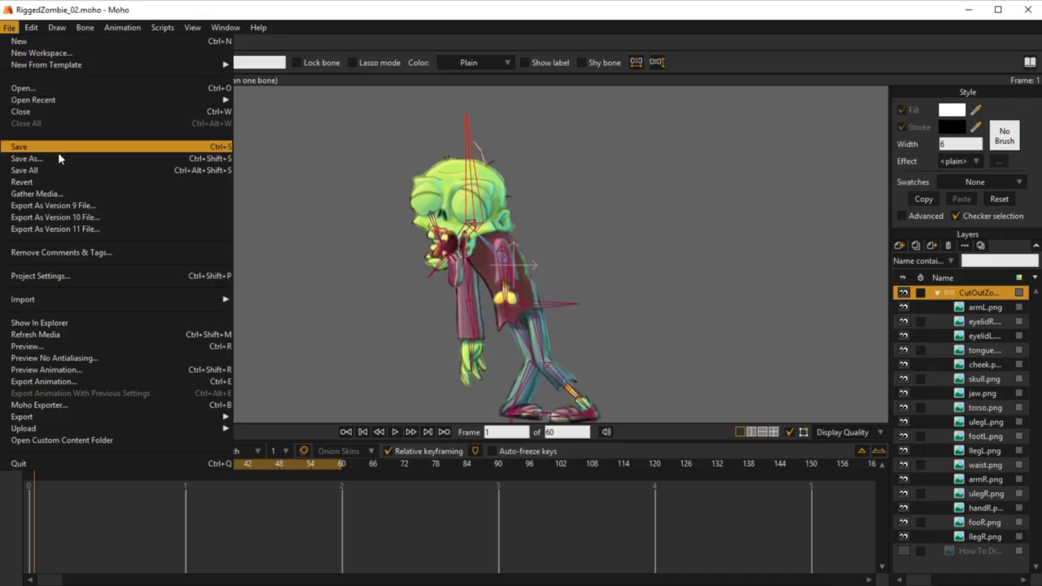
Save a copy of the project as RiggedZombie_03.moho
click(57, 159)
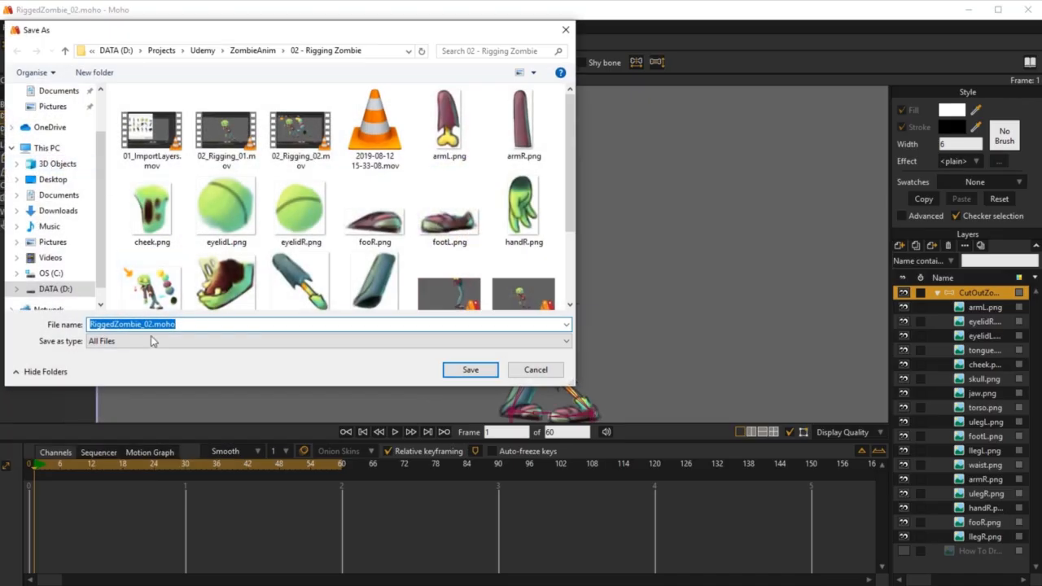
click(116, 324)
drag(148, 324, 153, 324)
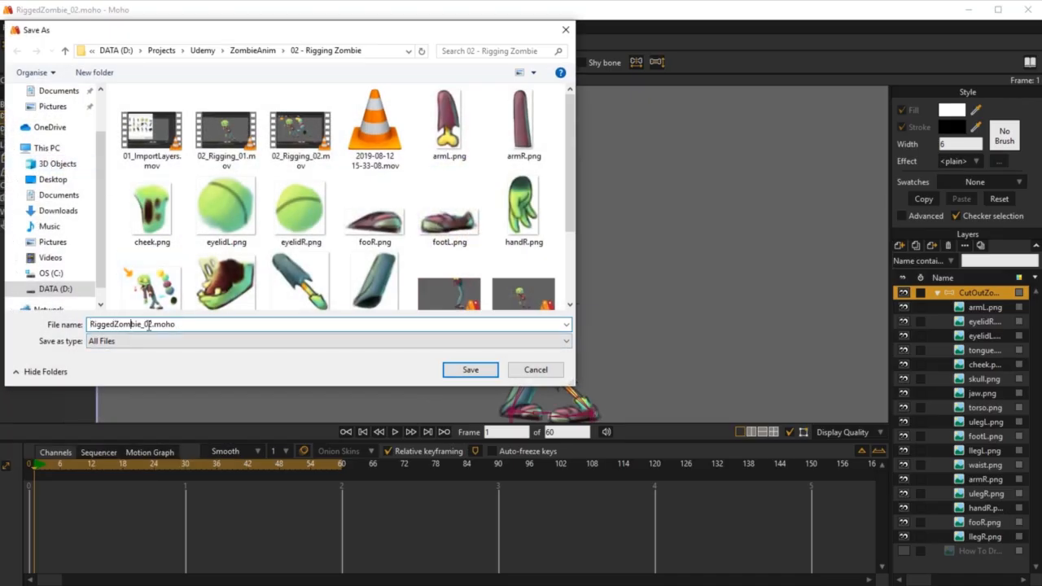
text(3)
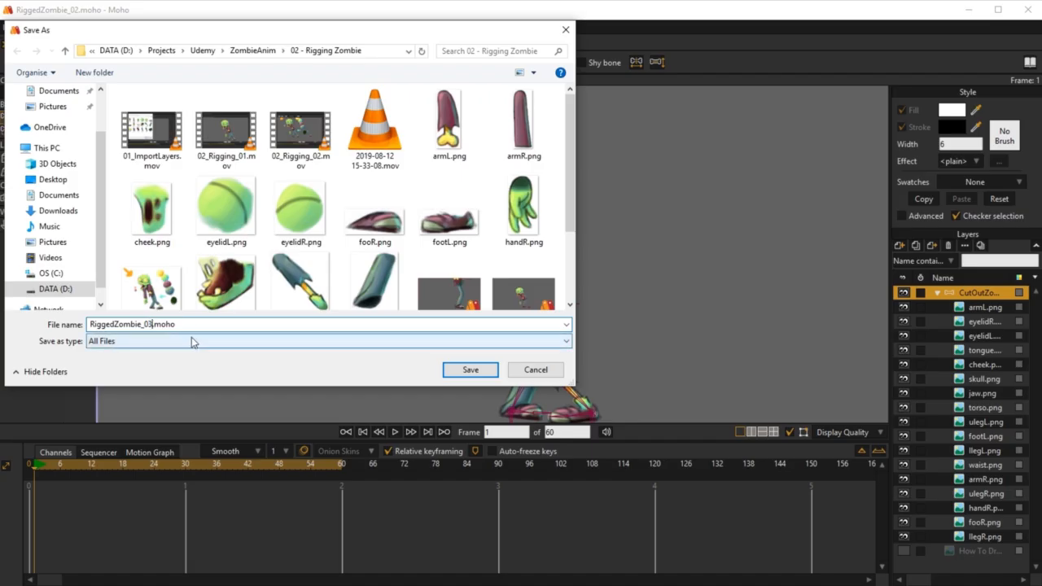
click(475, 374)
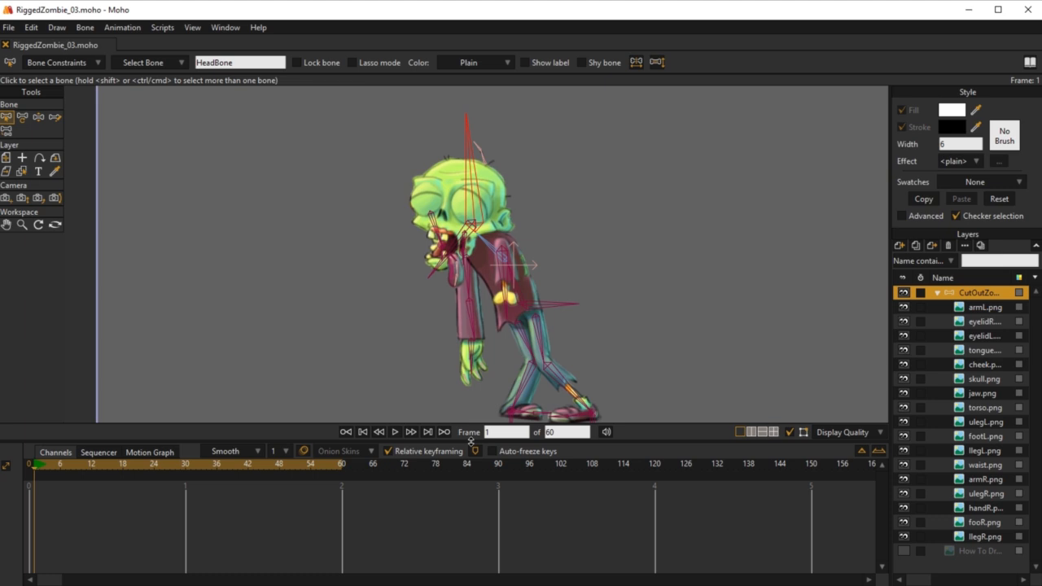
Resize the timeline area, making it shorter so the canvas gets more height
drag(471, 442, 548, 414)
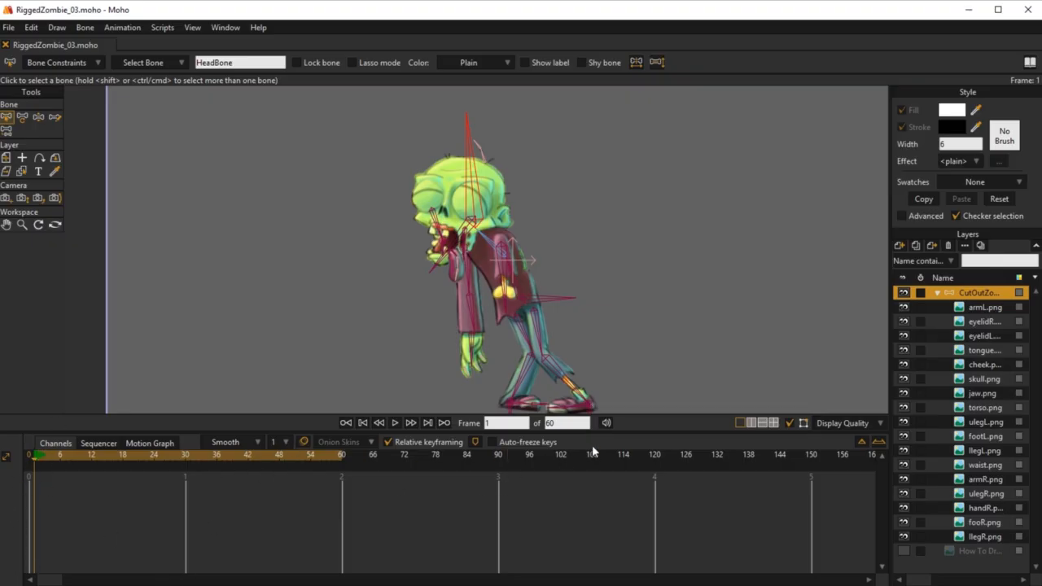
drag(619, 430, 645, 415)
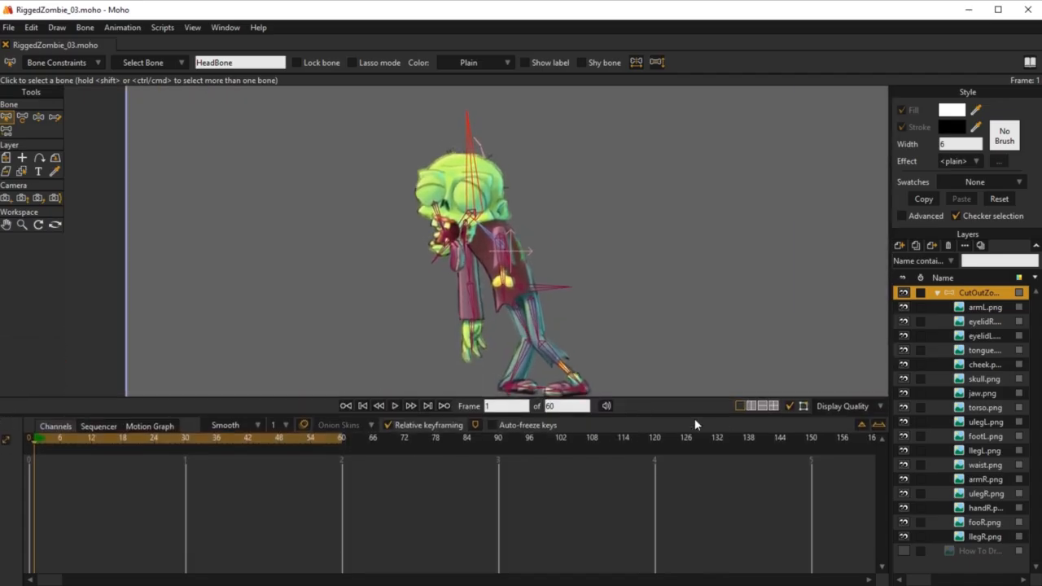
drag(697, 416, 704, 458)
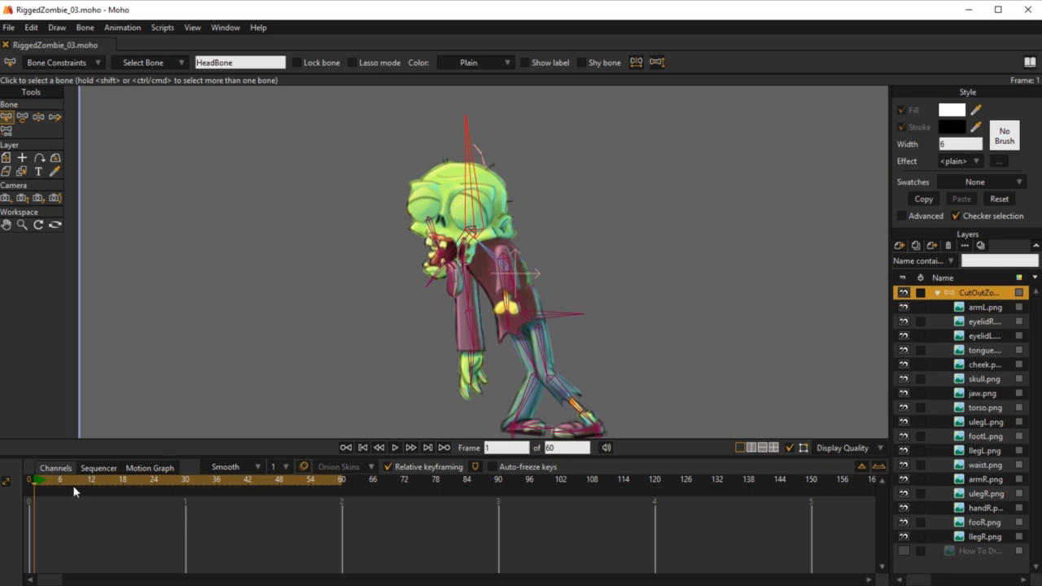
Make the eyelidR.png layer invisible at frame 1 through its layer settings
click(983, 322)
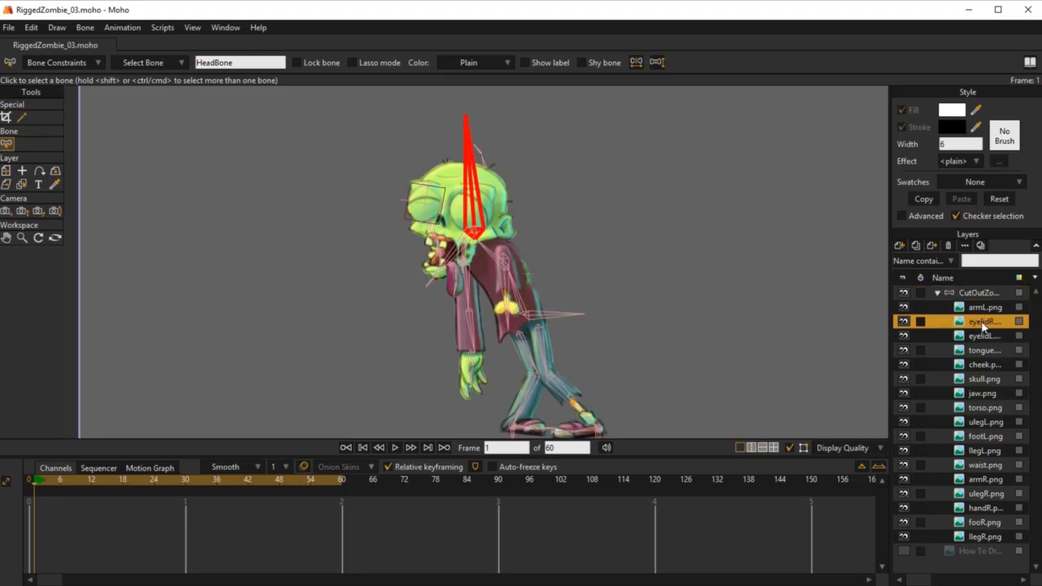
double_click(983, 322)
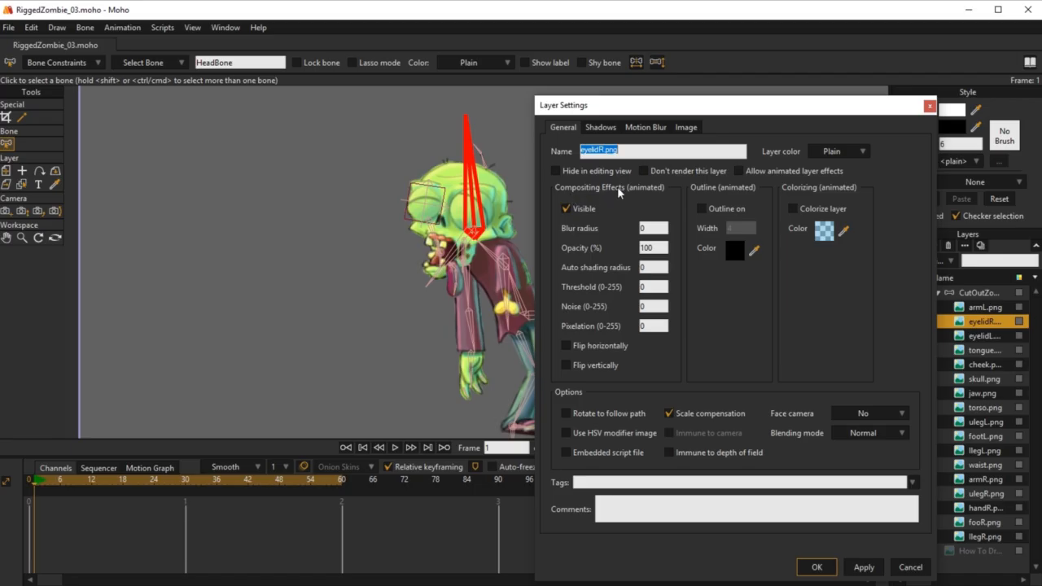
click(566, 208)
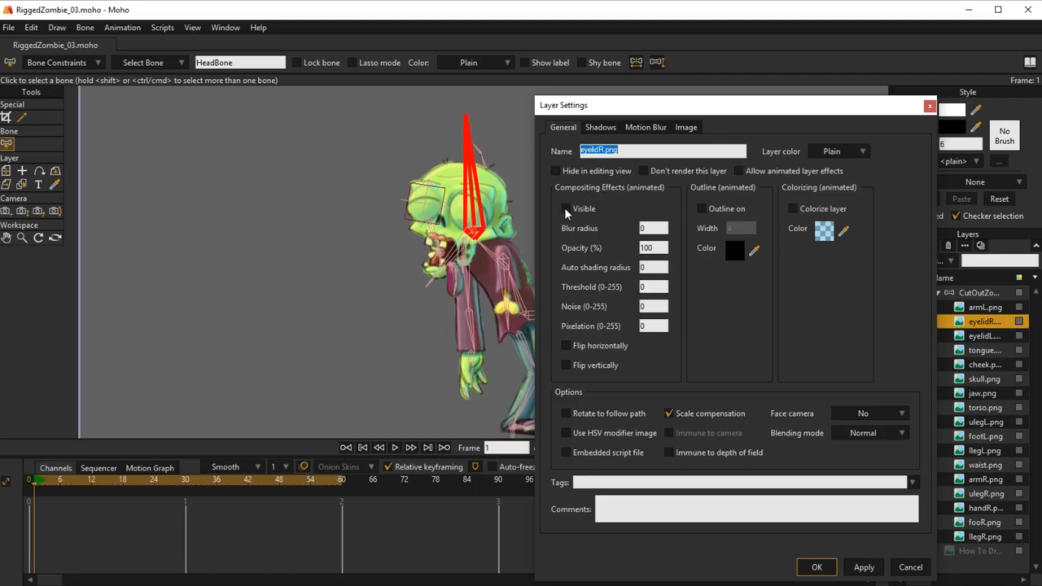
click(863, 566)
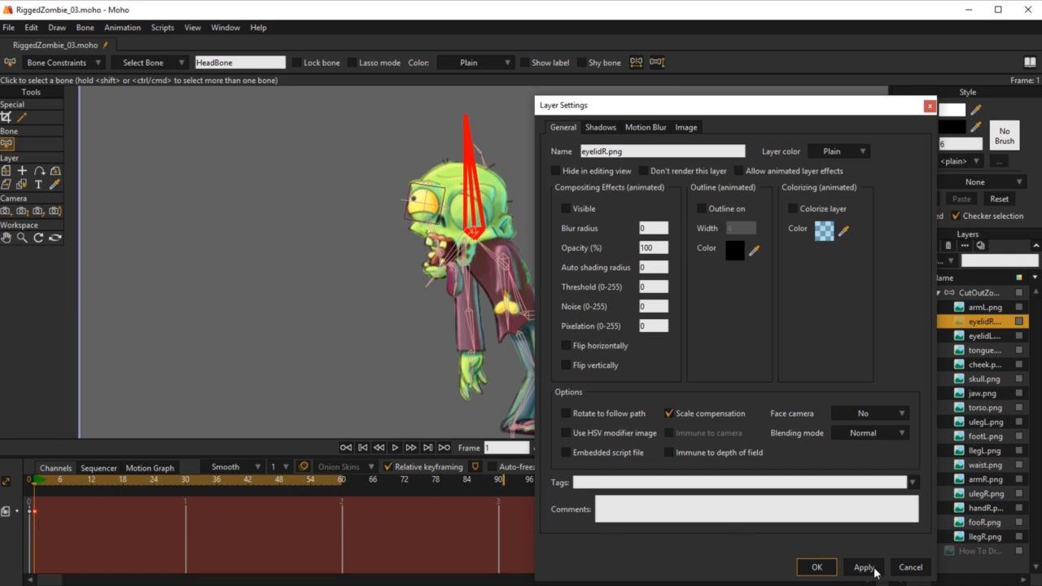
click(817, 568)
Make the eyelidL.png layer invisible at frame 1 through its layer settings
double_click(978, 337)
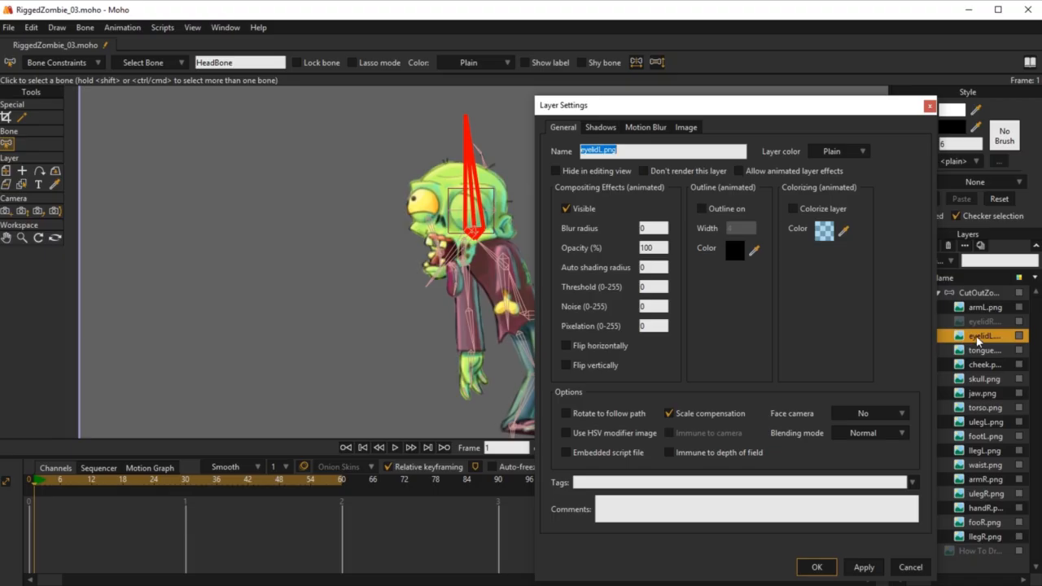
click(567, 209)
click(864, 568)
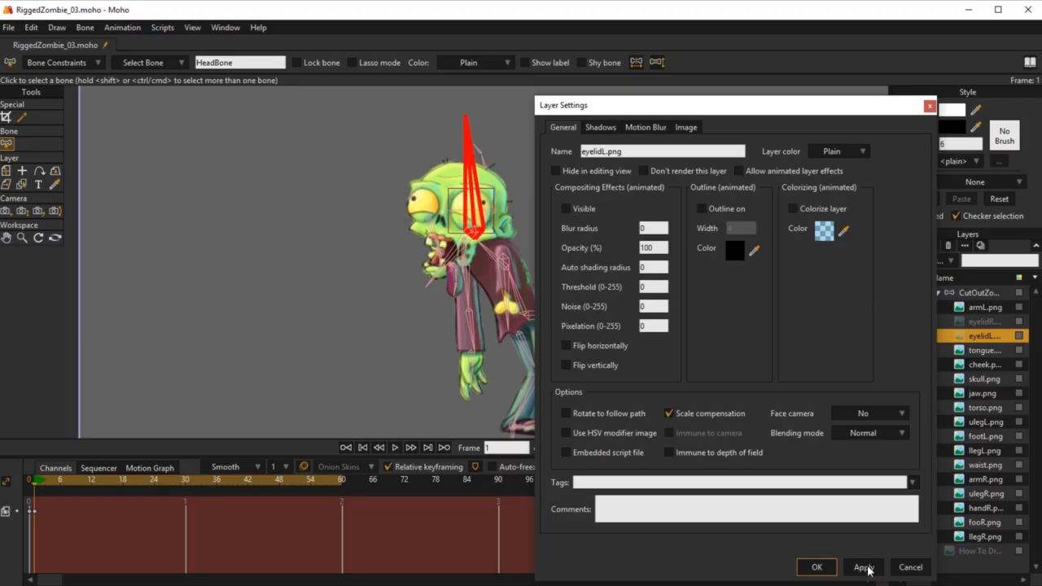
click(818, 567)
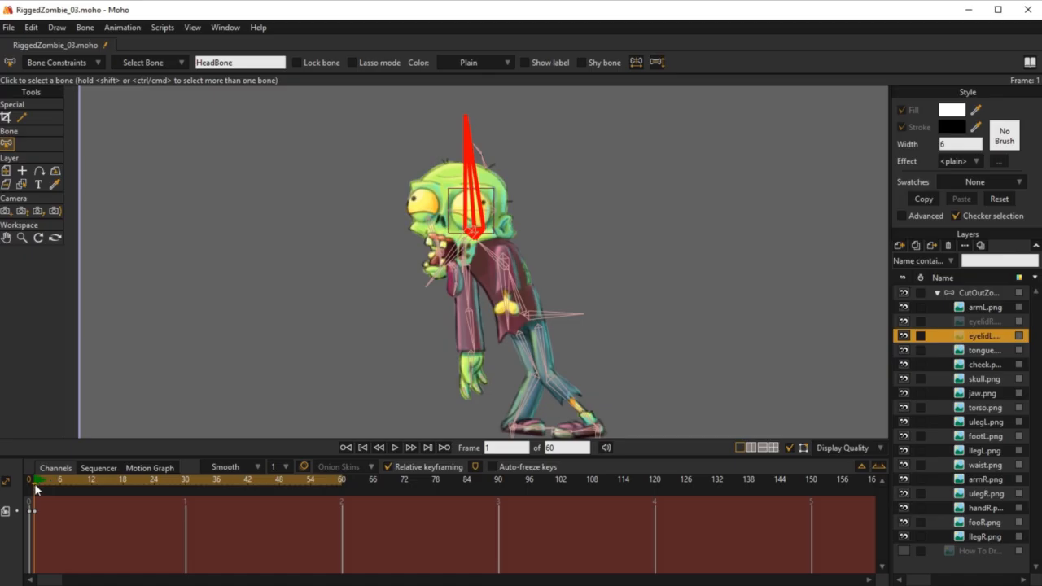
Copy the eyelidL.png visibility keyframes at frames 0 and 1 to frame 24, then move the second copy to frame 28
drag(36, 487, 154, 500)
drag(52, 507, 29, 518)
key(ctrl+v)
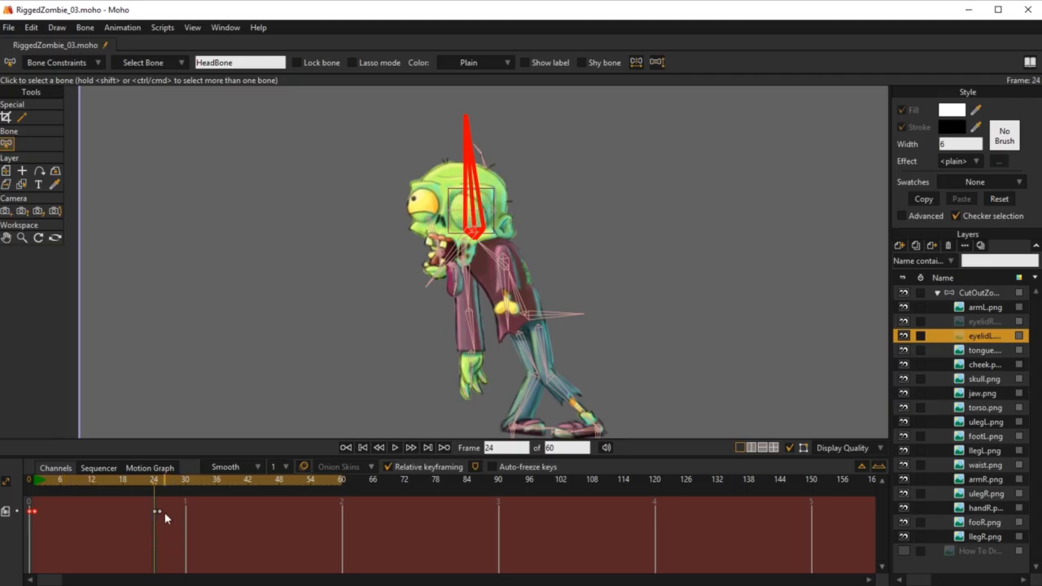
drag(159, 513, 173, 513)
Play and scrub the timeline around frames 20 to 30 to check the eyelidL.png blink
click(137, 494)
key(space)
key(space)
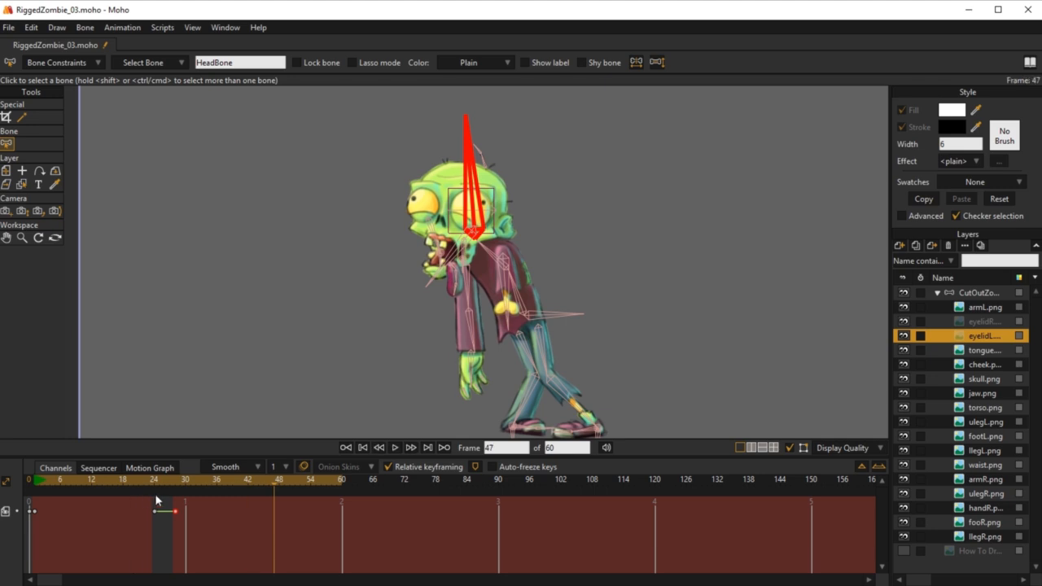
click(130, 481)
key(space)
key(space)
click(187, 480)
click(138, 479)
drag(137, 480, 184, 487)
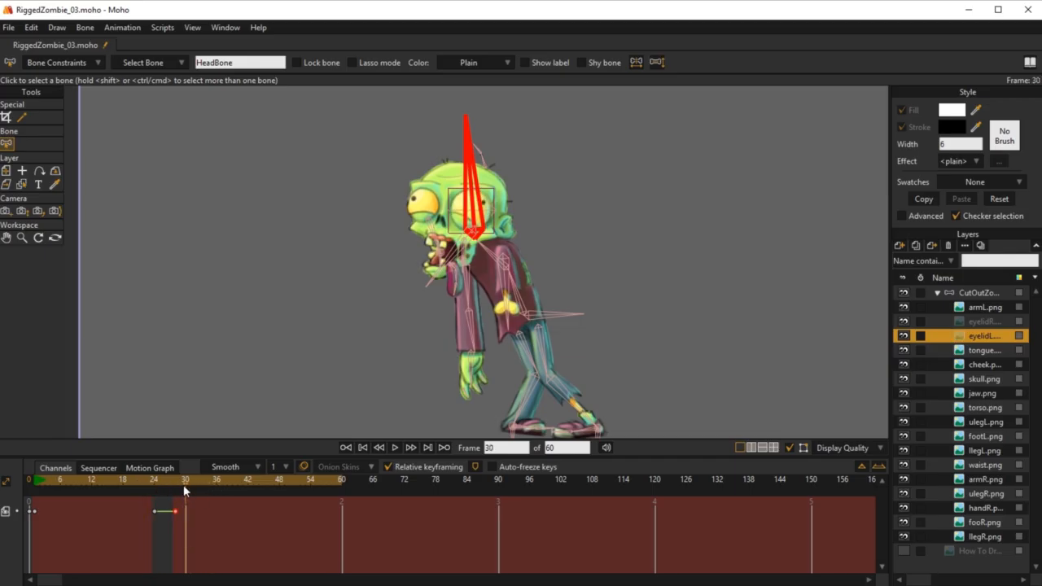
Review the frame rate and dimension presets in the project settings, keeping the current values
click(10, 29)
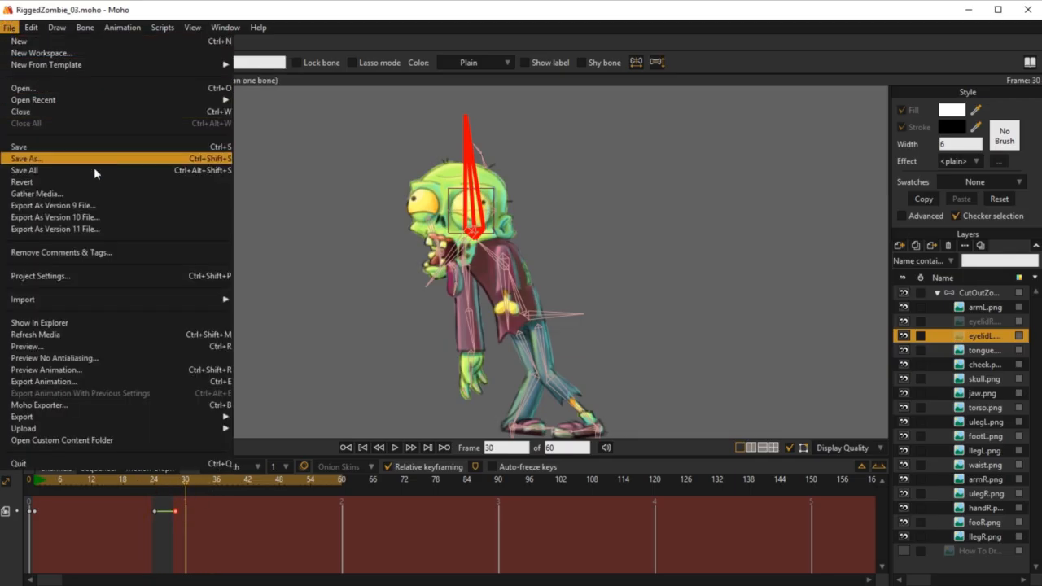
click(120, 278)
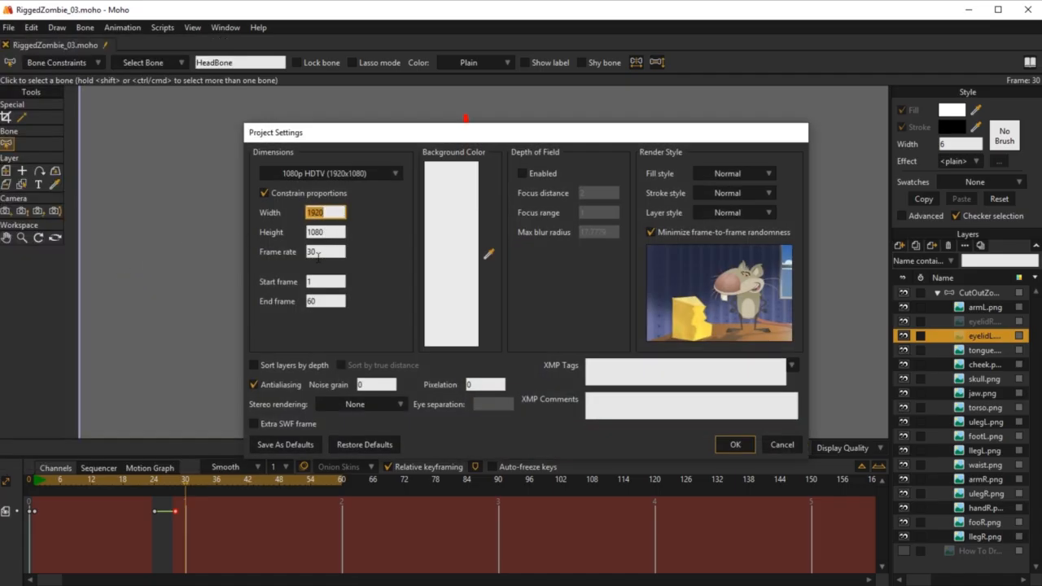
double_click(310, 252)
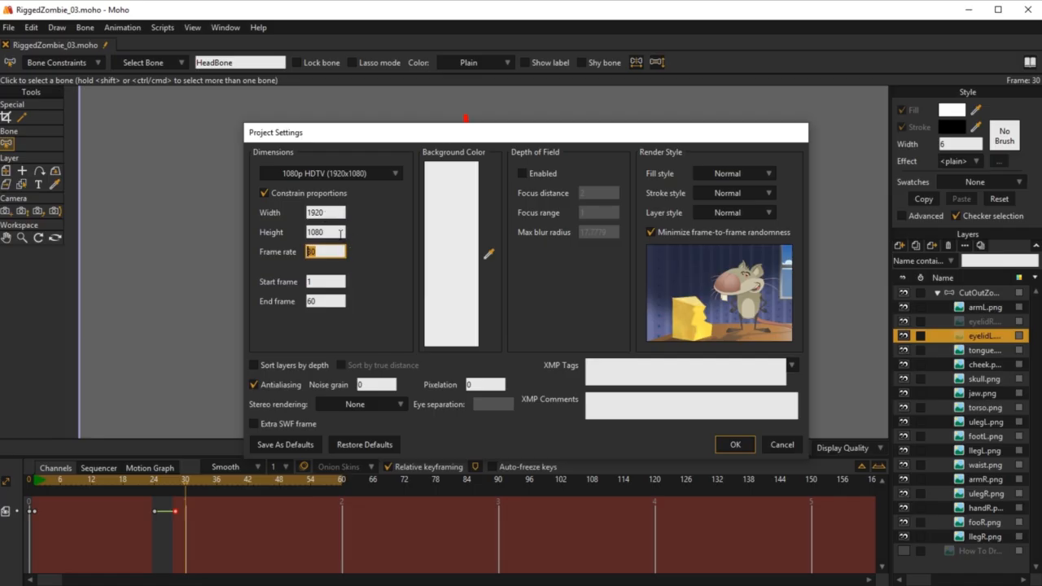
click(395, 172)
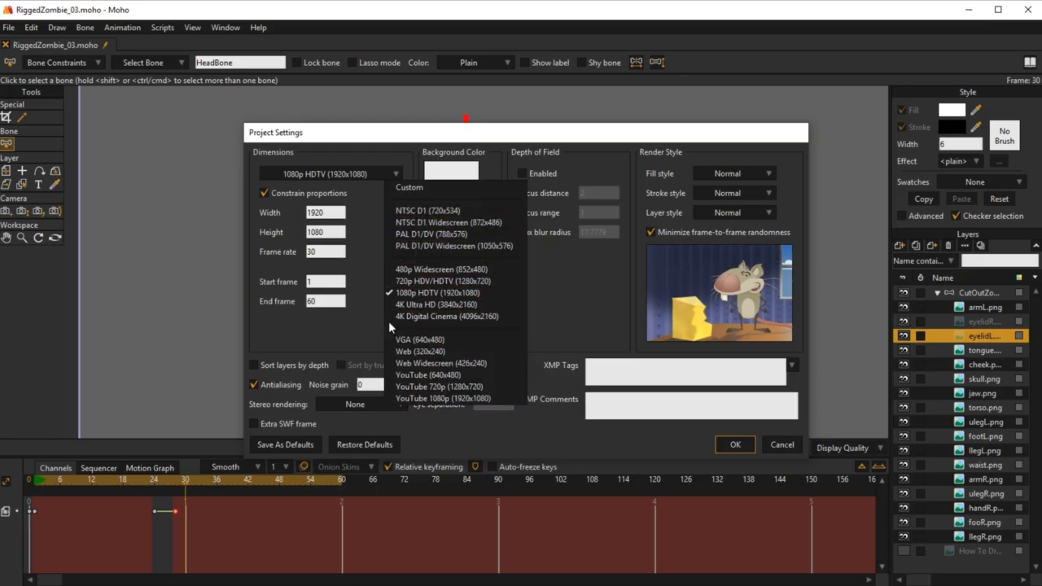
click(369, 312)
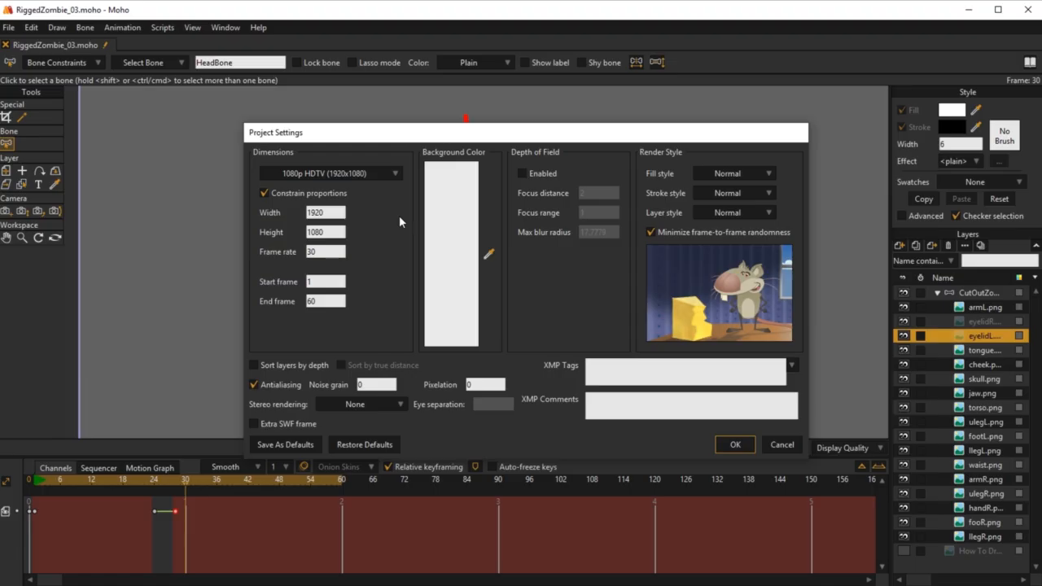
click(736, 444)
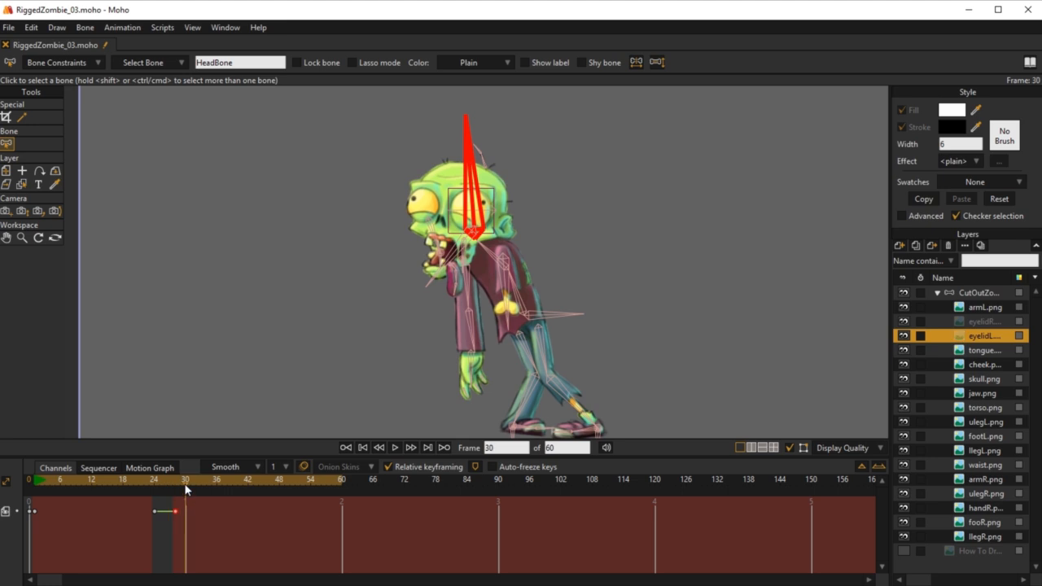
Play the animation from frame 1, then scrub to frame 27 to examine the blink timing
click(35, 481)
key(space)
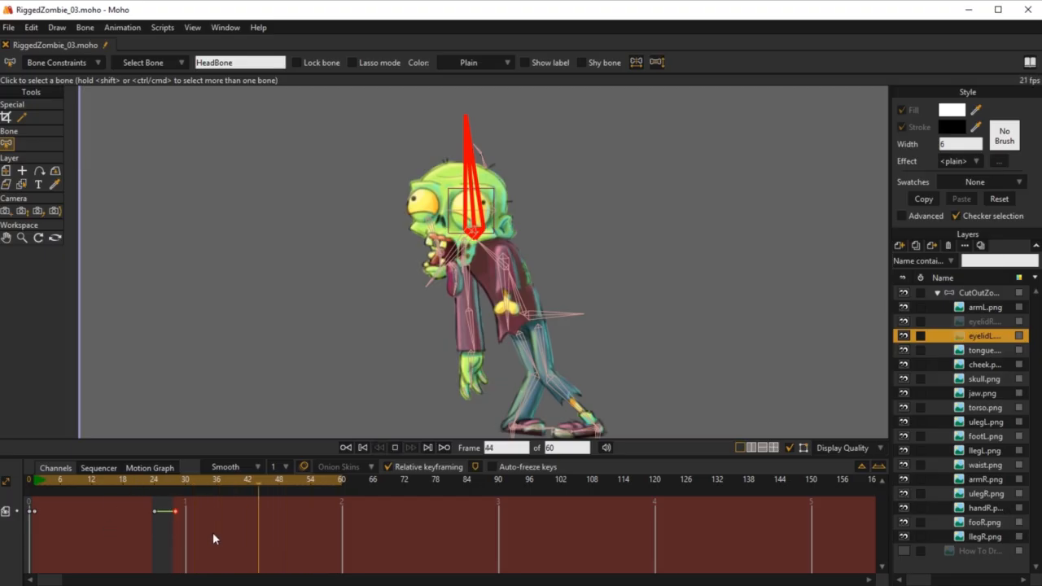
key(space)
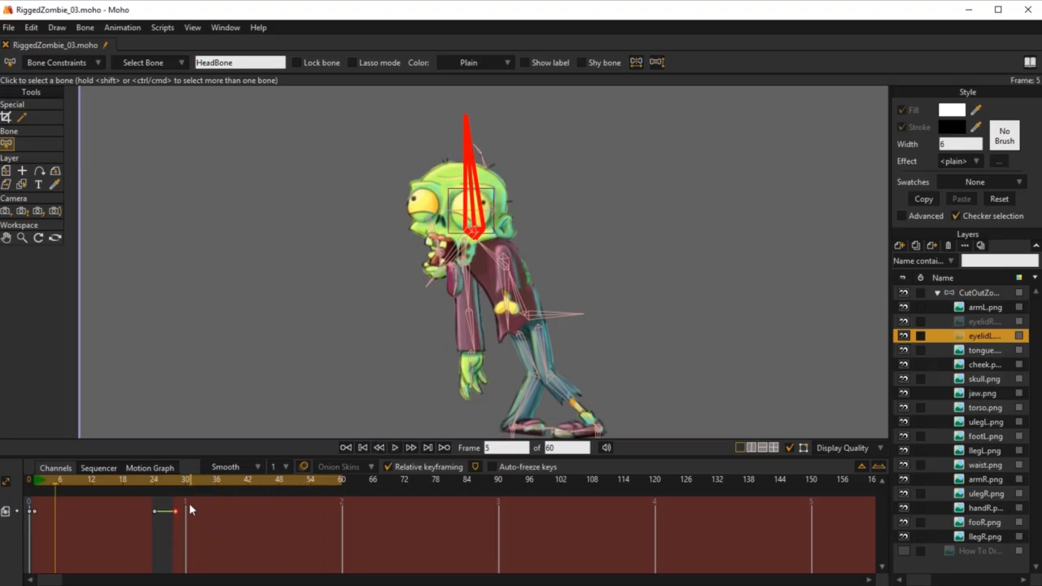
drag(133, 479, 169, 524)
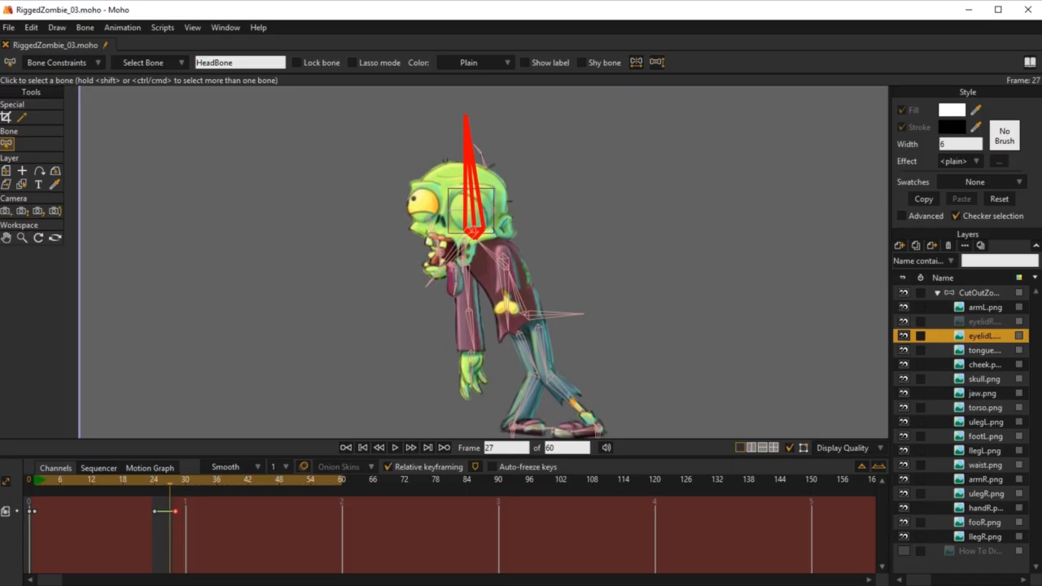
Copy the eyelidL.png visibility keyframes at frames 24 and 28 and paste them onto eyelidR.png at frame 24
click(155, 482)
drag(140, 513, 189, 522)
click(982, 321)
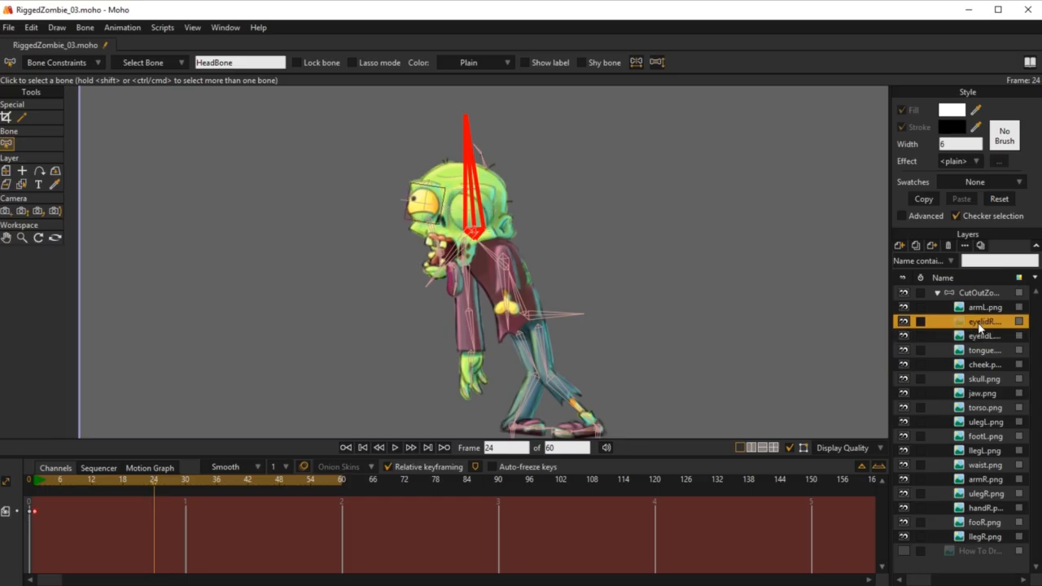
click(988, 336)
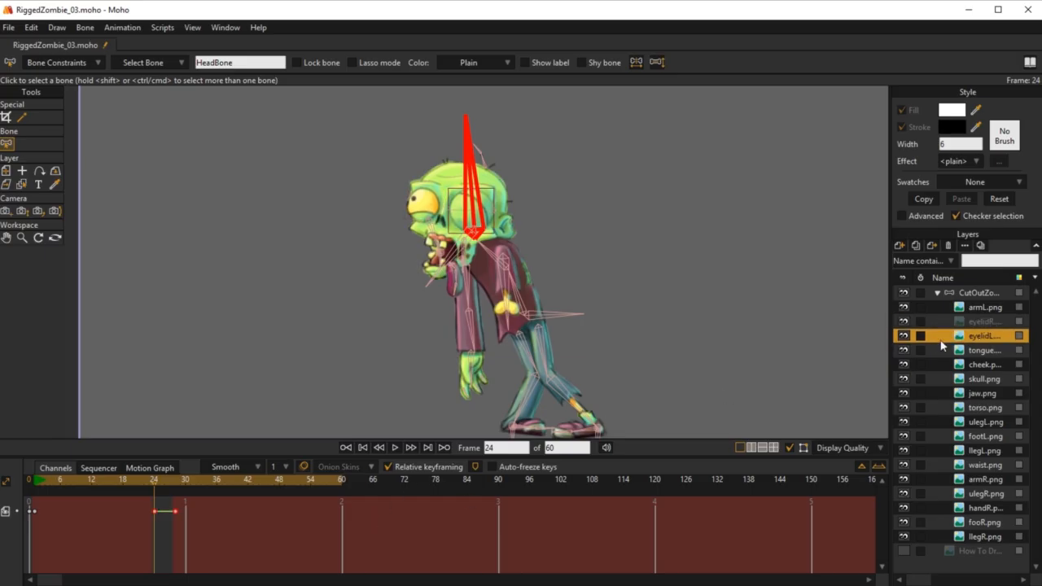
click(984, 323)
key(ctrl+v)
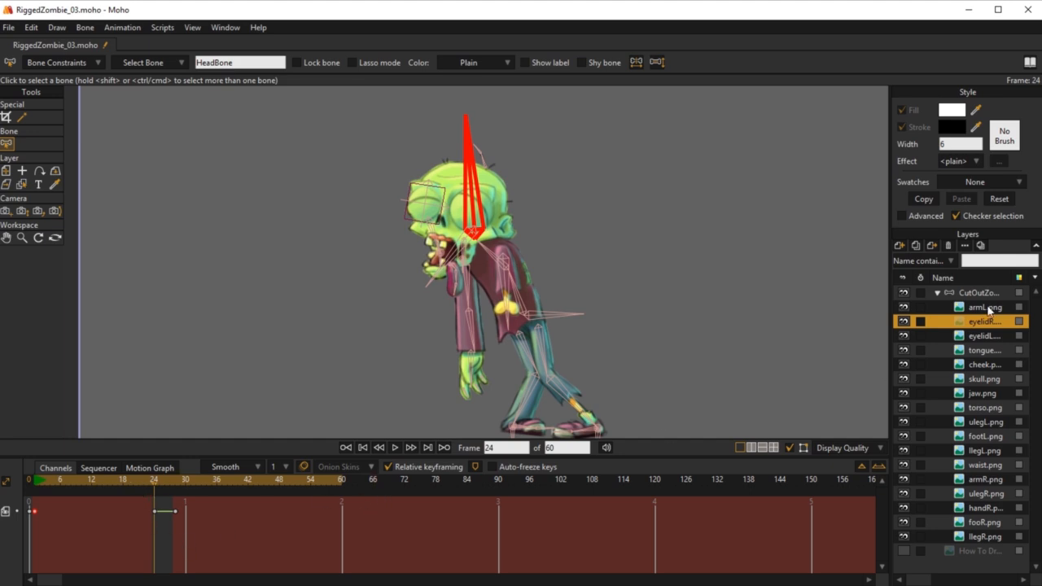
Compare the keyframes of both eyelid layers and play the animation repeatedly from about frame 20 to check the blink
click(981, 334)
click(980, 325)
click(120, 481)
key(space)
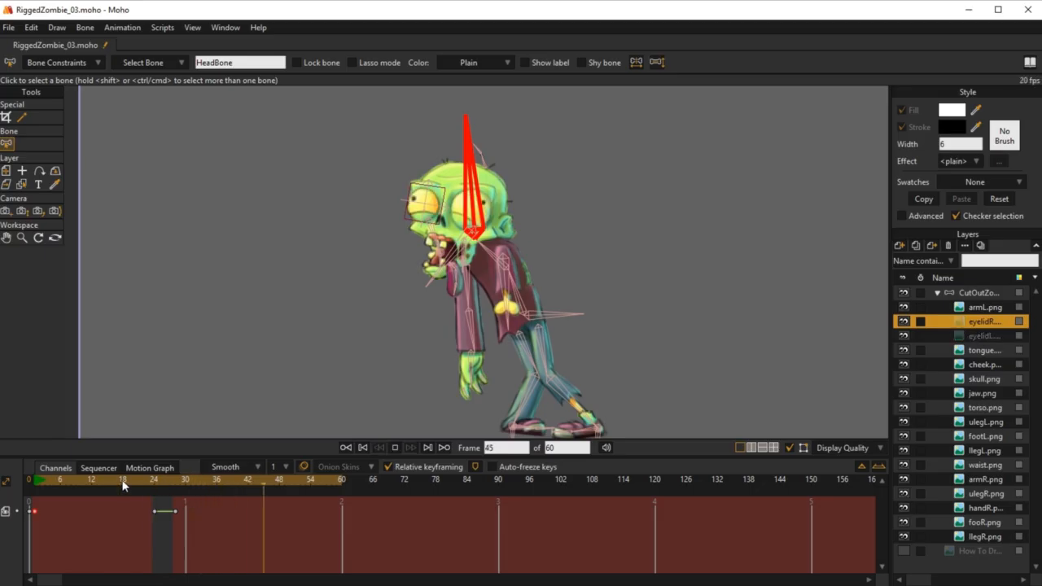
key(space)
click(134, 482)
key(space)
key(space)
click(134, 481)
key(space)
key(space)
Shift the two eyelidL.png blink keyframes to frames 28 and 32 and preview the offset blink
click(984, 336)
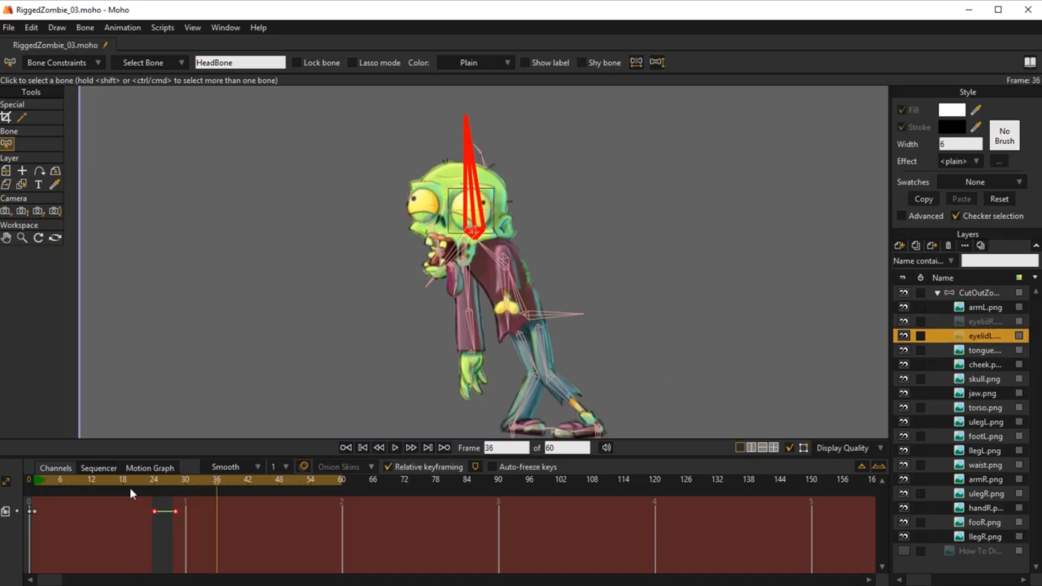
drag(143, 507, 201, 525)
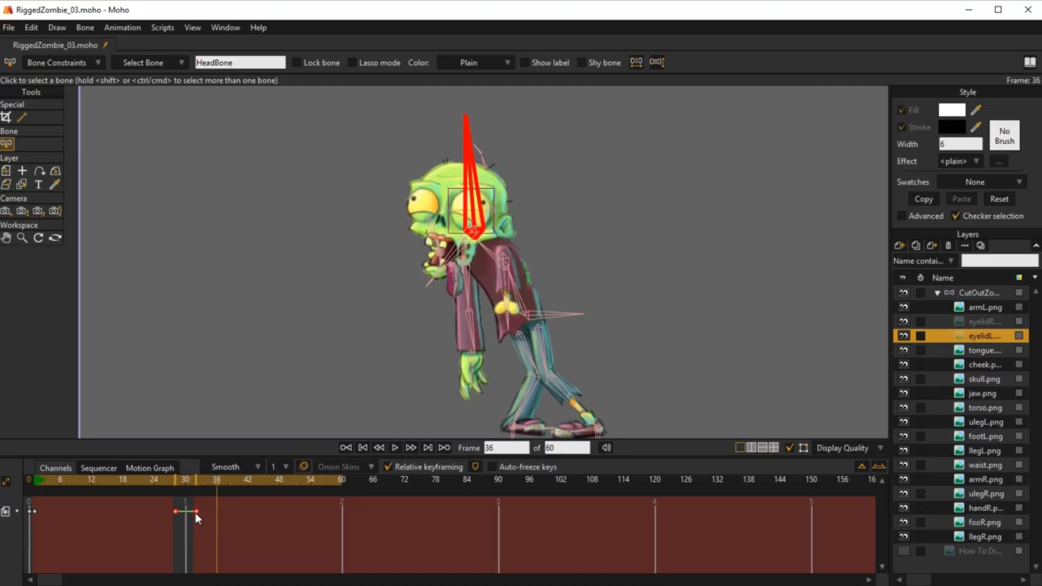
click(133, 481)
key(space)
key(space)
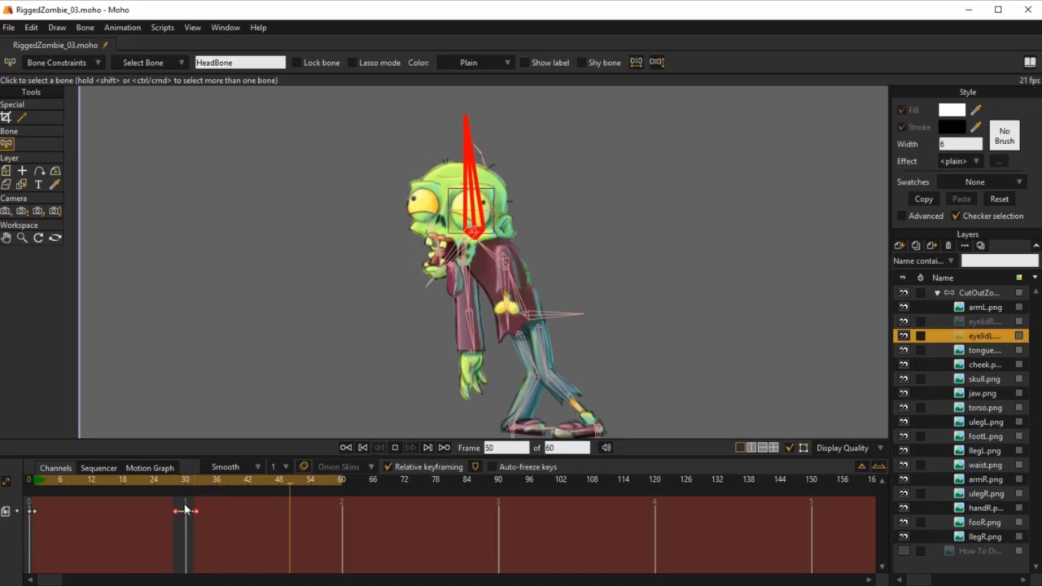
Move the eyelidL.png blink keyframes to frames 27 and 31 and play back the blink again
drag(176, 510, 171, 511)
click(139, 479)
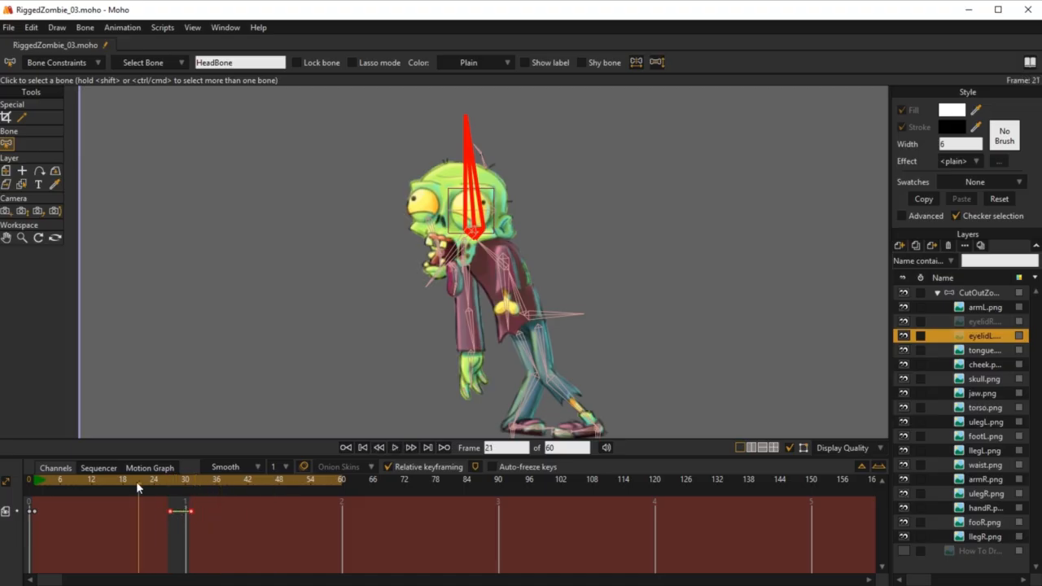
key(space)
key(space)
click(123, 485)
key(space)
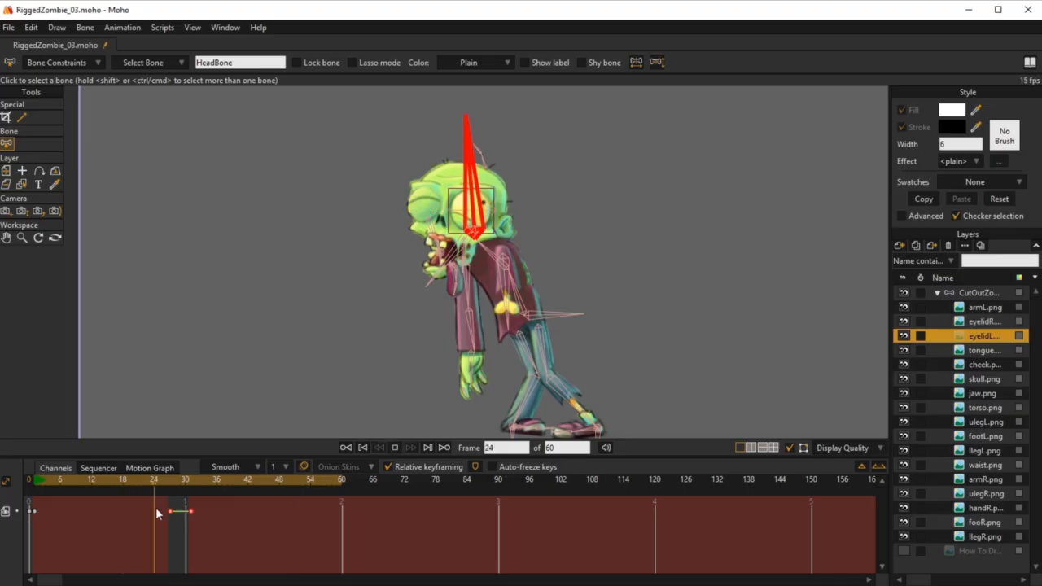
Play the offset blink repeatedly from about frame 20 to check its timing, and return to frame 1
key(space)
click(134, 480)
key(space)
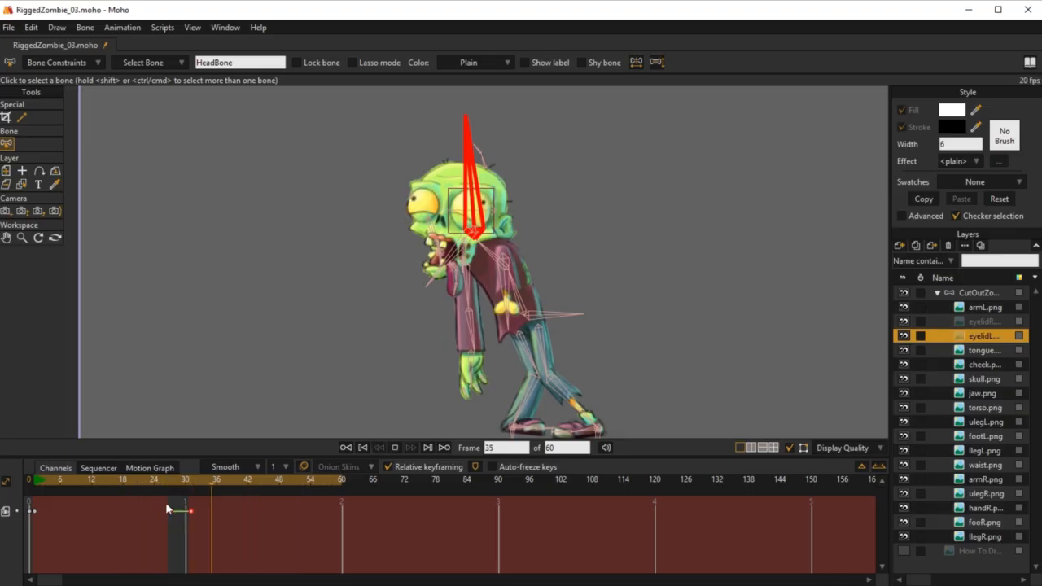
key(space)
click(133, 480)
key(space)
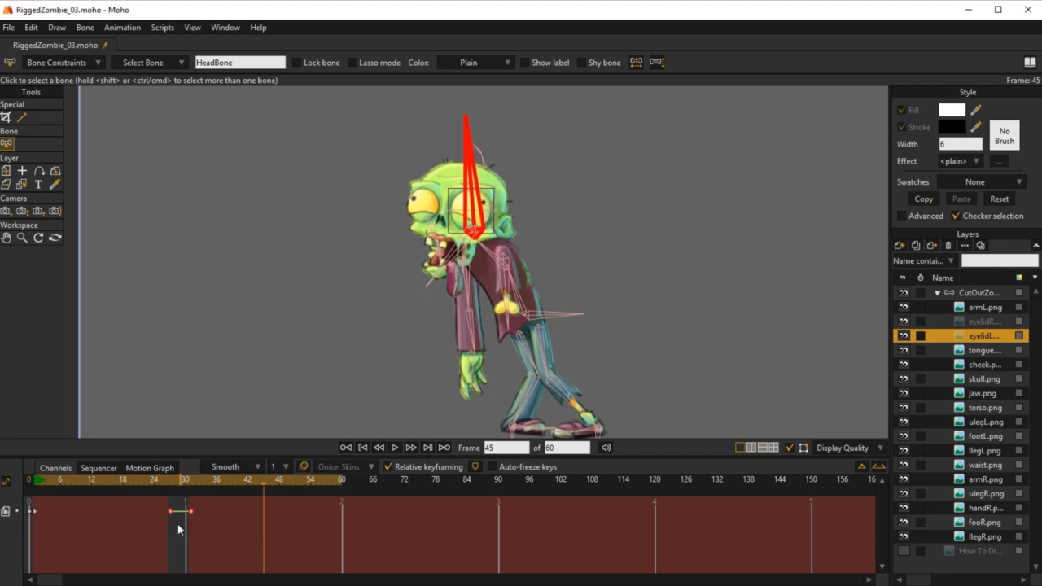
click(33, 479)
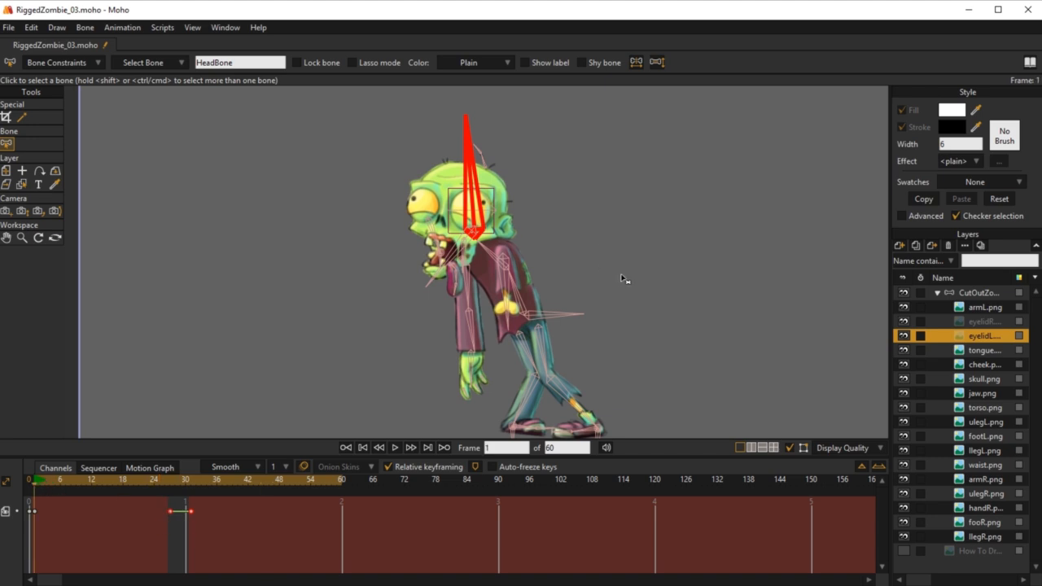
Collapse the zombie's bone layer group and delete the "How To Dr..." reference image layer
drag(624, 281, 660, 282)
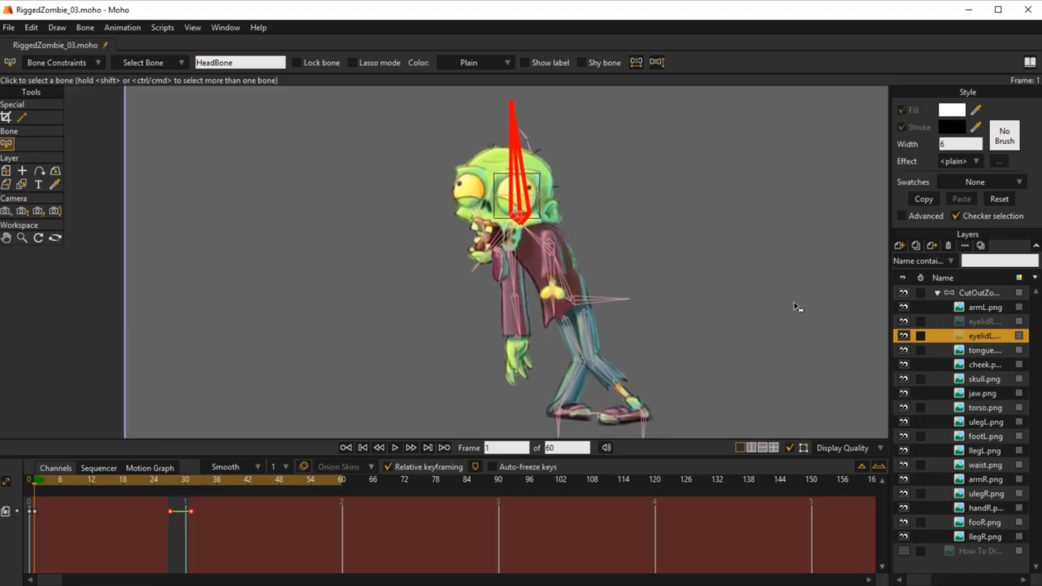
click(981, 293)
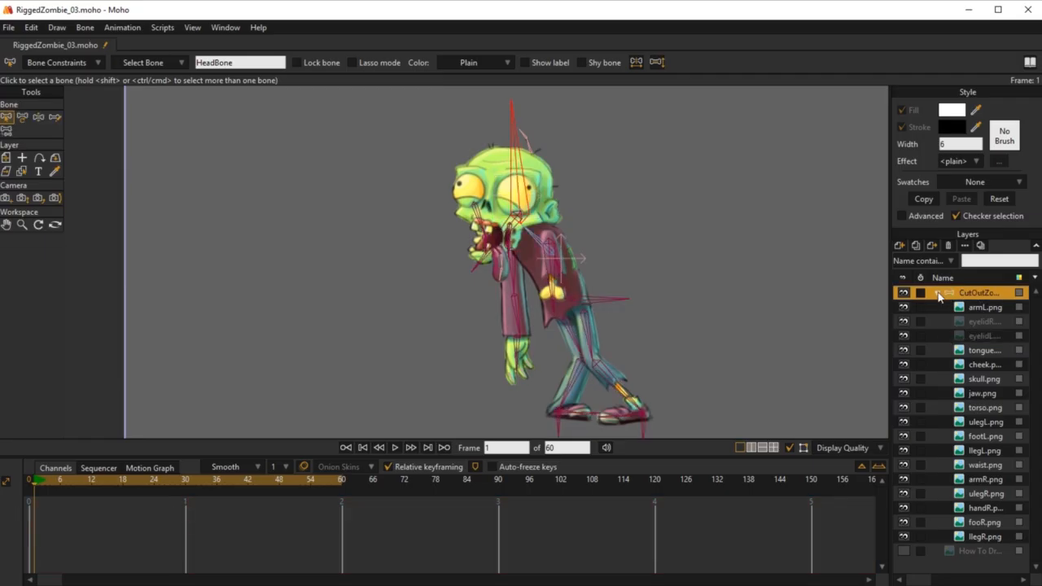
click(938, 293)
click(974, 309)
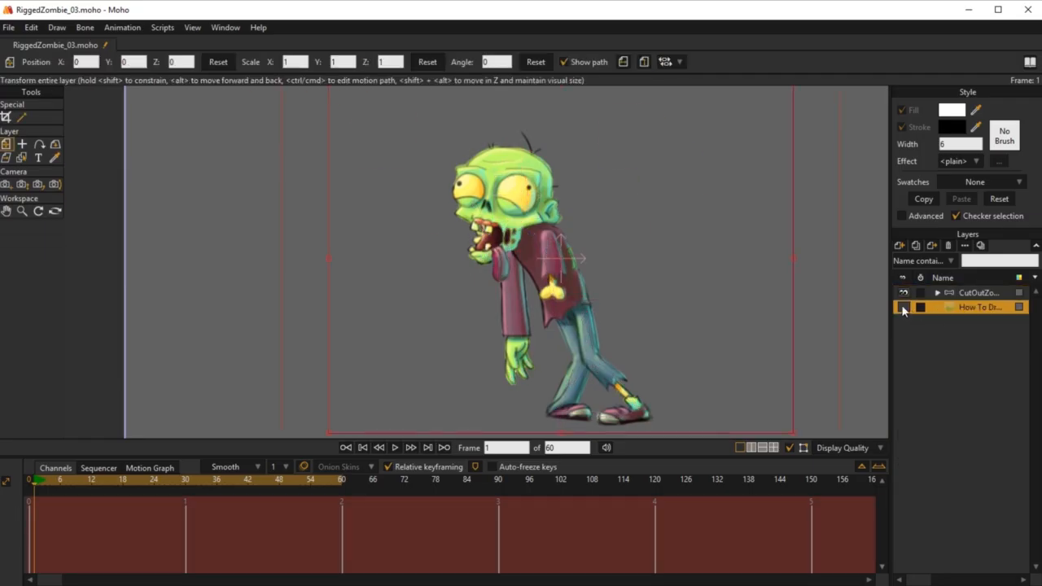
click(903, 307)
click(903, 308)
click(946, 245)
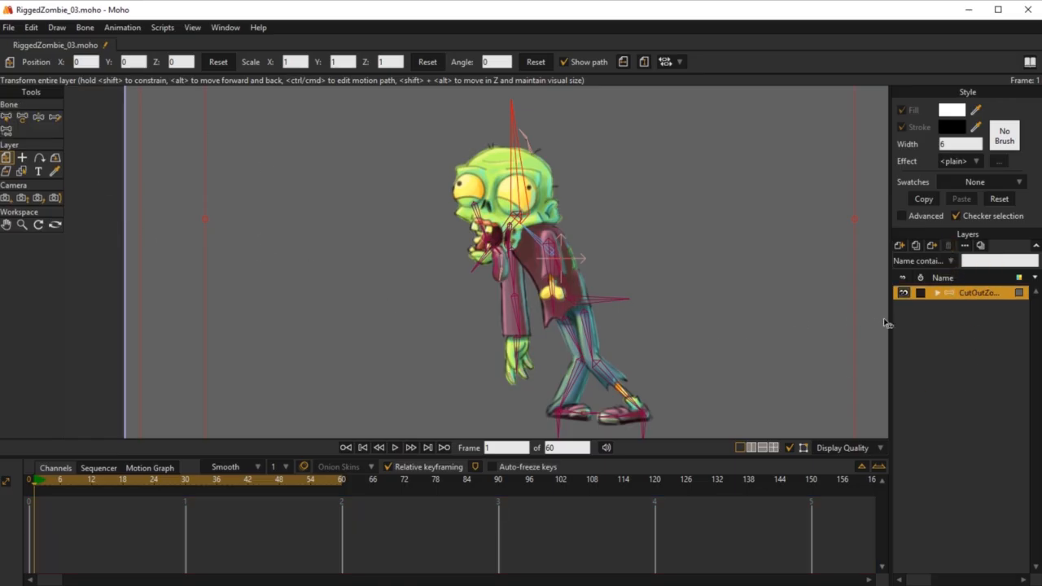
Add a new vector layer at frame 0 and place it below the zombie's bone layer group
click(31, 481)
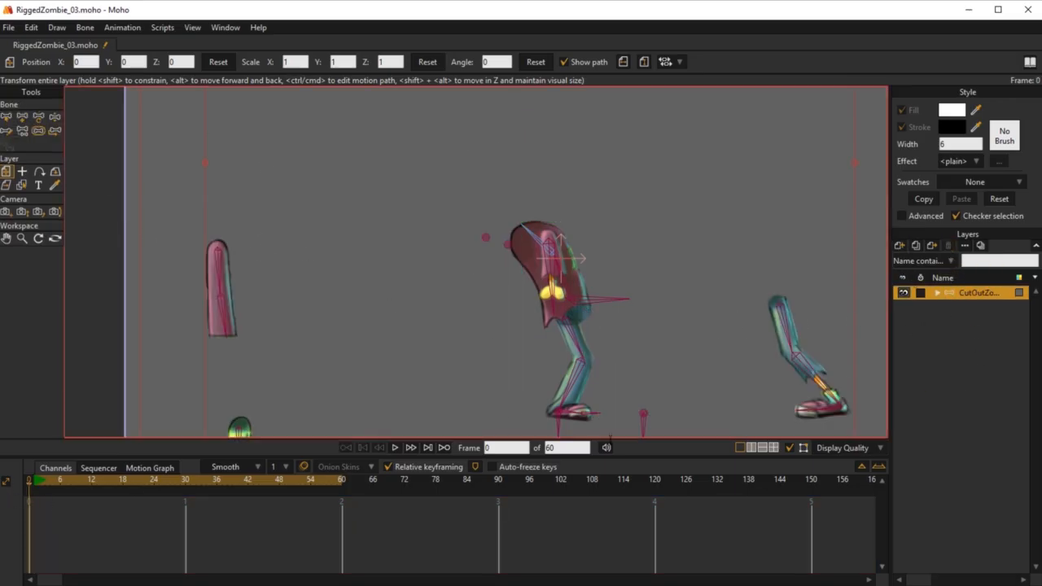
click(898, 246)
click(914, 260)
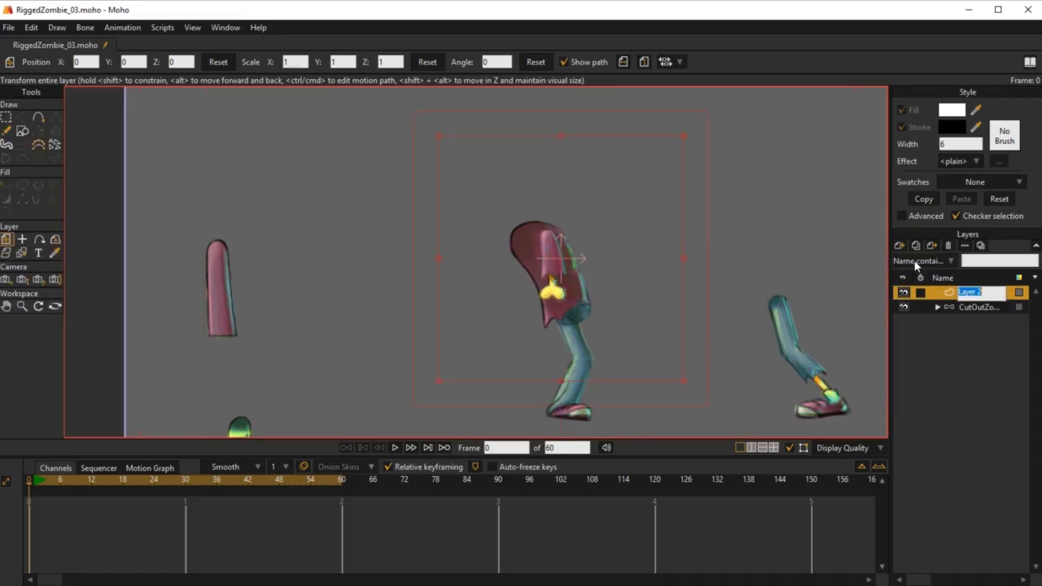
click(963, 318)
drag(971, 299, 969, 345)
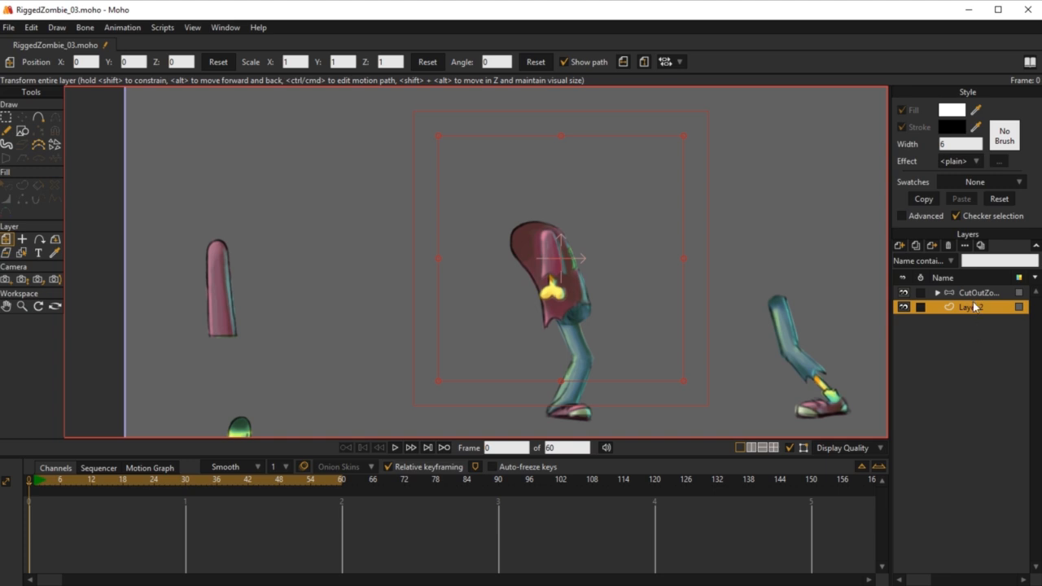
Draw two parallel horizontal lines just under the zombie's foot, spanning slightly beyond both sides of the canvas
click(38, 117)
drag(417, 325, 398, 275)
scroll(99, 366, down, 1)
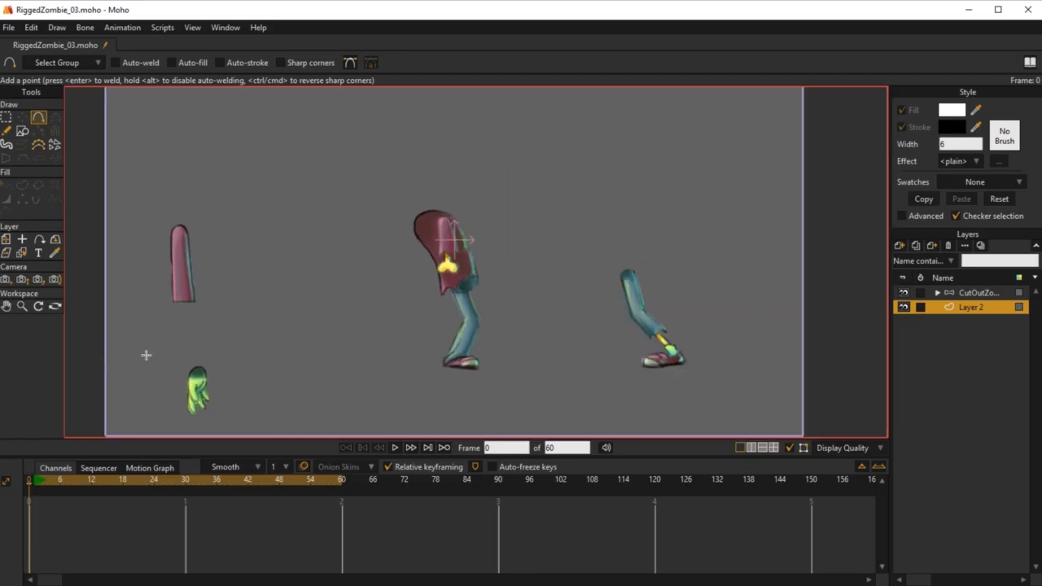
drag(95, 368, 814, 395)
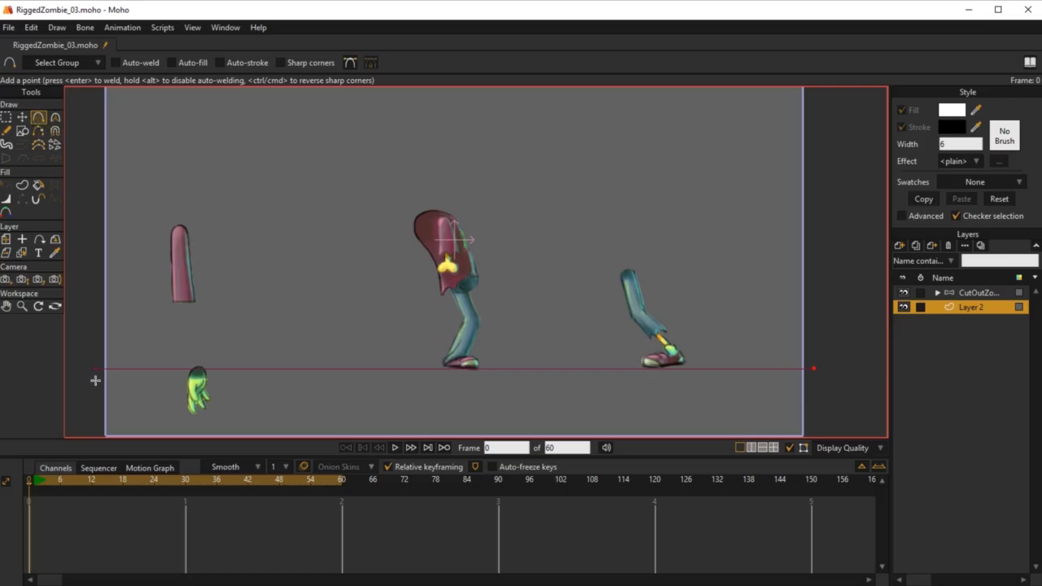
mouse_move(94, 378)
mouse_down()
mouse_move(488, 383)
mouse_move(807, 407)
mouse_up()
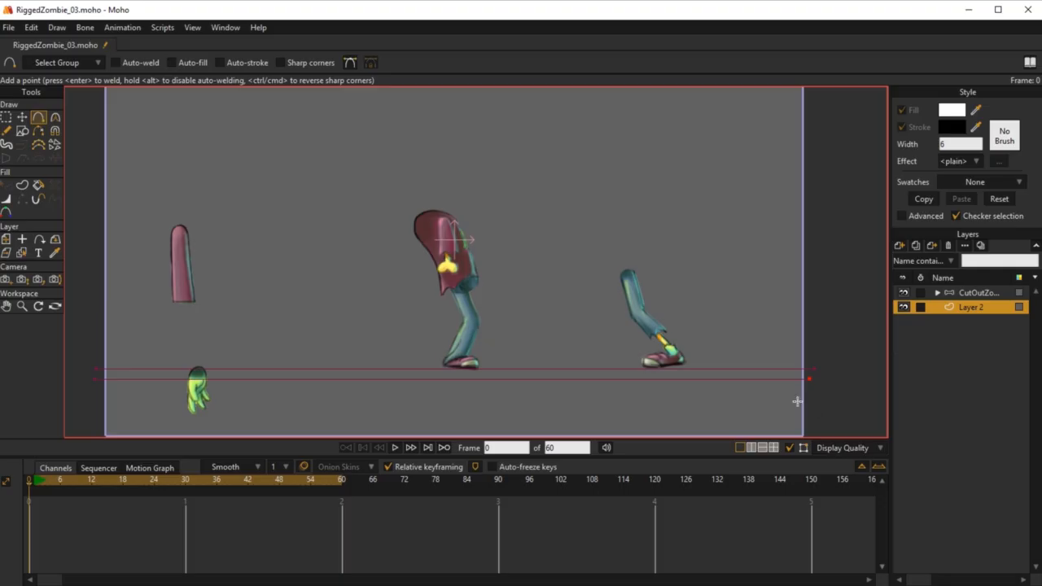
Select the points of both horizontal lines and create a stroked shape from them
key(g)
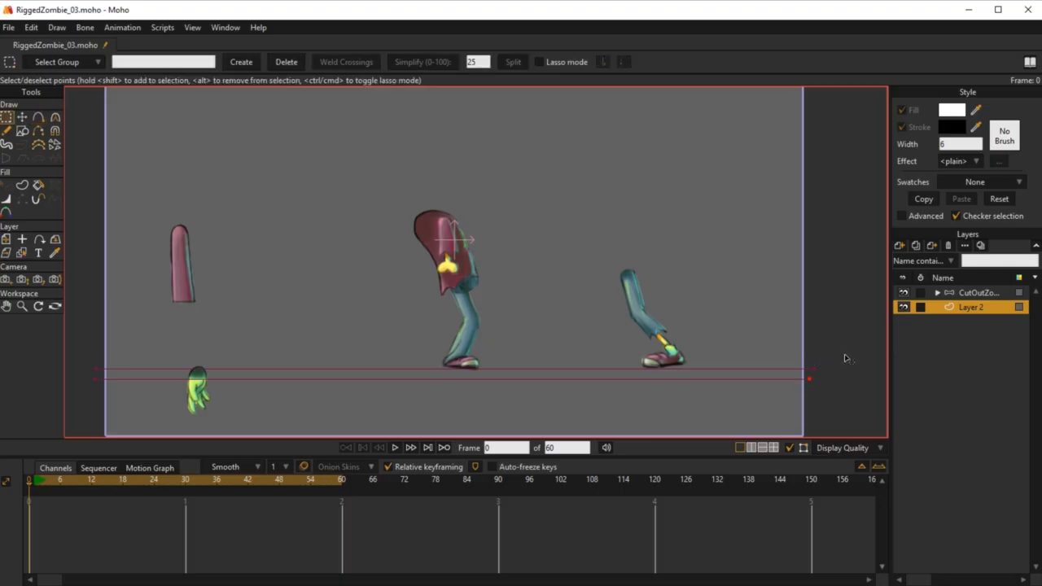
drag(842, 352, 65, 411)
drag(231, 311, 245, 315)
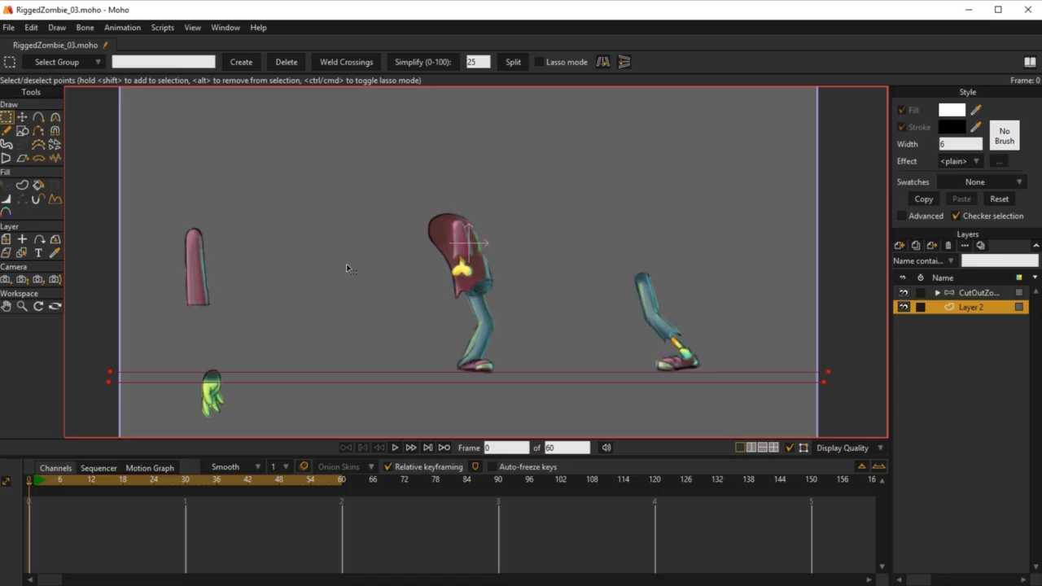
key(u)
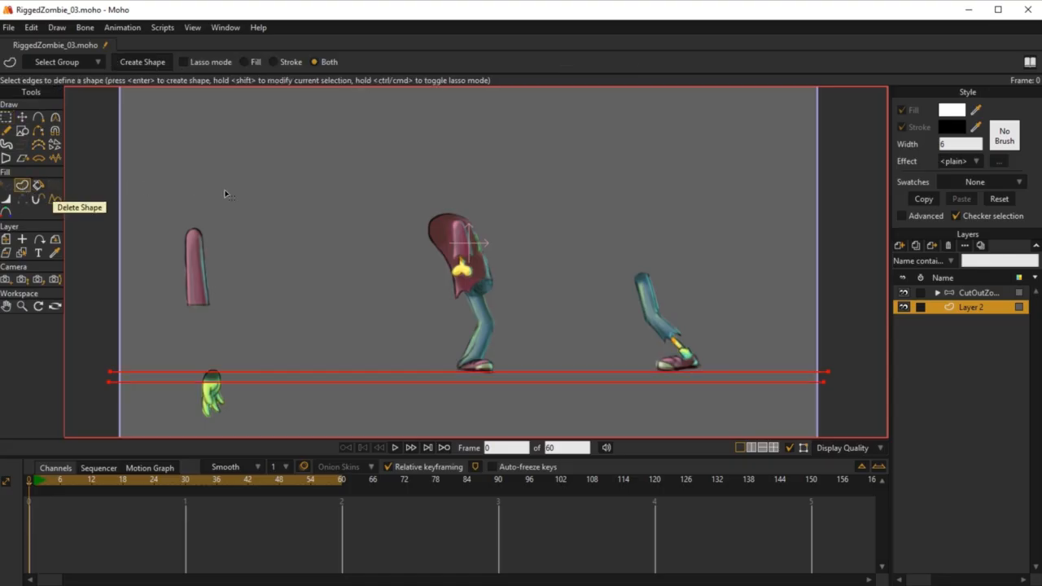
key(Return)
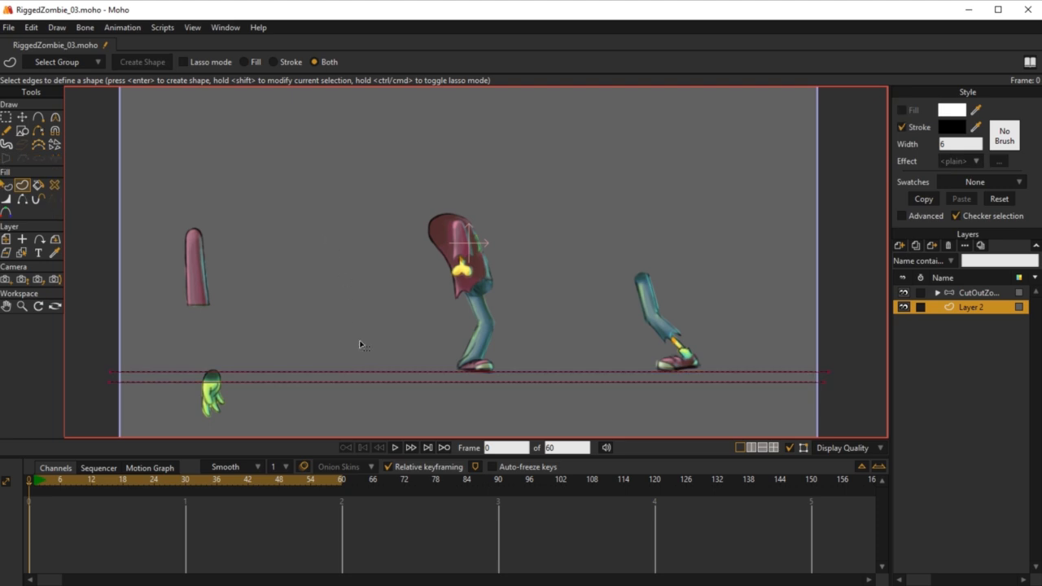
key(w)
drag(180, 353, 265, 334)
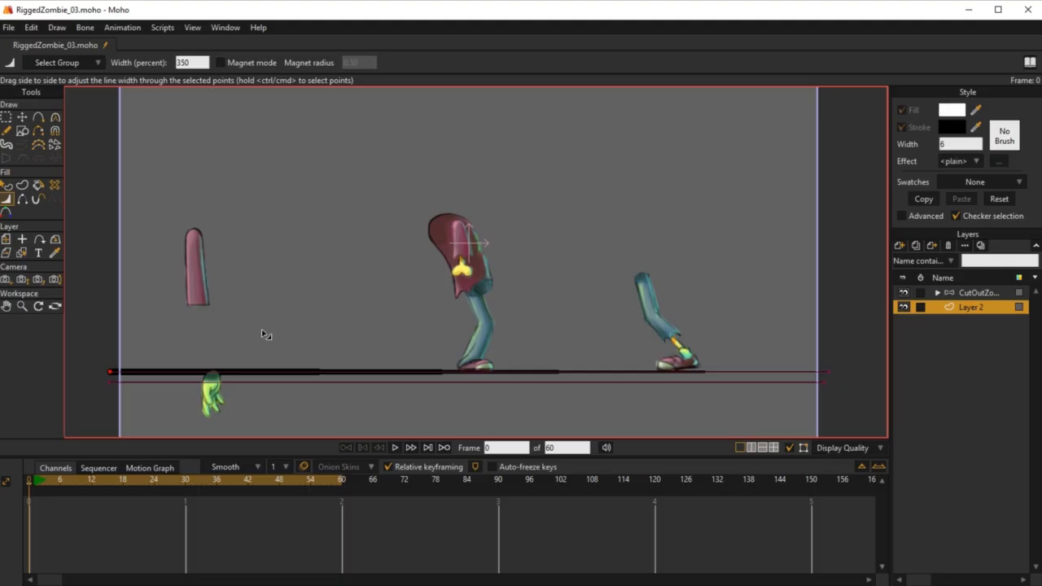
key(ctrl+z)
Select all points of both ground lines and widen their strokes to about 242 percent
key(g)
drag(92, 355, 864, 399)
key(w)
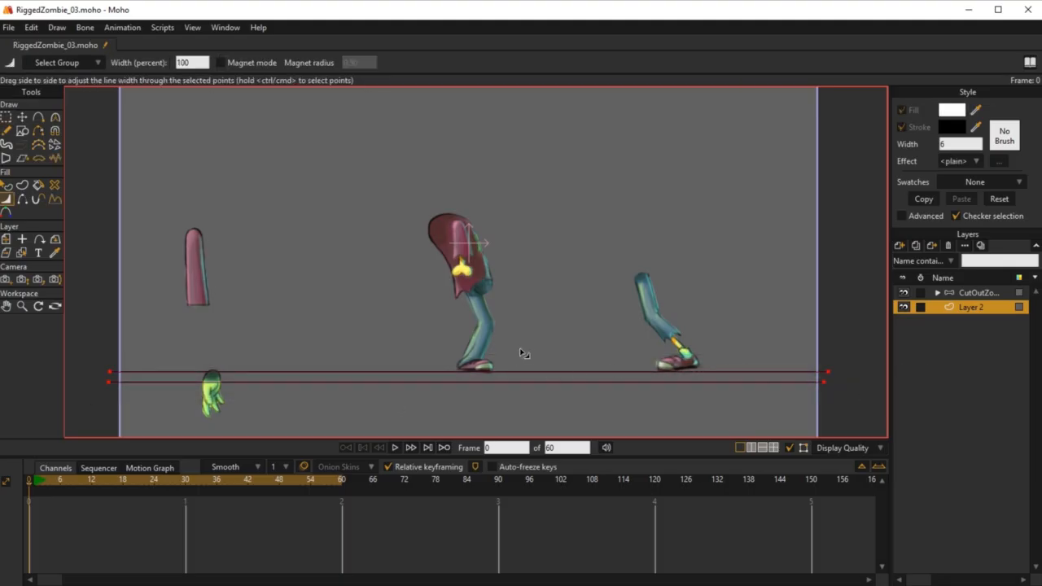
drag(522, 353, 568, 340)
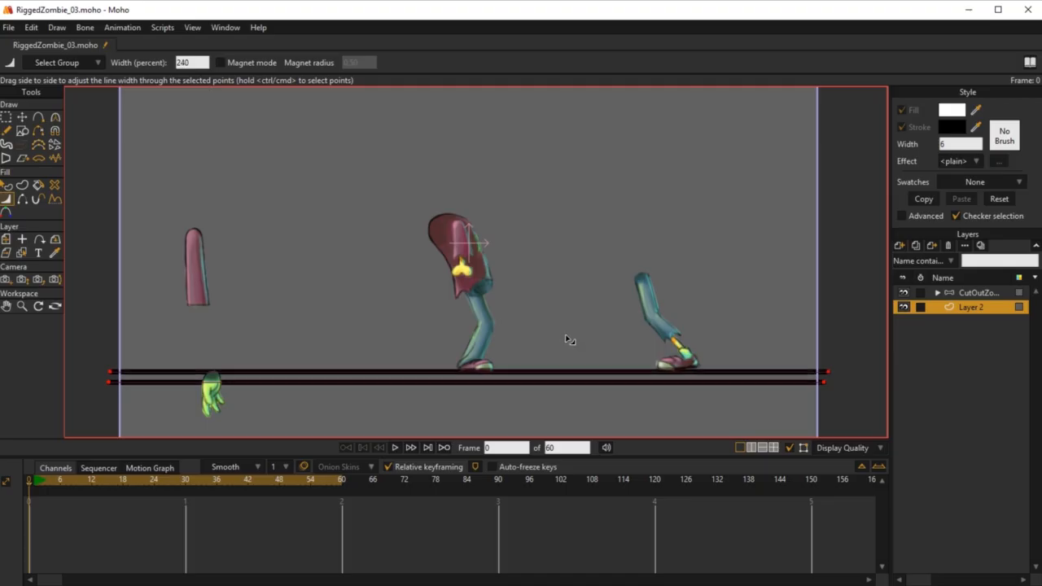
key(g)
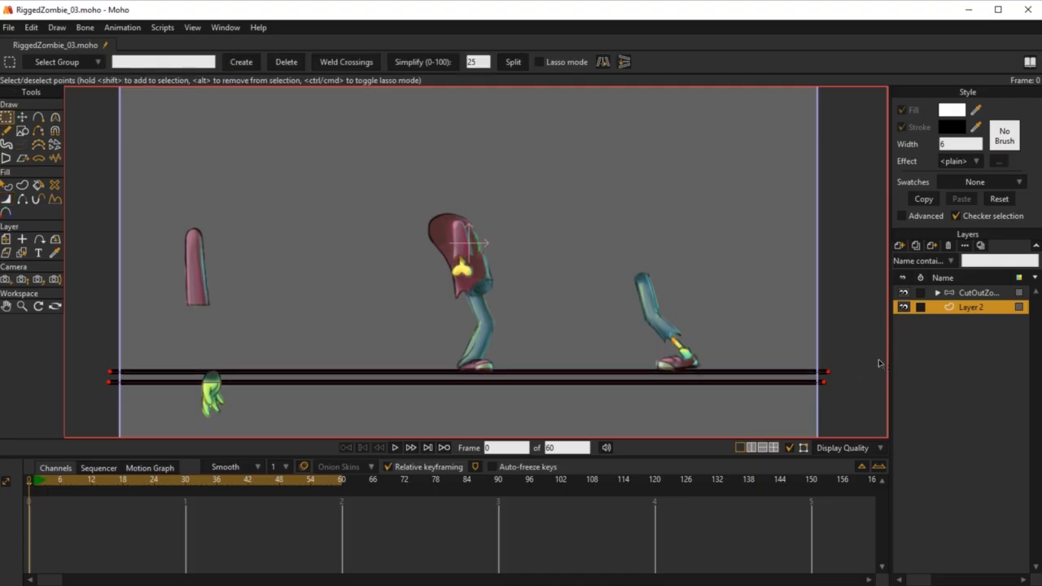
drag(875, 347, 80, 412)
drag(139, 358, 240, 332)
drag(94, 366, 836, 367)
key(w)
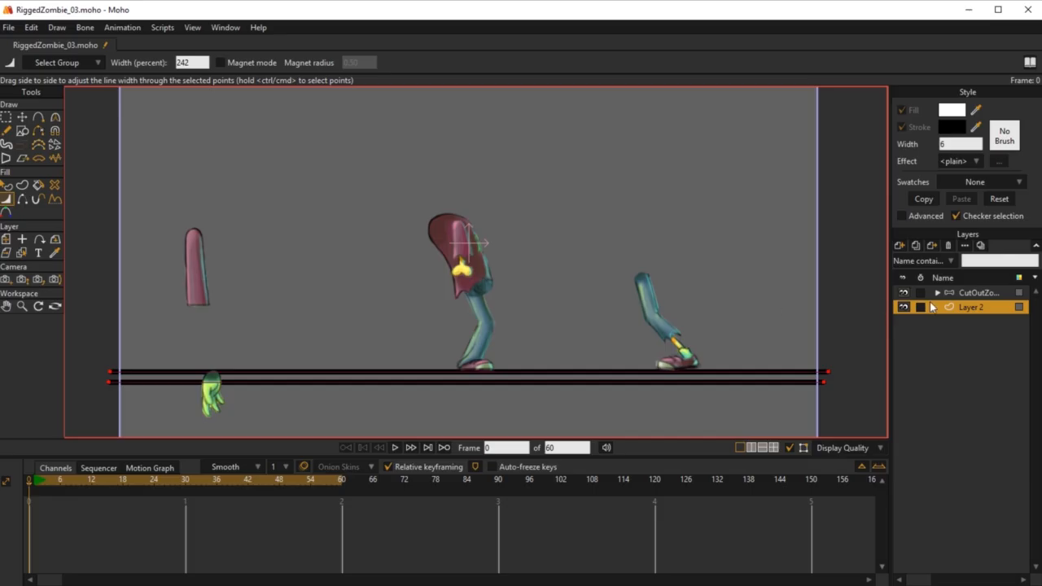
At frame 1, nudge the upper ground line in Layer 2 horizontally to about X -0.0086
click(975, 294)
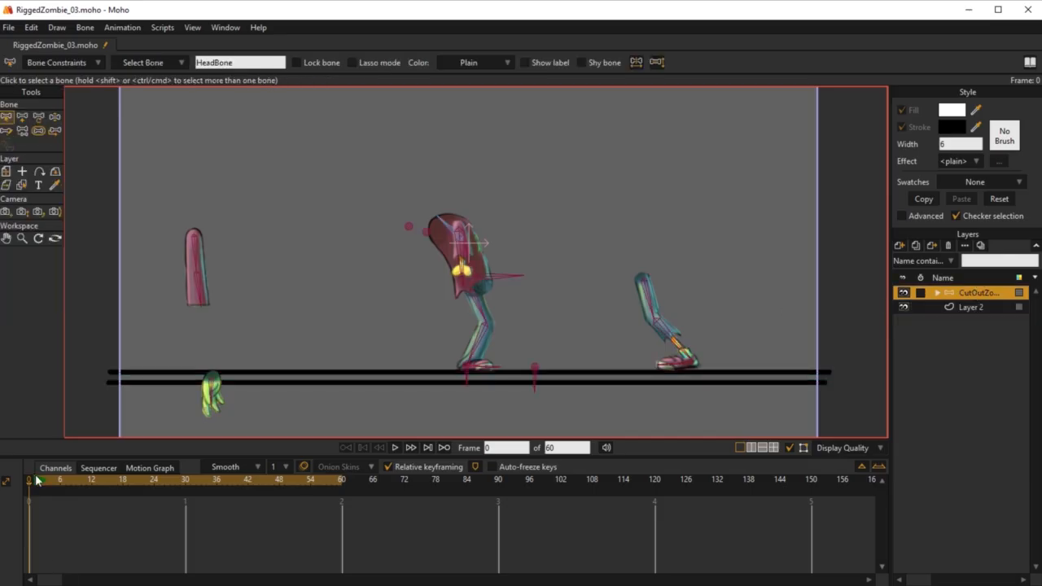
click(34, 479)
scroll(364, 348, up, 1)
scroll(433, 354, up, 3)
drag(444, 298, 430, 256)
click(979, 308)
scroll(451, 363, down, 3)
scroll(456, 374, up, 1)
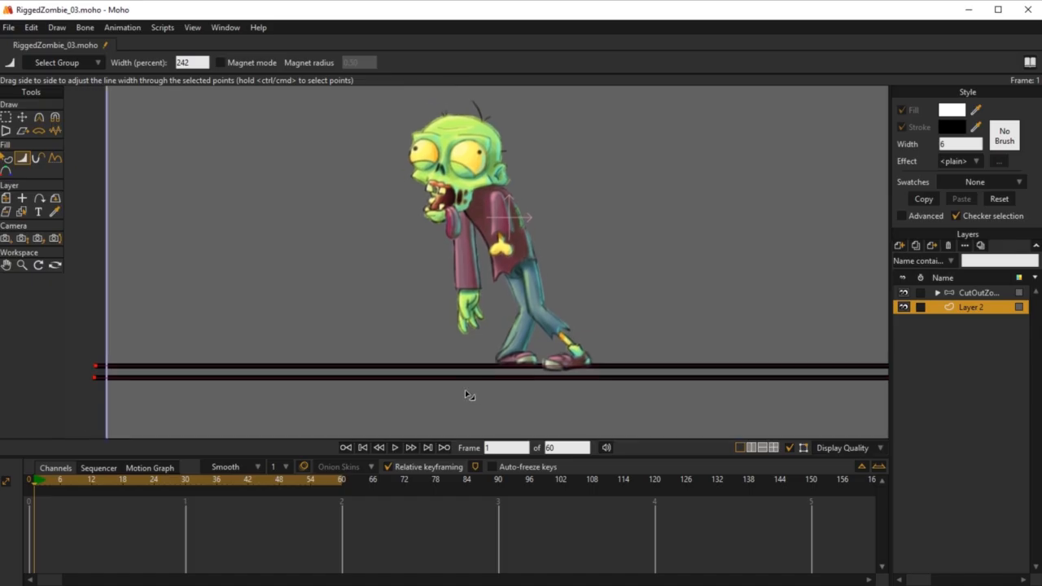
key(g)
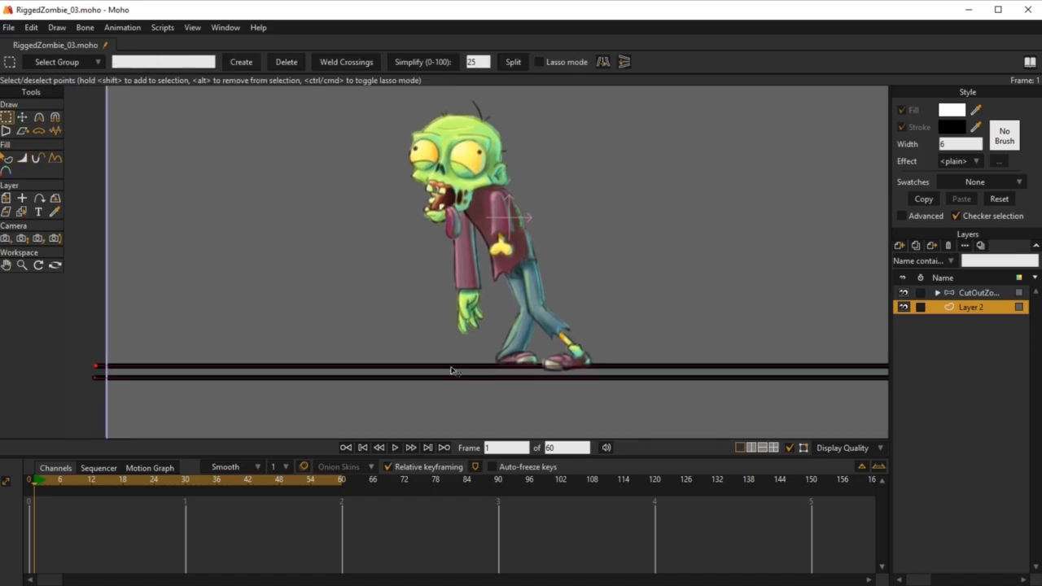
key(t)
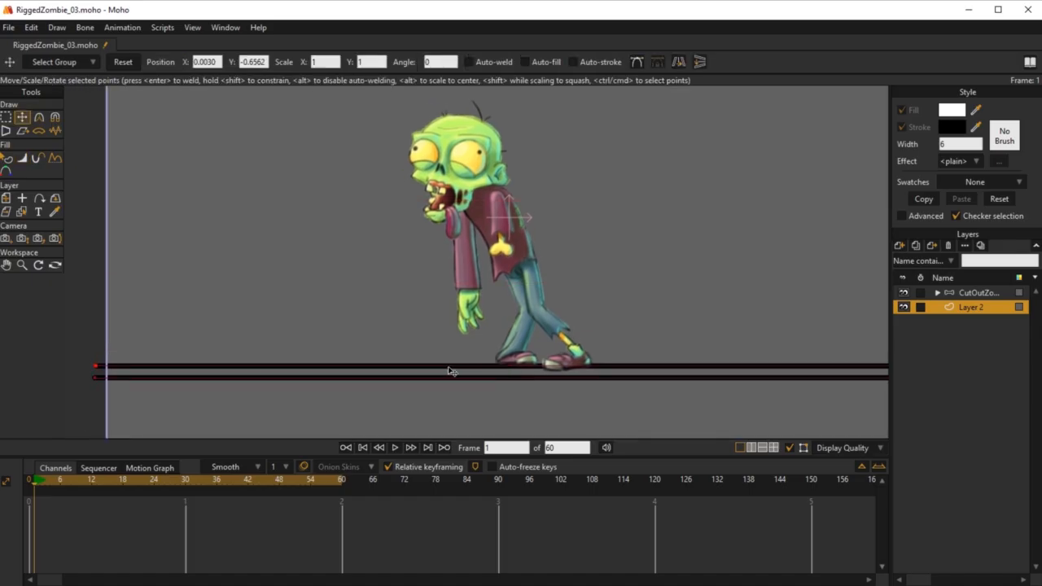
drag(449, 371, 446, 372)
Move the lower ground line up to Y -0.6777, close beneath the upper line at frame 1
key(g)
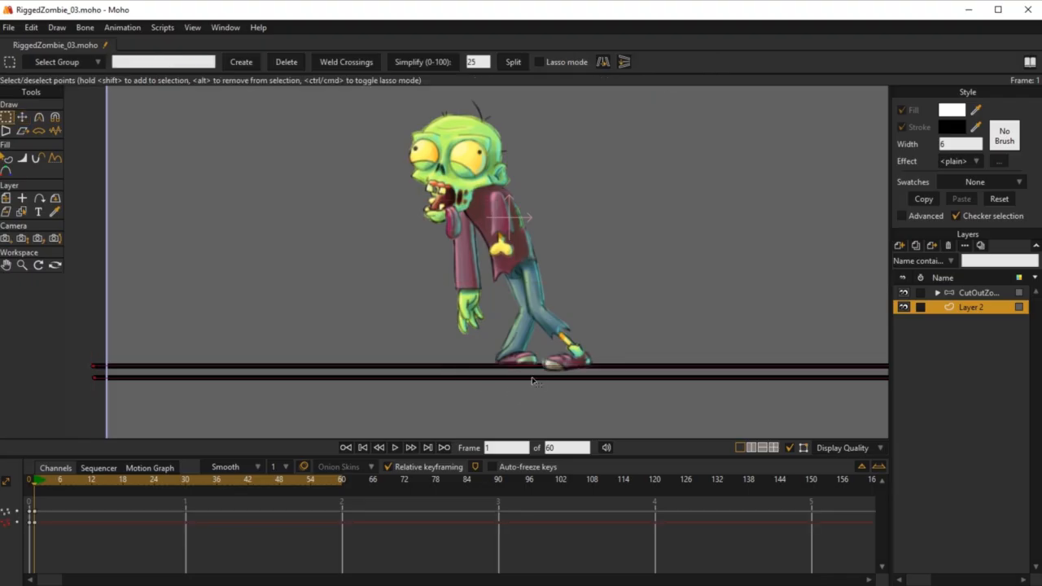
key(t)
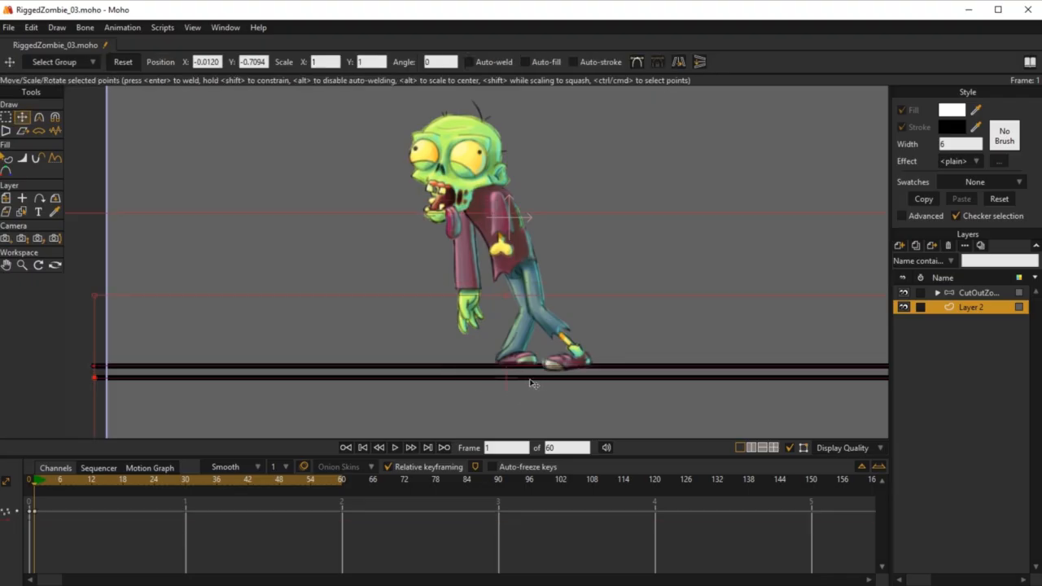
drag(531, 383, 528, 372)
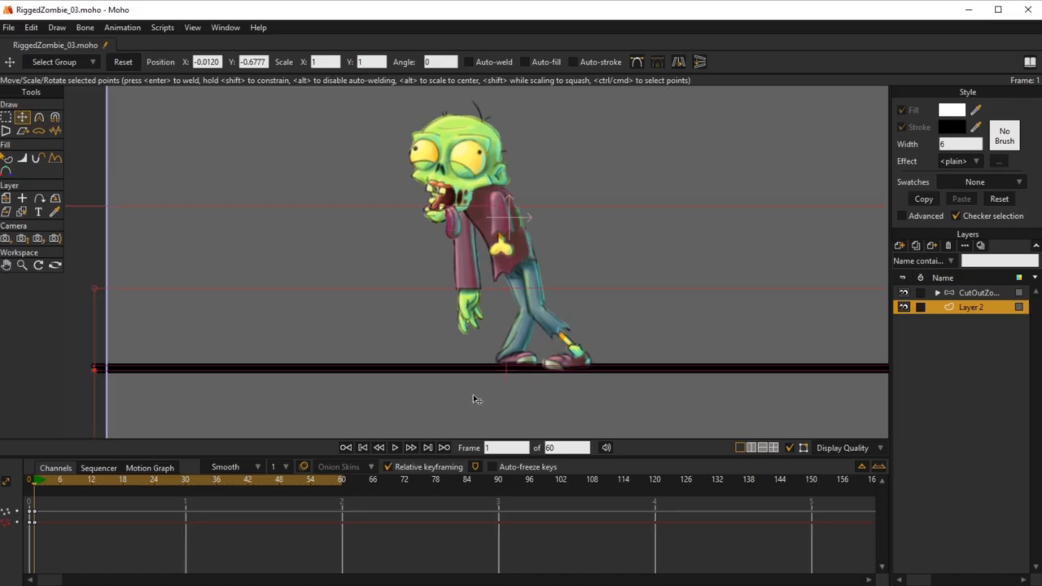
Select both ground lines and thin their strokes to 124 percent width at frame 1
scroll(105, 362, down, 2)
key(g)
drag(83, 345, 698, 394)
scroll(549, 379, up, 3)
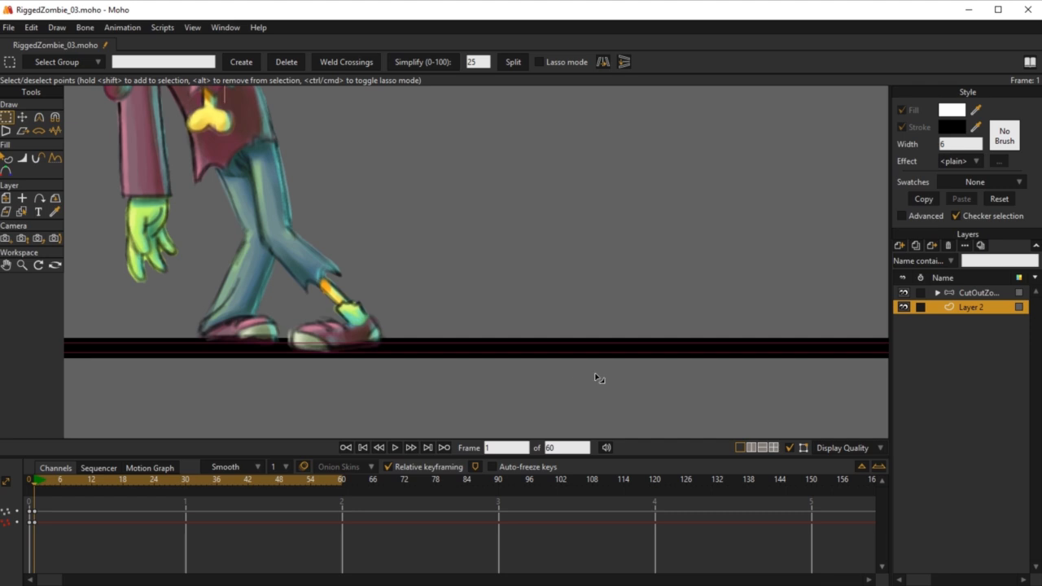
key(w)
drag(596, 377, 556, 379)
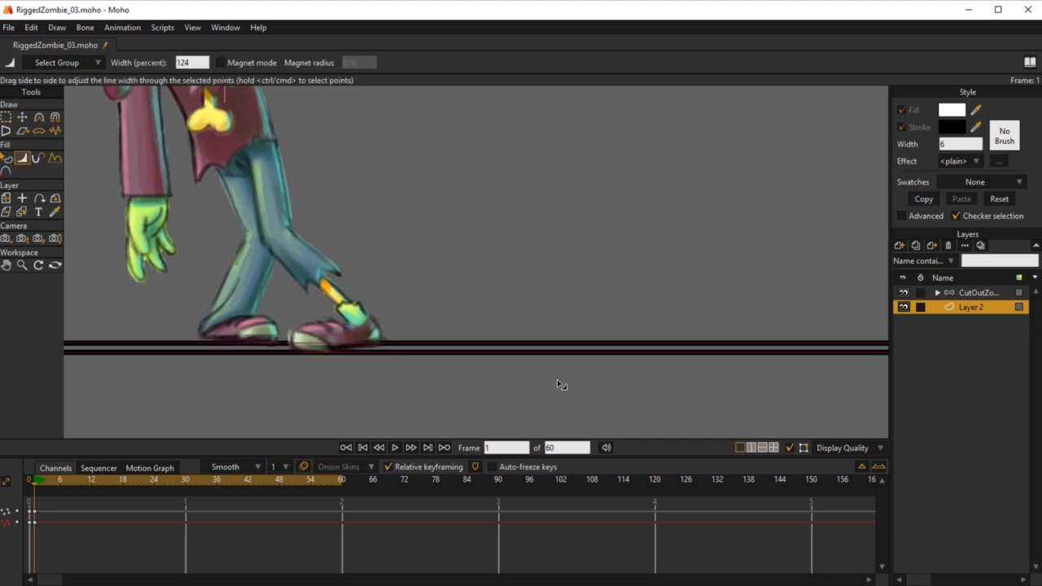
Check the ground lines under the zombie's feet at frame 1, and compare them with frame 0
key(g)
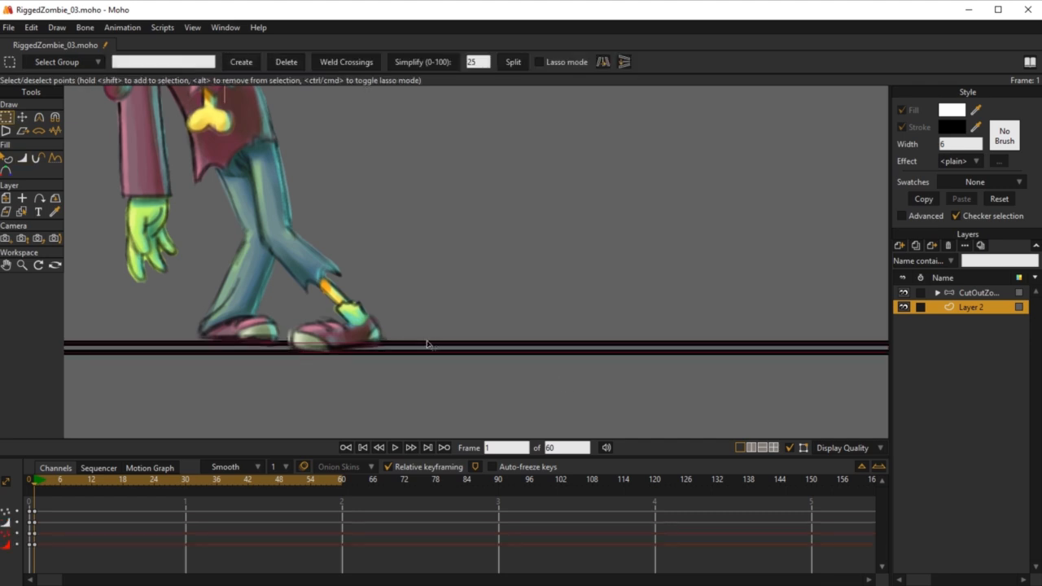
key(t)
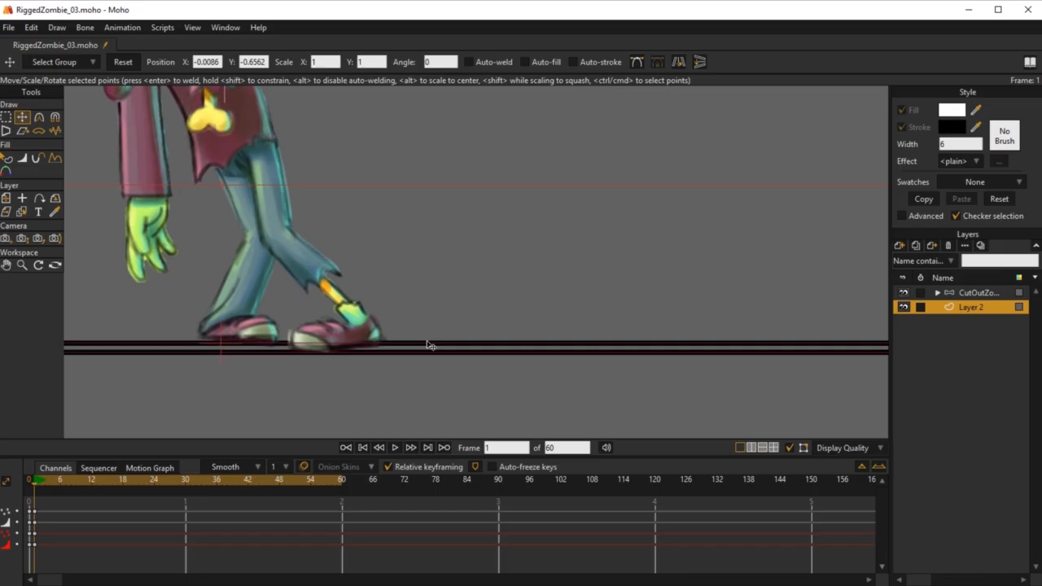
scroll(442, 350, down, 3)
drag(448, 354, 563, 349)
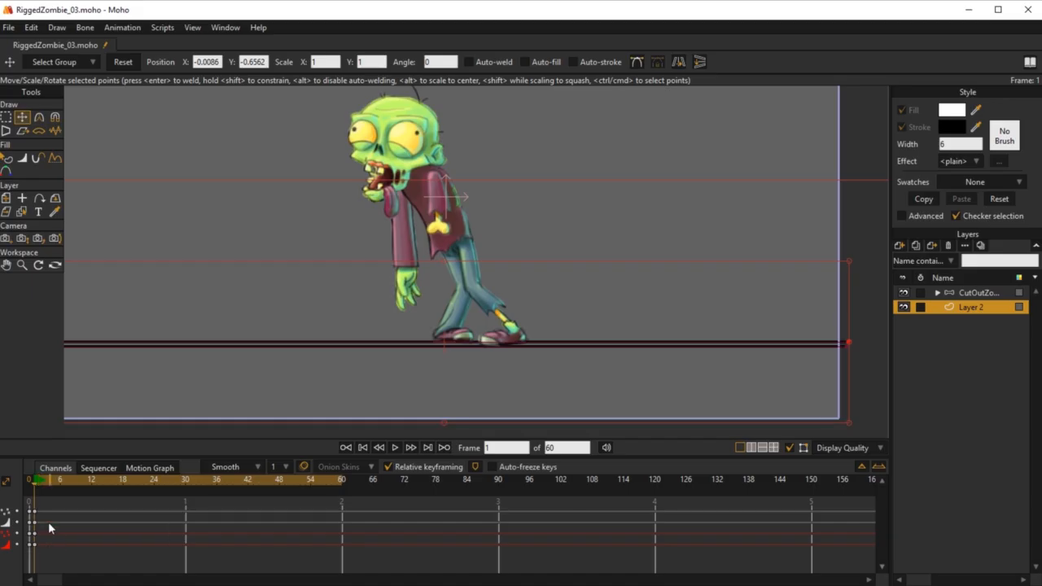
click(34, 483)
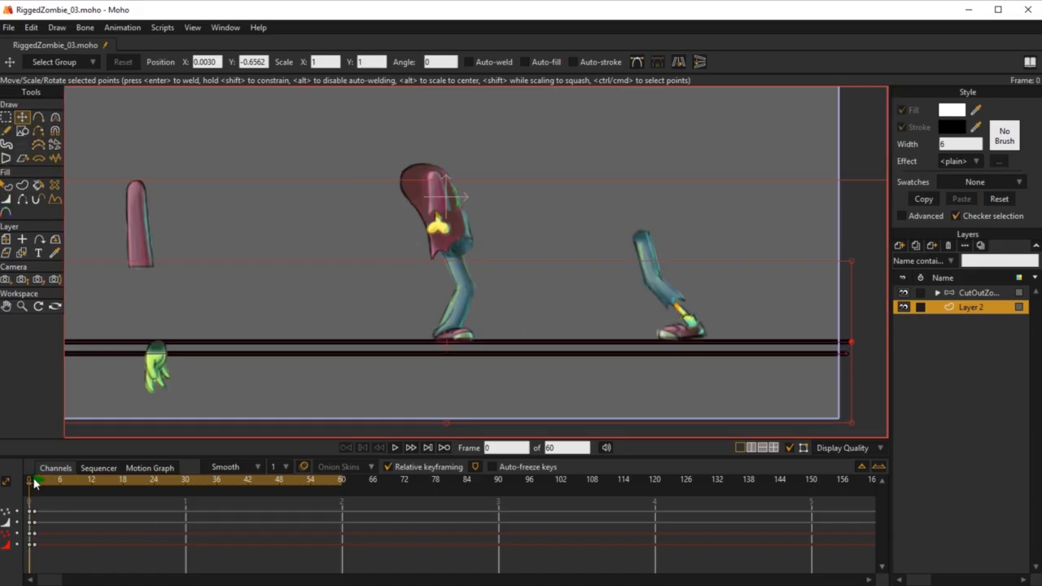
Copy both ground lines' frame 1 keyframes in Layer 2 and paste them onto frame 0
click(39, 479)
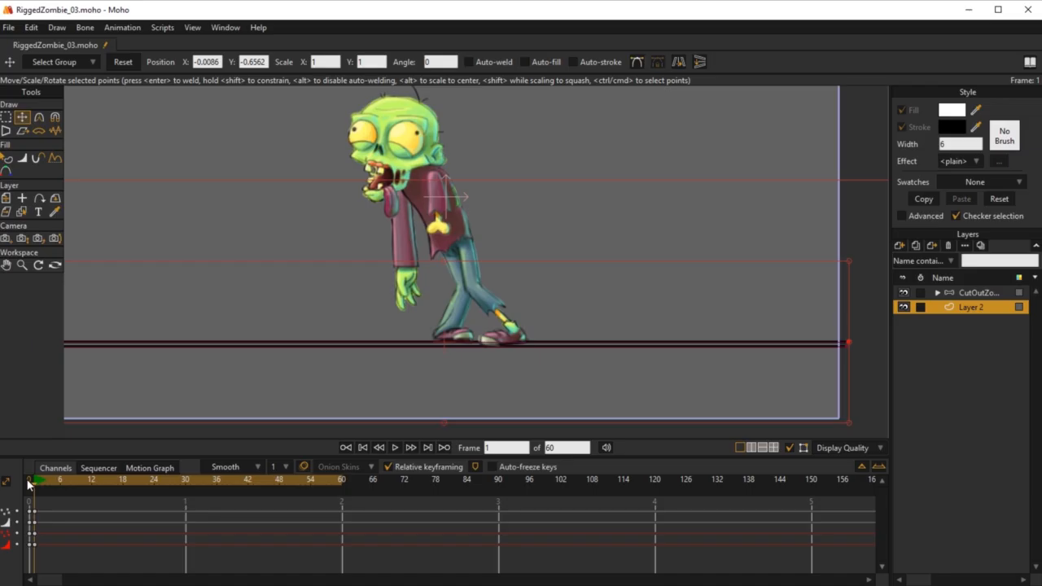
click(28, 483)
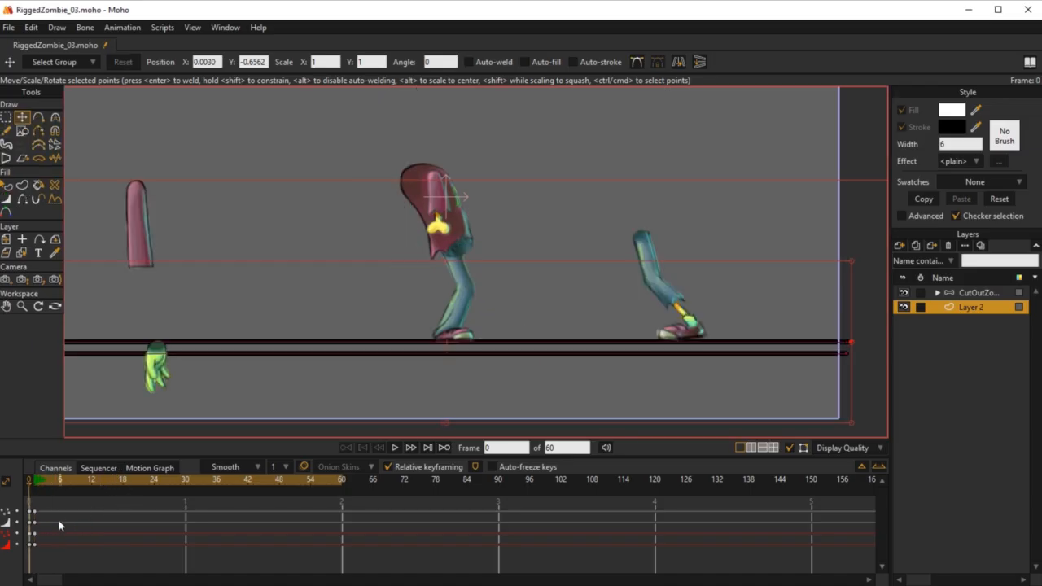
drag(388, 360, 404, 336)
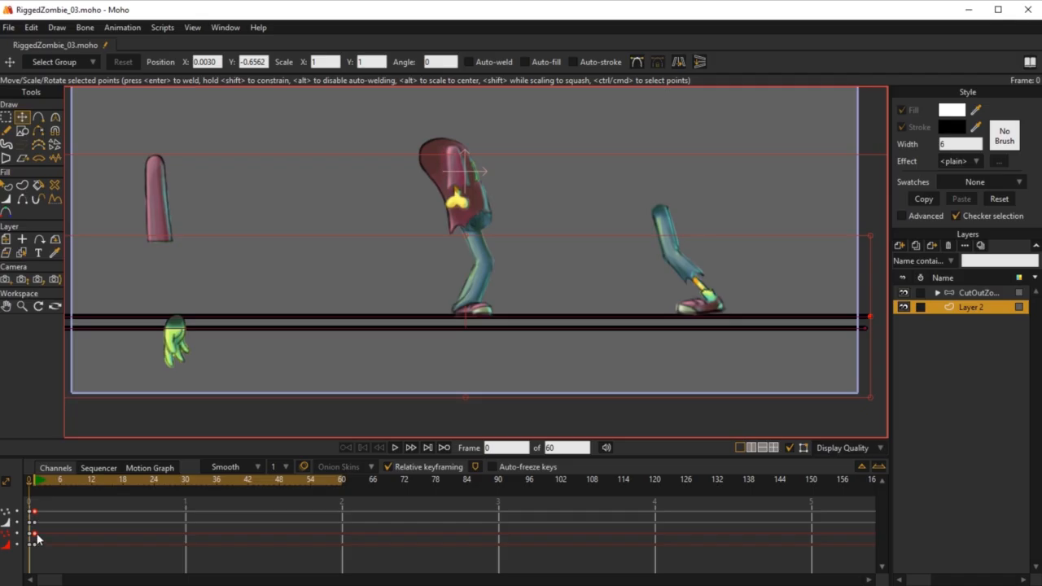
scroll(488, 312, down, 2)
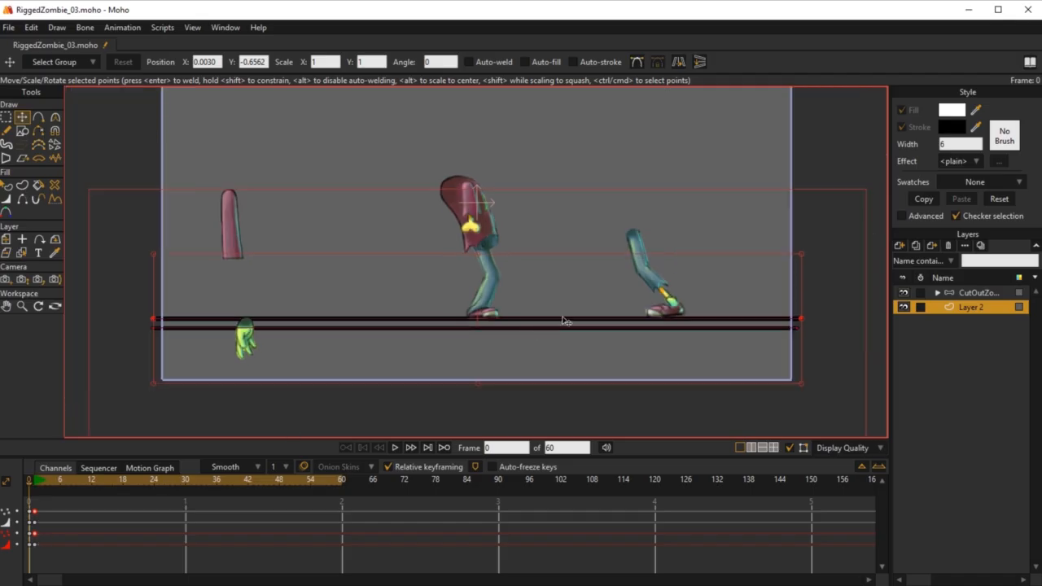
drag(631, 343, 702, 330)
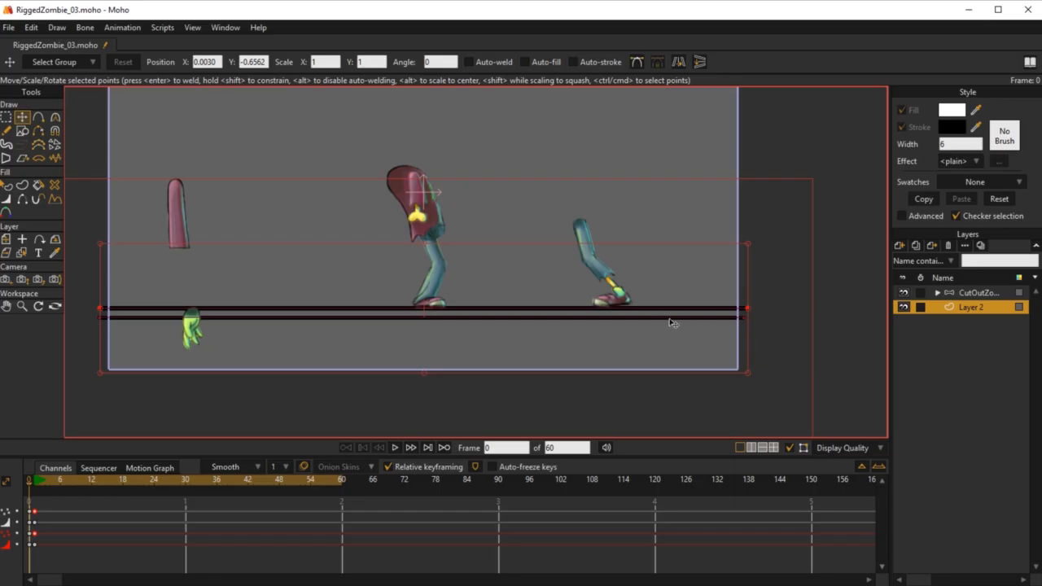
key(g)
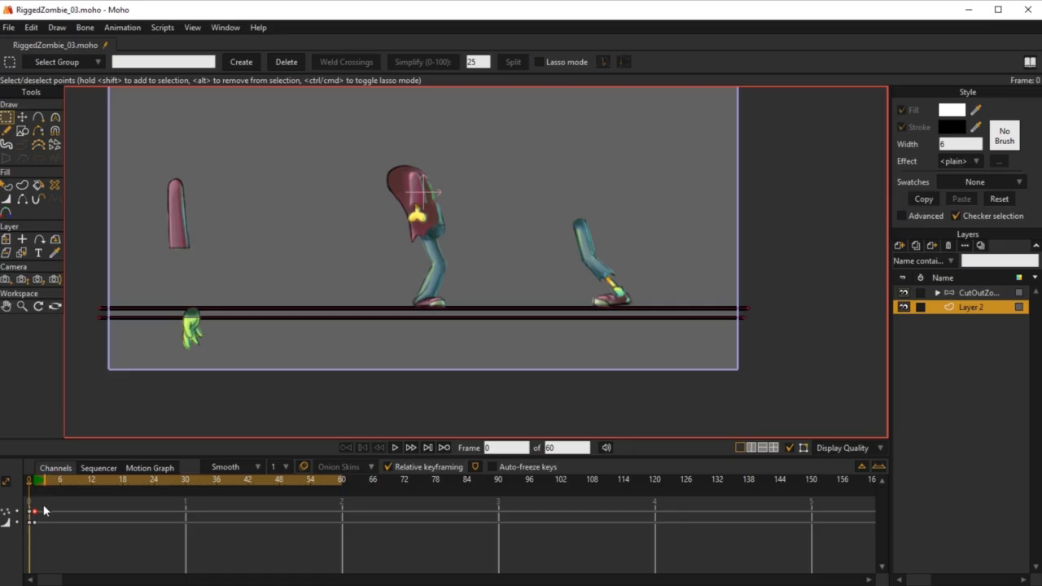
drag(44, 505, 36, 539)
click(743, 319)
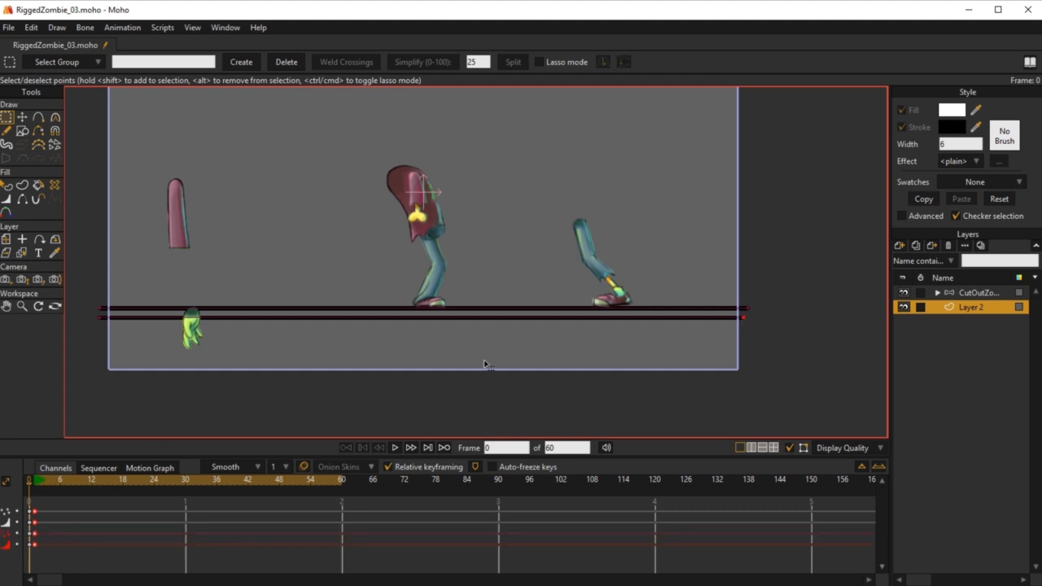
click(45, 535)
drag(42, 528, 103, 533)
click(641, 395)
click(744, 319)
click(746, 308)
drag(103, 535, 70, 537)
drag(40, 497, 35, 552)
key(ctrl+v)
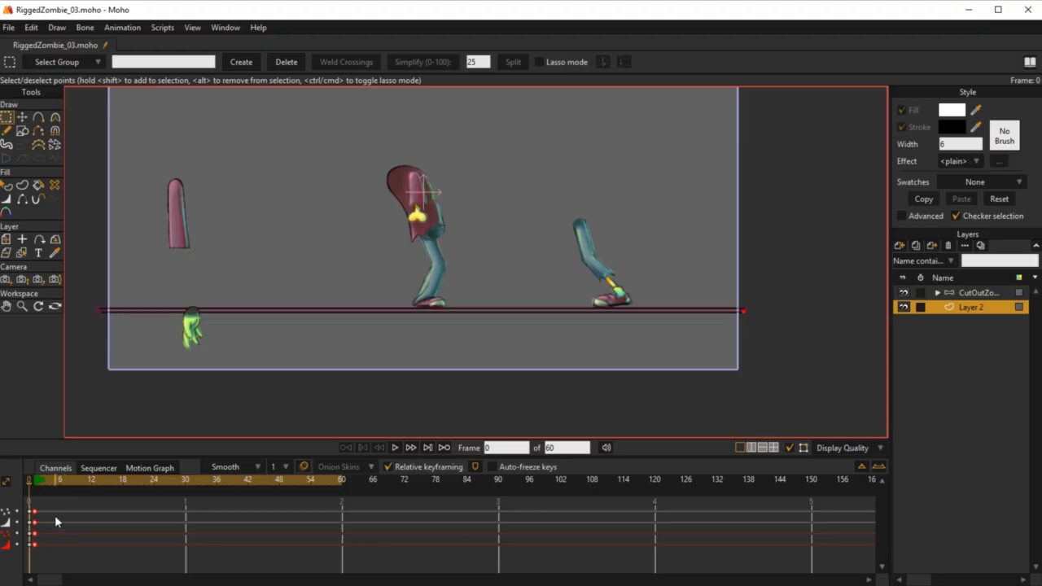
Delete the ground lines' keyframes at frame 1, and check the lines beneath the zombie's feet at that frame
drag(52, 508, 34, 559)
key(Delete)
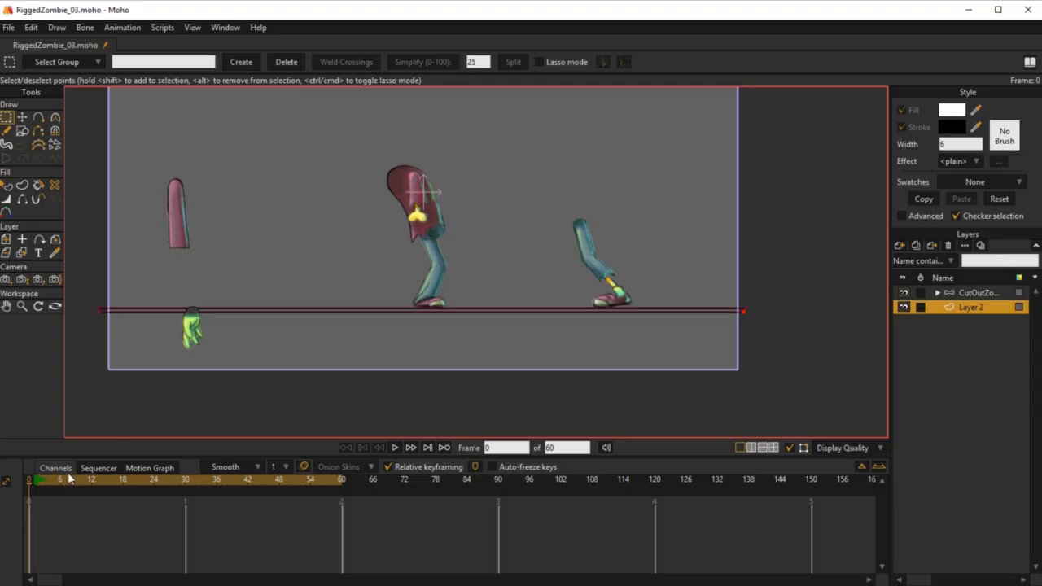
mouse_move(34, 480)
mouse_down()
mouse_move(229, 481)
mouse_move(123, 480)
mouse_move(286, 495)
mouse_move(25, 503)
mouse_move(37, 490)
mouse_up()
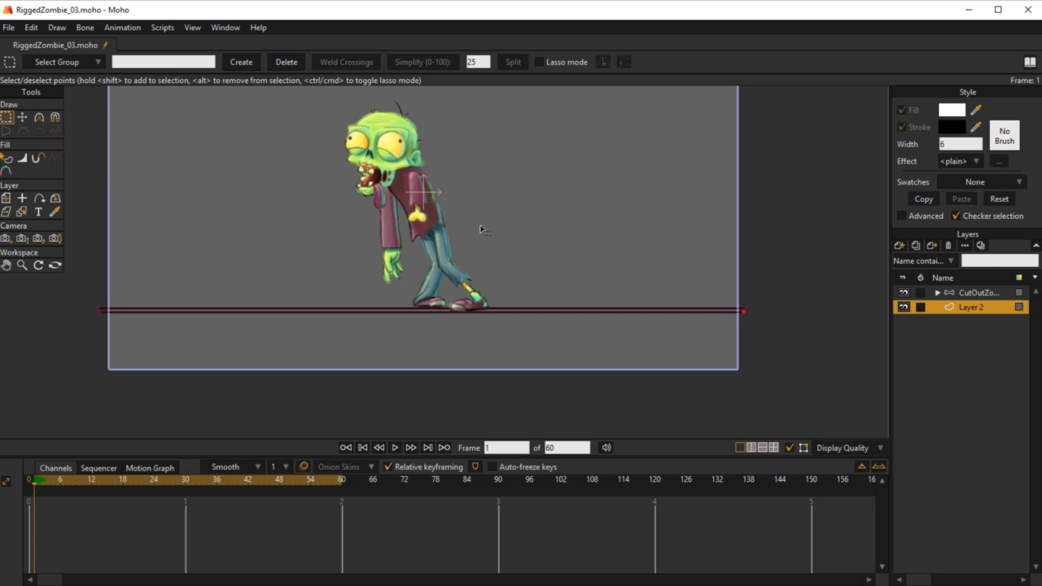
scroll(562, 293, up, 5)
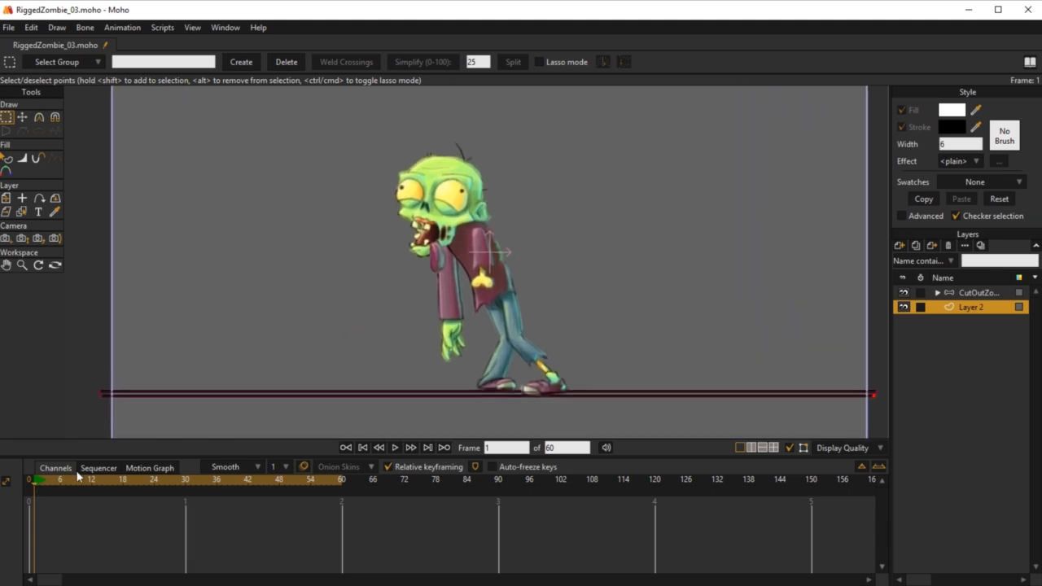
On the zombie's bone layer at frame 24, move the target_leg_L bone forward along the ground to about X -0.2066
click(981, 294)
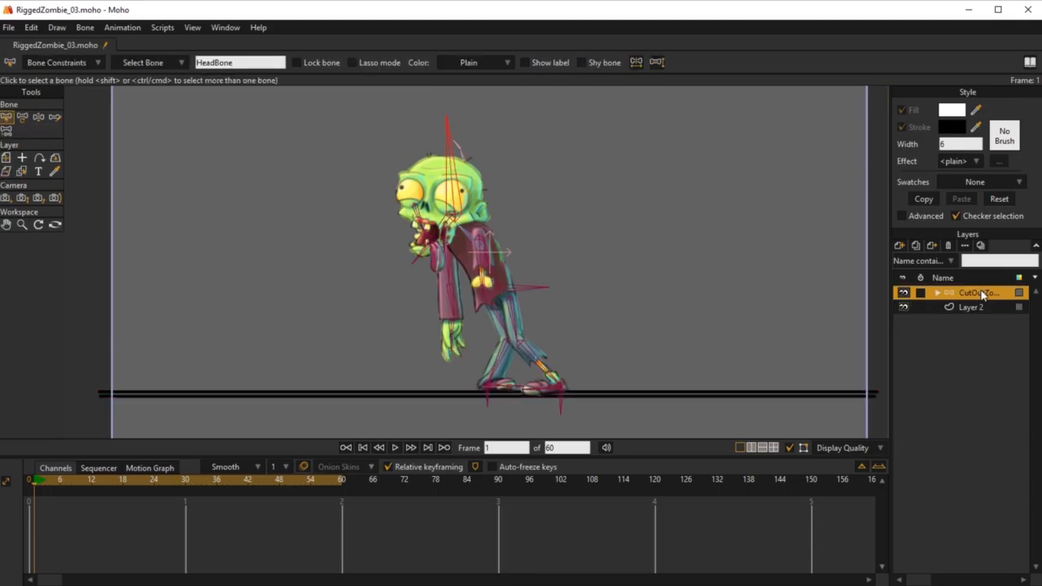
key(z)
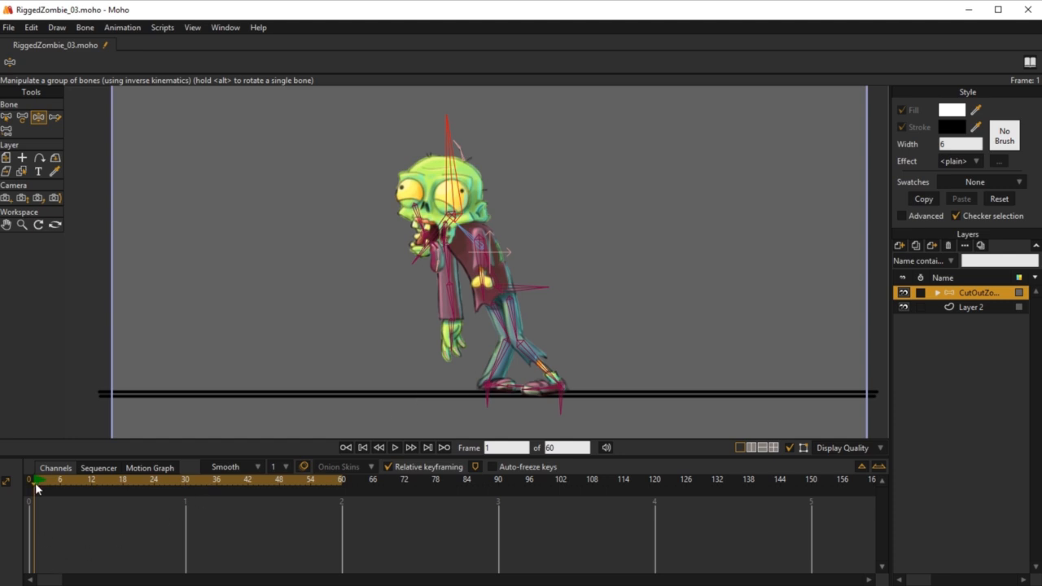
drag(35, 483, 155, 486)
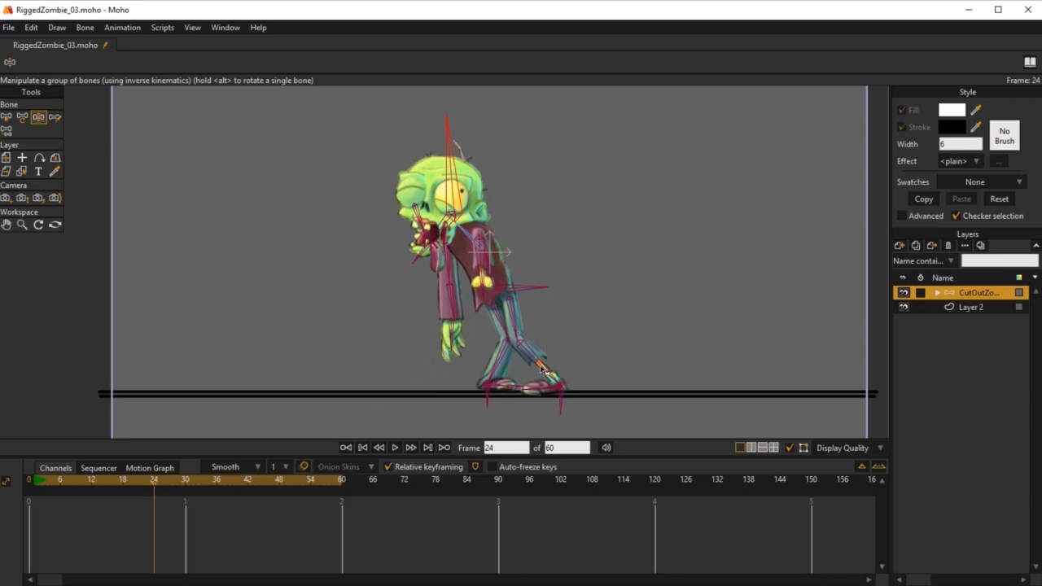
key(b)
click(561, 400)
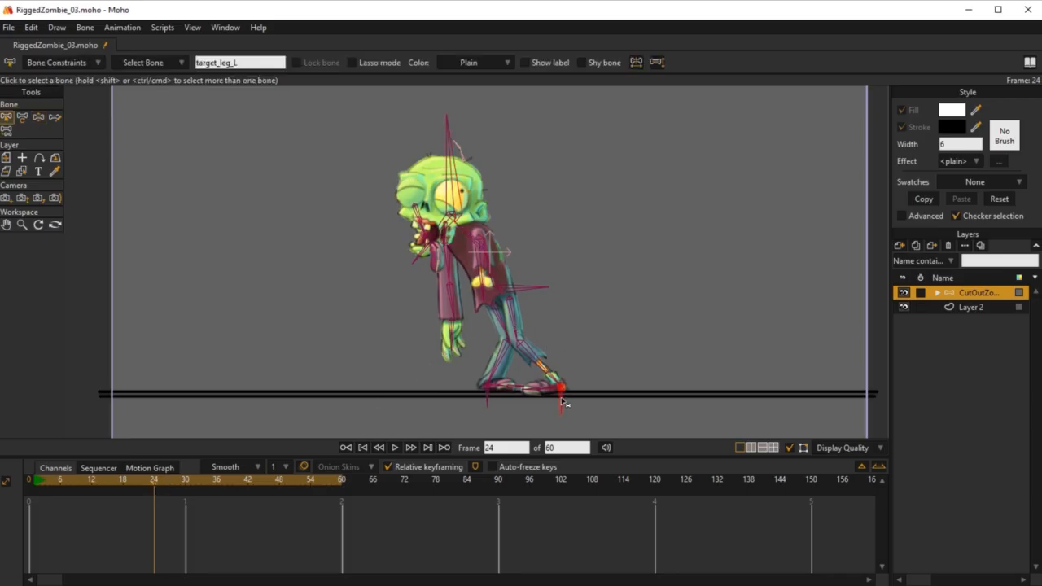
key(t)
drag(564, 395, 446, 394)
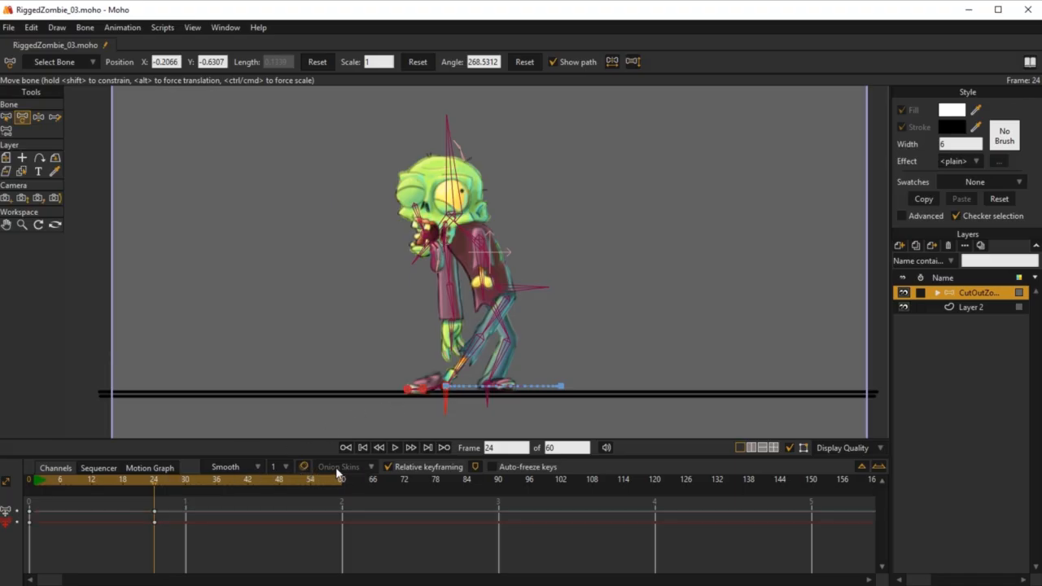
Enable onion skins and disable their Draw behind and Selected layer only options
click(303, 466)
click(330, 467)
click(303, 470)
click(292, 467)
click(302, 469)
click(350, 468)
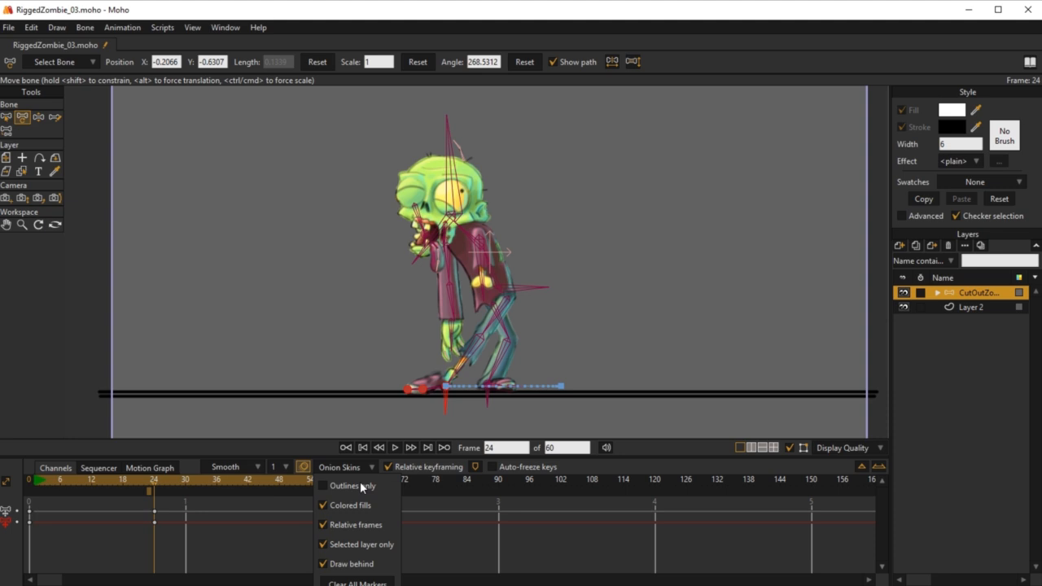
click(324, 564)
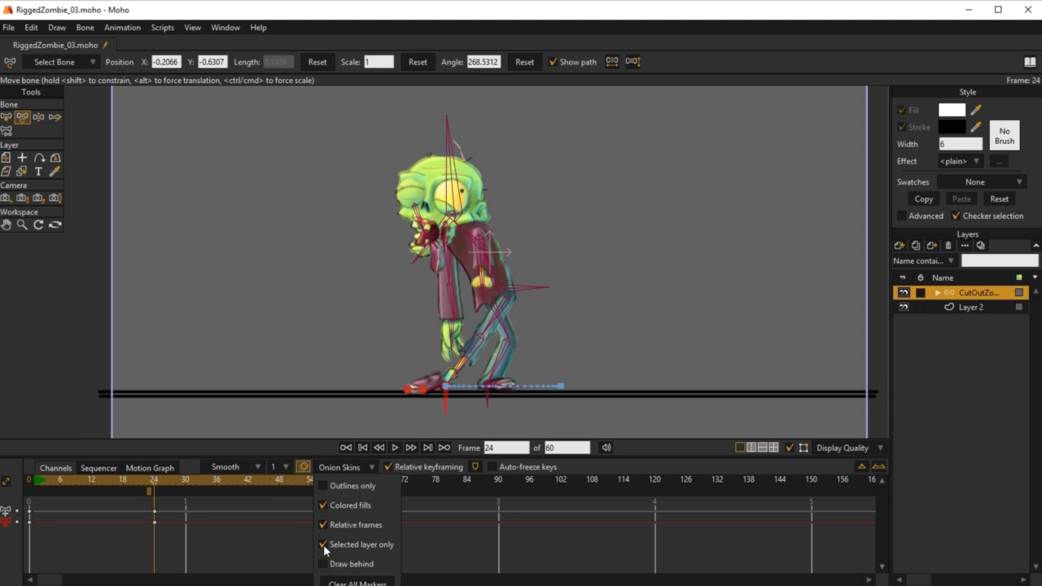
click(324, 545)
Replace the onion skin marker near frame 23 with one at frame 1, and compare the leg pose at frame 16
click(151, 492)
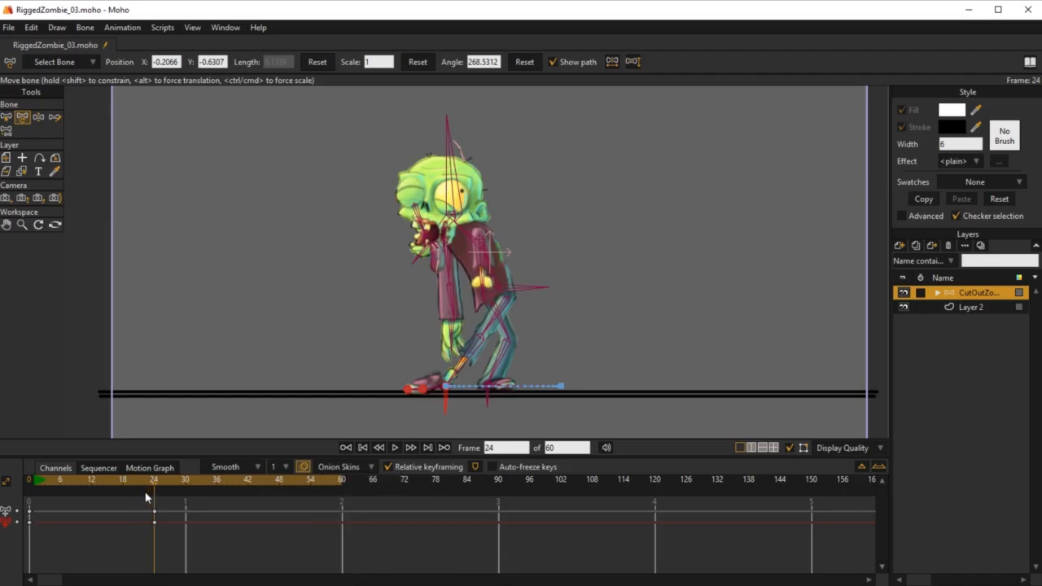
click(36, 478)
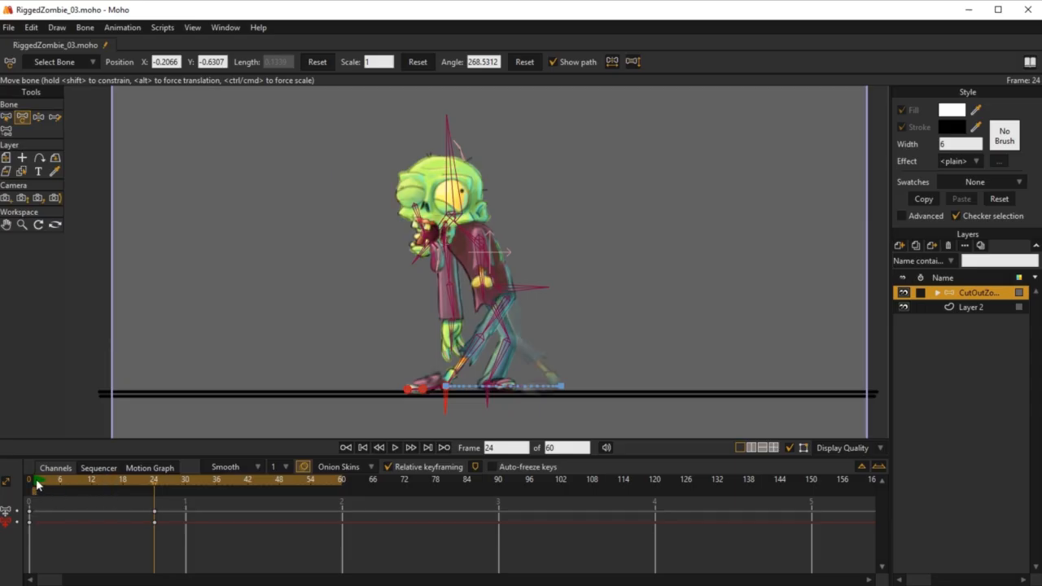
drag(36, 479, 113, 488)
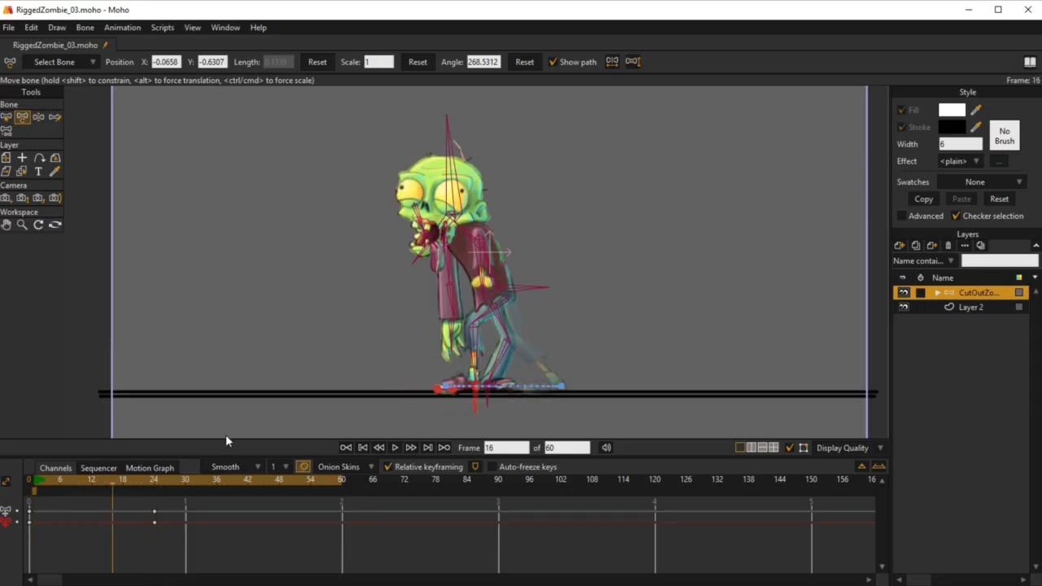
scroll(537, 317, up, 5)
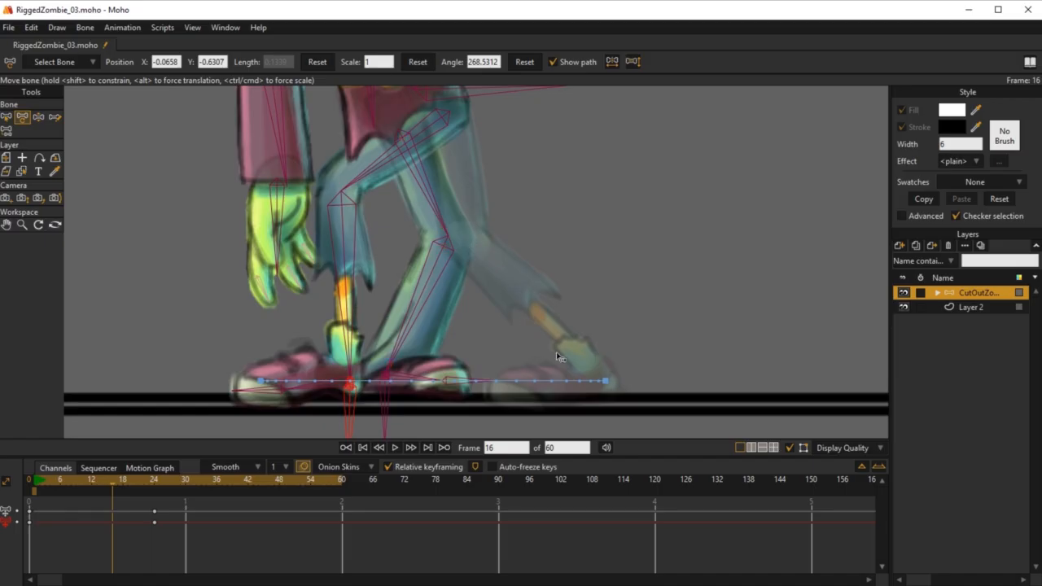
scroll(560, 357, down, 5)
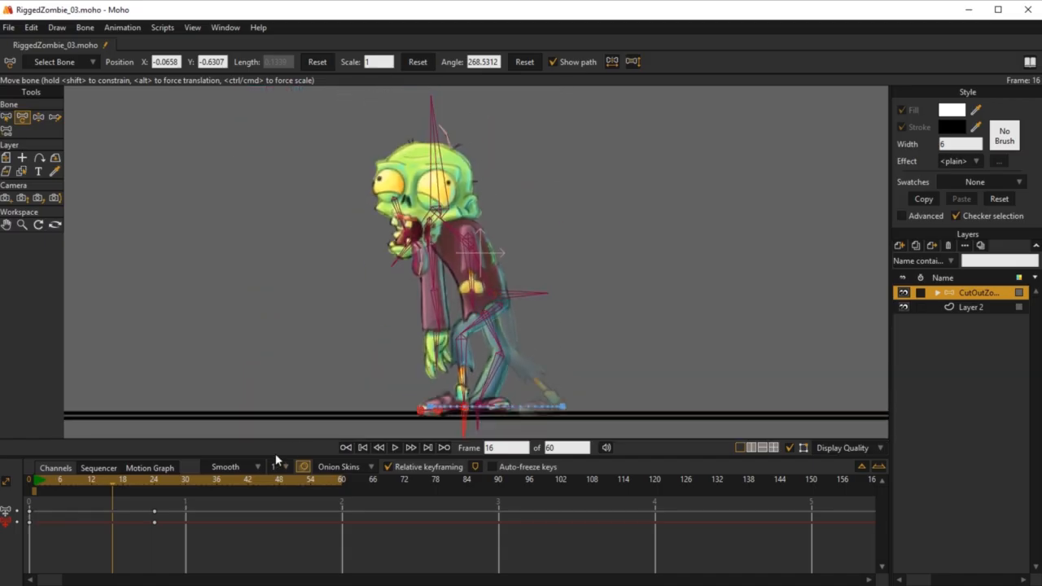
Try extra onion skin markers at frames 7, 10 and 15, clear all markers, and restore the one at frame 1
click(150, 482)
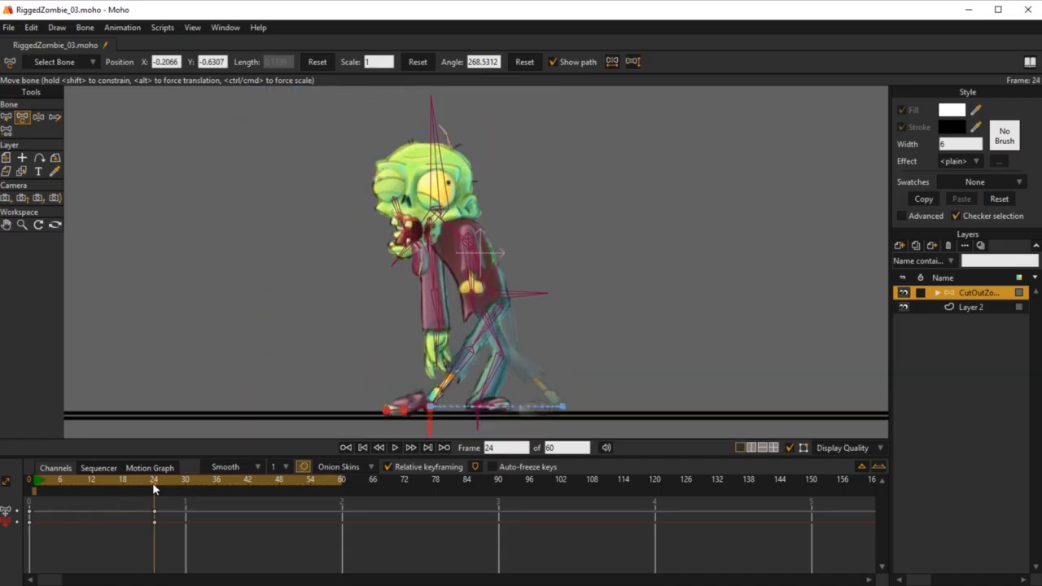
click(80, 491)
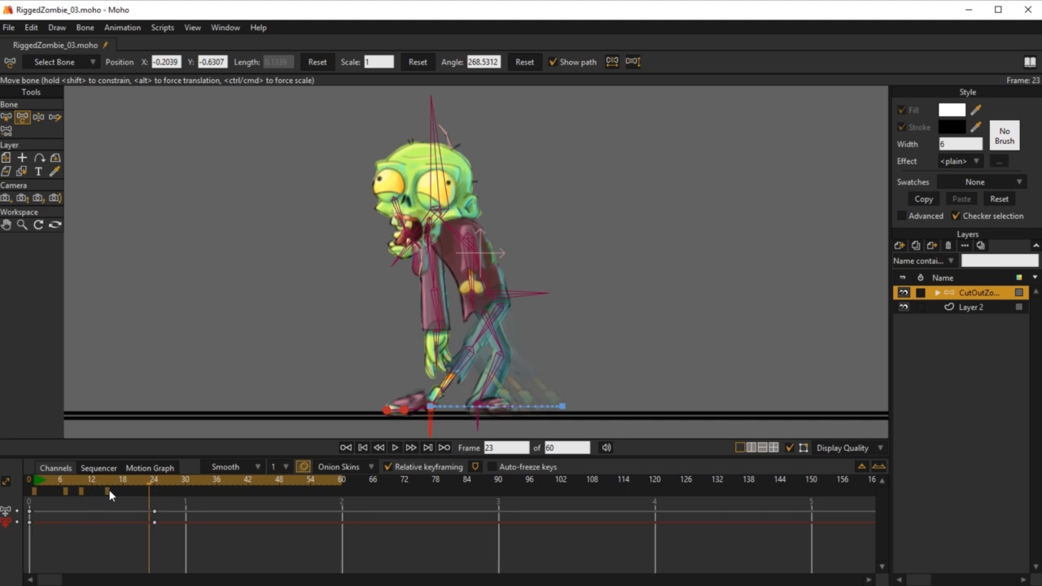
click(108, 491)
click(82, 491)
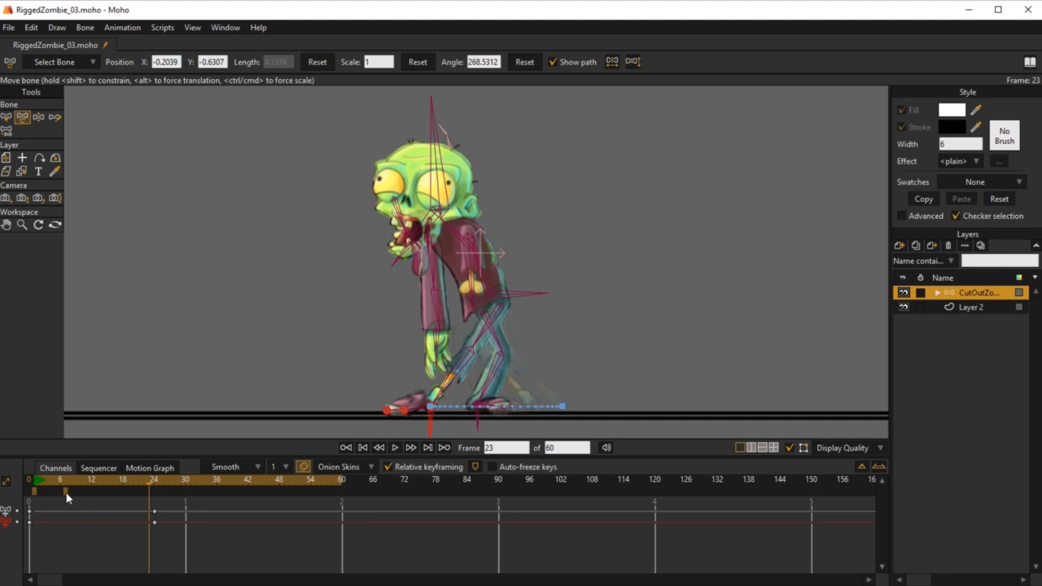
click(66, 491)
click(35, 491)
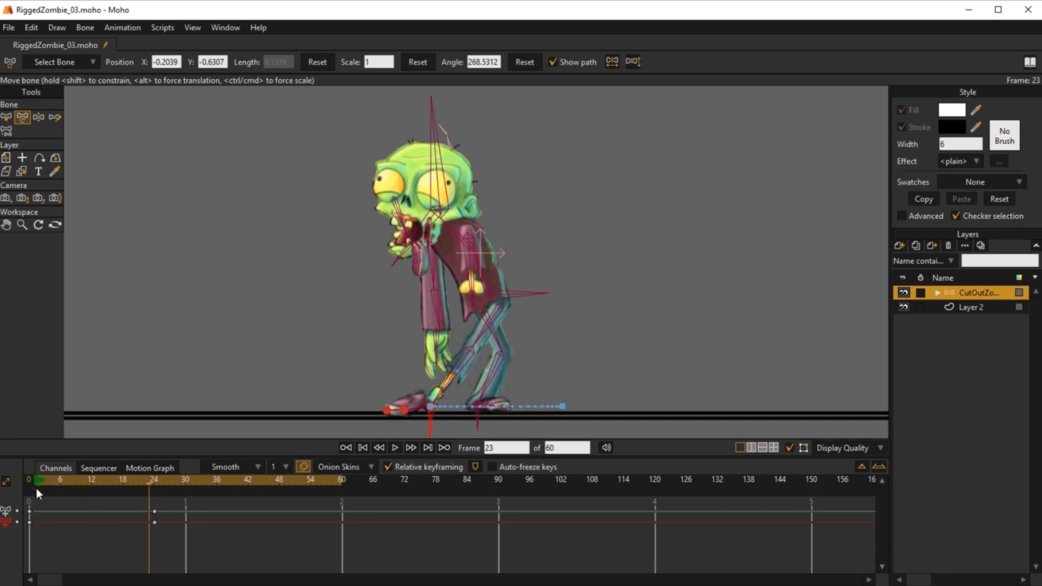
click(36, 490)
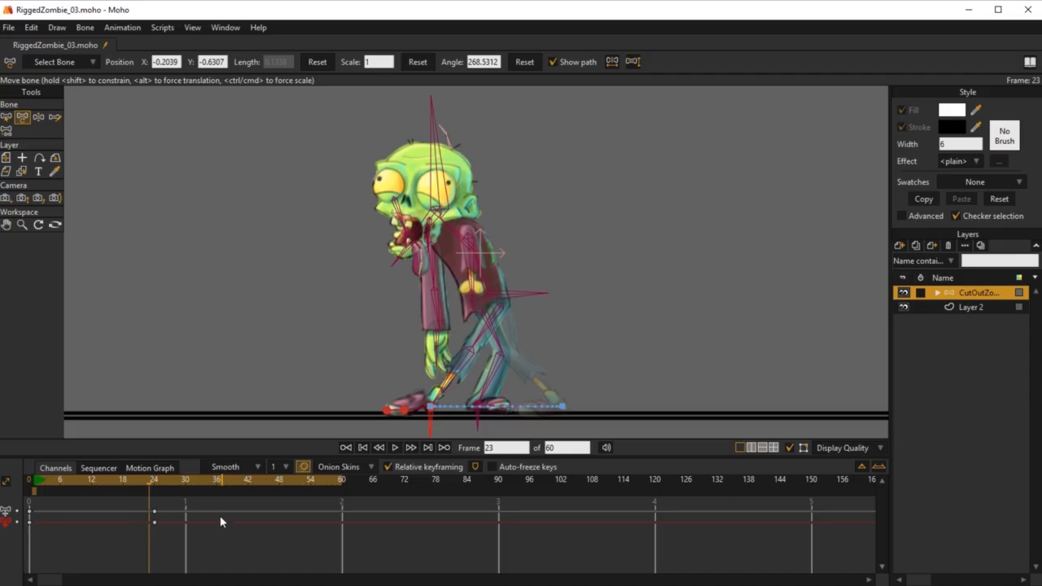
At frame 24, pull the forward leg's target back to bend the knee, and rotate the foot and toe bones upward
click(155, 481)
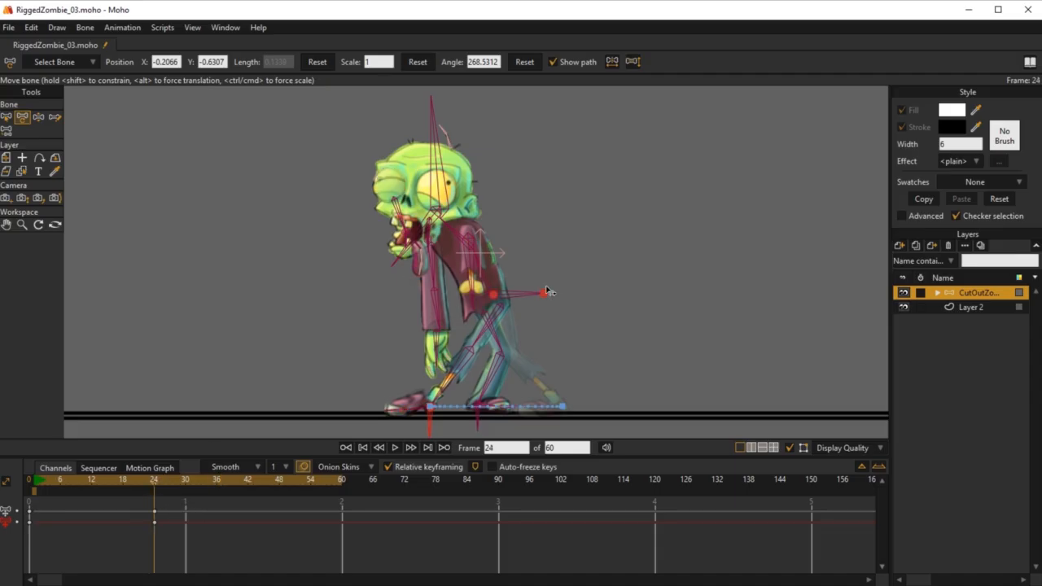
drag(491, 310, 498, 241)
scroll(431, 348, up, 4)
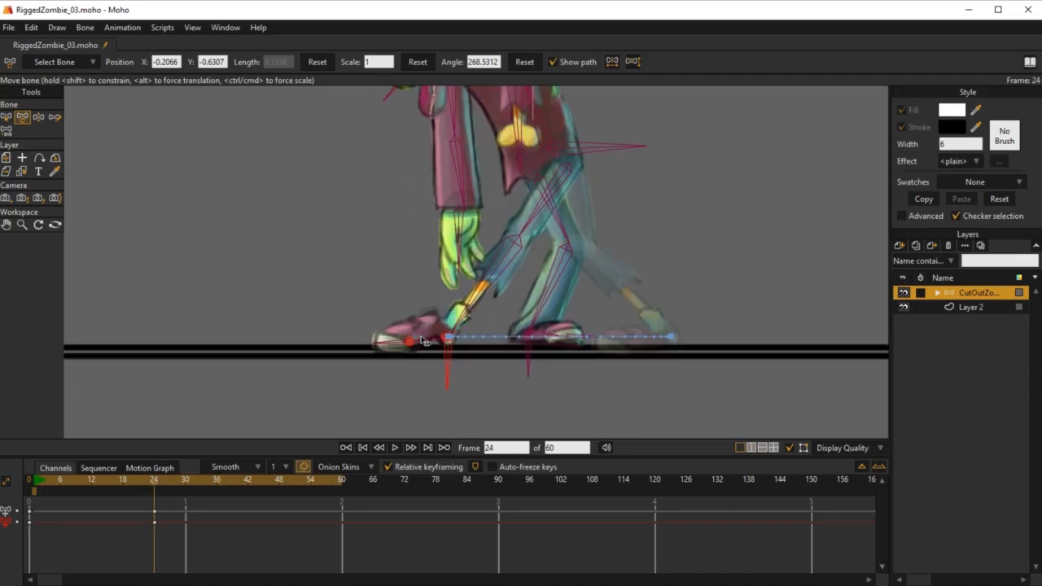
key(z)
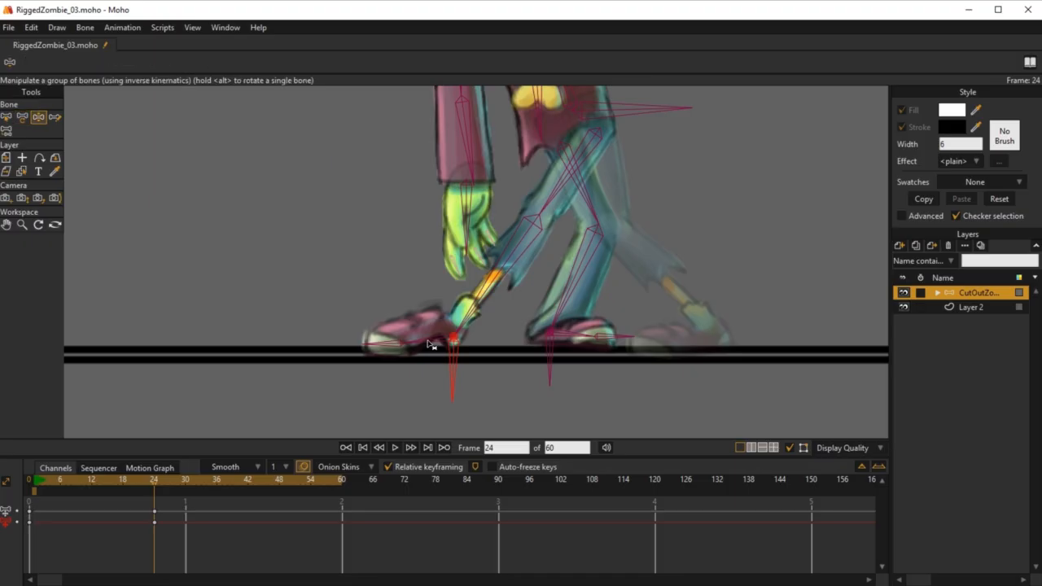
drag(428, 341, 420, 333)
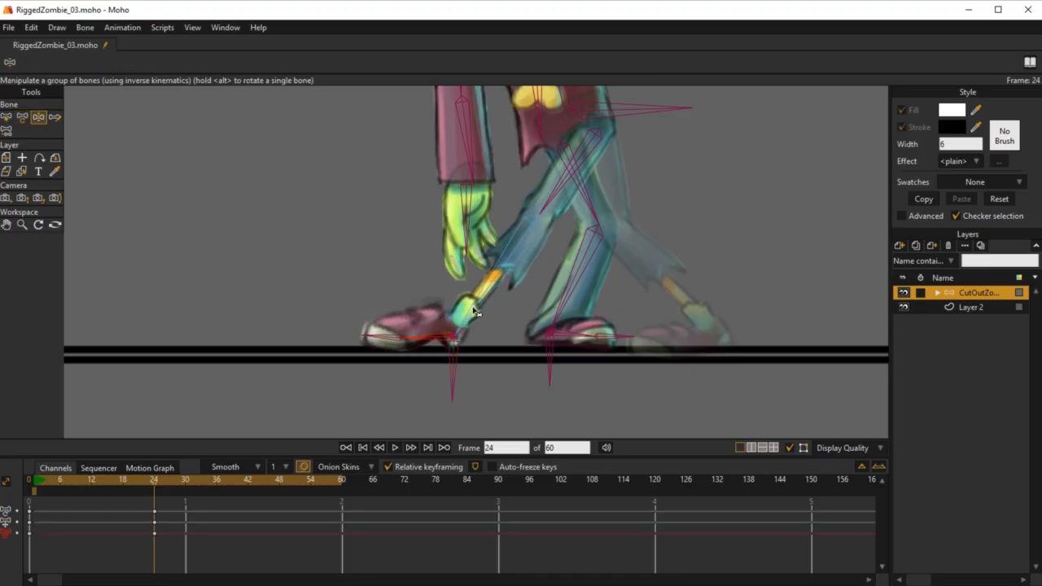
mouse_move(492, 303)
mouse_down()
mouse_move(521, 288)
mouse_move(524, 273)
mouse_move(518, 285)
mouse_move(486, 282)
mouse_move(484, 309)
mouse_up()
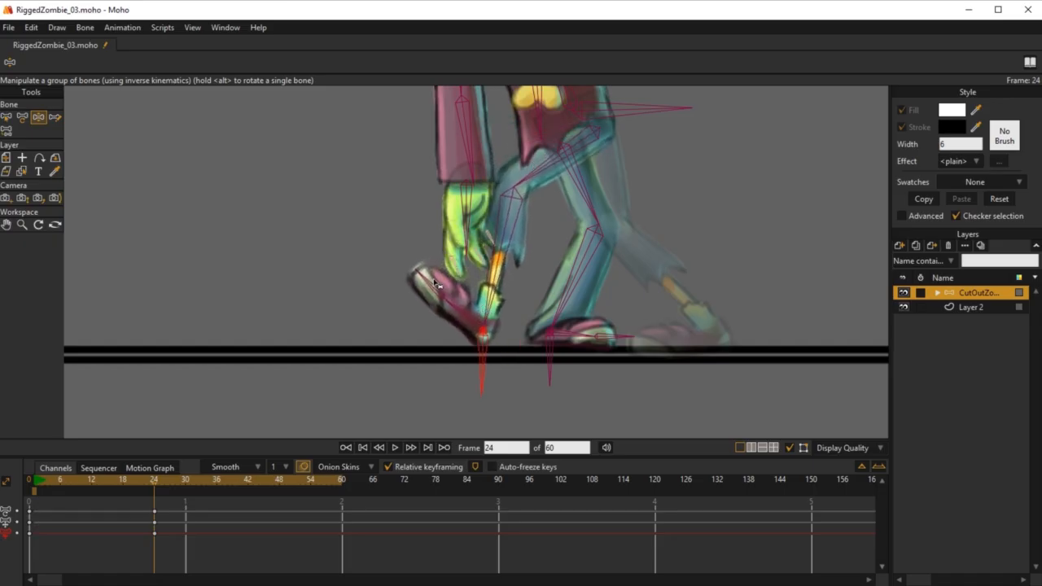
drag(435, 283, 446, 274)
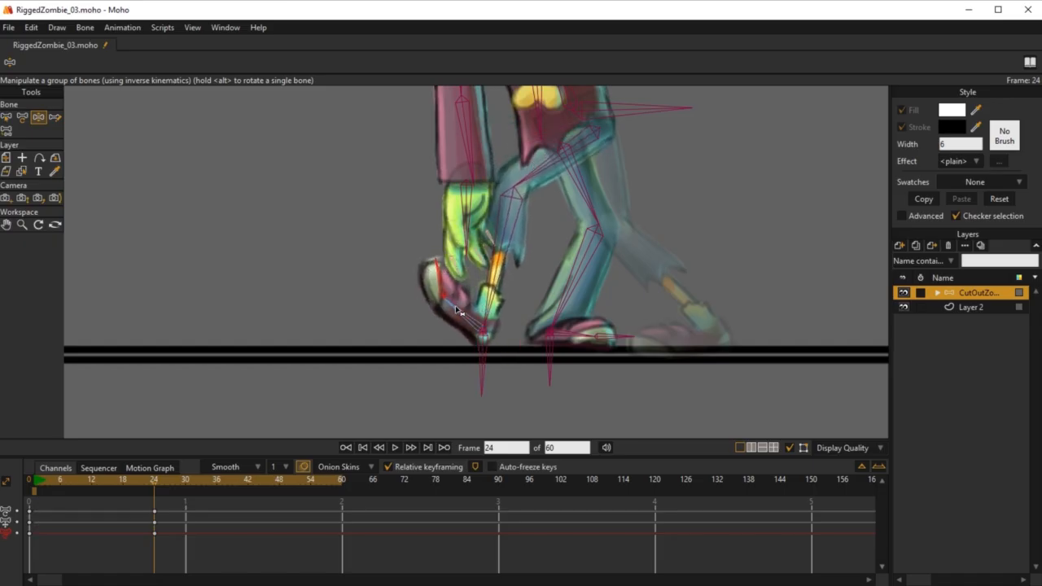
drag(457, 311, 461, 308)
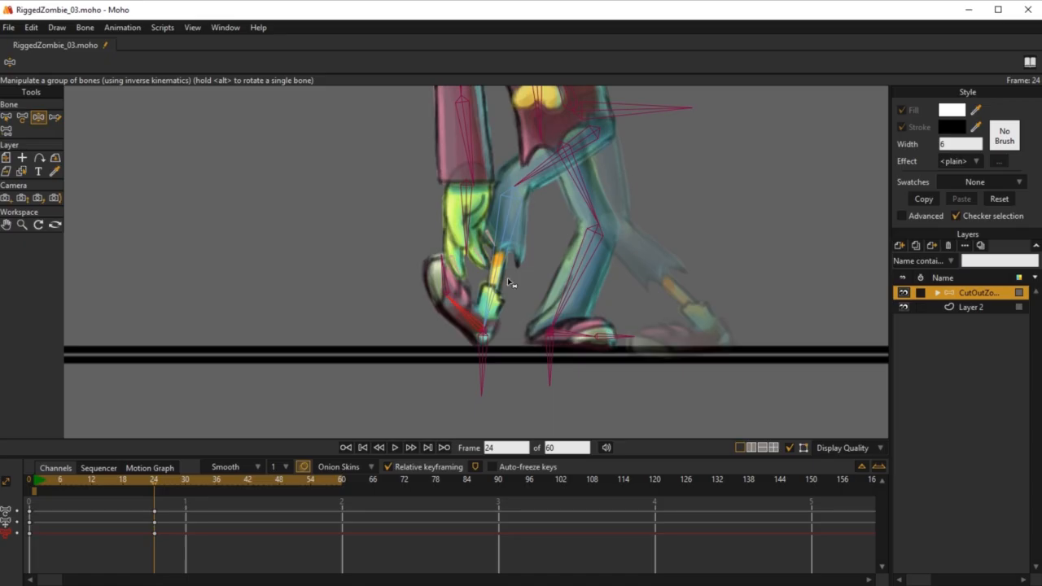
At frame 24, move the swinging leg's target forward and rotate its foot and toe bones further upward
drag(504, 282, 466, 282)
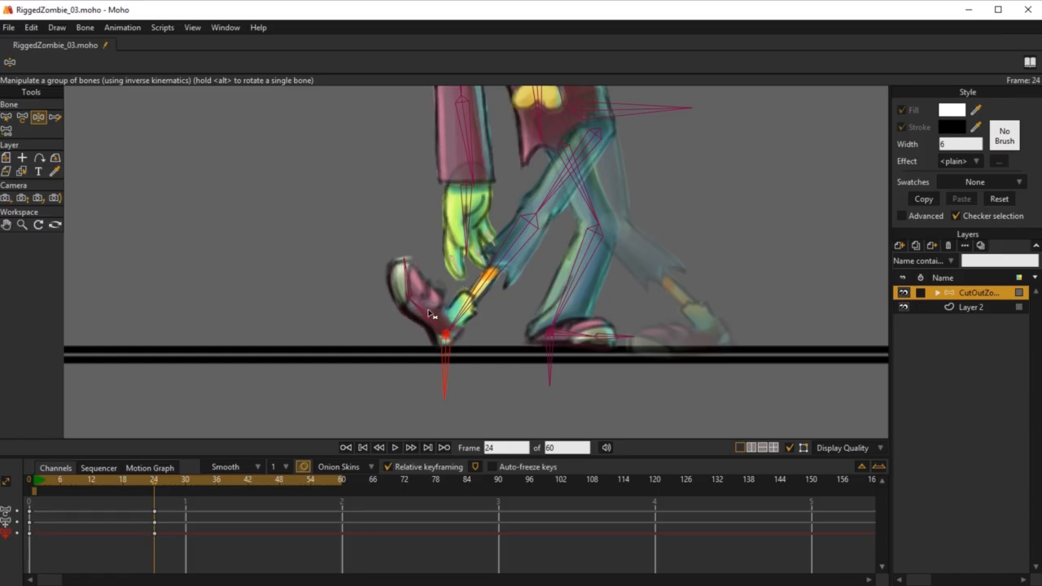
drag(430, 315, 441, 310)
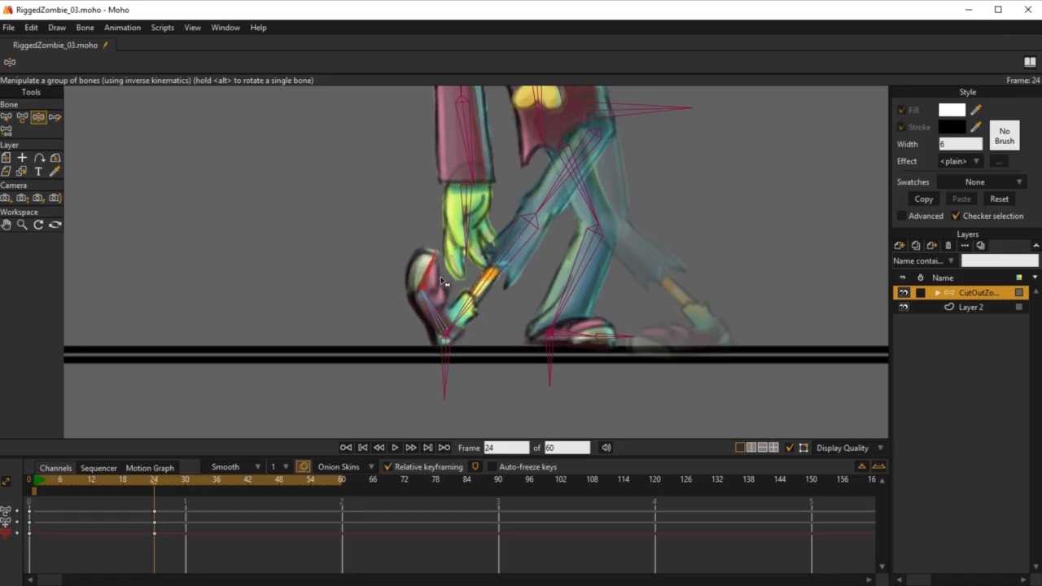
Select MainBone together with the swinging leg's target and shift both forward at frame 24, bringing MainBone's X to about -0.168
scroll(445, 275, down, 3)
drag(514, 261, 532, 305)
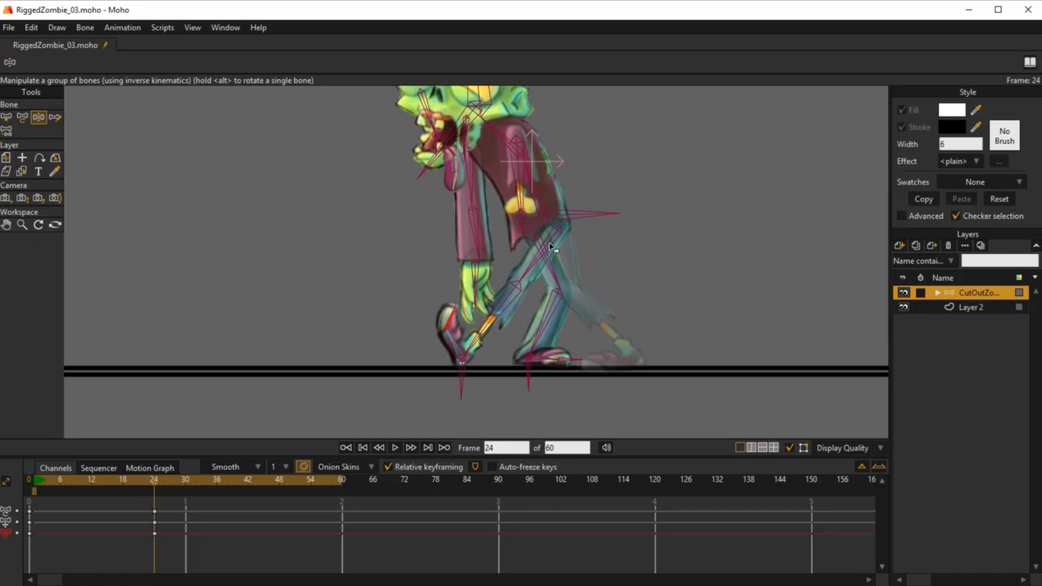
key(t)
click(551, 216)
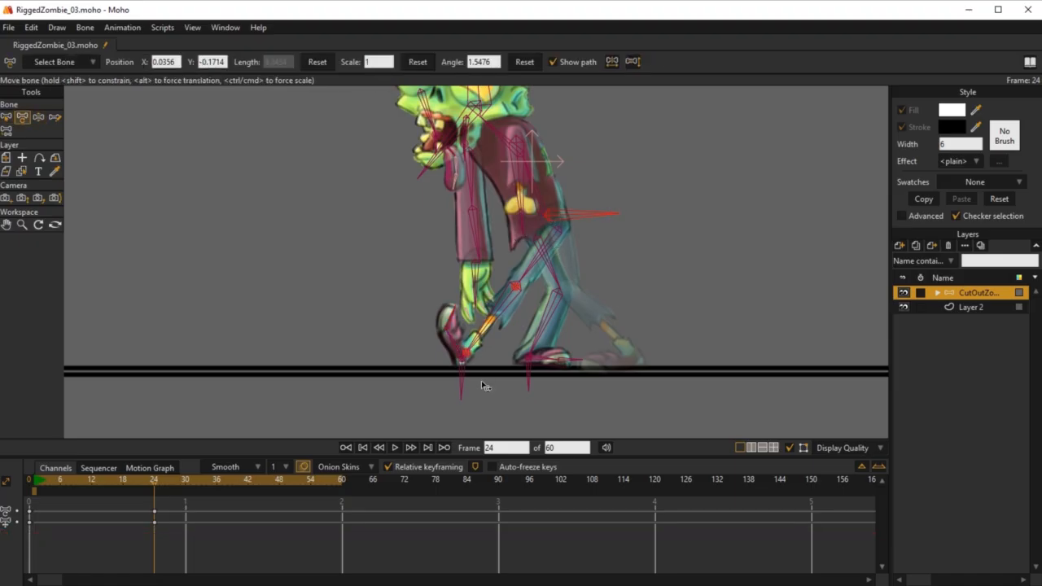
key(s)
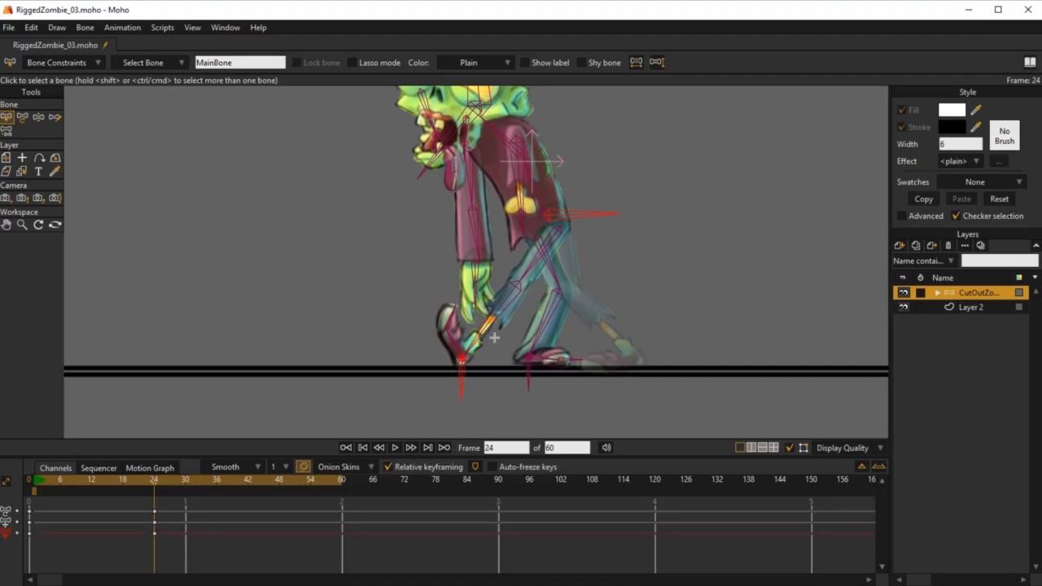
key(t)
drag(548, 219, 487, 242)
Remove the onion skin marker at frame 1, then play and scrub the step from the start to check its timing
scroll(522, 306, down, 2)
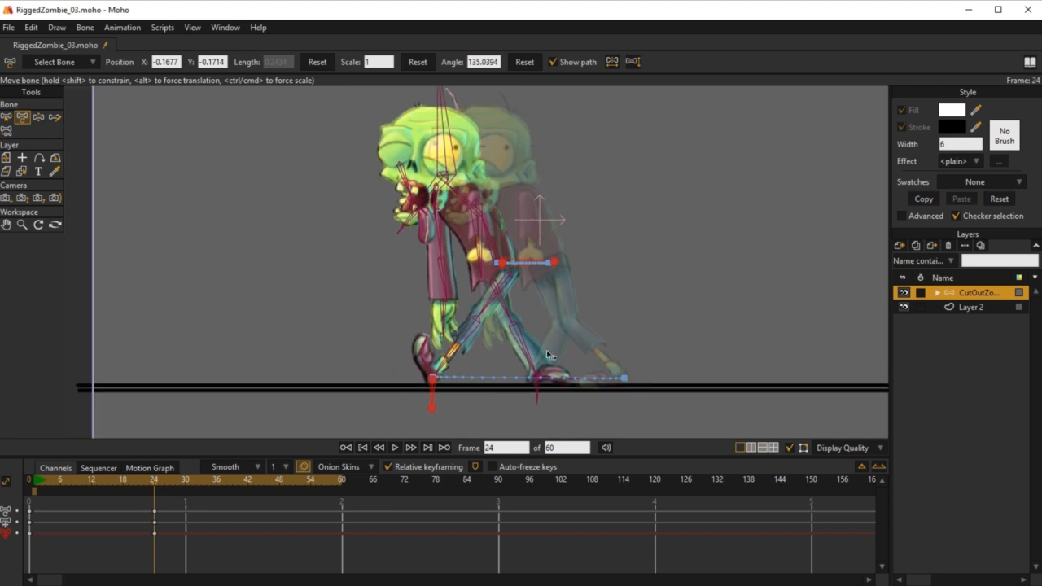
click(32, 481)
key(space)
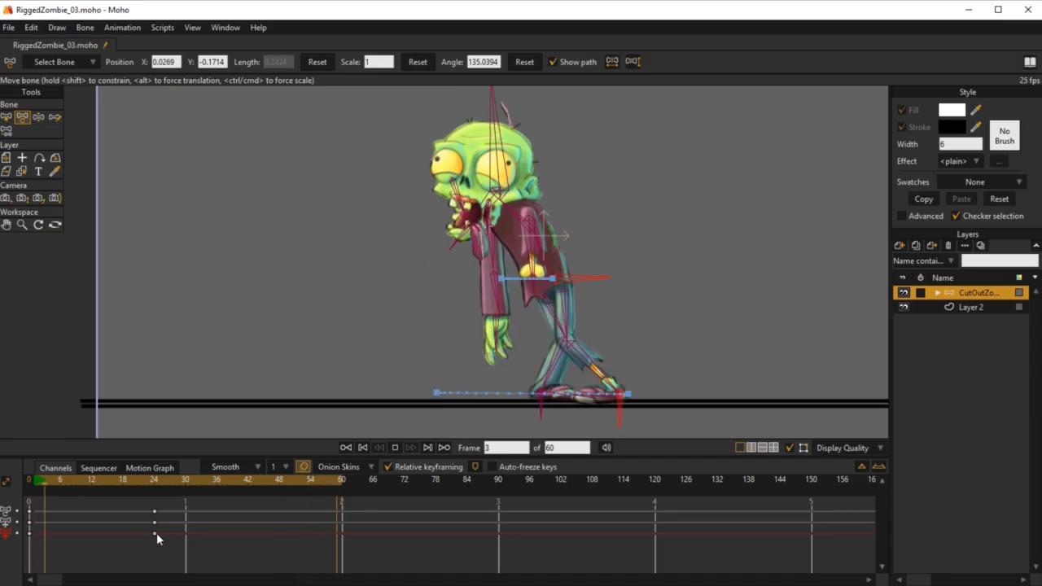
click(65, 480)
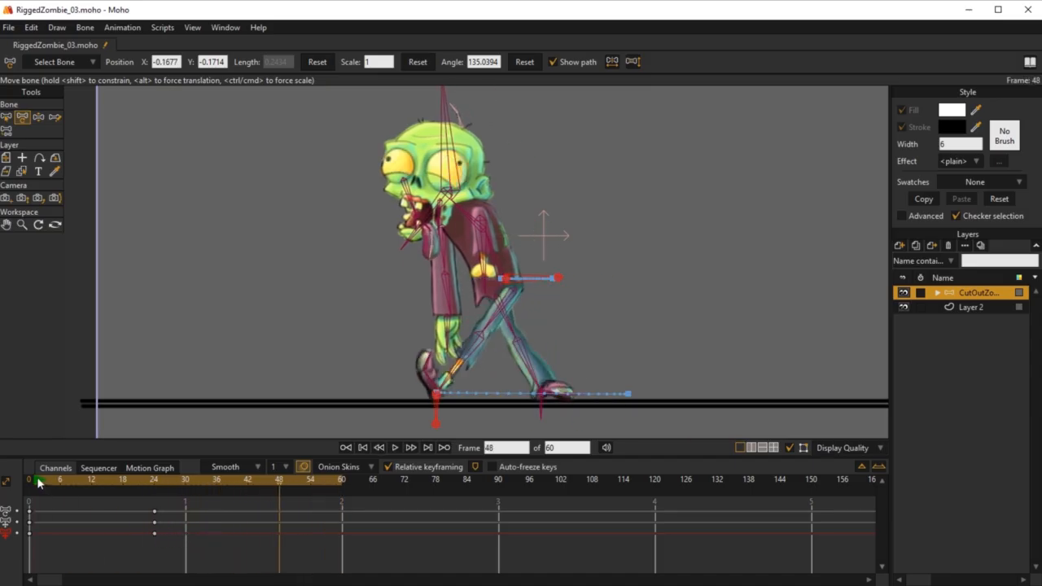
drag(71, 491, 185, 583)
drag(252, 583, 34, 530)
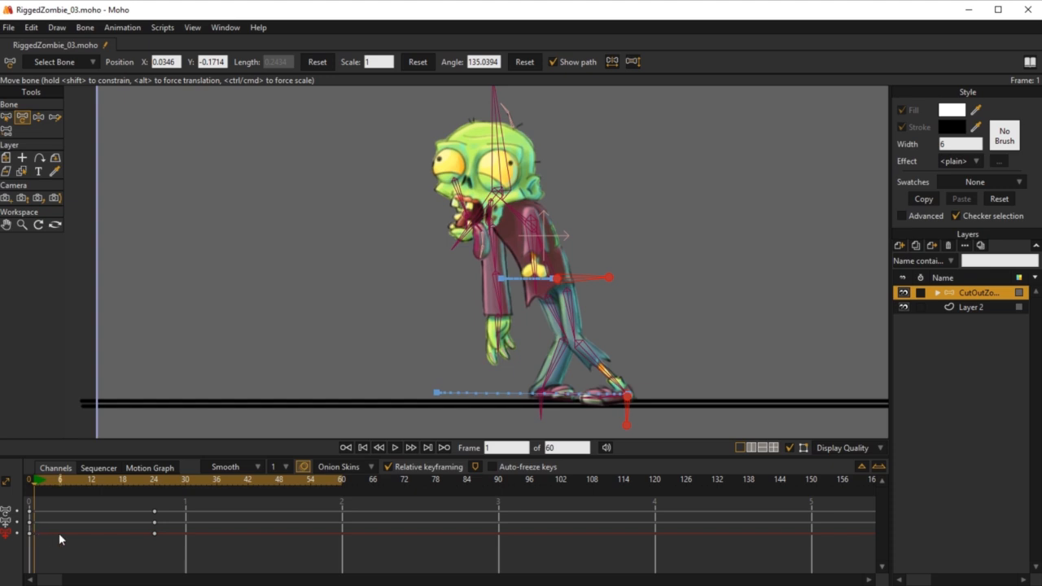
key(space)
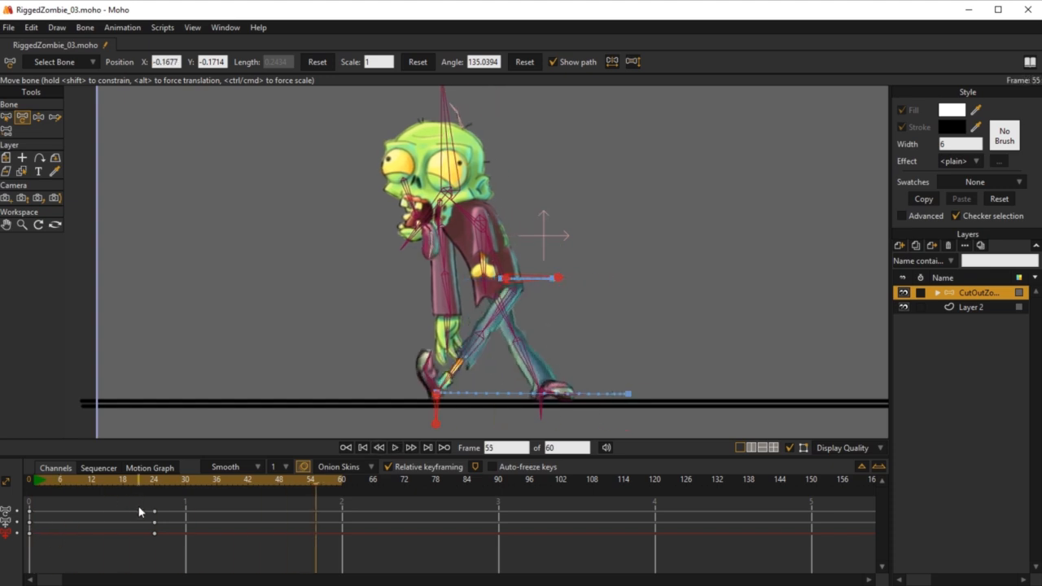
Move the frame 24 keyframes to frame 30 and play the step from frame 1
drag(139, 512, 158, 523)
click(35, 483)
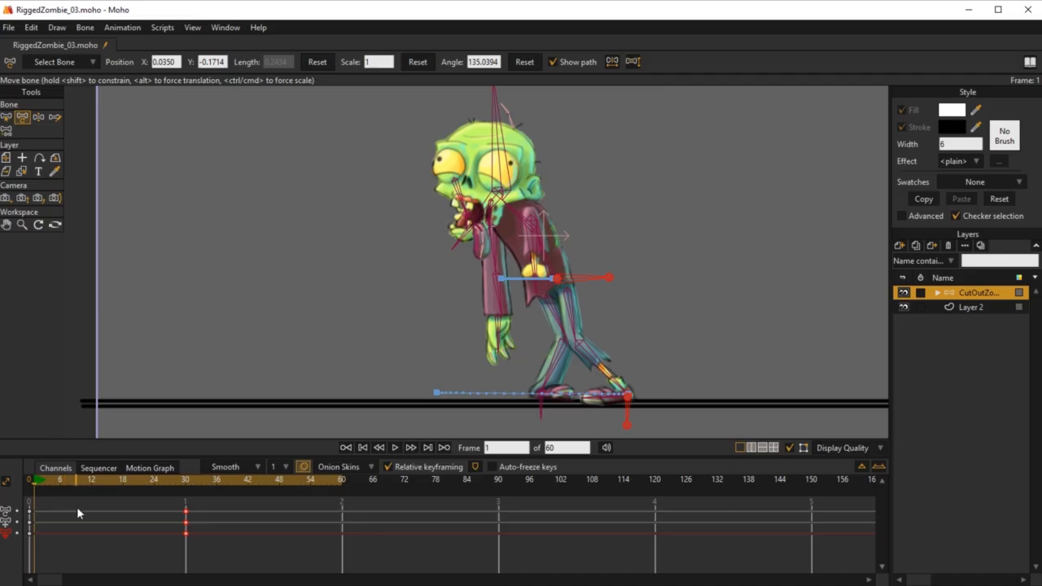
key(space)
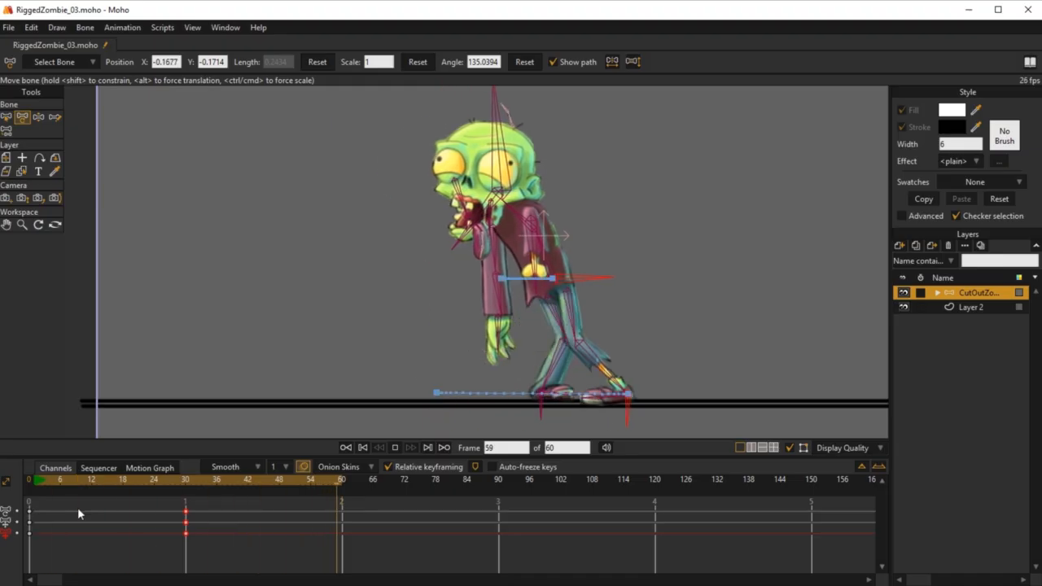
key(space)
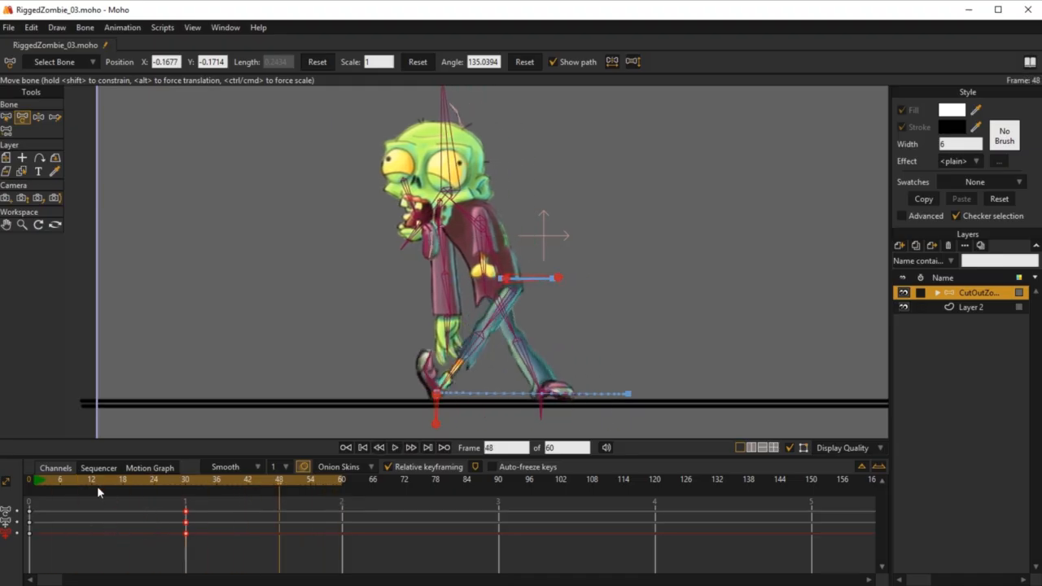
drag(38, 483, 185, 496)
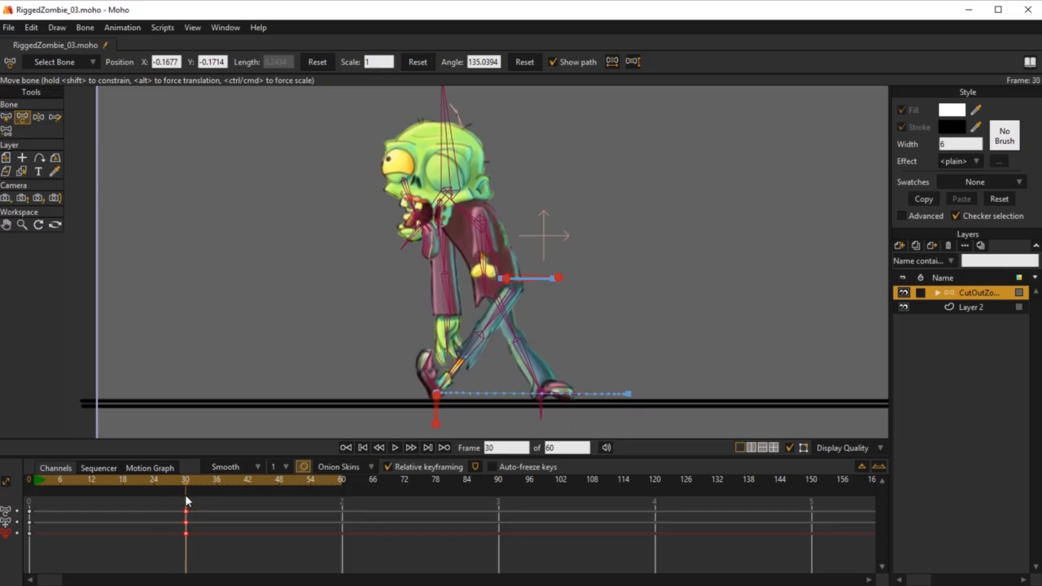
click(35, 483)
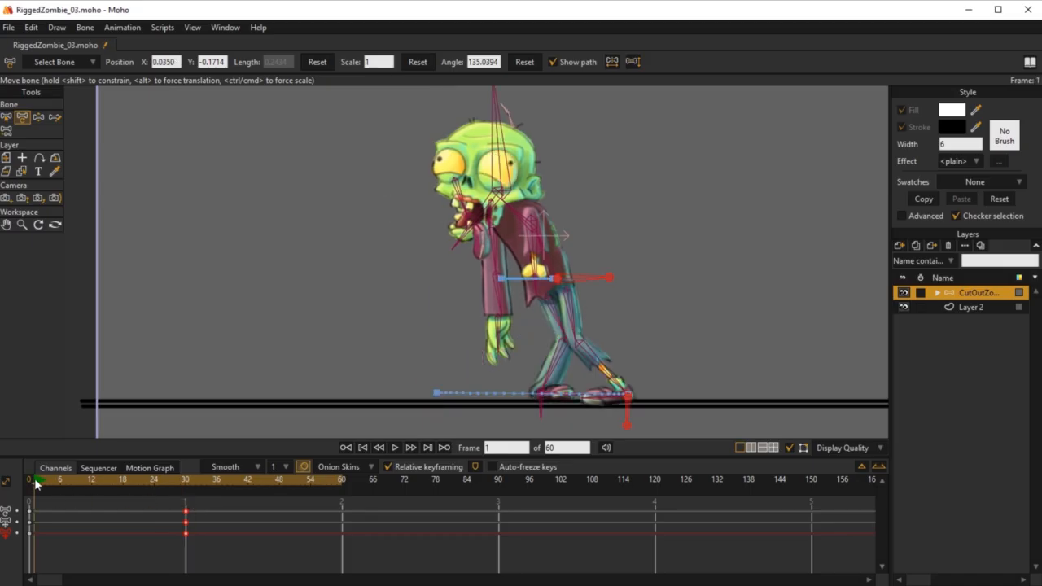
key(space)
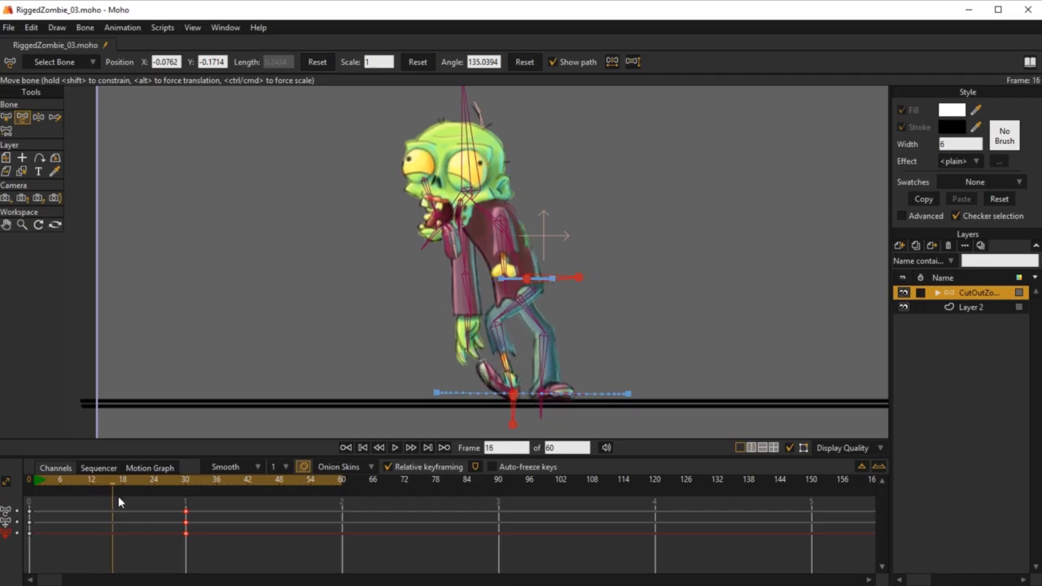
At frame 18, raise MainBone to Y -0.1351 and slightly adjust the swinging leg's thigh bone
drag(135, 517, 122, 544)
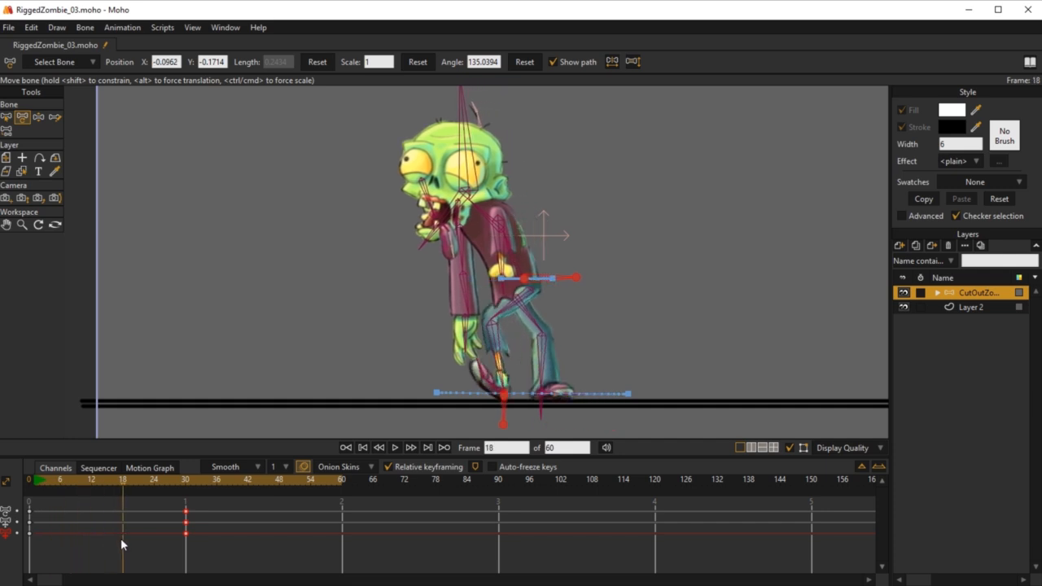
key(s)
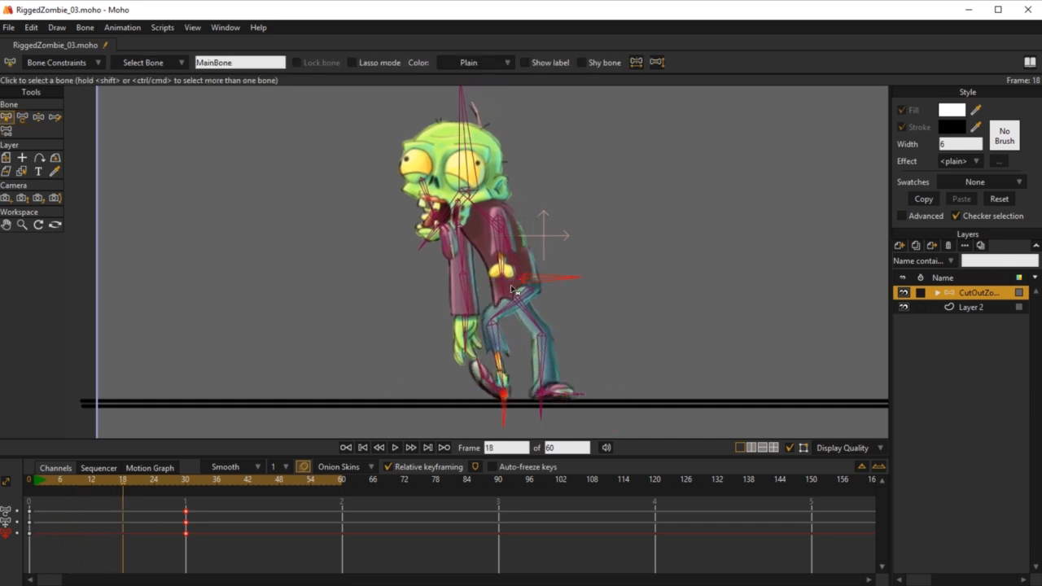
key(t)
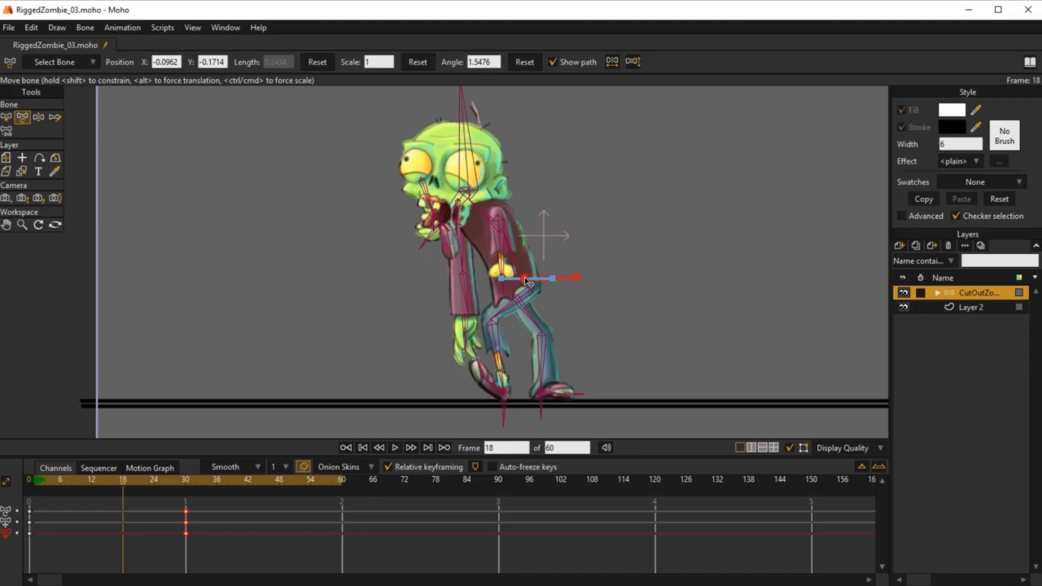
drag(524, 276, 528, 273)
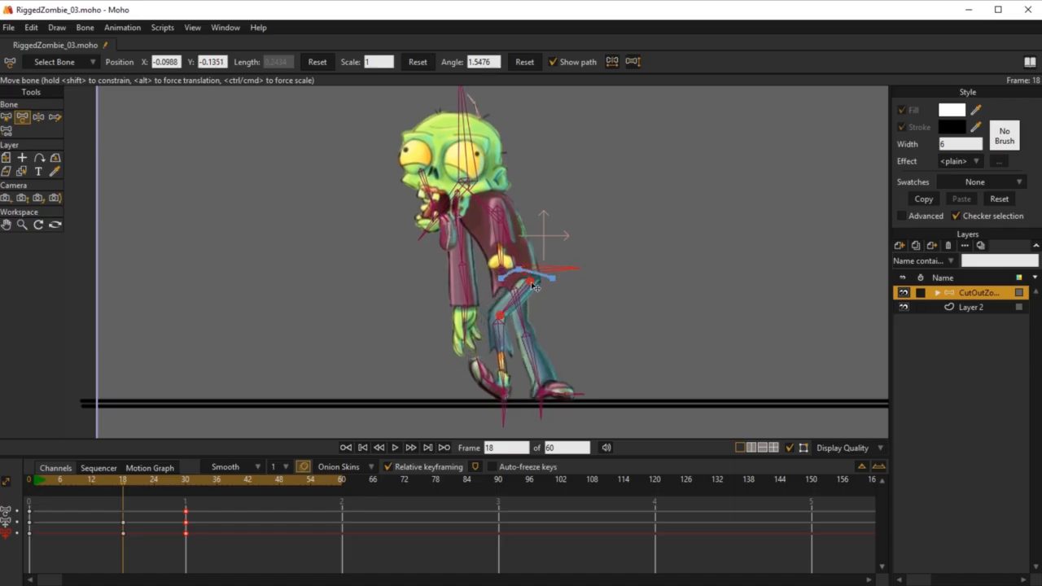
drag(535, 287, 532, 280)
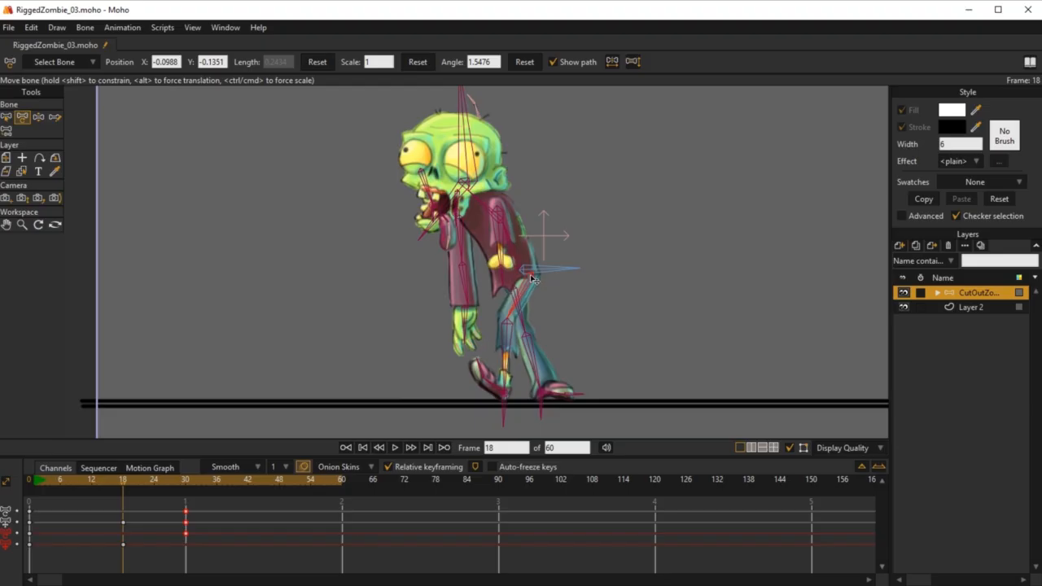
Select the swinging leg's target at frame 18 and lift it off the ground so its path arcs
click(516, 398)
click(507, 393)
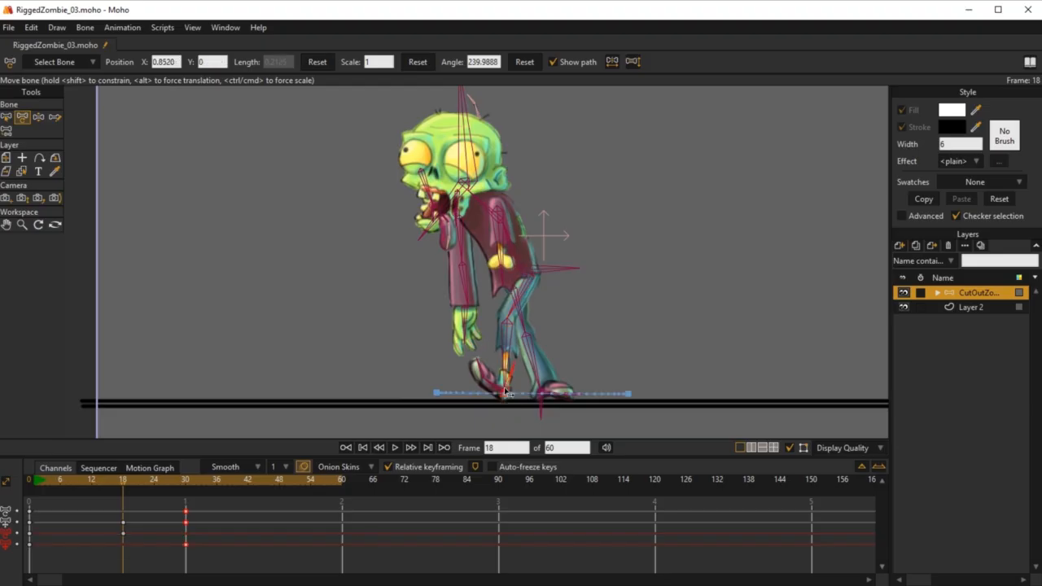
click(506, 406)
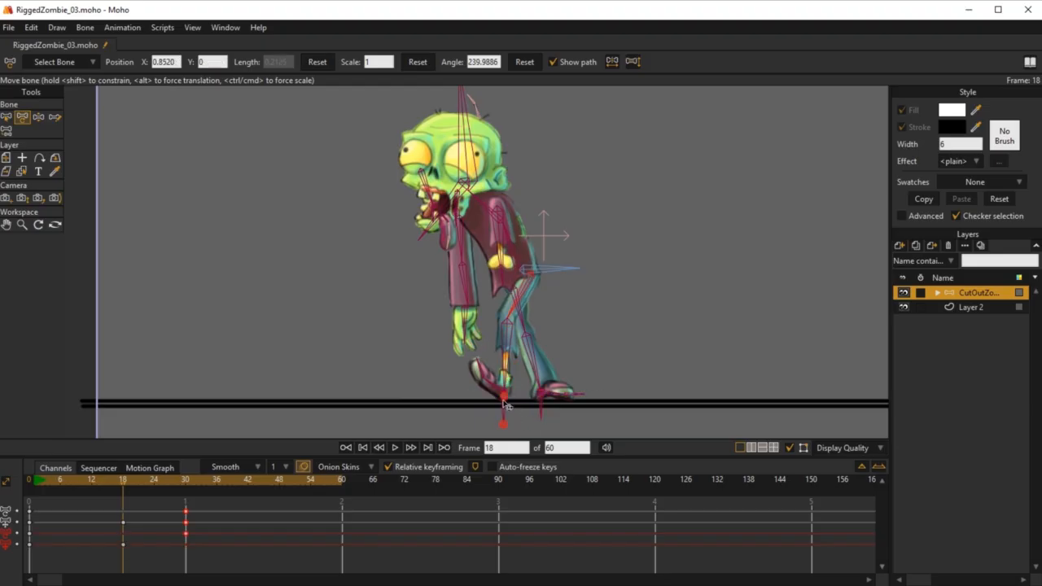
drag(505, 400, 534, 370)
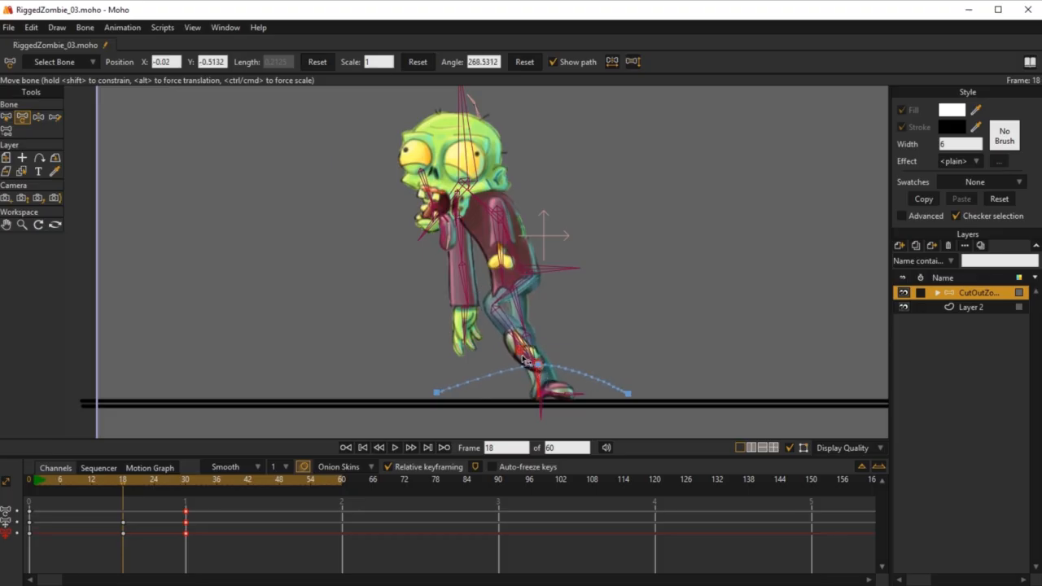
Rotate the raised foot and toe bones to point down, and pull the leg target further up and back at frame 18
key(z)
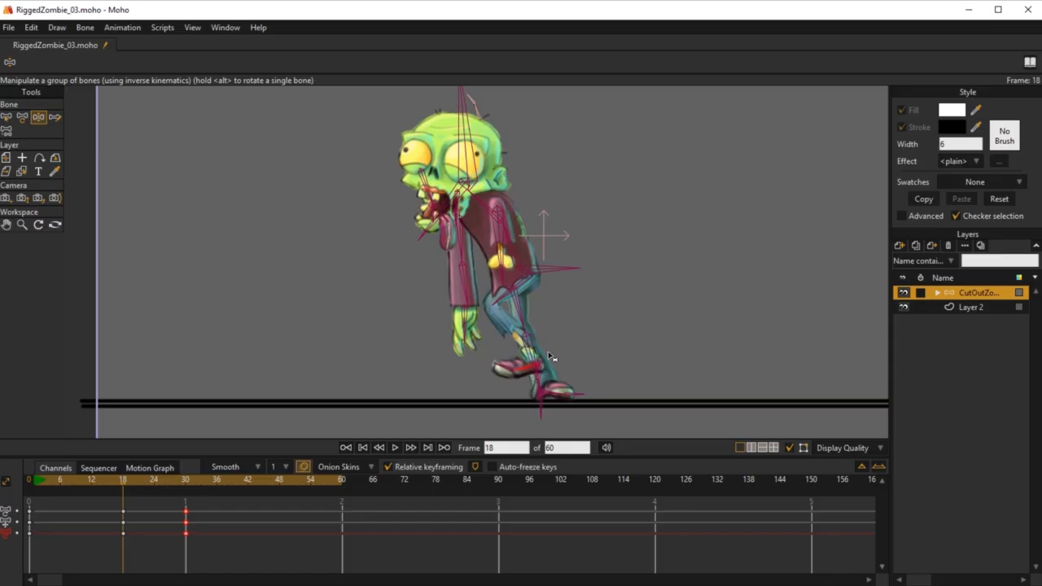
scroll(523, 358, up, 4)
drag(519, 308, 525, 352)
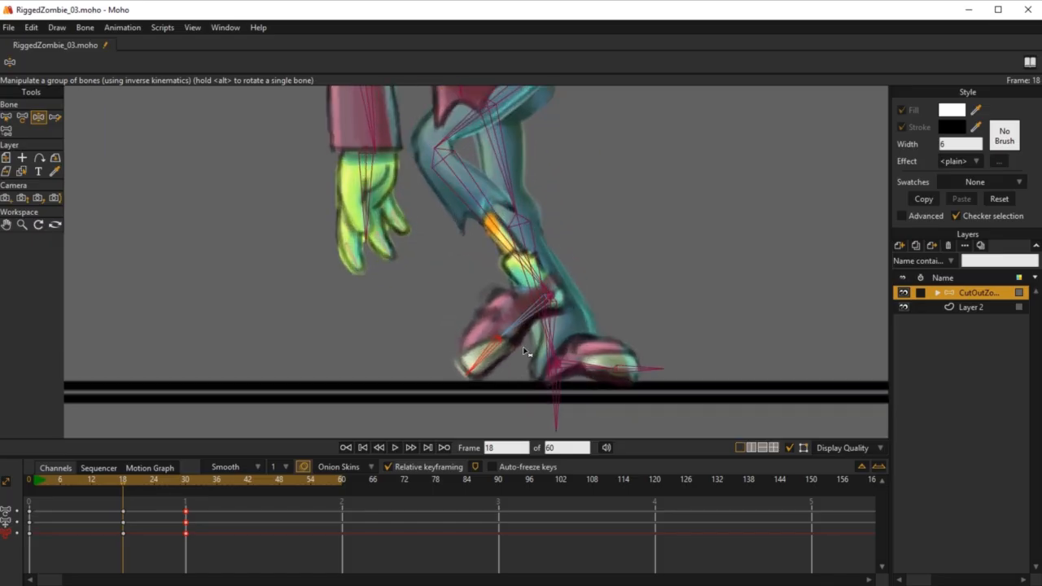
drag(520, 289, 559, 283)
drag(563, 328, 569, 330)
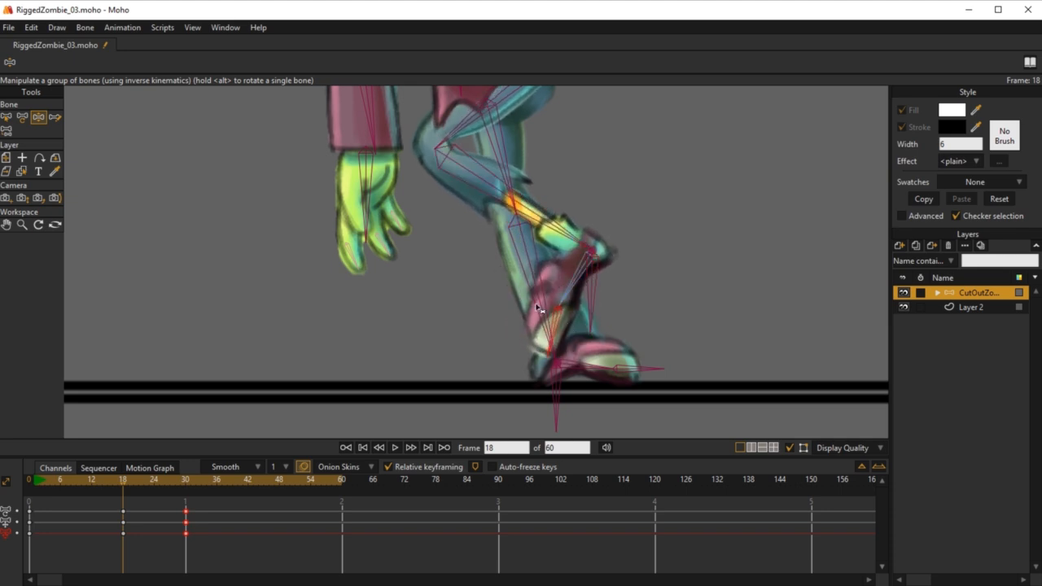
Add onion skin markers at frames 1 and 30, and move the raised leg's target forward between the two ghost poses at frame 18
scroll(538, 307, down, 1)
click(33, 489)
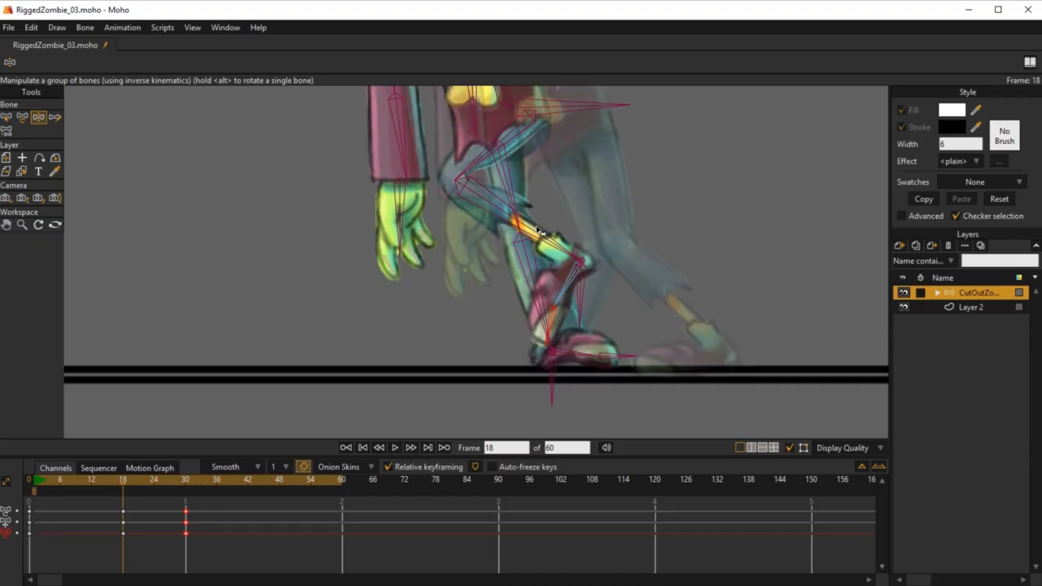
drag(539, 231, 528, 221)
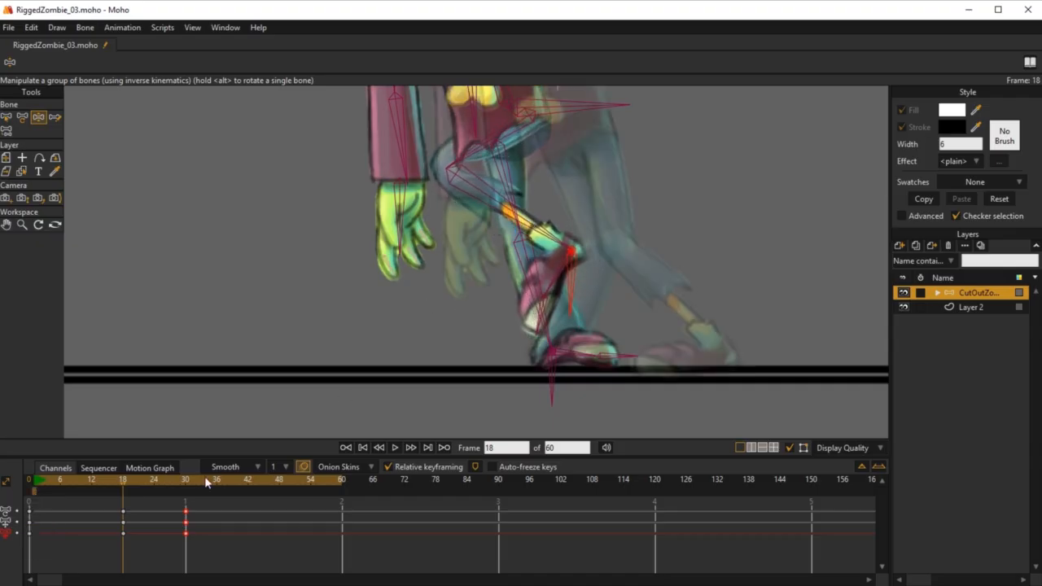
click(186, 491)
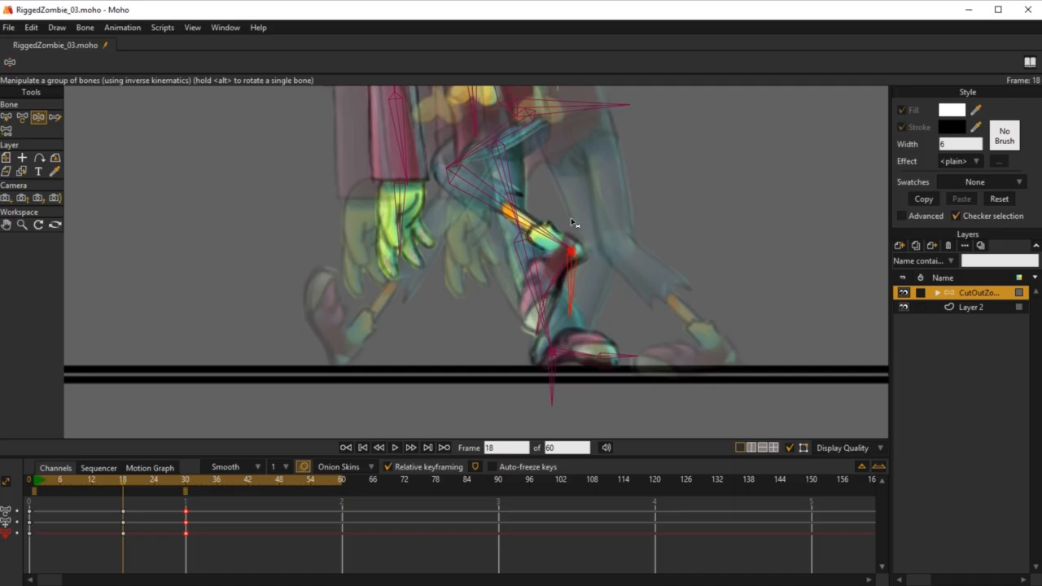
drag(483, 207, 447, 201)
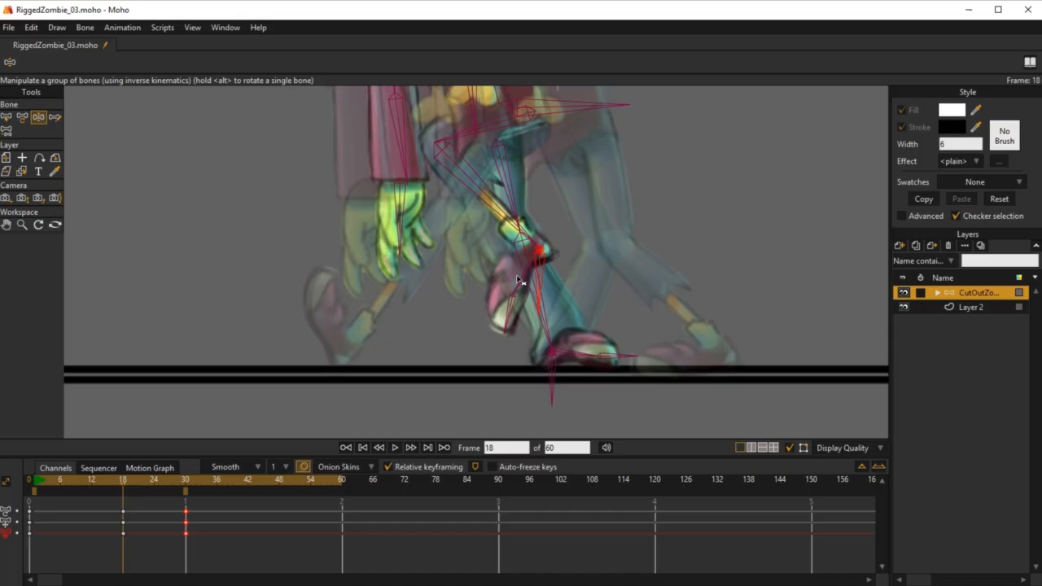
drag(517, 276, 517, 277)
drag(478, 212, 473, 213)
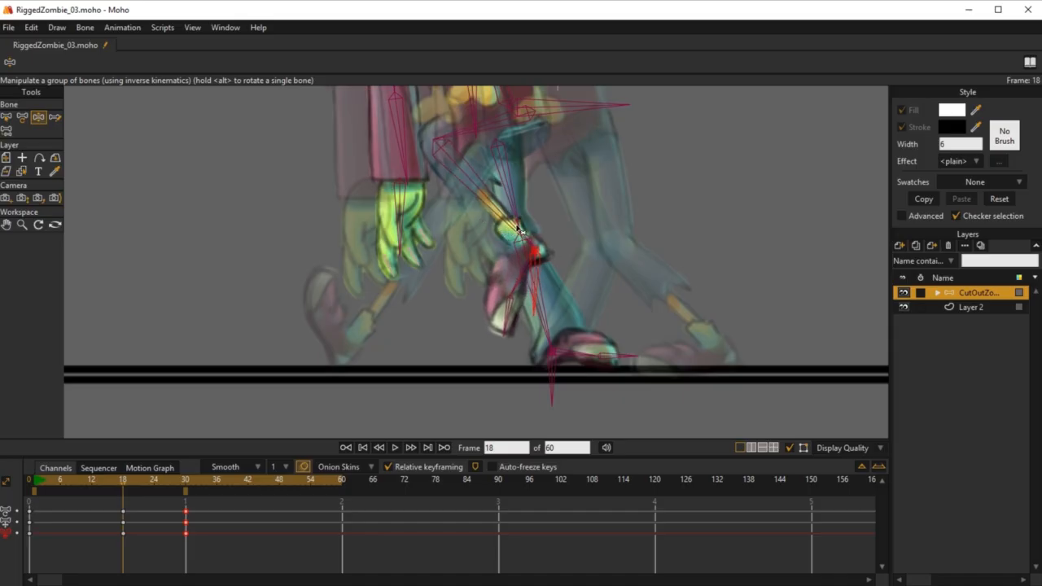
Clear the onion skin markers at frames 1 and 30 and play back the walk
scroll(520, 231, down, 6)
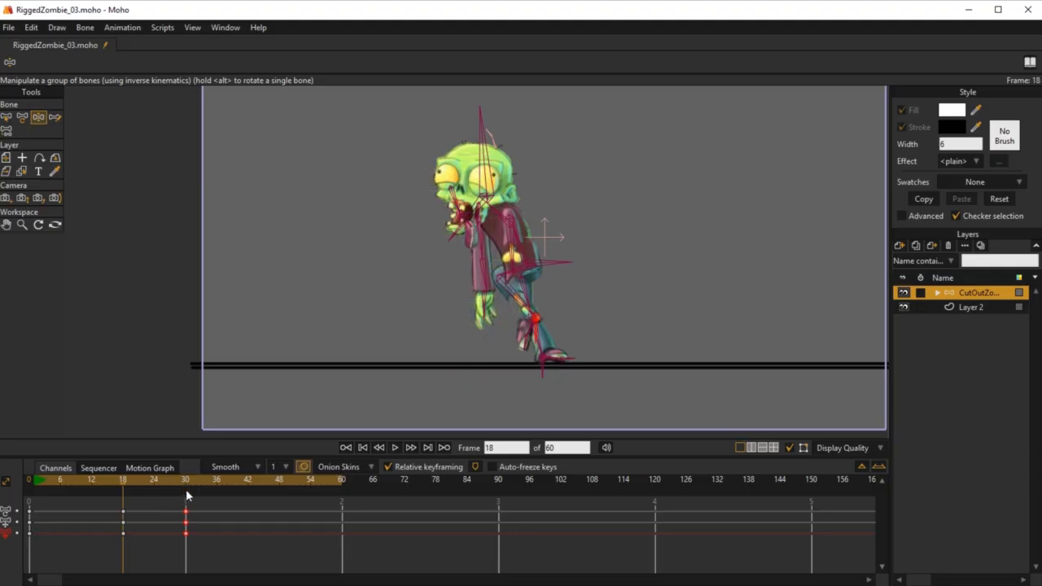
scroll(561, 290, up, 2)
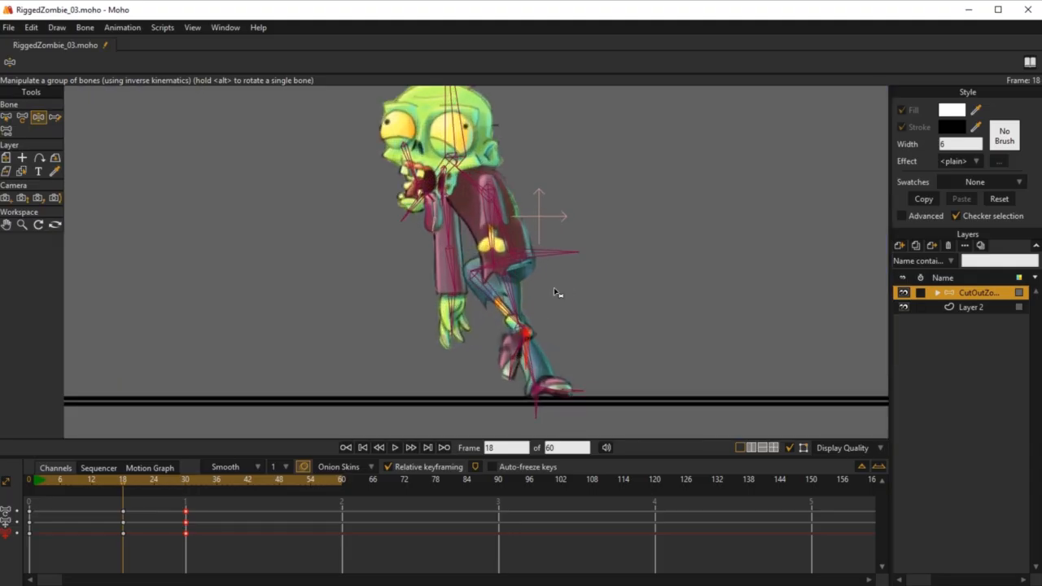
key(space)
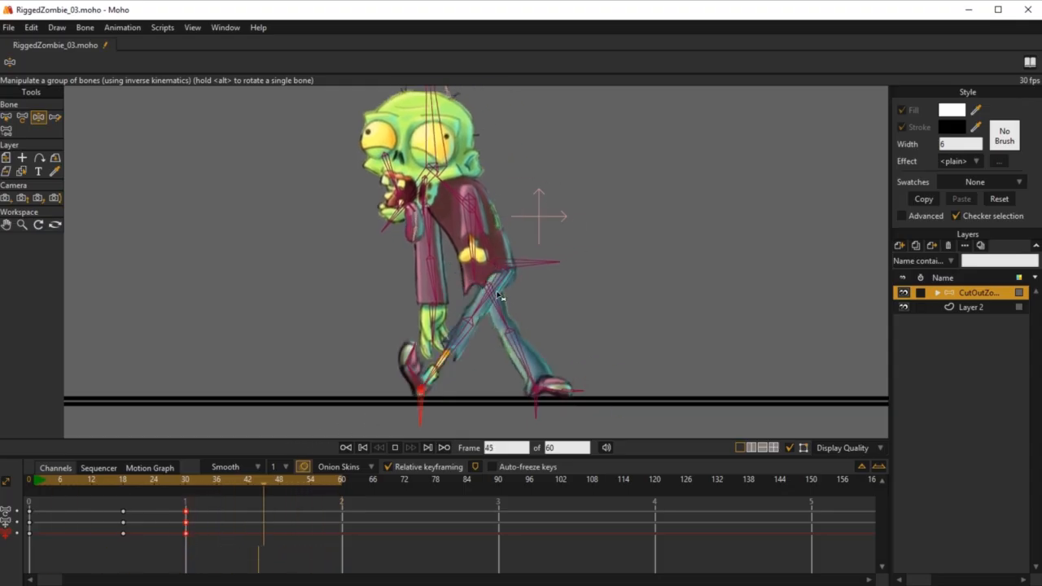
Reorder the torso.png layer inside the zombie's bone layer so it sits between llegL.png and waist.png, behind the near leg
key(space)
drag(51, 482, 111, 480)
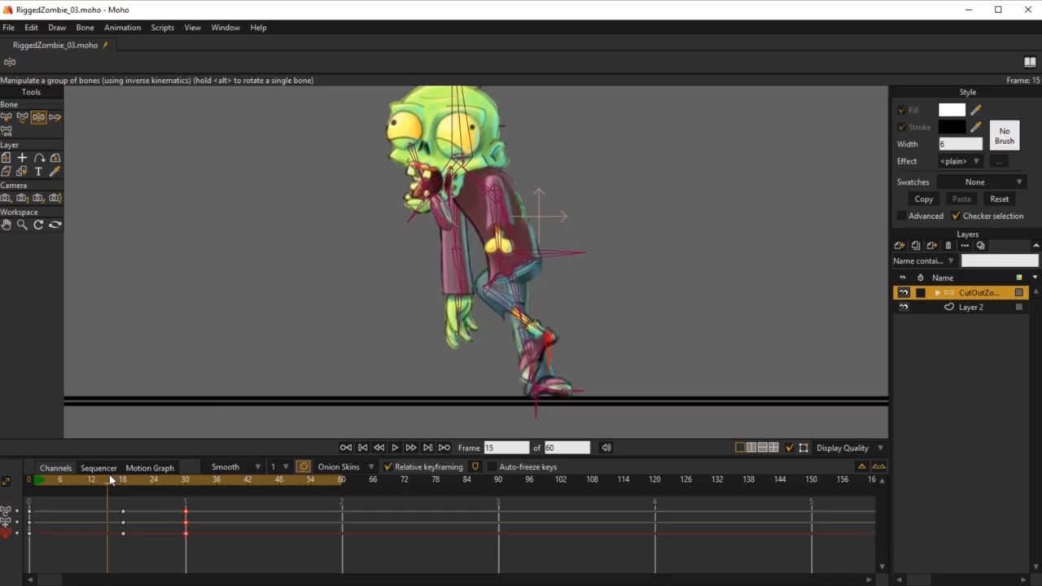
scroll(508, 280, up, 4)
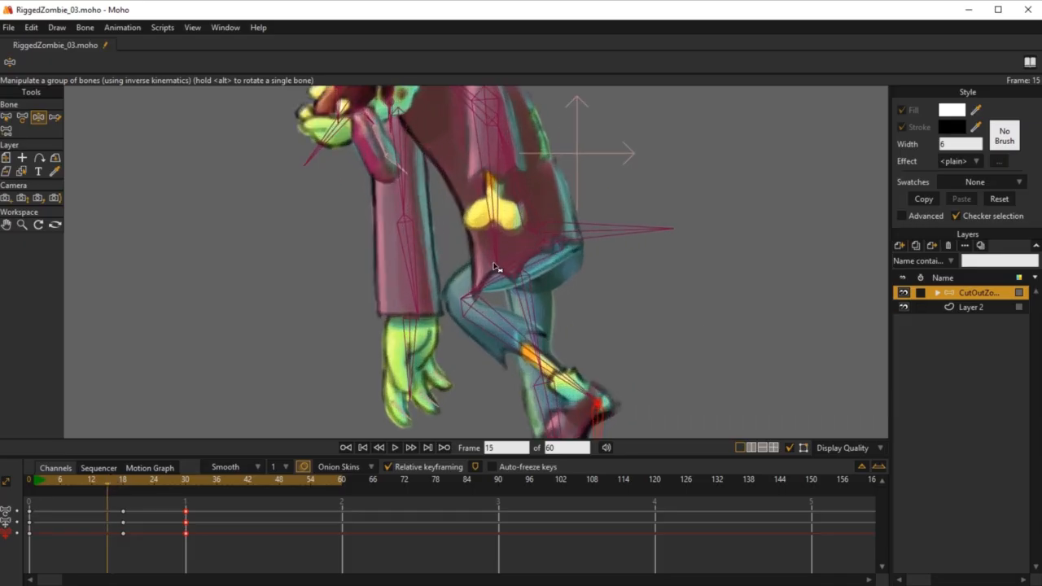
click(937, 293)
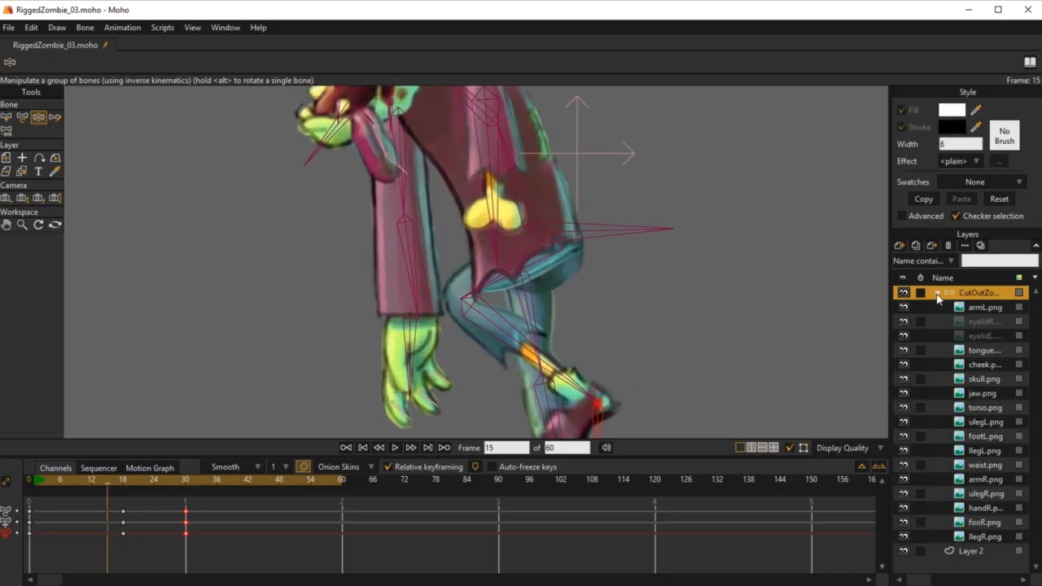
click(982, 408)
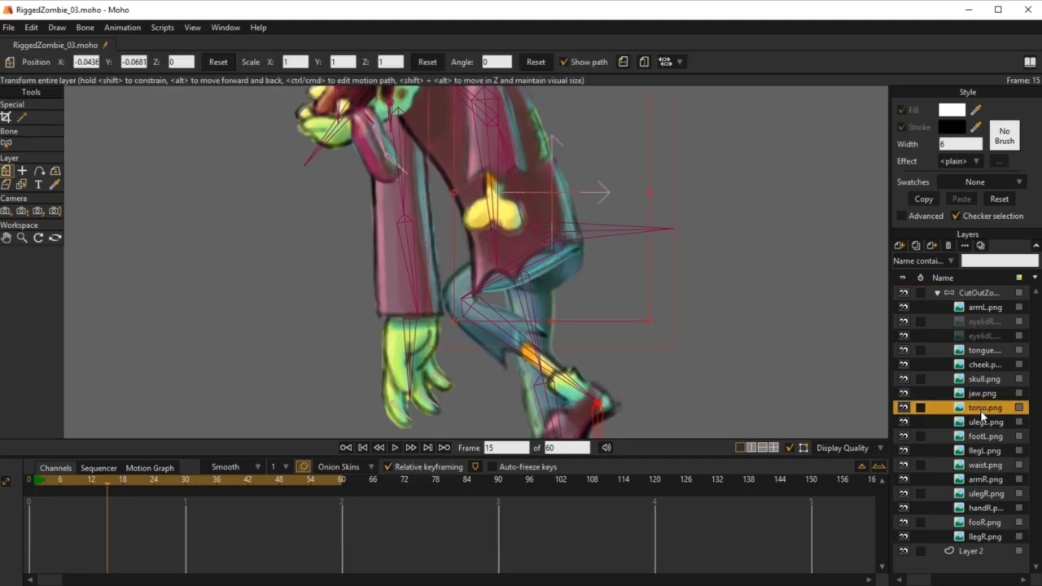
drag(983, 416, 988, 463)
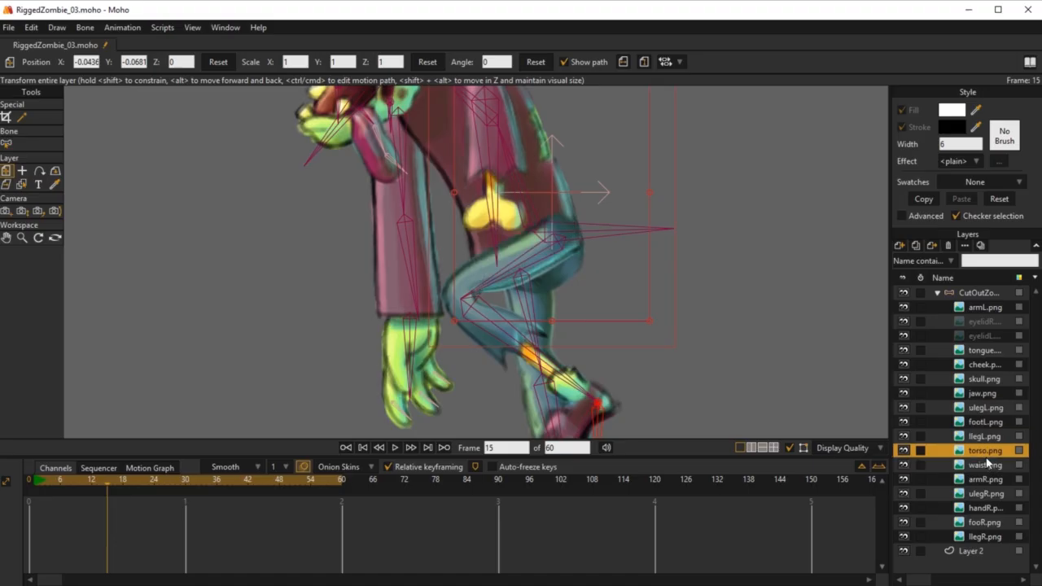
Play back the walk from frame 1 to check the leg drawn in front of the torso
scroll(485, 362, down, 3)
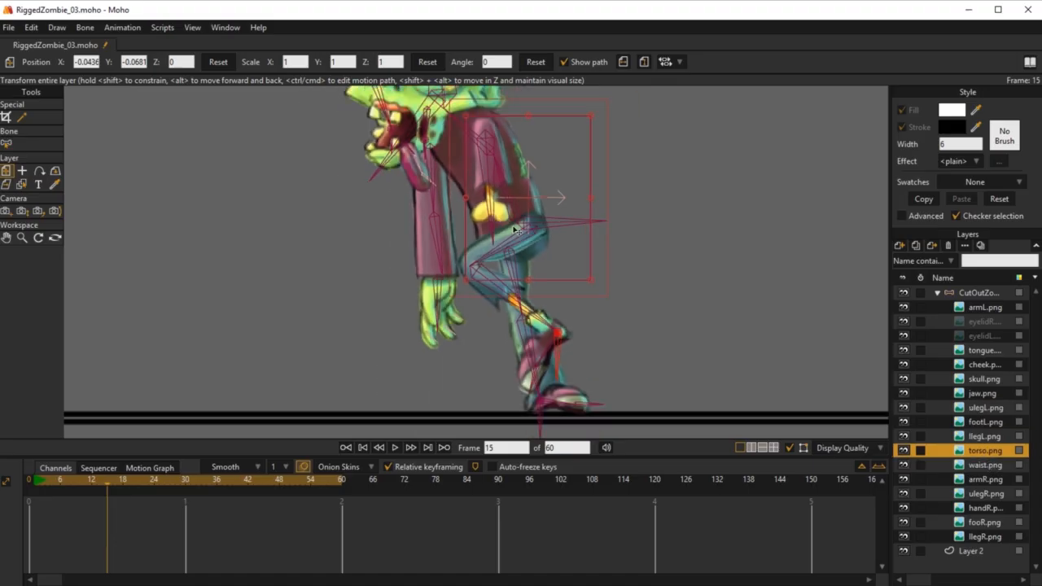
click(35, 481)
key(space)
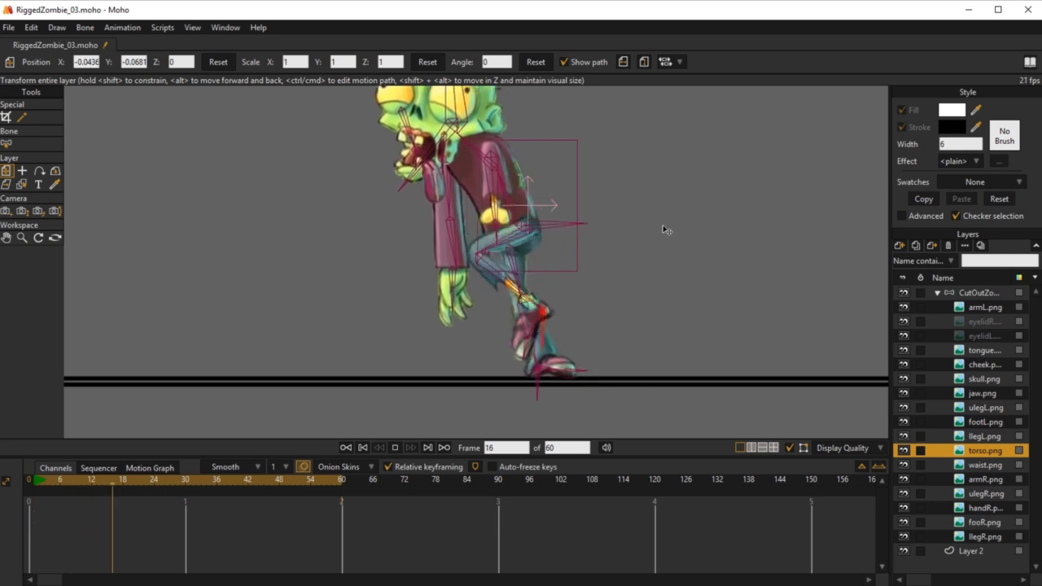
scroll(638, 268, down, 1)
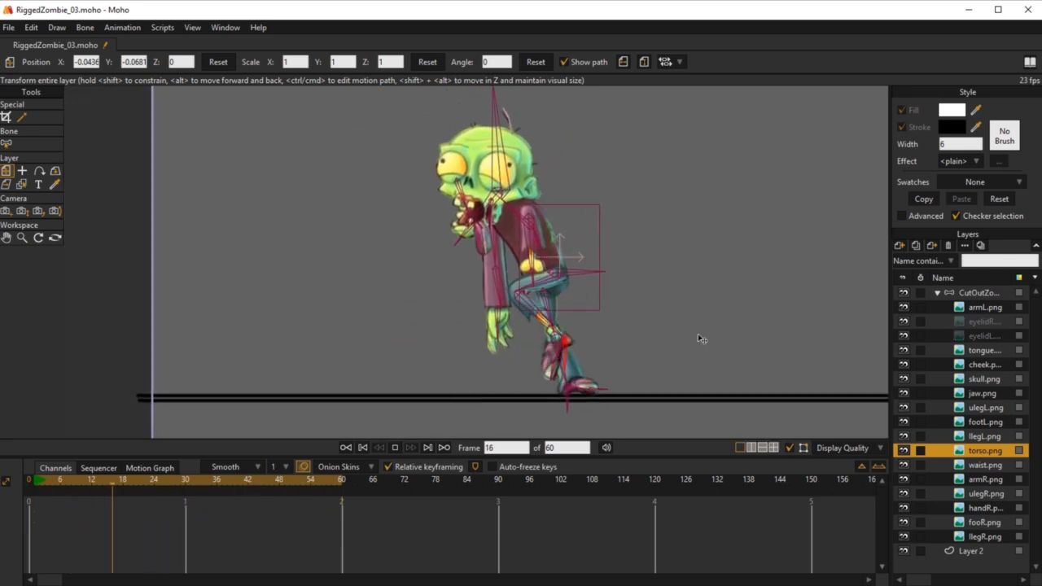
Stop playback, reselect the zombie's bone layer, and add an onion skin marker at frame 1
click(916, 293)
scroll(513, 391, up, 3)
key(space)
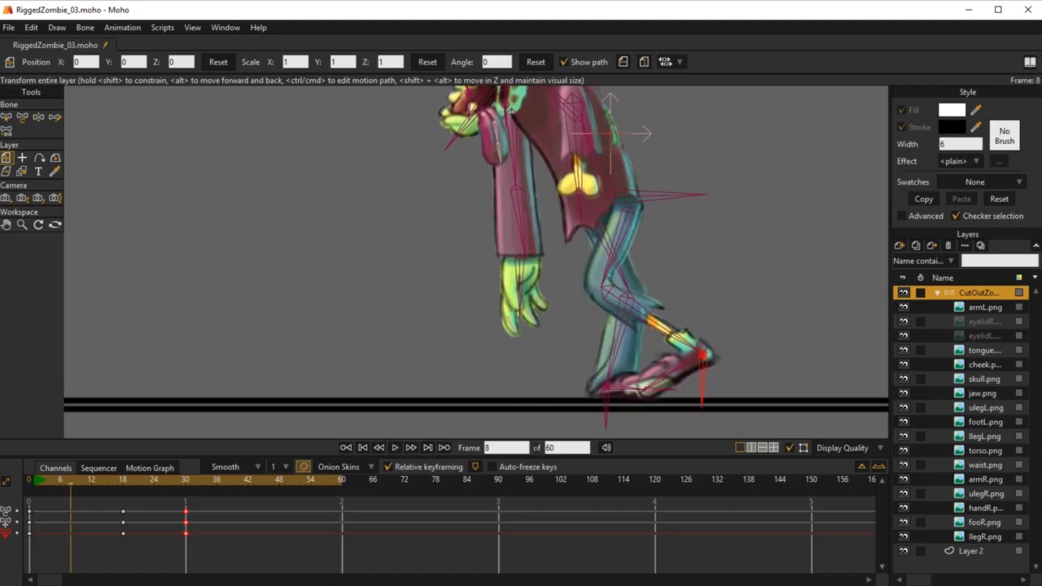
click(35, 481)
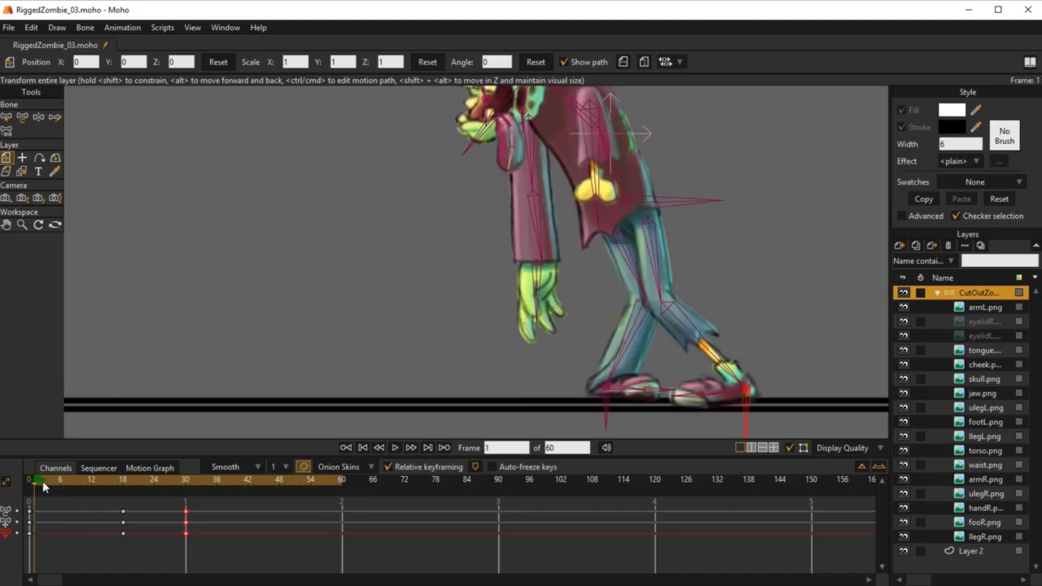
drag(37, 481, 118, 515)
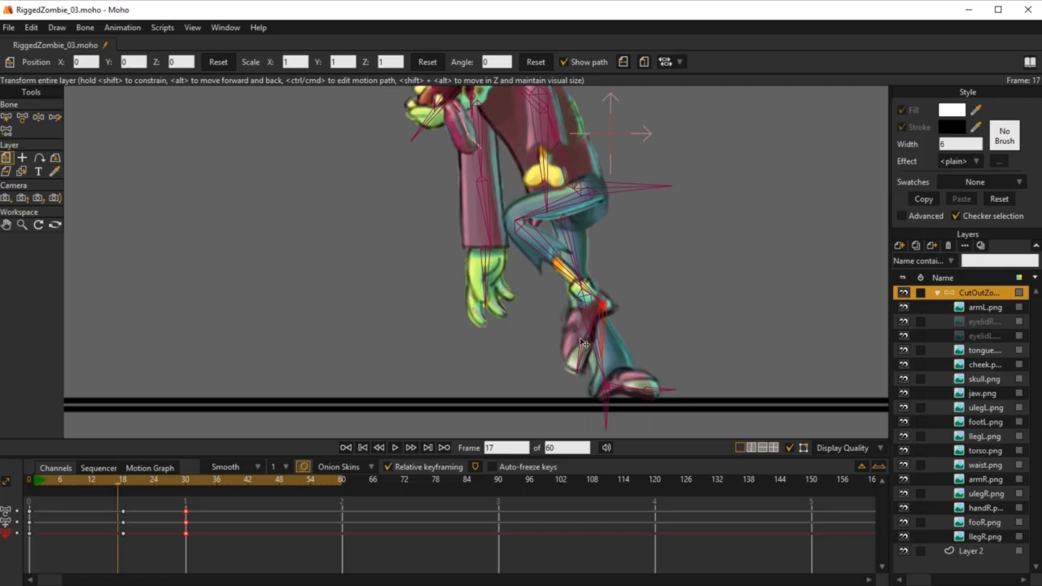
click(34, 491)
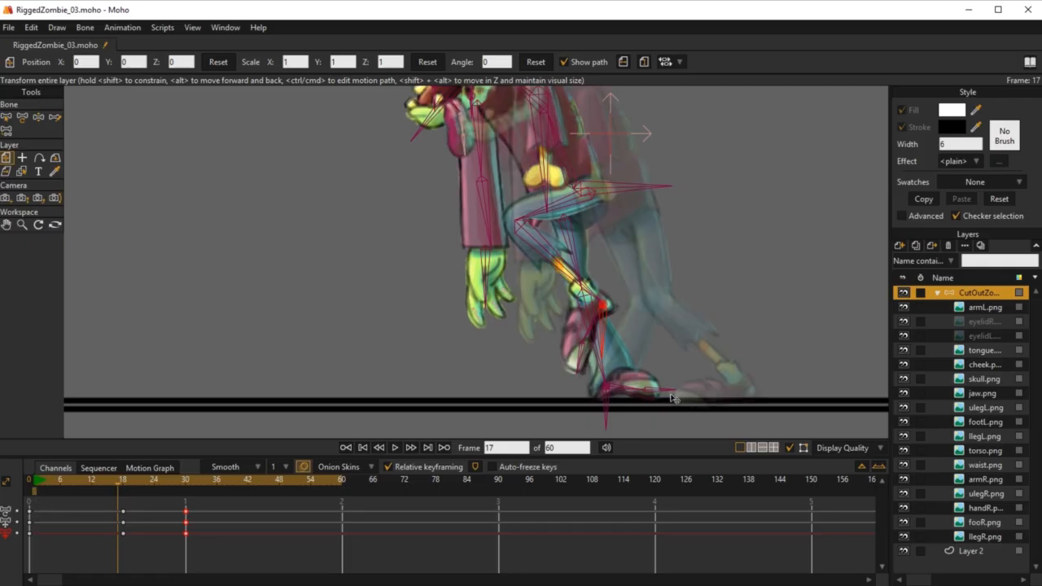
Rotate the front foot and toe flat onto the ground at frame 32, just after the contact pose, and play back the walk
click(125, 502)
drag(126, 502, 179, 512)
drag(157, 512, 198, 507)
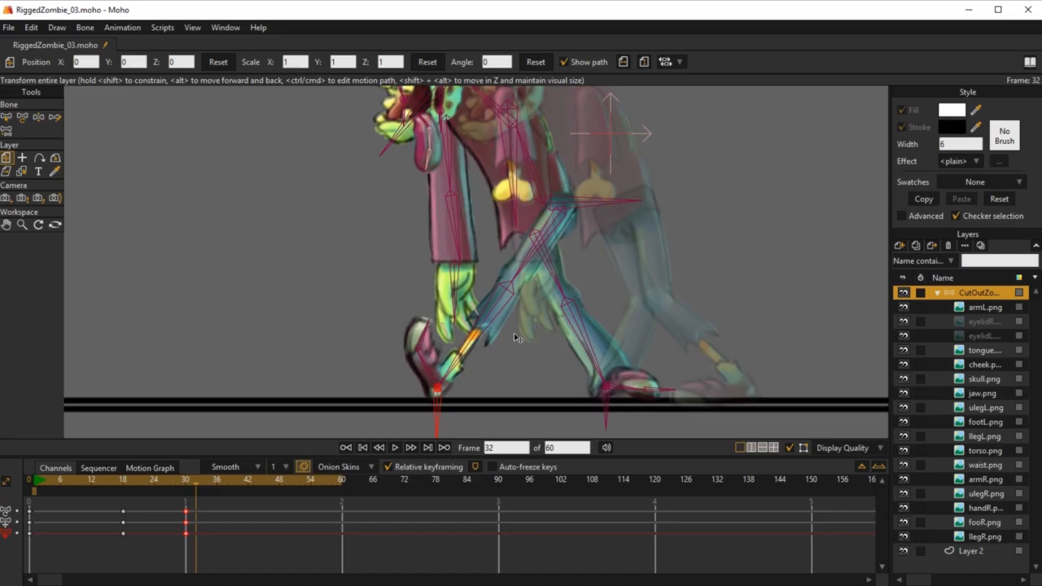
key(z)
drag(421, 365, 416, 388)
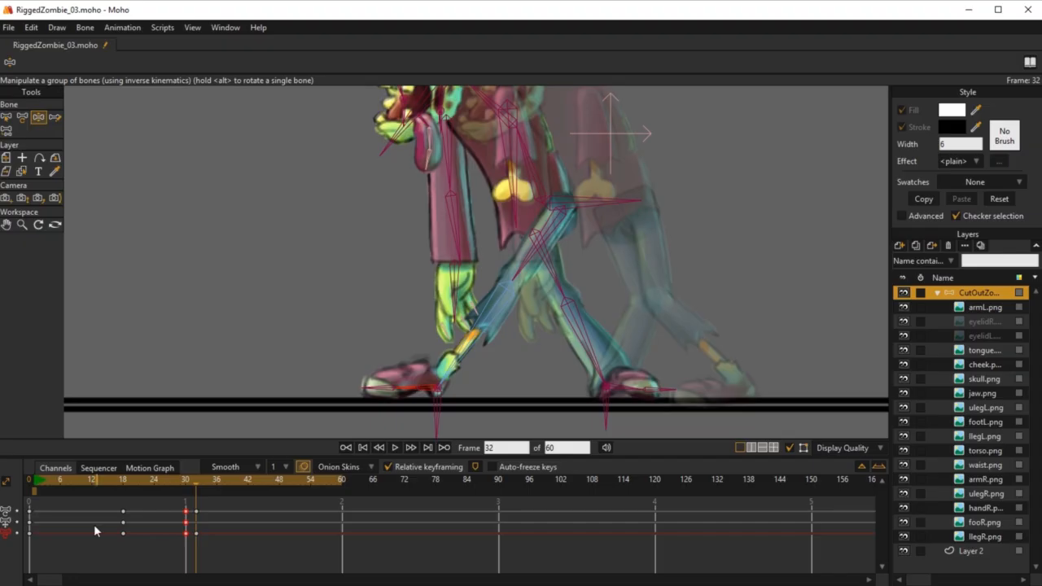
click(35, 481)
key(space)
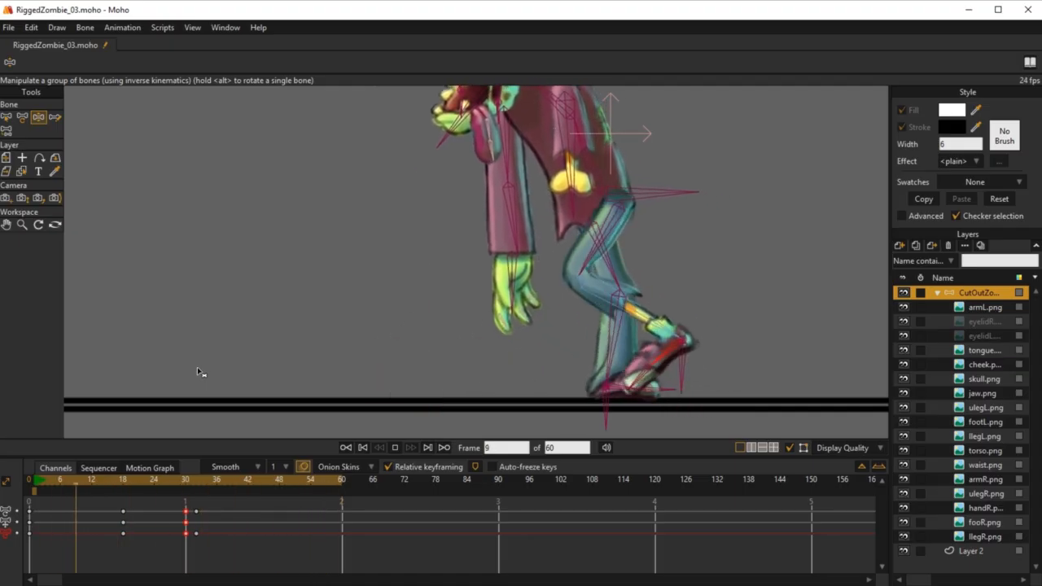
Key the front foot at frame 31 with its toe bone bent upward as an in-between of the foot slap, and play it back
click(198, 484)
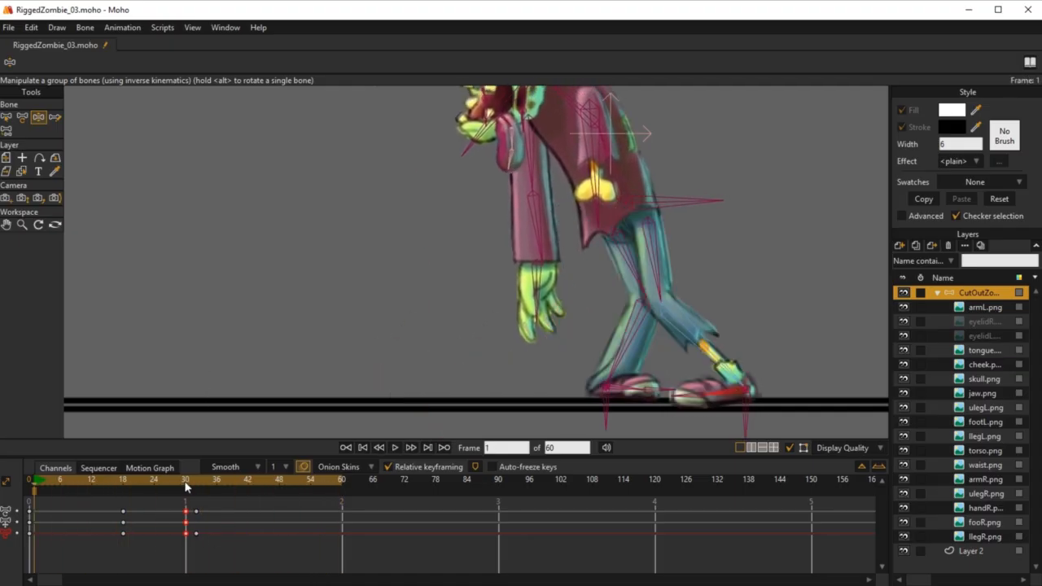
drag(198, 483, 192, 505)
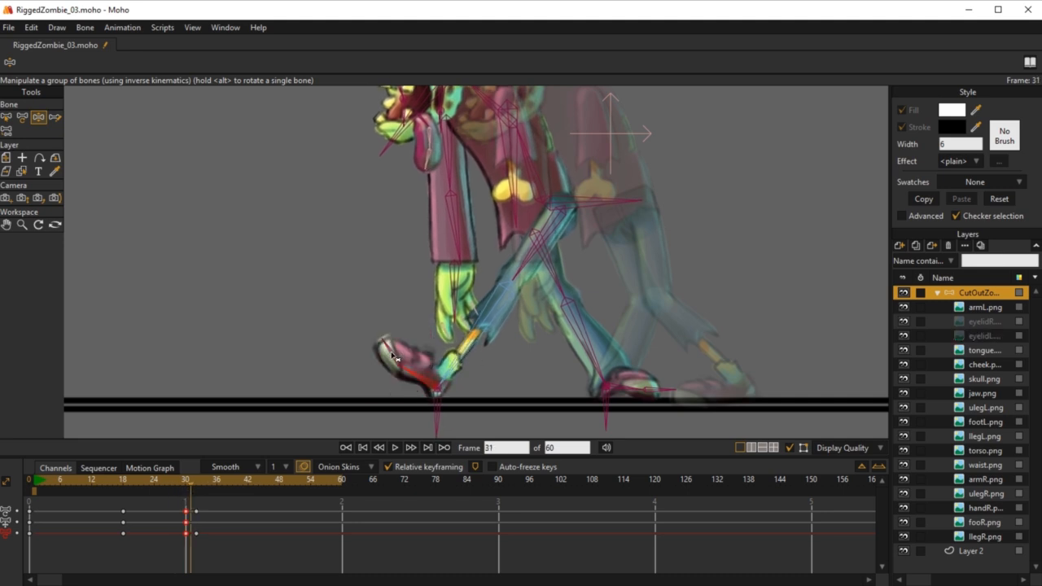
key(z)
key(t)
drag(396, 360, 365, 401)
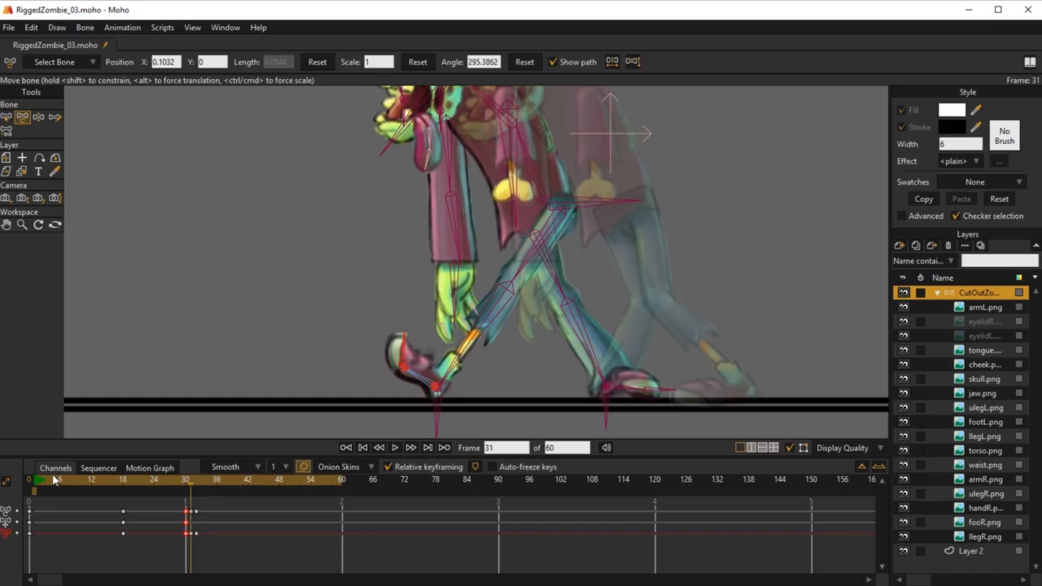
key(space)
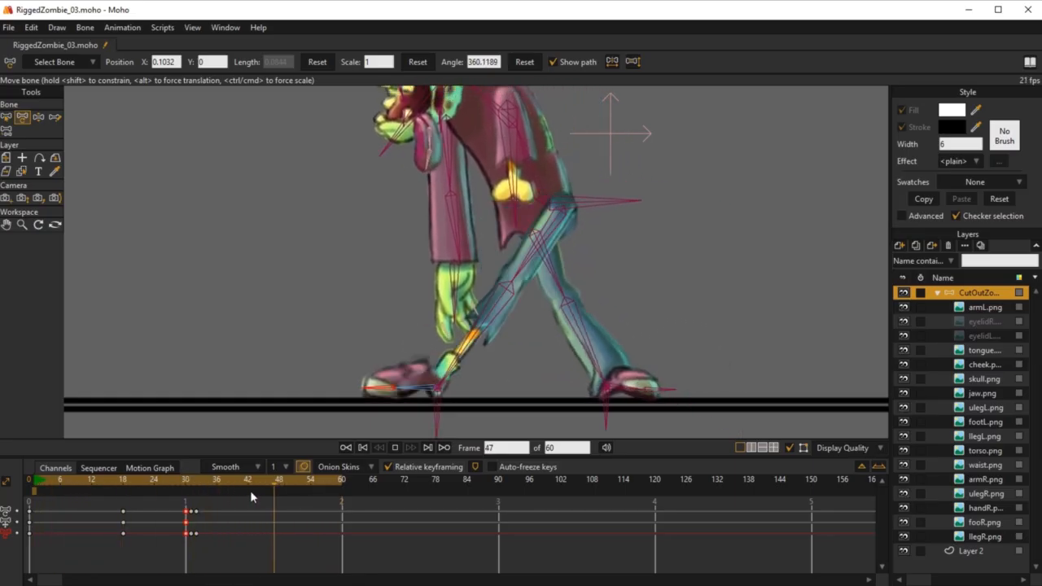
Review the foot landing around frame 33, and replay the whole figure's walk from frame 1
key(space)
click(175, 481)
drag(194, 483, 202, 511)
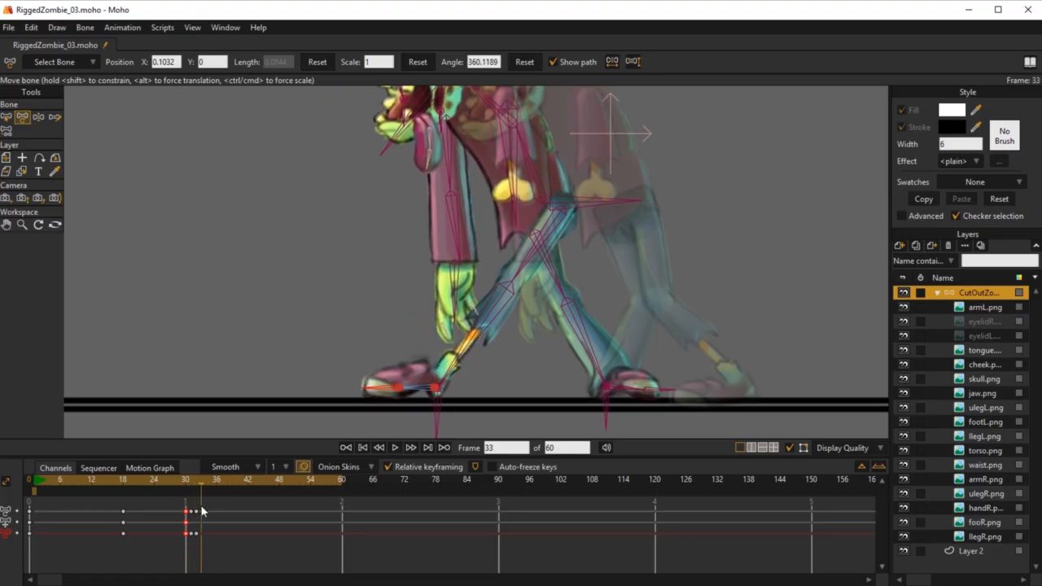
click(37, 493)
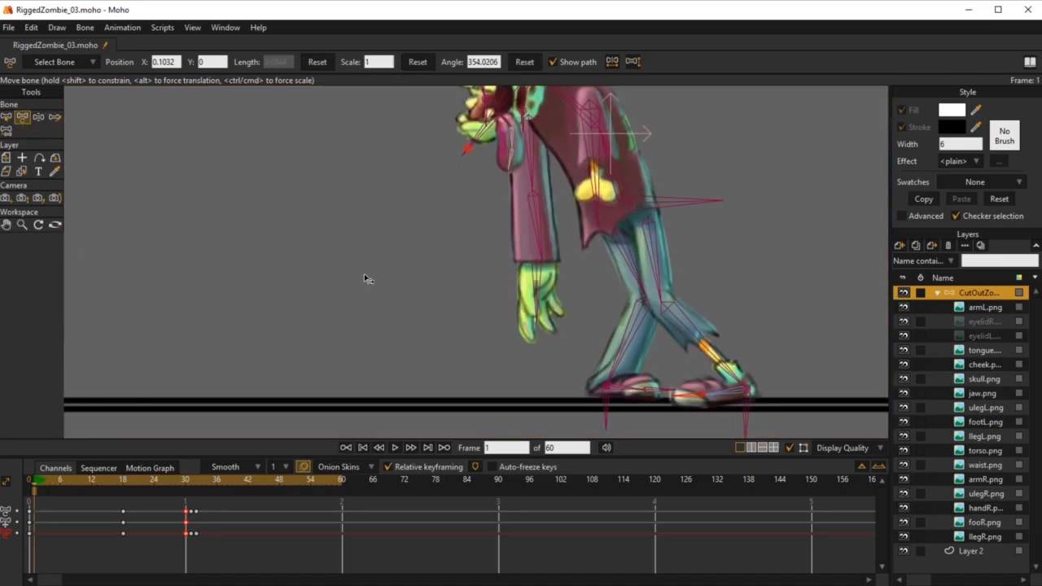
scroll(365, 277, down, 5)
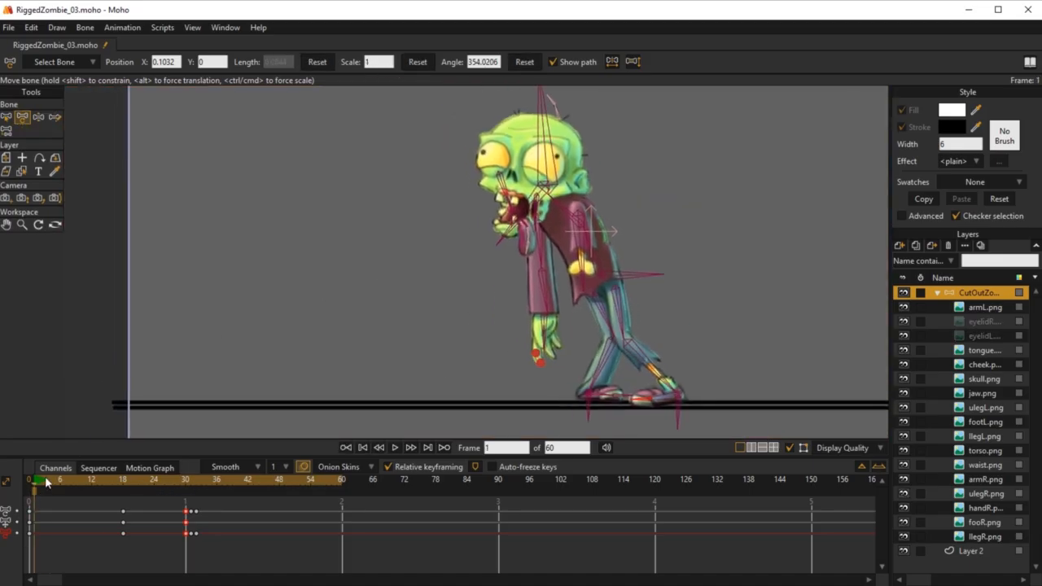
key(space)
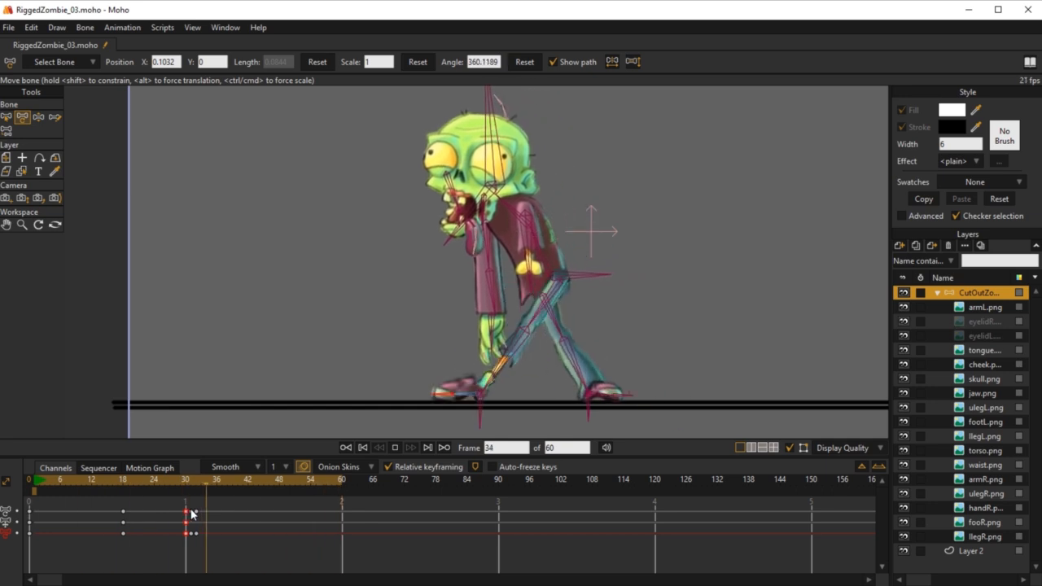
Shift the foot slap keyframes one frame later, to frames 32 and 33, and play back the timing
key(space)
drag(197, 512, 198, 536)
key(ctrl+z)
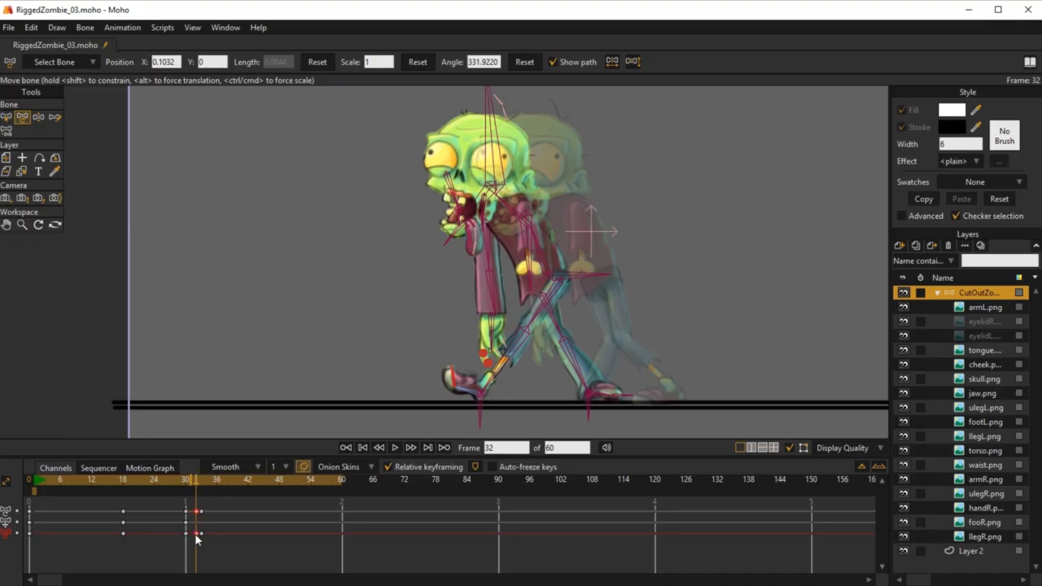
key(space)
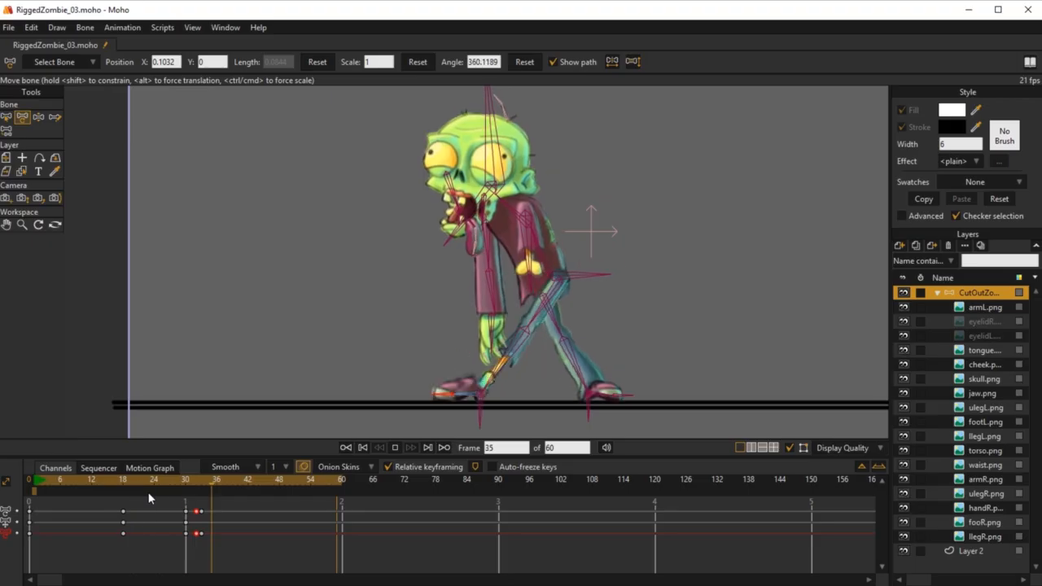
key(space)
Compare the walk's poses at frames 1, 30, 60 and 61 against the onion skin of the starting pose
drag(132, 481, 346, 563)
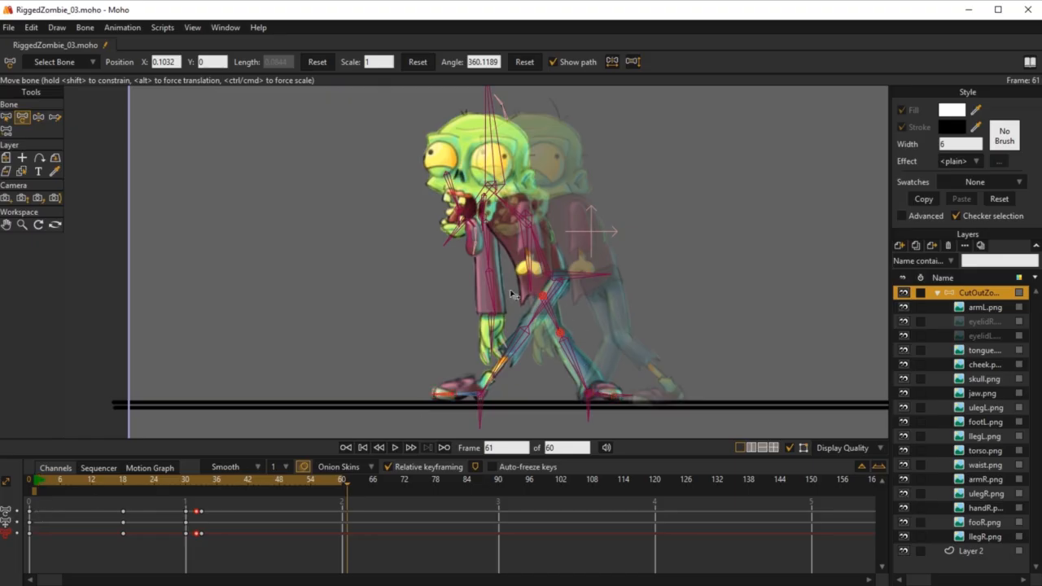
click(35, 486)
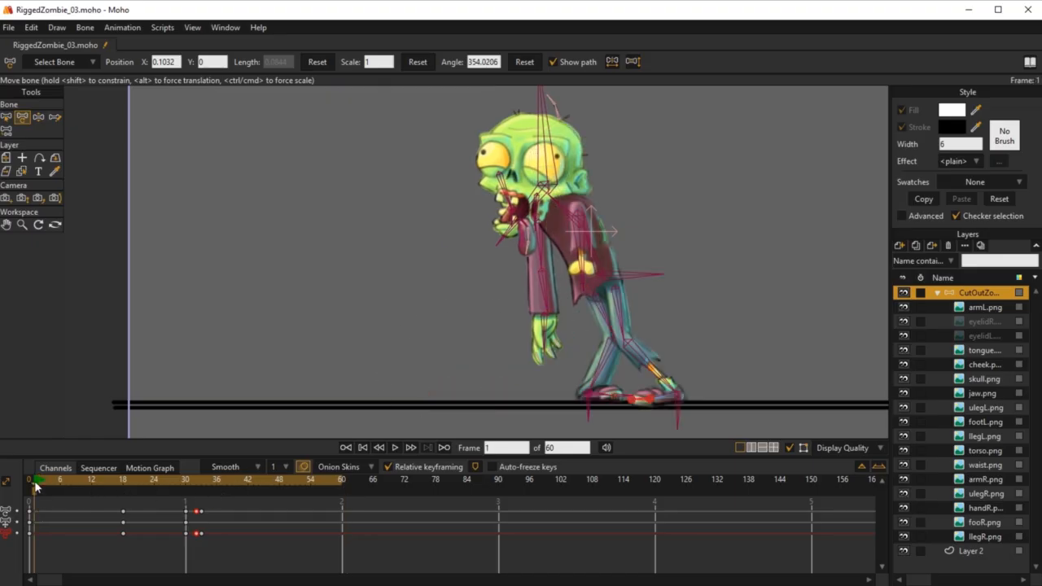
key(space)
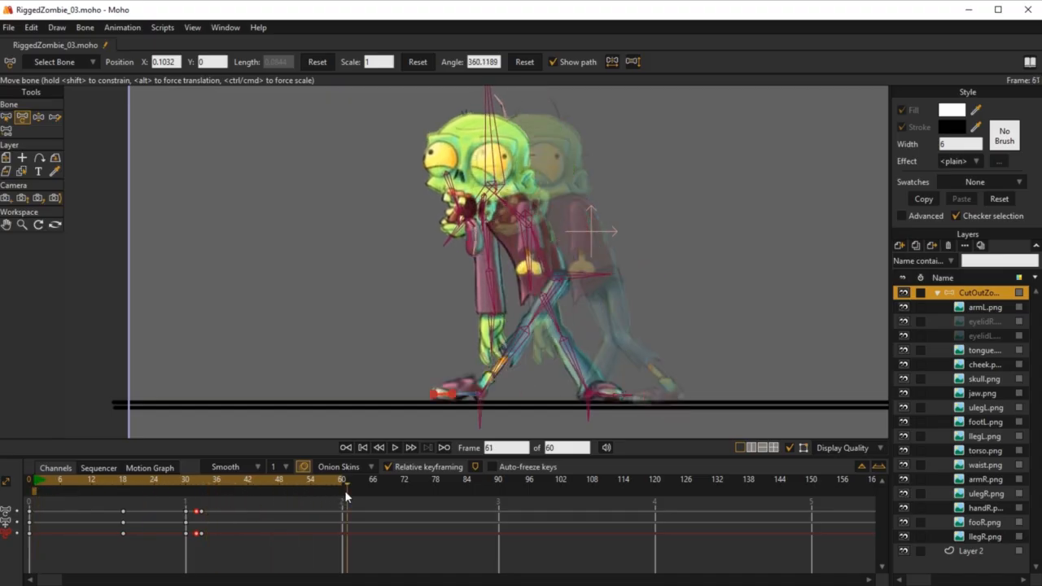
click(184, 492)
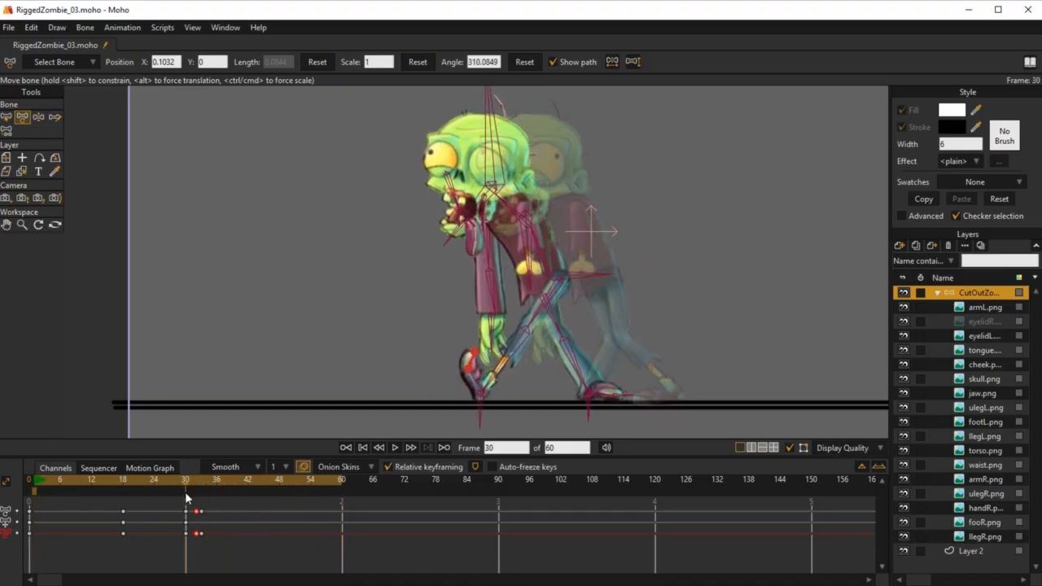
drag(184, 491, 343, 482)
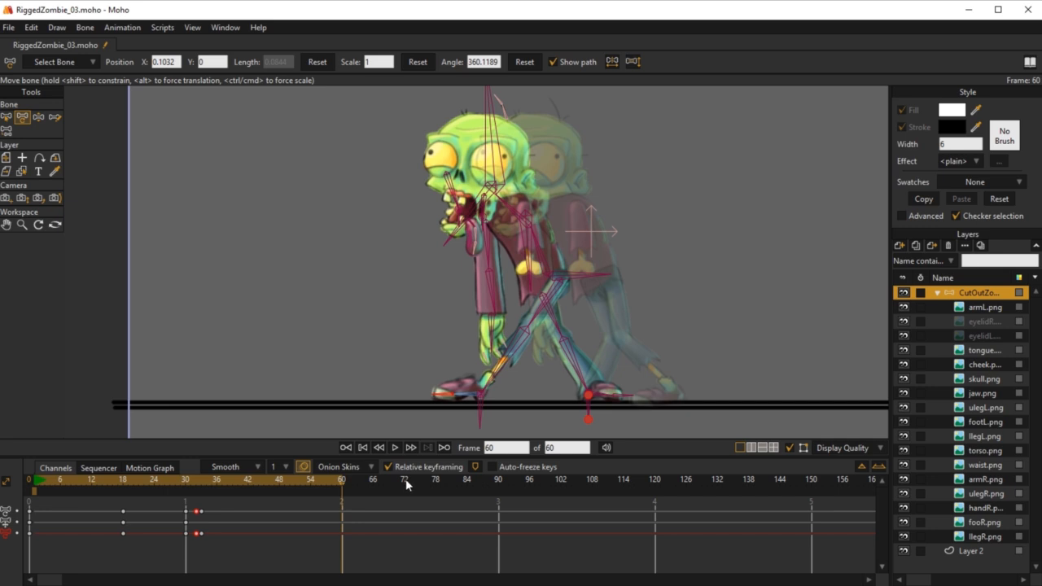
Extend the animation's end to frame 72 and paste a copy of the frame 0 starting pose keyframes at frame 72
ctrl+click(406, 478)
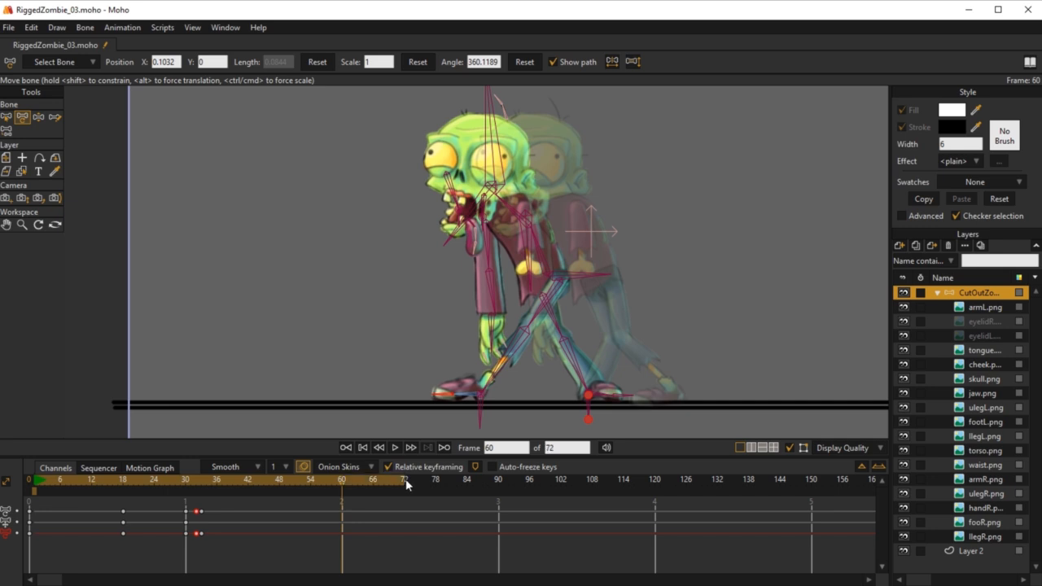
click(406, 479)
drag(38, 513, 29, 527)
drag(38, 510, 30, 525)
key(ctrl+v)
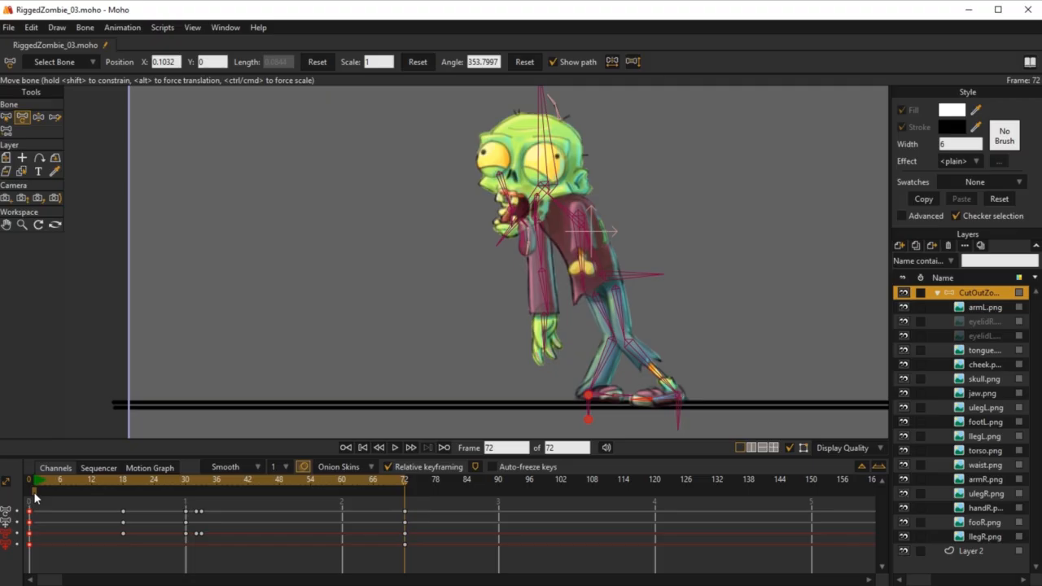
Try to move the main bone and the target_leg_R bone forward together at frame 33
drag(36, 480, 186, 544)
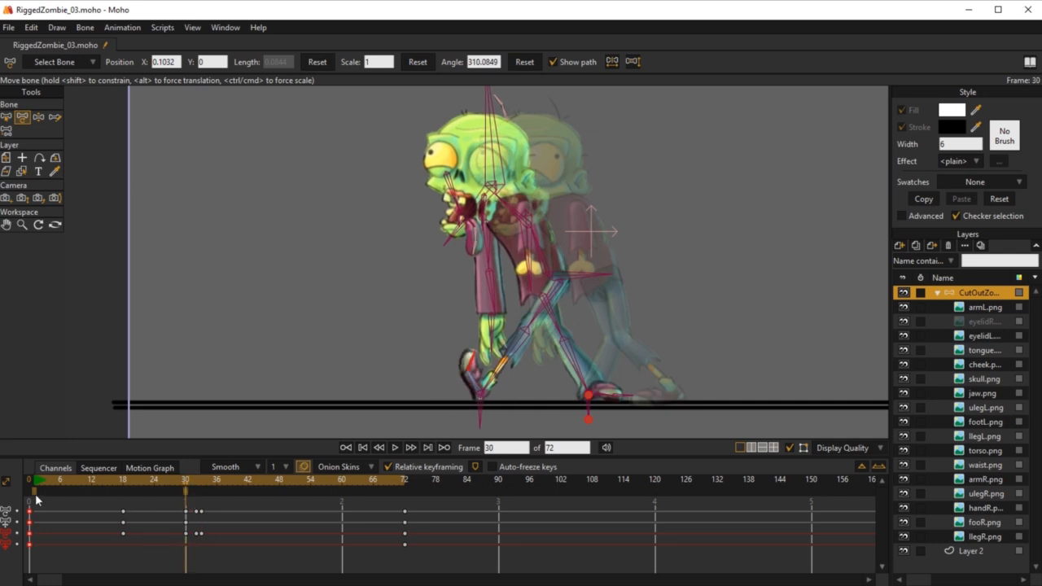
drag(189, 486, 203, 504)
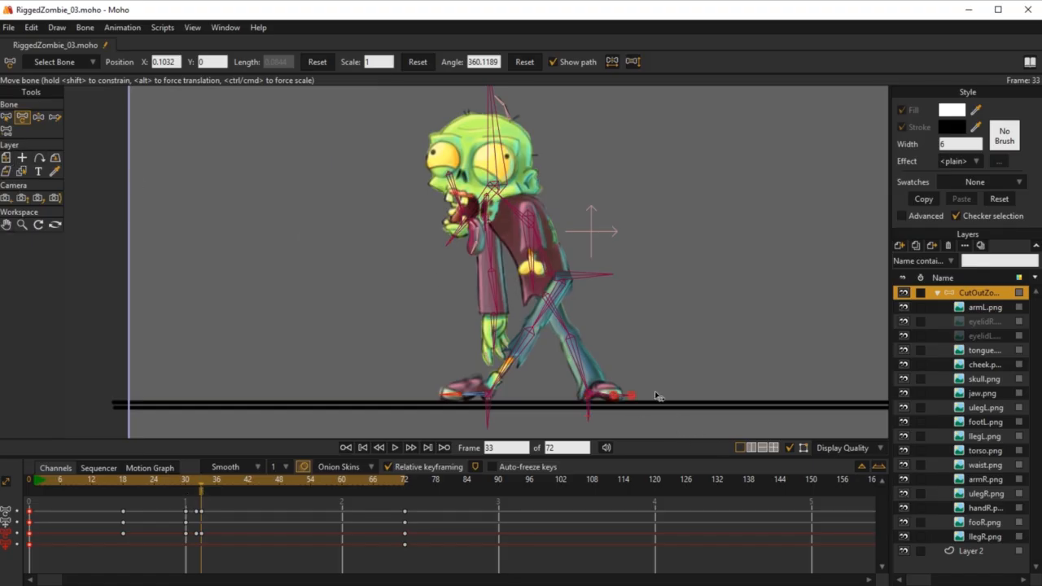
key(b)
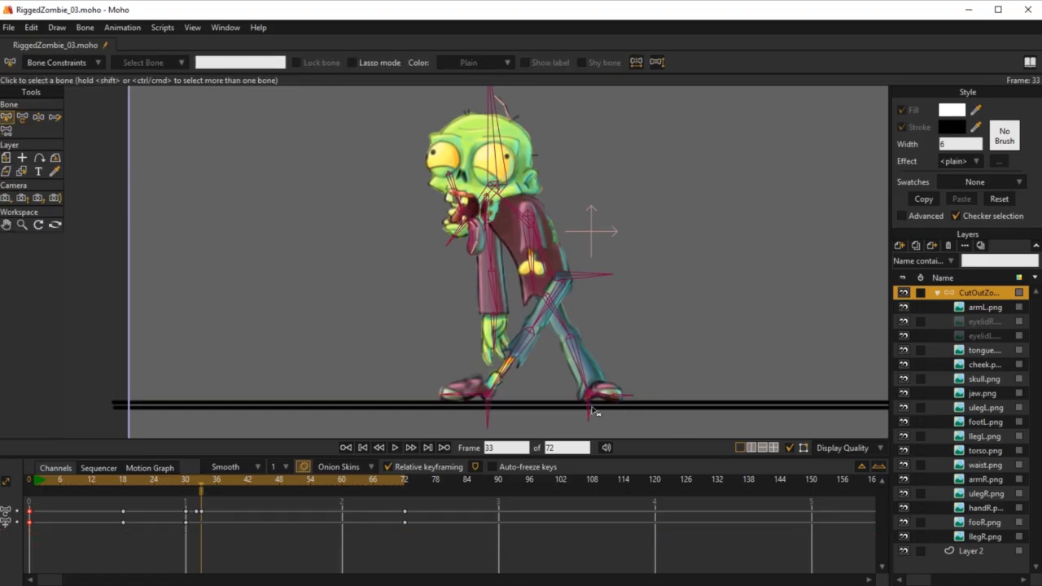
click(591, 408)
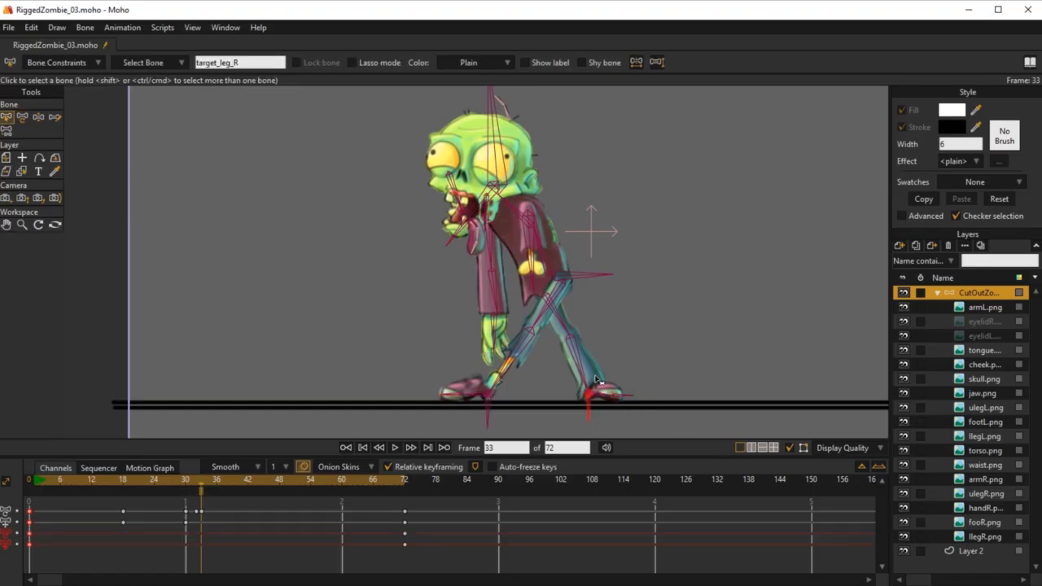
click(570, 280)
key(t)
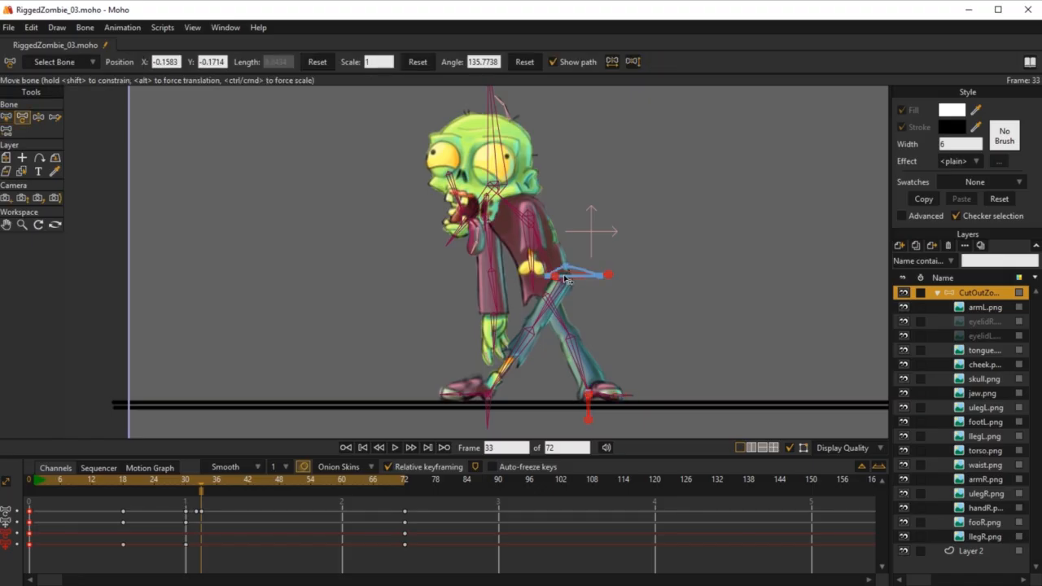
drag(559, 281, 485, 307)
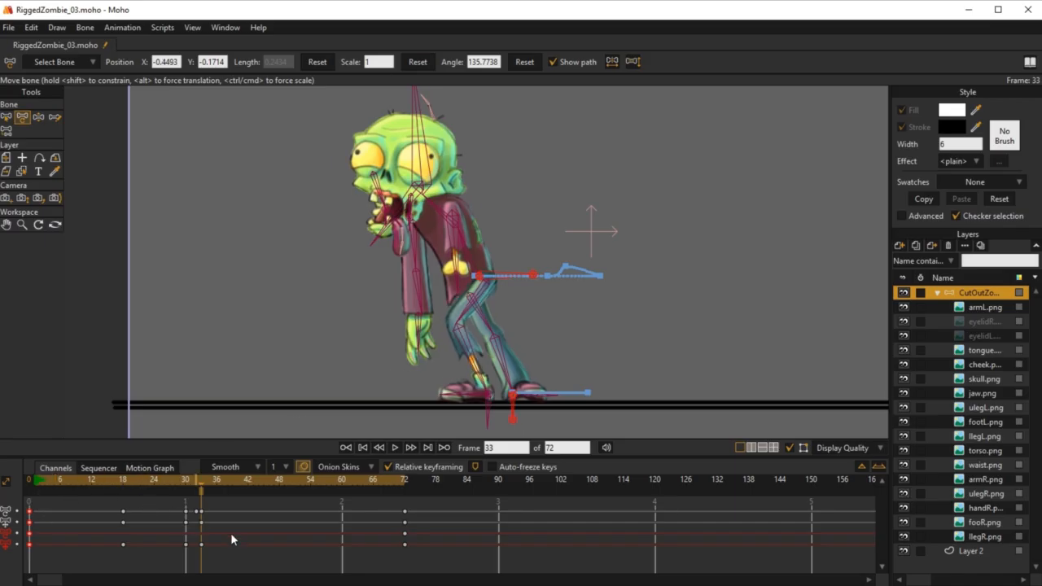
key(ctrl+z)
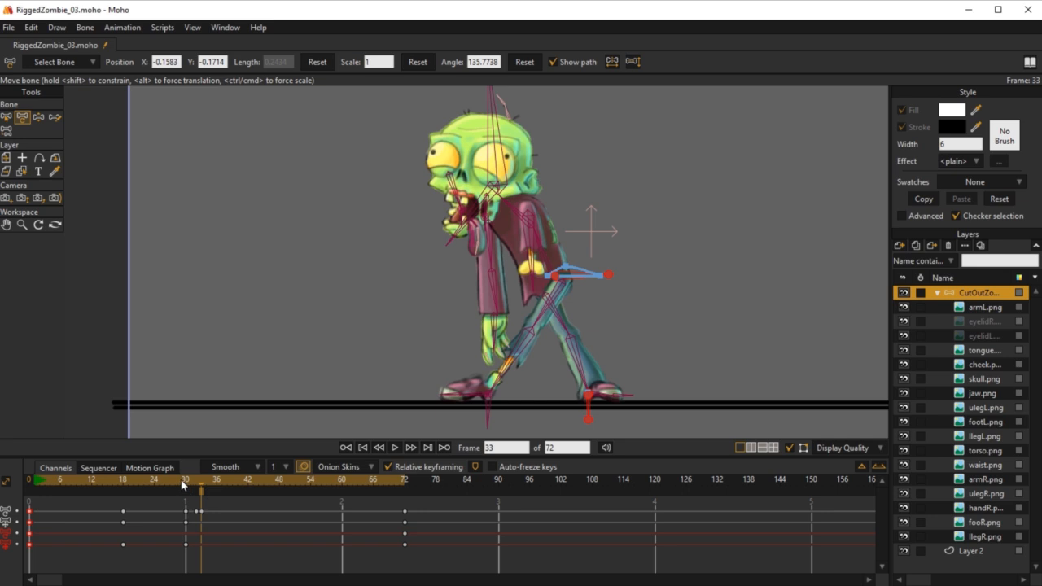
At frame 72, move the main bone and both leg targets forward until the rear foot's target reaches its first-step landing point
drag(182, 485, 409, 515)
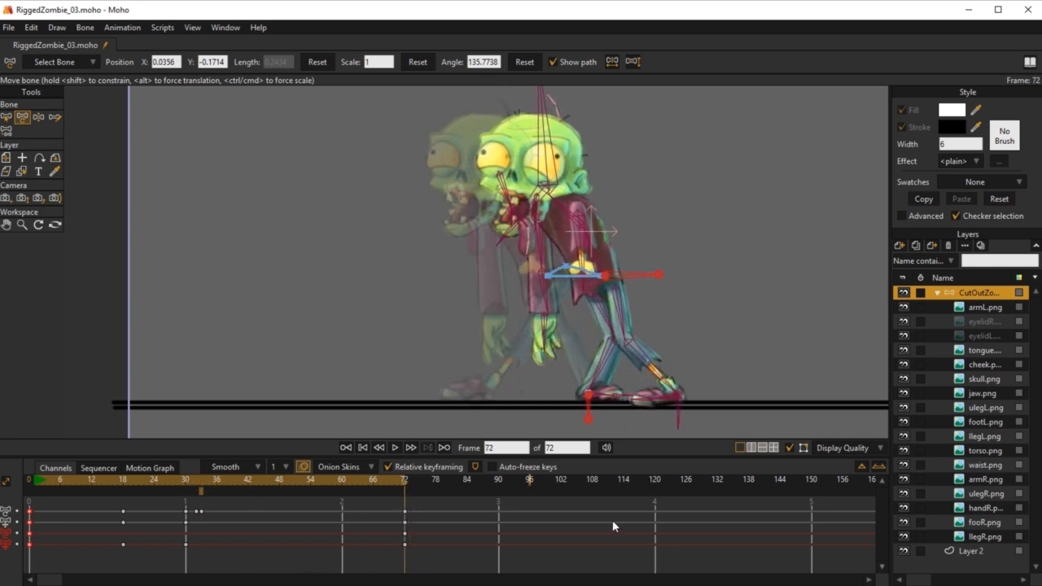
key(s)
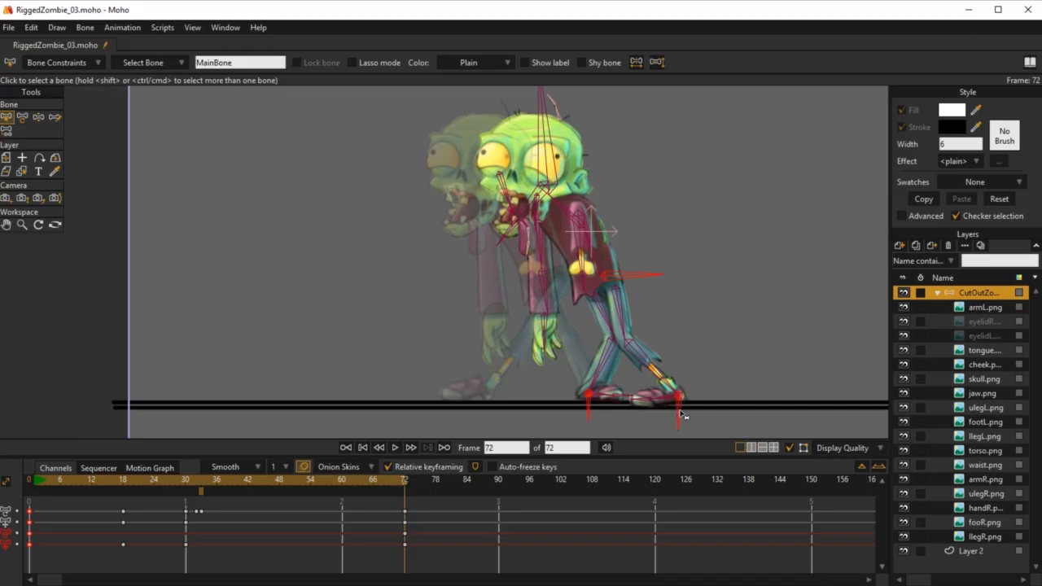
key(t)
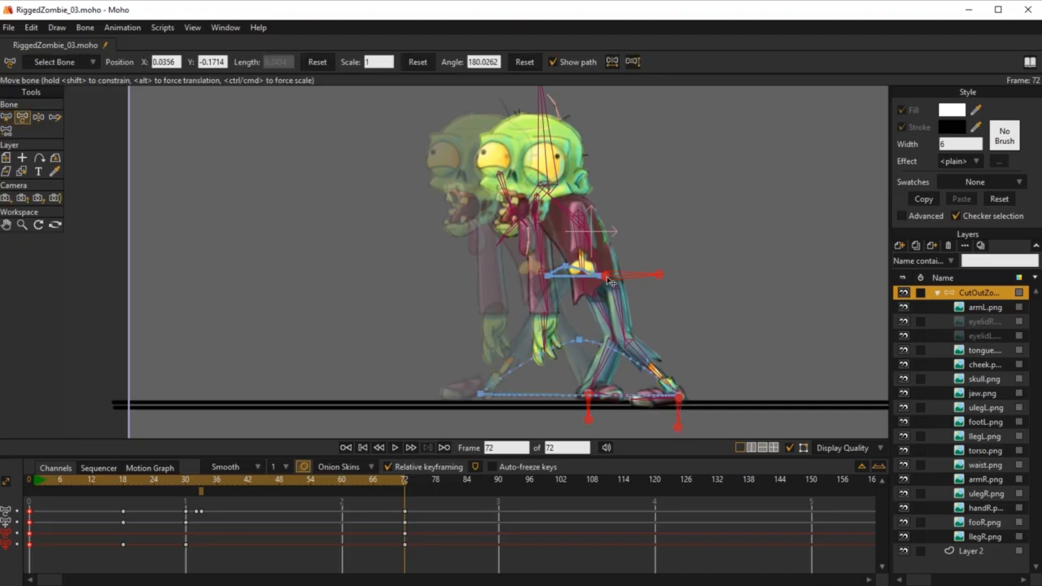
drag(678, 399, 613, 405)
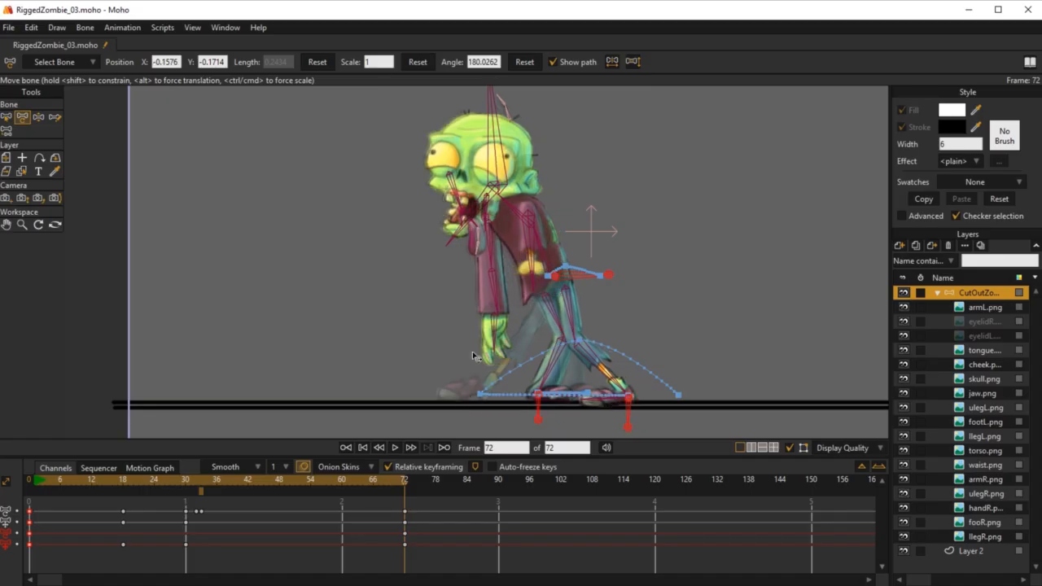
drag(560, 282, 408, 289)
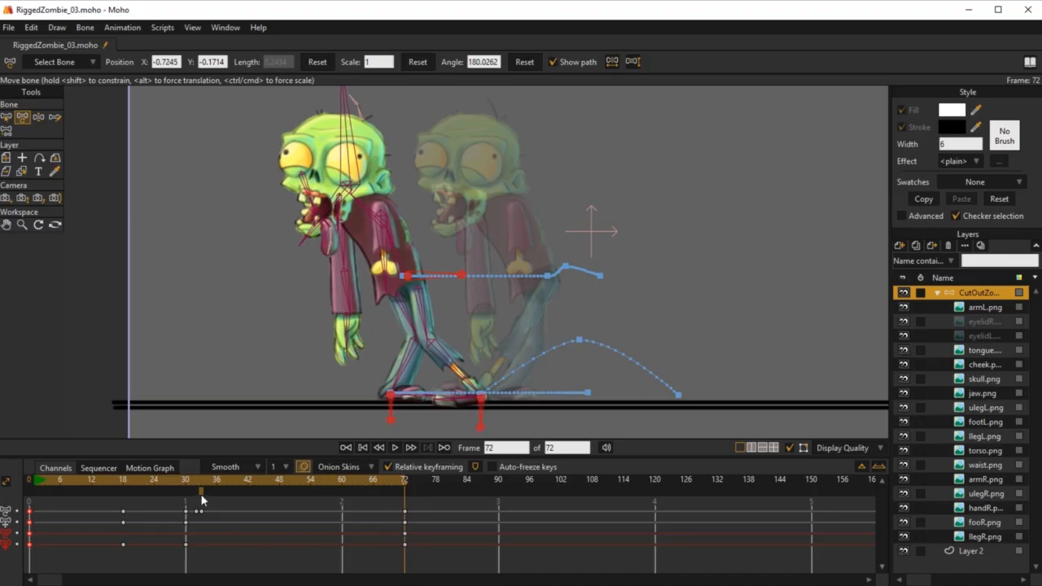
Play back the walk, return to frame 1 and save the project
key(space)
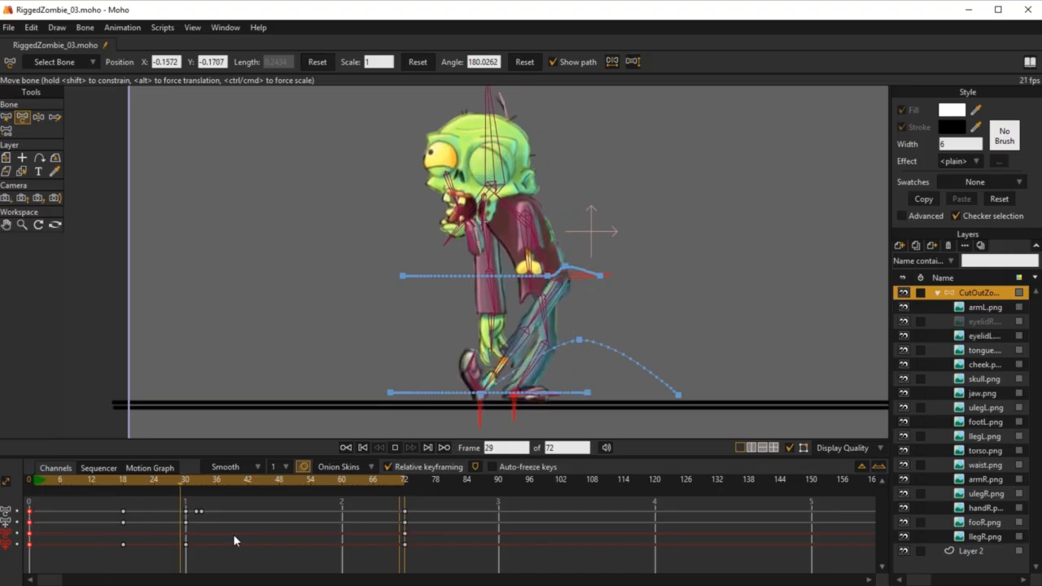
click(37, 481)
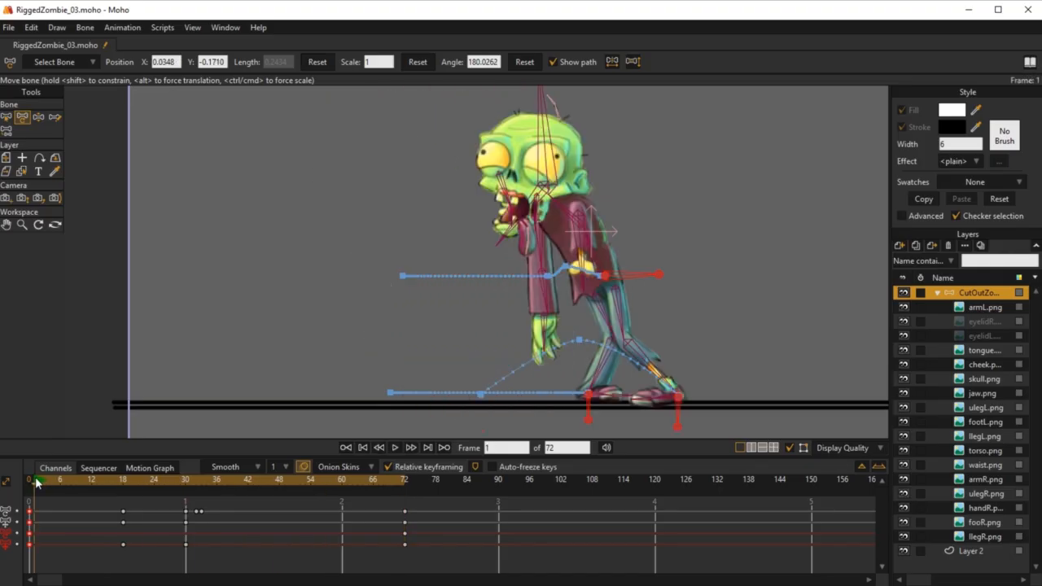
click(9, 27)
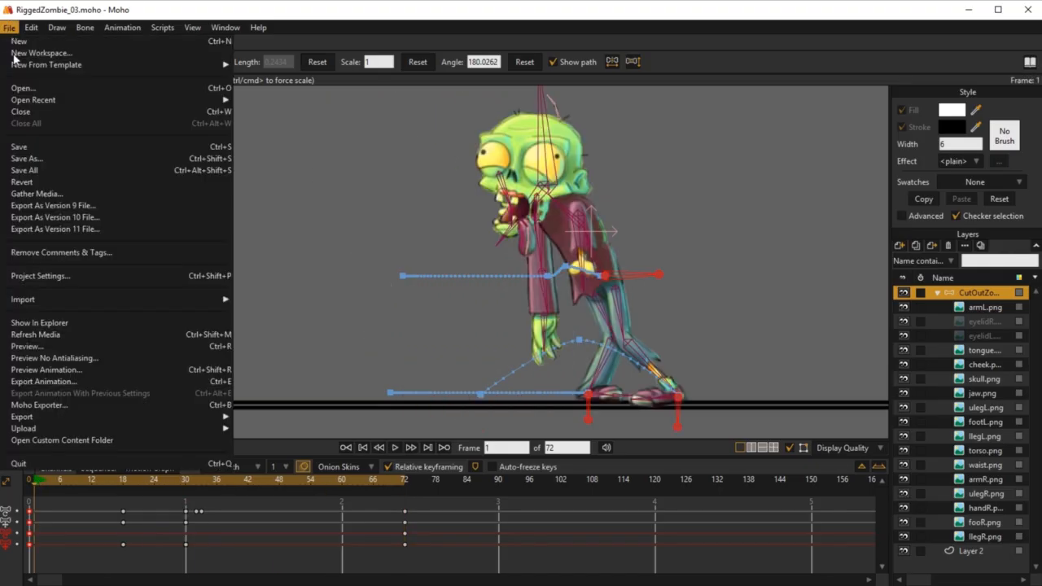
click(46, 152)
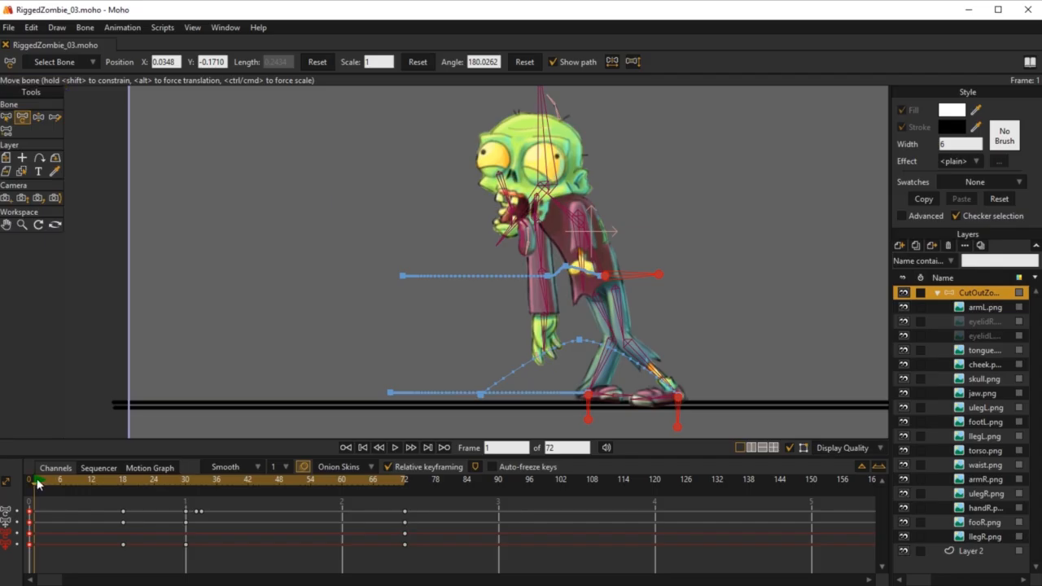
Copy the frame 0 starting pose keyframes to frame 1 and check the character at both frames
drag(45, 494, 34, 524)
drag(41, 505, 27, 527)
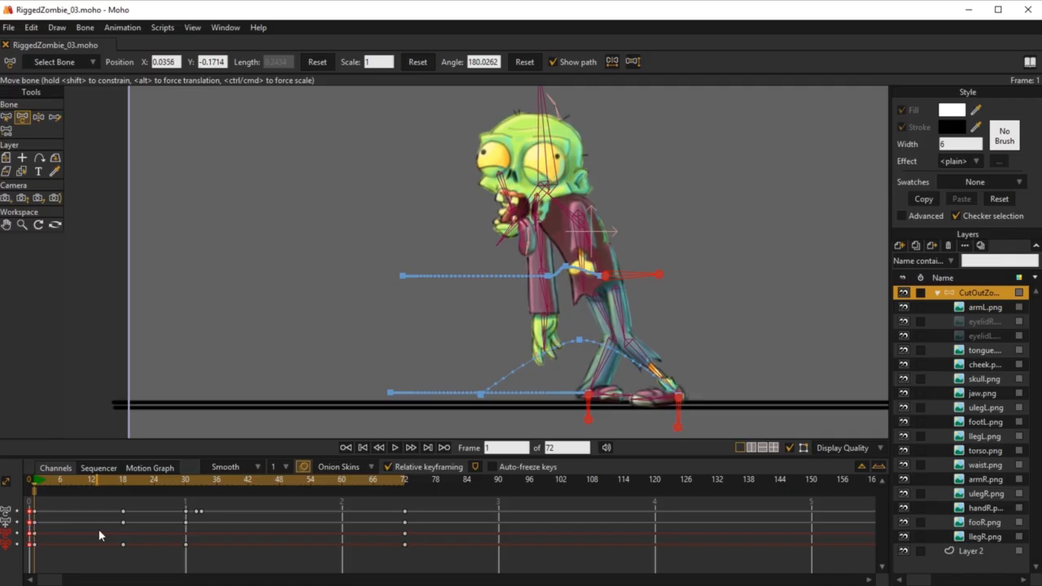
click(32, 486)
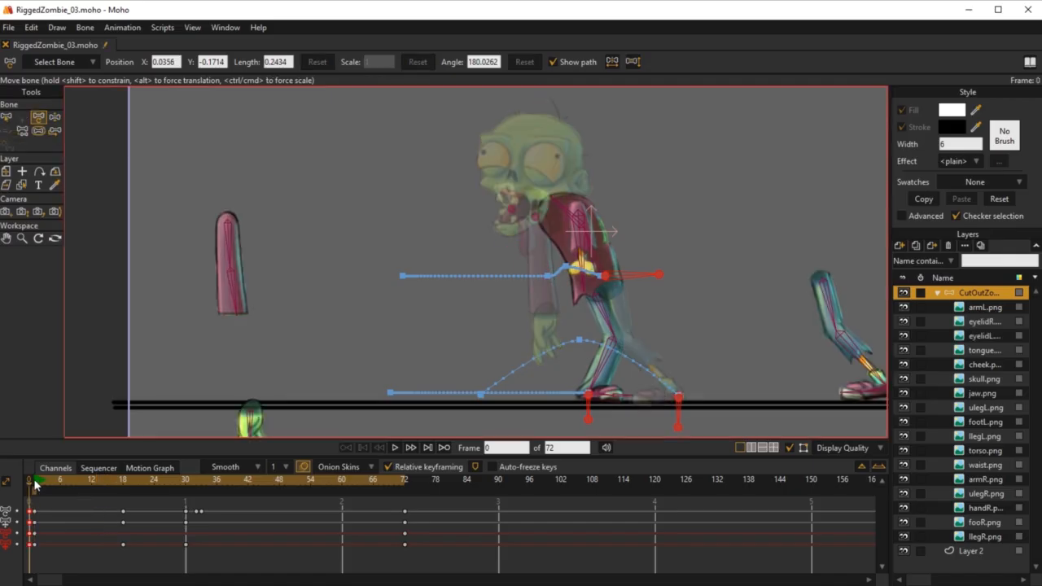
click(37, 486)
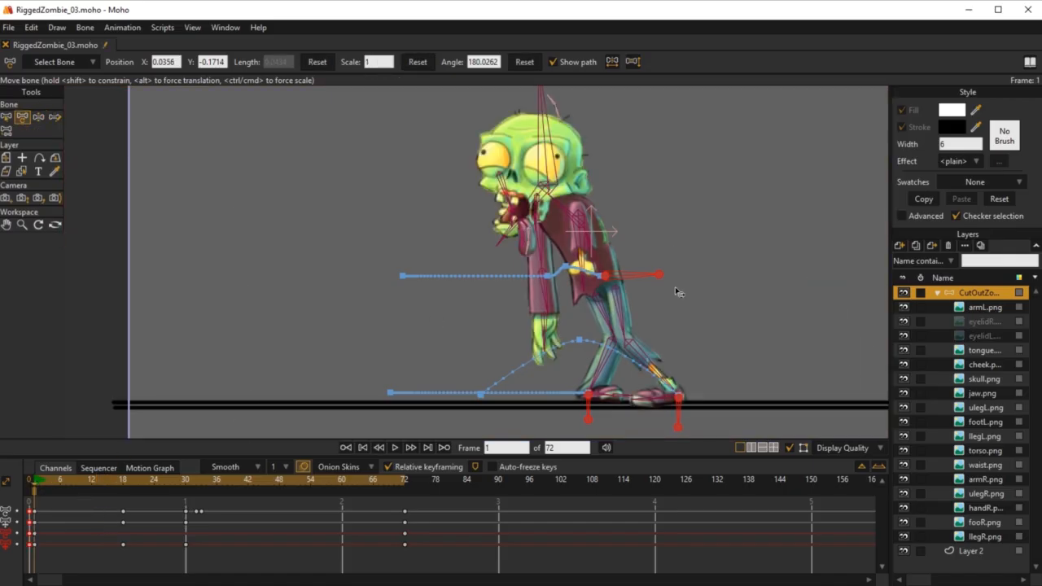
Pose the rear leg at frame 9 with the heel raised and the toe touching the ground line
scroll(623, 265, up, 5)
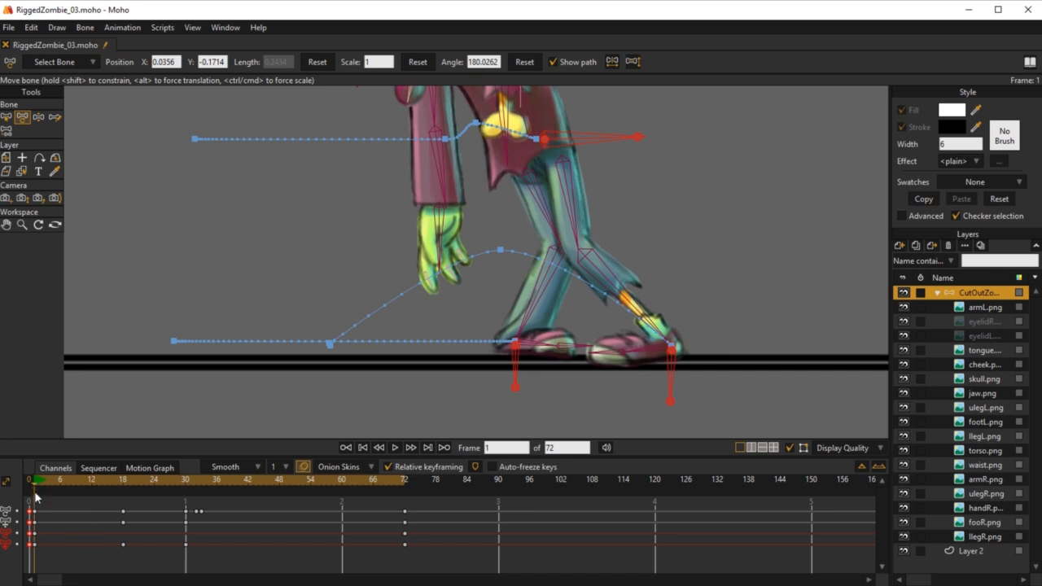
drag(37, 487, 77, 505)
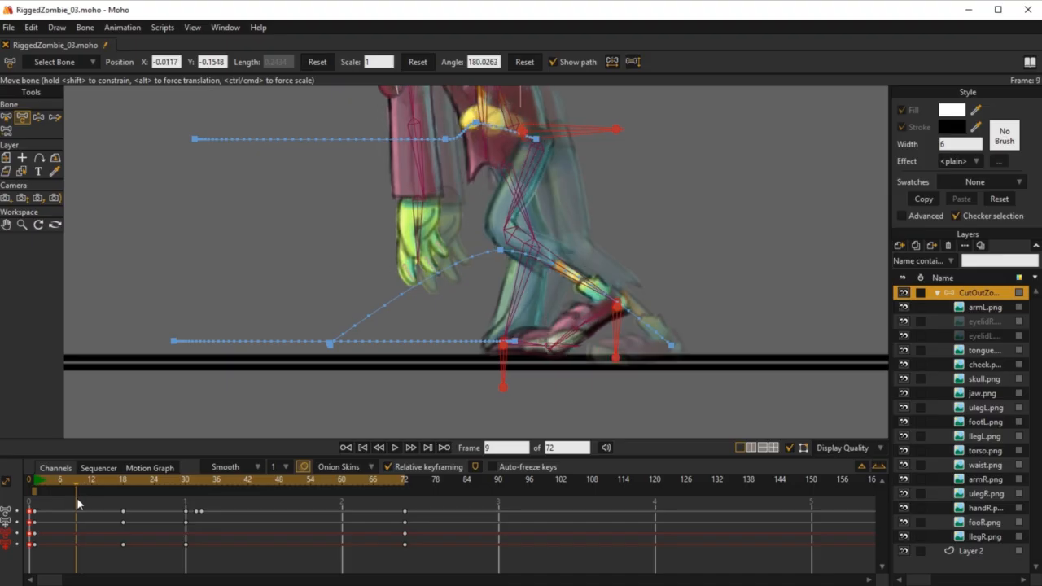
key(z)
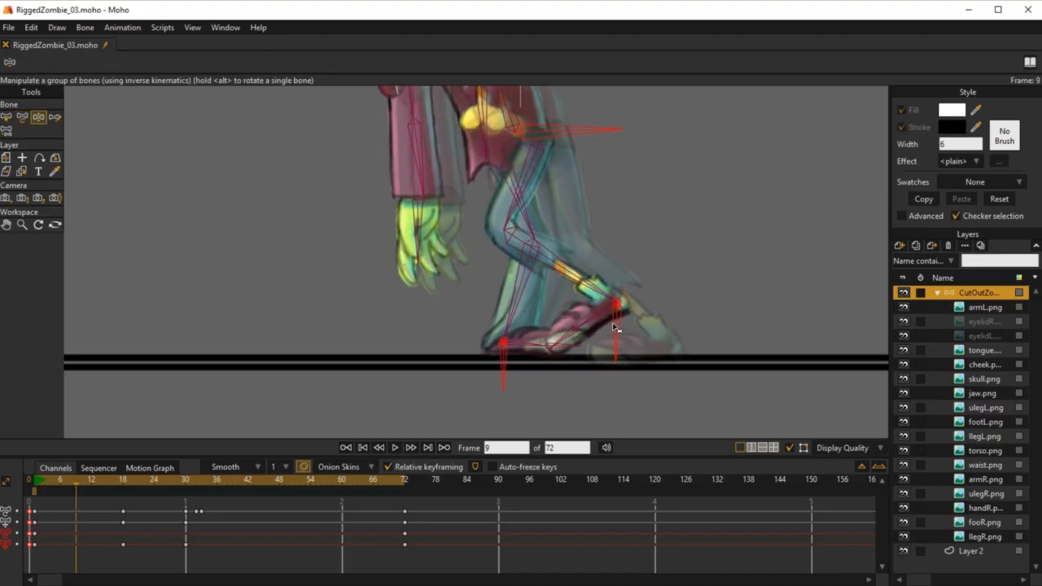
drag(615, 318, 612, 346)
drag(592, 289, 618, 330)
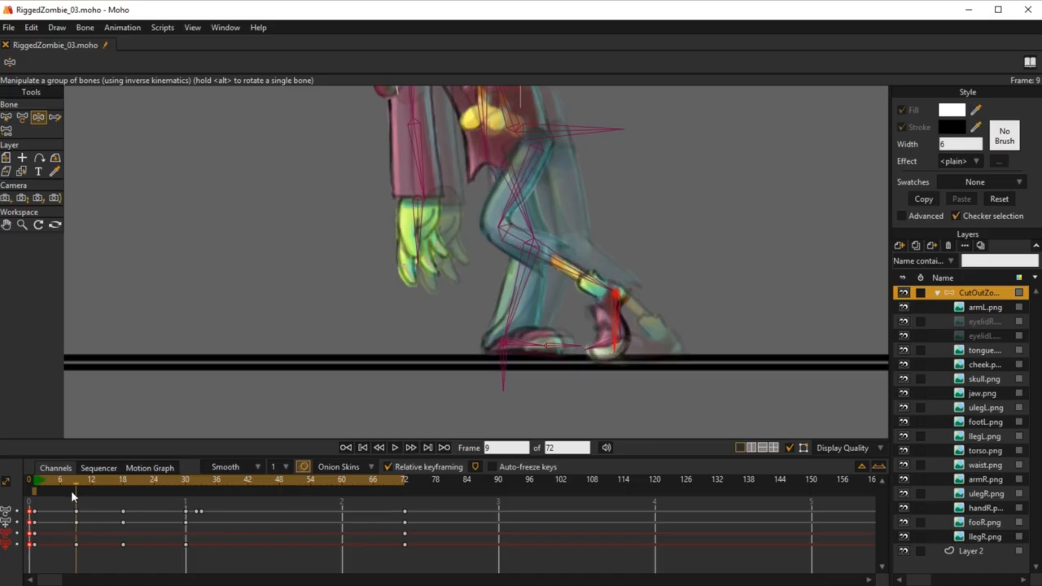
Raise the rear foot at frame 6 so its toe rests on the ground, using frame 1 as the onion skin reference
drag(35, 488, 60, 484)
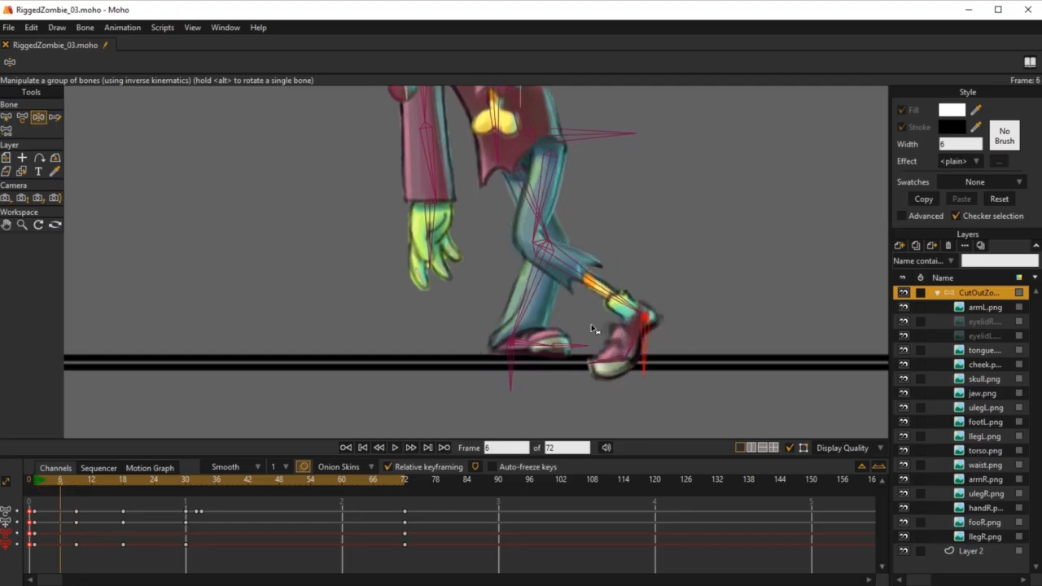
click(36, 488)
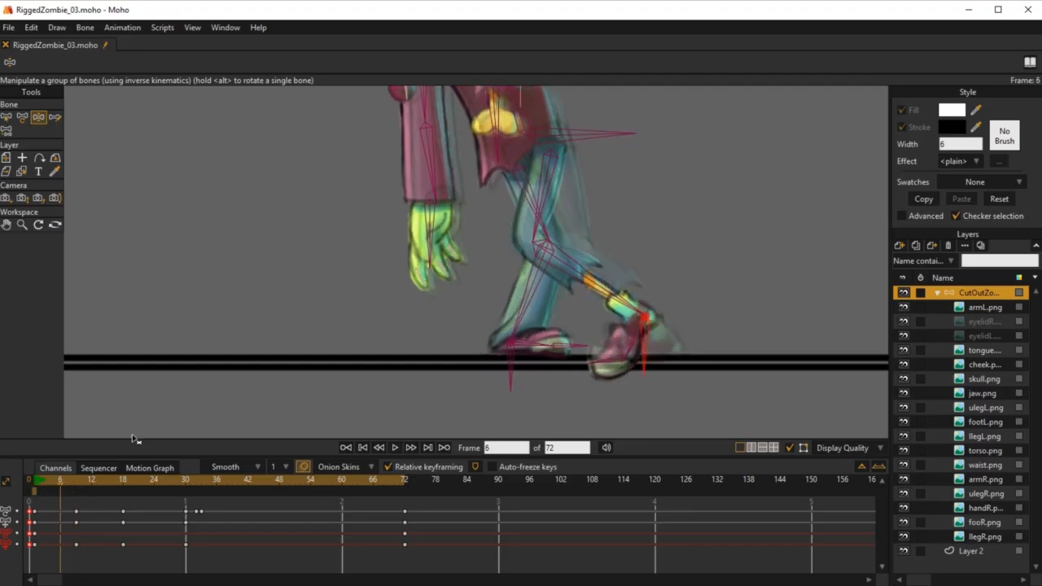
drag(627, 302, 617, 281)
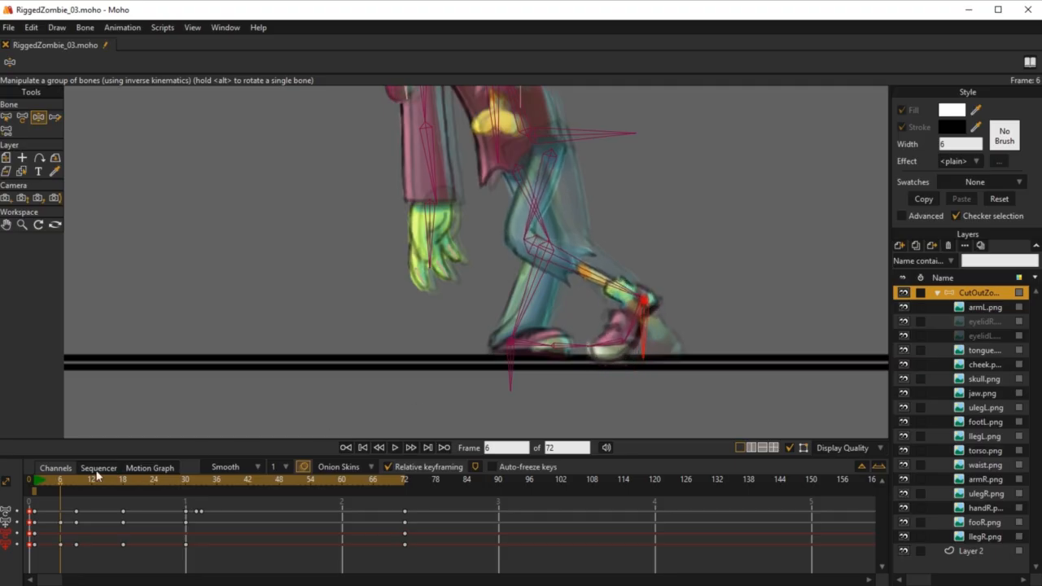
Try to nudge the rear foot's target slightly at frame 7
mouse_move(62, 479)
mouse_down()
mouse_move(74, 479)
mouse_move(41, 483)
mouse_move(68, 491)
mouse_up()
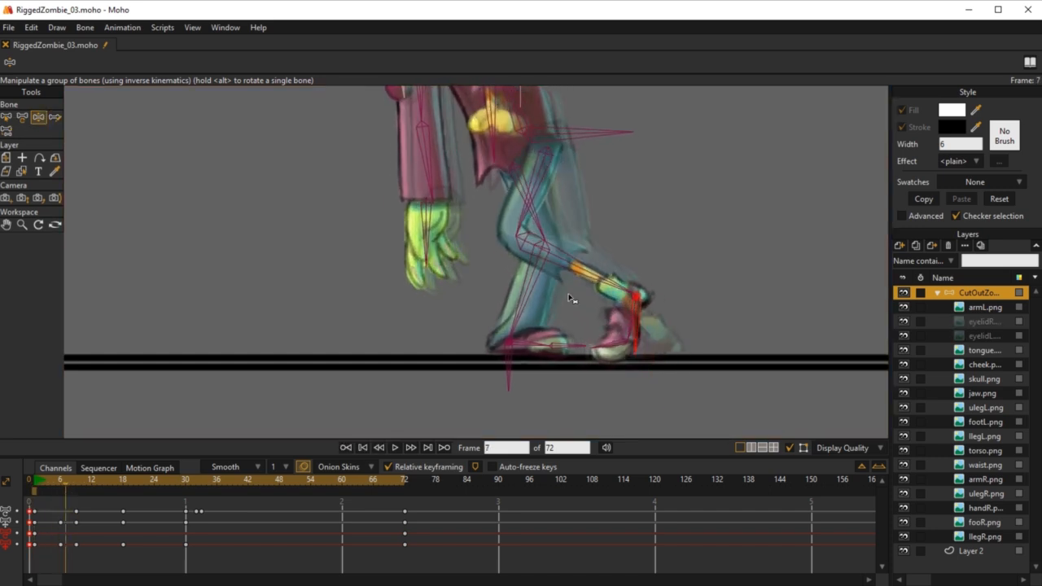
drag(604, 280, 601, 282)
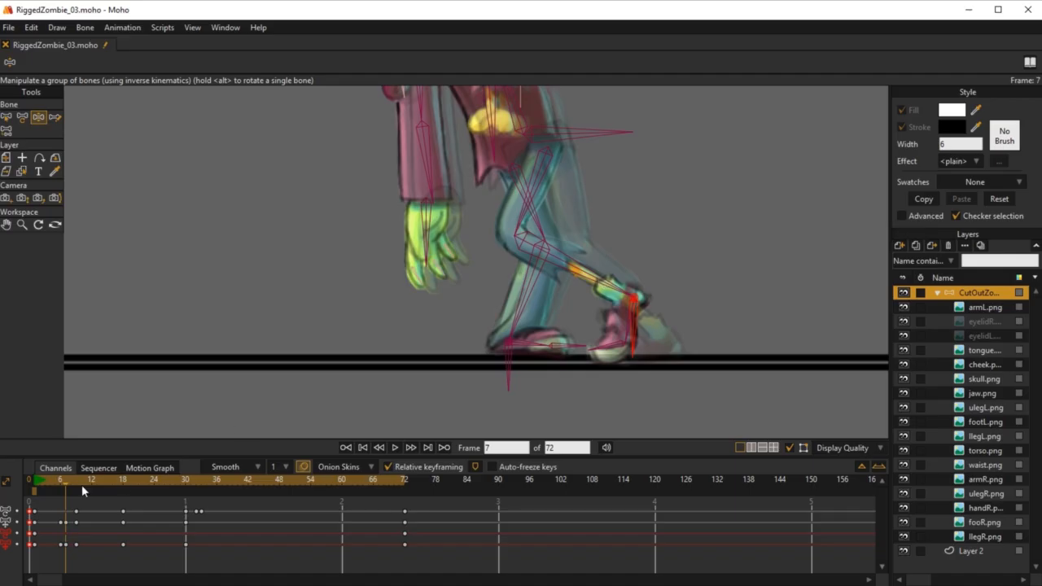
key(ctrl+z)
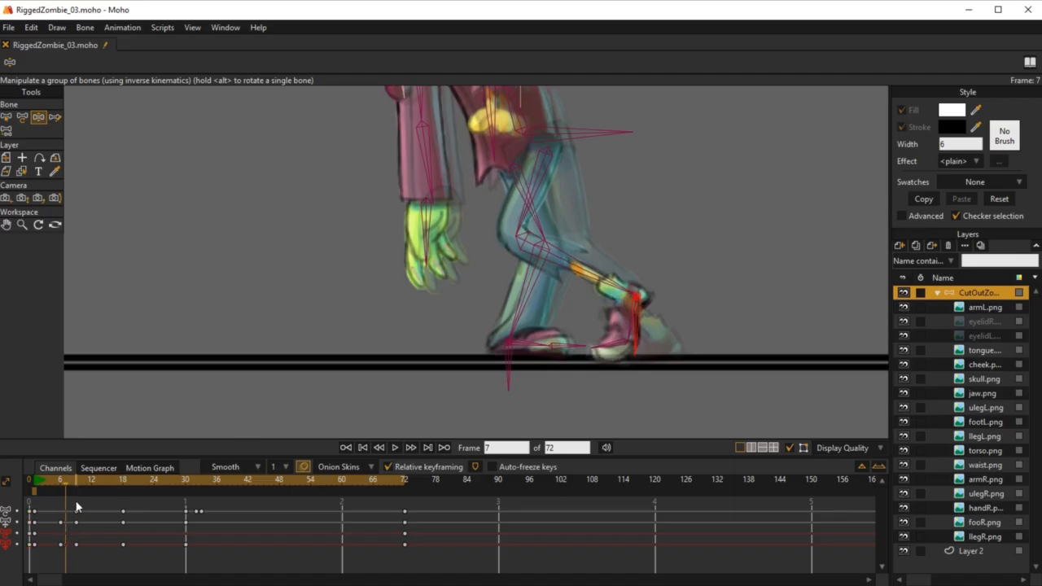
Step back and forth through the frames around frame 7 to examine how the rear foot peels off the ground
key(Right)
key(Right)
key(Right)
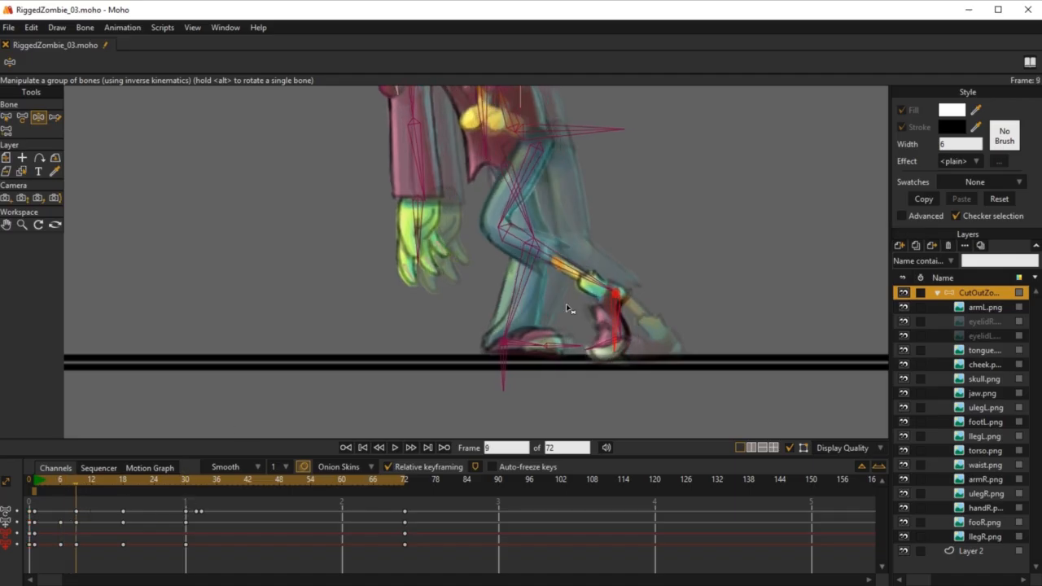
key(Left)
key(Left)
key(Left)
key(Left)
key(Left)
key(Right)
key(Right)
key(Right)
key(Left)
key(Left)
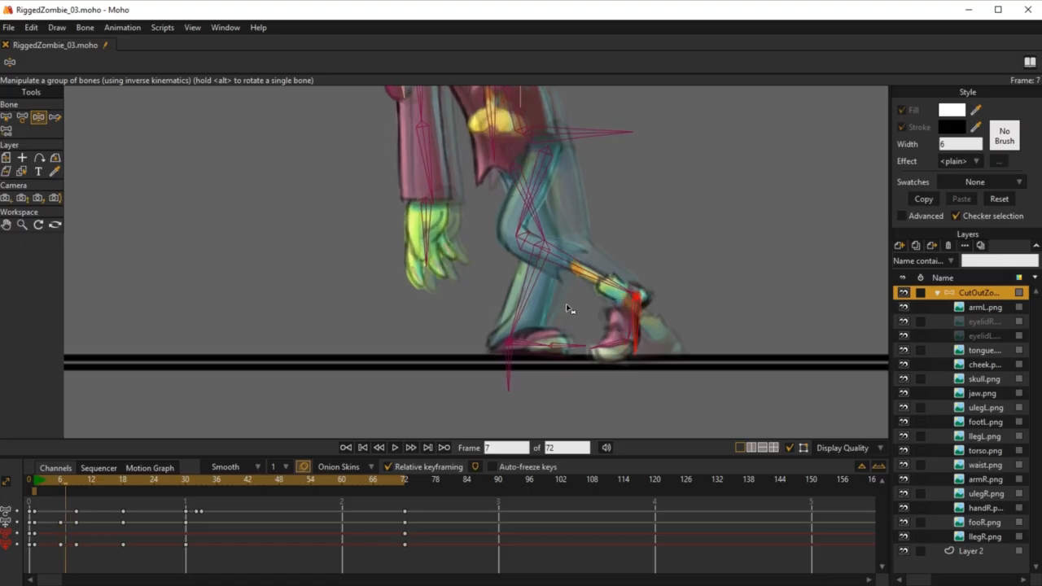
Check the foot roll frame by frame from frame 1, and nudge the rear foot's target forward and slightly down at frame 6
click(35, 485)
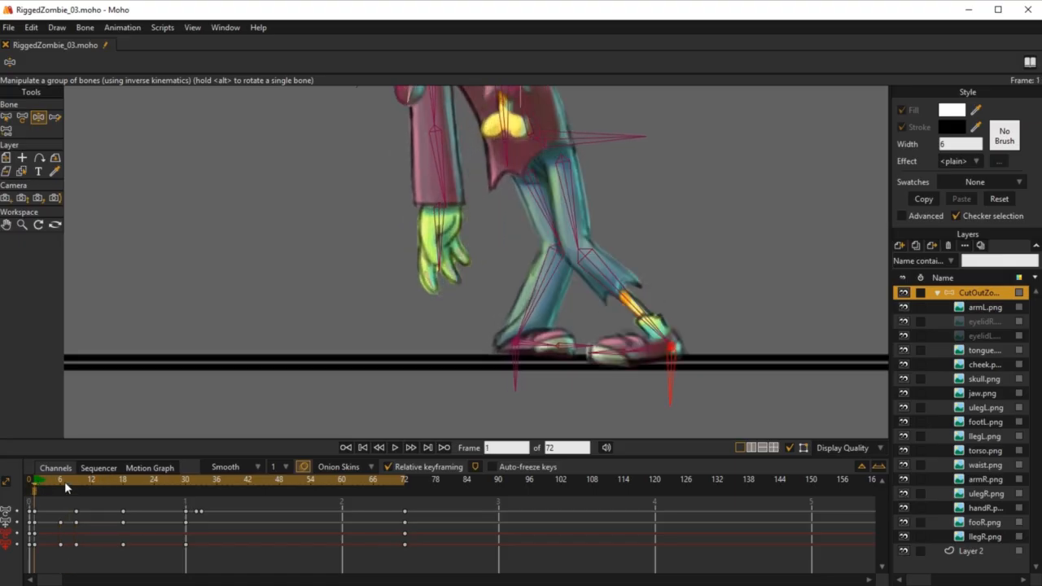
key(Right)
key(Right)
key(Right)
key(Right)
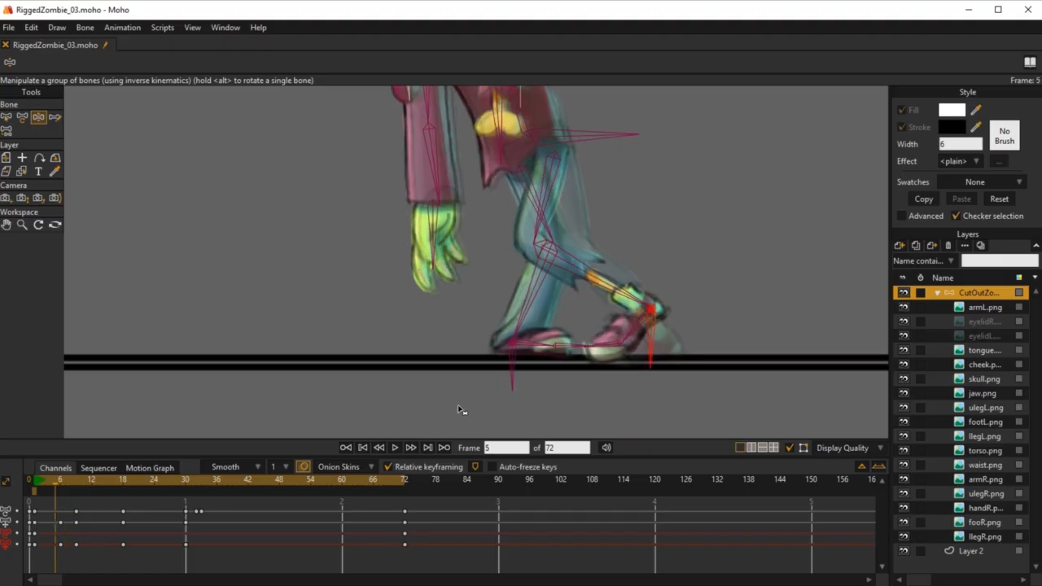
key(Right)
key(Right)
key(Left)
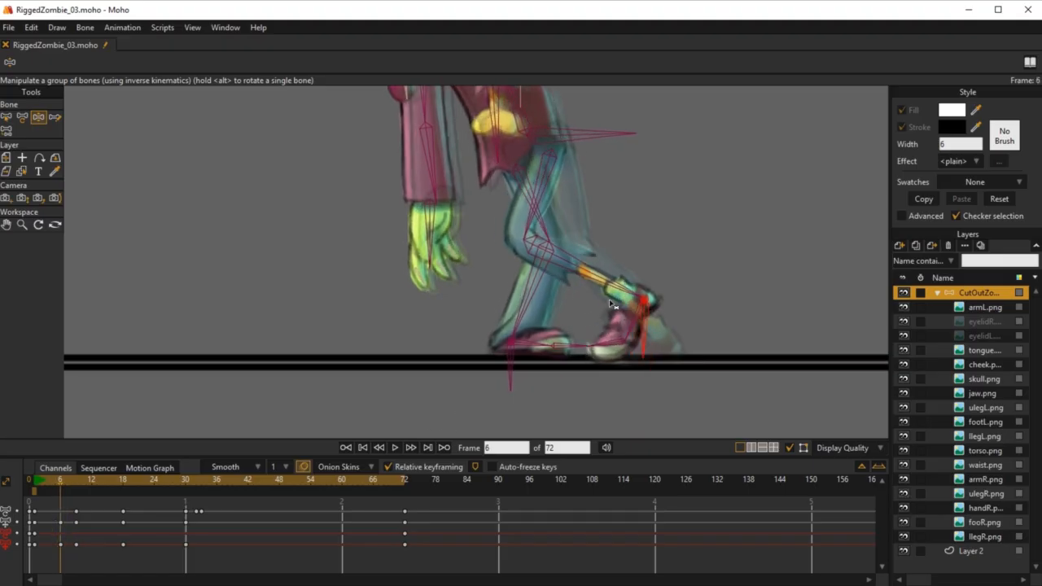
drag(623, 293, 617, 298)
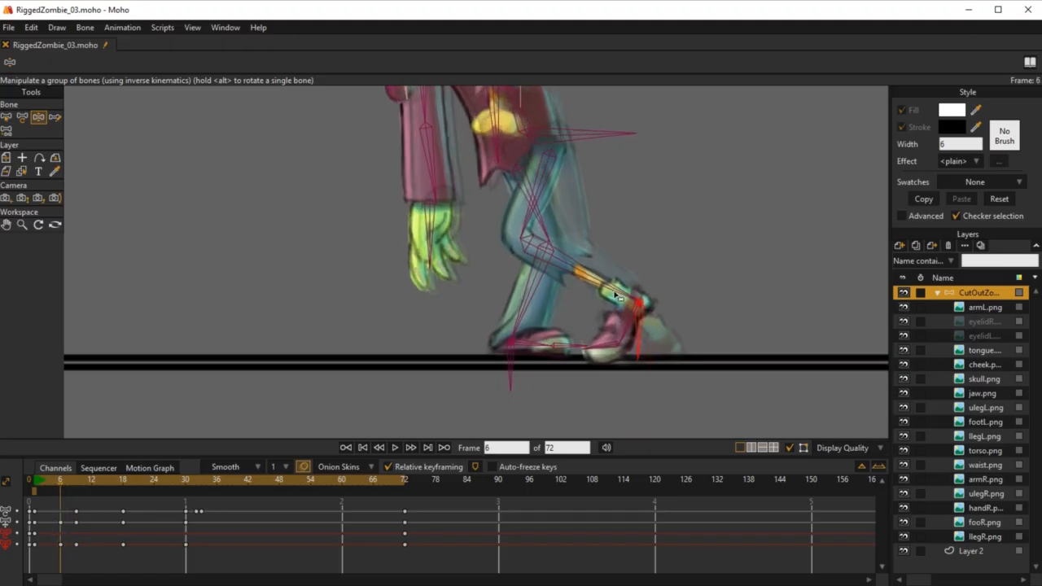
Nudge the rear foot's target slightly forward and down at frame 9, comparing its toe contact with the preceding frames
click(76, 479)
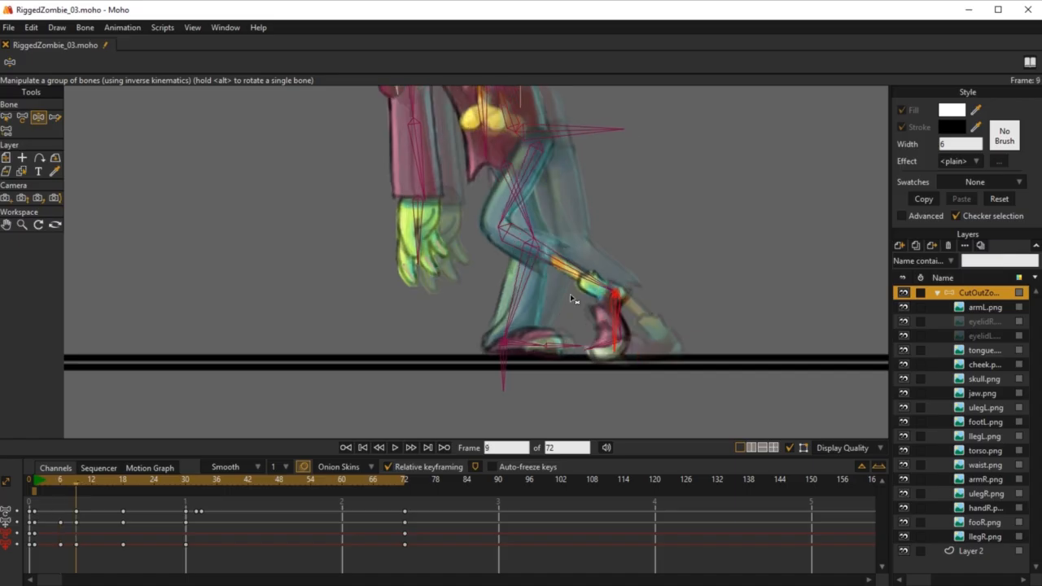
drag(593, 286, 591, 291)
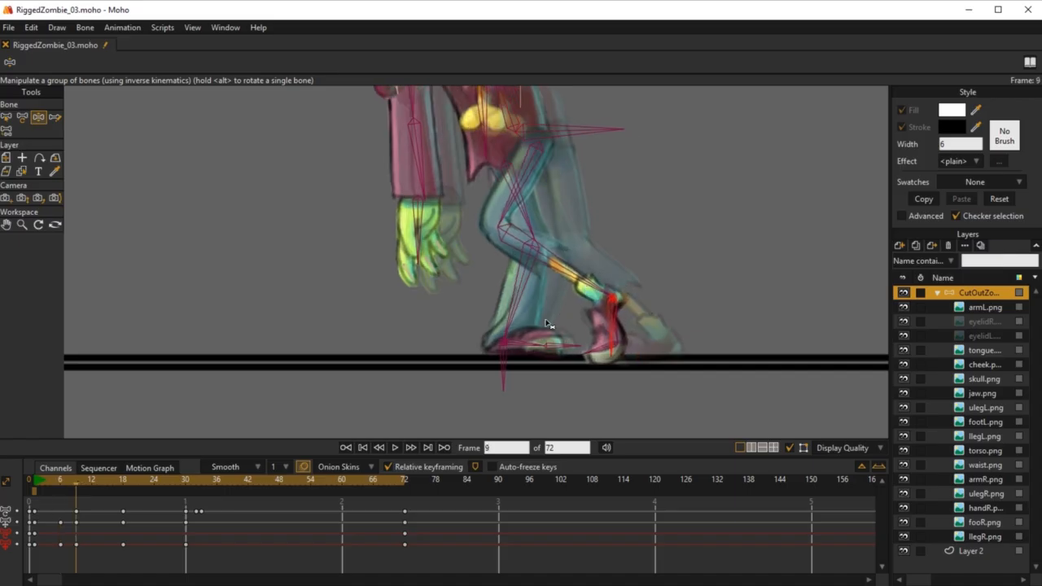
drag(35, 480, 76, 507)
mouse_move(578, 279)
mouse_down()
mouse_move(587, 295)
mouse_move(580, 279)
mouse_up()
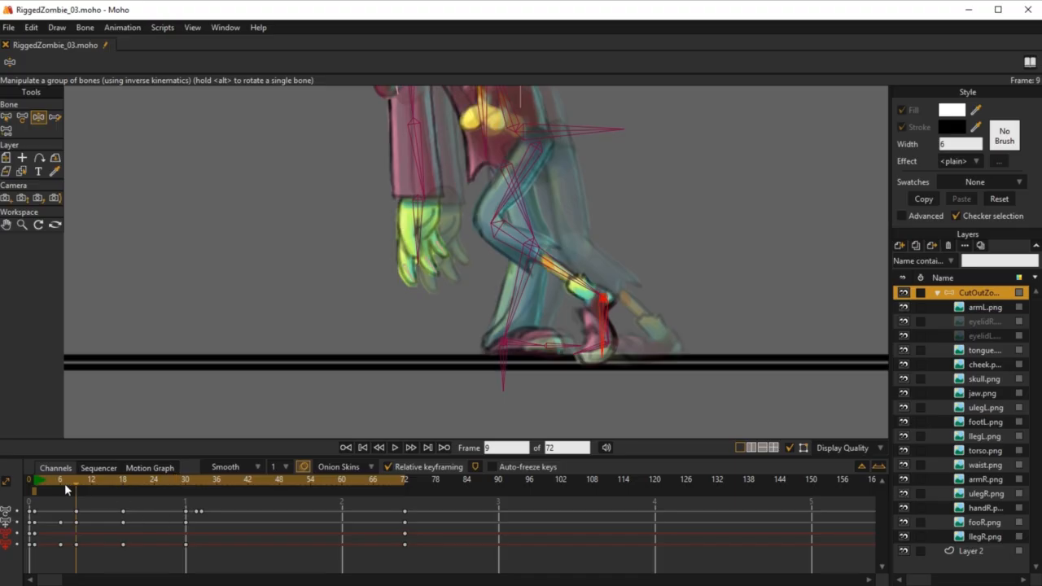
mouse_move(64, 483)
mouse_down()
mouse_move(83, 488)
mouse_move(42, 483)
mouse_move(76, 495)
mouse_up()
mouse_move(584, 287)
mouse_down()
mouse_move(580, 295)
mouse_move(571, 285)
mouse_up()
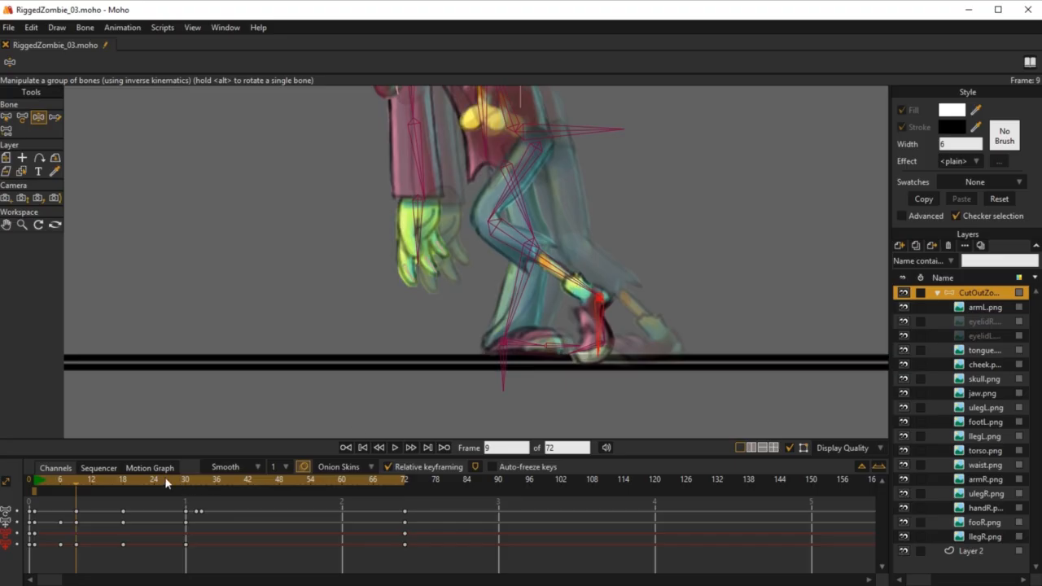
Rotate the lifted foot at frame 18 so its toe hangs downward, and review the motion from frame 1
drag(61, 486, 123, 505)
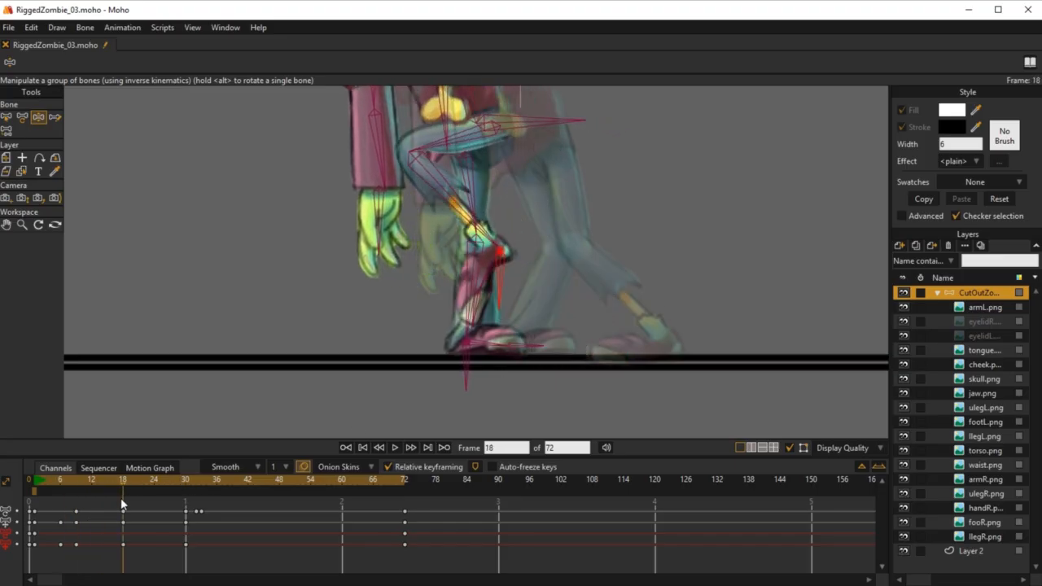
drag(486, 273, 502, 312)
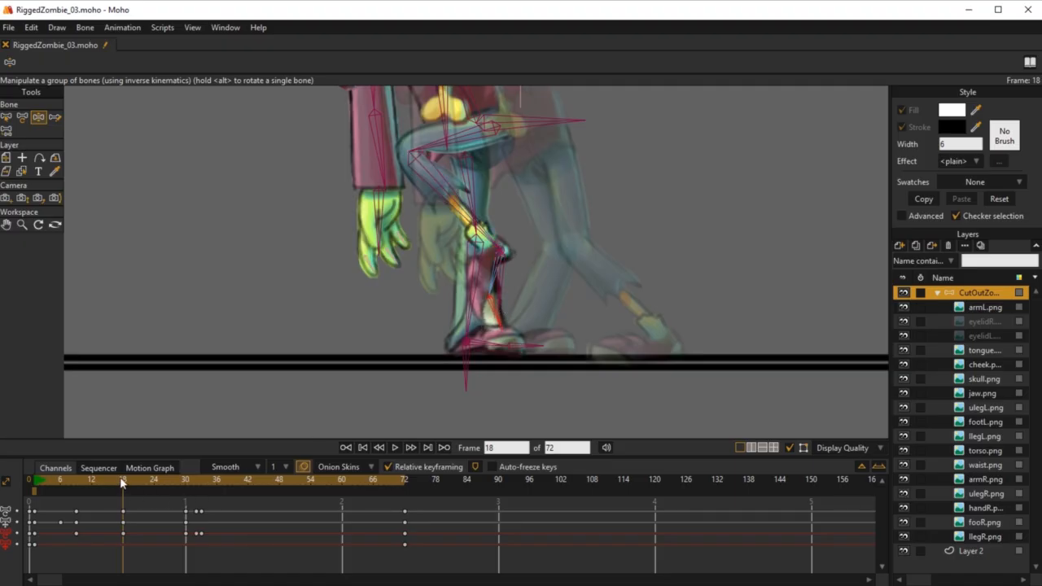
drag(122, 482, 35, 493)
key(space)
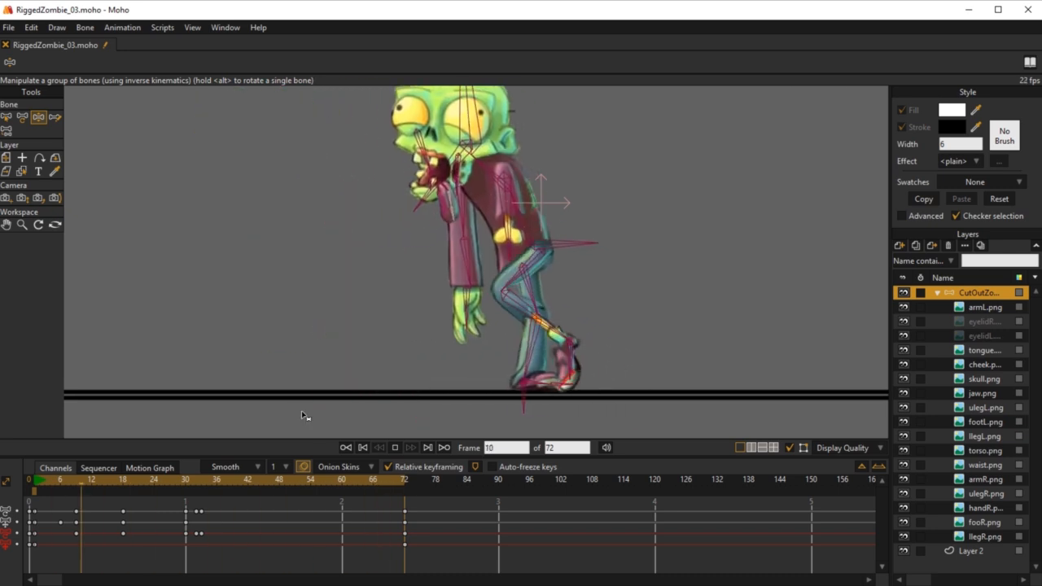
click(35, 486)
drag(34, 483, 125, 583)
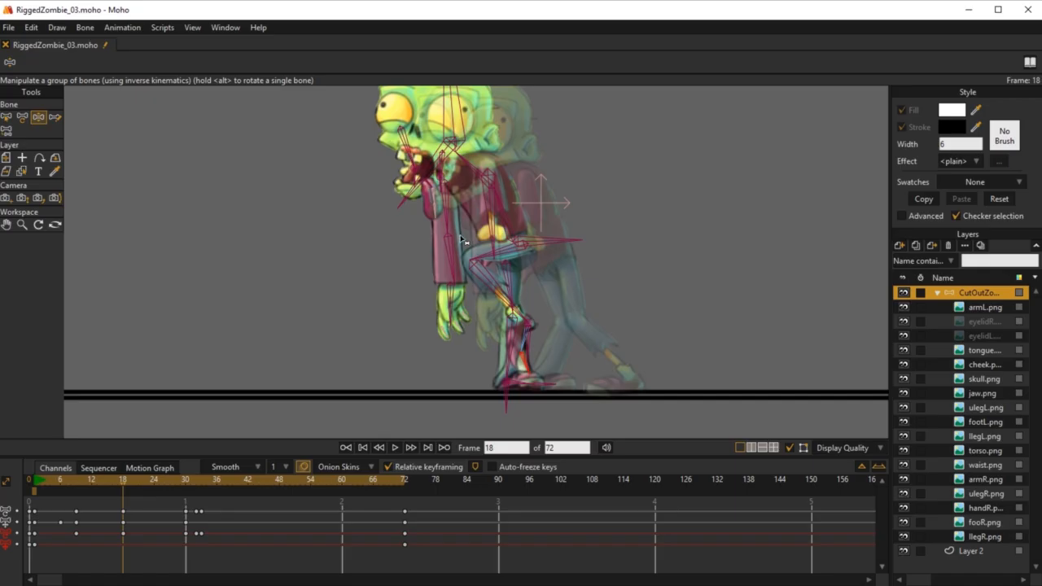
Shift the main bone and the planted foot's target backward together at frame 18, with the main bone at about X 0.01
key(b)
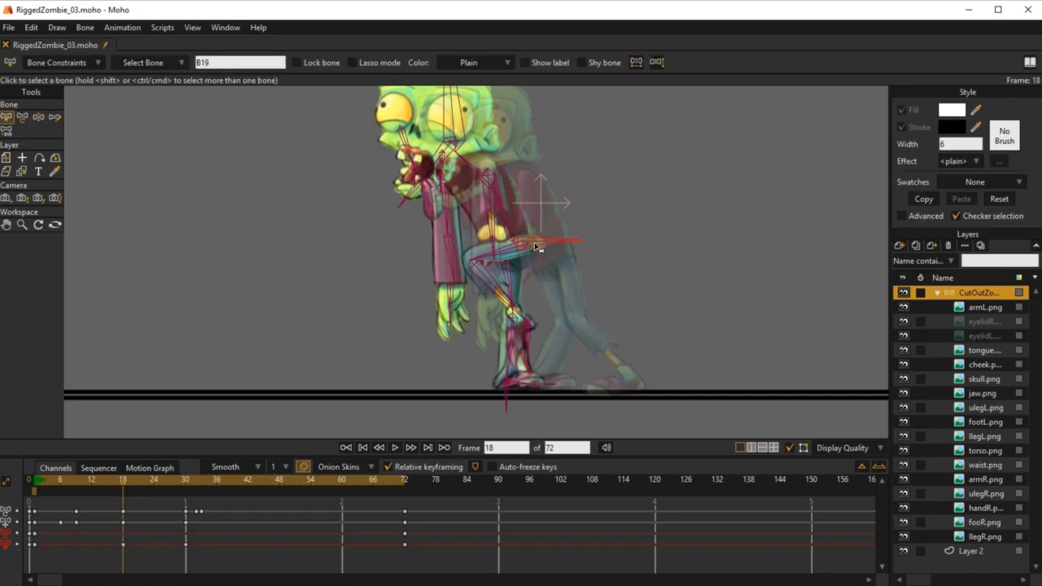
key(t)
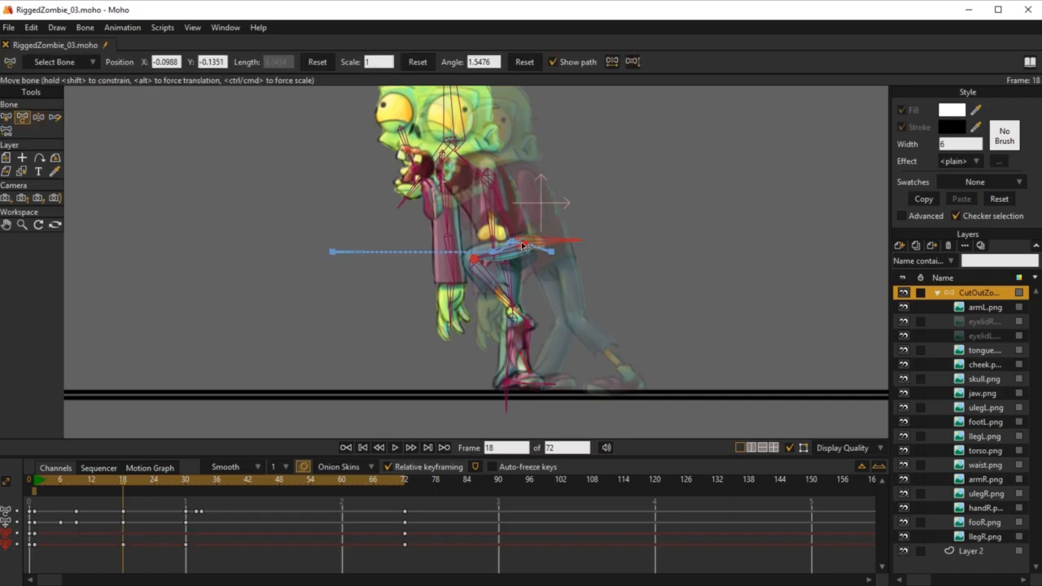
scroll(542, 244, up, 2)
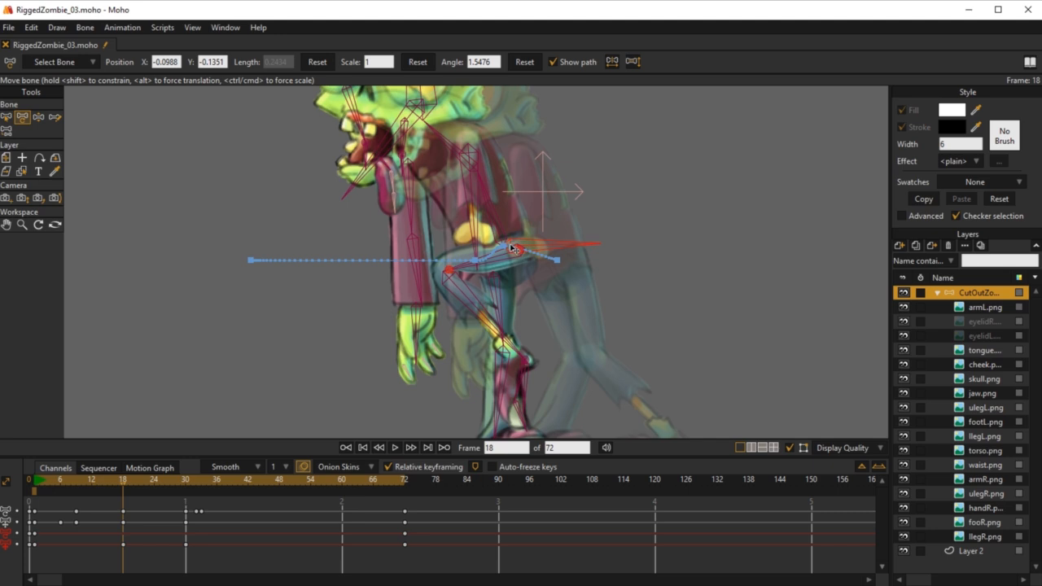
drag(514, 248, 513, 188)
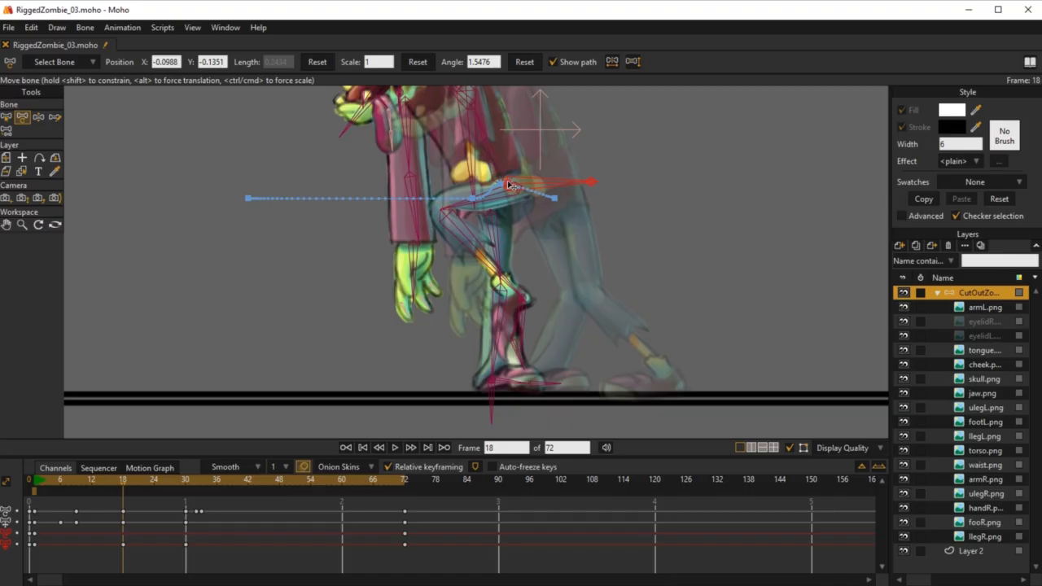
drag(509, 185, 561, 236)
key(b)
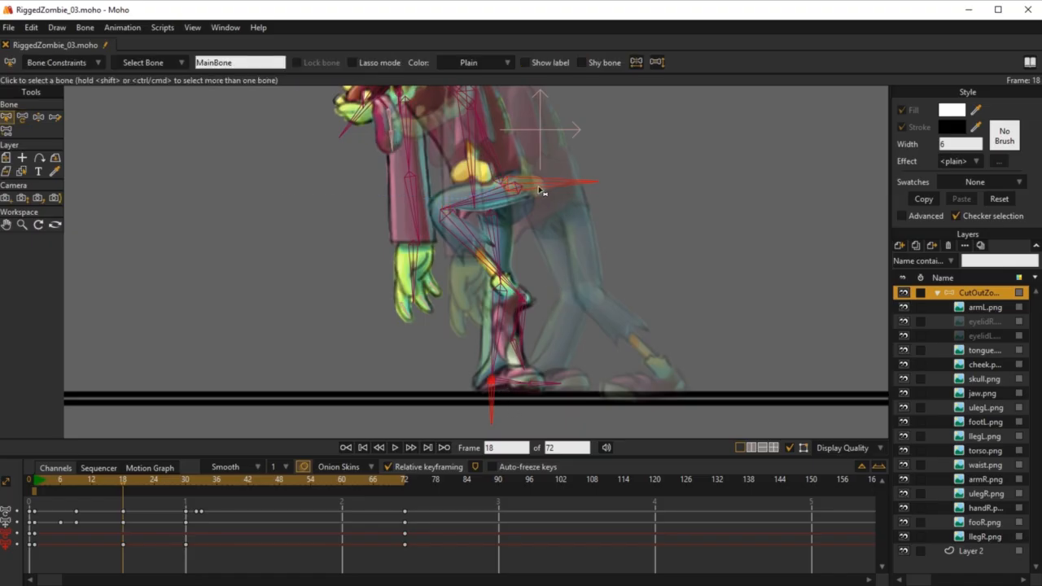
key(t)
drag(495, 389, 538, 398)
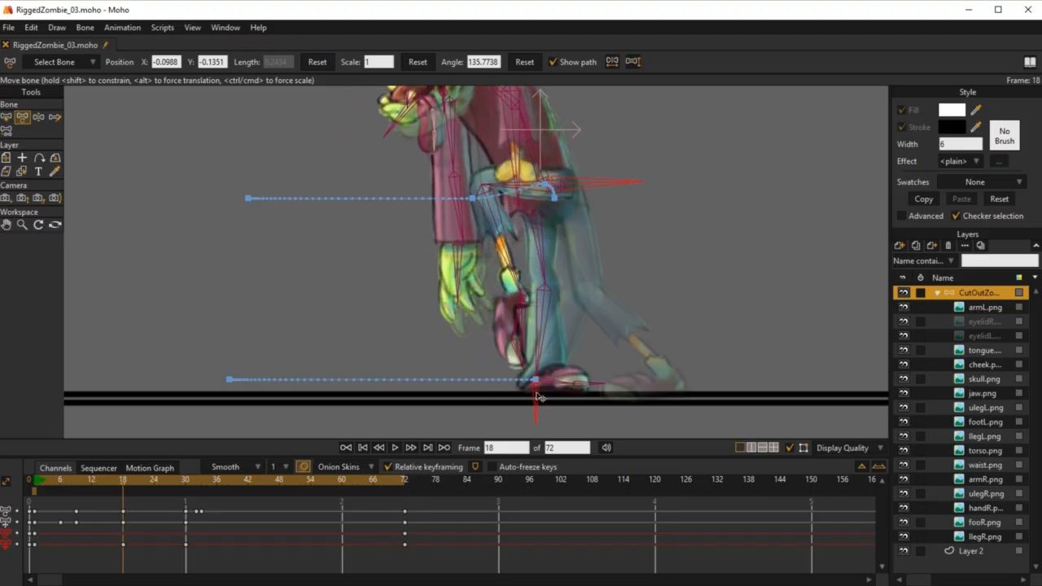
scroll(592, 284, down, 3)
drag(592, 286, 583, 308)
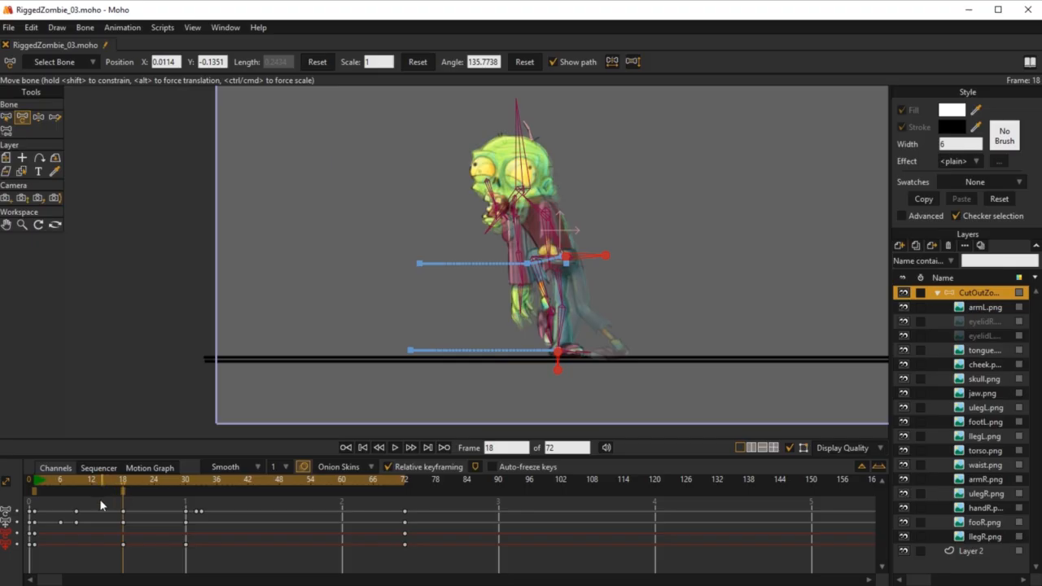
Play back the walk from frame 1, and delete the main bone's position keyframe at frame 18
click(35, 483)
key(space)
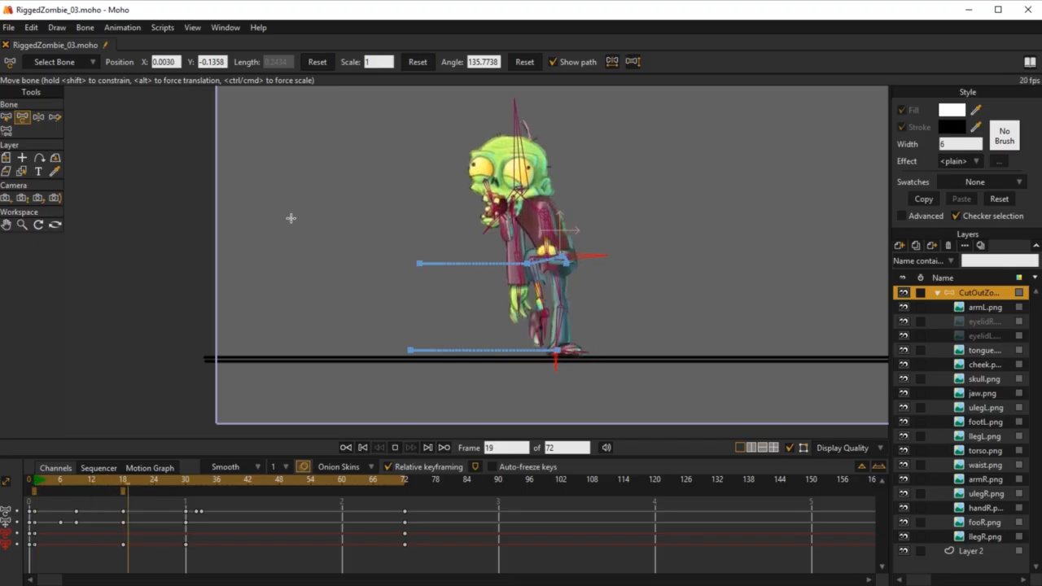
key(space)
drag(35, 485, 126, 526)
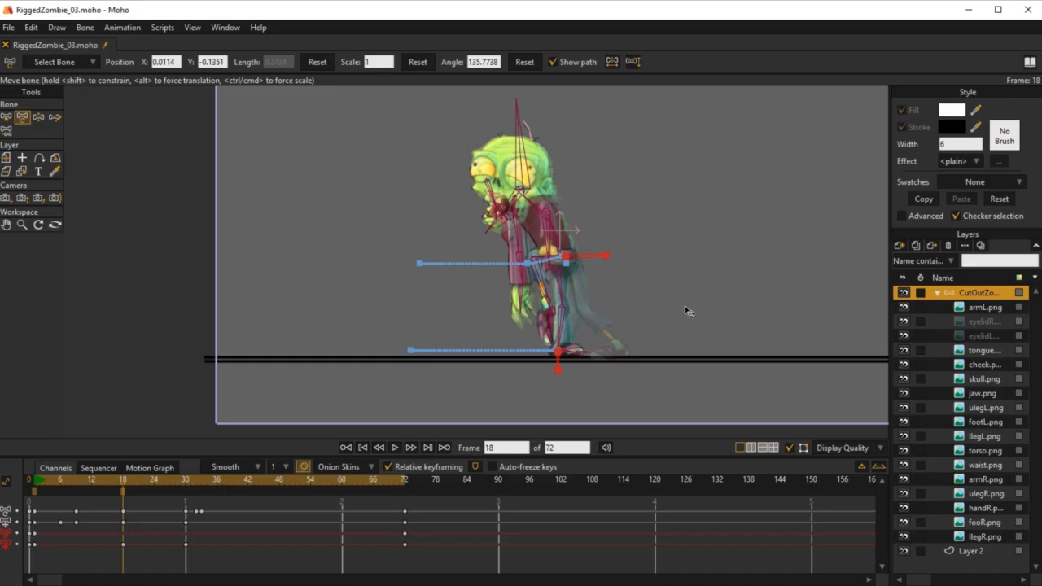
scroll(587, 275, up, 1)
key(b)
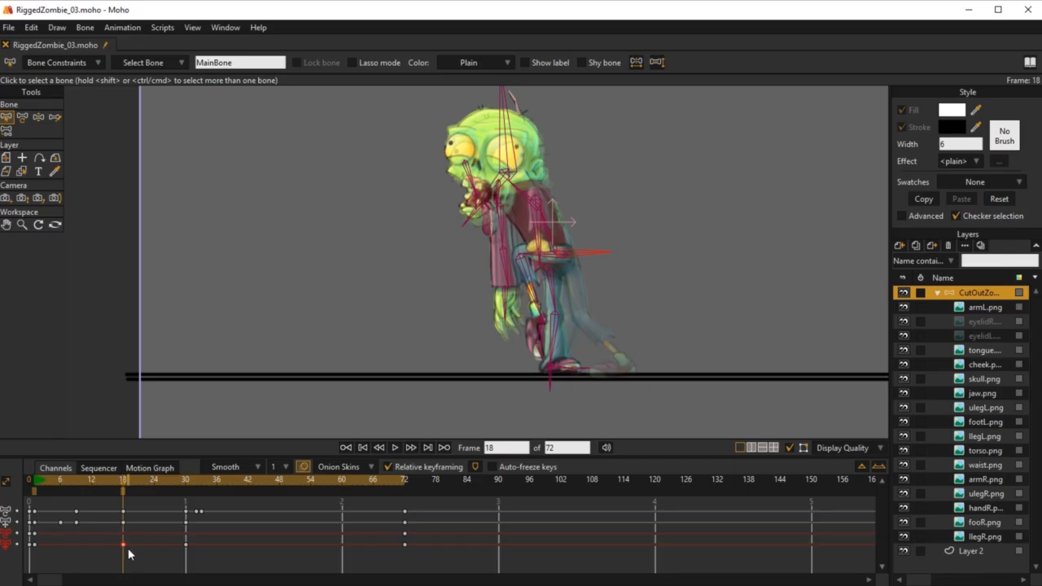
key(Delete)
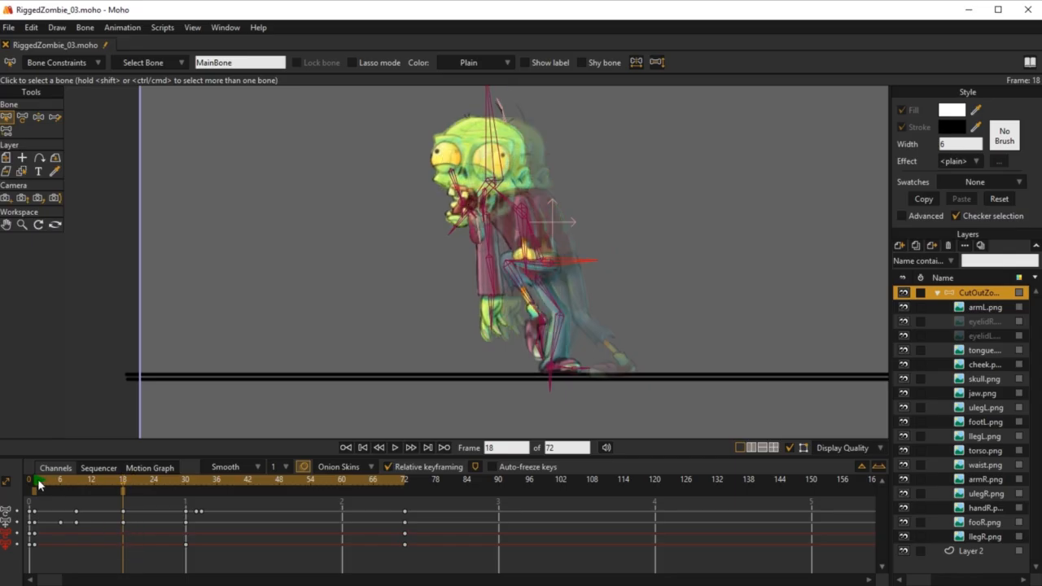
Try to raise the main bone alone at frame 18 to about Y -0.10
drag(38, 479, 123, 515)
key(t)
scroll(558, 264, up, 2)
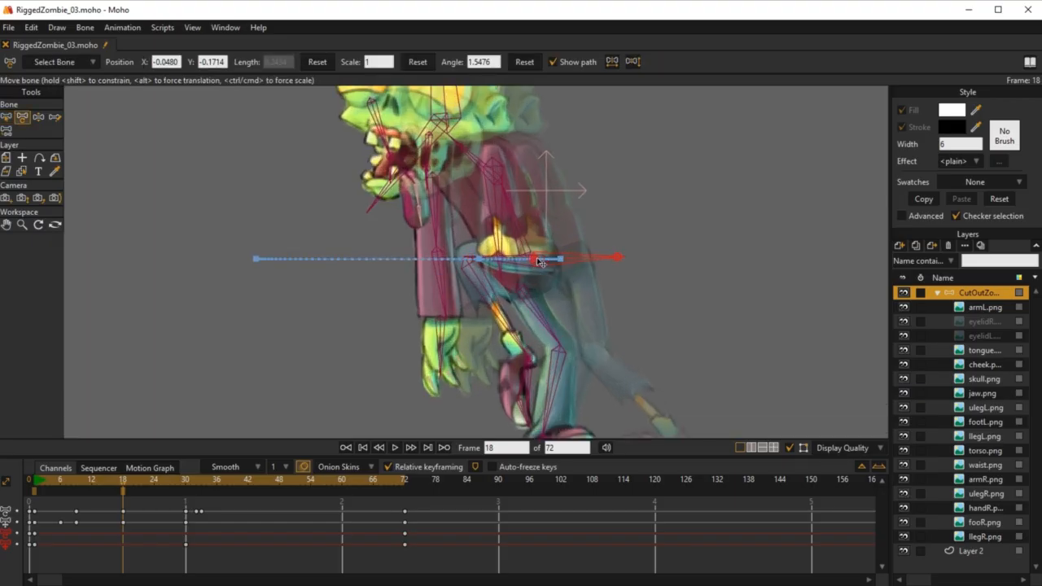
drag(538, 262, 543, 231)
scroll(560, 288, down, 3)
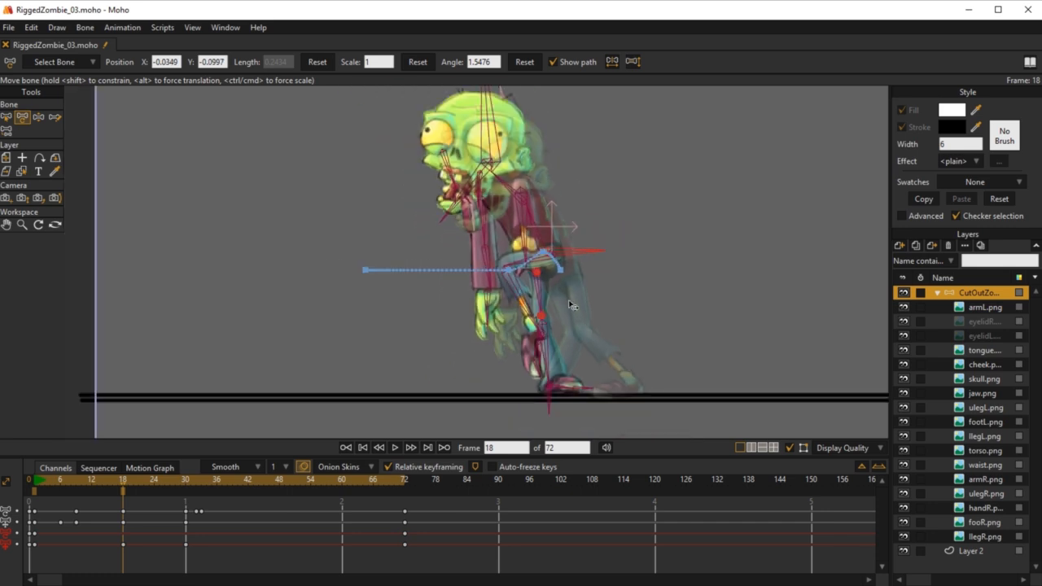
key(ctrl+z)
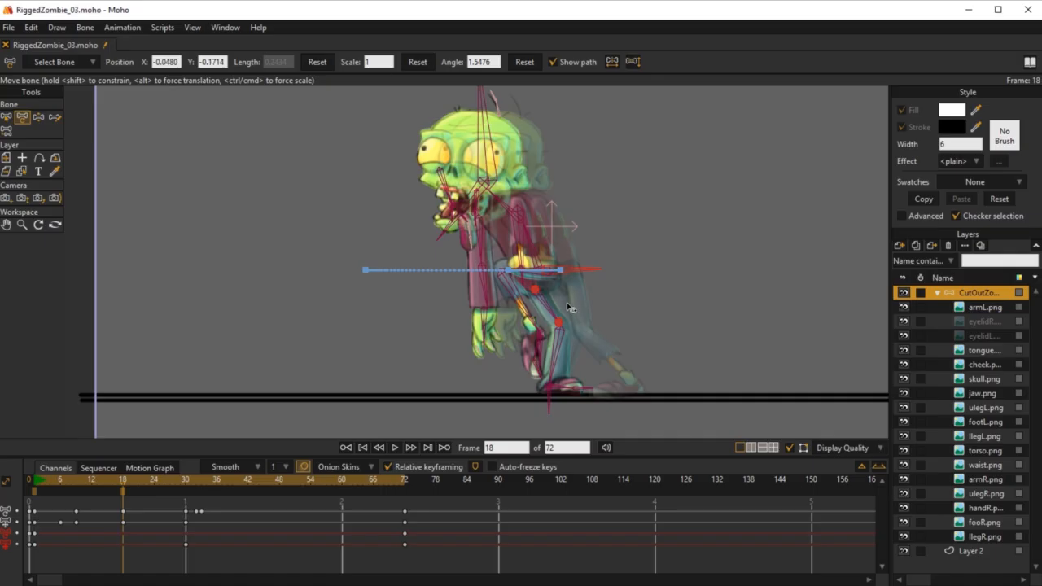
Raise the main bone and the lifted foot's target together at frame 18, with the main bone at about Y -0.12, and play the walk
key(z)
scroll(562, 318, up, 3)
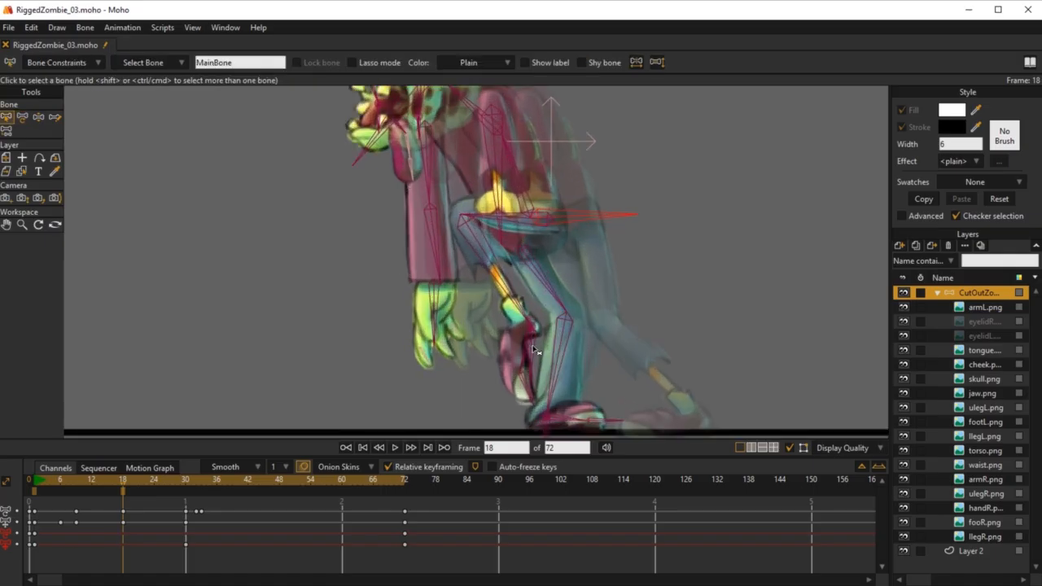
click(535, 350)
click(571, 218)
key(t)
drag(544, 220, 540, 196)
scroll(563, 270, down, 4)
drag(569, 320, 569, 359)
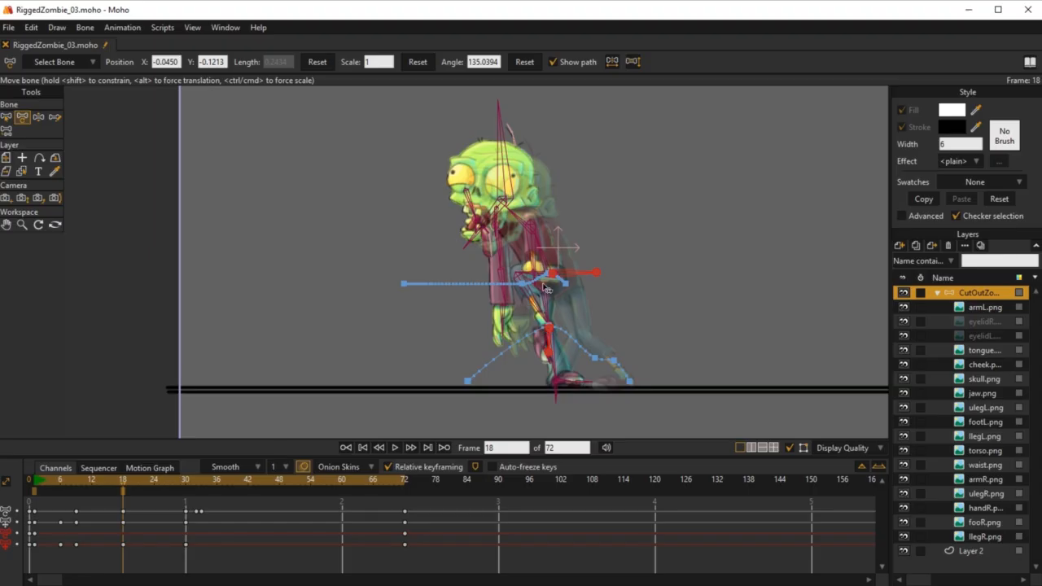
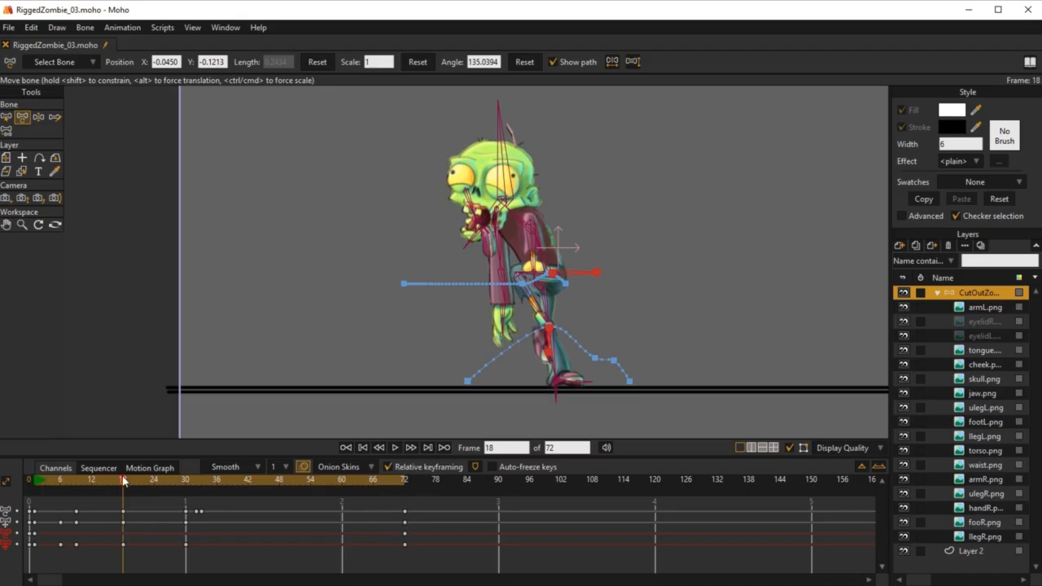
click(35, 481)
key(space)
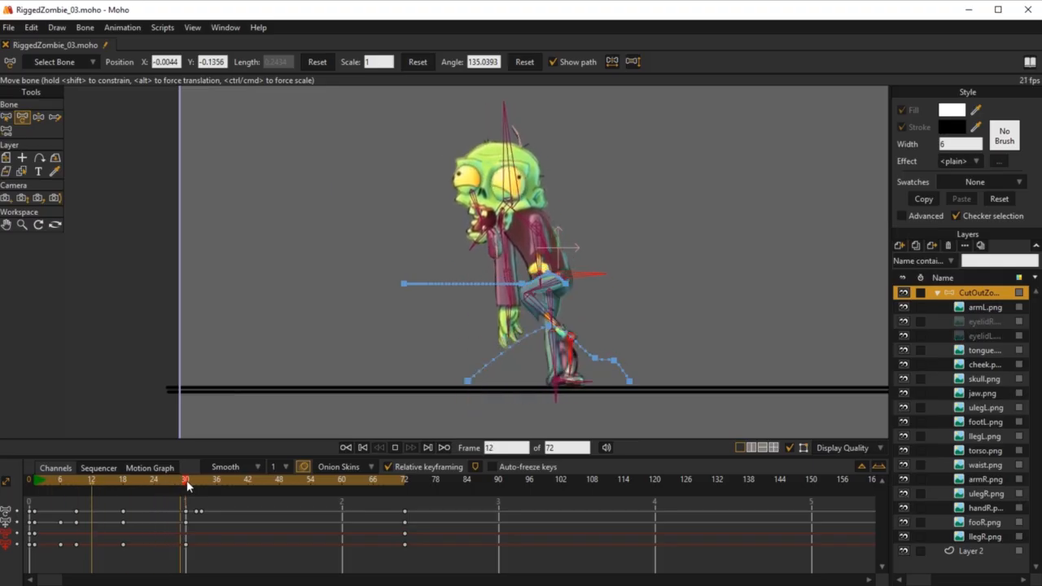
Rotate the lower and upper torso bones backward at frame 30 so the zombie stands more upright
drag(55, 482, 186, 537)
key(z)
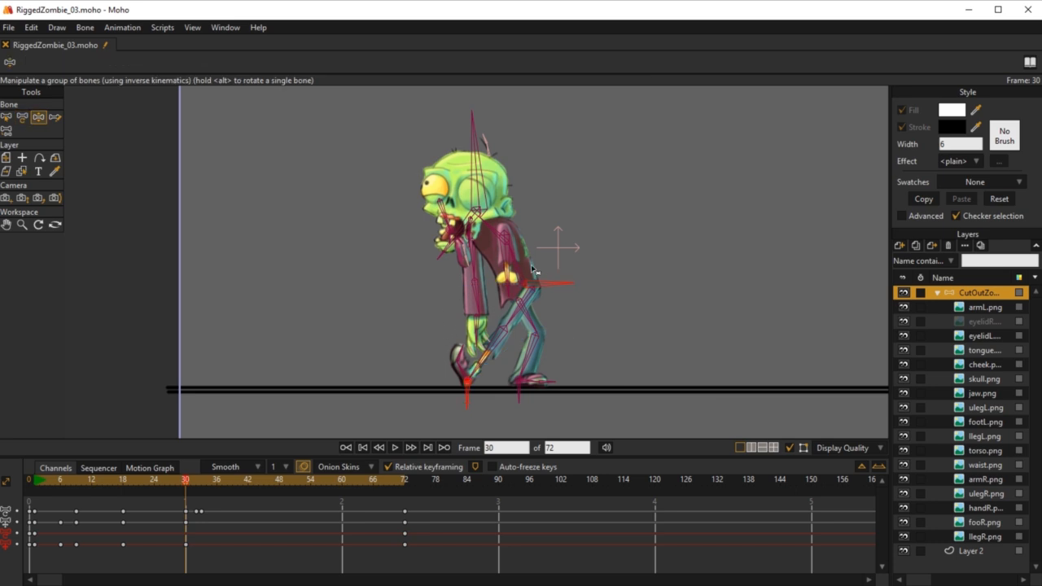
drag(514, 265, 529, 264)
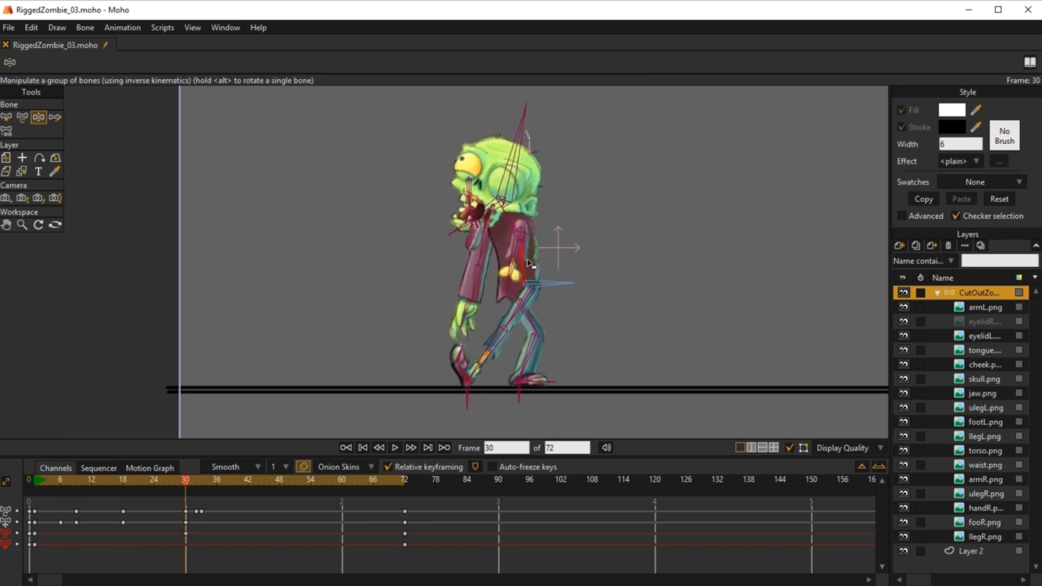
drag(508, 220, 514, 218)
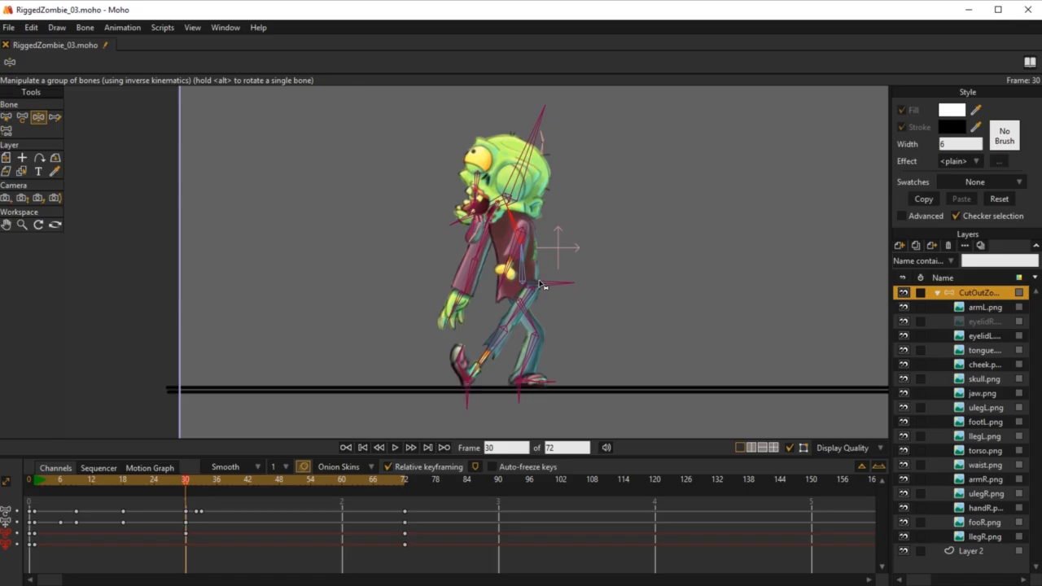
Examine the torso motion across the cycle by scrubbing and playing from frame 1, with the frame 72 keyframes selected
click(34, 478)
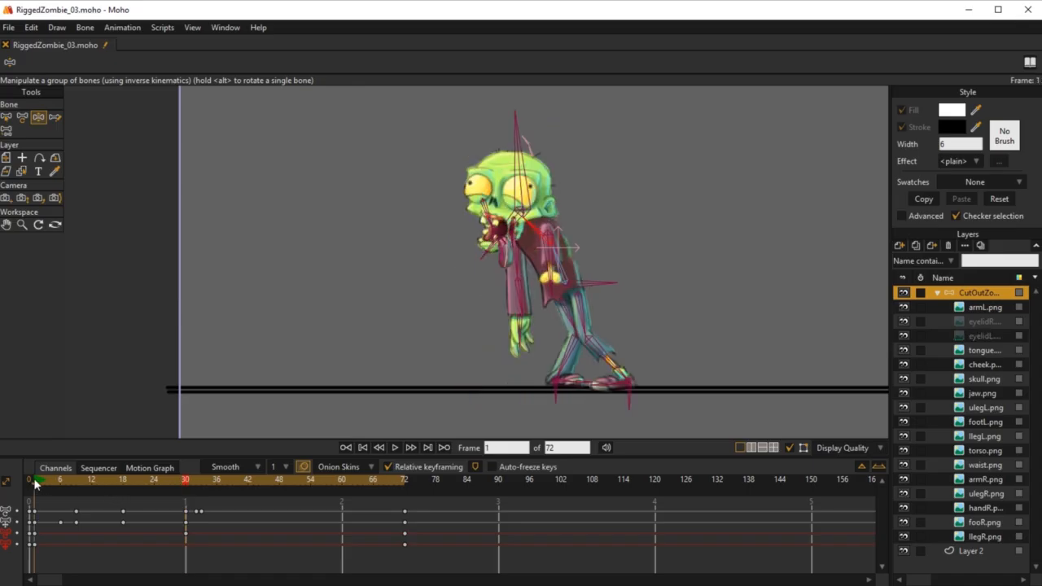
drag(34, 478, 347, 558)
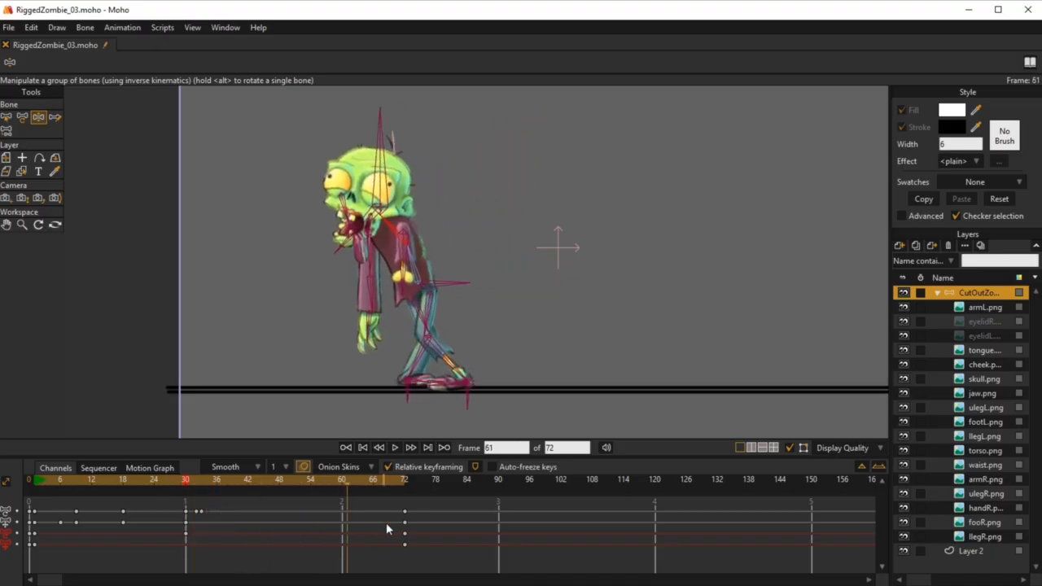
drag(386, 508, 434, 568)
mouse_move(405, 522)
mouse_down()
mouse_move(280, 522)
mouse_move(406, 524)
mouse_up()
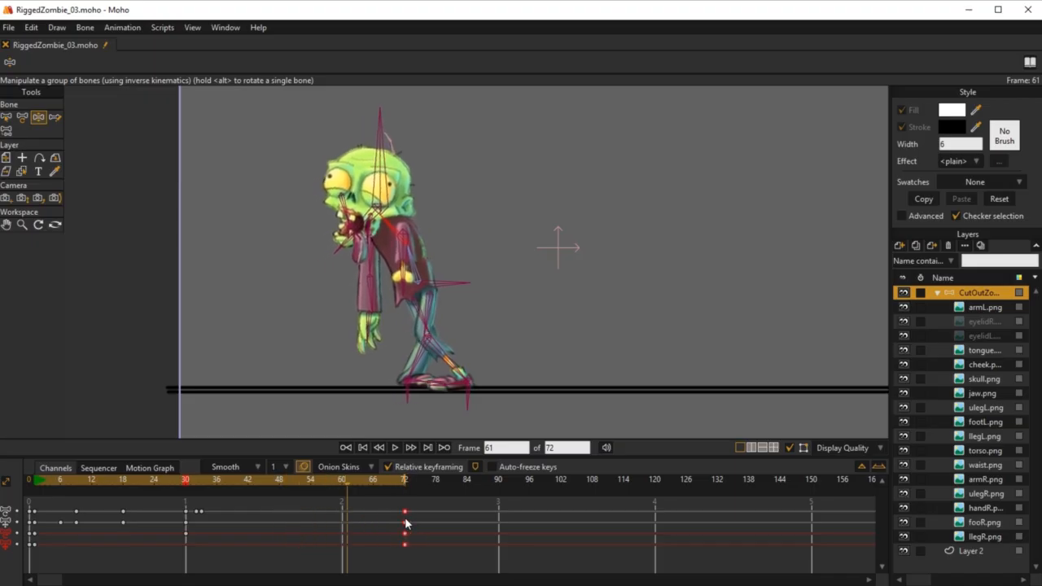
click(34, 479)
key(space)
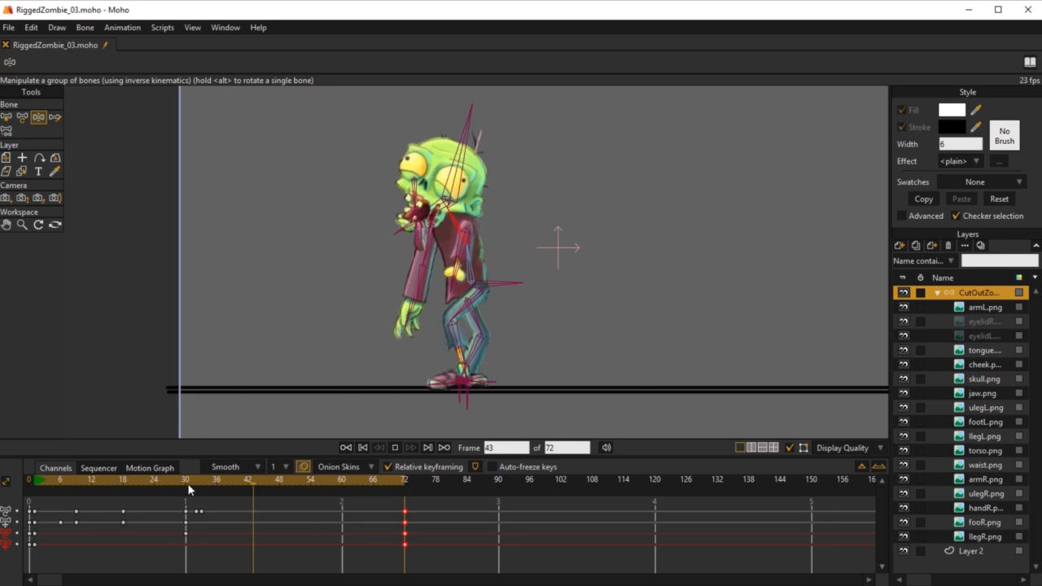
key(space)
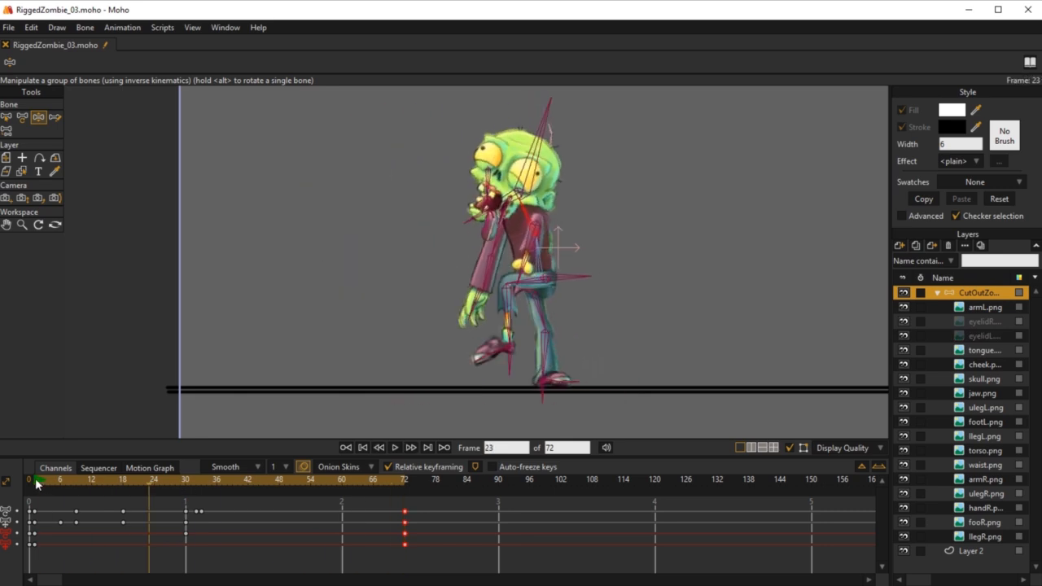
drag(36, 480, 186, 499)
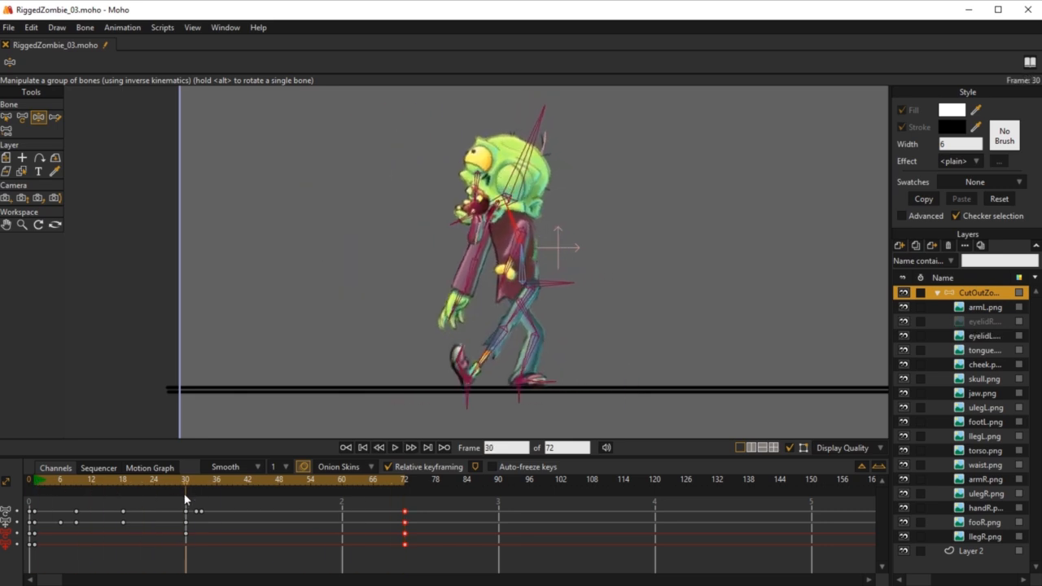
With frame 1 as onion skin, move the trailing foot's target back to about X 0.00 at frame 30 and scrub through the walk
click(35, 491)
scroll(536, 381, up, 2)
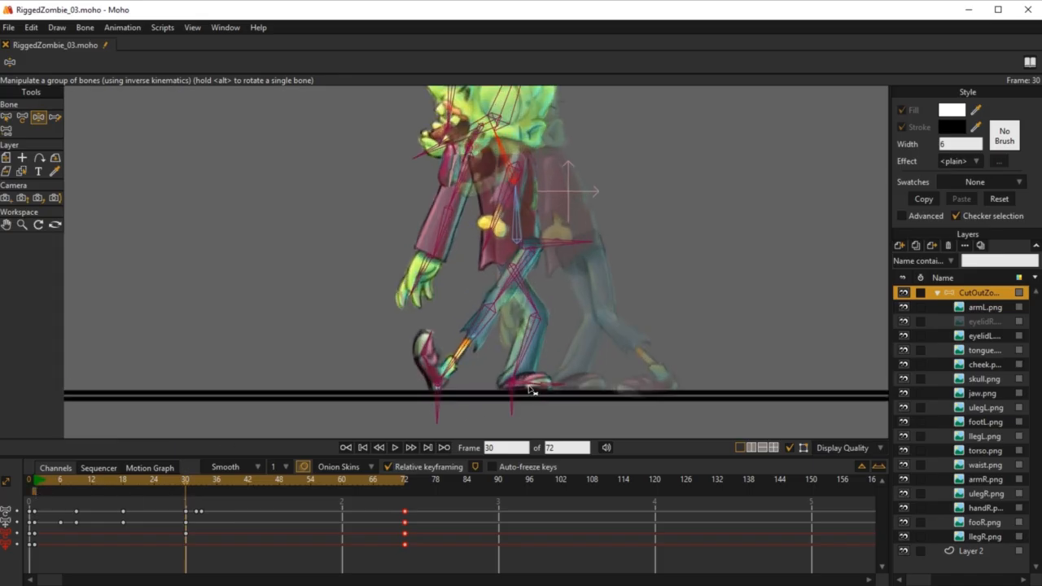
key(b)
click(513, 398)
key(t)
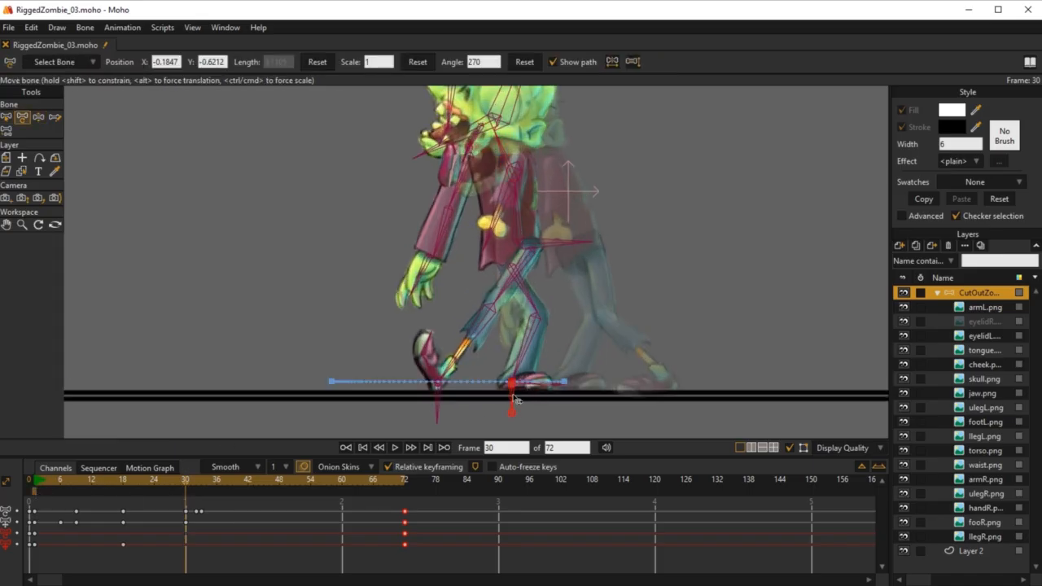
drag(515, 390, 570, 392)
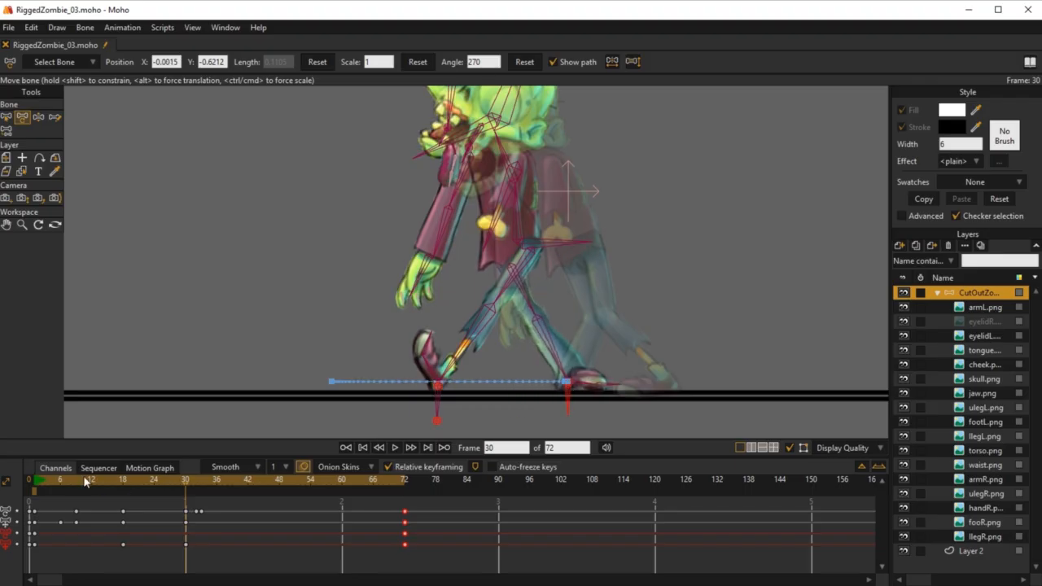
drag(36, 483, 407, 562)
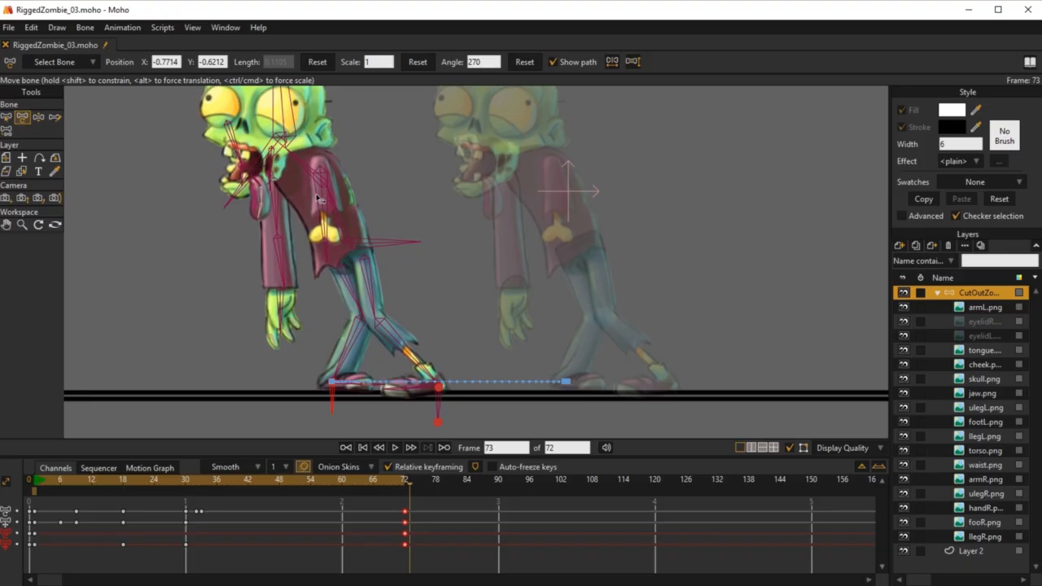
Turn off the onion skin and play the whole walk from frame 1 to check the dragging foot
scroll(359, 245, down, 2)
drag(359, 244, 452, 369)
scroll(451, 347, up, 2)
drag(451, 328, 441, 304)
click(35, 484)
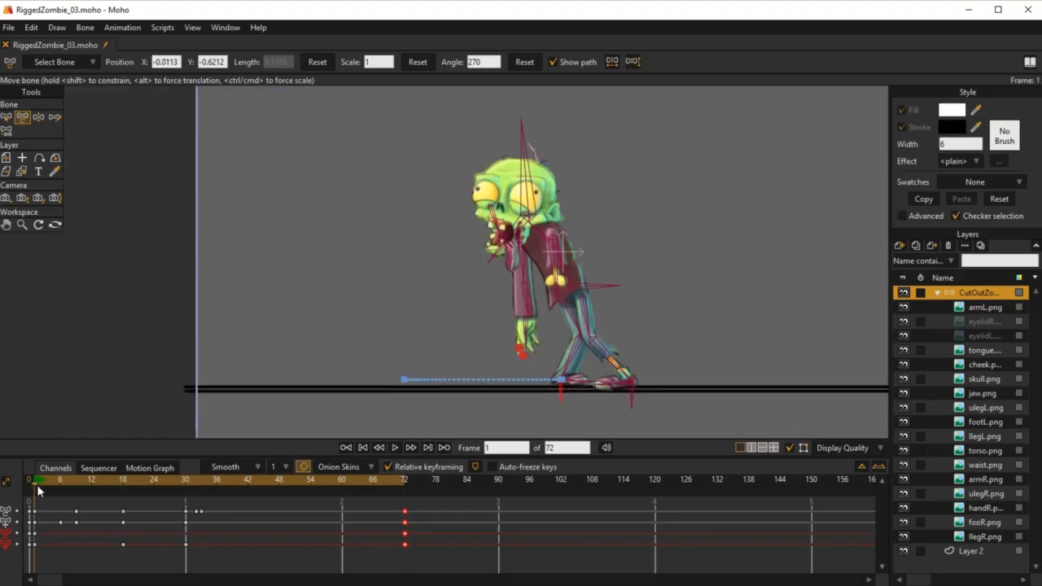
key(space)
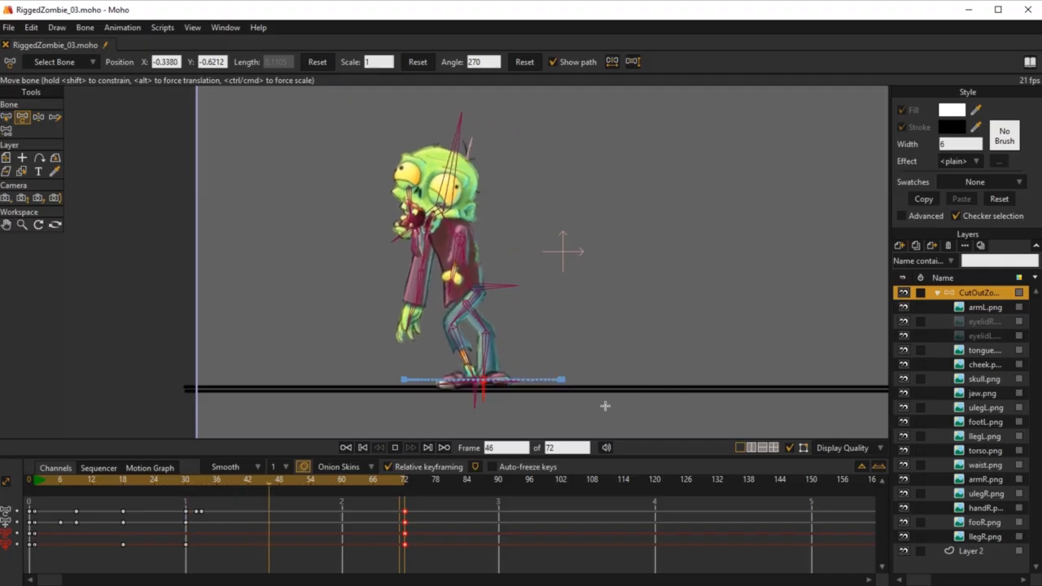
key(space)
Inspect the trailing leg's pose at frame 30, selecting its upper and lower leg bones in turn
drag(35, 484, 187, 515)
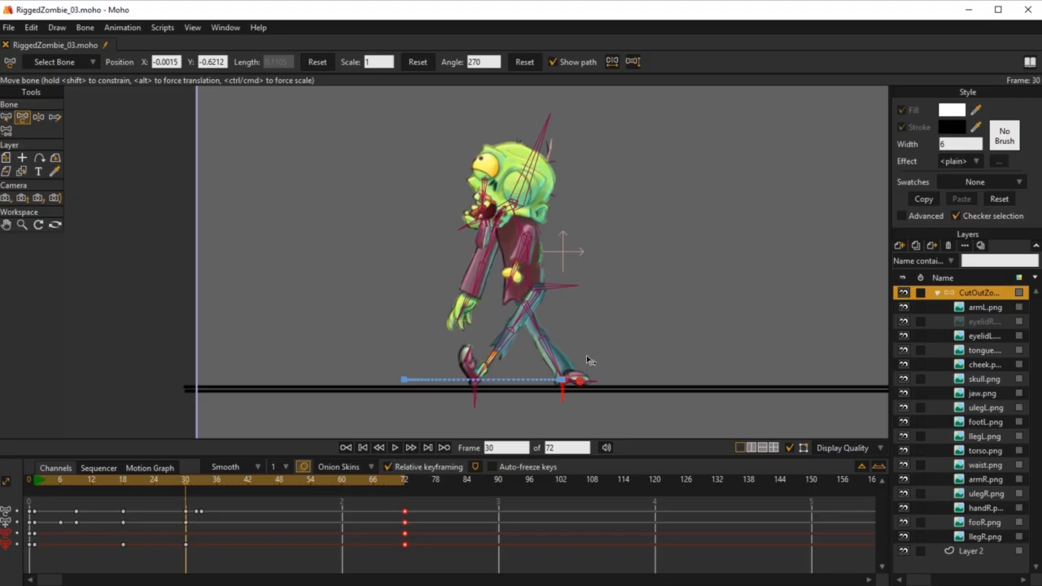
scroll(517, 404, up, 4)
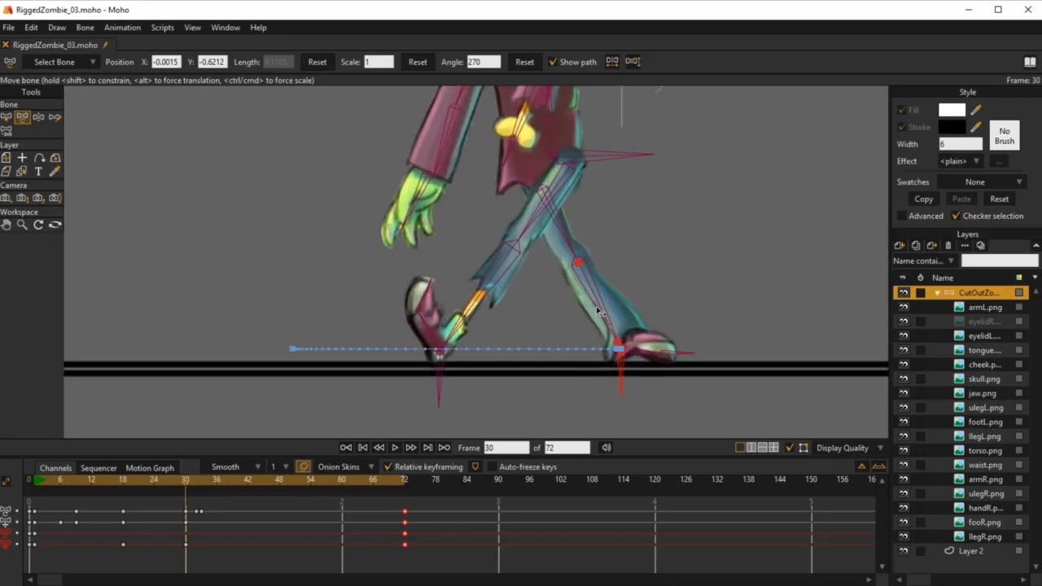
key(z)
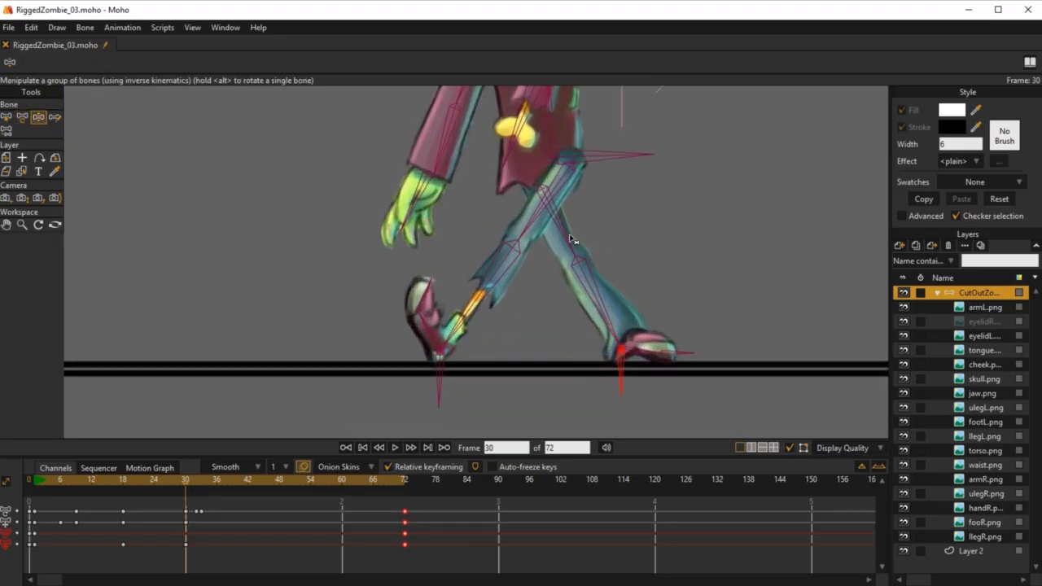
drag(574, 240, 615, 273)
key(b)
click(568, 235)
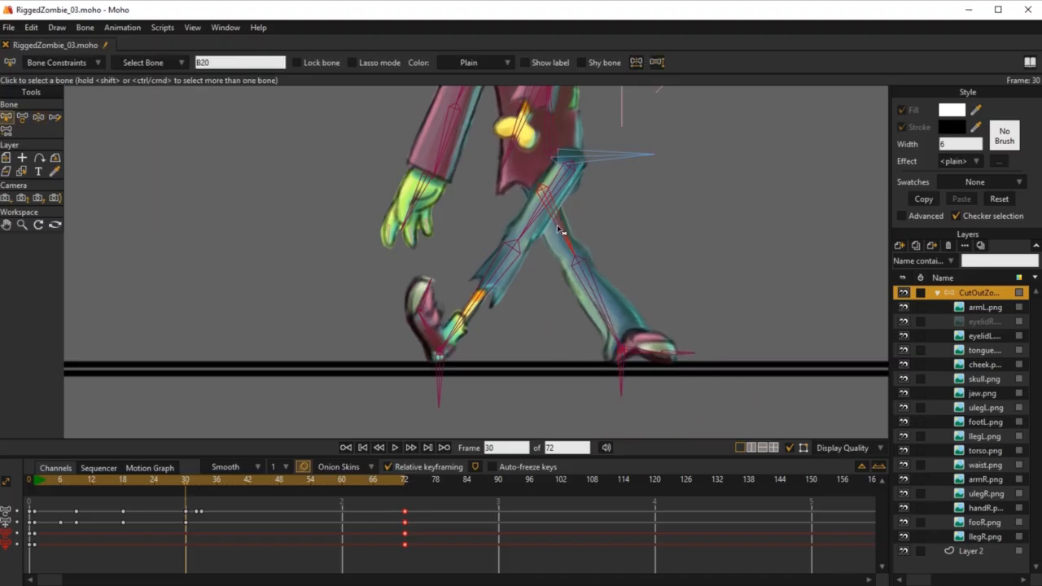
click(599, 277)
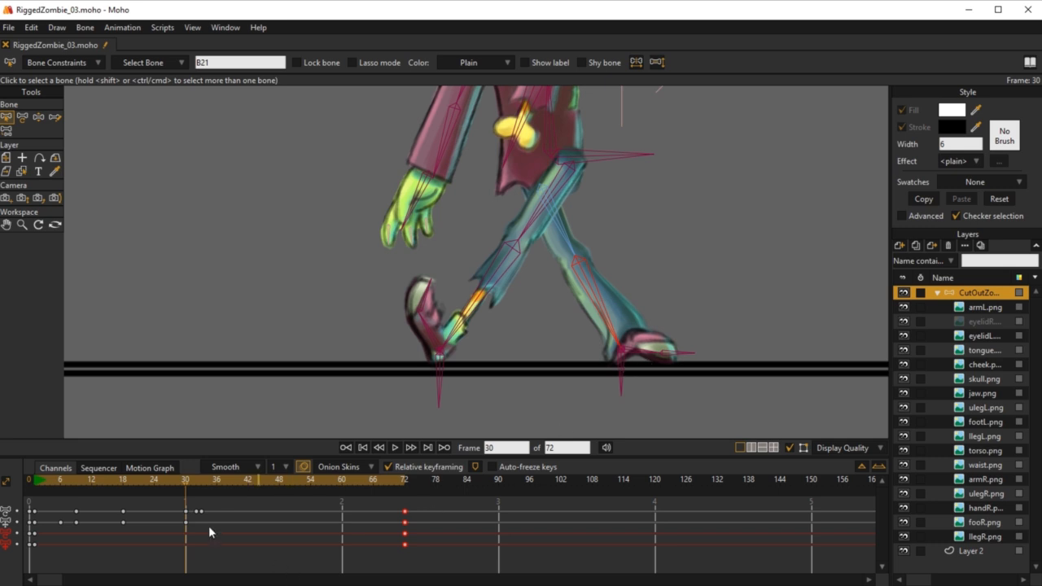
Lower the main bone at frame 47 to about Y -0.21 so the zombie sinks between steps
drag(35, 477, 272, 539)
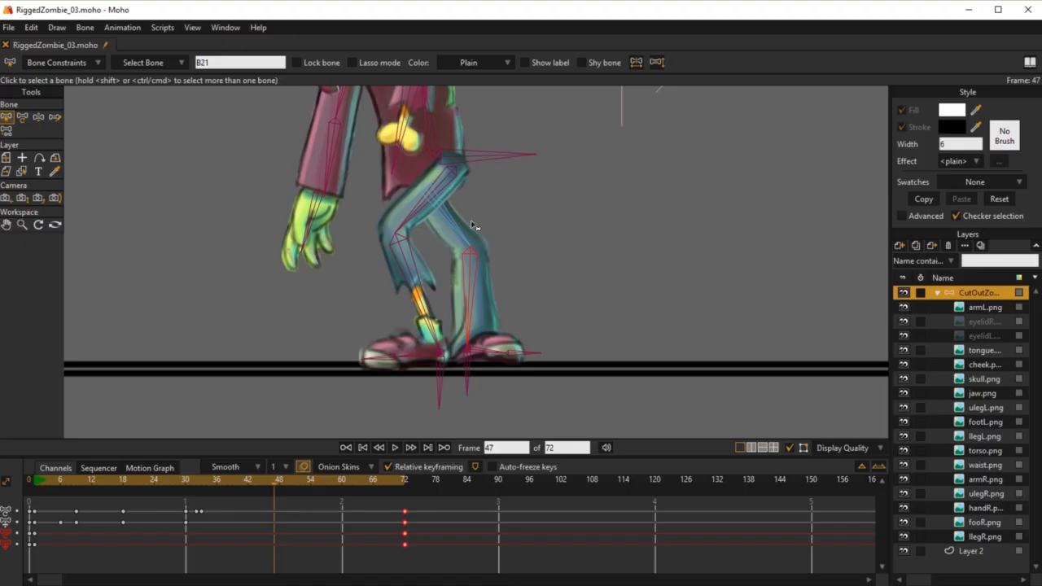
key(t)
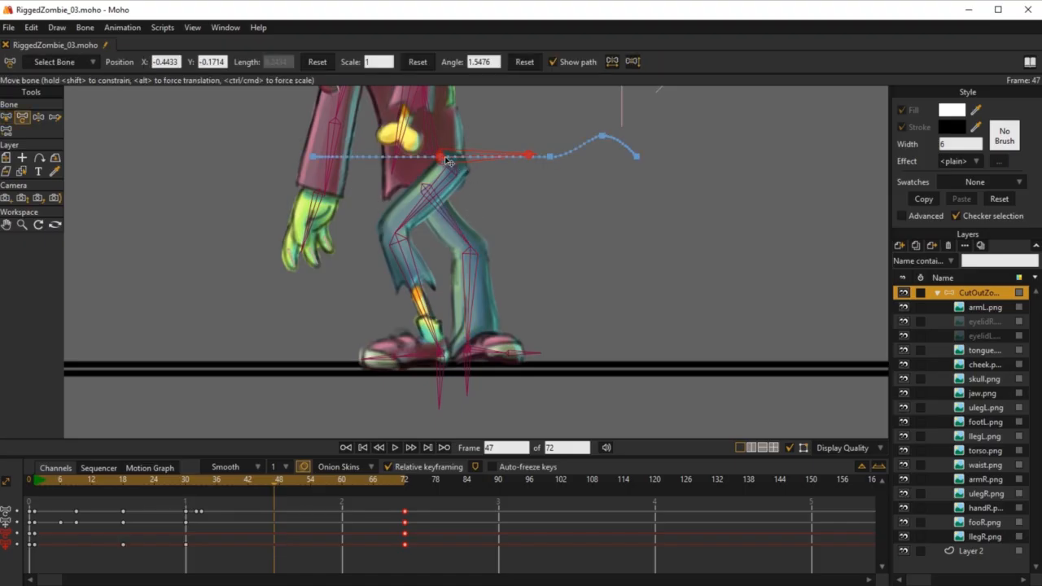
drag(442, 159, 444, 177)
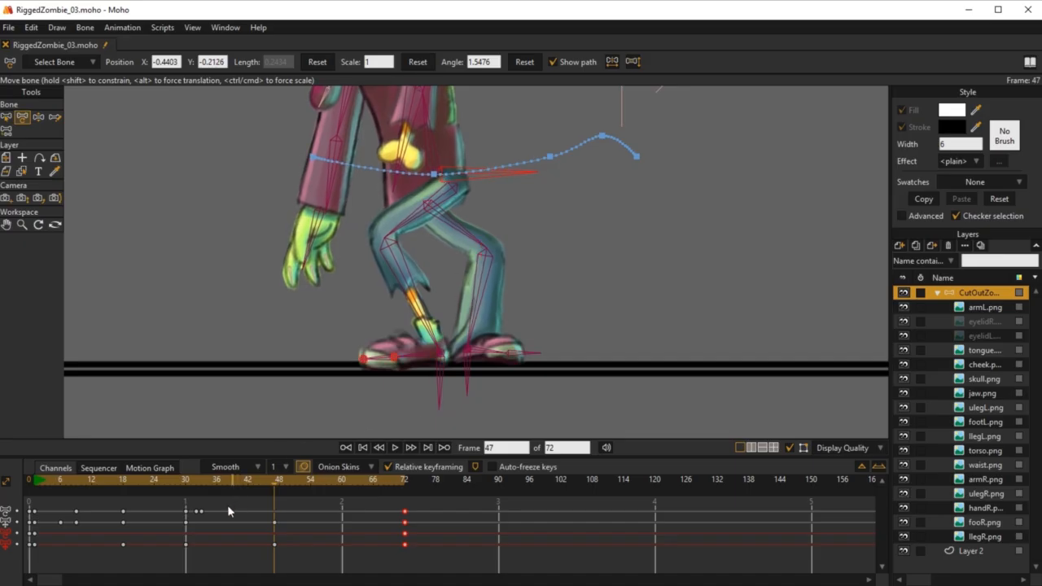
scroll(498, 338, down, 4)
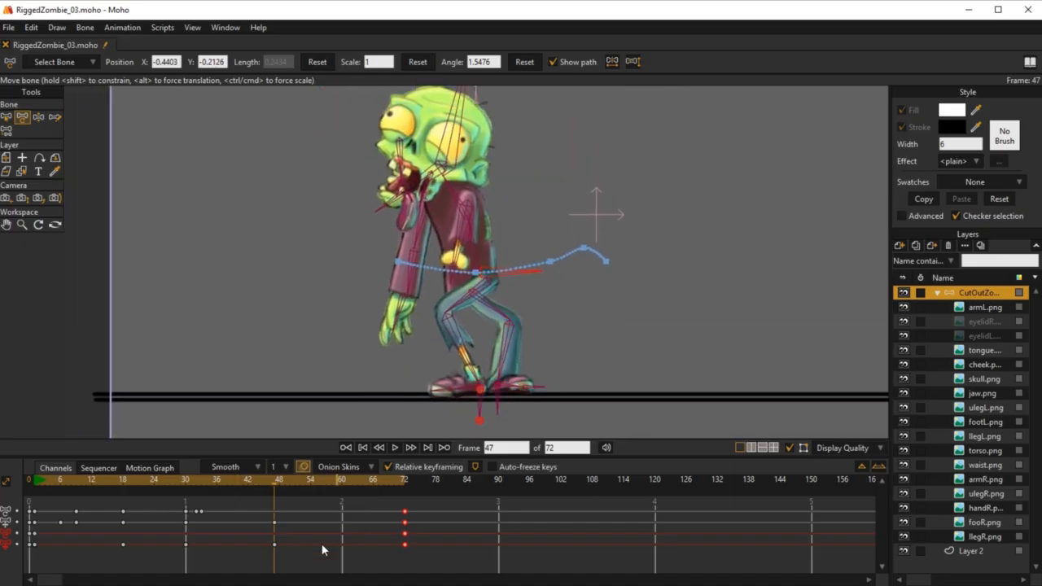
With frame 30 as onion skin, move the trailing foot's target backward at frame 47 and play the walk
click(186, 488)
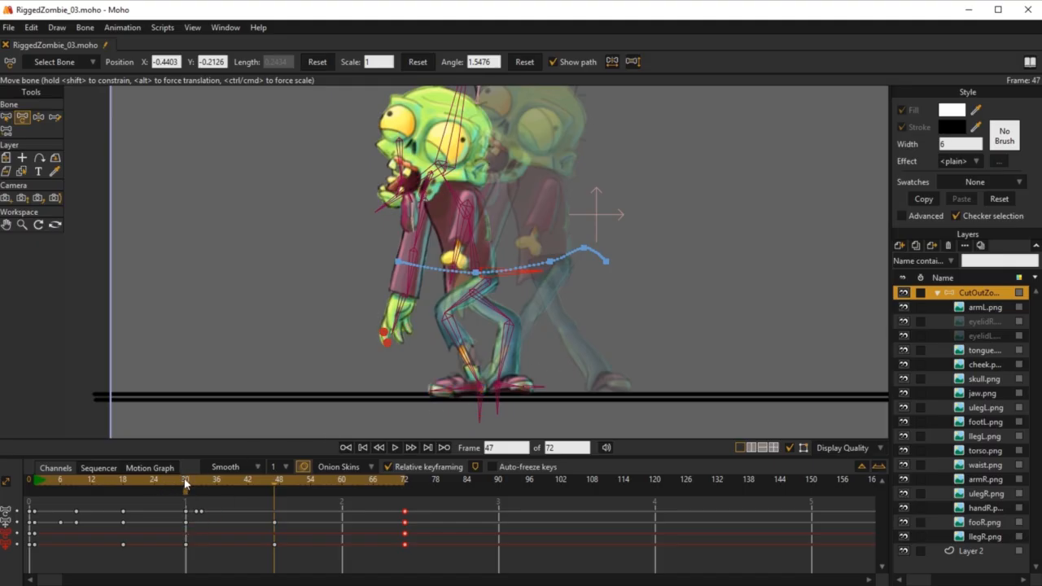
drag(185, 485, 239, 523)
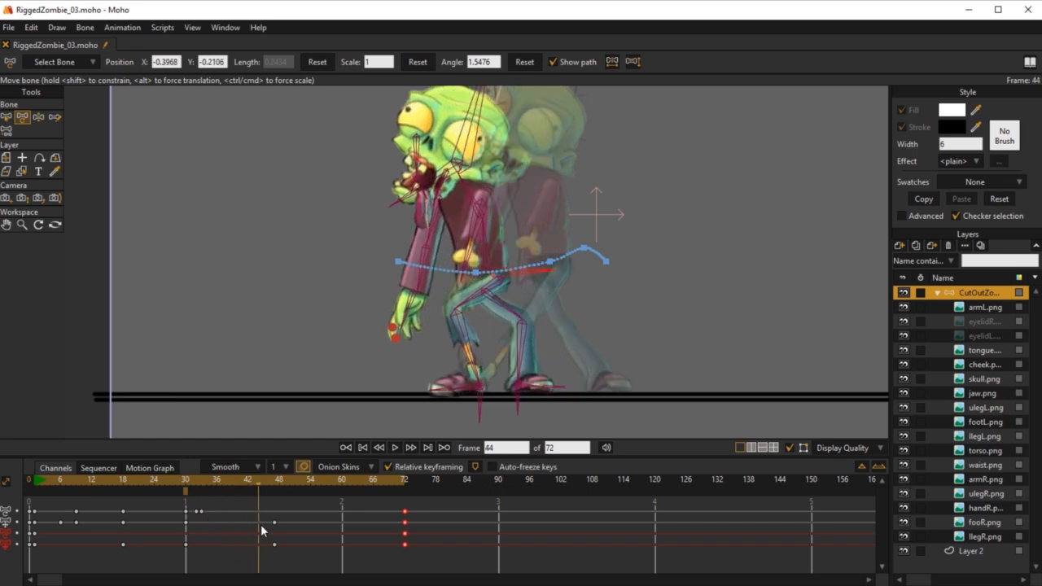
drag(261, 524, 394, 551)
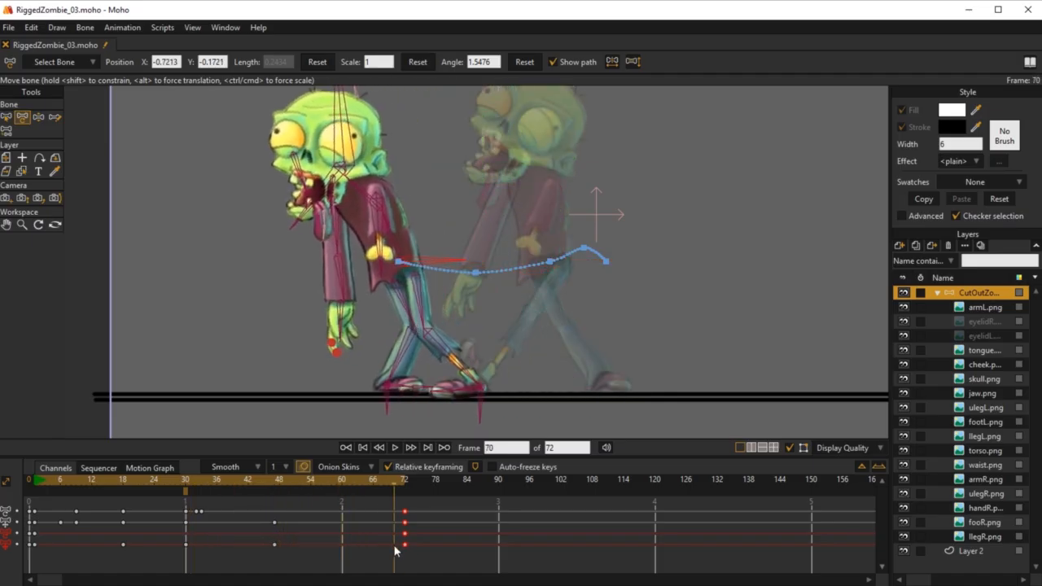
drag(394, 551, 275, 560)
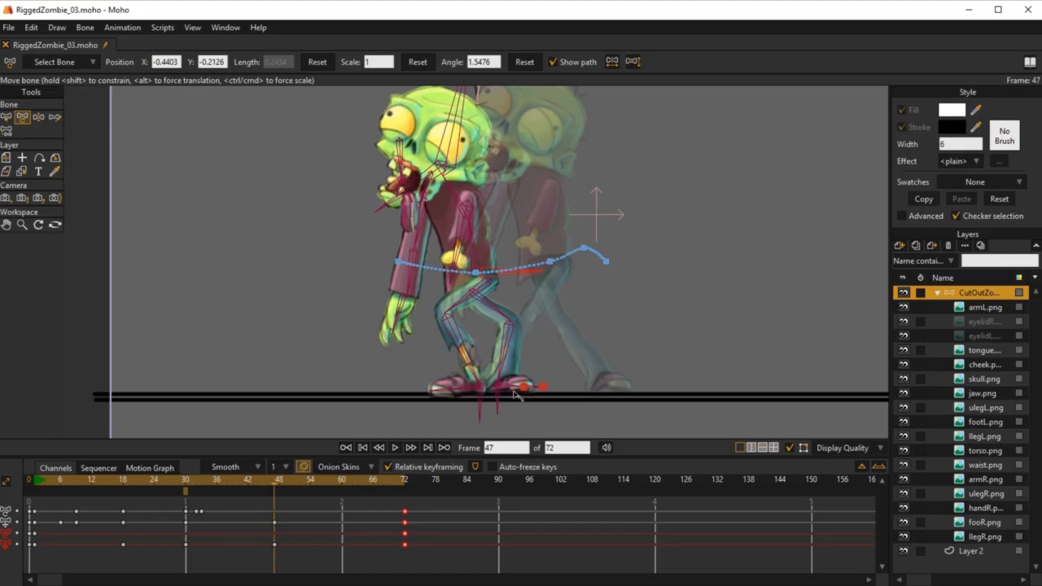
drag(501, 393, 542, 393)
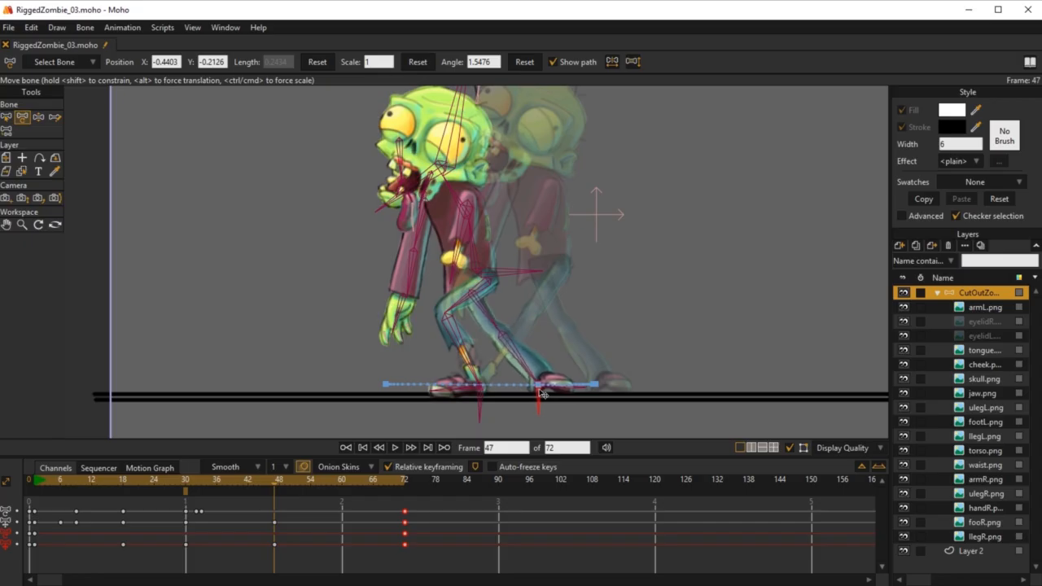
drag(540, 391, 539, 391)
key(space)
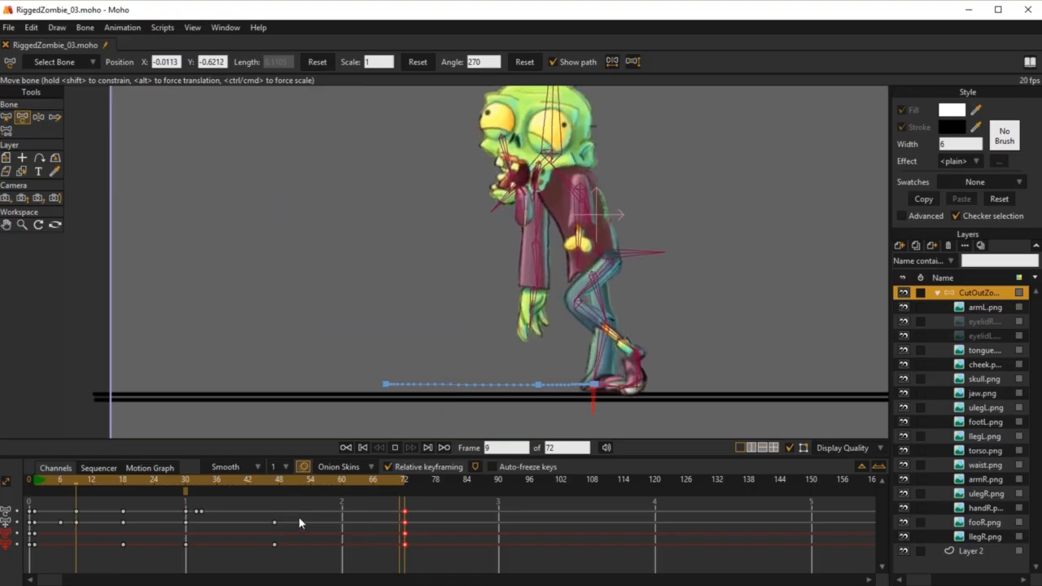
Move the trailing foot's target backward at frame 56 and rotate that foot so its toe lifts off the ground
click(284, 483)
drag(292, 486, 322, 491)
scroll(491, 399, up, 5)
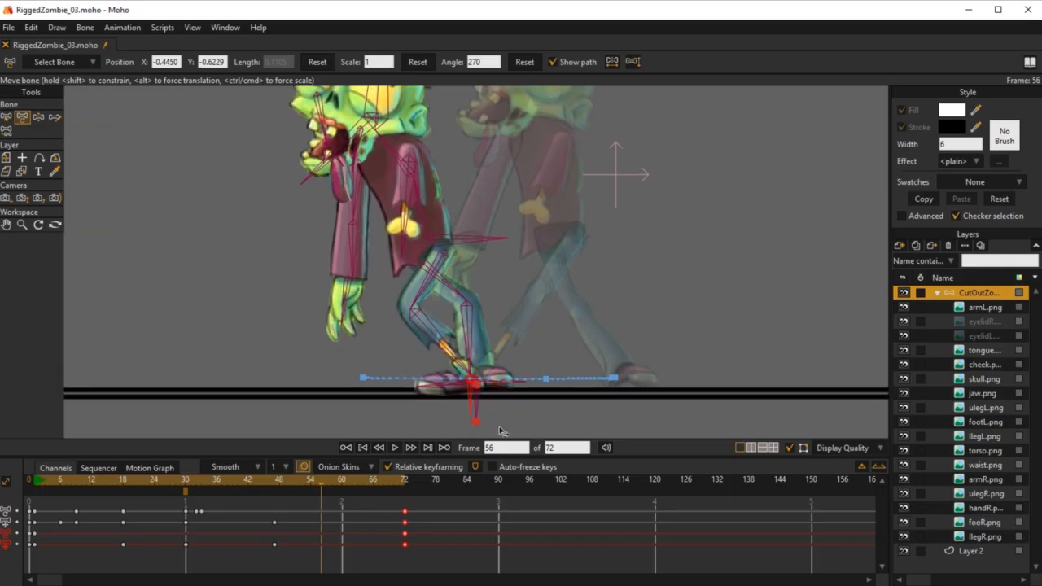
drag(448, 361, 594, 348)
key(z)
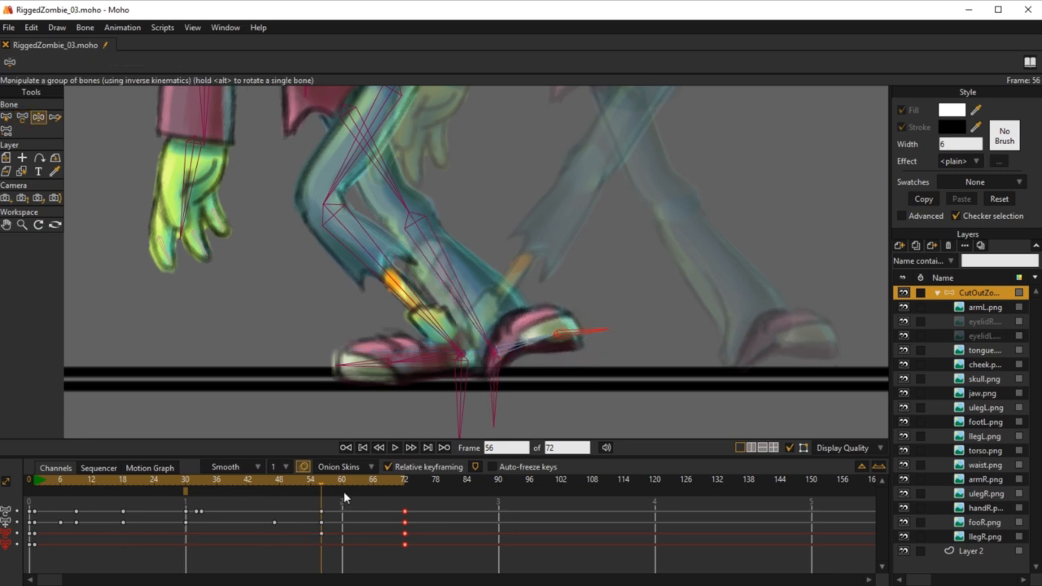
scroll(364, 358, down, 3)
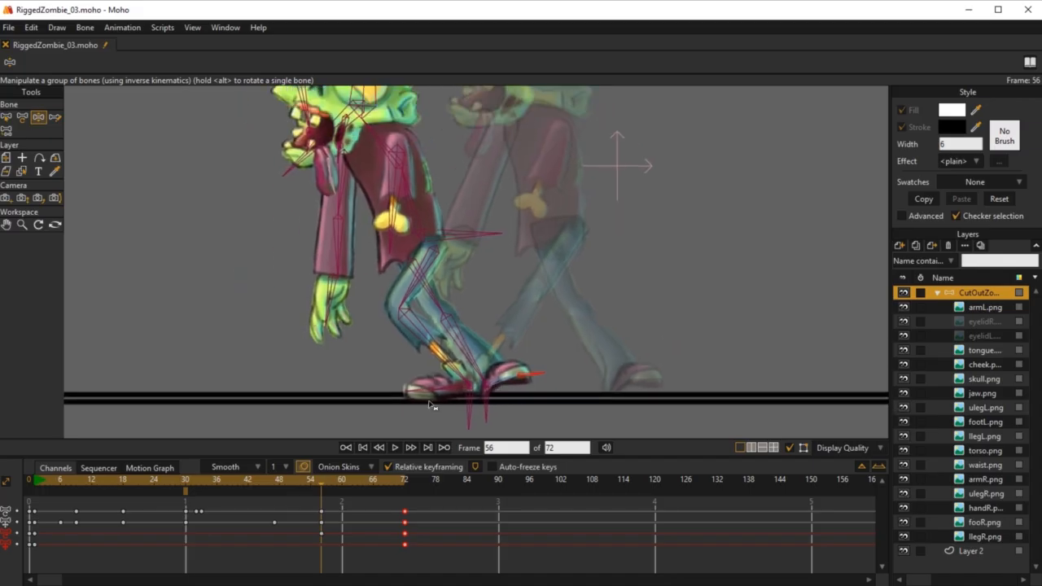
Examine the foot drag around frame 56 by playing the walk repeatedly with the onion skin off
click(186, 493)
key(space)
scroll(777, 271, down, 4)
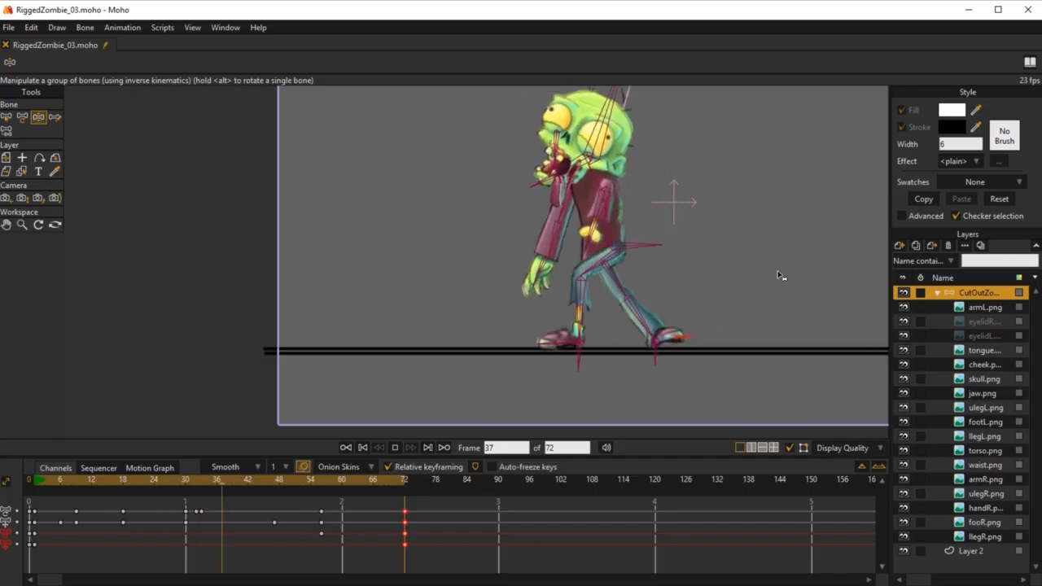
drag(766, 245, 610, 279)
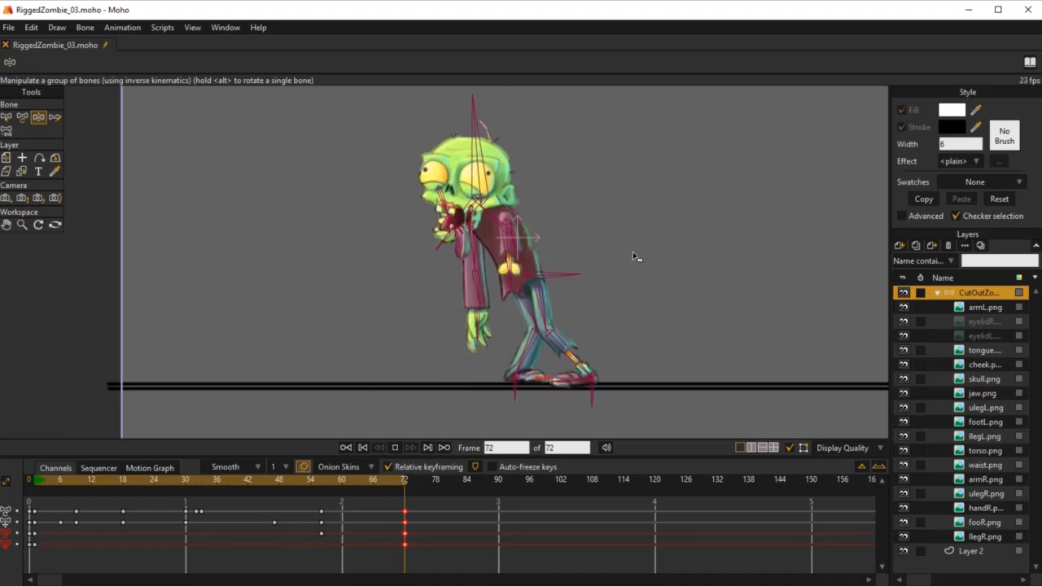
key(space)
drag(263, 479, 323, 480)
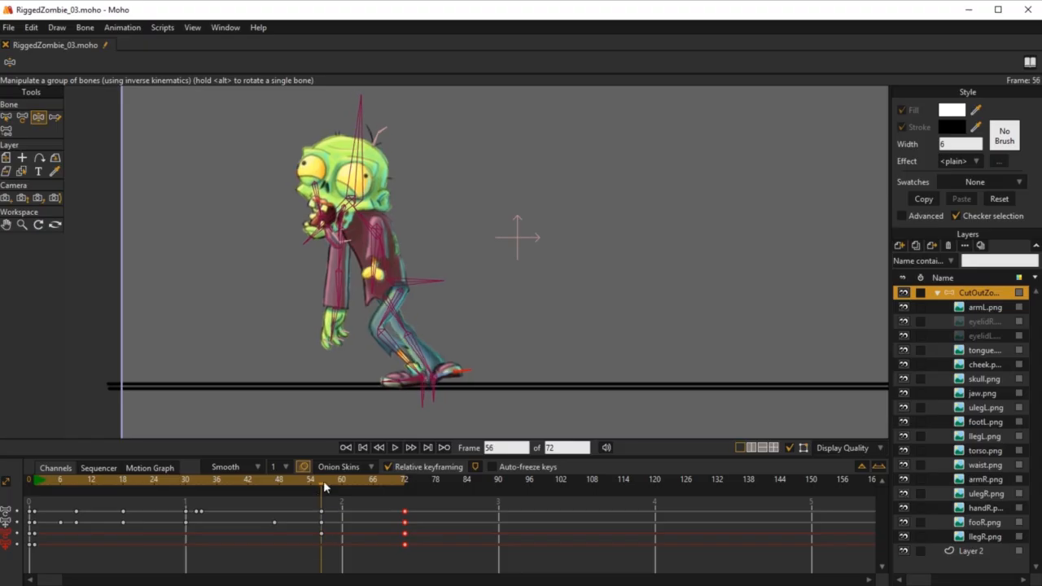
key(space)
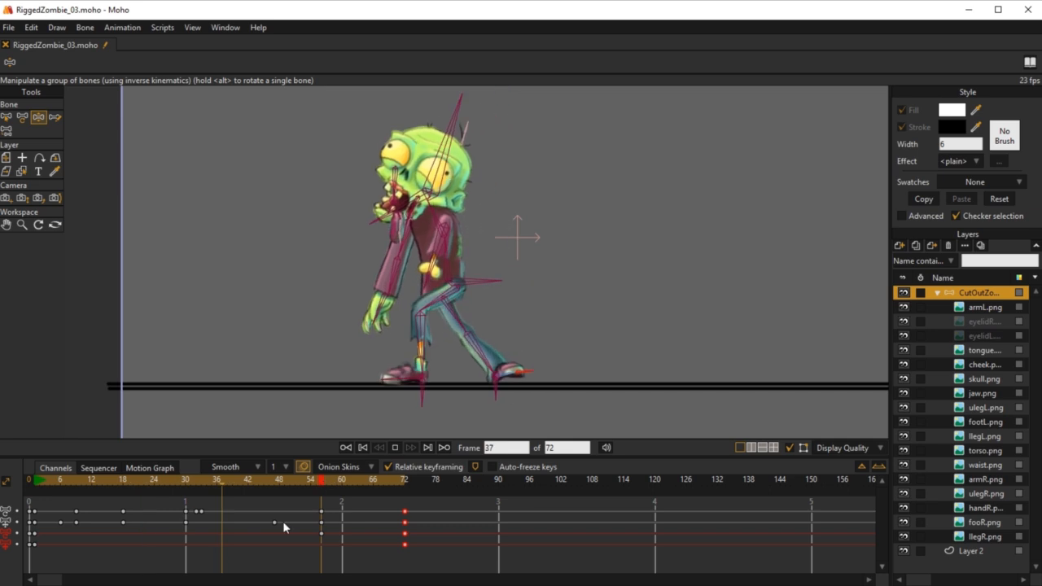
key(space)
click(321, 486)
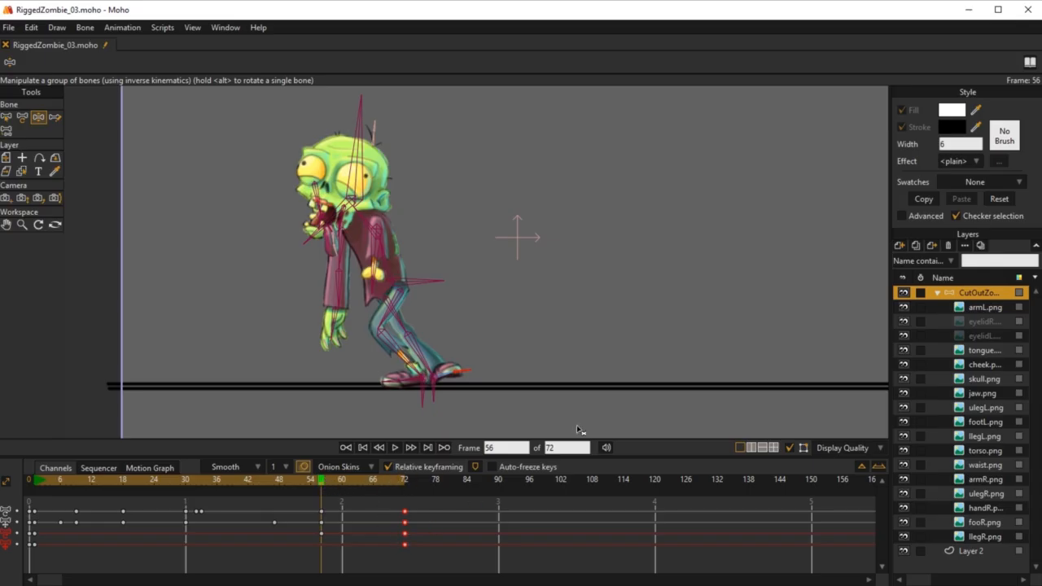
key(space)
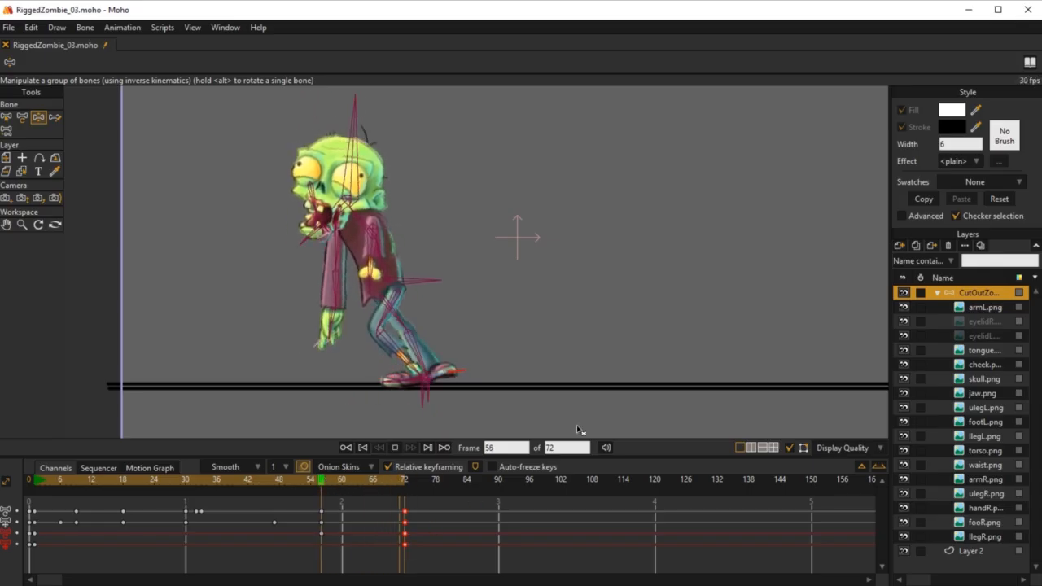
key(space)
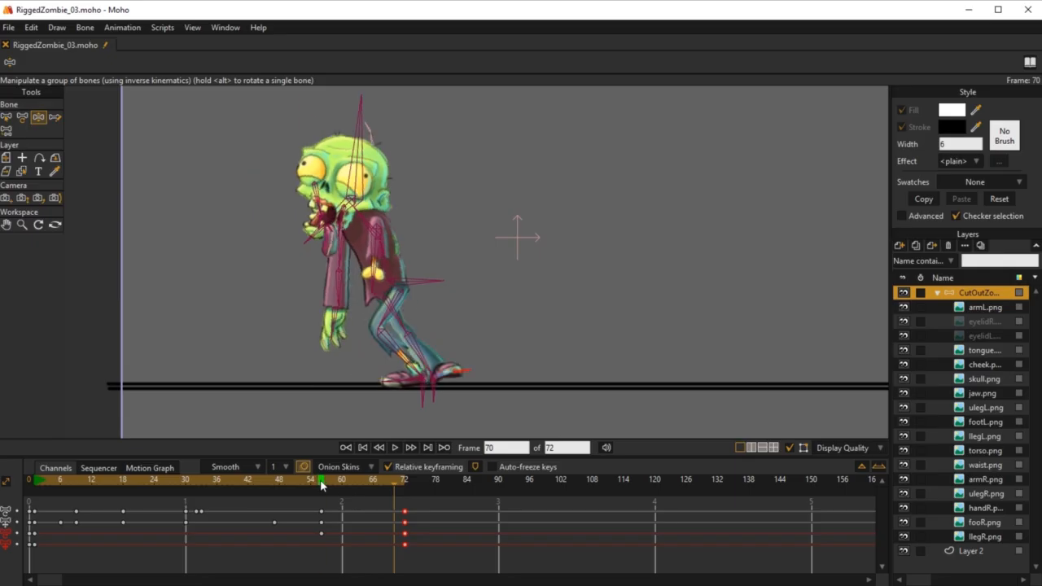
Go to frame 64 and show frames 56 and 72 as onion skins around the feet
drag(321, 482, 363, 568)
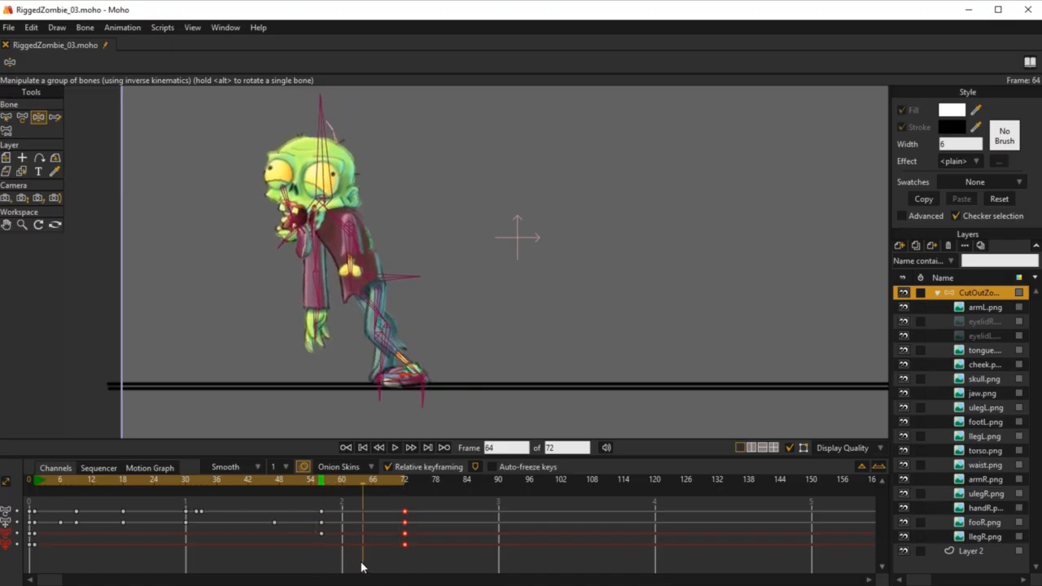
click(323, 491)
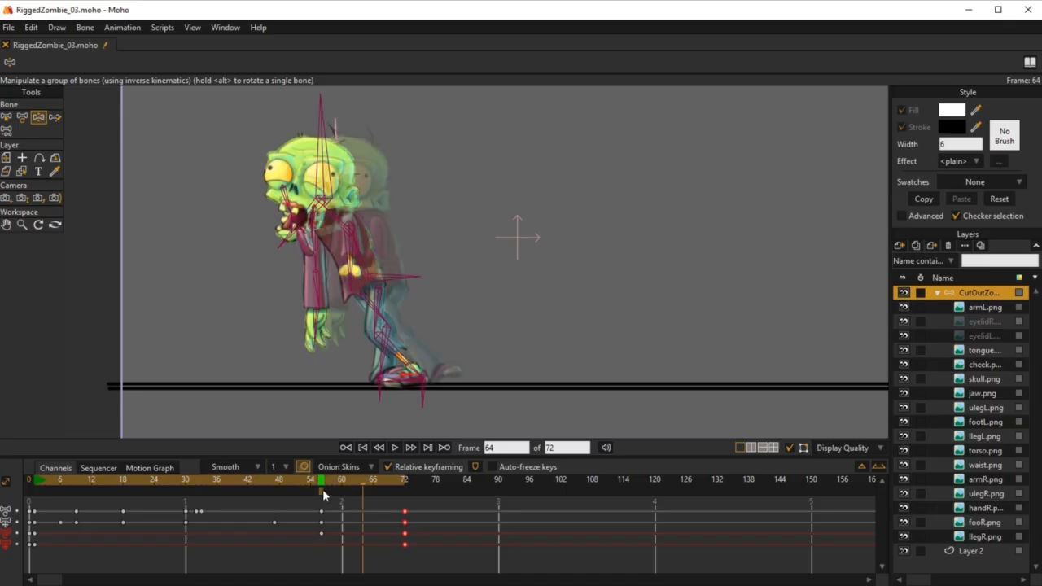
click(404, 491)
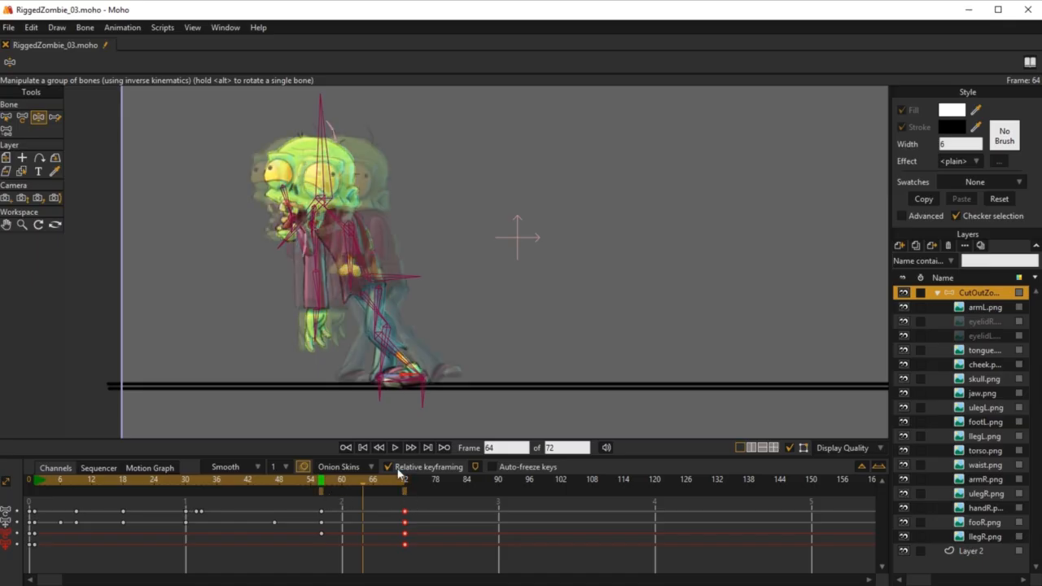
scroll(389, 393, up, 5)
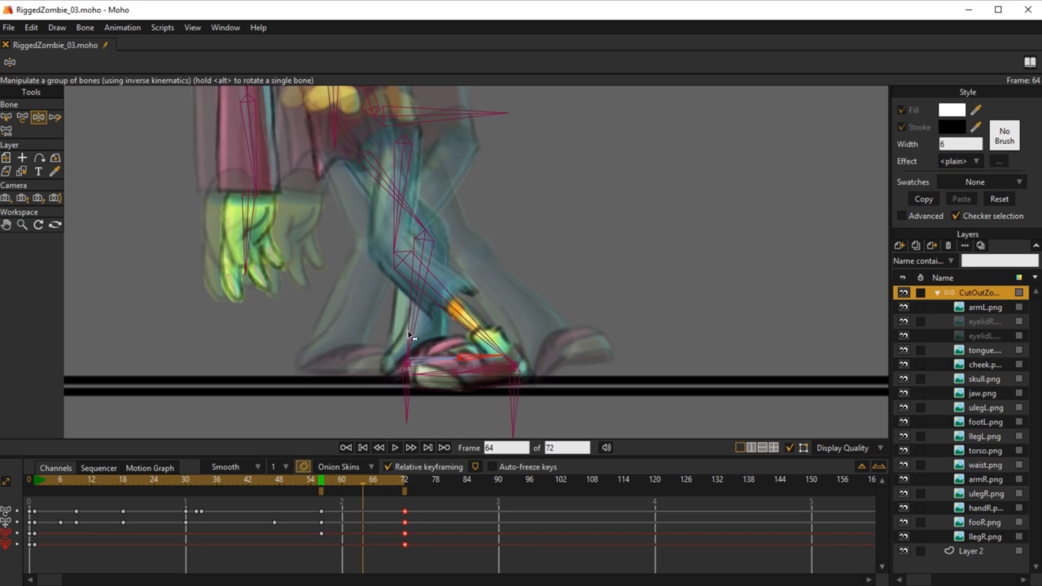
Lift the trailing foot's target off the ground at frame 64 and angle that foot downward at frames 64 and 61
drag(410, 334, 474, 265)
scroll(425, 270, down, 1)
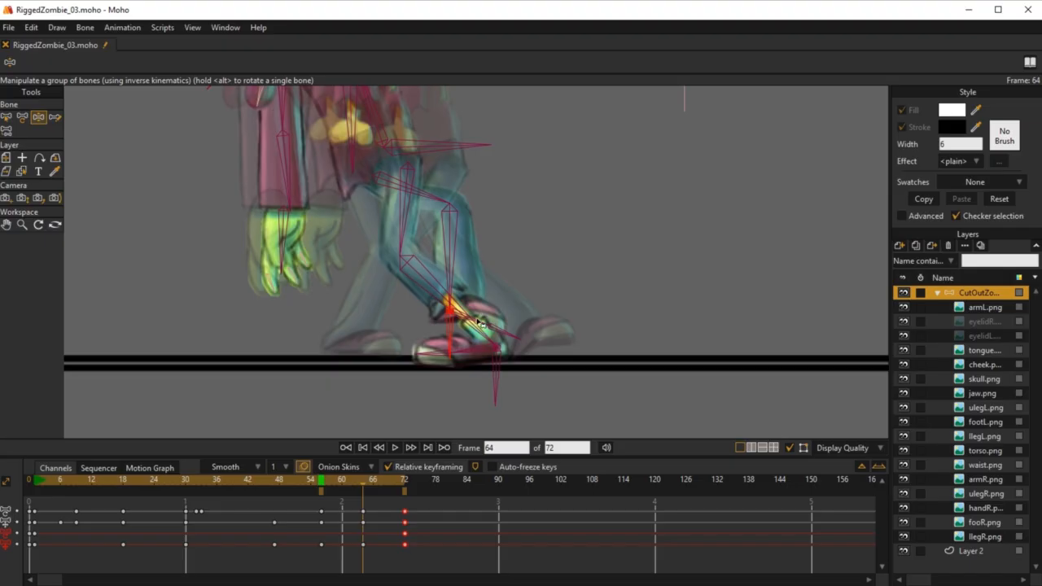
drag(463, 260, 469, 254)
drag(481, 314, 509, 328)
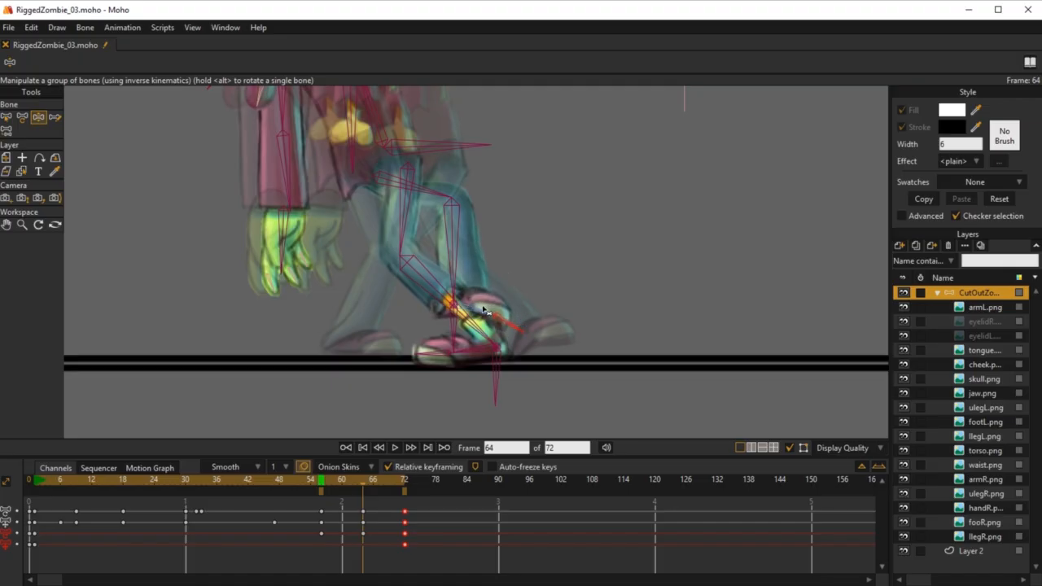
drag(484, 310, 522, 320)
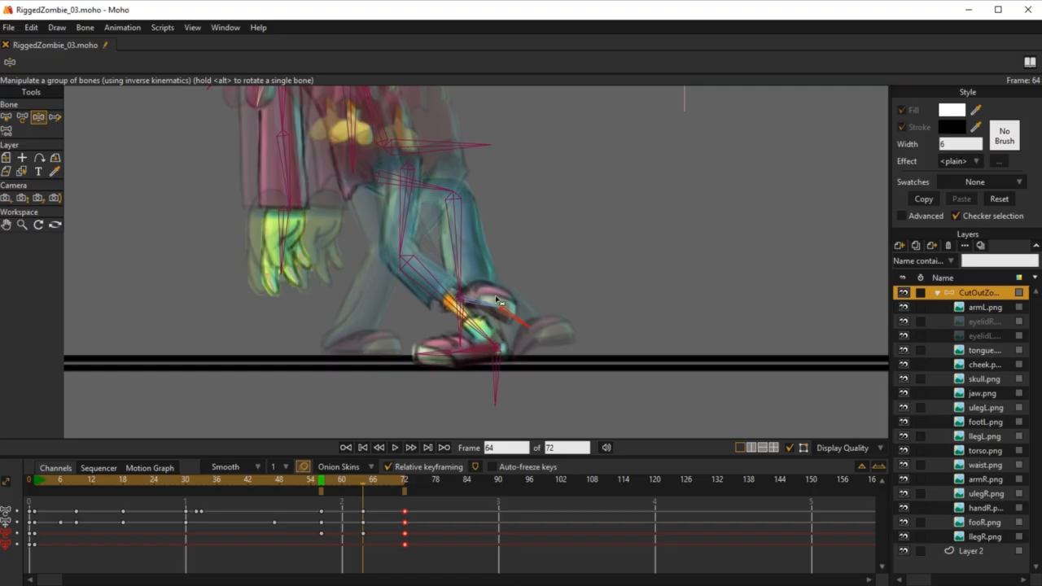
drag(322, 485, 347, 486)
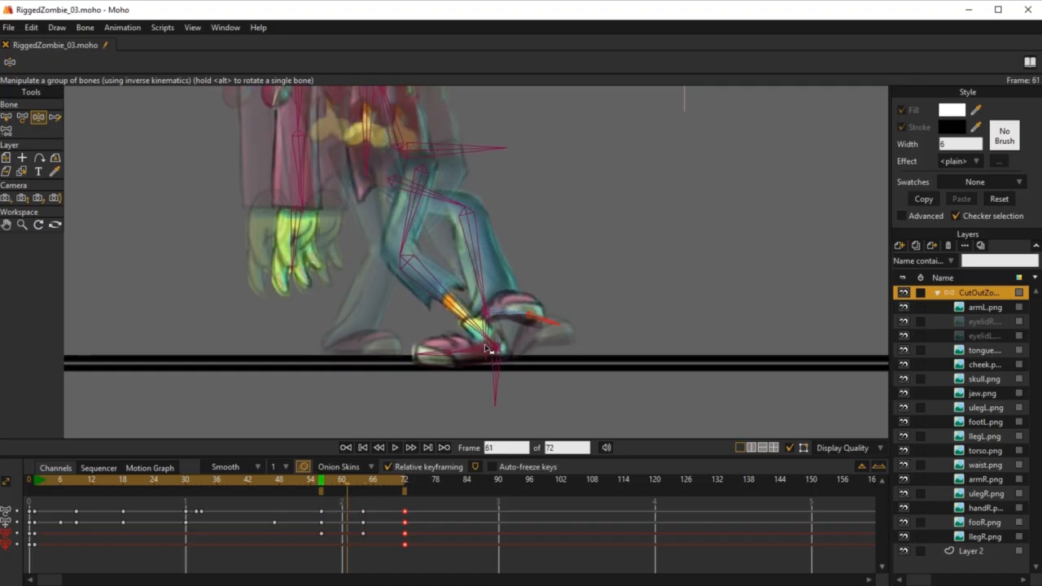
drag(507, 317, 566, 334)
Delete the trailing foot's rotation keys at frames 61 and 64 and scrub from frame 57 to 64 to check the lift
drag(323, 489, 365, 485)
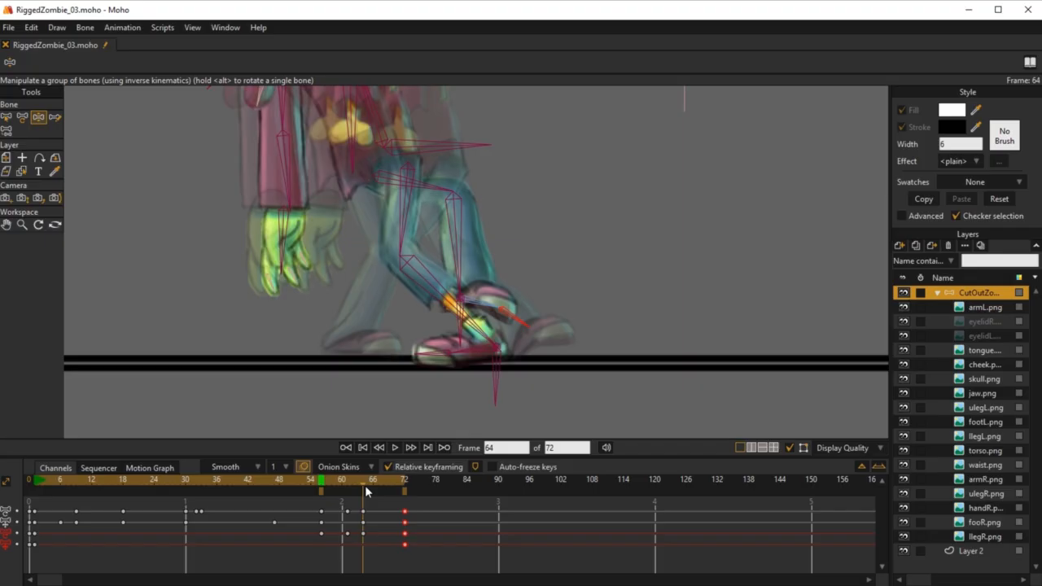
key(b)
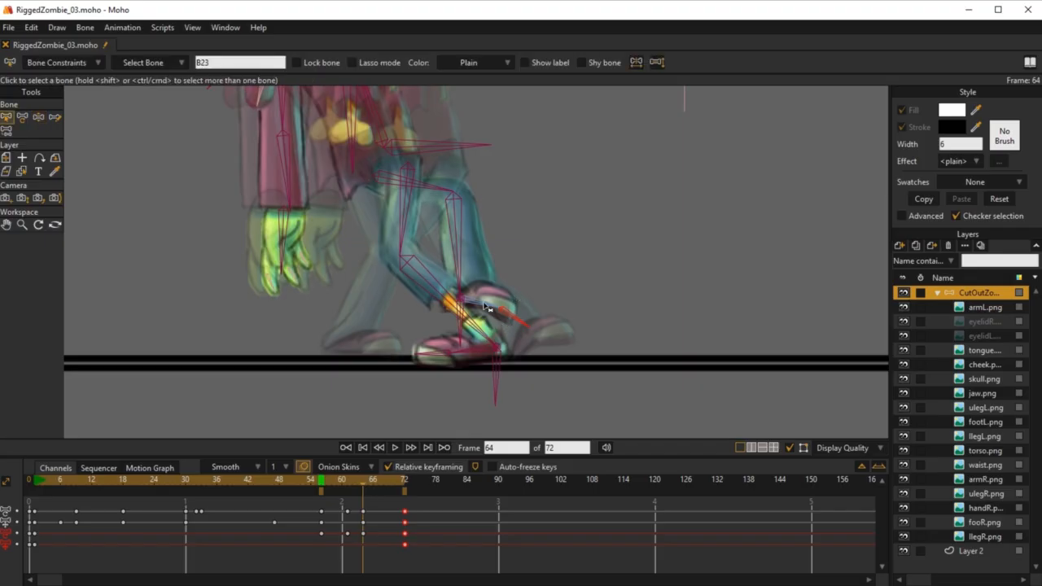
drag(371, 529, 343, 559)
key(Delete)
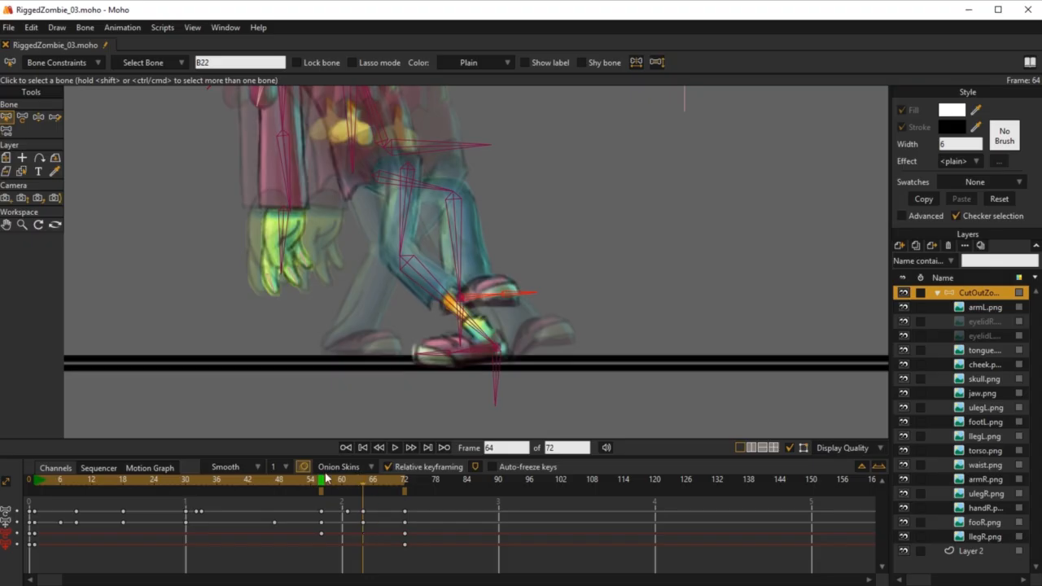
click(322, 481)
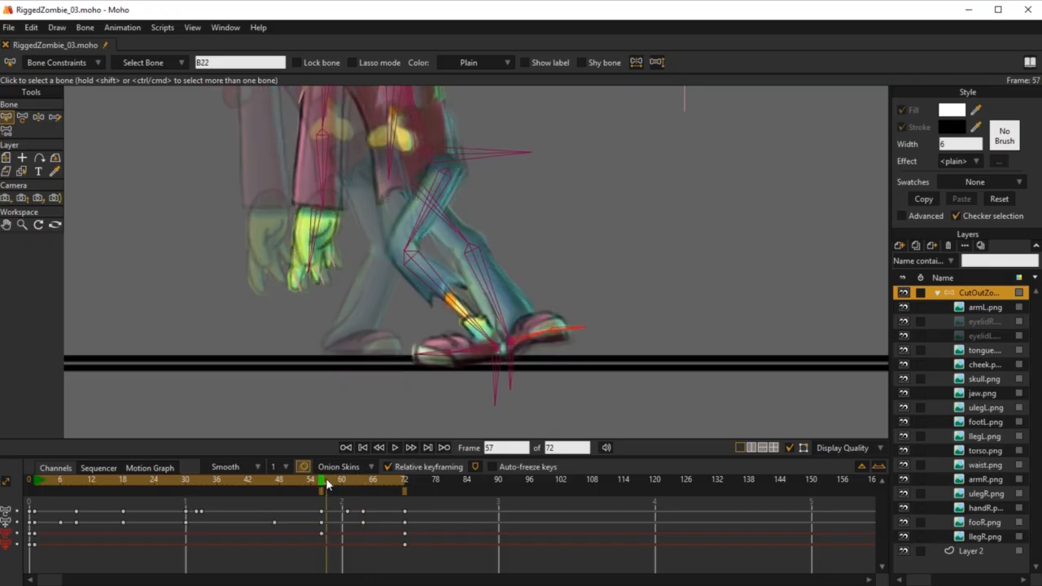
drag(325, 479, 363, 486)
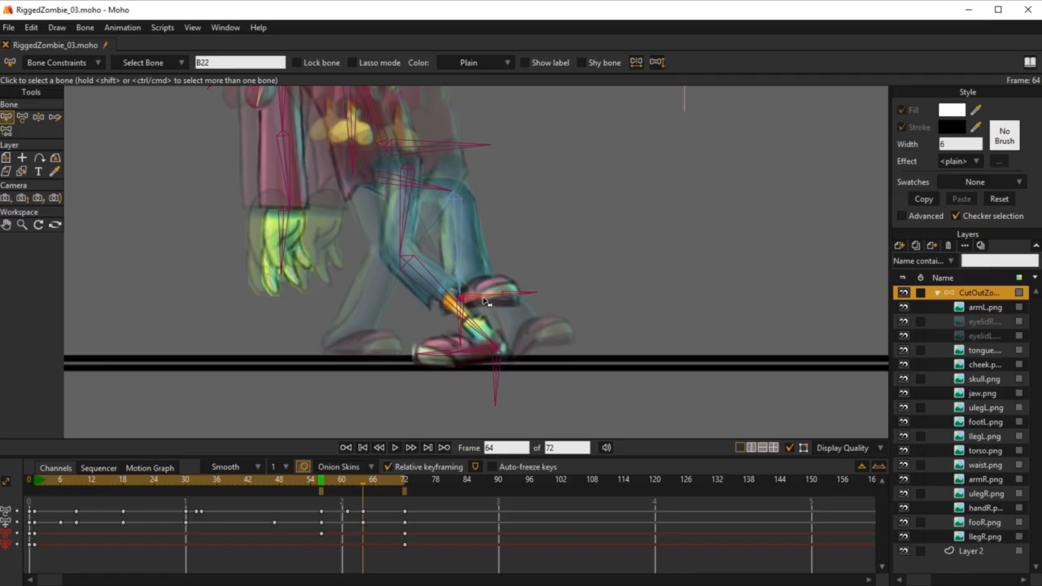
Rotate foot bone B22 to about 63° at frame 64, and adjust the same bone's angle at frame 68
key(t)
drag(487, 303, 496, 326)
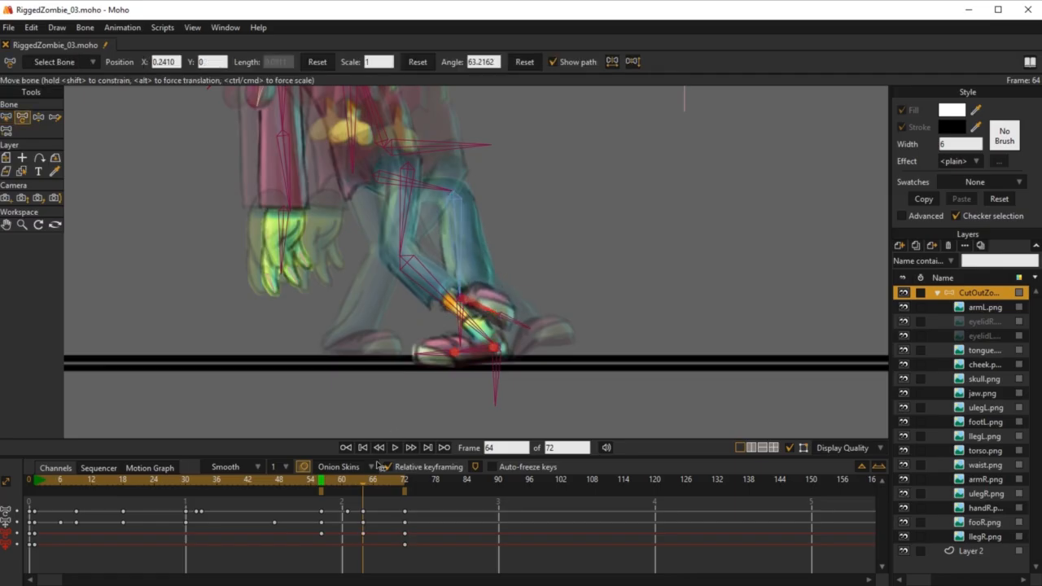
drag(322, 487, 384, 498)
drag(411, 330, 414, 324)
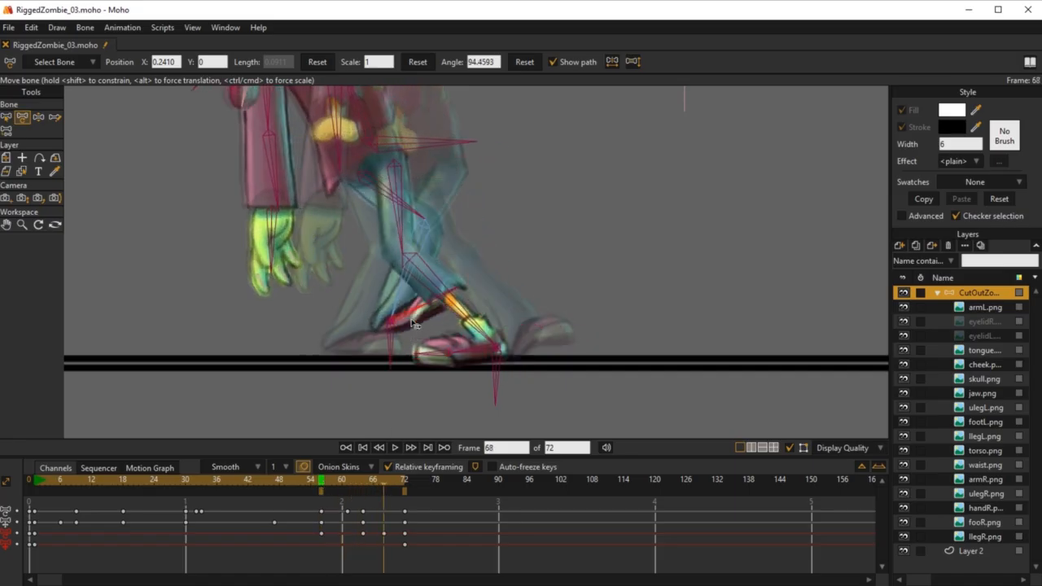
Move the swinging foot's target bone farther ahead at frame 68 and shift the keys there to frame 69
click(457, 289)
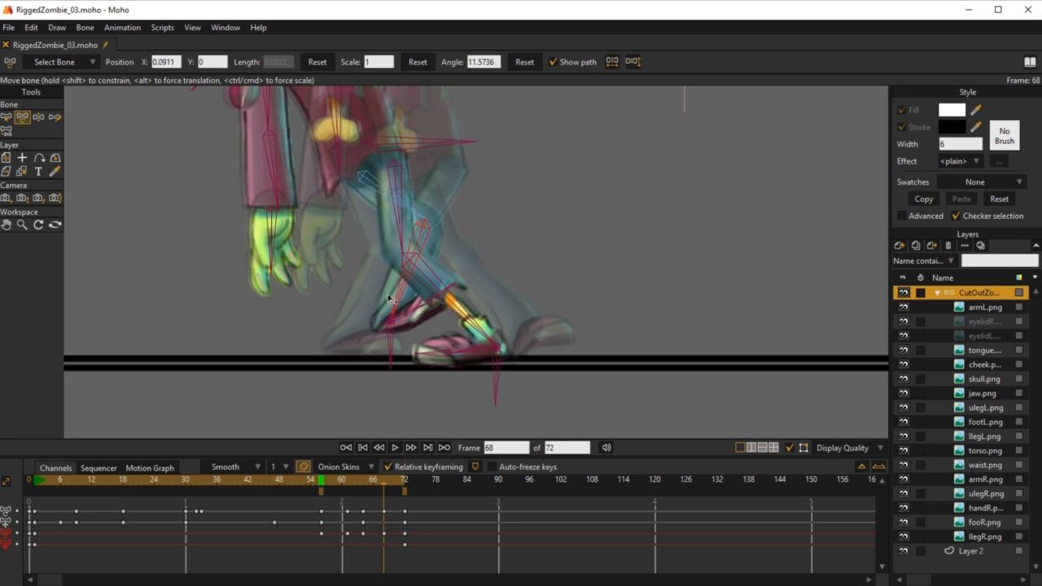
click(391, 303)
key(z)
drag(405, 303, 380, 304)
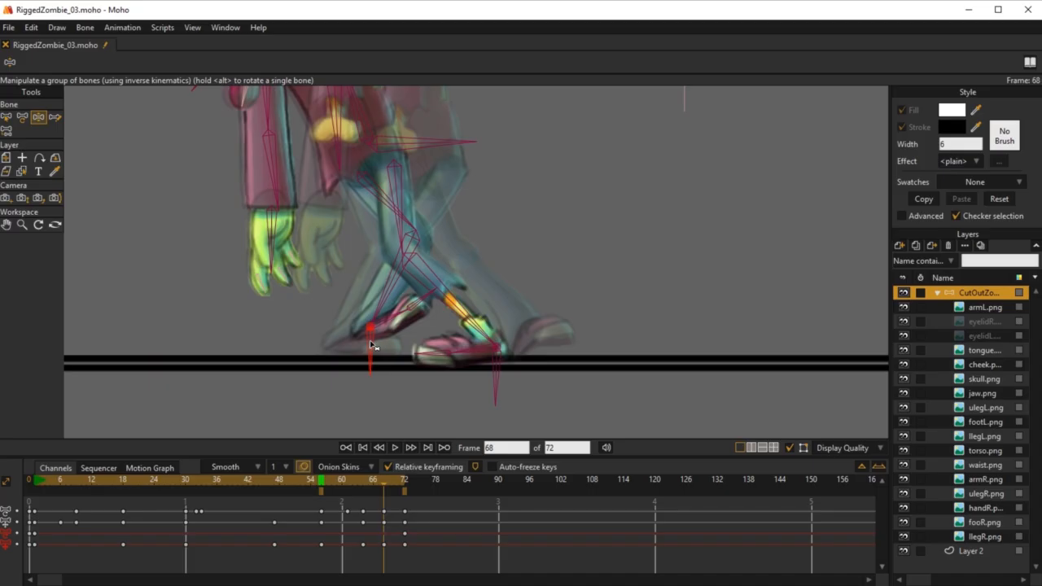
drag(384, 512, 392, 530)
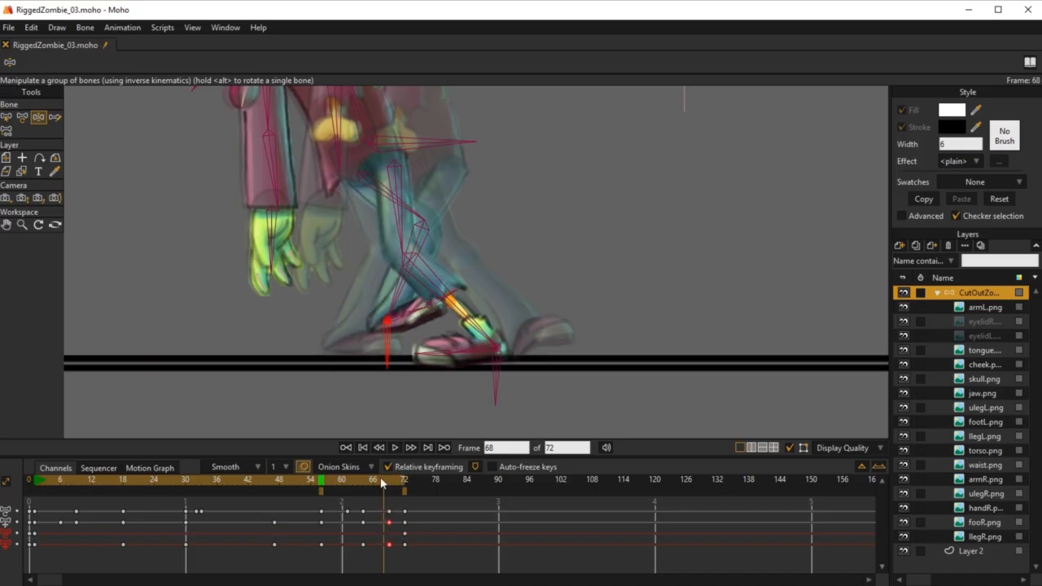
Clear the onion skin markers at frames 56 and 72 and play back the whole walk
key(space)
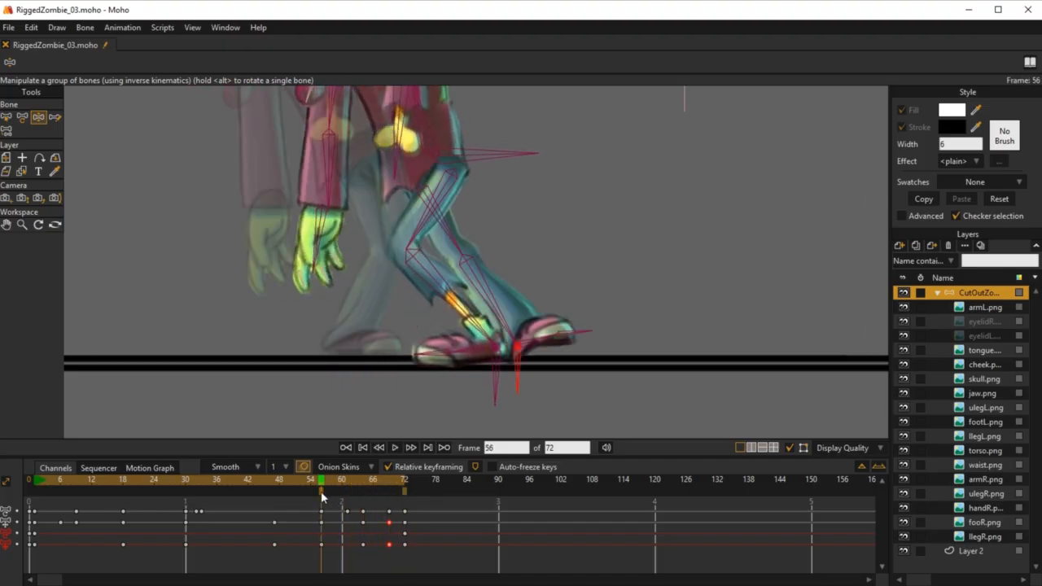
click(404, 492)
scroll(548, 340, down, 3)
drag(548, 341, 563, 388)
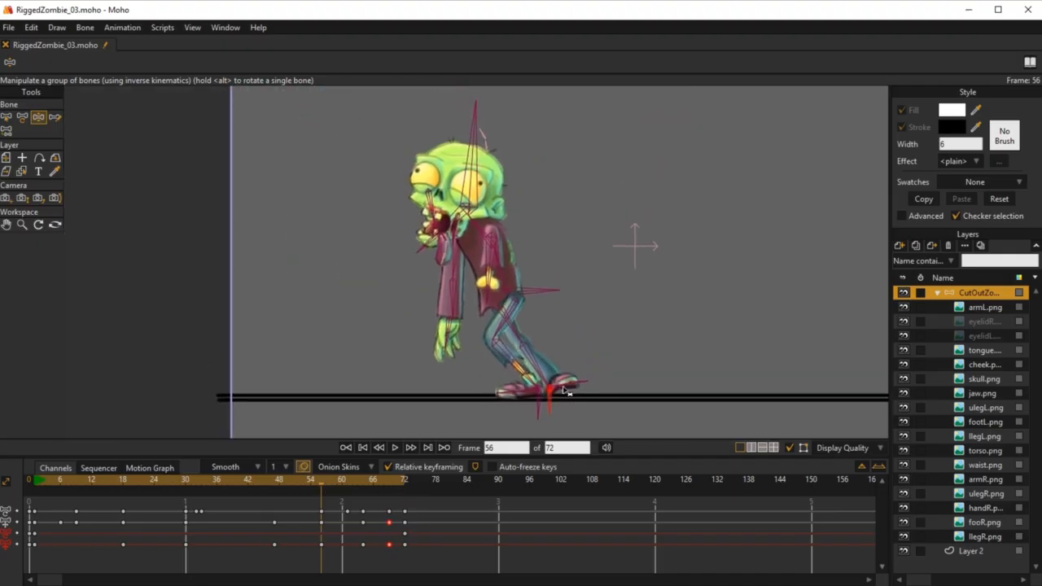
key(space)
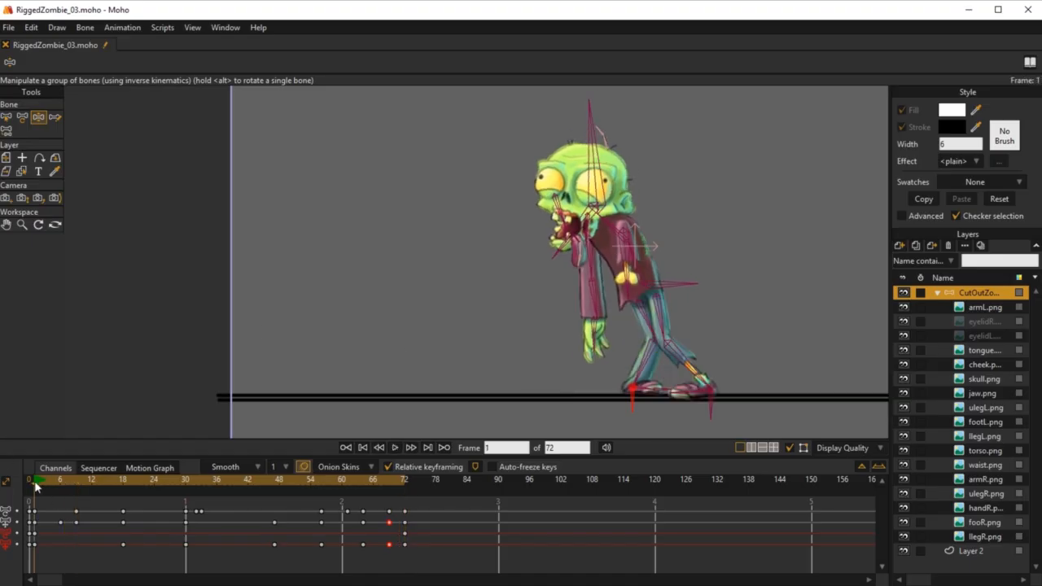
Lower MainBone to Y -0.2293 at frame 47
drag(131, 513, 274, 564)
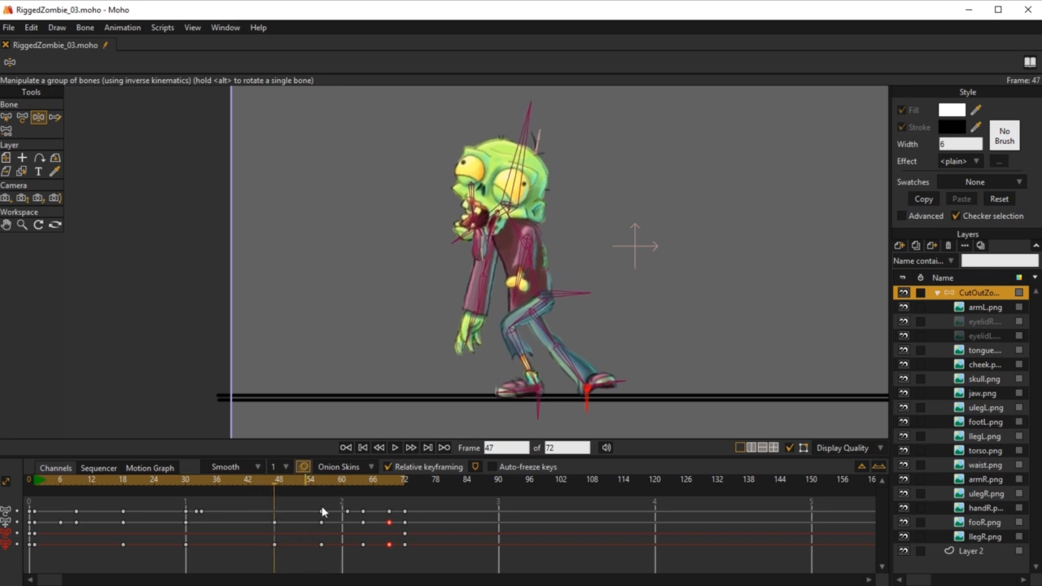
key(z)
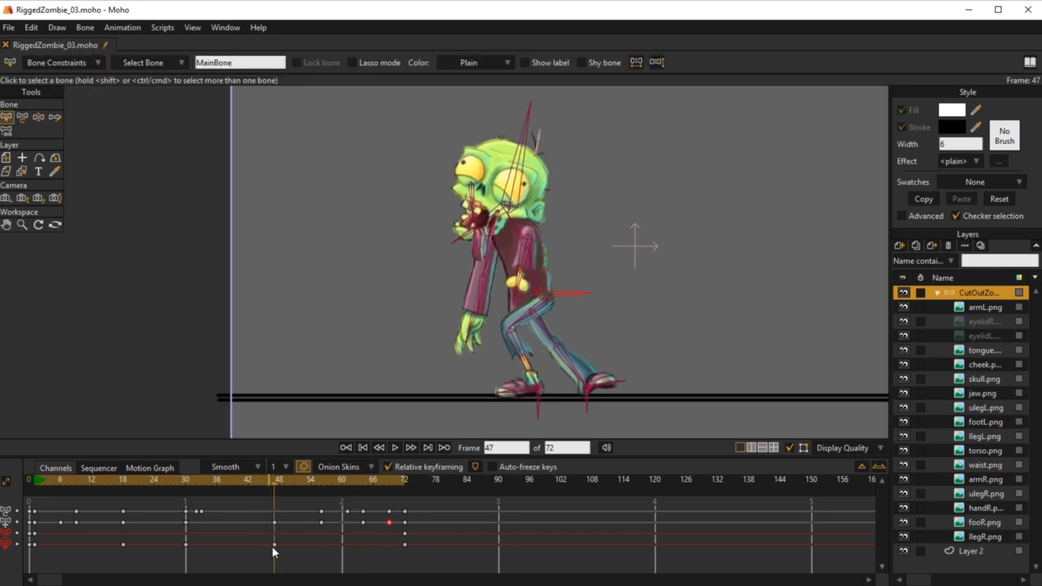
key(t)
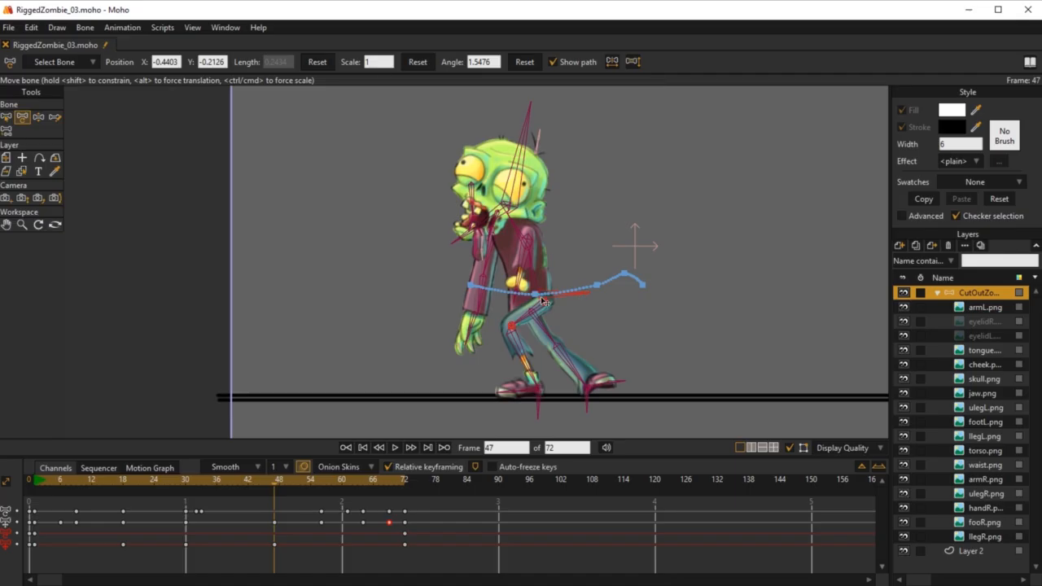
scroll(539, 299, up, 3)
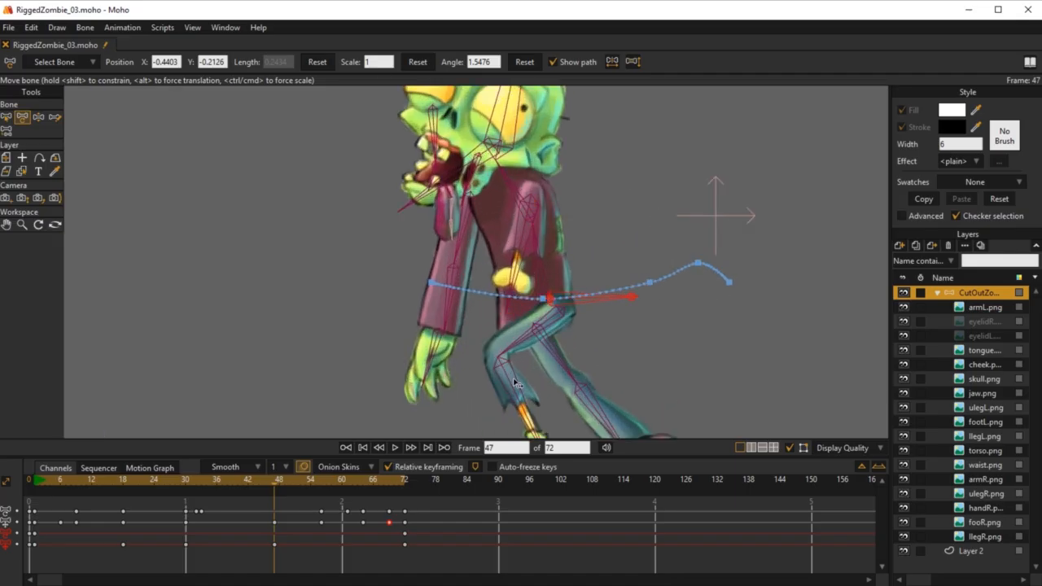
drag(51, 482, 275, 562)
drag(552, 303, 552, 309)
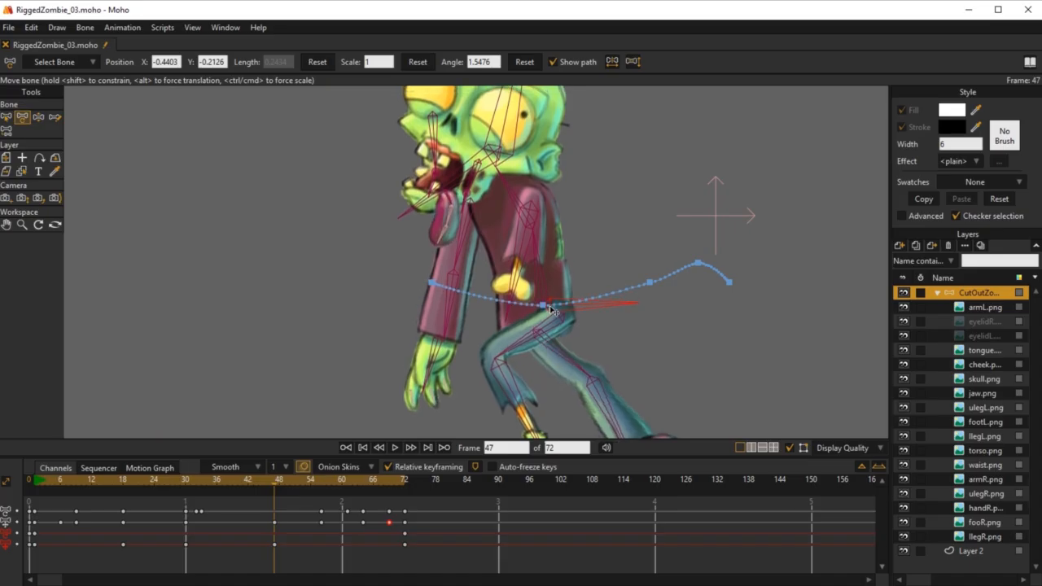
Move the trailing foot's target bone slightly backward to X -0.1856, Y -0.6269 at frame 47
drag(661, 381, 620, 287)
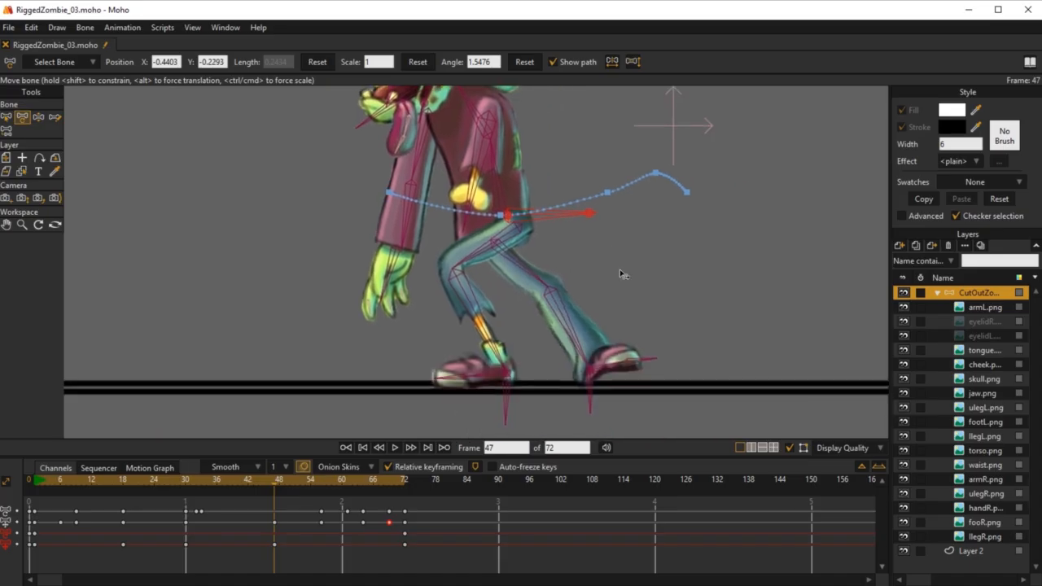
click(592, 380)
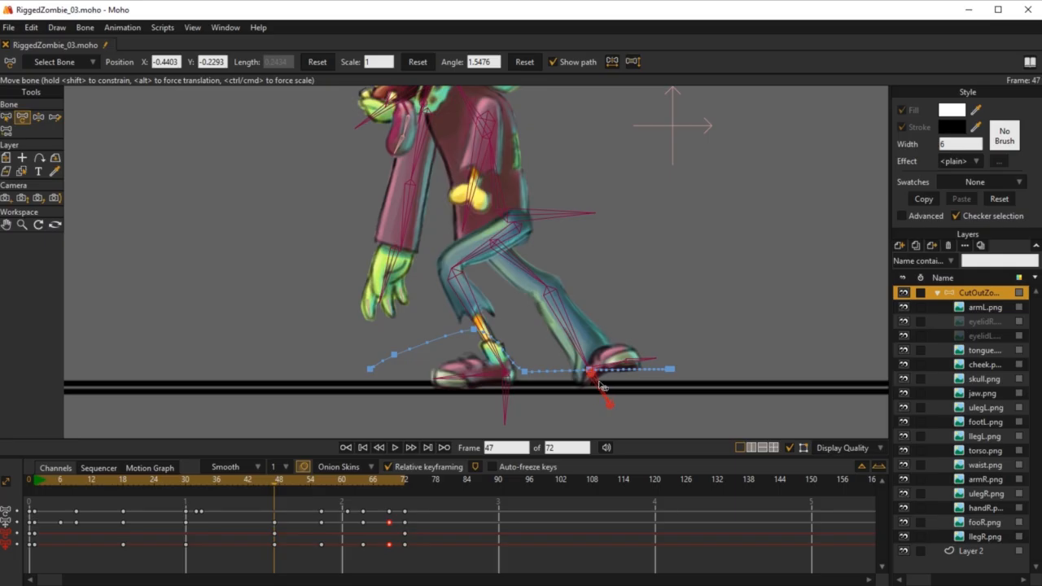
mouse_move(595, 379)
mouse_down()
mouse_move(570, 370)
mouse_move(602, 380)
mouse_up()
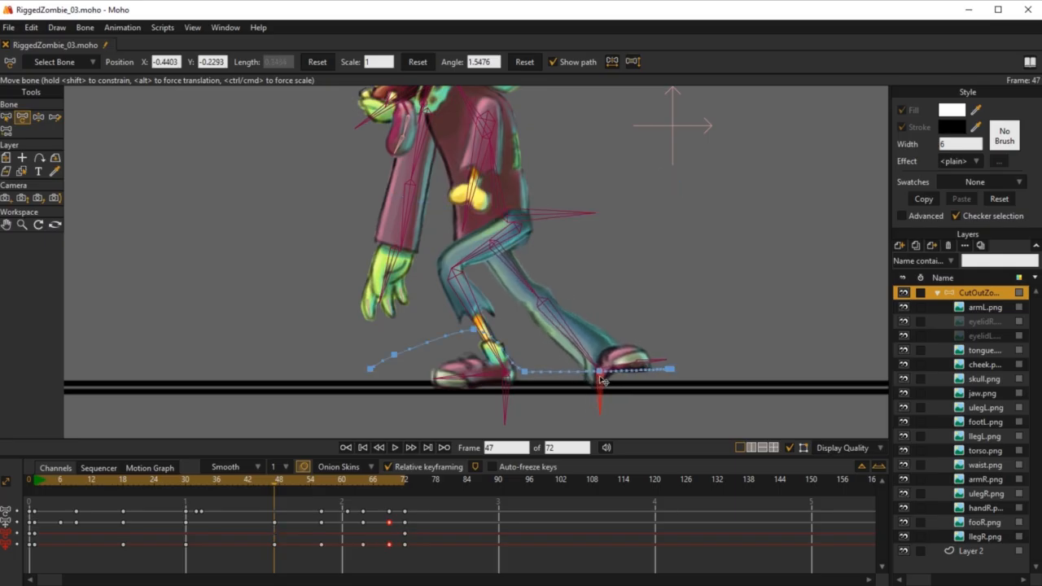
Play back the walk and step through frames 1 to 72 to examine the hip and leg motion
scroll(446, 244, down, 1)
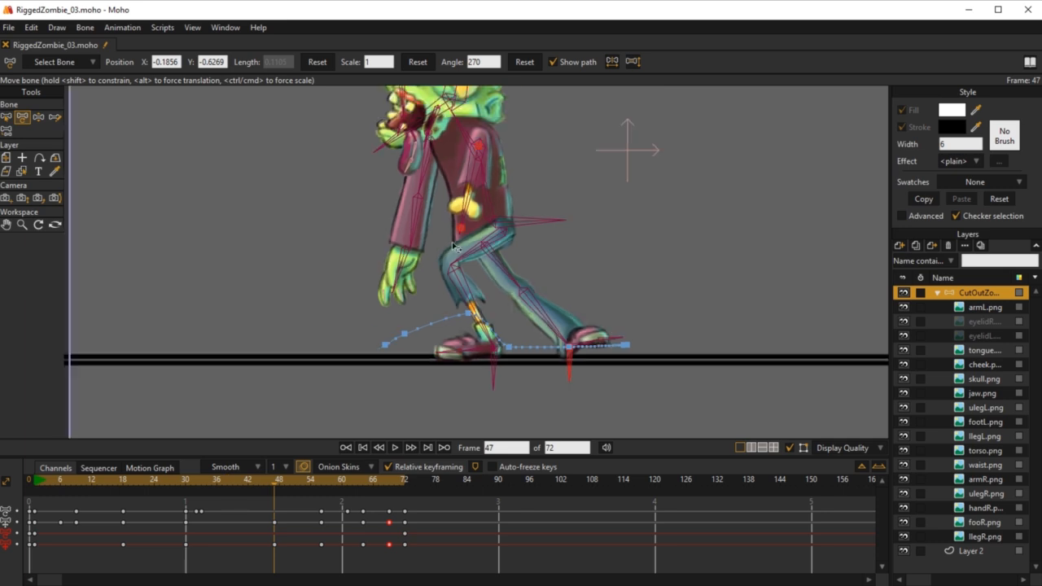
drag(446, 245, 479, 342)
click(37, 481)
key(space)
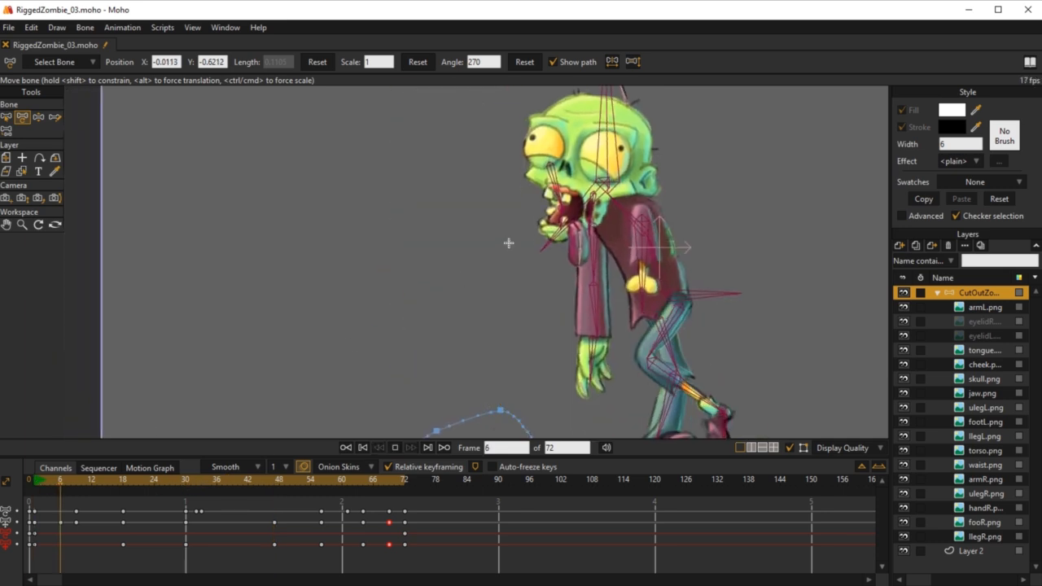
scroll(512, 269, down, 2)
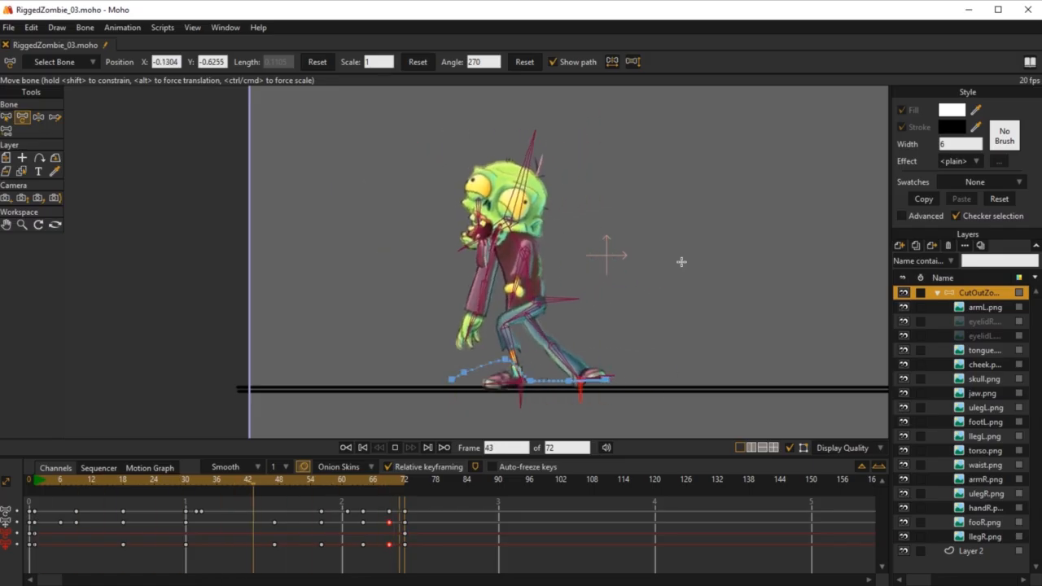
key(space)
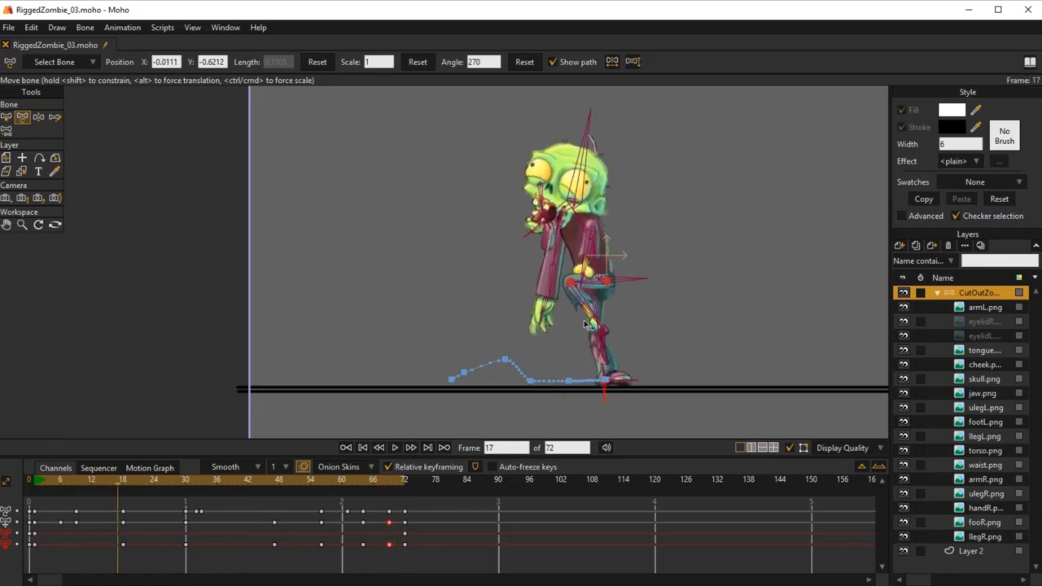
drag(568, 249, 564, 316)
scroll(637, 332, up, 2)
drag(40, 484, 406, 547)
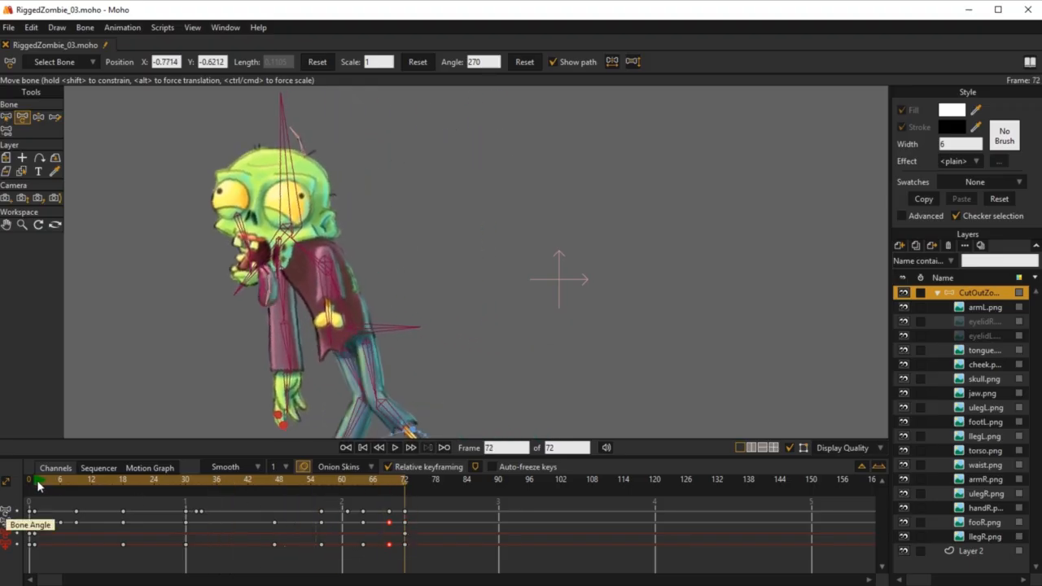
drag(37, 479, 37, 511)
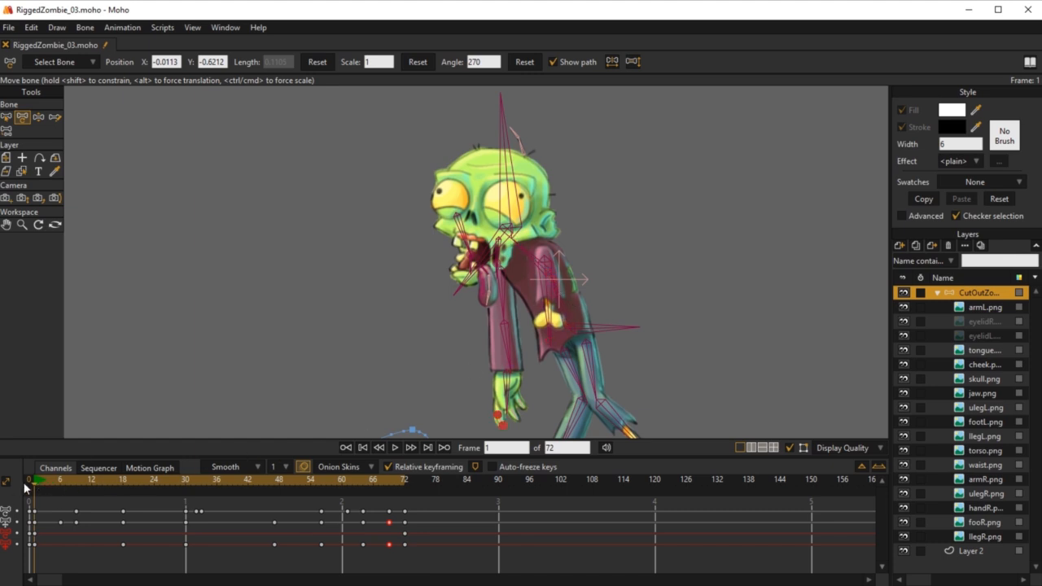
Select torso bone B2 and move its angle key from frame 30 to frame 32
drag(24, 486, 122, 532)
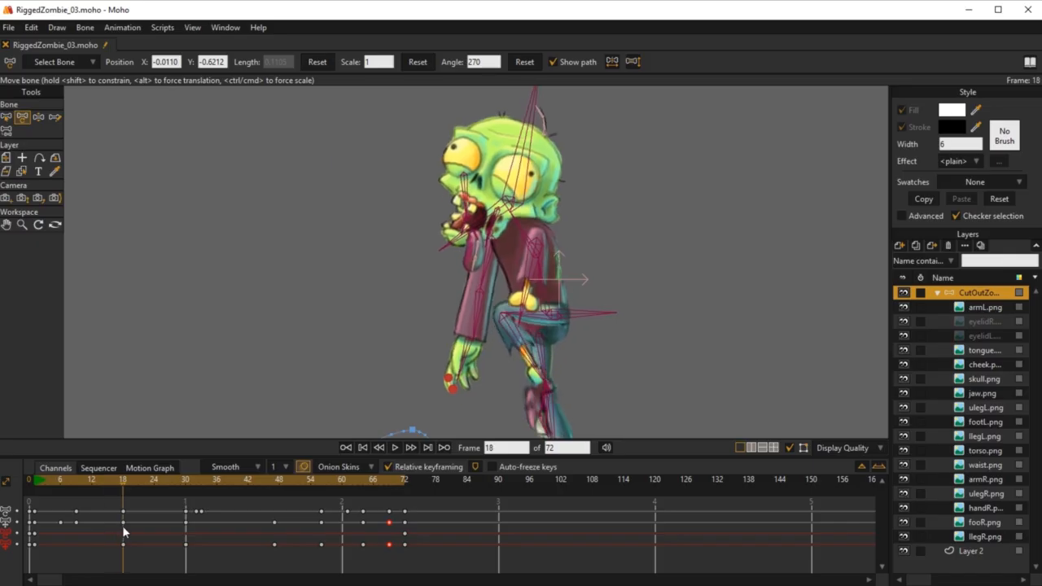
key(s)
click(529, 258)
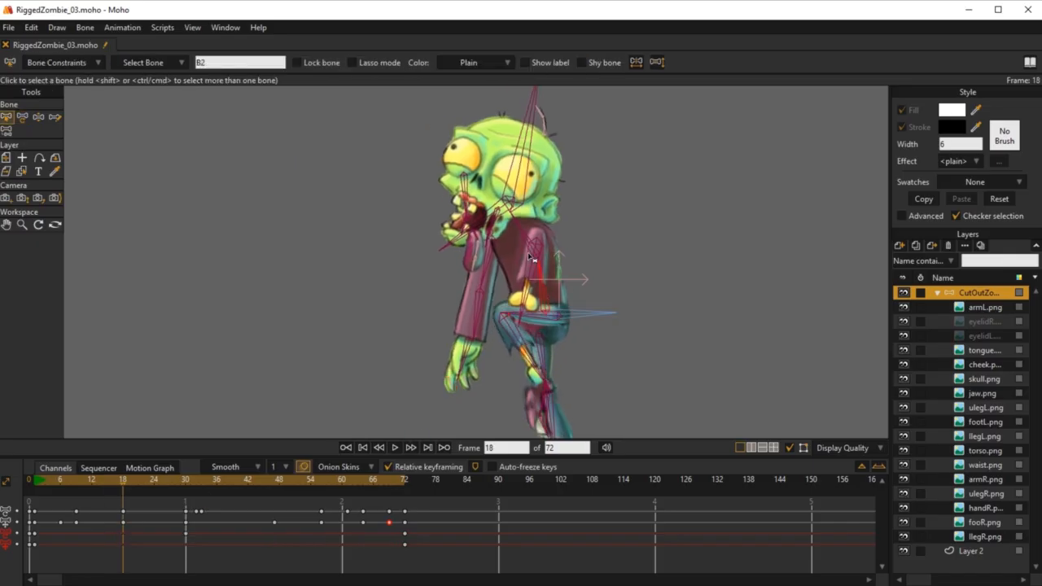
click(185, 480)
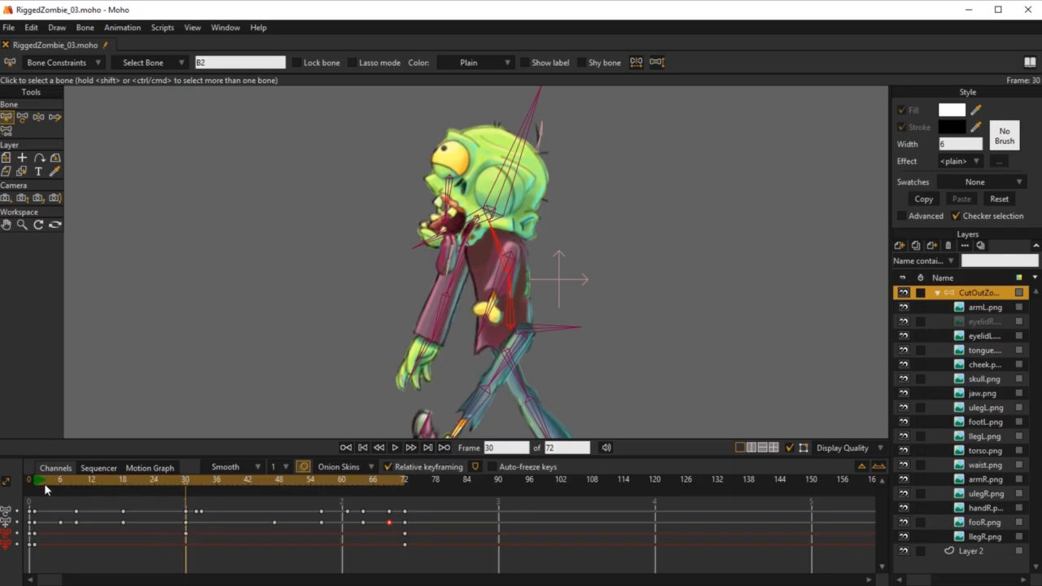
drag(37, 480, 195, 526)
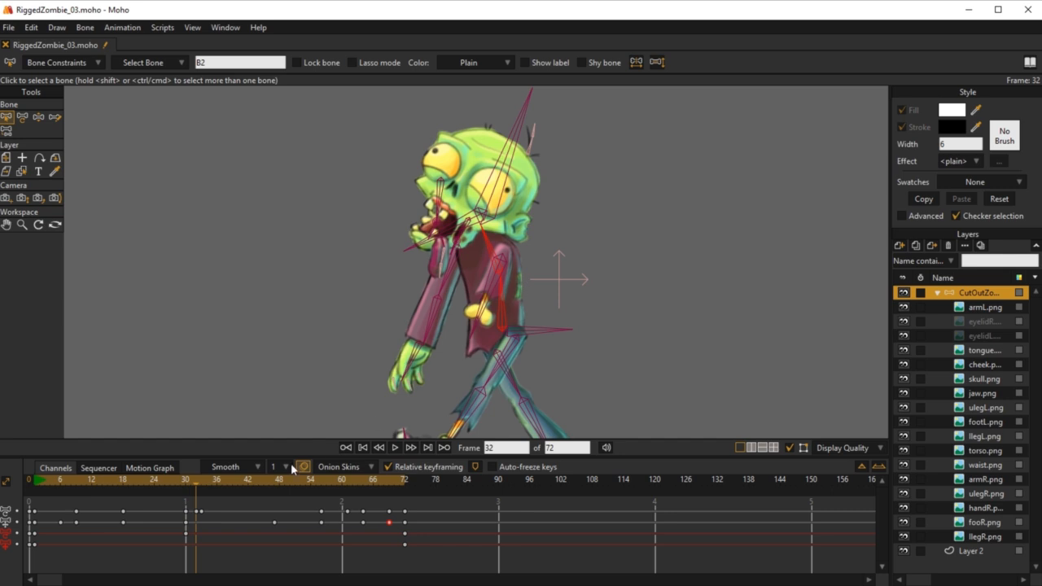
drag(187, 539, 195, 538)
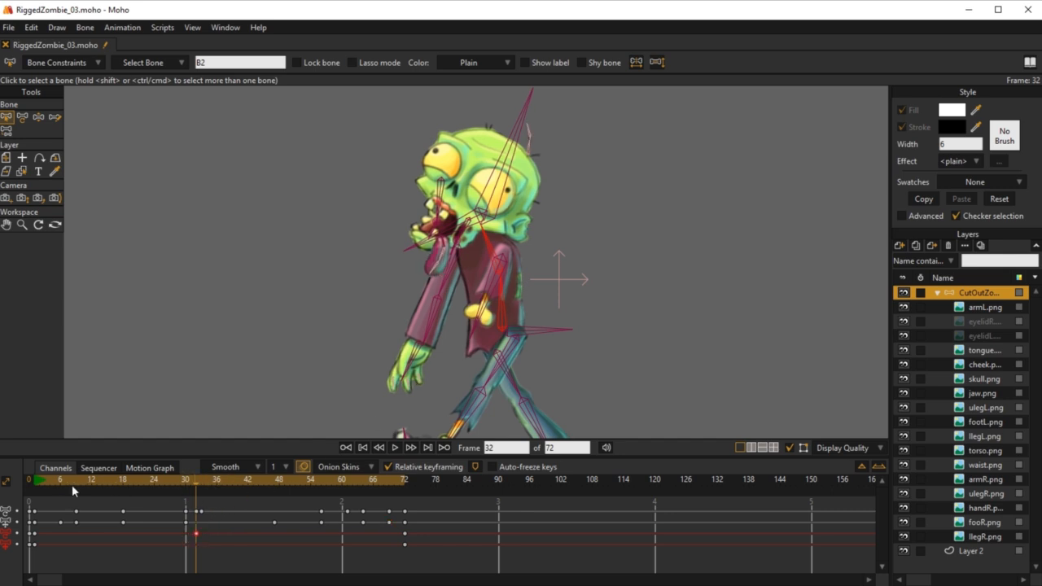
Bend the zombie's torso forward at frame 14 and play back the walk
drag(34, 479, 102, 498)
key(z)
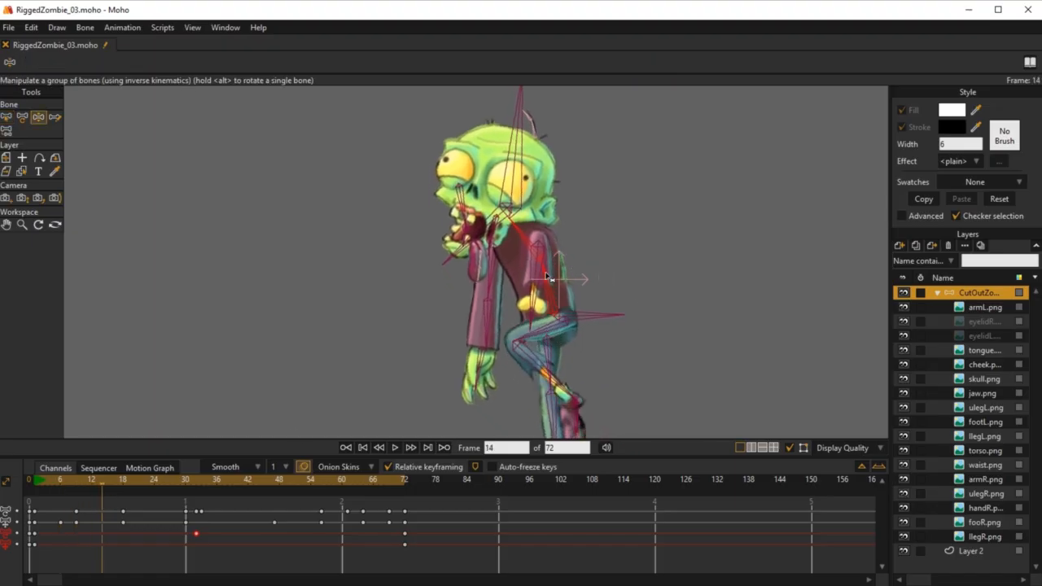
drag(550, 278, 542, 256)
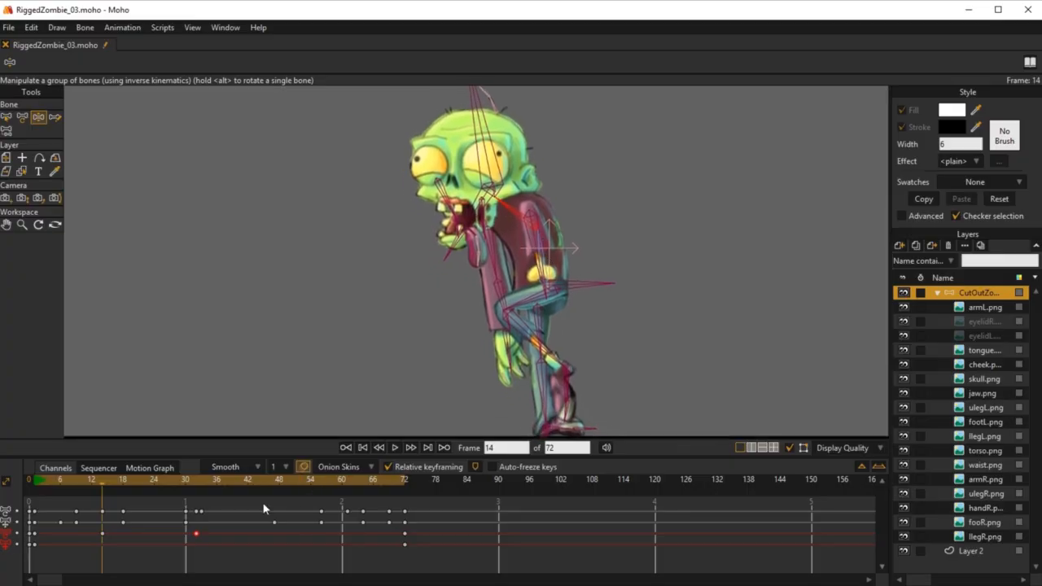
key(space)
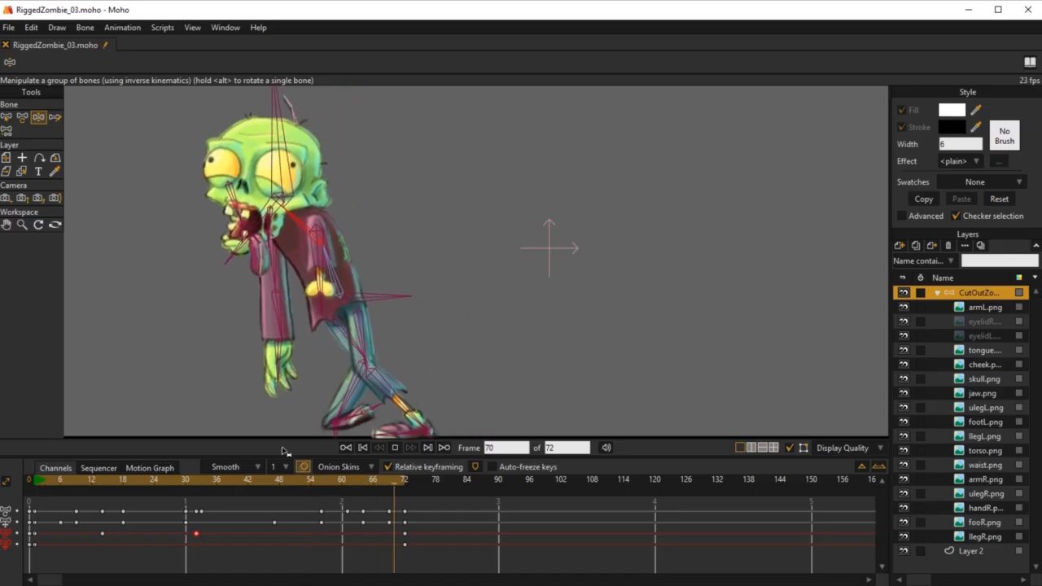
key(space)
Tilt the upper torso backward at frame 32 against an onion skin of frame 1, and play back the walk
click(103, 488)
drag(103, 486, 44, 501)
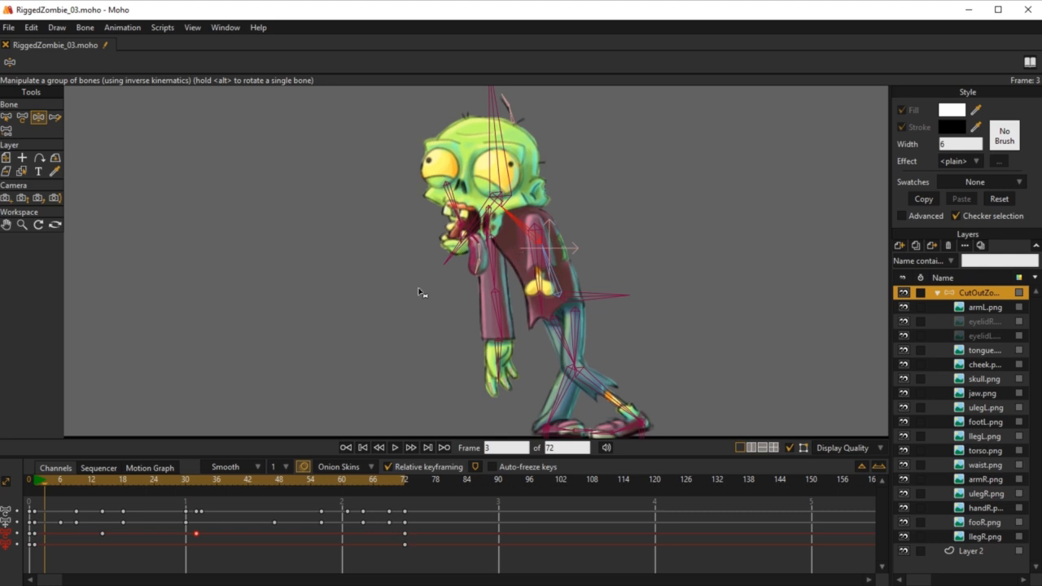
click(52, 482)
drag(52, 482, 195, 502)
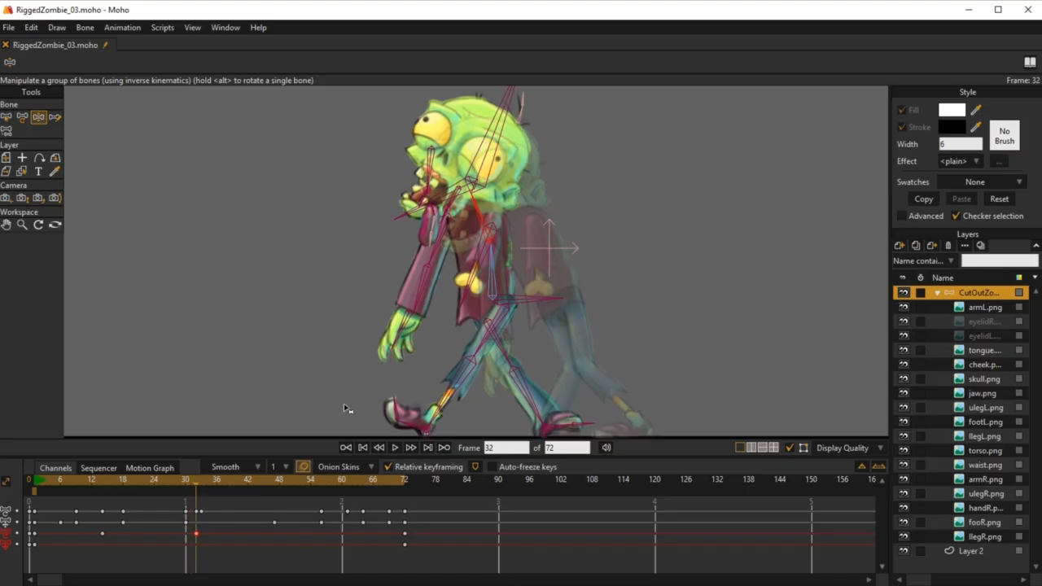
drag(480, 218, 501, 222)
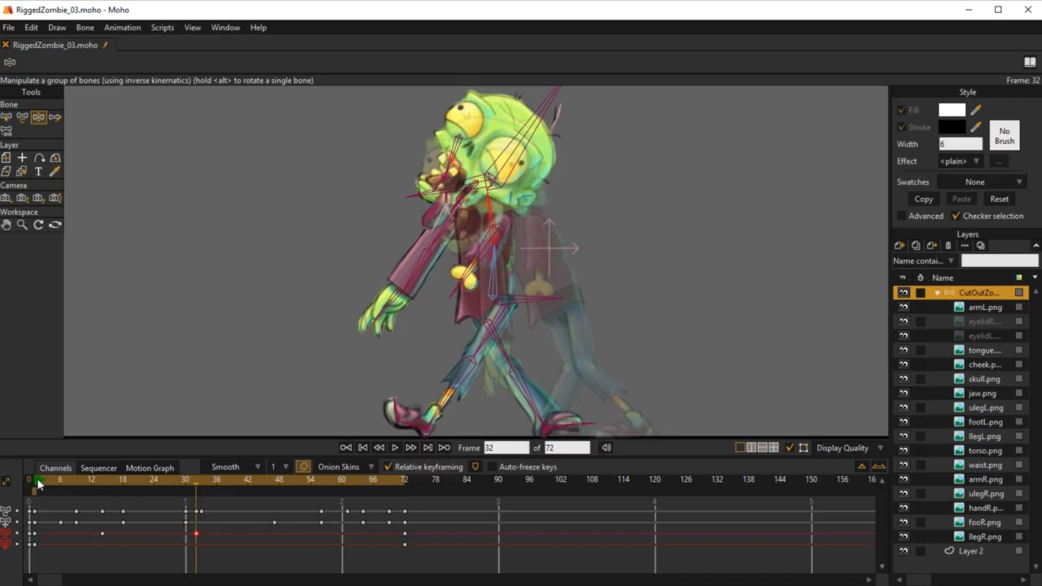
drag(36, 478, 405, 557)
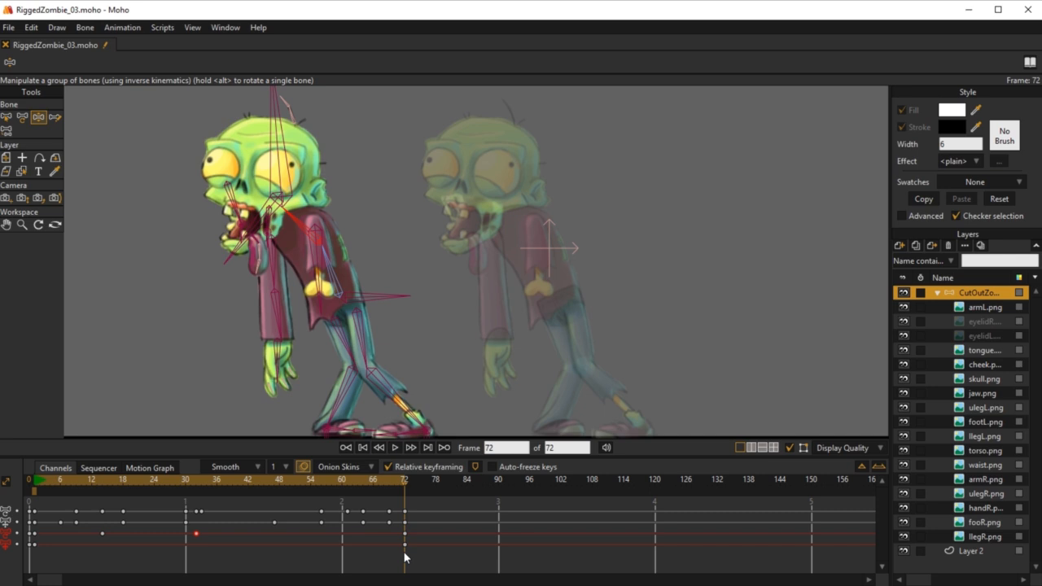
key(space)
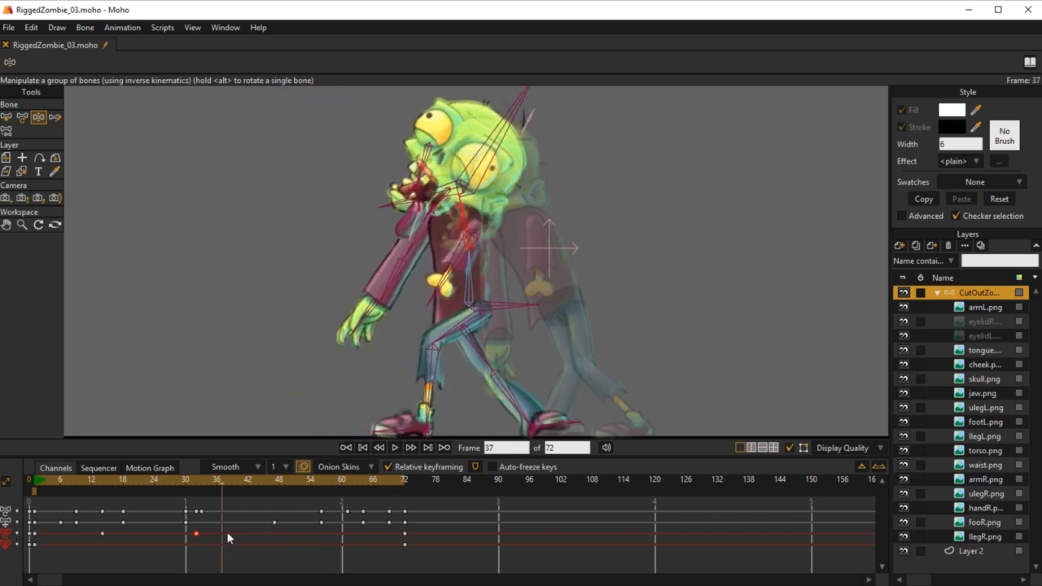
Bend the zombie's torso forward at frame 54 and play back the walk
click(313, 481)
drag(372, 235, 325, 271)
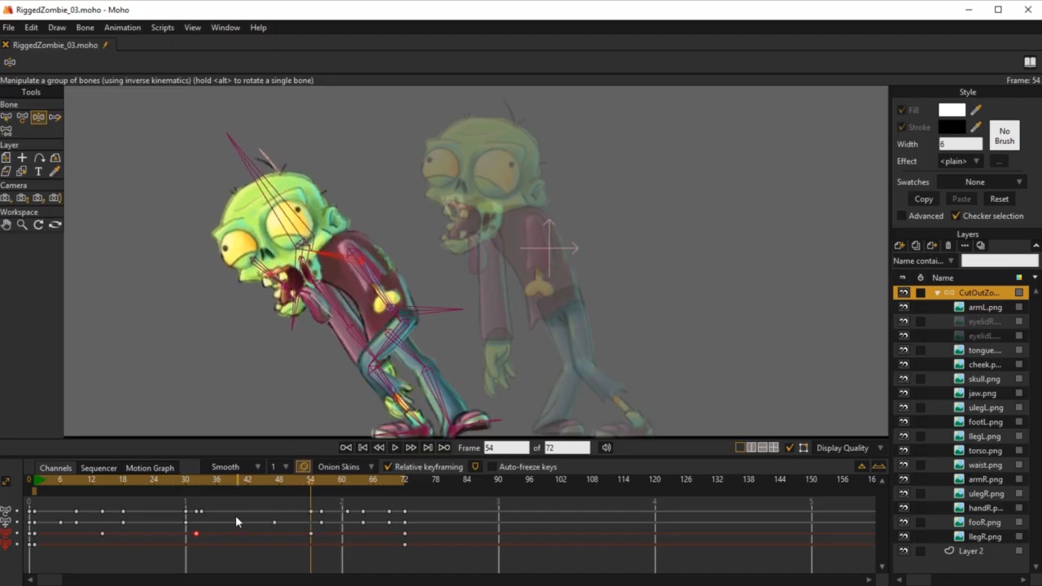
click(34, 480)
key(space)
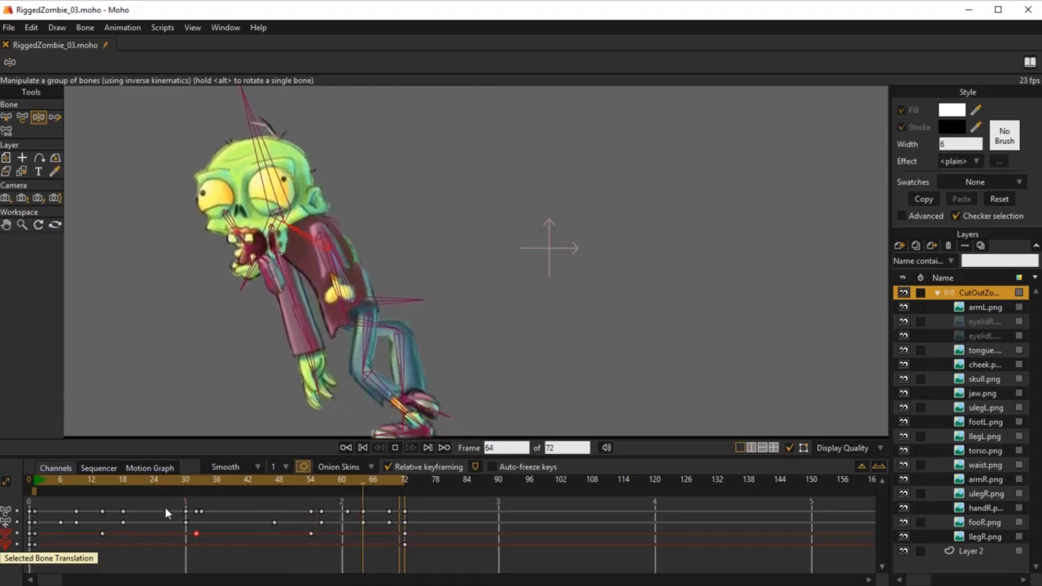
Play back the walk repeatedly and scrub its frames to examine the forward and backward torso swing
click(118, 484)
drag(37, 477, 86, 479)
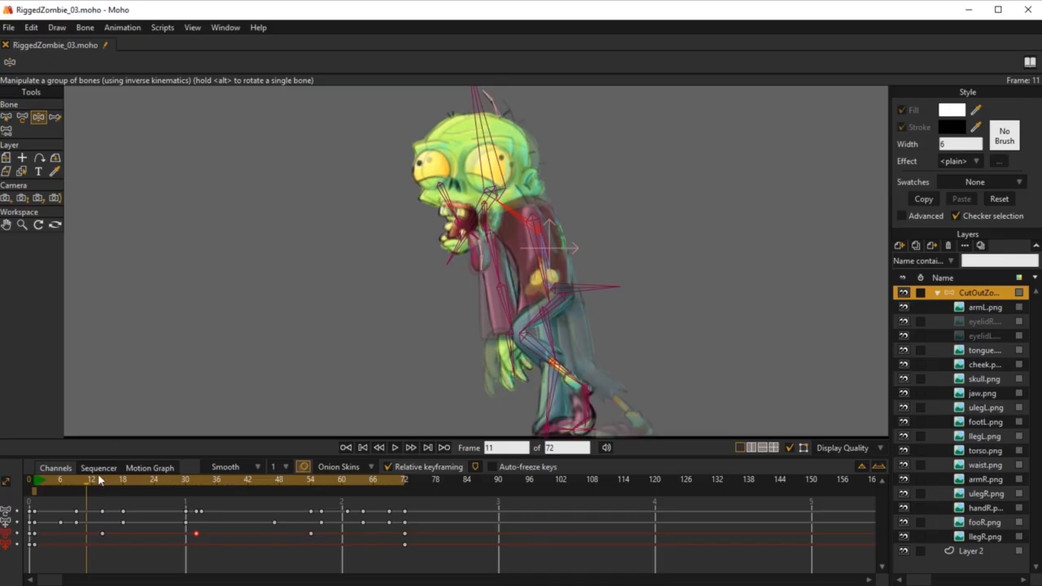
drag(89, 487, 77, 507)
click(36, 483)
key(space)
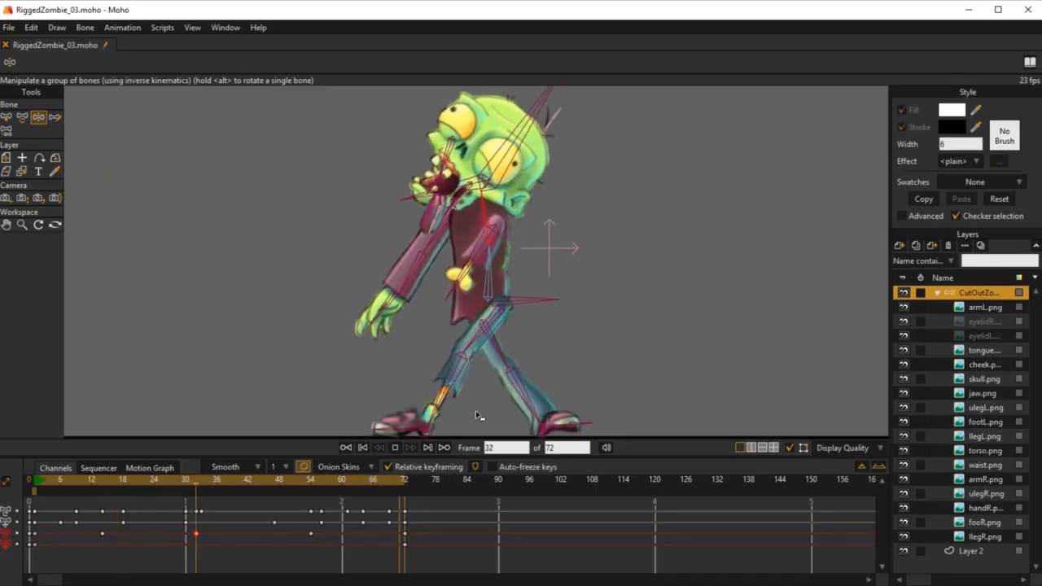
click(64, 503)
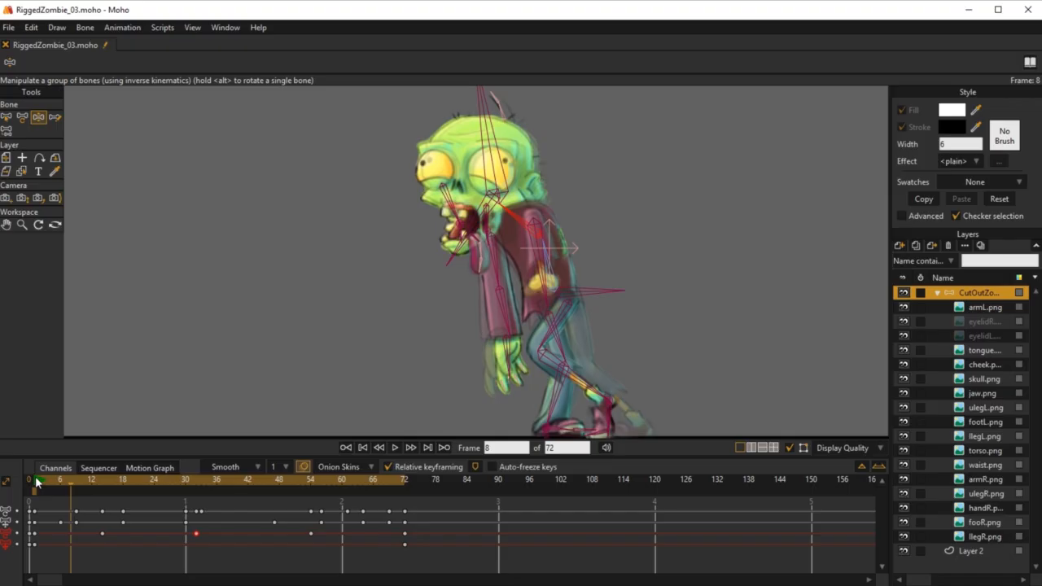
click(35, 476)
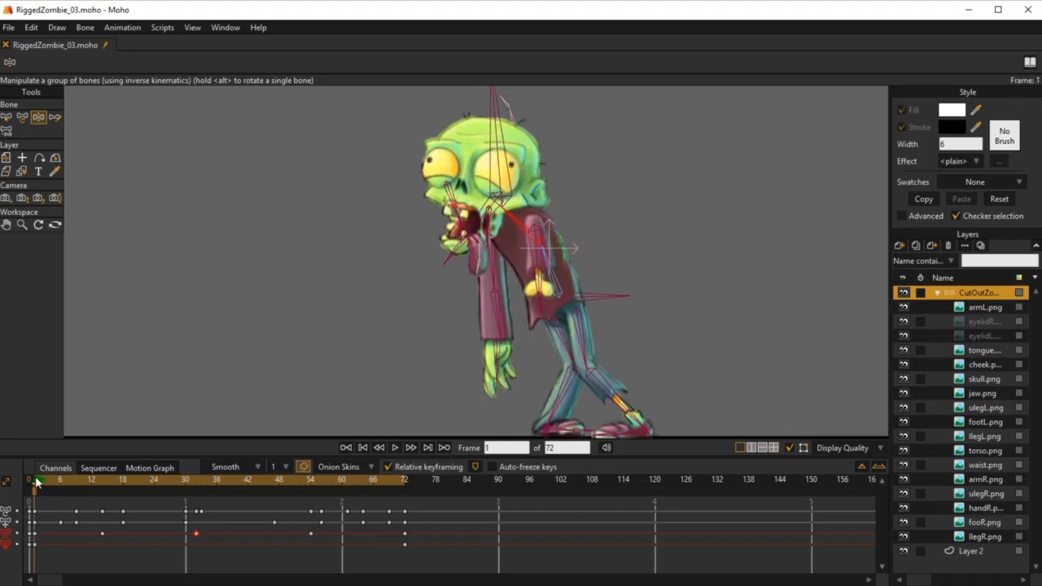
key(space)
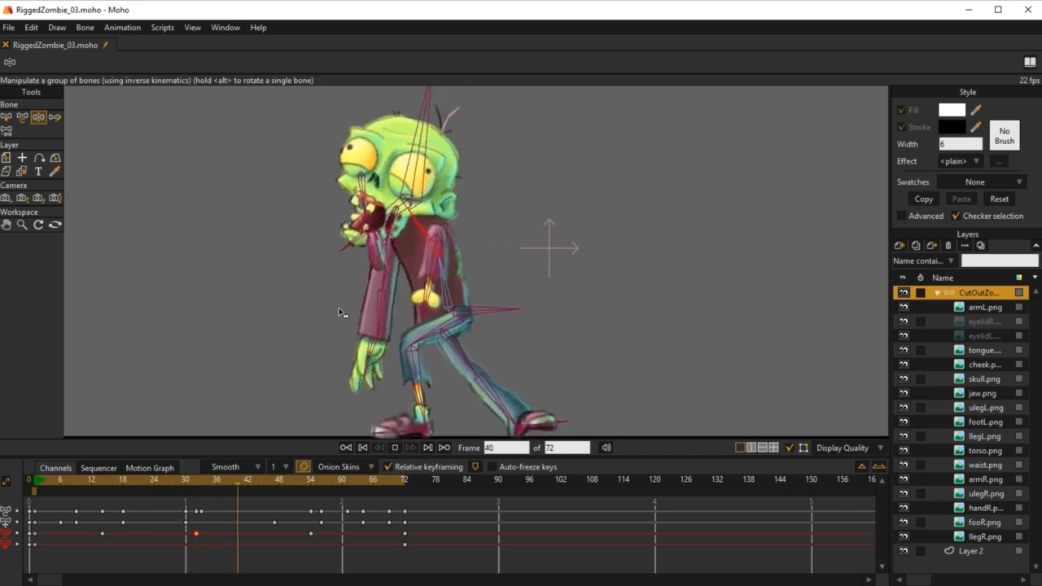
key(space)
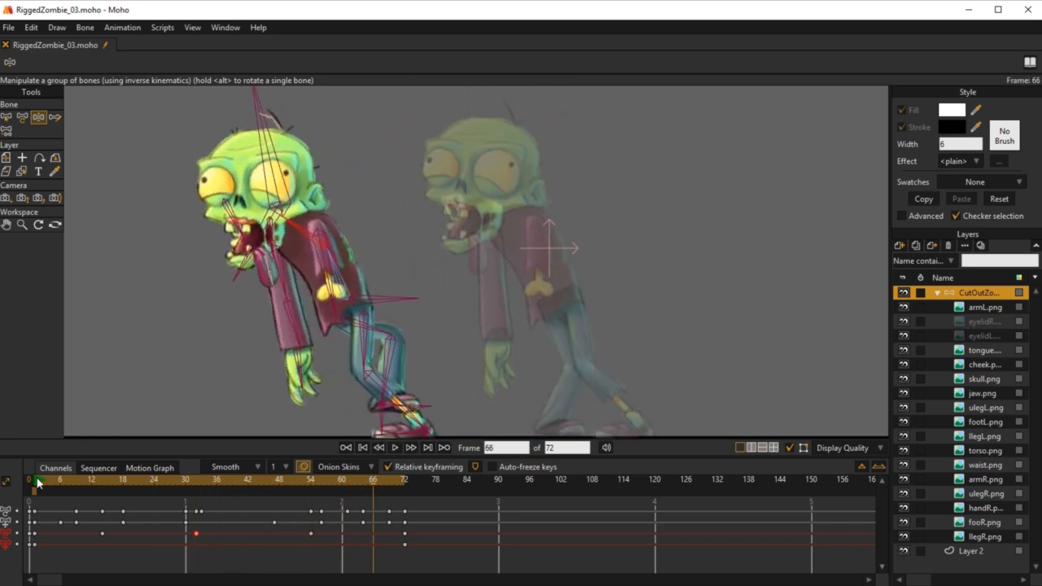
drag(37, 482, 319, 547)
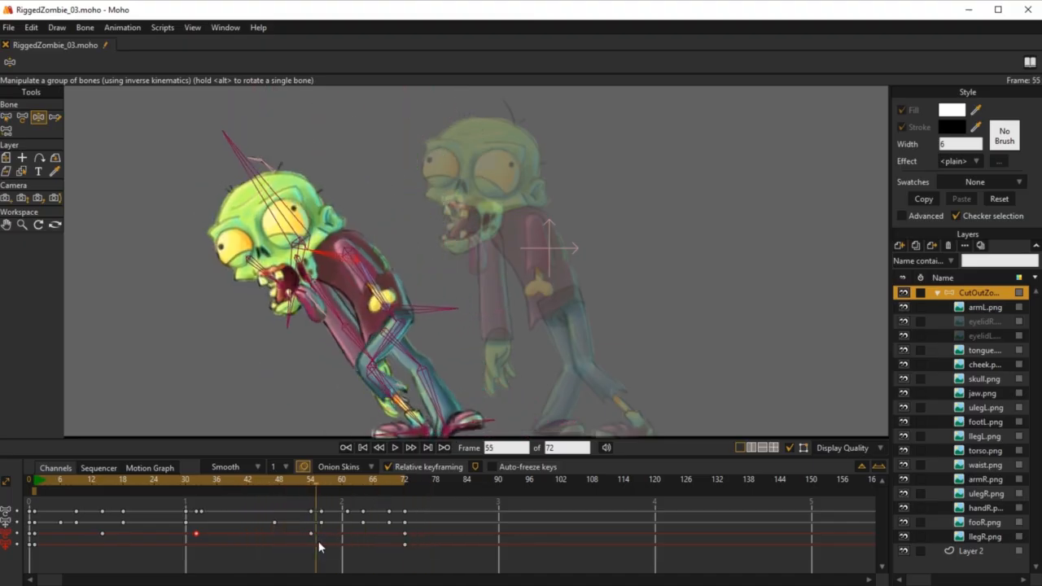
click(34, 485)
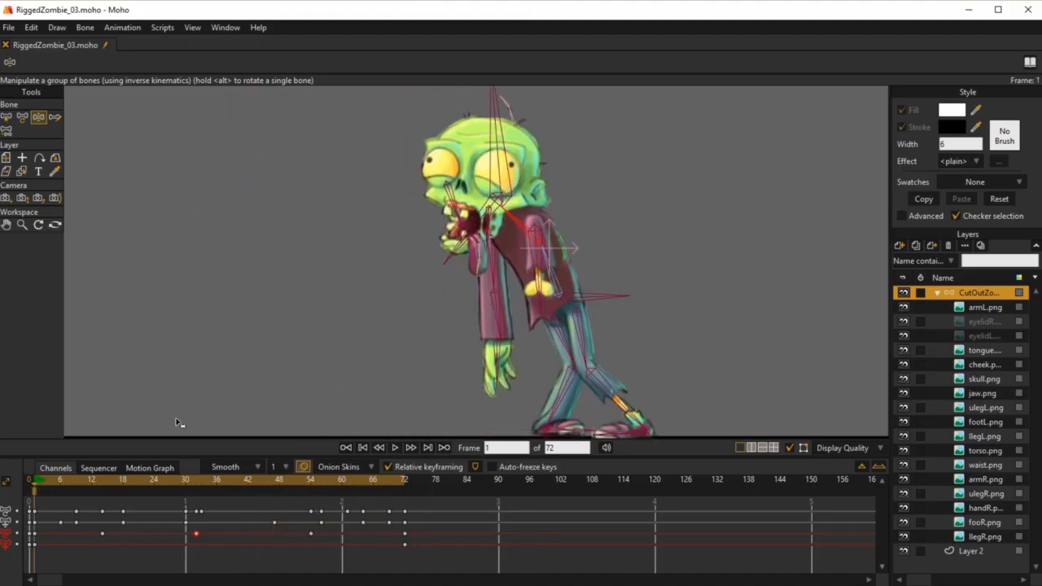
Select the arm_L bone at frame 1 and save the project
key(b)
click(539, 259)
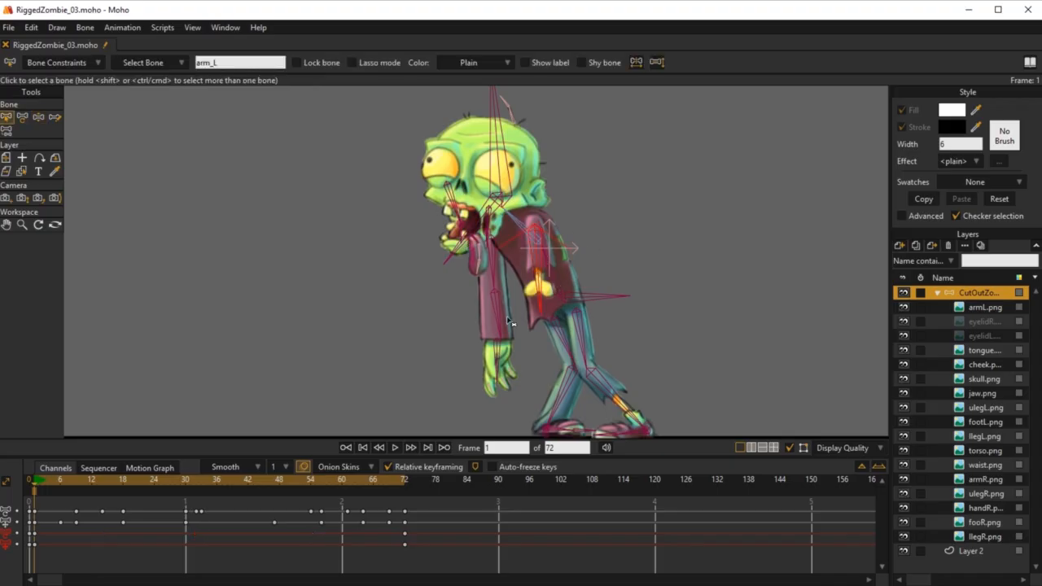
mouse_move(34, 487)
mouse_down()
mouse_move(124, 511)
mouse_move(36, 503)
mouse_up()
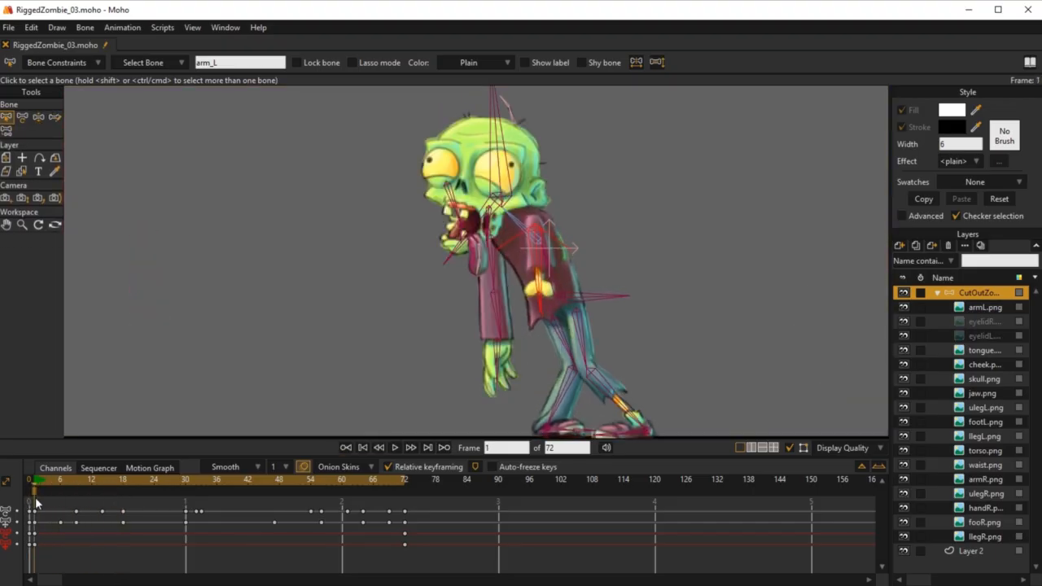
click(8, 28)
click(52, 150)
Try raising both of the zombie's arms forward into a reaching pose at frame 1 and compare it with frame 72
key(z)
drag(470, 310, 370, 234)
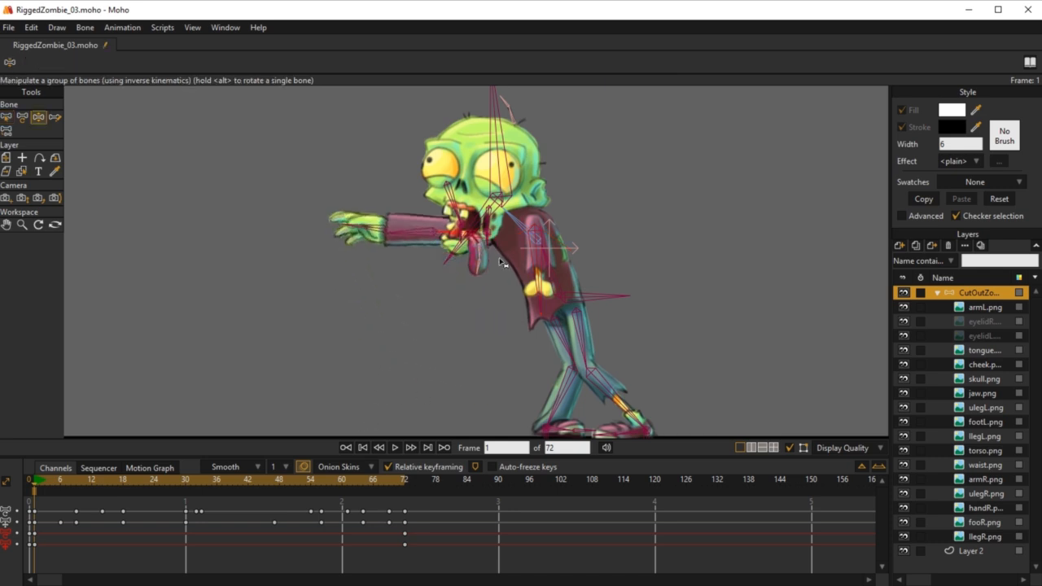
drag(535, 261, 489, 218)
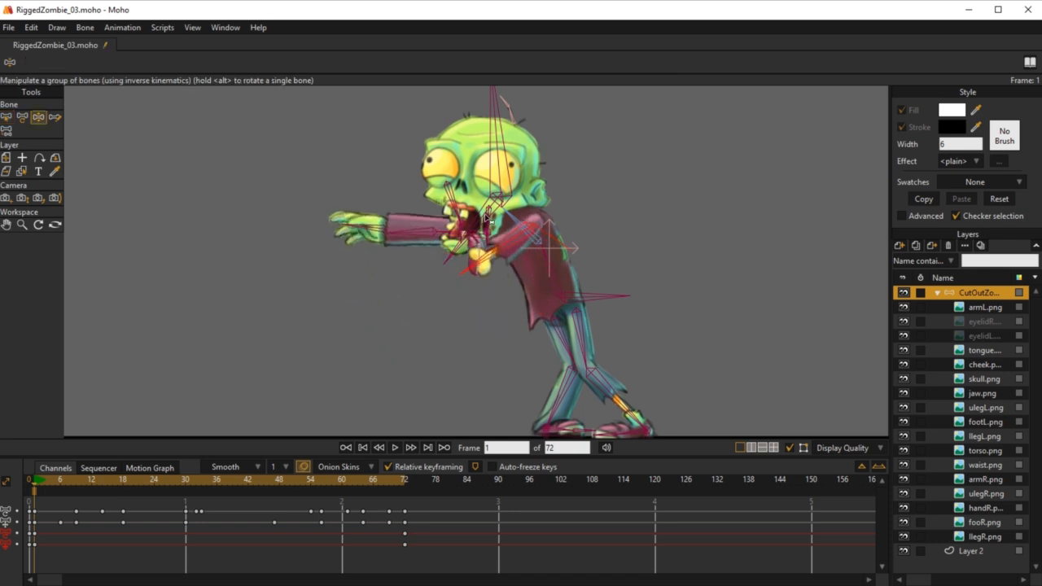
mouse_move(381, 232)
mouse_down()
mouse_move(429, 224)
mouse_move(370, 232)
mouse_move(400, 236)
mouse_up()
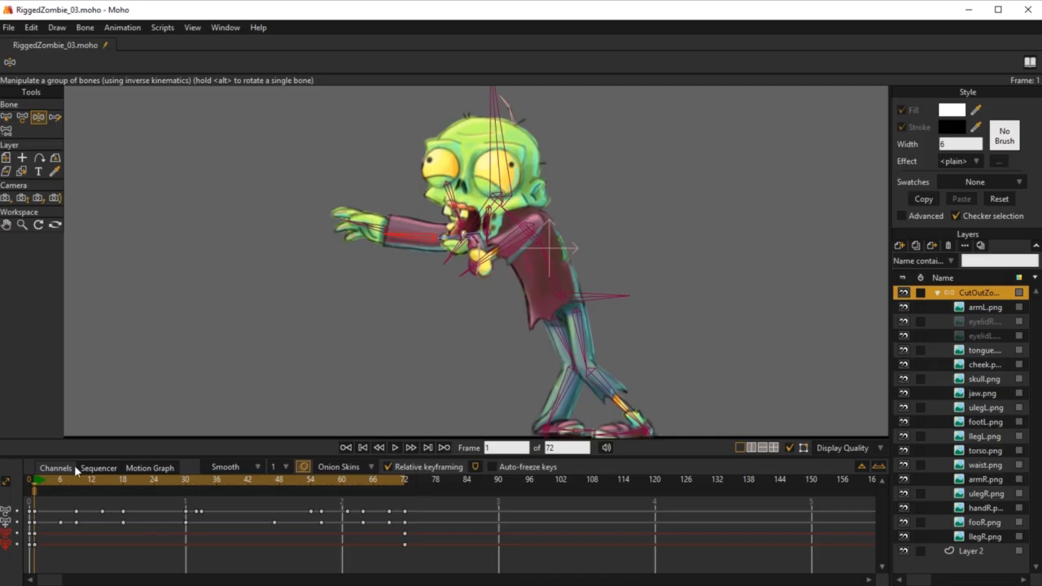
drag(37, 485, 403, 489)
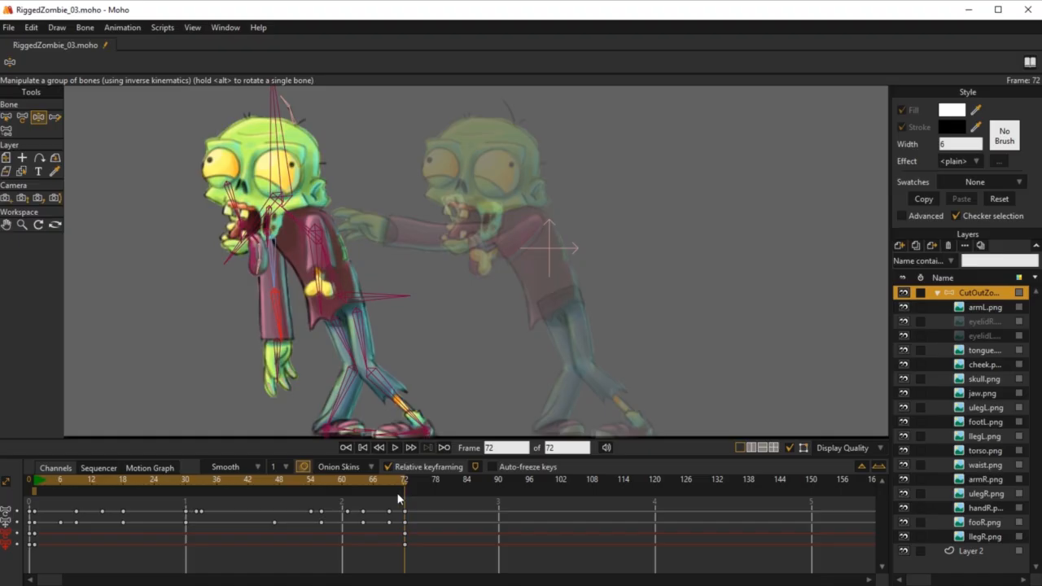
drag(36, 483, 425, 511)
mouse_move(39, 479)
mouse_down()
mouse_move(220, 500)
mouse_move(33, 488)
mouse_up()
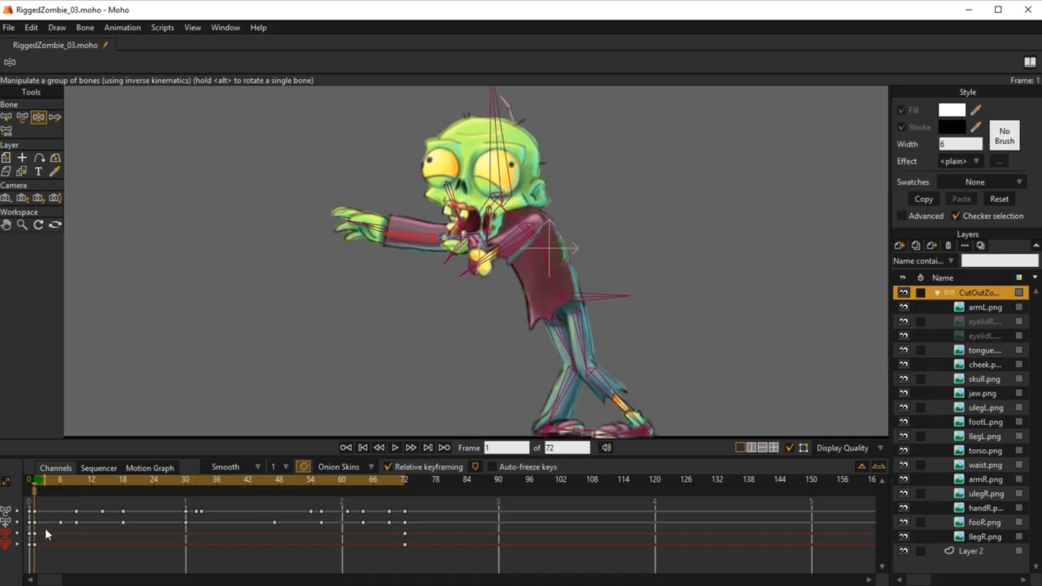
Undo the raised-arm pose changes at frame 1
key(ctrl+z)
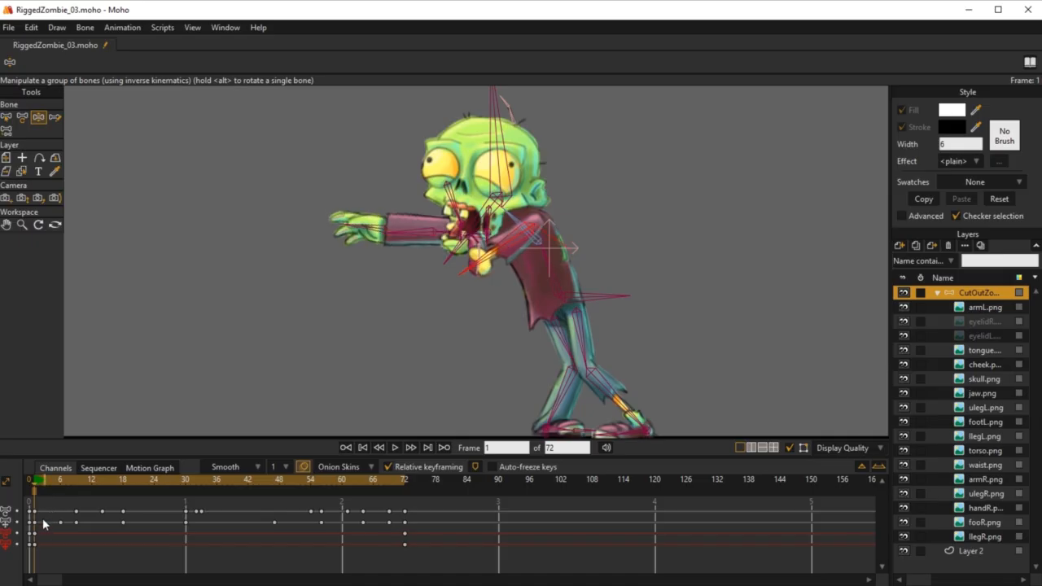
key(ctrl+z)
key(ctrl+z)
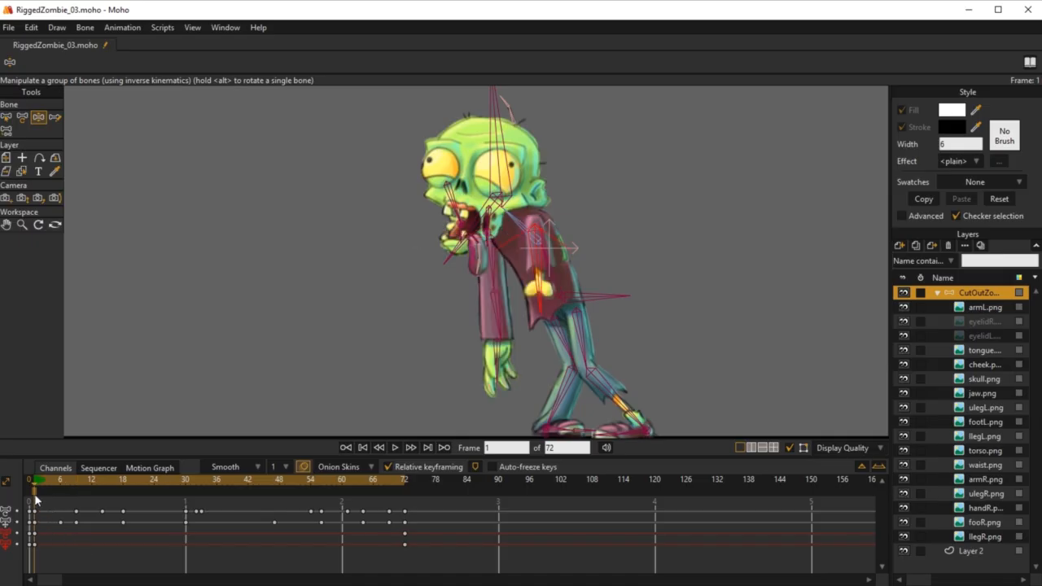
Play back the walk, and rotate the arm_L bone slightly forward at frame 12
key(space)
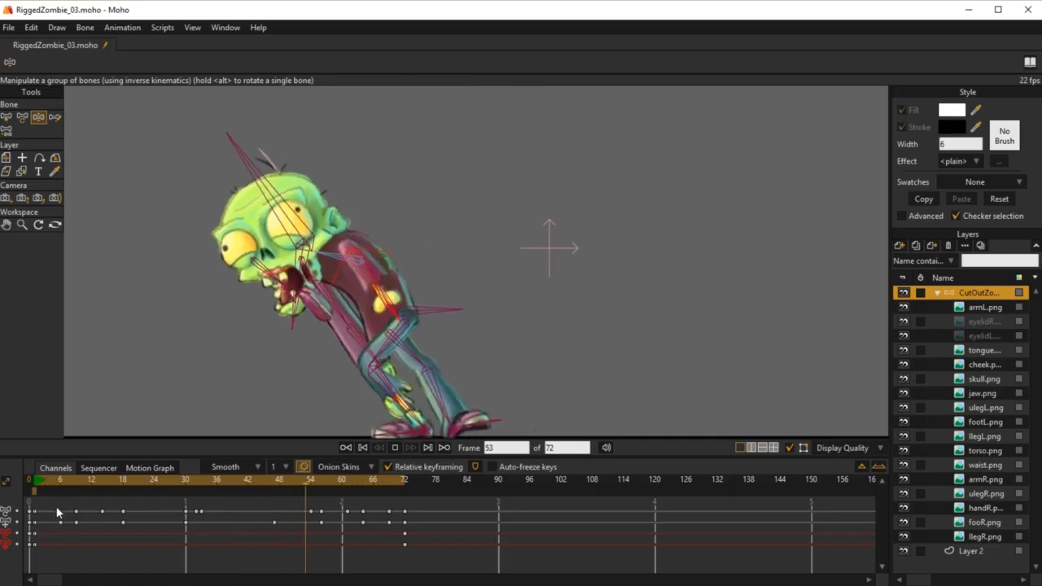
click(37, 482)
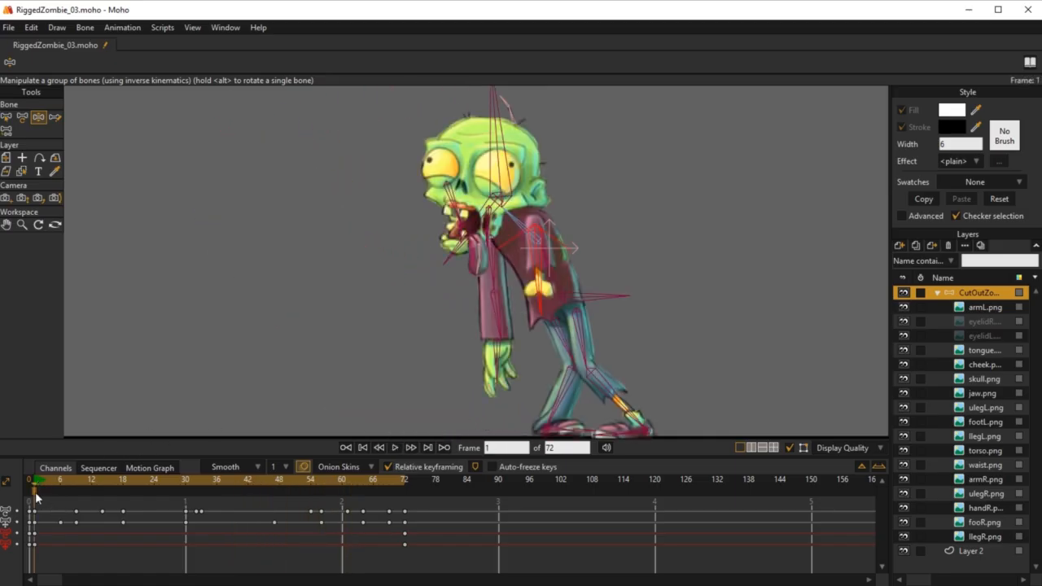
drag(35, 473, 92, 527)
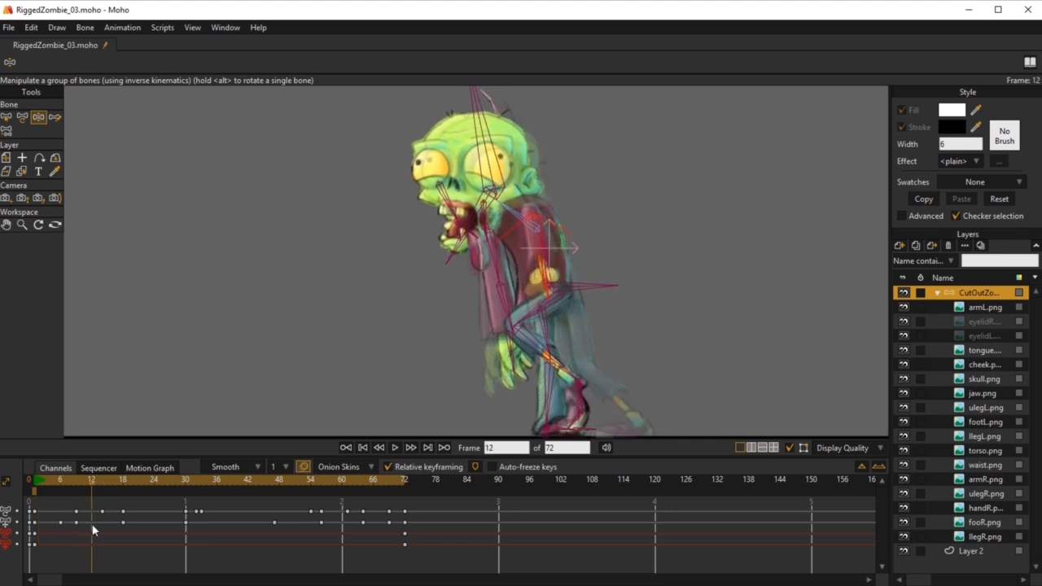
scroll(572, 307, up, 4)
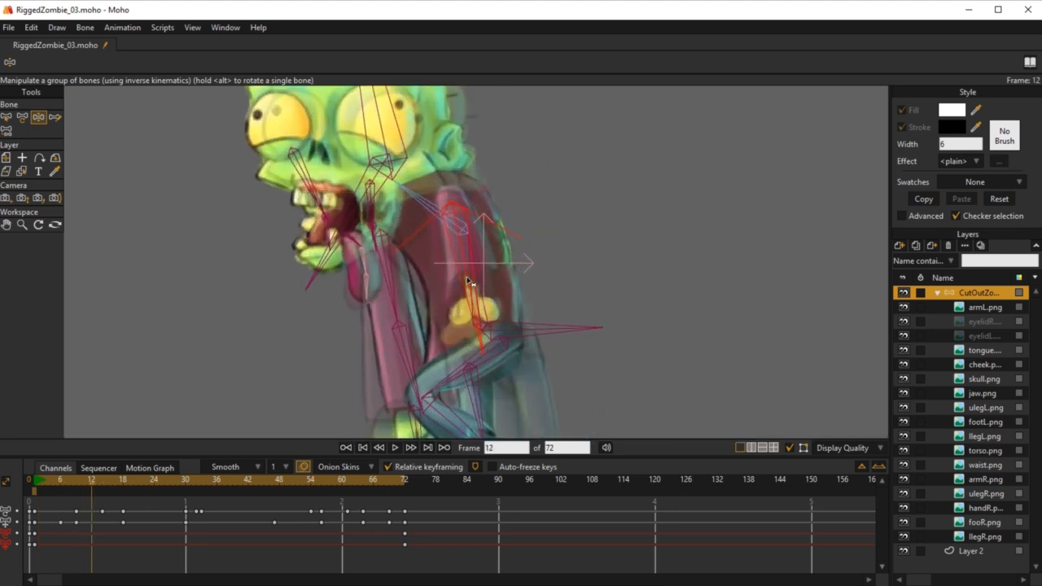
key(b)
key(t)
drag(465, 280, 460, 283)
Swing the arm_L bone backward at frame 27
click(52, 486)
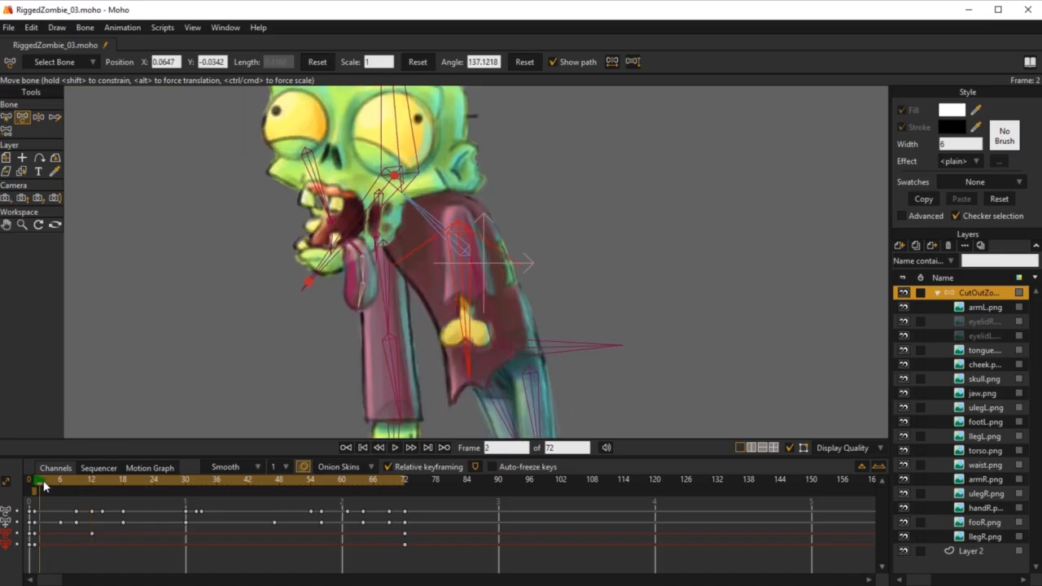
drag(53, 486, 169, 500)
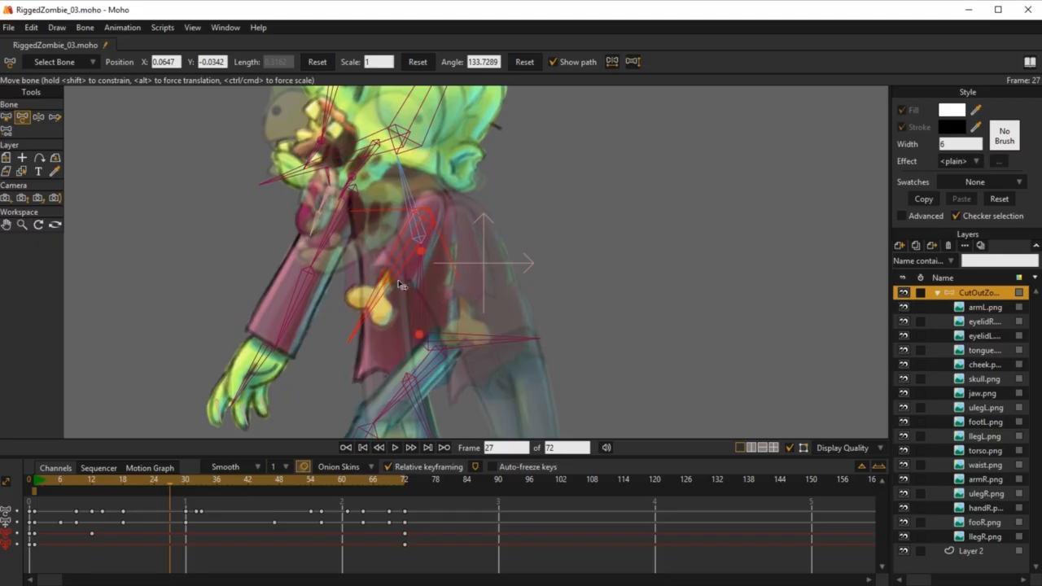
drag(390, 279, 457, 312)
Scrub through the arm_L keys and play back the walk to examine the arm swing
drag(94, 482, 132, 523)
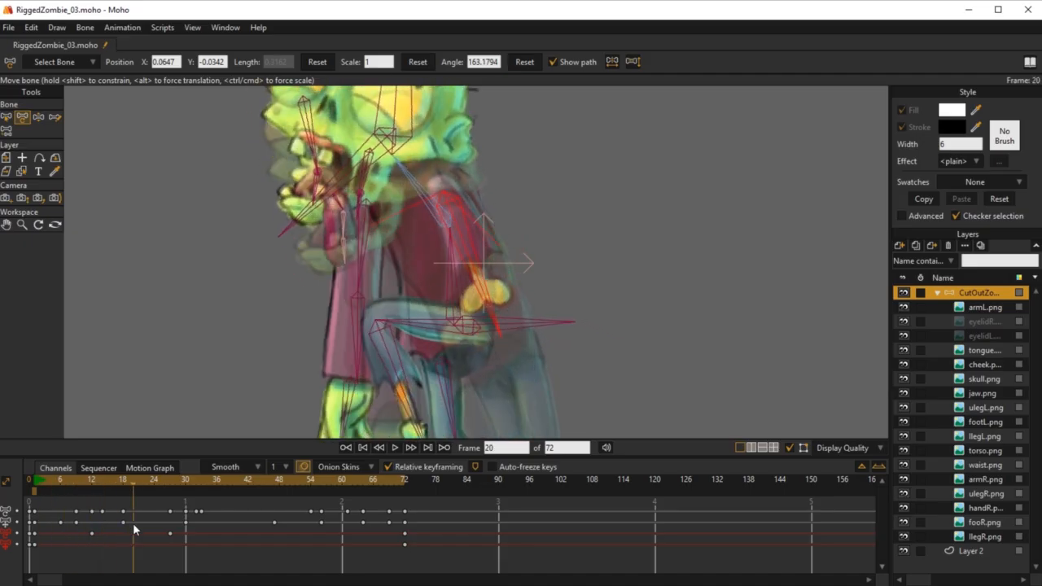
click(92, 535)
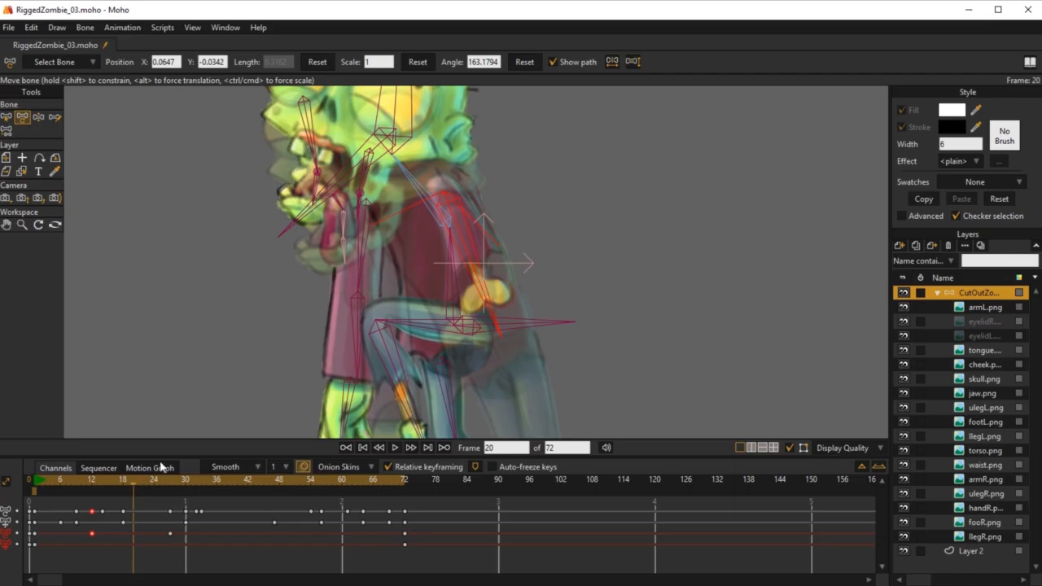
scroll(388, 355, down, 2)
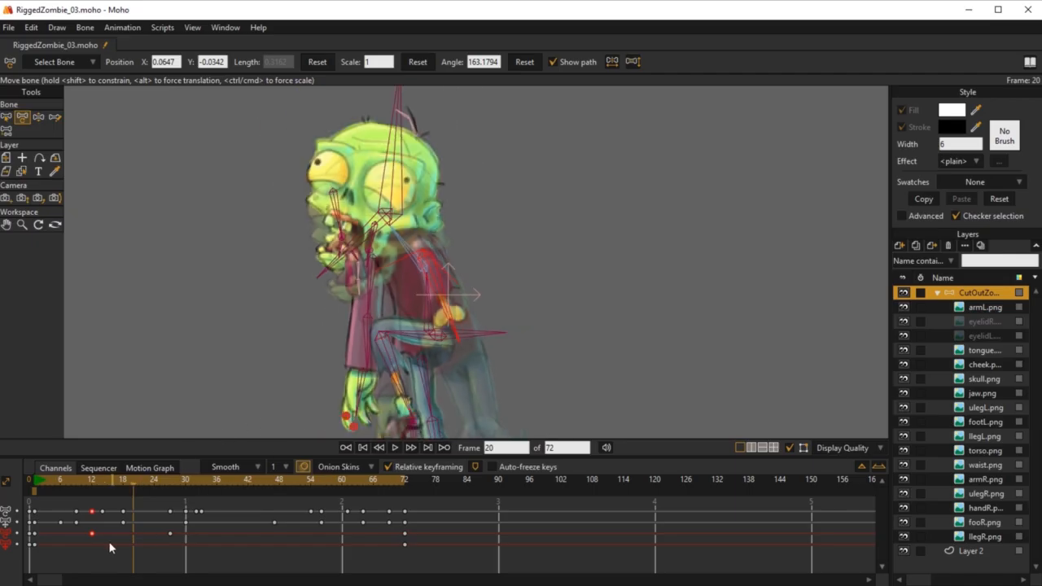
drag(83, 532, 189, 547)
scroll(533, 303, down, 2)
drag(533, 302, 557, 272)
scroll(548, 326, up, 2)
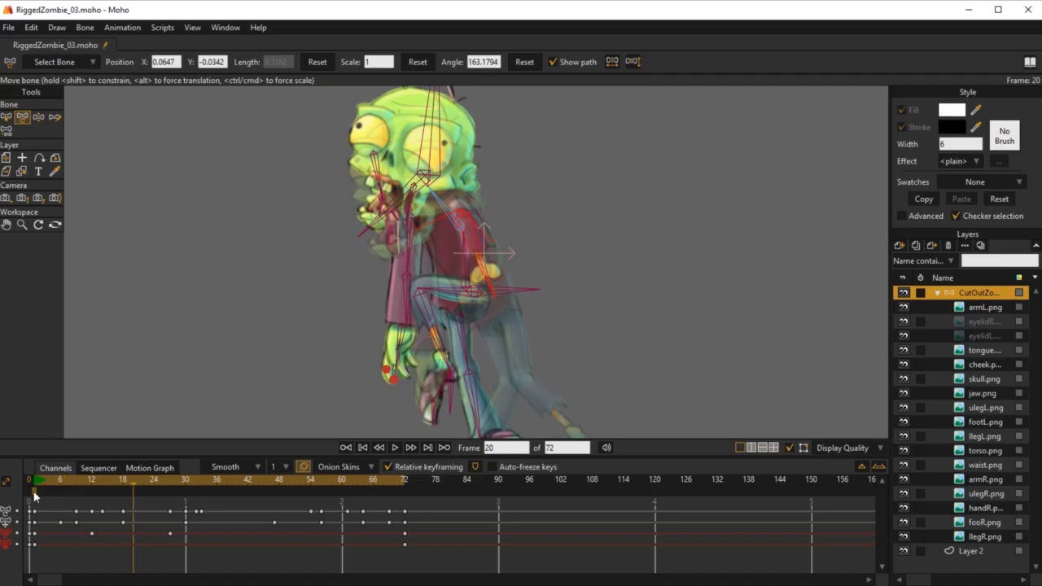
key(space)
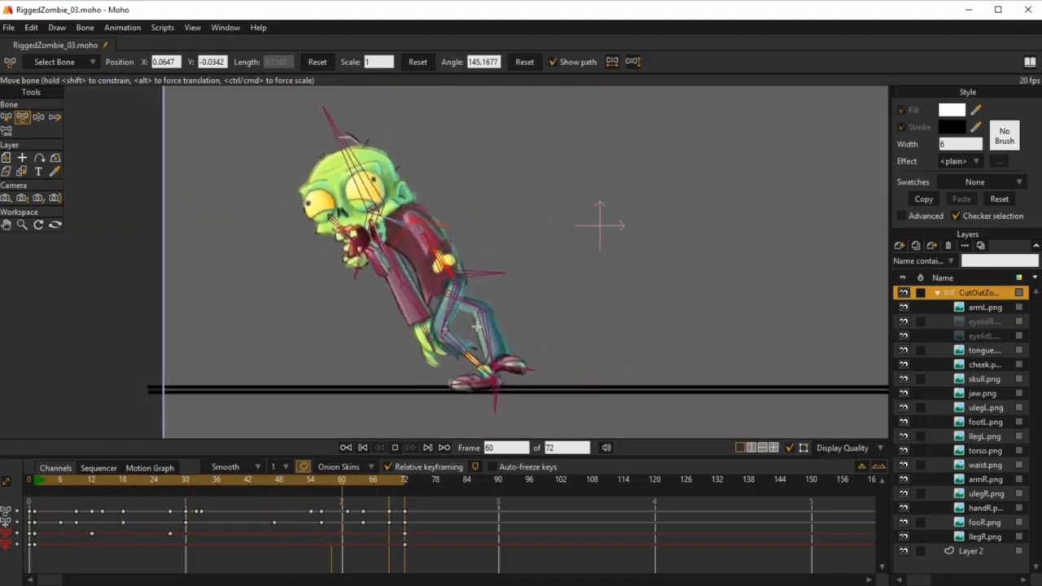
key(space)
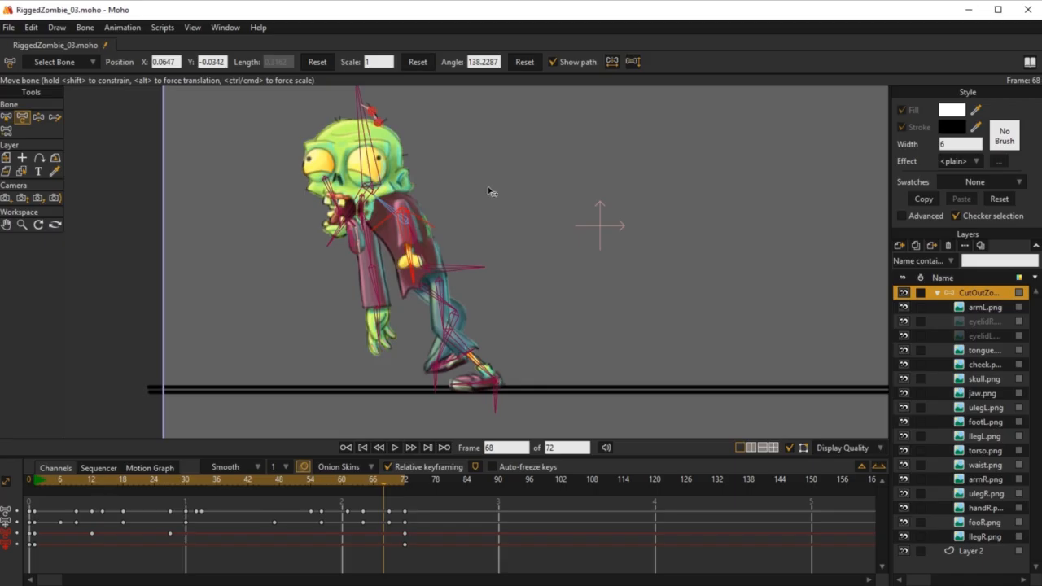
Check bone B8's constraints and dynamics settings, and scrub the walk to examine its motion, ending on frame 0
drag(334, 239, 365, 315)
scroll(370, 317, up, 4)
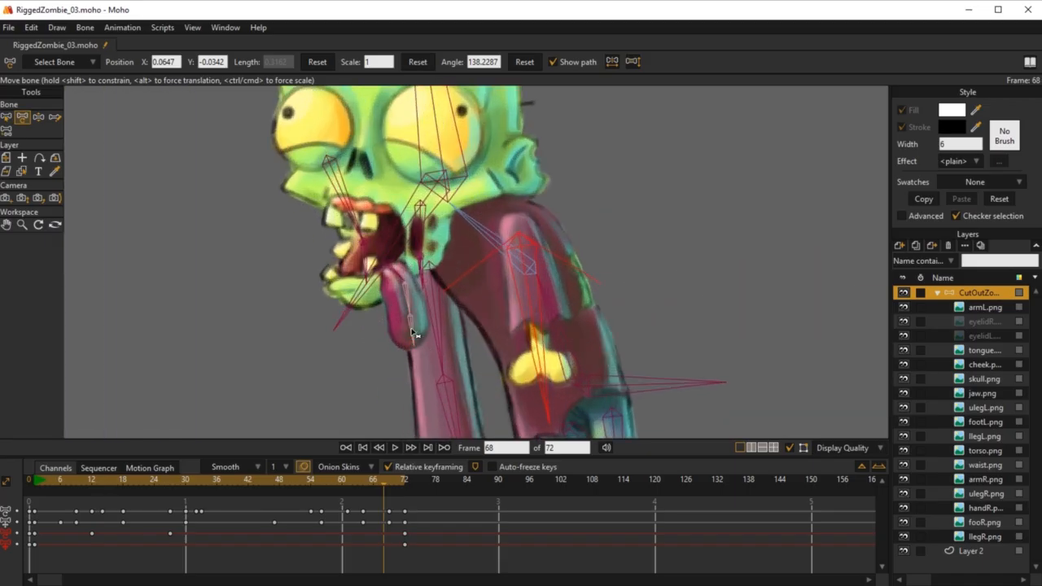
key(z)
click(415, 324)
click(58, 63)
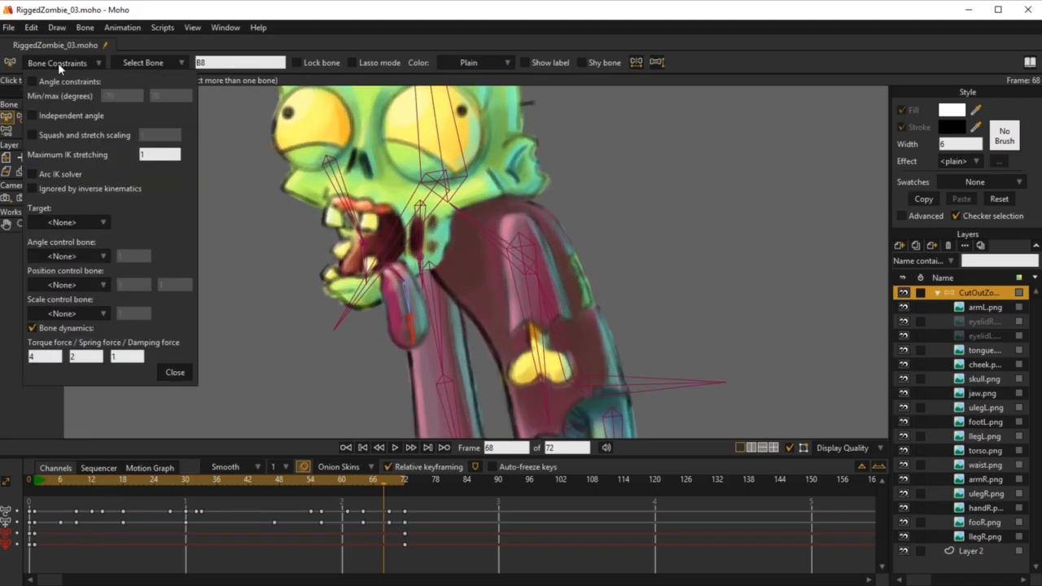
click(175, 372)
drag(39, 481, 368, 521)
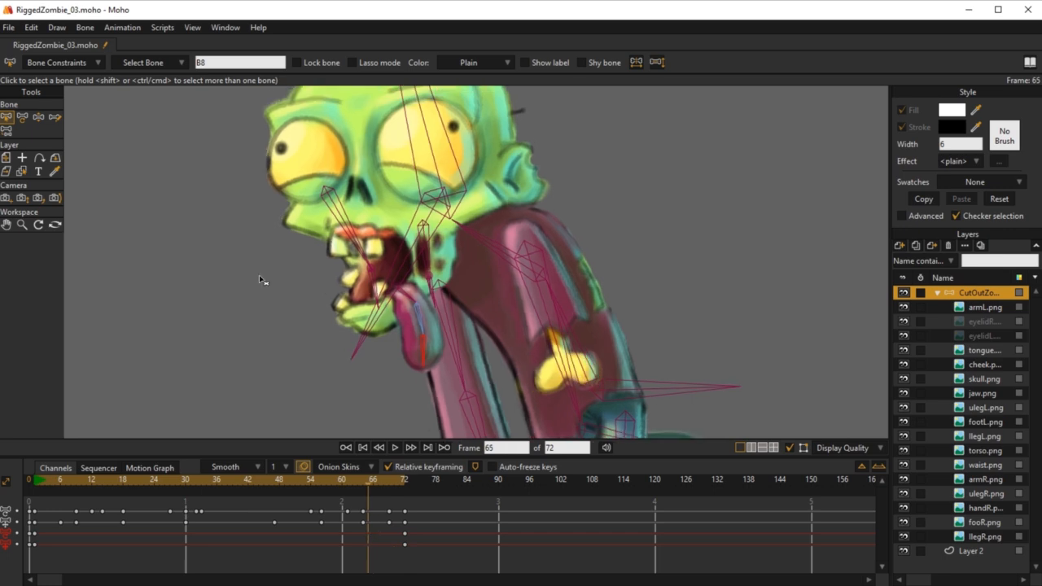
click(30, 483)
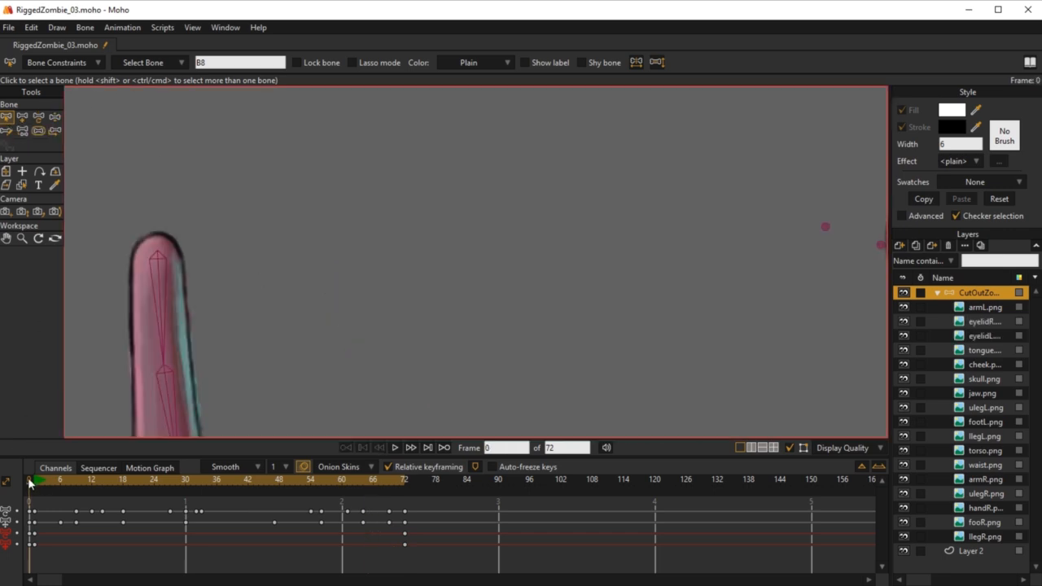
Set bone B8's dynamics torque force to 8
scroll(256, 241, down, 5)
drag(605, 125, 526, 232)
scroll(635, 220, up, 3)
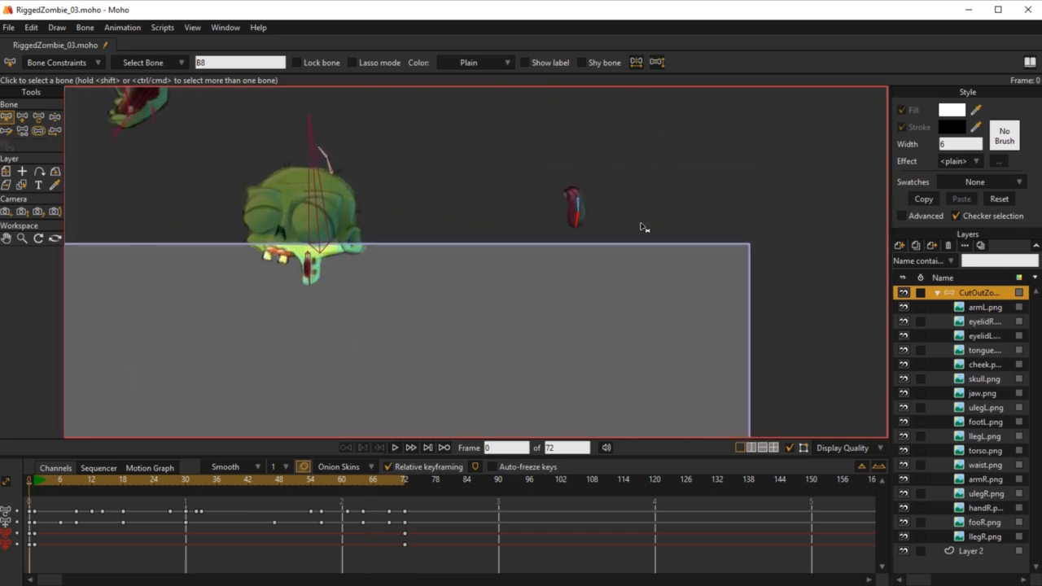
click(57, 63)
click(31, 356)
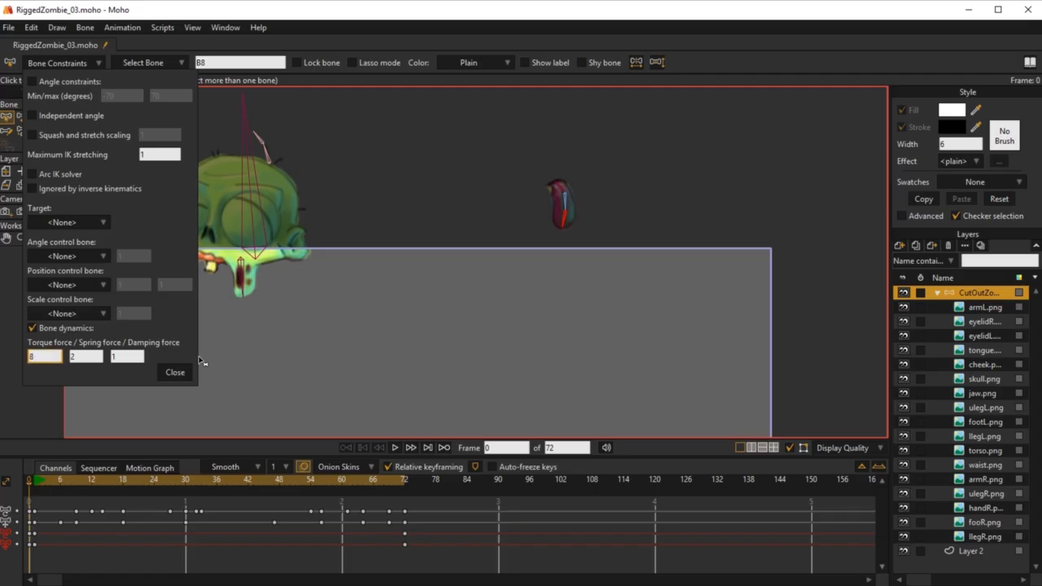
click(173, 372)
Play back the walk with the zombie's upper body in view to examine bone B8's motion
click(39, 481)
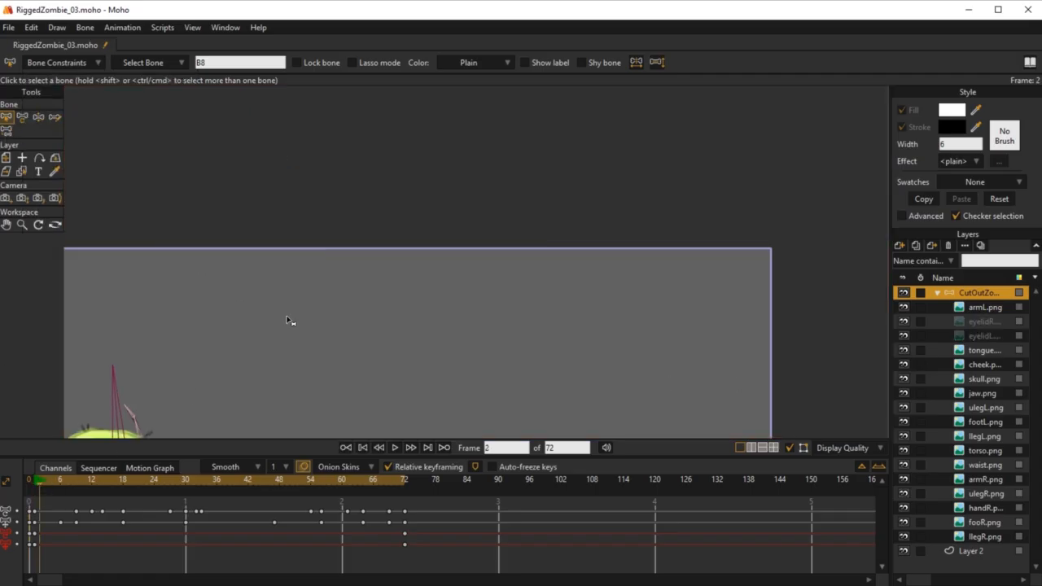
drag(286, 318, 614, 143)
scroll(492, 267, up, 5)
drag(394, 236, 556, 125)
key(space)
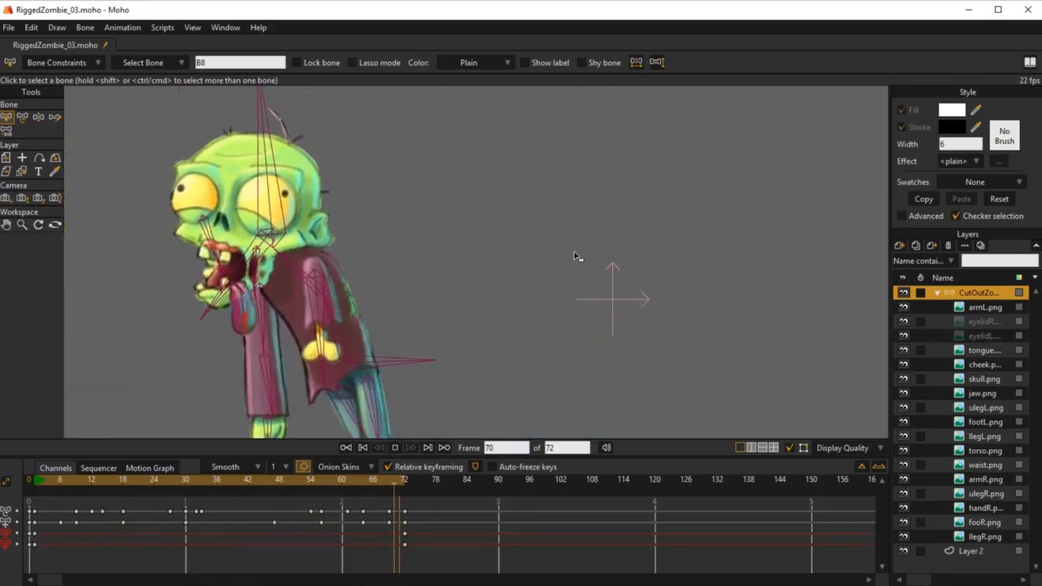
Return to frame 0 and open bone B8's dynamics spring force for editing
click(29, 481)
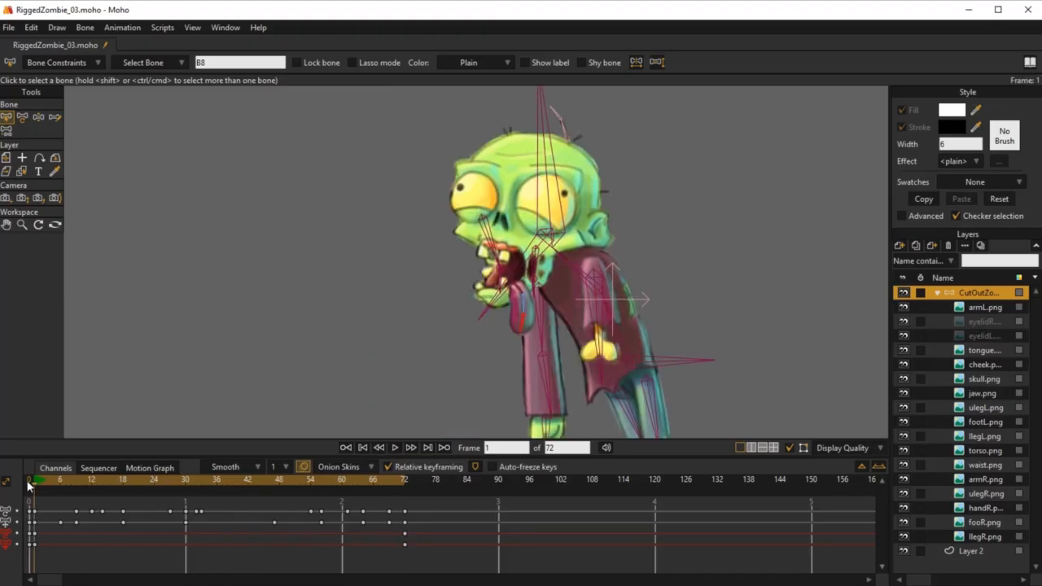
click(85, 68)
click(91, 356)
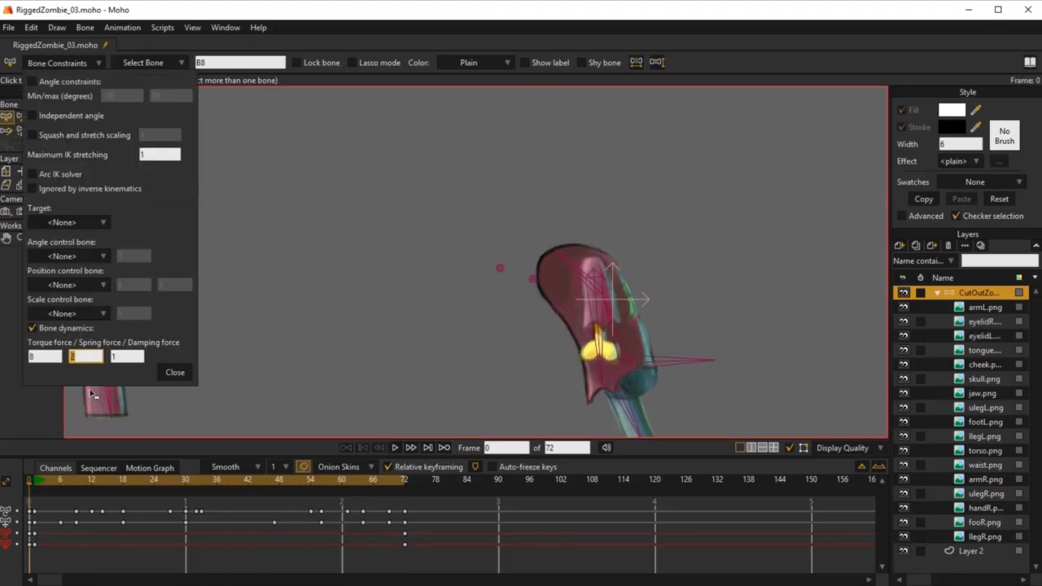
click(171, 374)
Select bone B7 and set its dynamics spring force to 4 and torque force to 4
scroll(394, 301, down, 2)
drag(527, 253, 401, 415)
click(680, 198)
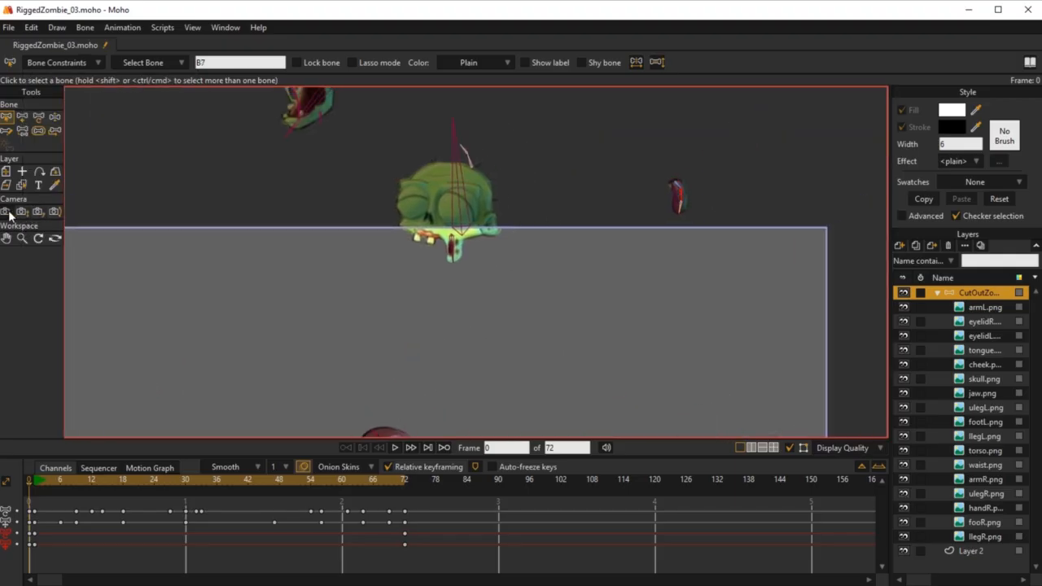
click(79, 63)
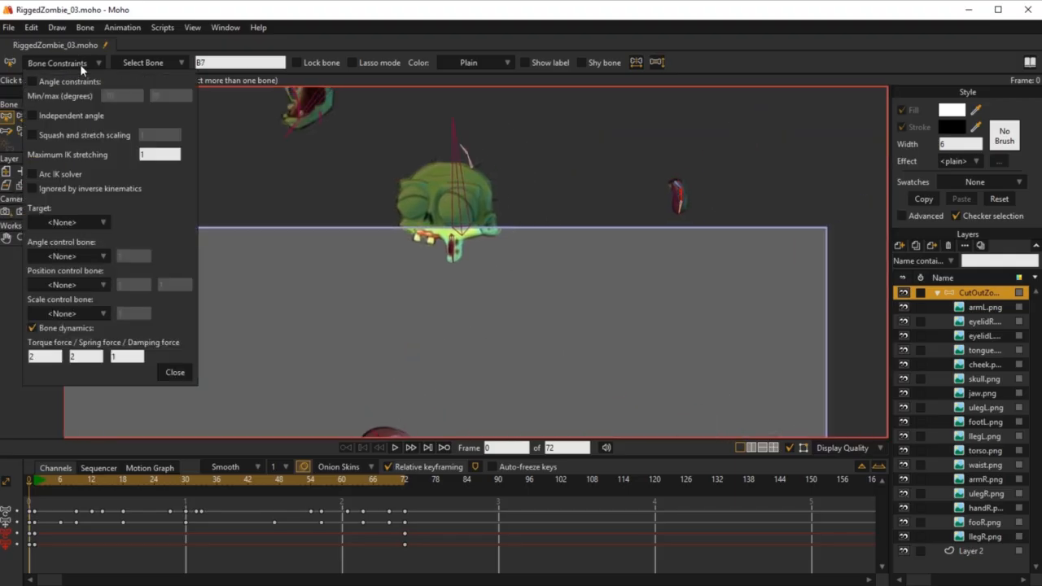
click(81, 357)
text(4)
click(43, 356)
text(4)
click(175, 373)
Play back the walk from frame 1 to examine bone B7's motion
click(34, 482)
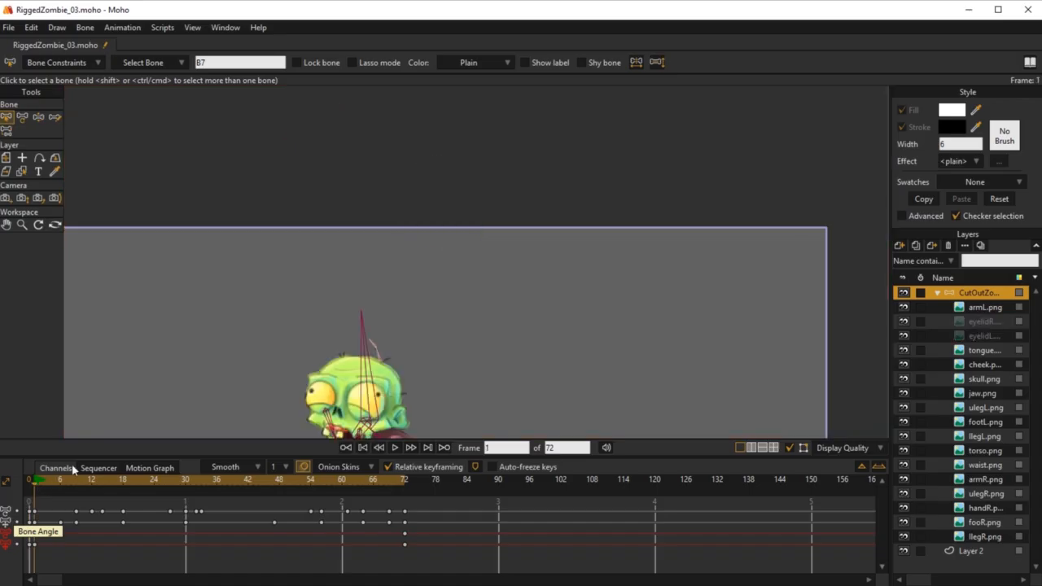
drag(509, 283, 673, 133)
key(space)
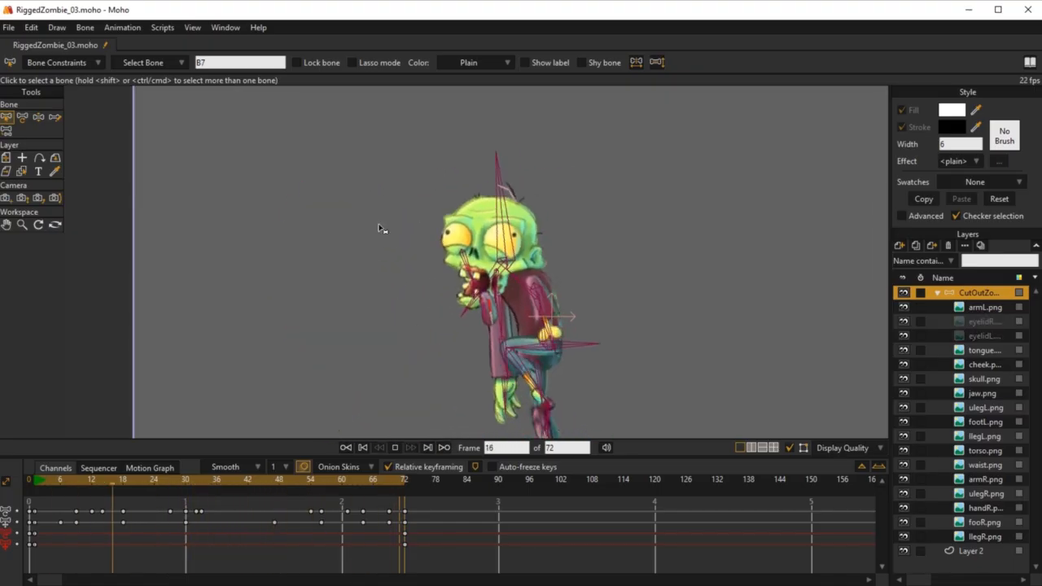
key(space)
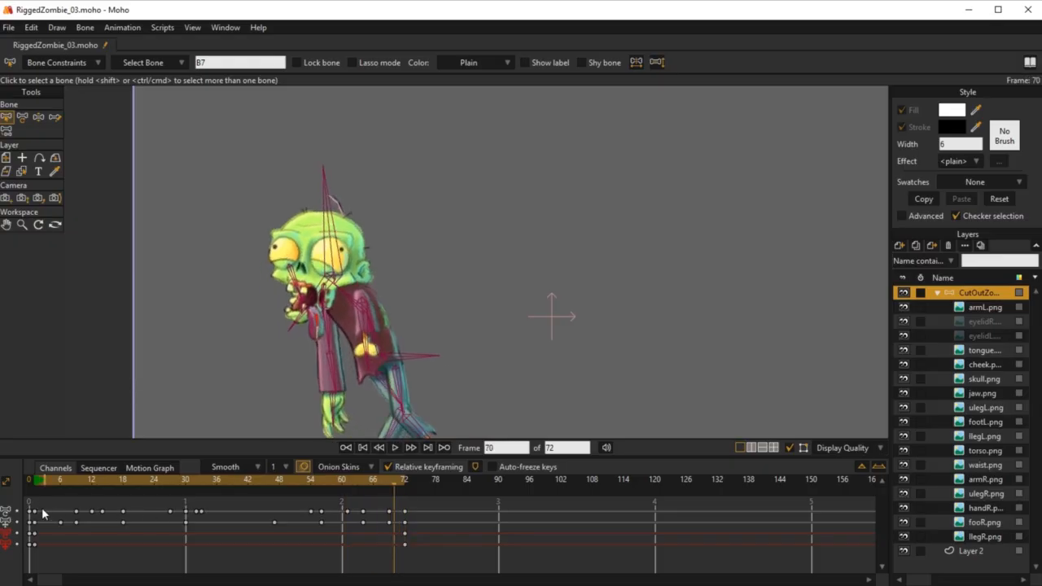
Select bone B30 on top of the skull at frame 0 and check its constraints and dynamics settings
click(31, 482)
drag(577, 153, 509, 302)
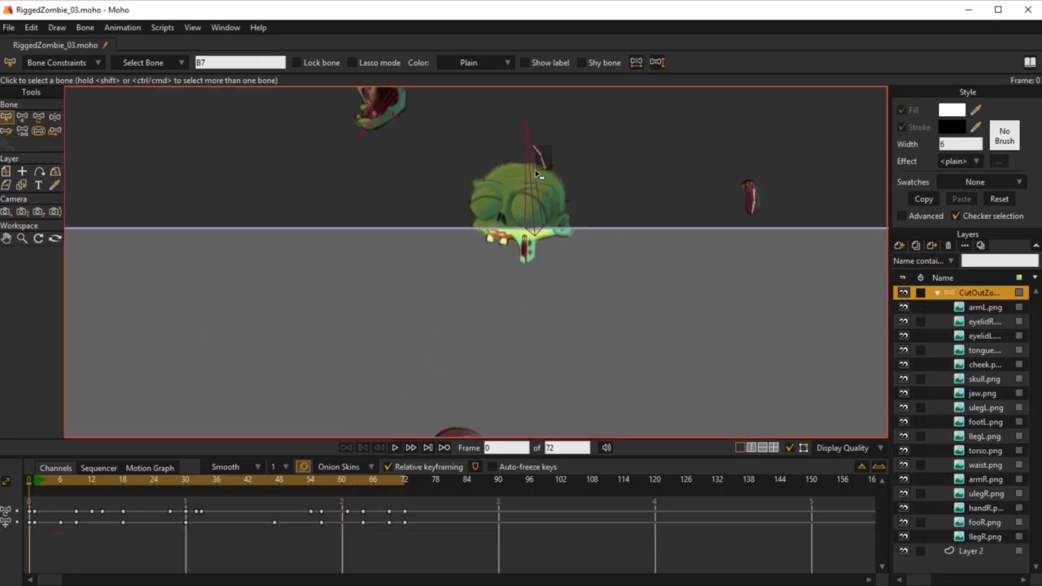
click(537, 163)
click(57, 63)
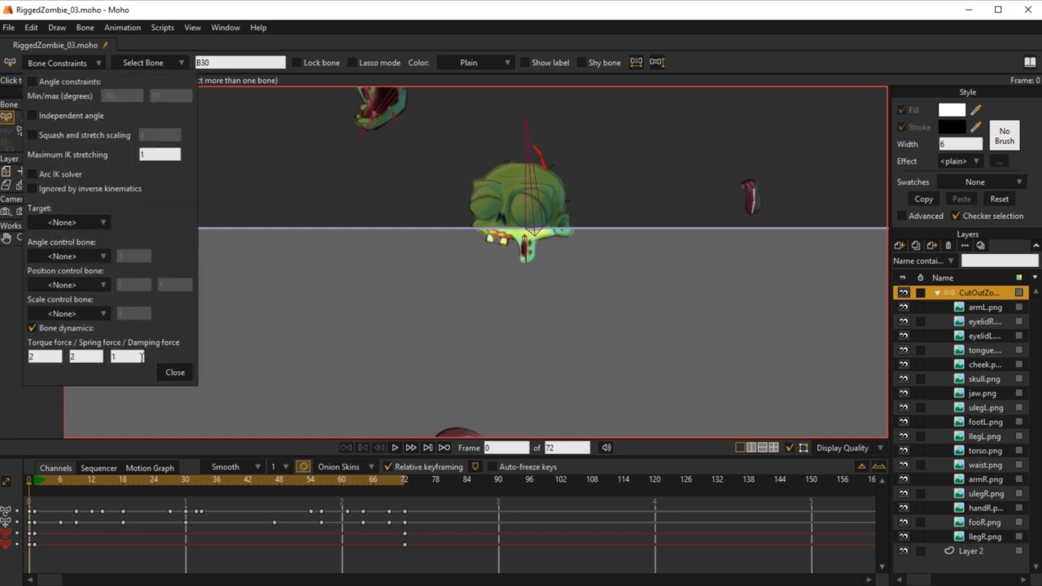
Reselect bone B7 and set its dynamics spring force to 2
click(768, 192)
double_click(52, 356)
double_click(88, 357)
text(2)
click(175, 372)
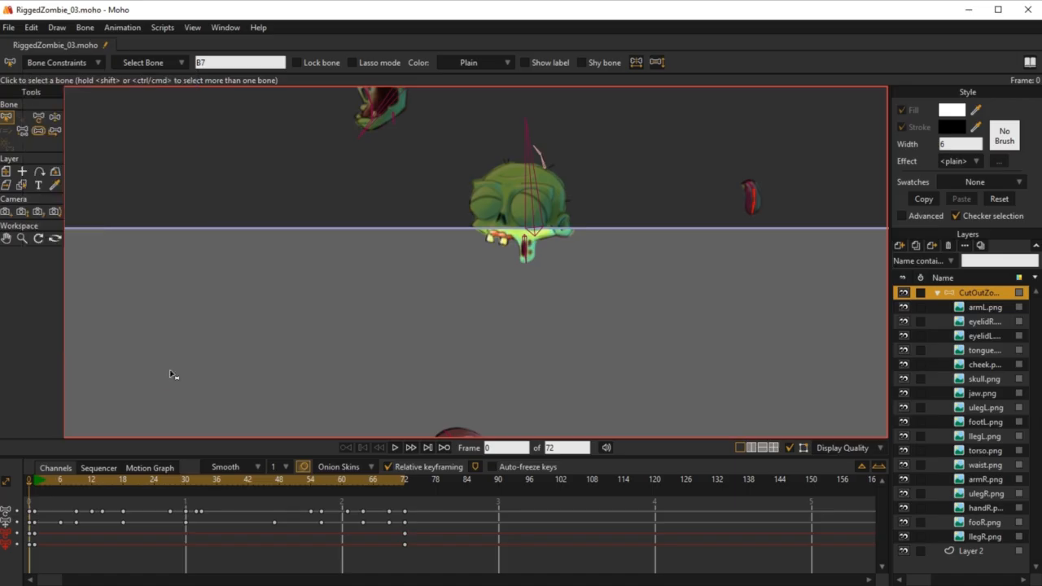
Delete the keyframes of bone B7 and of bone B30 from frame 1 through frame 72
click(35, 477)
drag(321, 310, 403, 127)
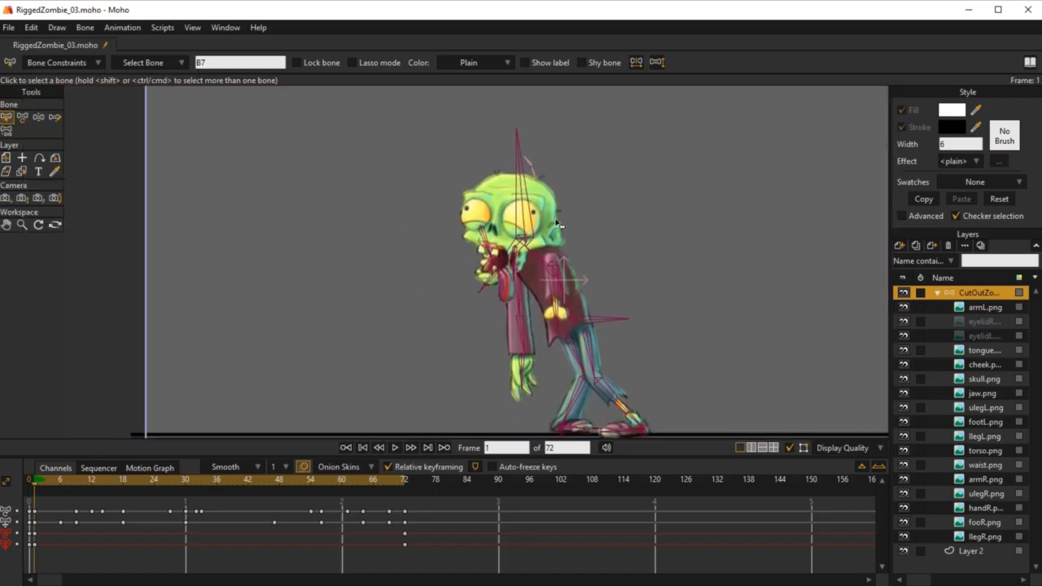
scroll(526, 350, up, 2)
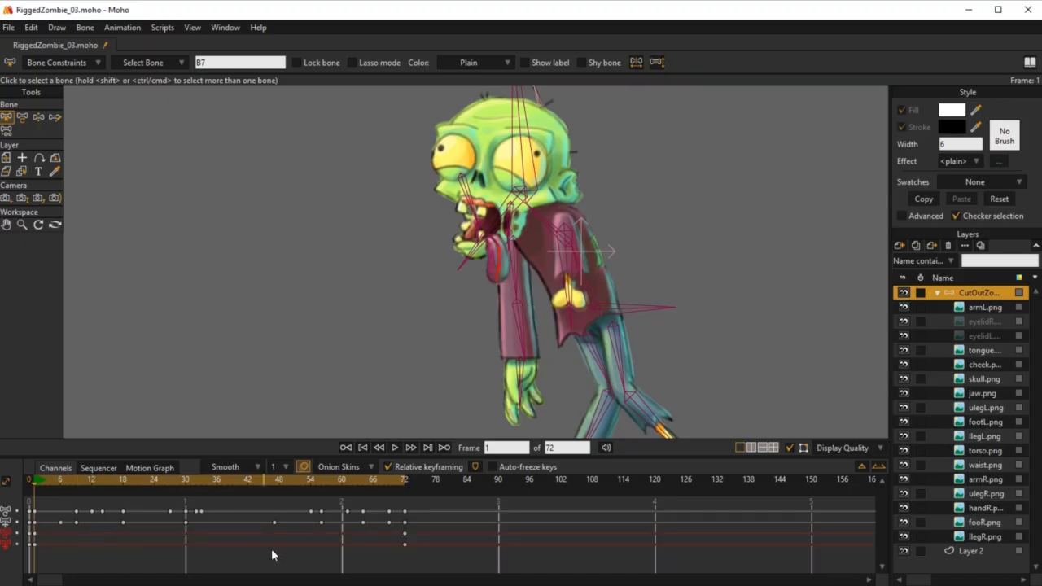
drag(413, 531, 37, 555)
key(Delete)
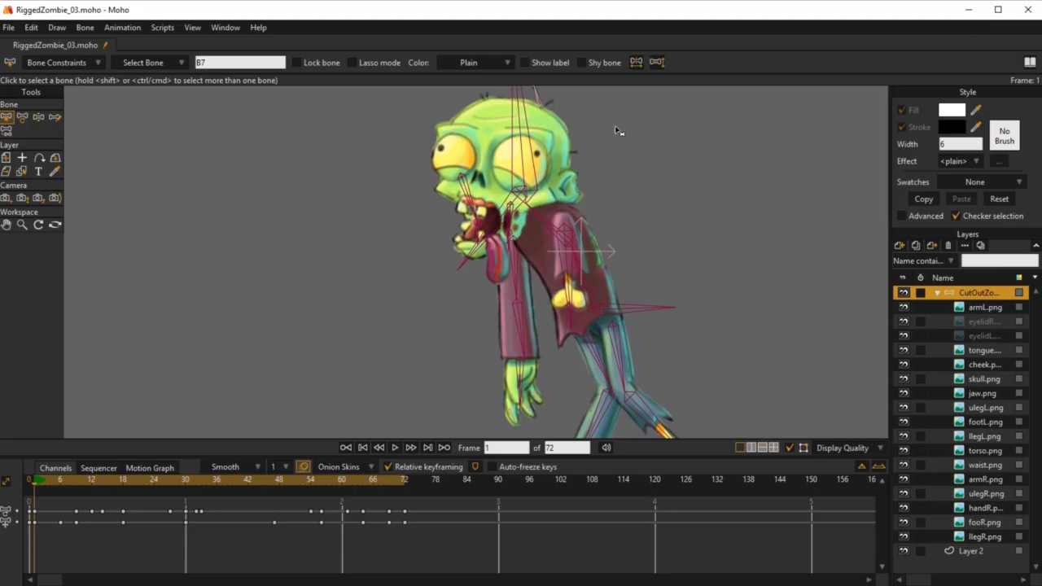
click(486, 176)
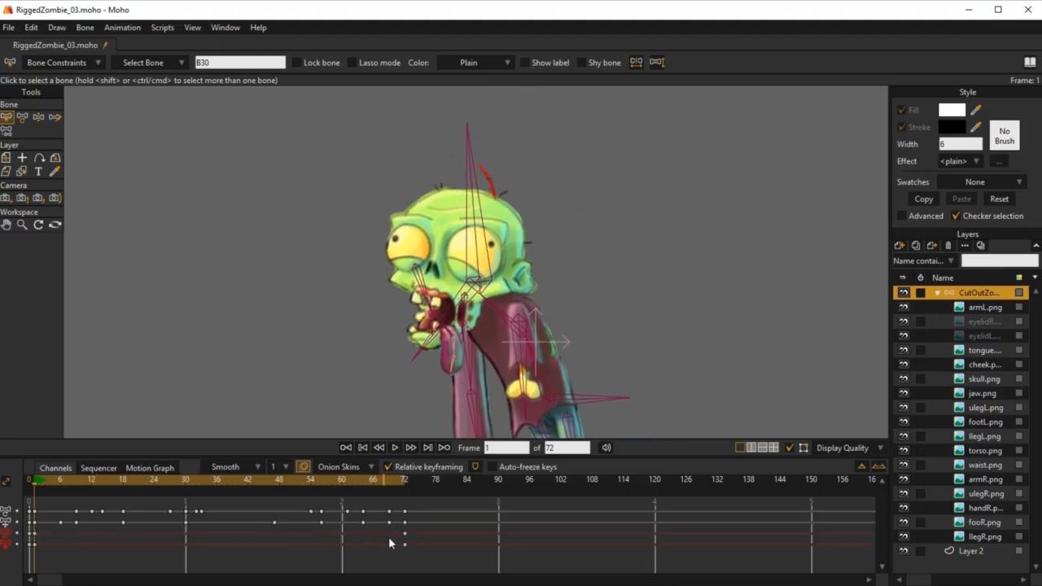
drag(368, 556, 37, 560)
Play back the walk twice, returning to frame 1 each time, to examine the dynamic motion of bones B7 and B30
key(space)
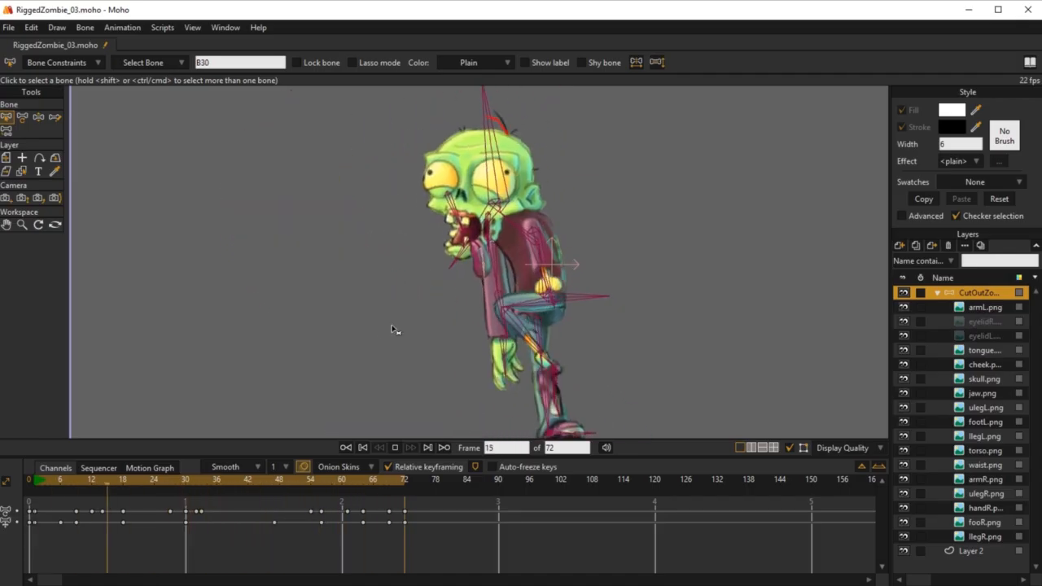
key(space)
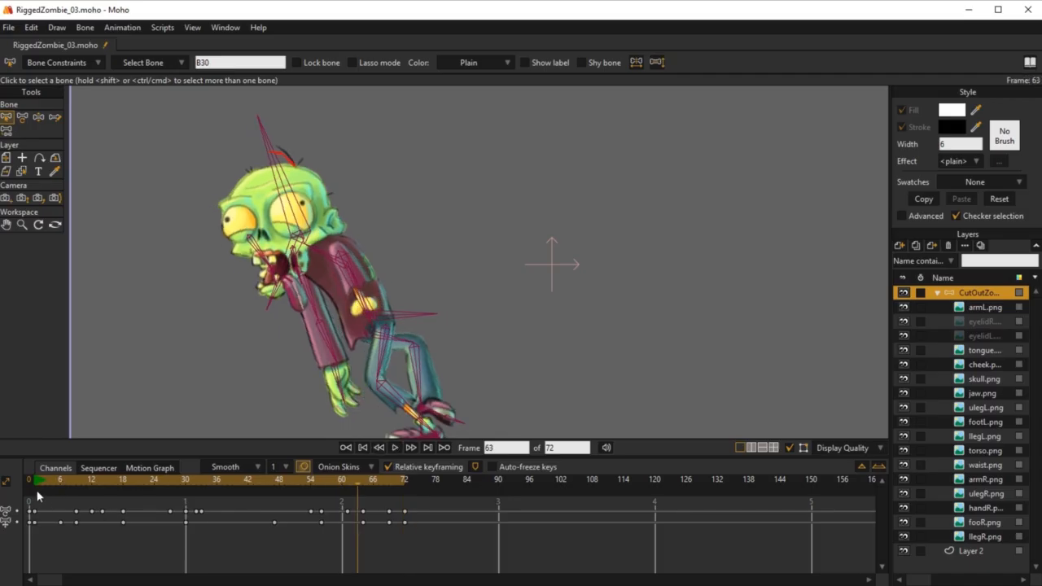
click(34, 482)
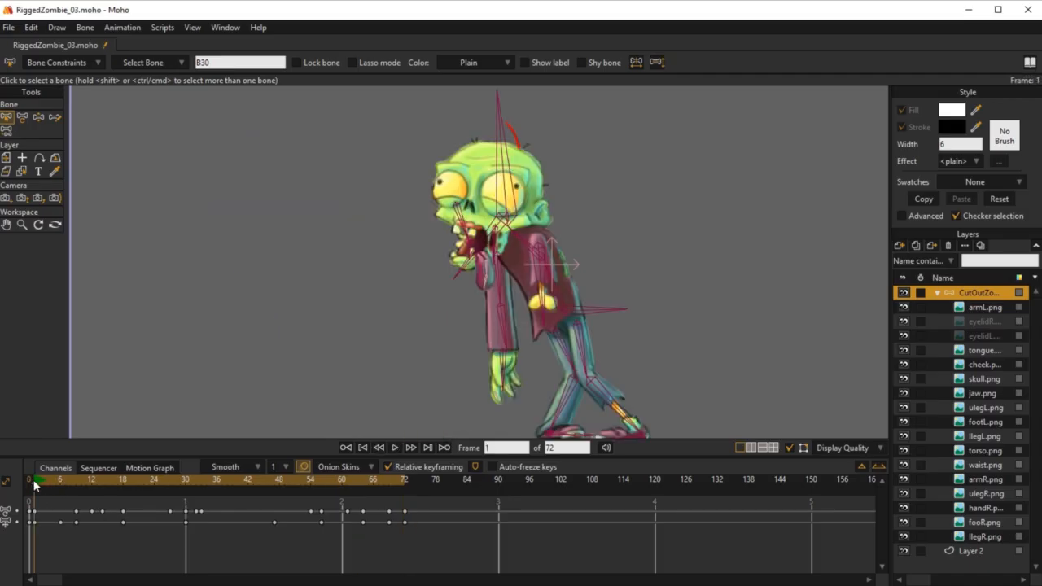
scroll(642, 322, down, 2)
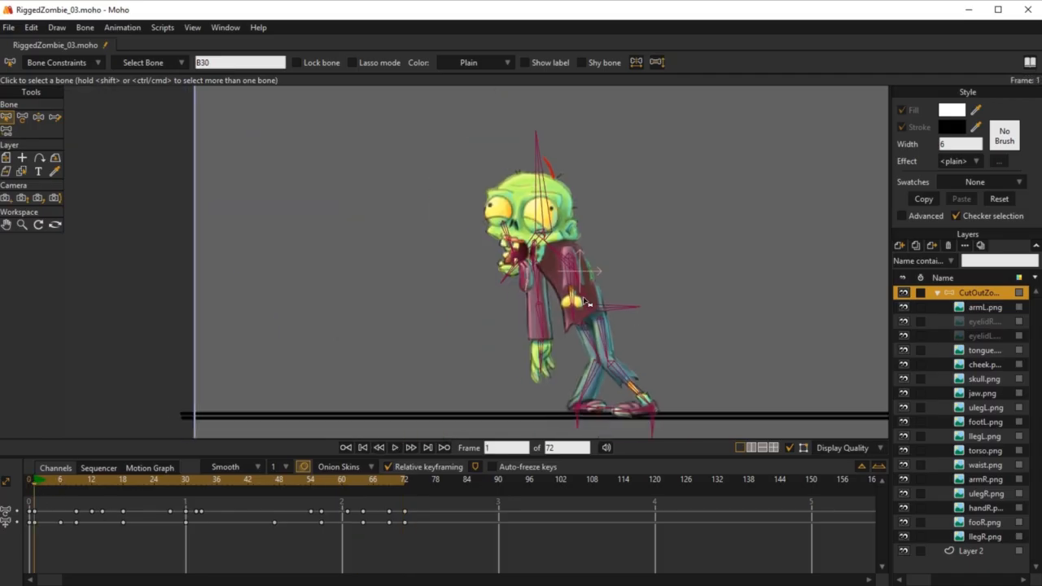
scroll(584, 301, up, 3)
drag(586, 303, 622, 246)
scroll(622, 311, down, 1)
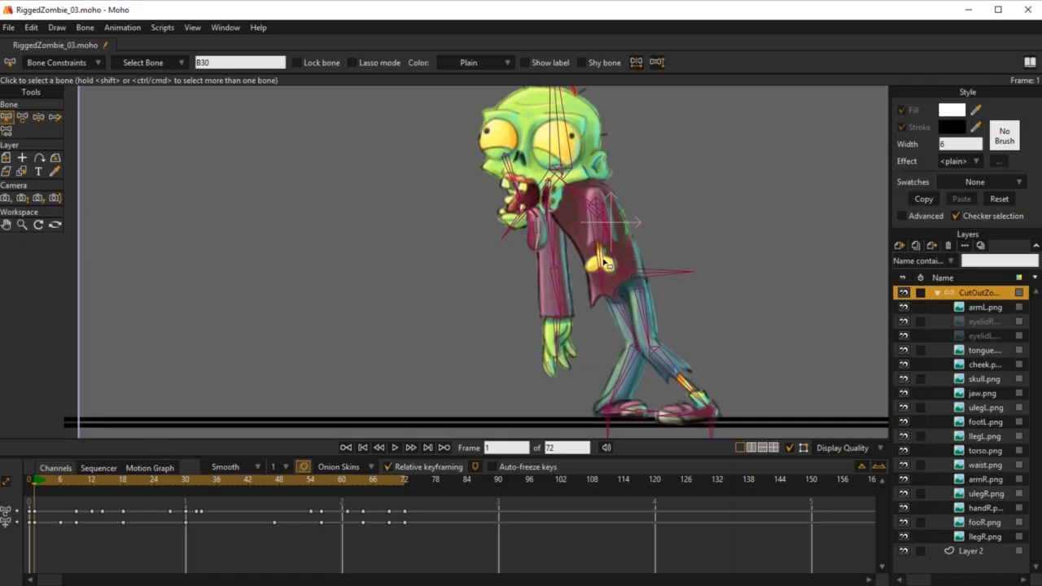
key(space)
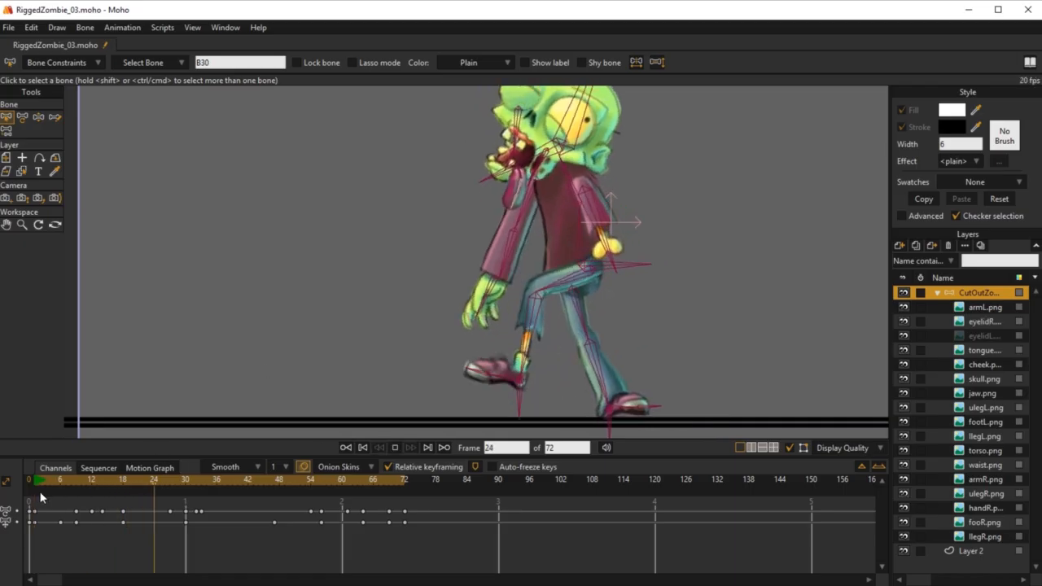
key(space)
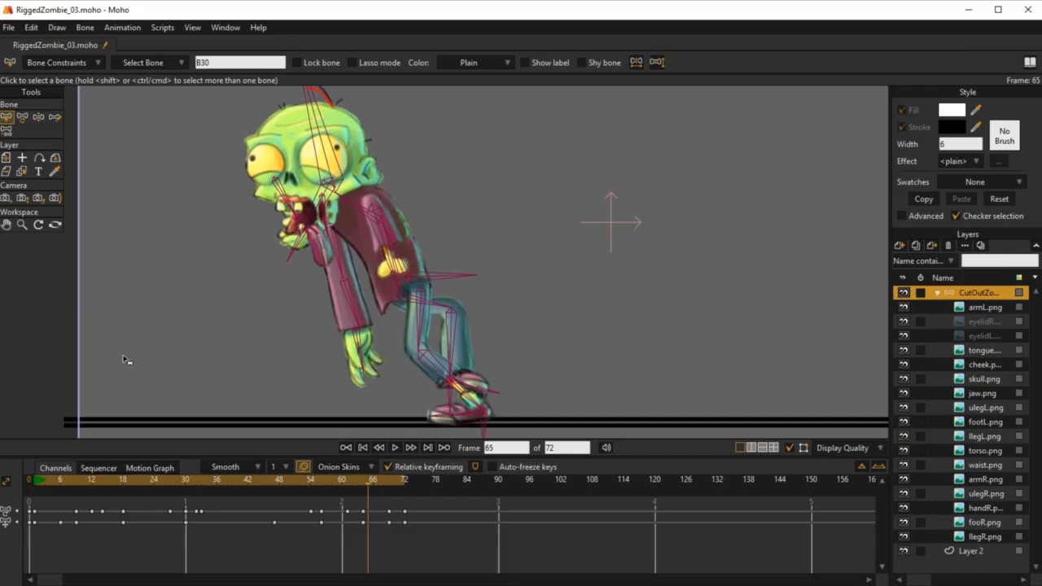
click(35, 482)
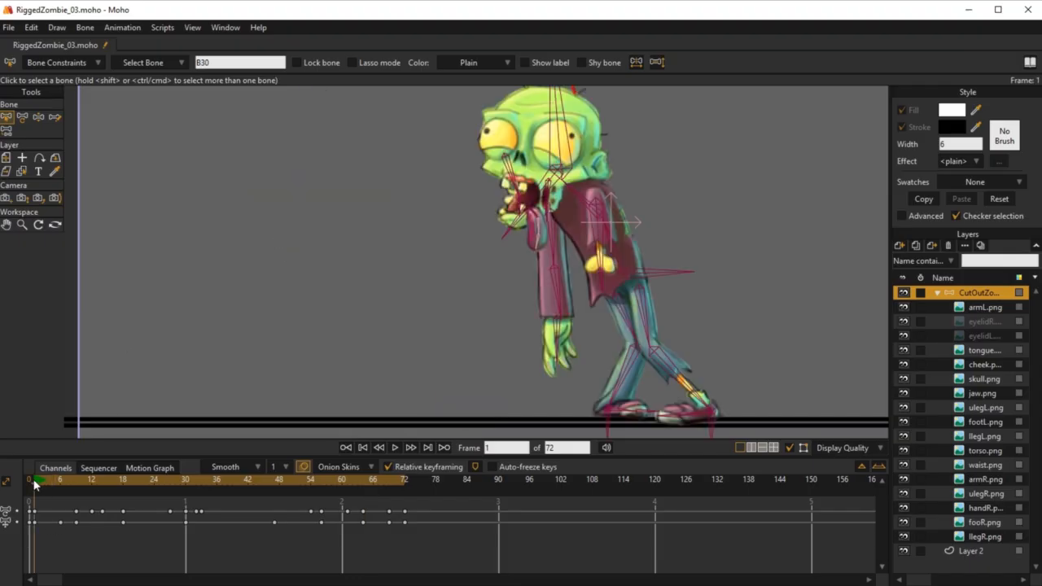
Rotate the arm_L bone slightly forward at frame 9 with the Manipulate Bones tool
click(603, 236)
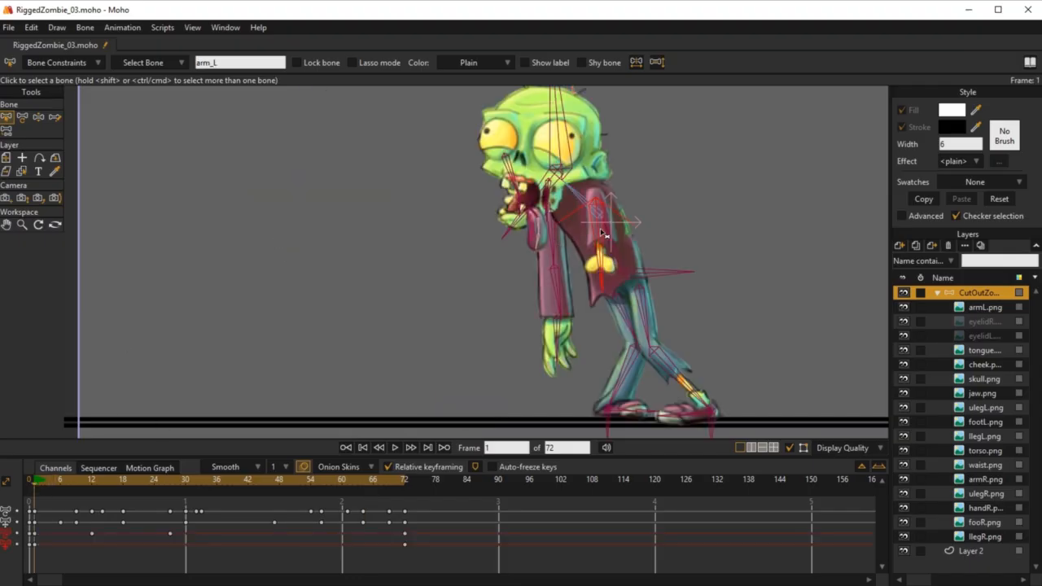
key(z)
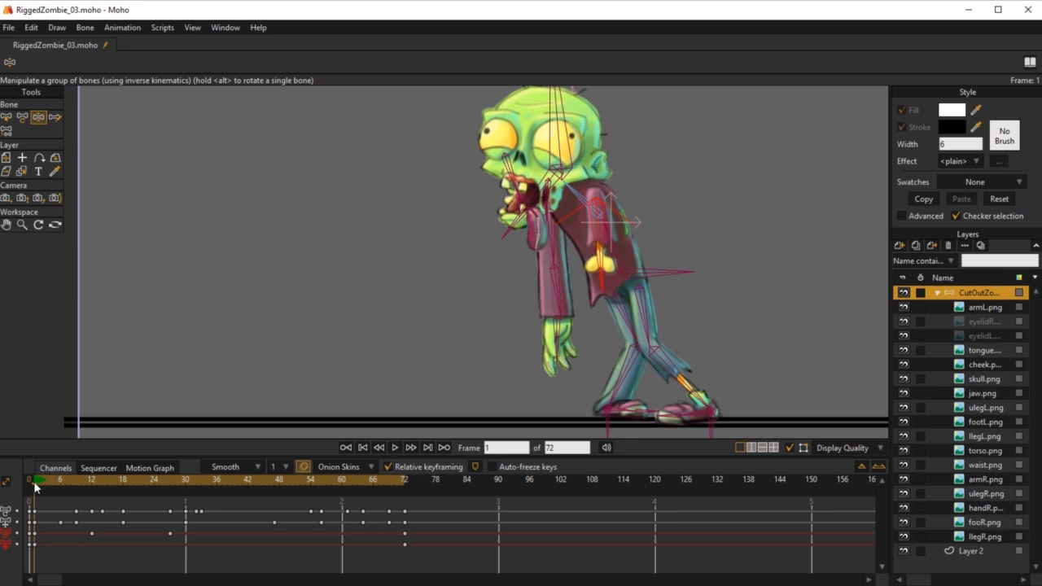
drag(33, 481, 78, 492)
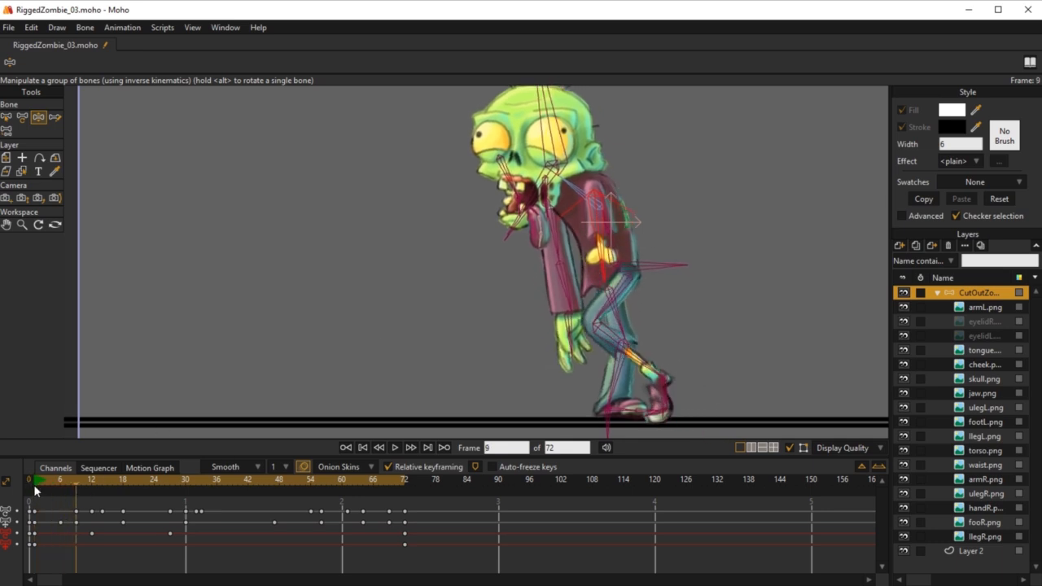
scroll(467, 296, up, 5)
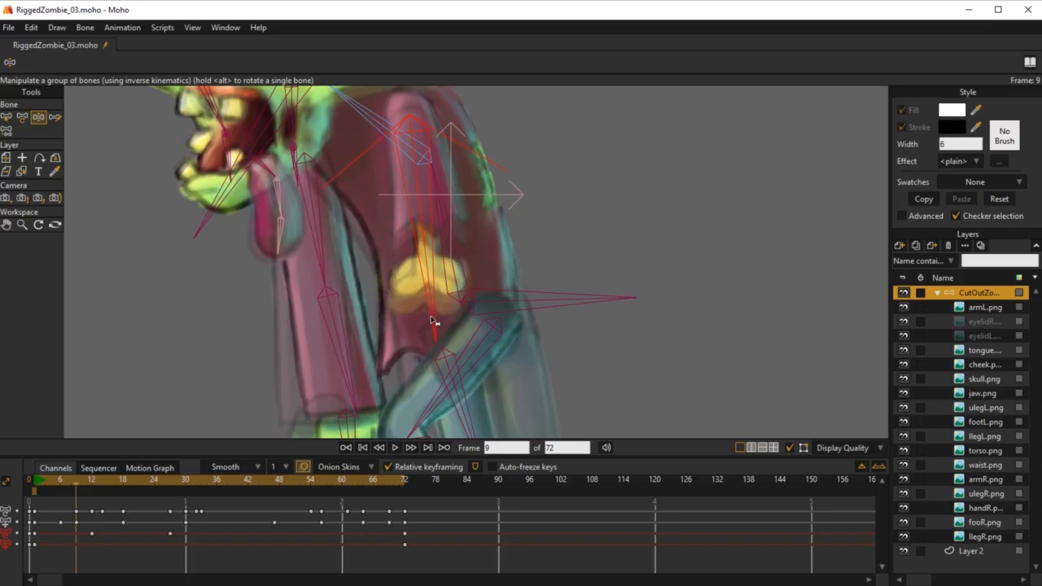
drag(432, 321, 427, 323)
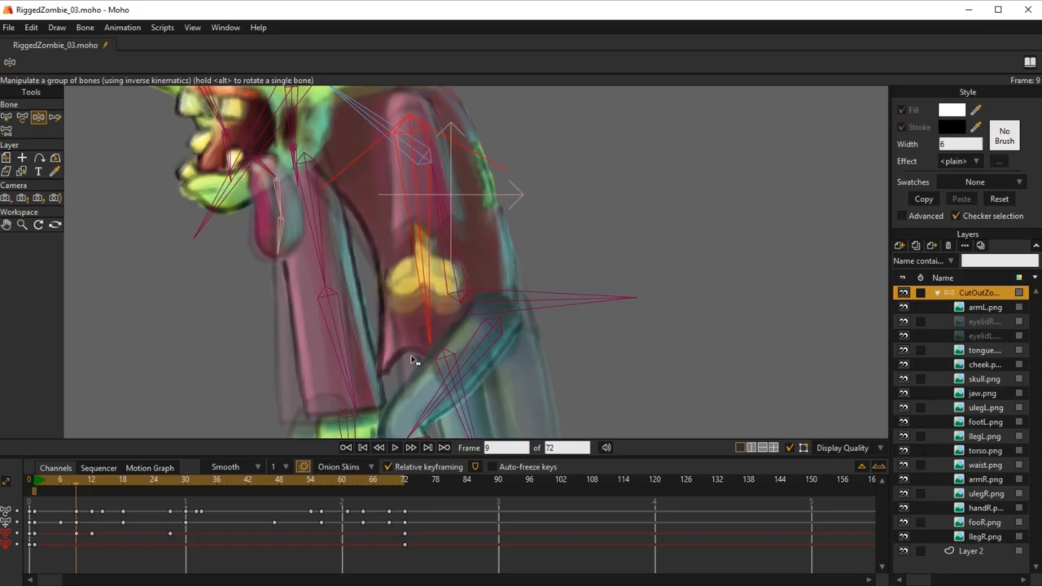
Advance through the walk to frame 19 and rotate the arm_L bone forward there
key(Right)
key(Right)
key(Right)
key(Right)
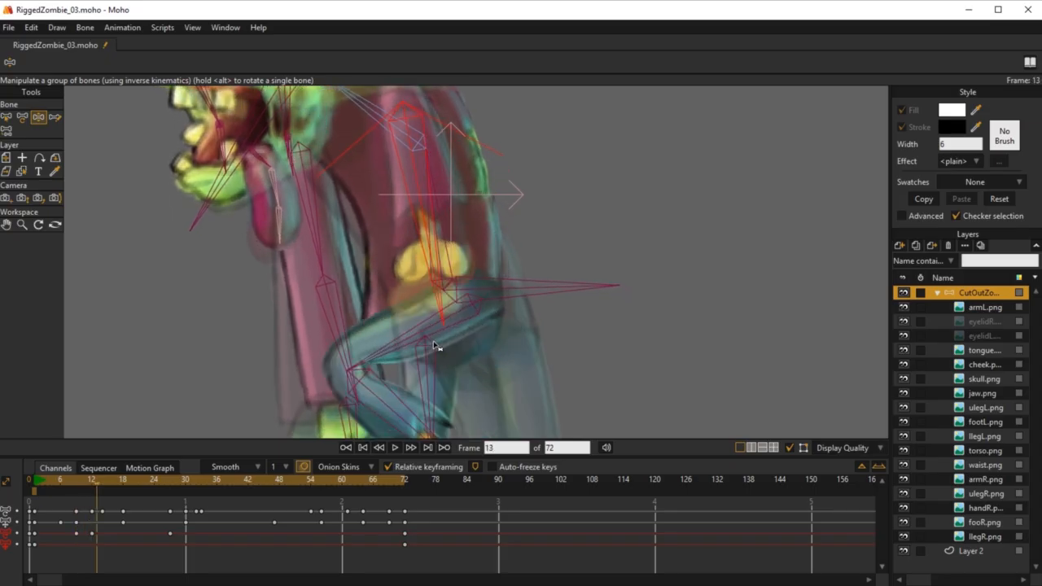
key(Right)
key(Right)
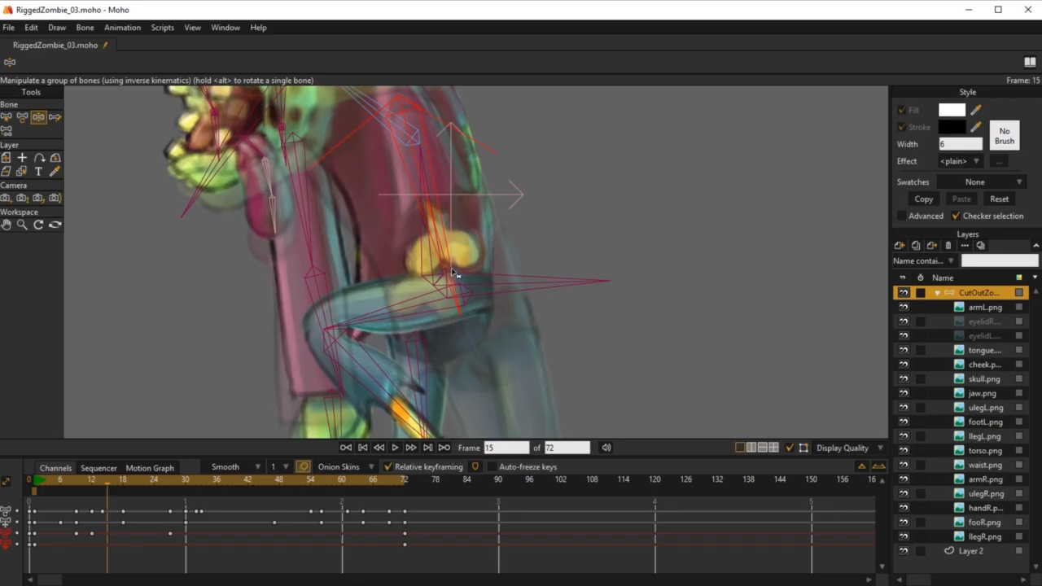
key(Right)
key(Right)
key(Right)
key(Right)
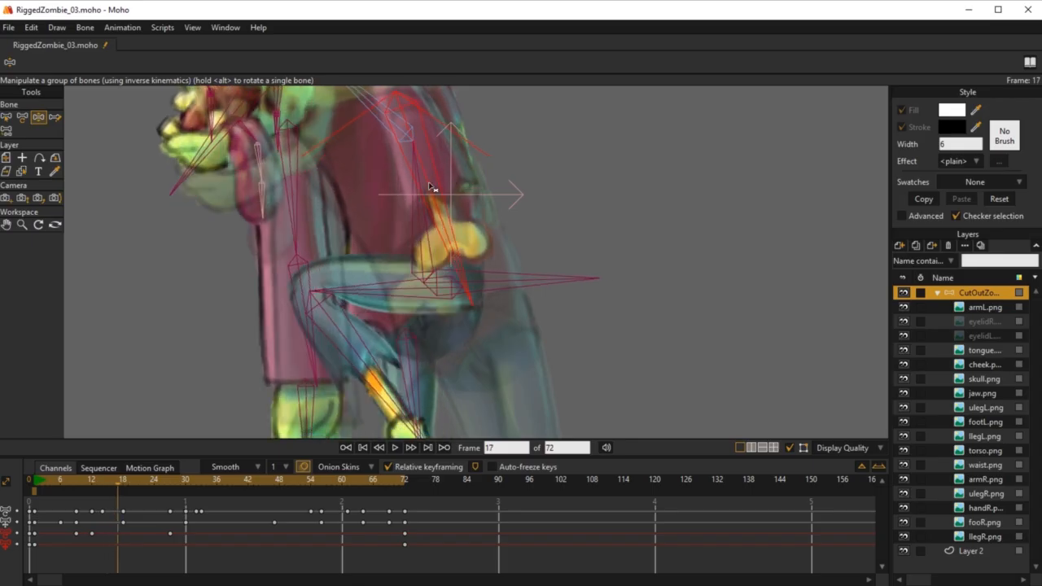
key(Right)
key(Left)
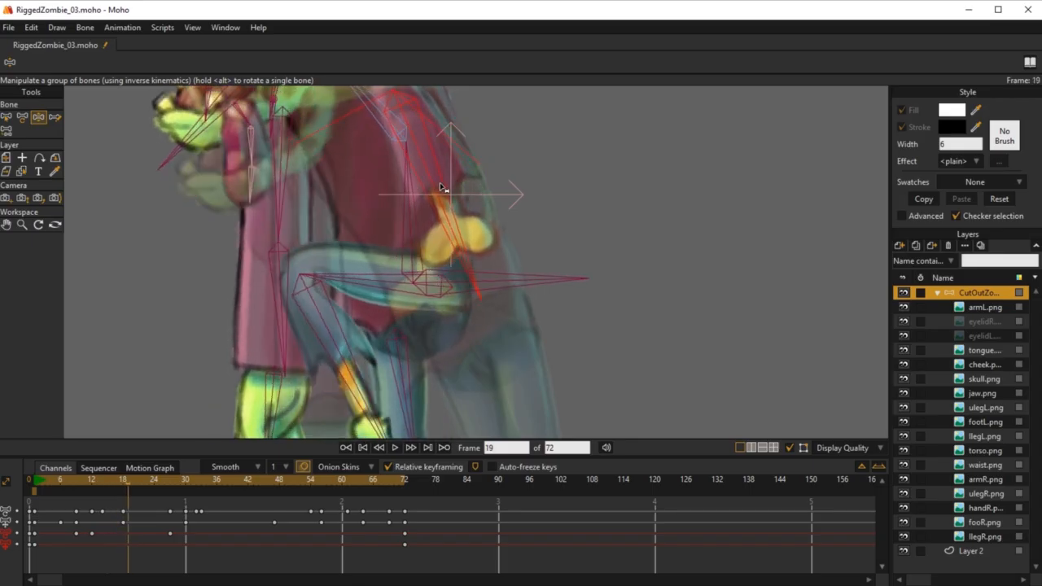
drag(436, 187, 415, 202)
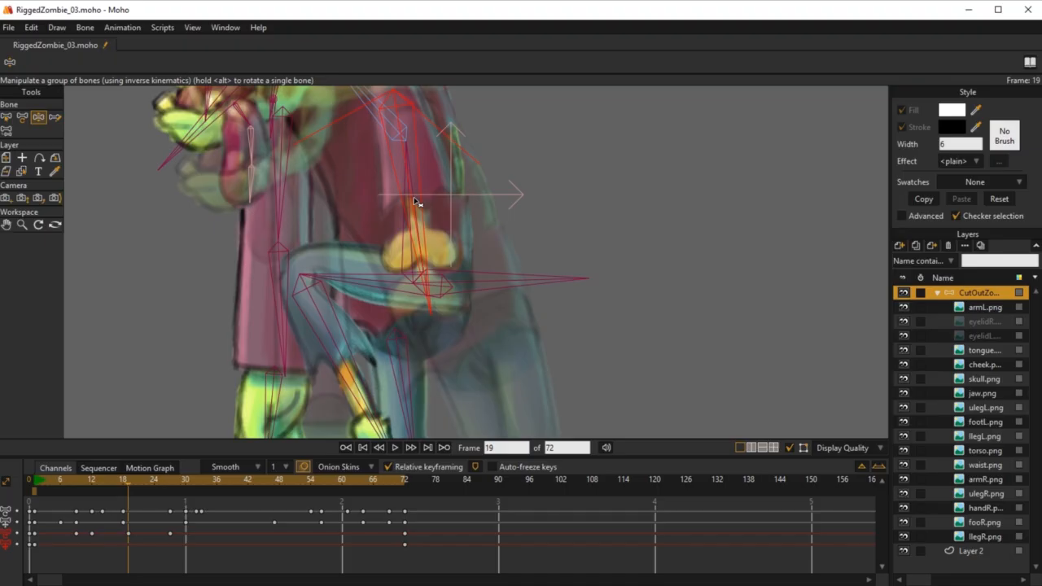
Rotate the arm_L bone slightly forward at frame 23
key(Right)
key(Right)
key(Right)
key(Right)
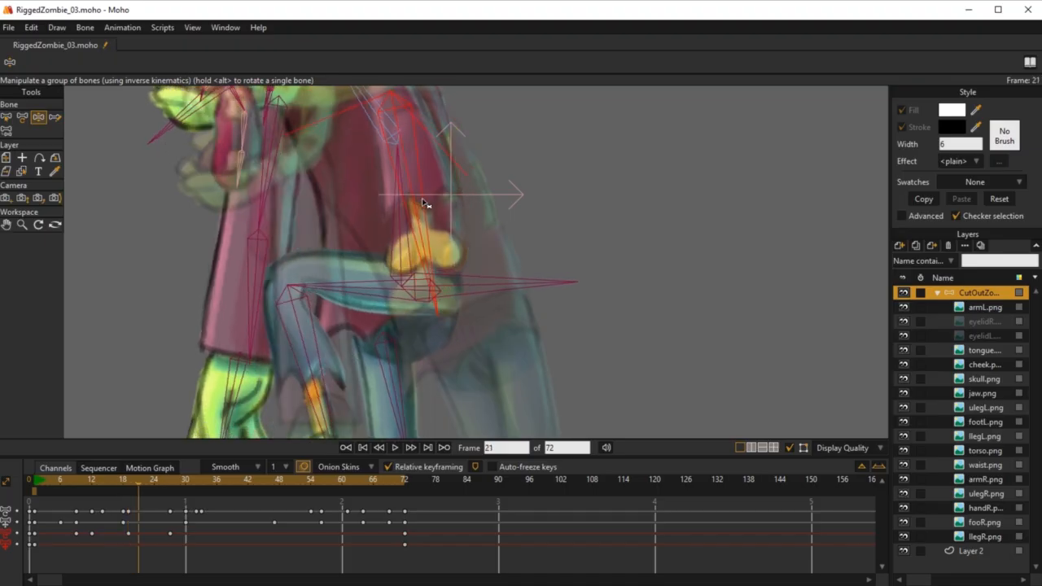
drag(420, 203, 411, 206)
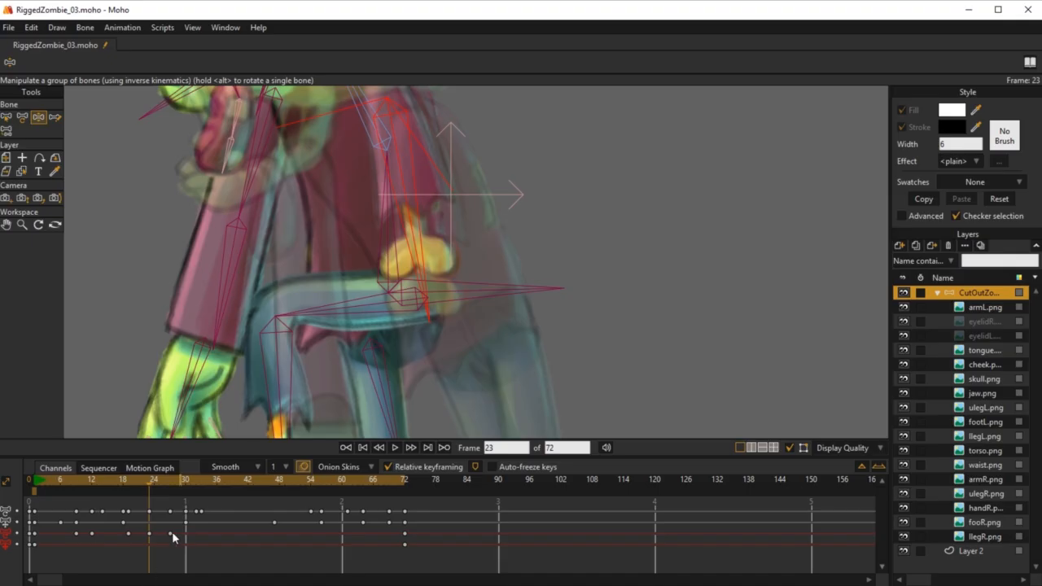
Delete the arm_L keyframes at frames 23 and 27 and rotate the bone backward at frame 24
drag(184, 529, 149, 553)
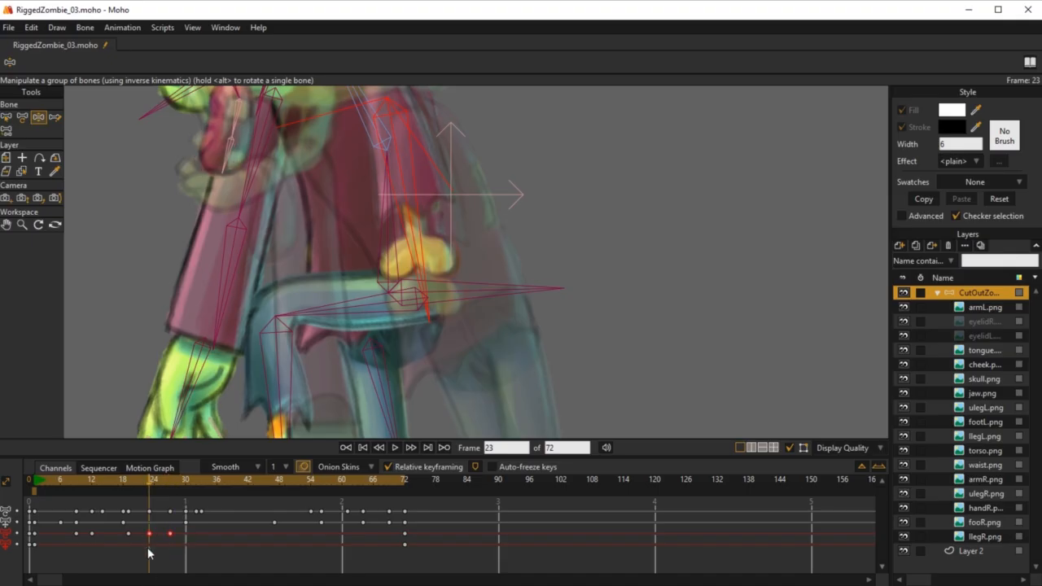
key(Delete)
drag(128, 481, 154, 482)
drag(369, 234, 413, 247)
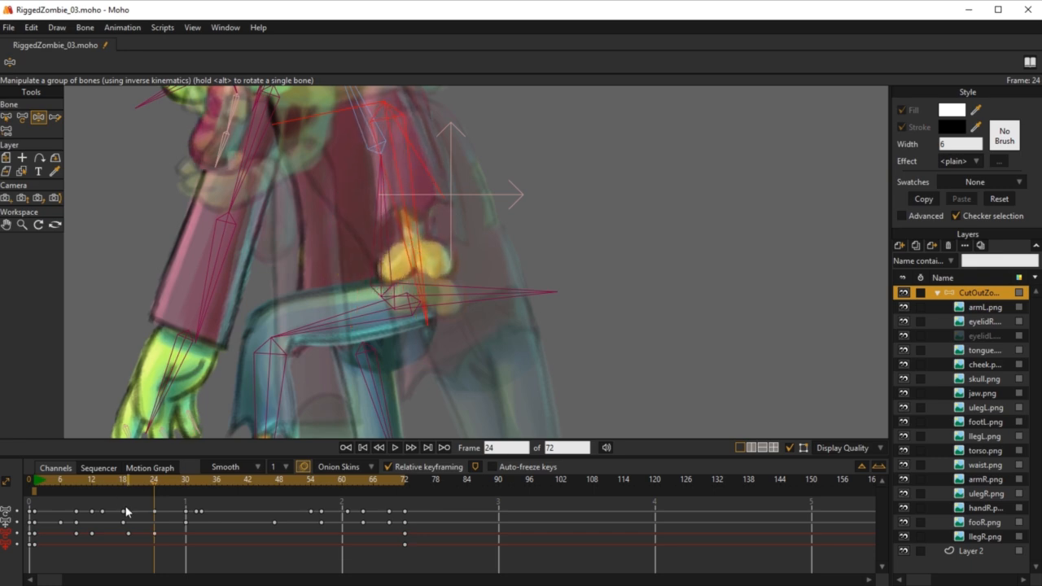
Rotate the arm_L bone slightly forward at frame 21 and swing it backward at frame 33
drag(114, 488, 139, 502)
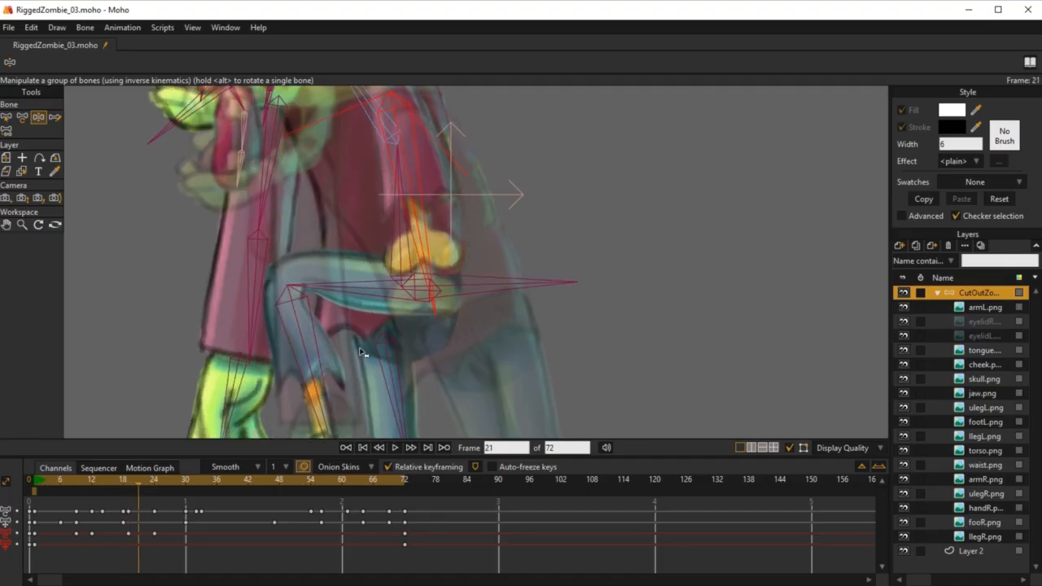
drag(423, 248, 416, 254)
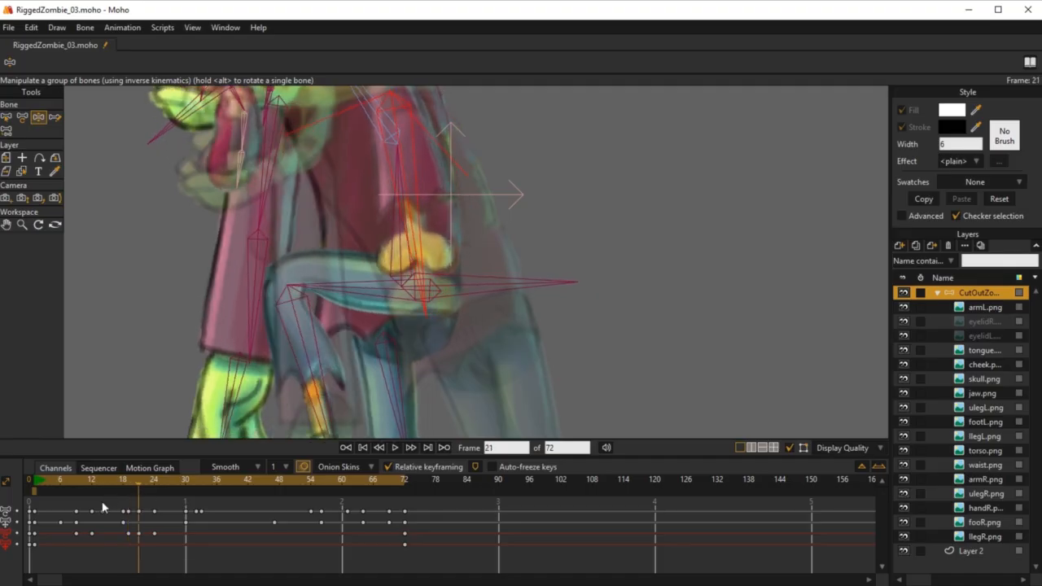
drag(138, 482, 199, 512)
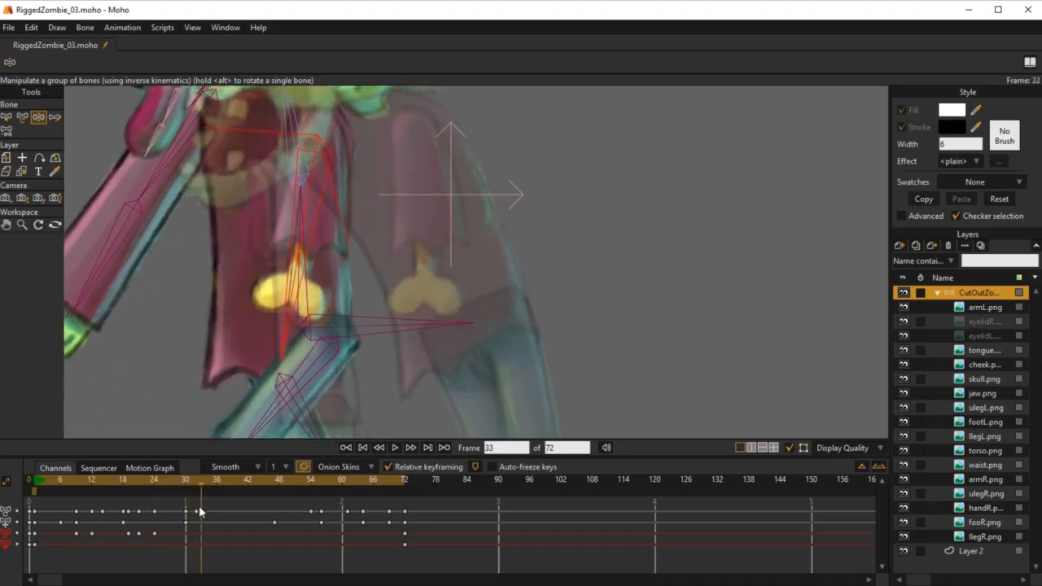
drag(317, 326, 391, 339)
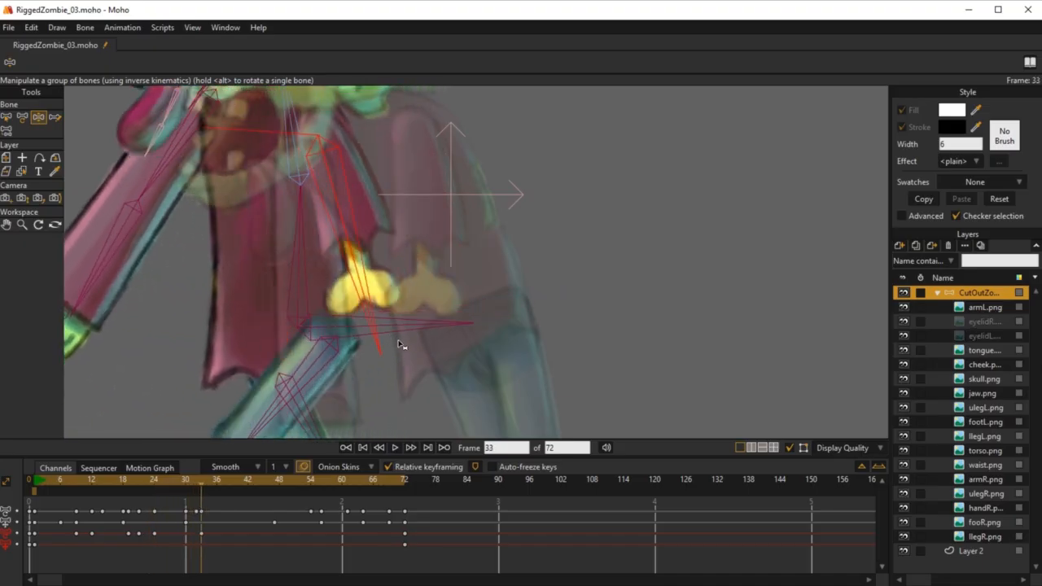
Play back the whole walk from frame 1 twice to examine the arm_L swing
click(35, 493)
click(35, 481)
scroll(330, 371, down, 4)
key(space)
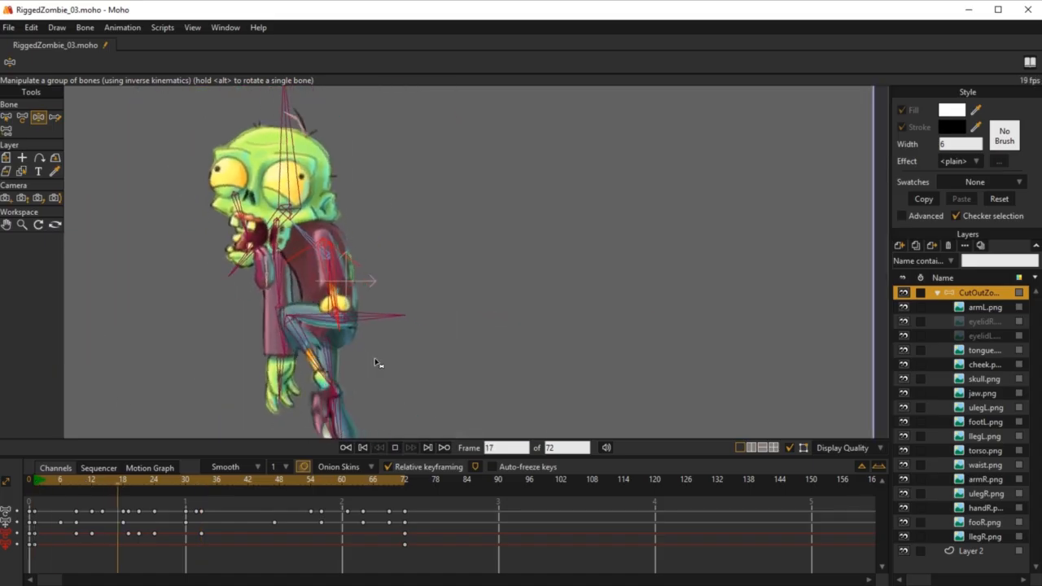
drag(258, 334, 530, 291)
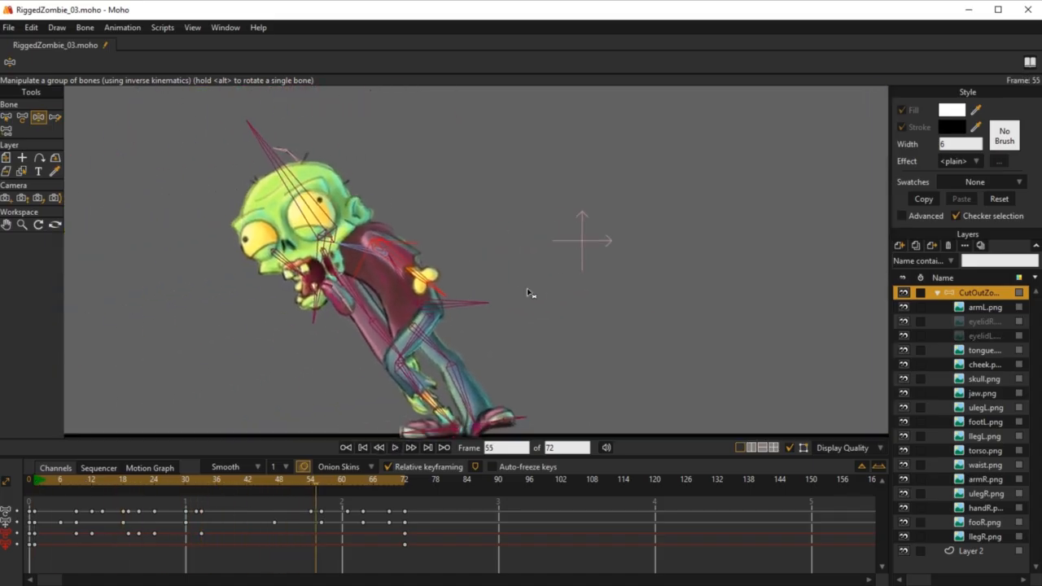
drag(225, 483, 32, 484)
key(space)
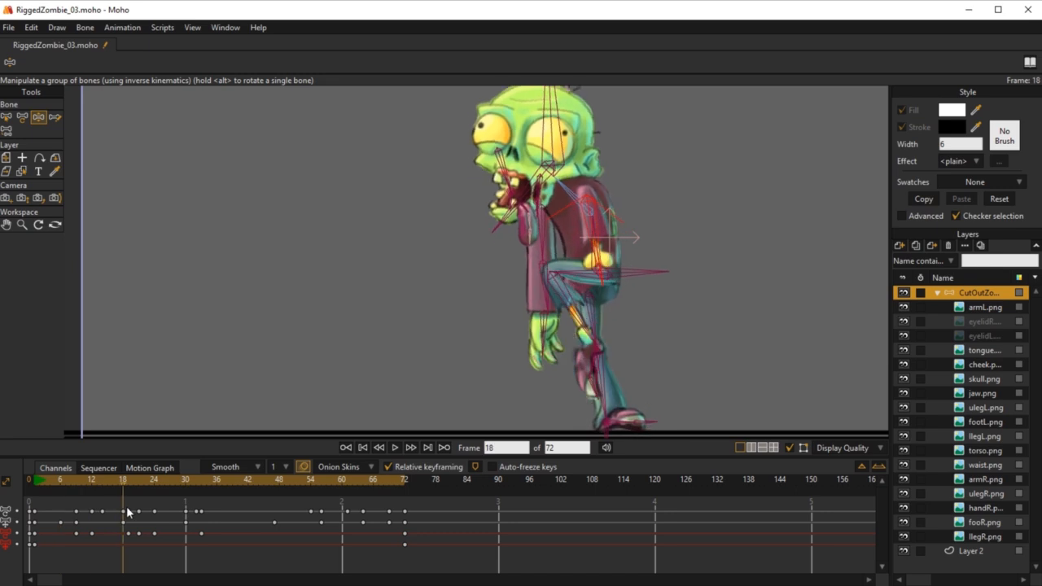
Swing the arm_L bone far forward at frame 63 and play the walk from frame 19 to check it
click(358, 552)
drag(400, 263, 285, 314)
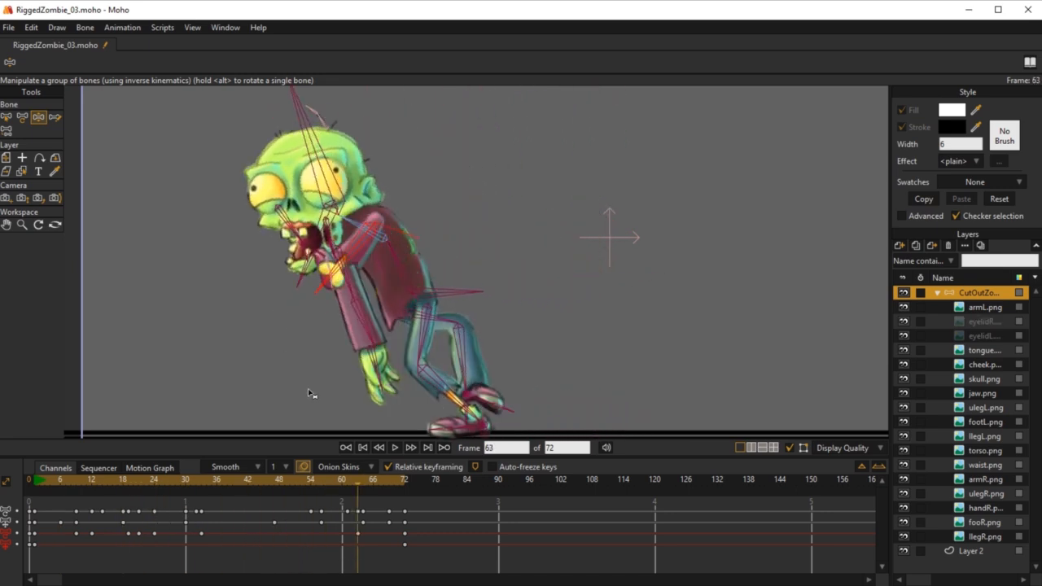
click(130, 481)
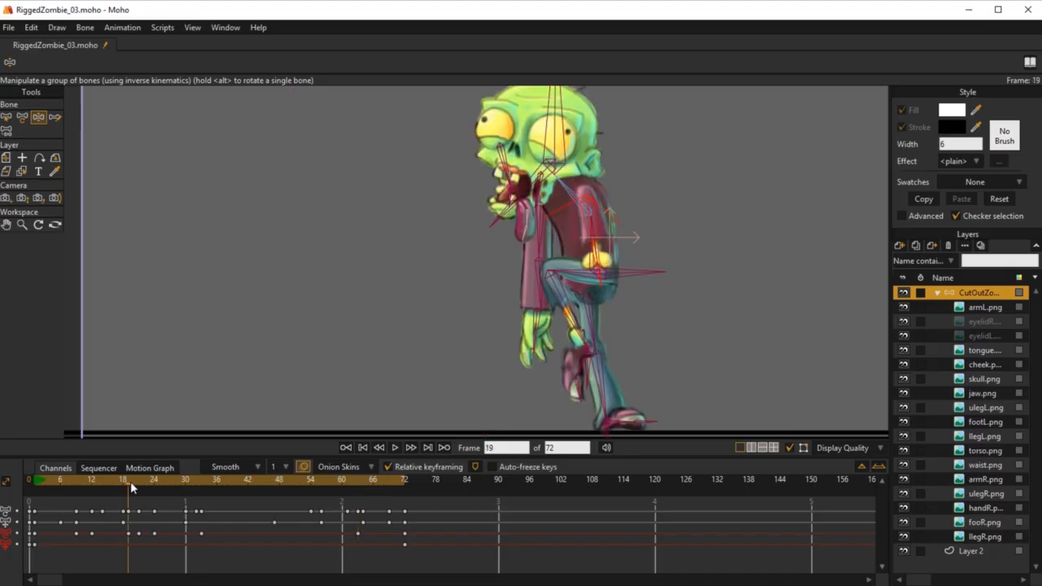
key(space)
key(space)
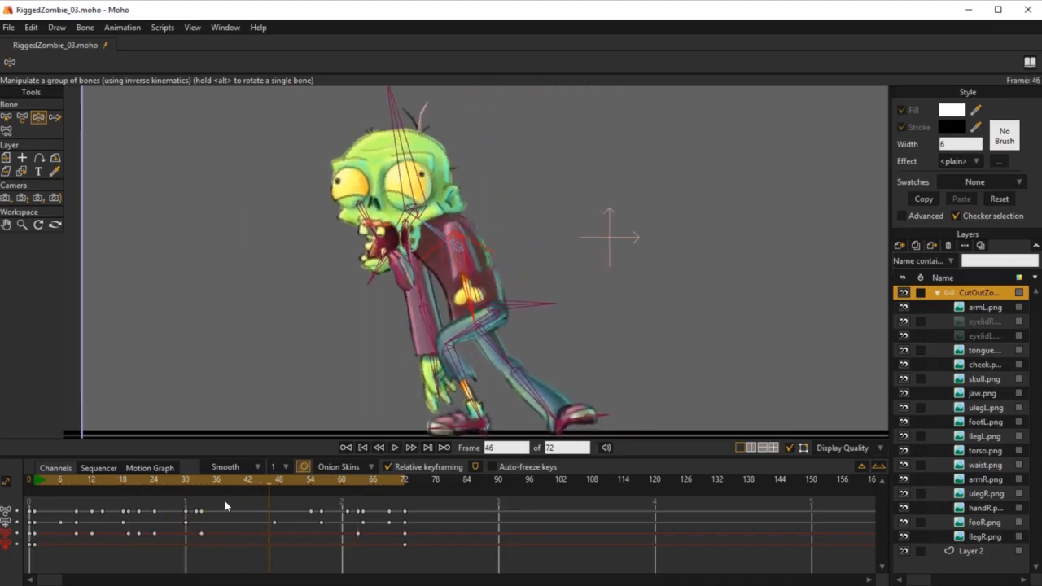
Delete all arm_L keyframes between frames 1 and 72, keeping the first and last ones
click(359, 535)
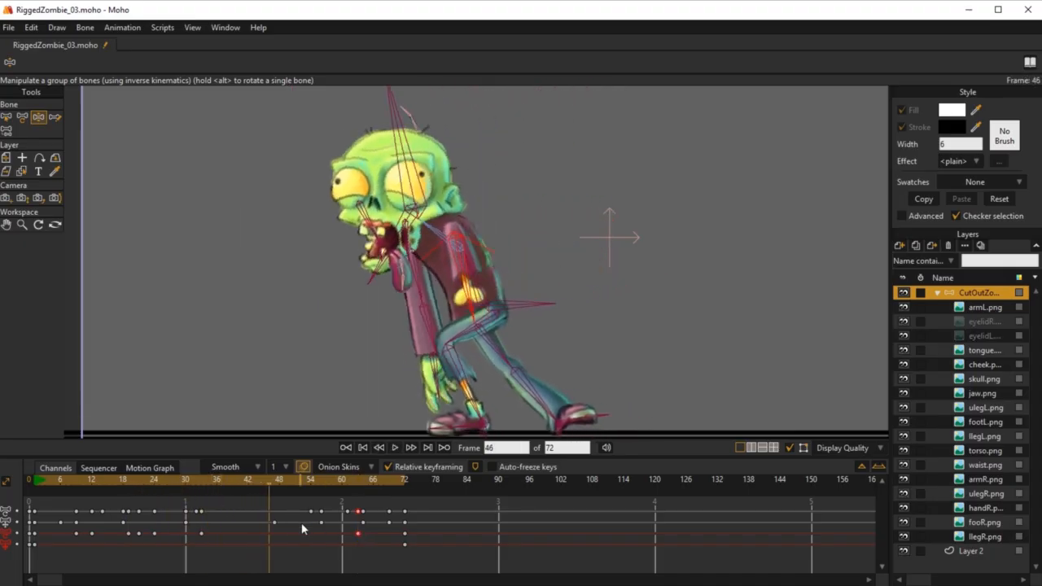
drag(367, 530, 70, 547)
key(Delete)
Rotate the arm_L bone backward behind the torso at frame 30
drag(35, 486, 188, 551)
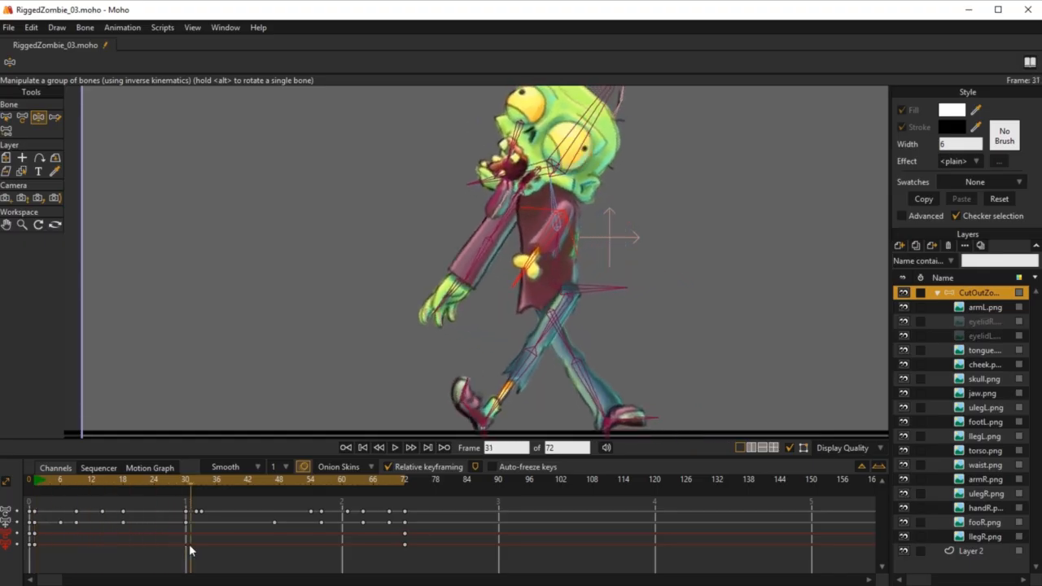
drag(554, 234, 625, 265)
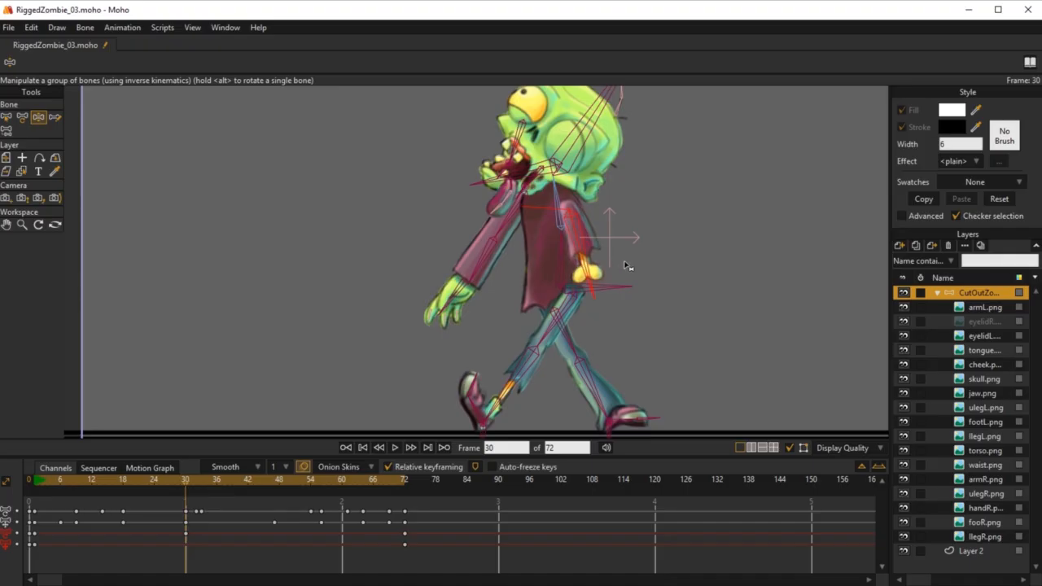
Turn off the angle constraints of the arm_L bone
click(24, 119)
click(70, 65)
click(132, 97)
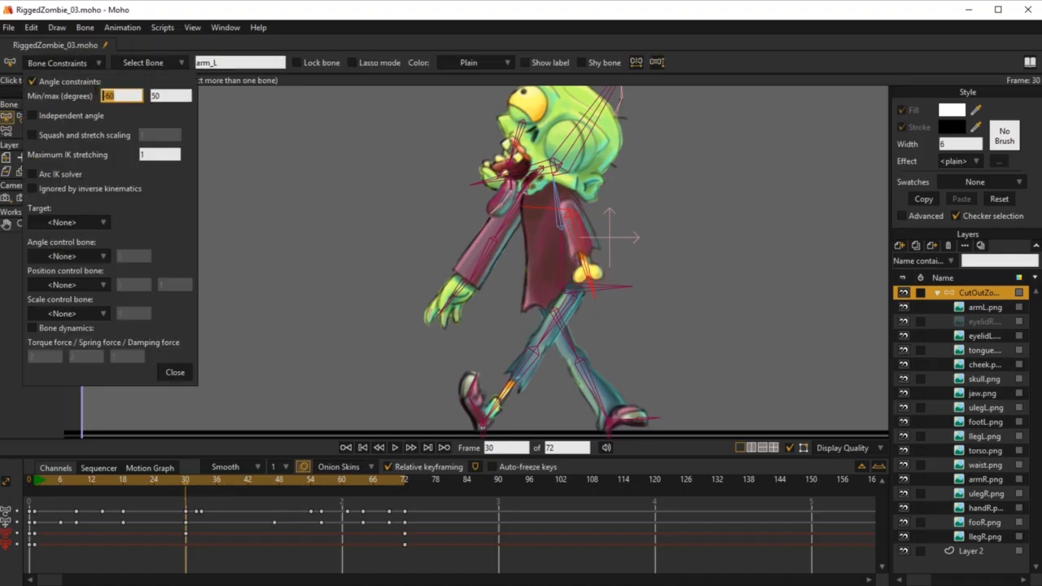
click(33, 82)
click(92, 63)
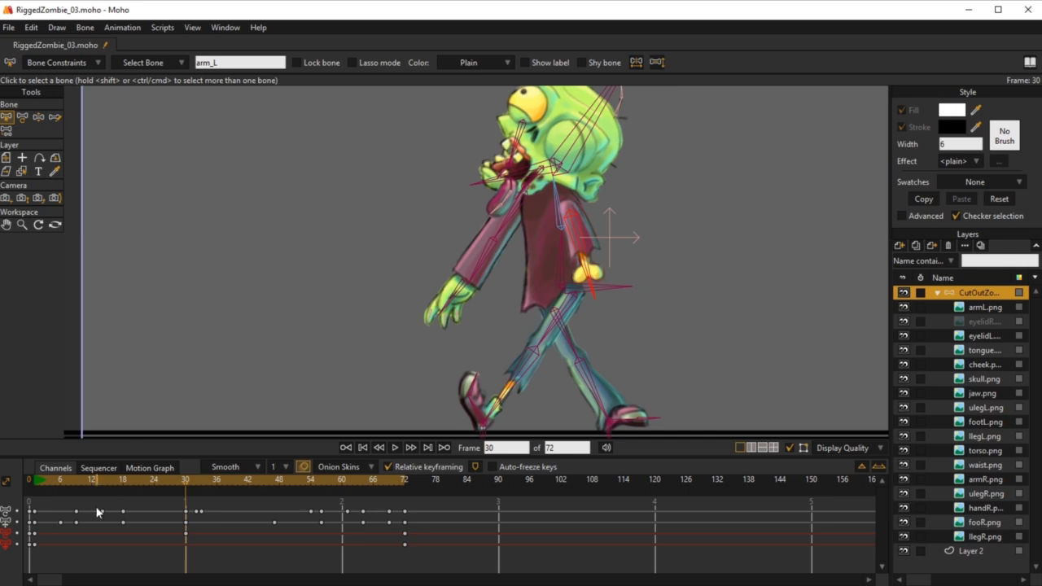
Swing the arm_L bone further back behind the torso at frame 30 with Manipulate Bones
key(z)
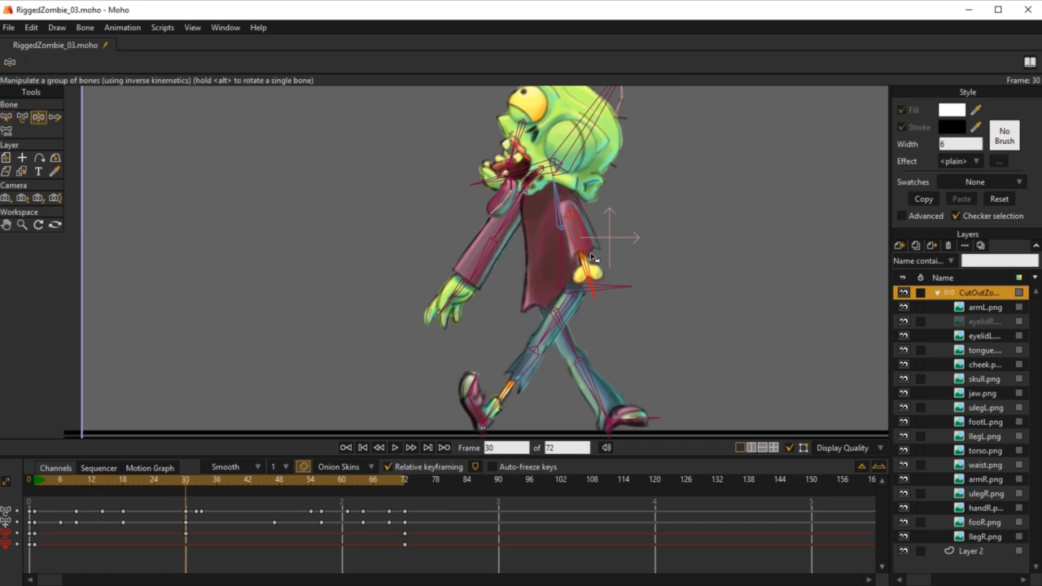
drag(592, 254, 626, 258)
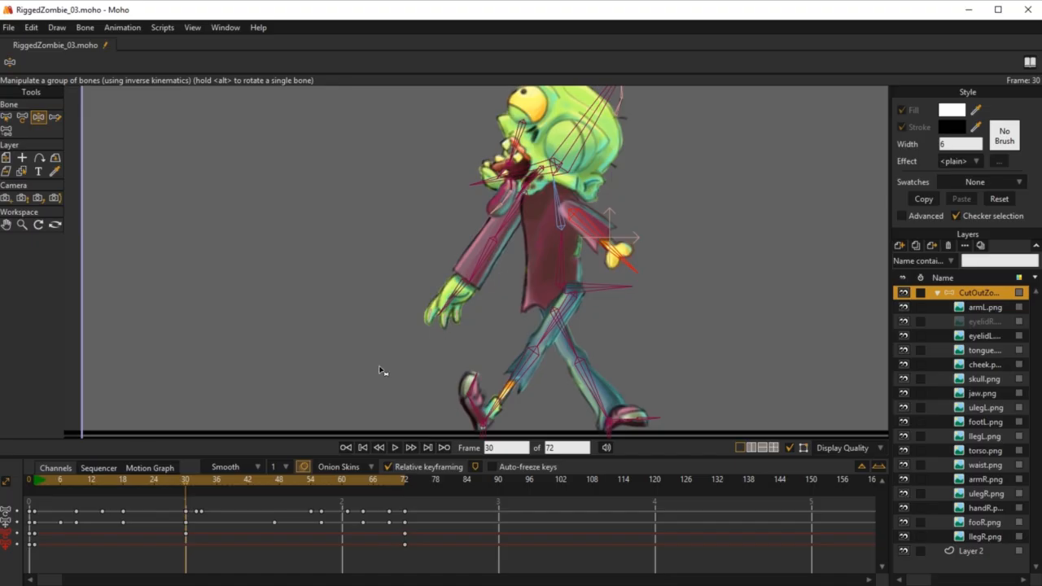
Play back and scrub the walk from frame 1 to examine how arm_L swings toward frame 30
key(space)
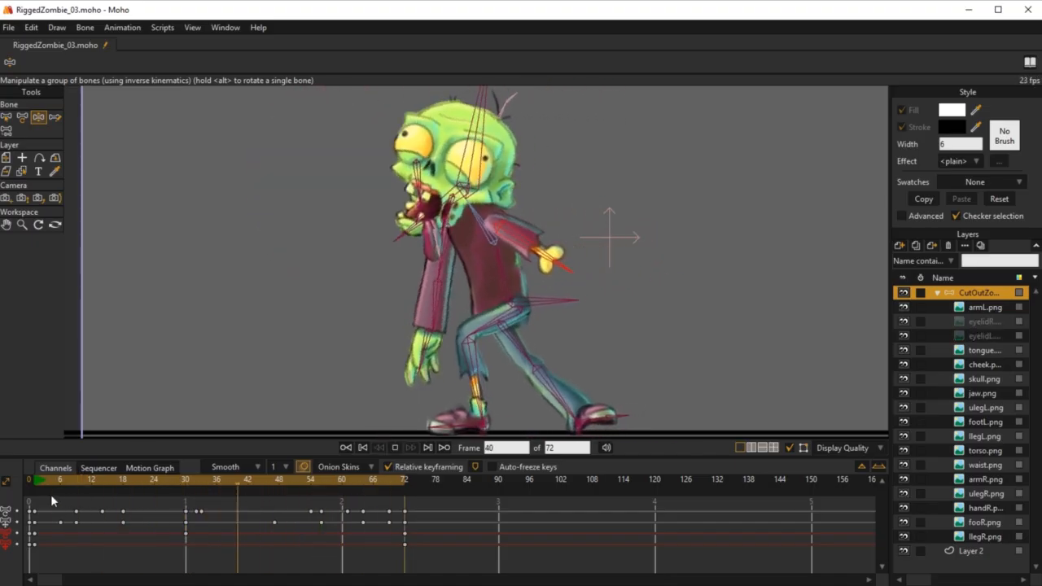
key(space)
key(space)
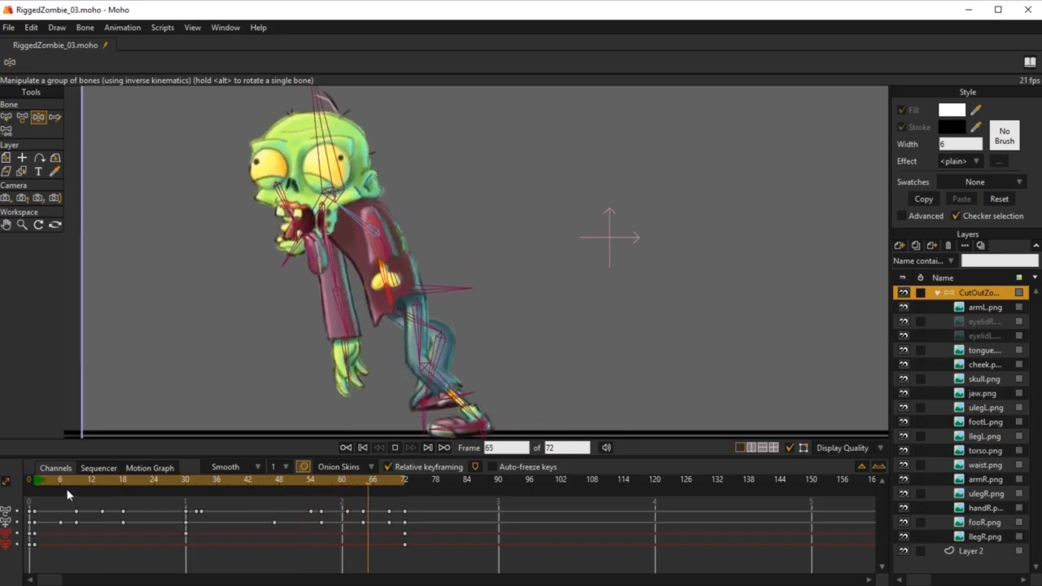
key(space)
click(33, 480)
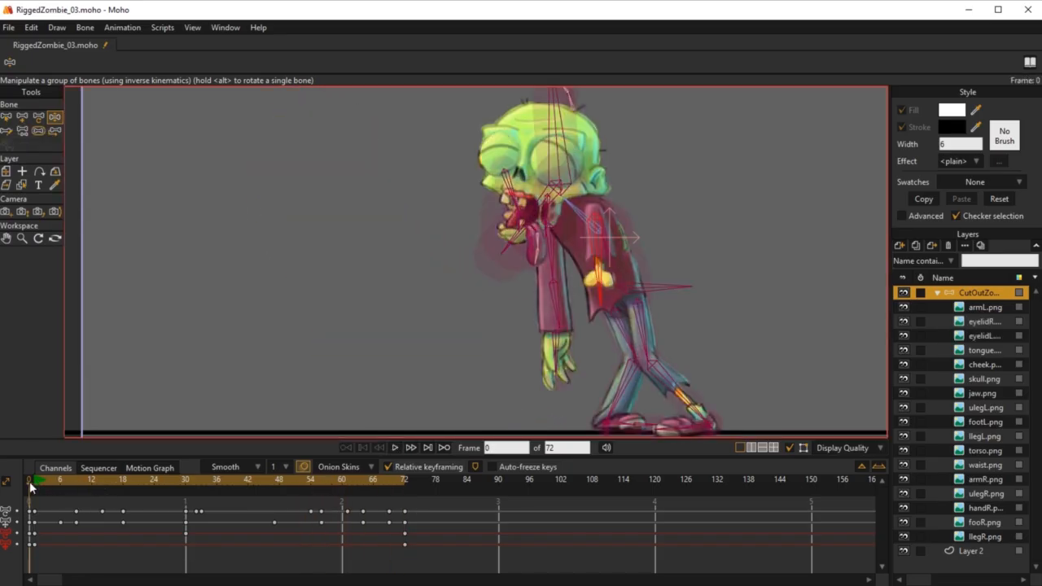
click(34, 484)
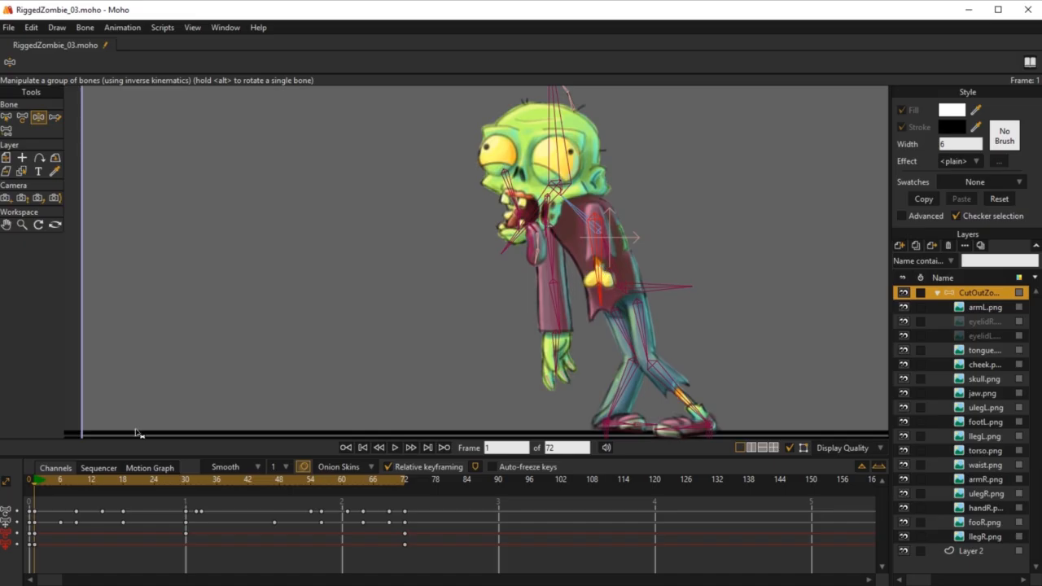
drag(37, 481, 186, 527)
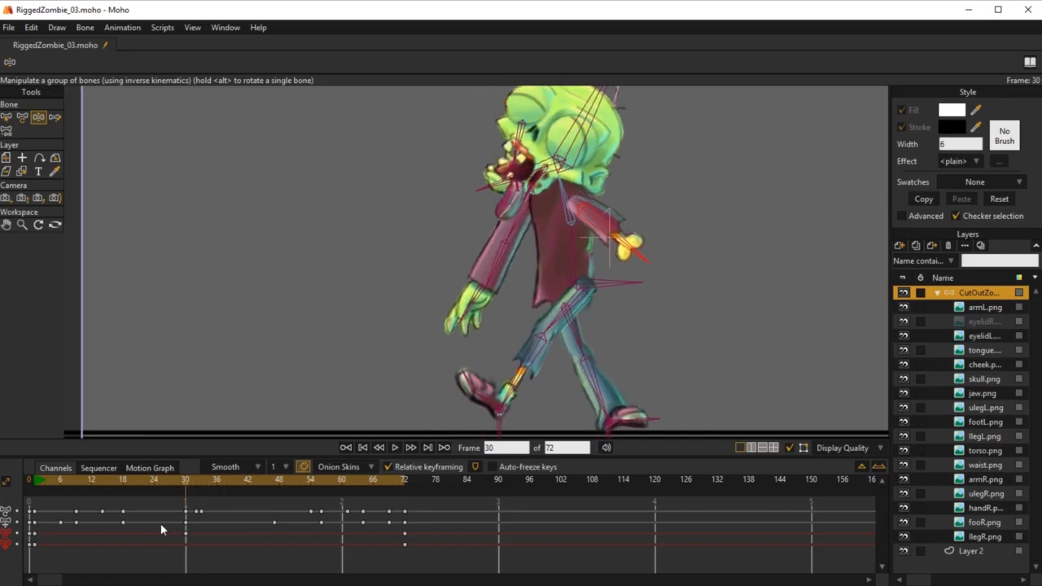
key(space)
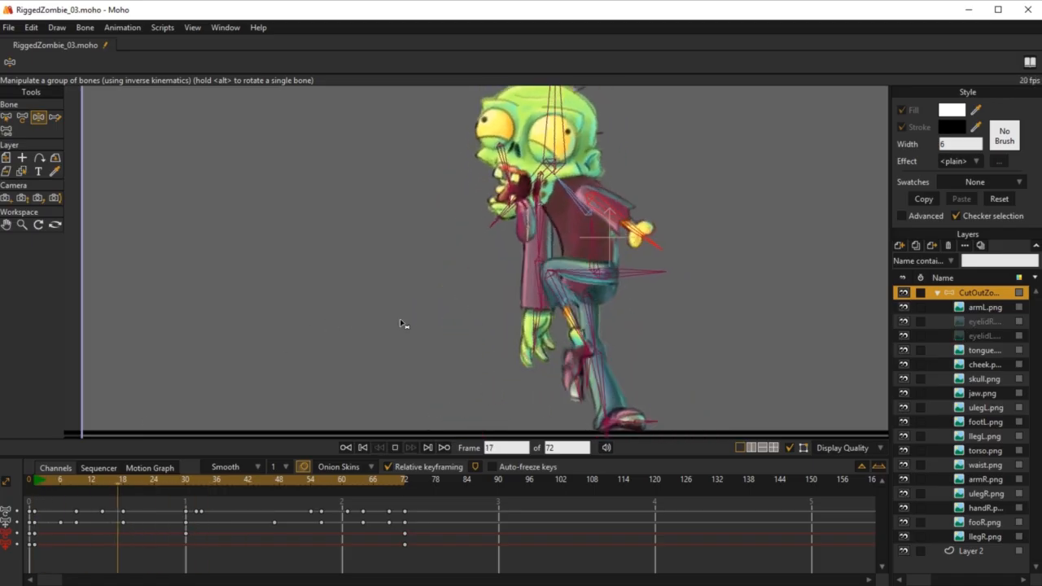
key(space)
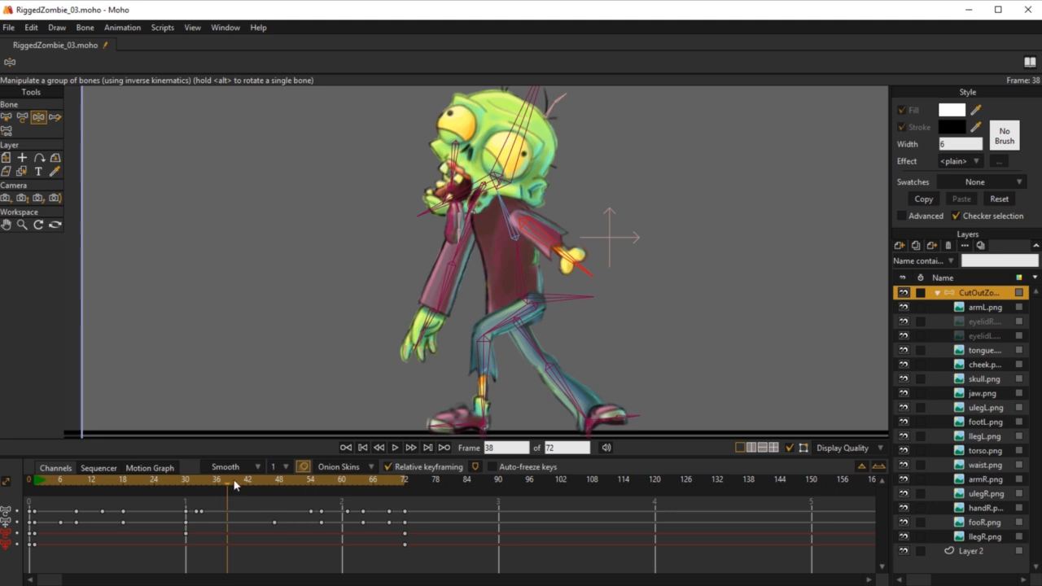
Swing the arm_L bone forward across the chest at frame 46
drag(235, 485, 268, 486)
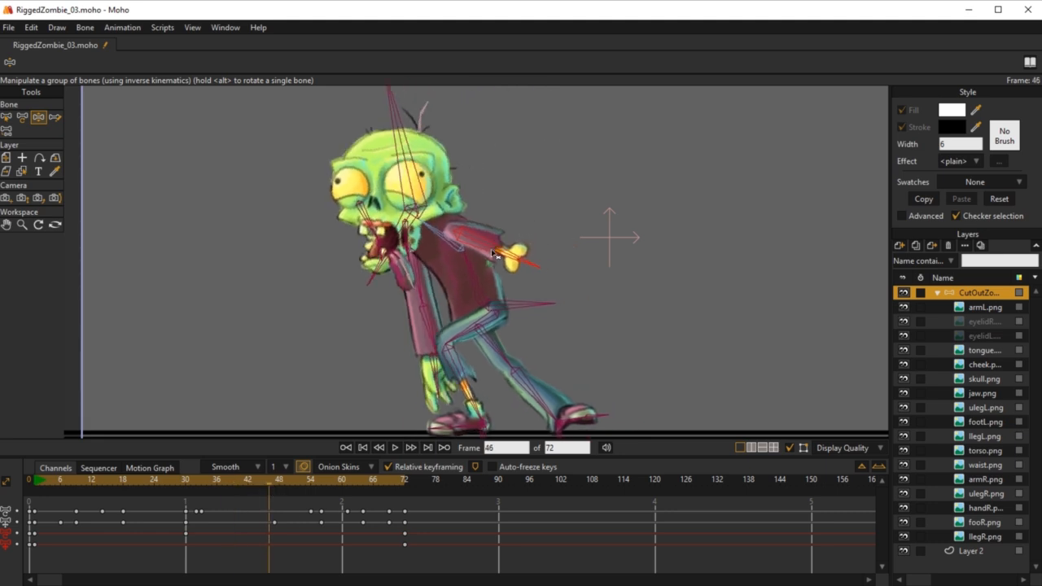
drag(492, 255, 411, 285)
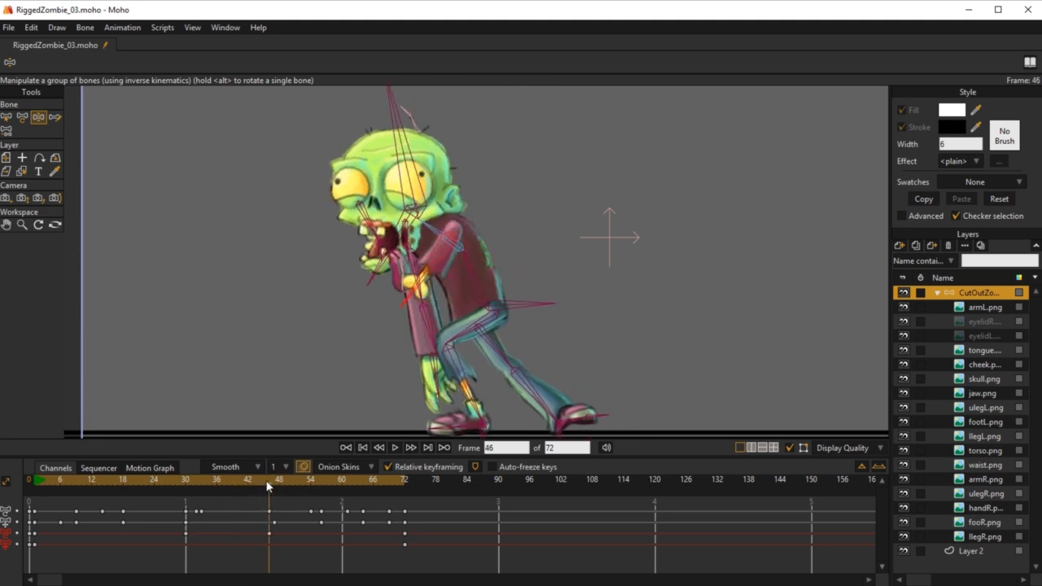
Swing the arm_L bone backward at frame 57 and forward at frame 66 to extend its pendulum motion
drag(269, 486, 326, 487)
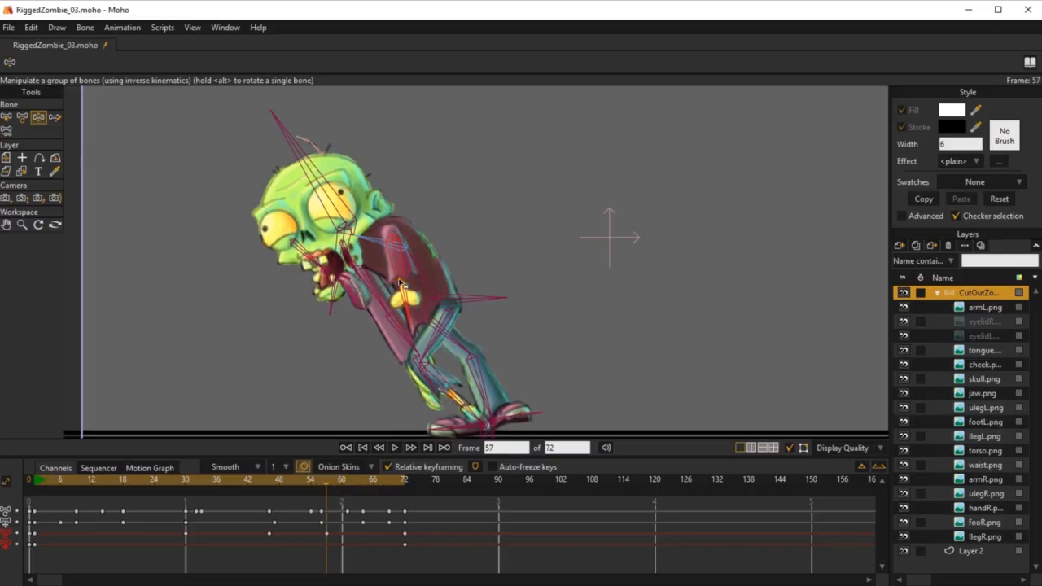
drag(399, 284, 431, 278)
drag(330, 481, 373, 490)
drag(389, 274, 354, 281)
drag(380, 487, 409, 501)
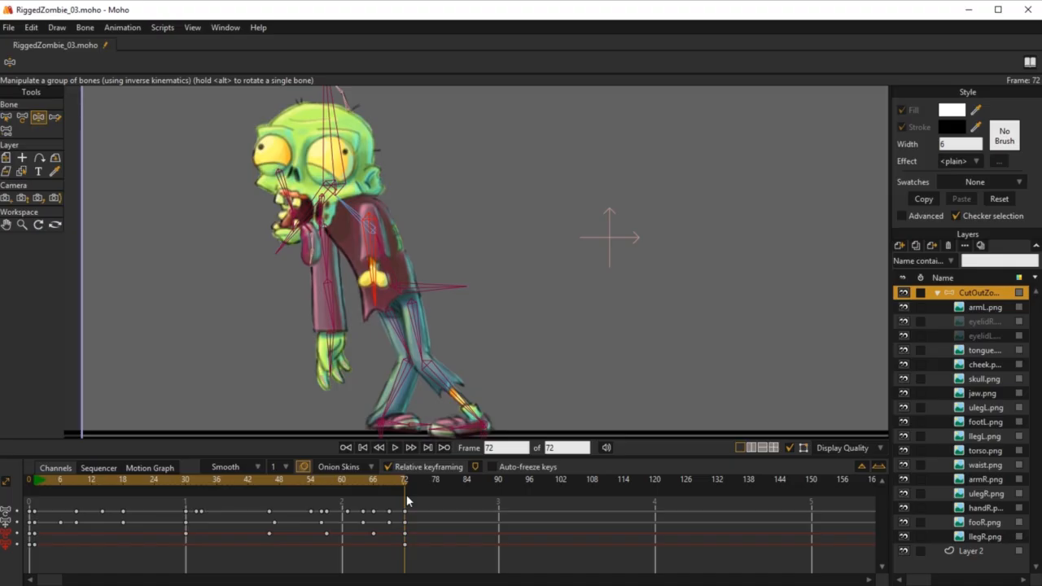
Play back and scrub the whole walk to examine the timing of the arm_L swing
key(space)
key(space)
drag(27, 481, 415, 577)
drag(274, 481, 306, 561)
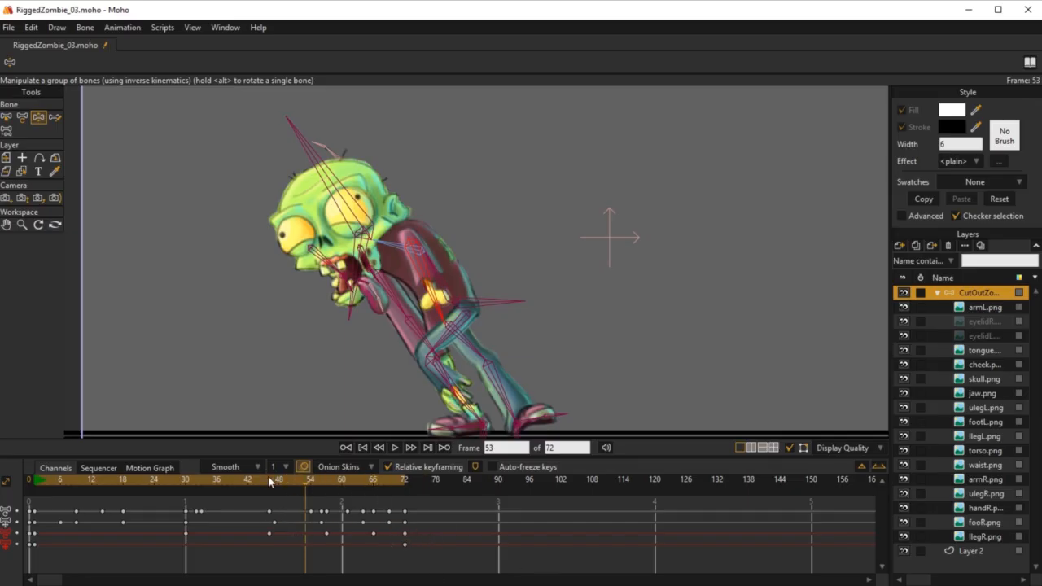
key(space)
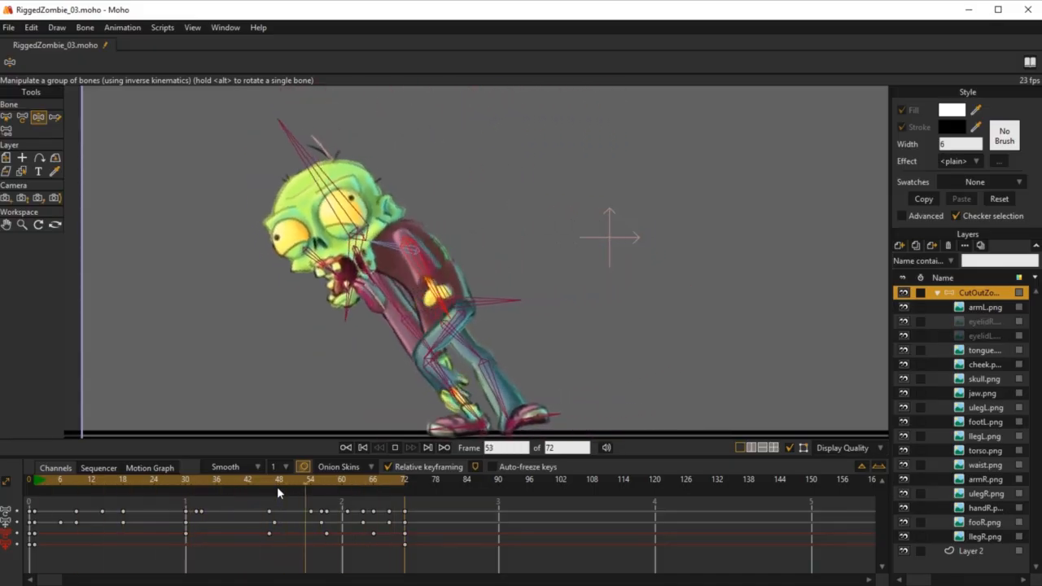
key(space)
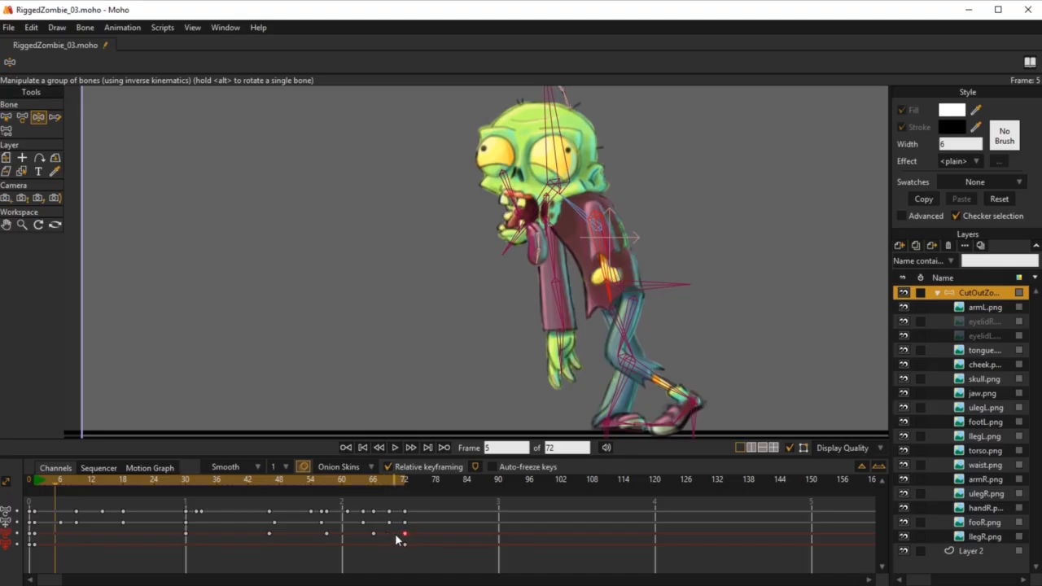
Copy the final arm_L keyframe to frame 71 and shift the arm_L keys from frame 46 onward three frames earlier
click(399, 482)
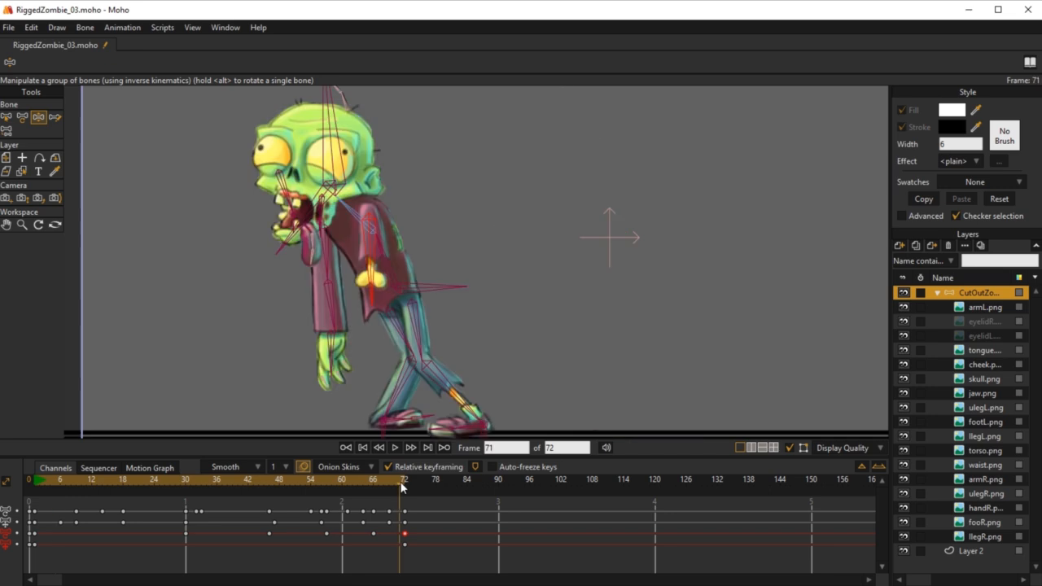
key(ctrl+v)
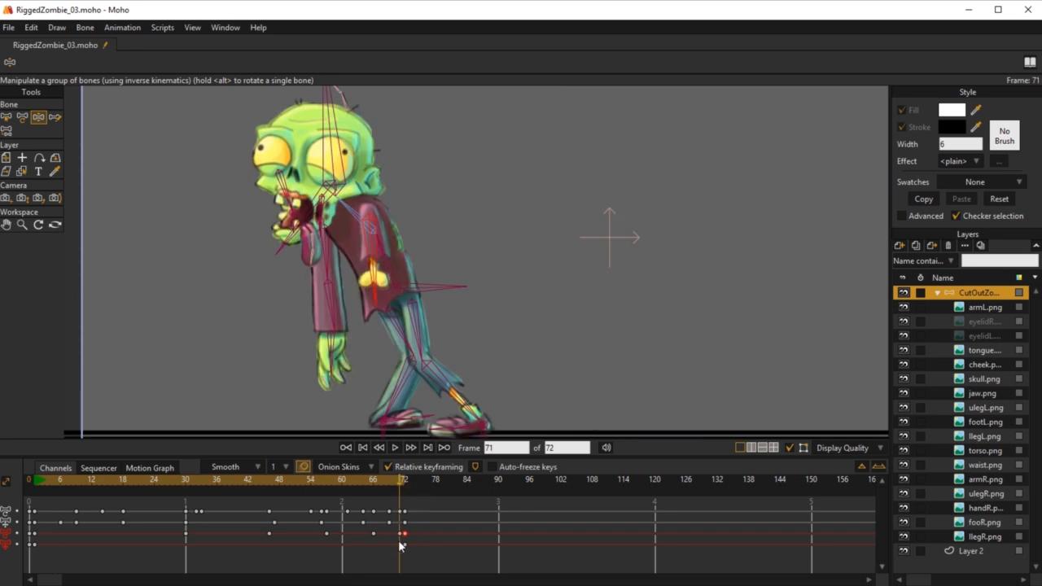
drag(254, 547, 393, 539)
Rotate the arm_L bone slightly backward at frame 68 to an angle of 148.7589 with Transform Bone
click(384, 482)
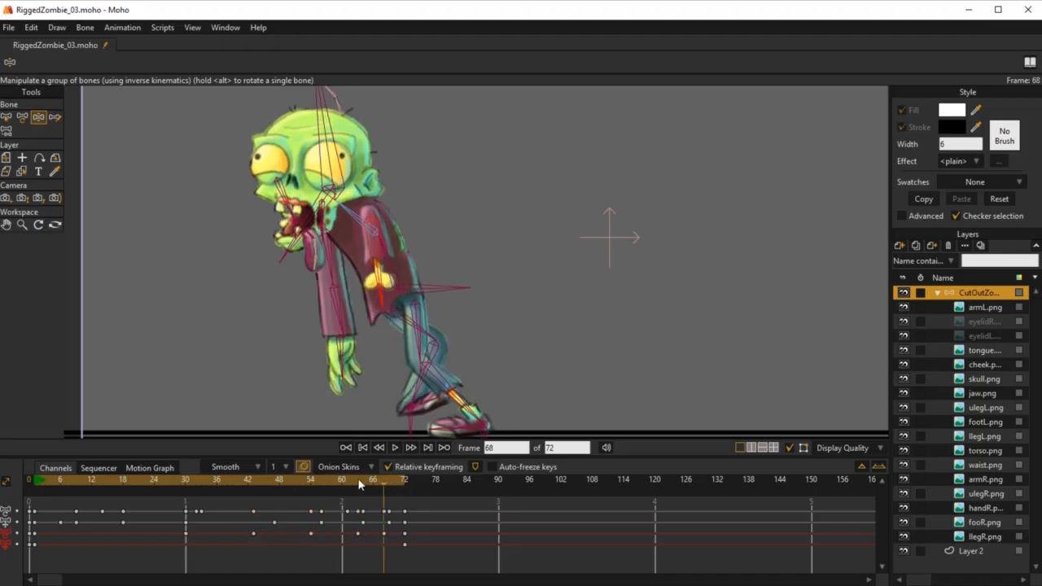
click(355, 478)
drag(355, 478, 385, 491)
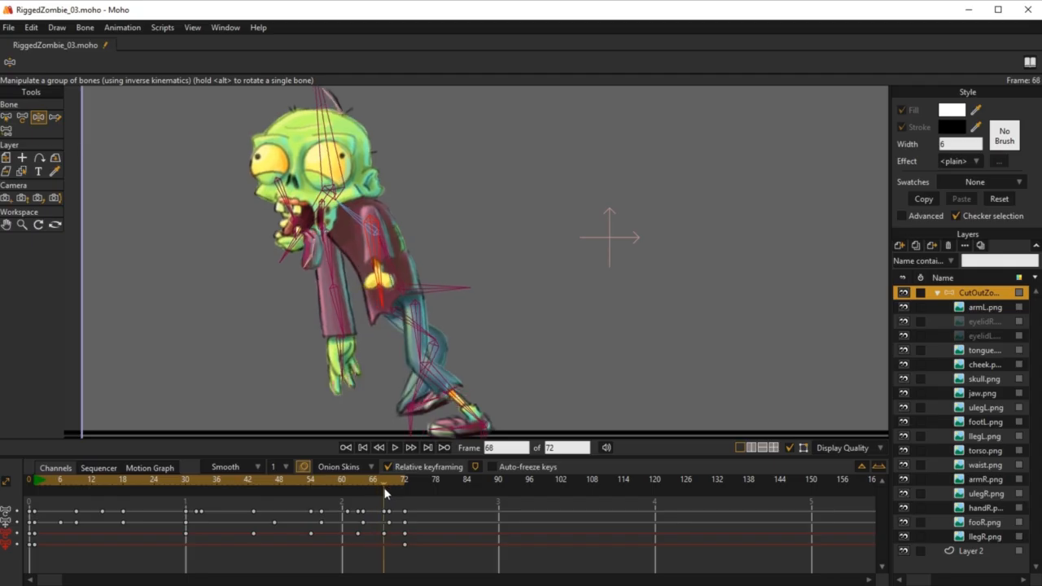
key(t)
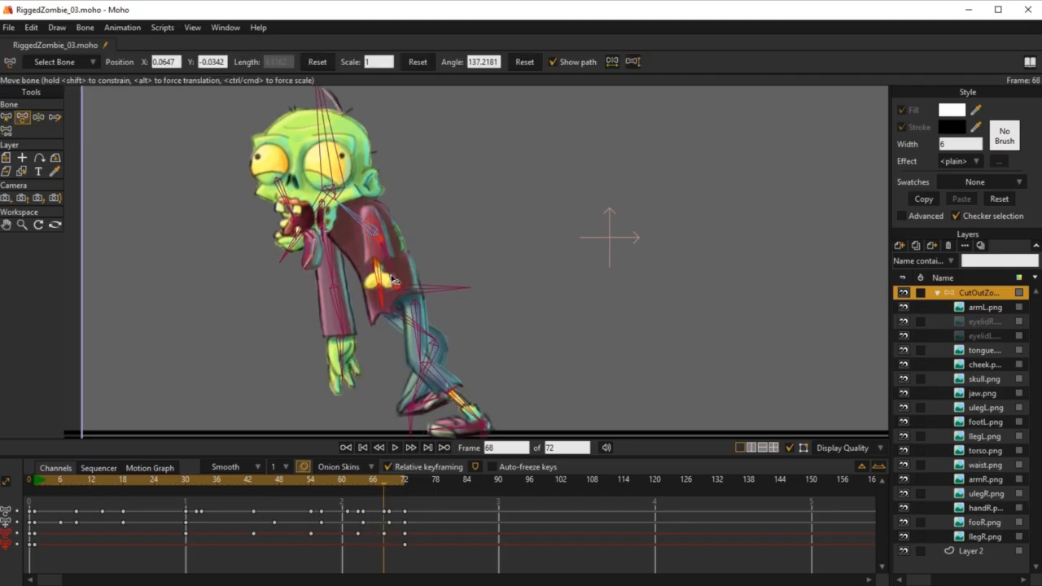
drag(382, 276, 395, 276)
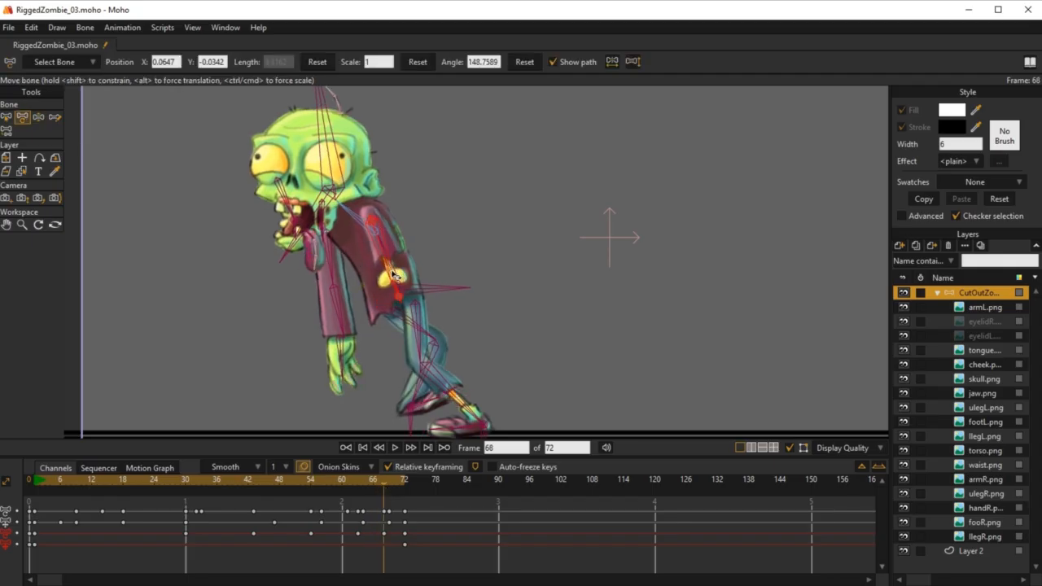
Play back and scrub the walk to examine the arm_L swing and how it joins at the loop point
key(space)
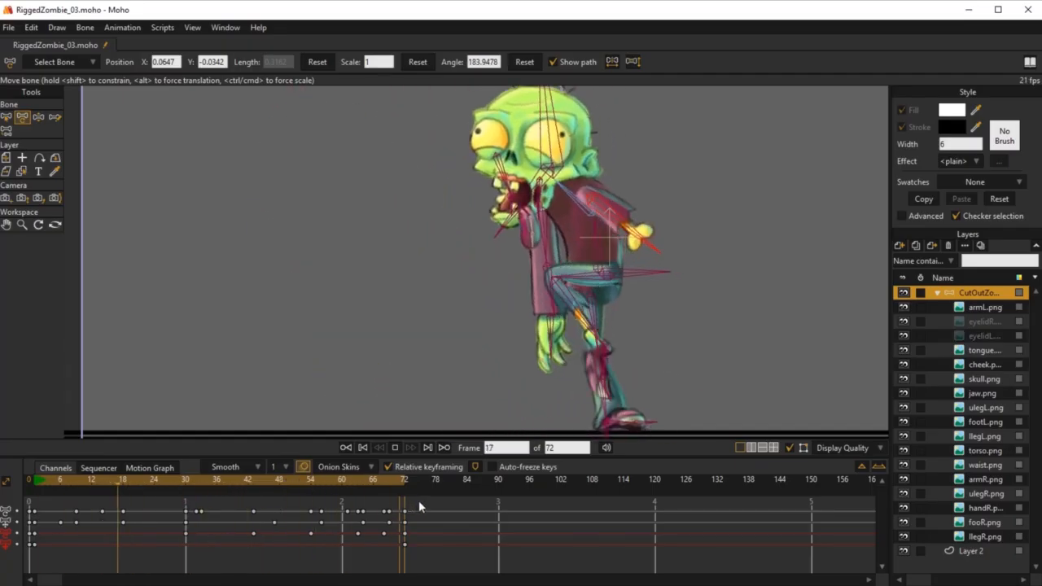
key(space)
click(410, 510)
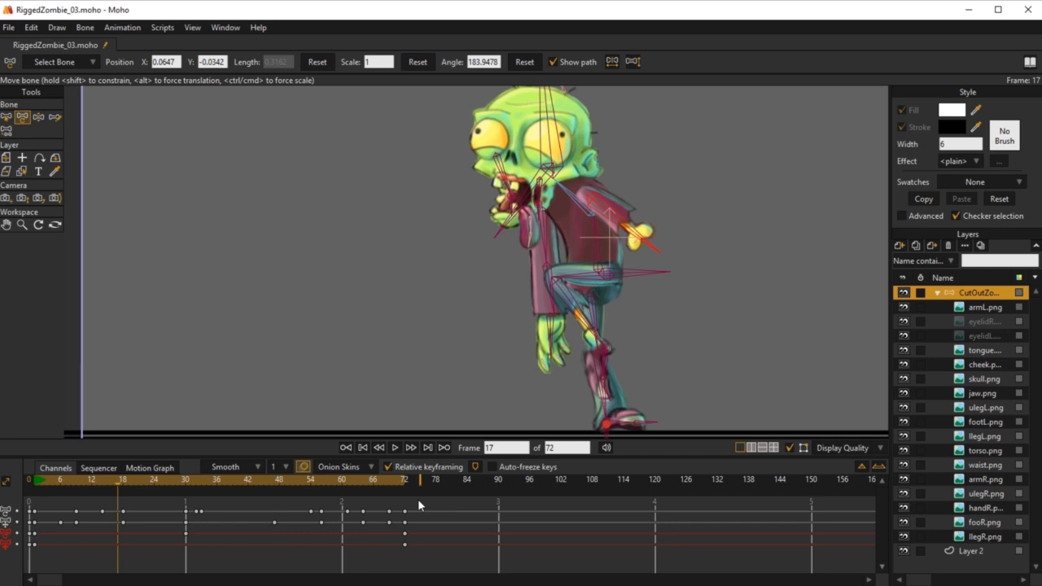
key(ctrl+z)
key(space)
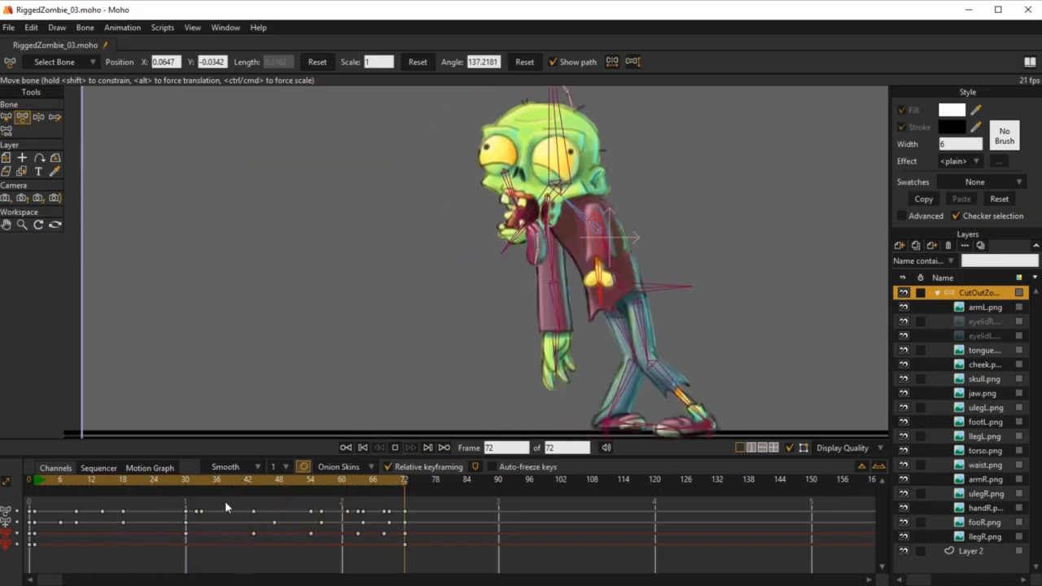
click(36, 477)
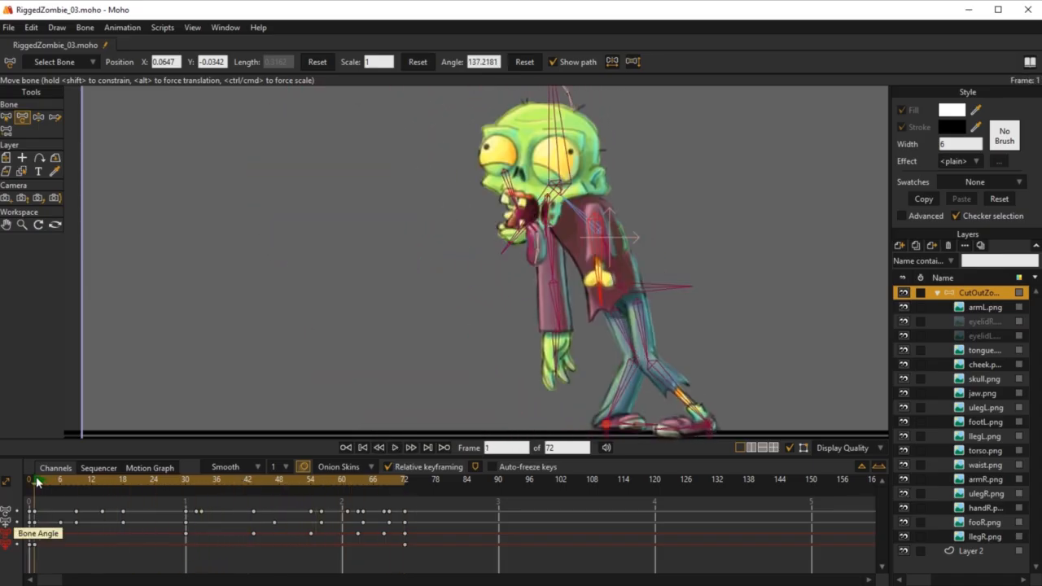
drag(37, 482, 47, 486)
drag(56, 486, 31, 538)
key(space)
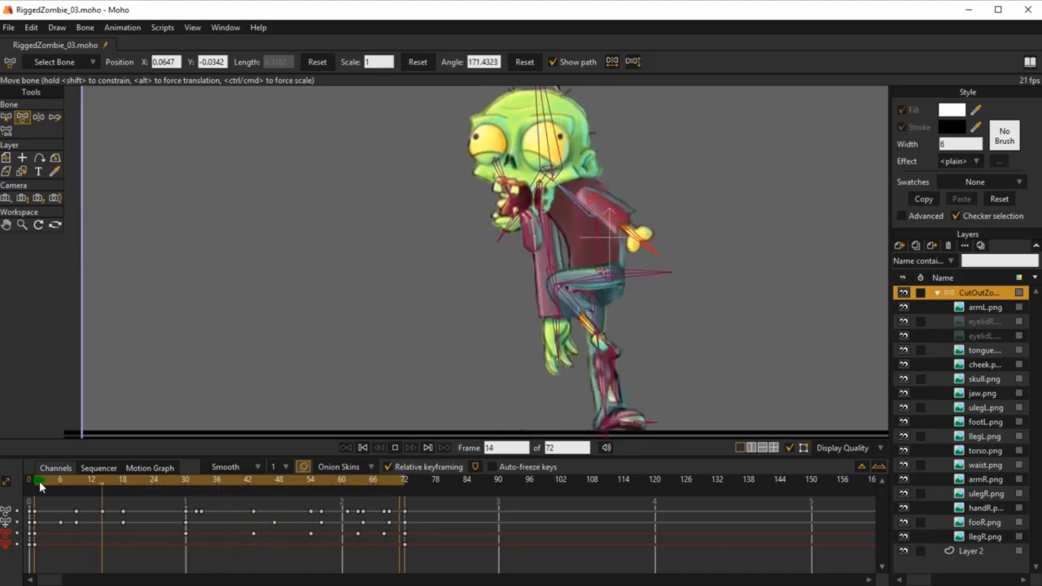
key(space)
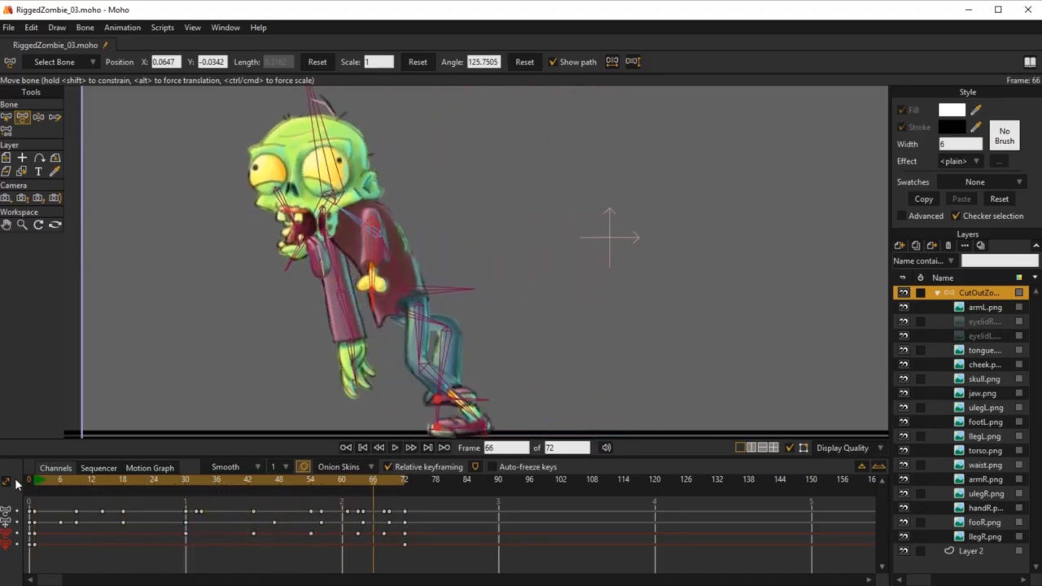
click(34, 481)
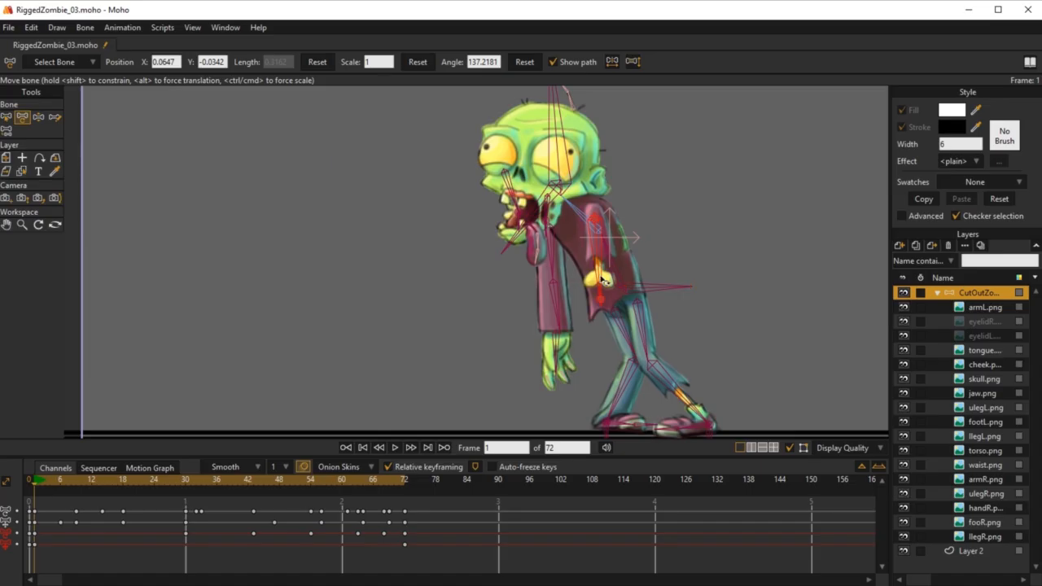
key(z)
drag(552, 304, 449, 414)
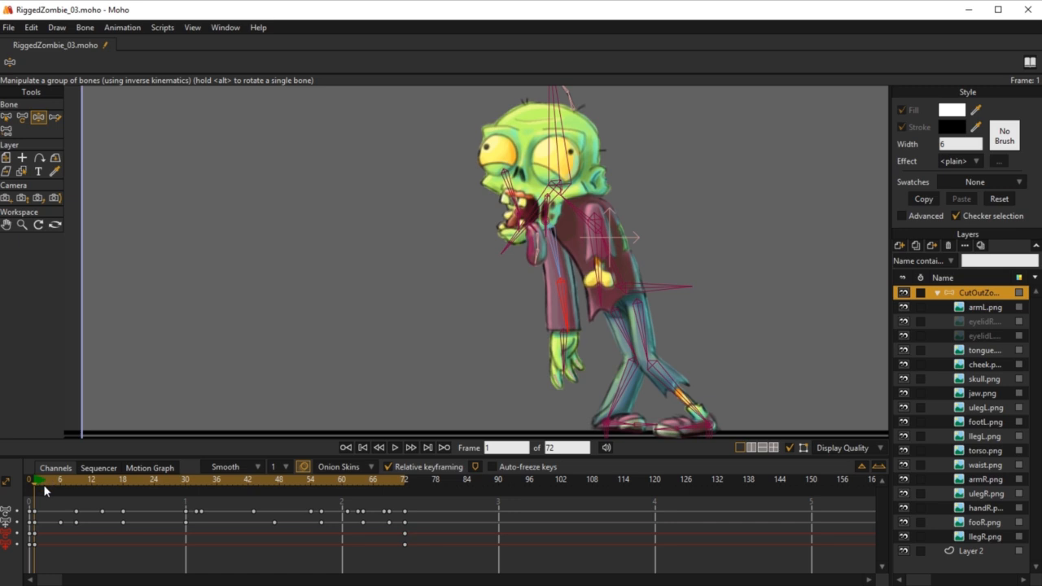
key(ctrl+z)
Show frame 1 as an onion skin and pose the right arm closer to the body at frames 13 and 21
drag(44, 484, 144, 485)
drag(558, 261, 553, 264)
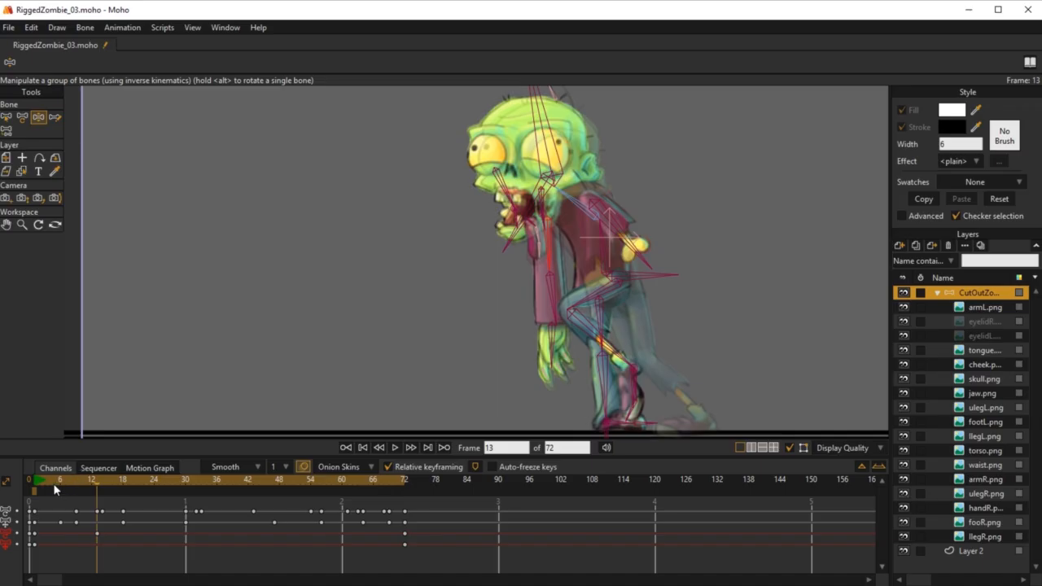
drag(36, 482, 137, 493)
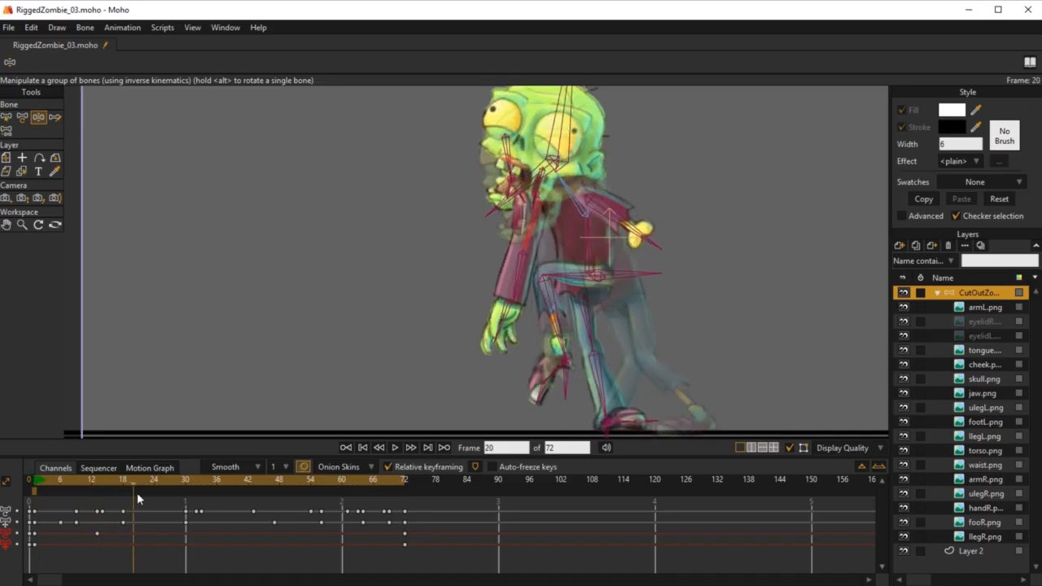
drag(521, 287, 557, 285)
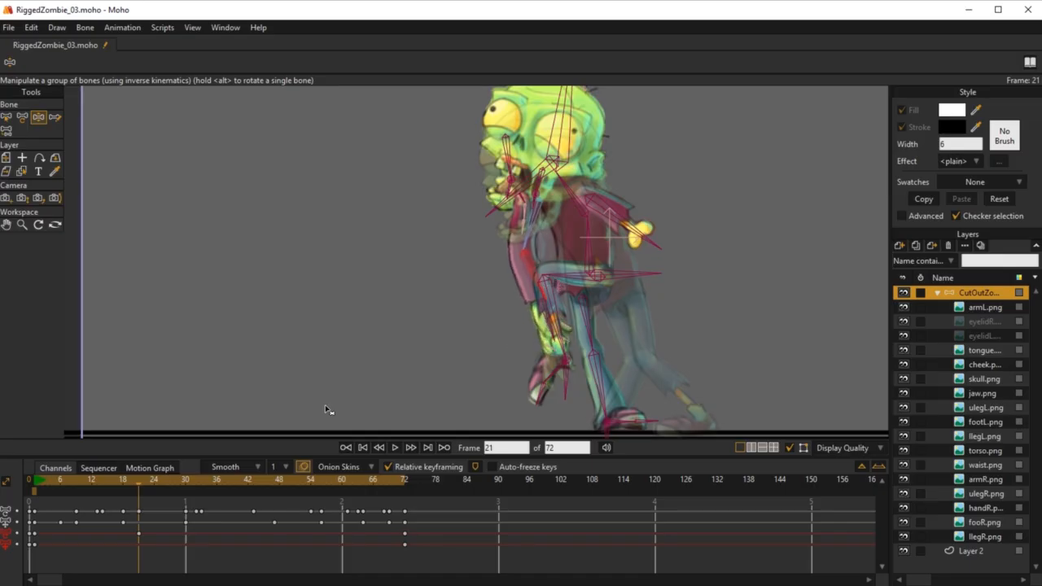
Raise the right arm forward at frame 30 so the forearm and hand reach out horizontally
drag(139, 480, 189, 493)
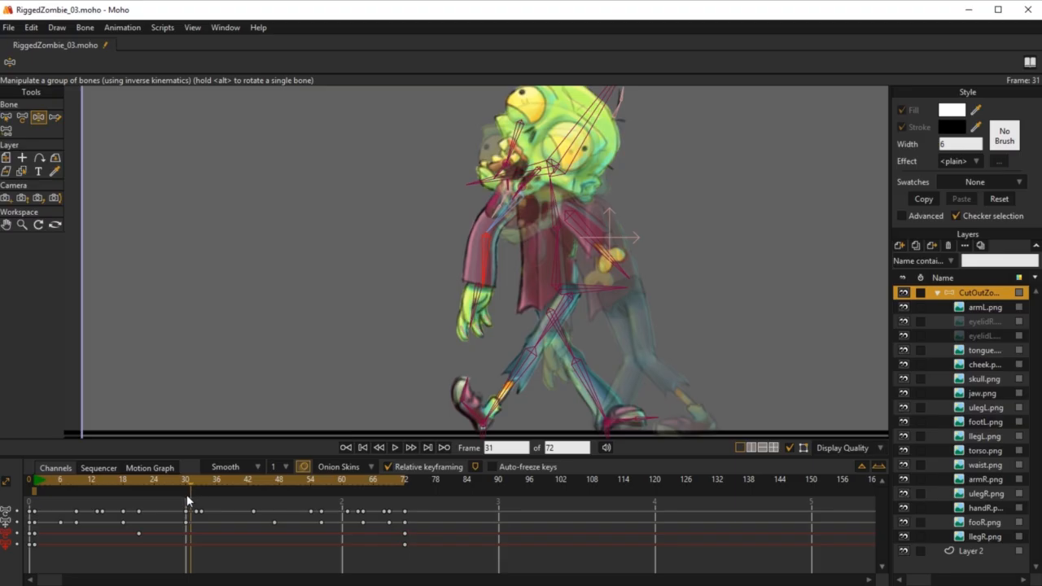
click(186, 494)
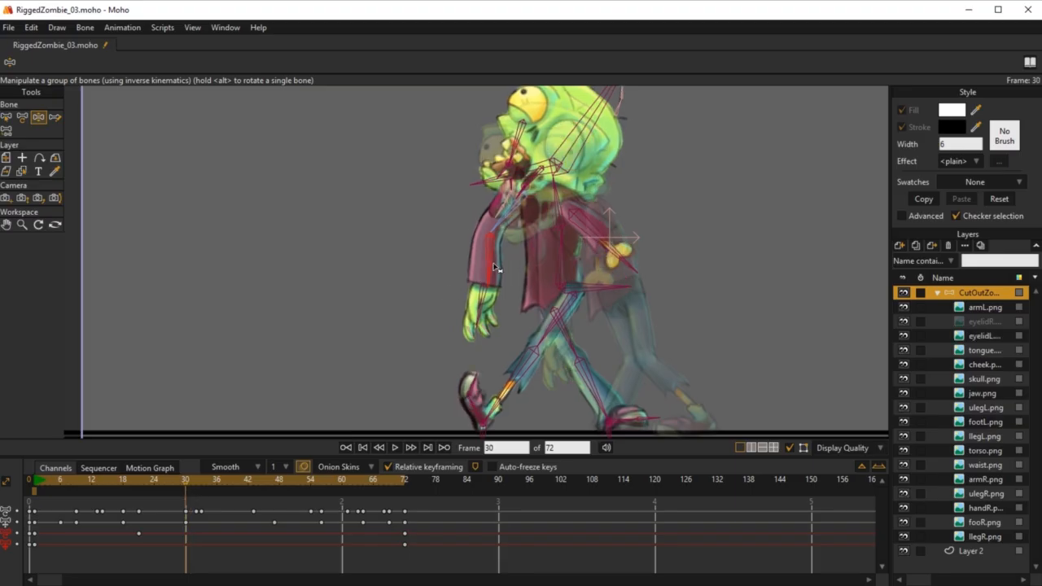
drag(494, 267, 418, 254)
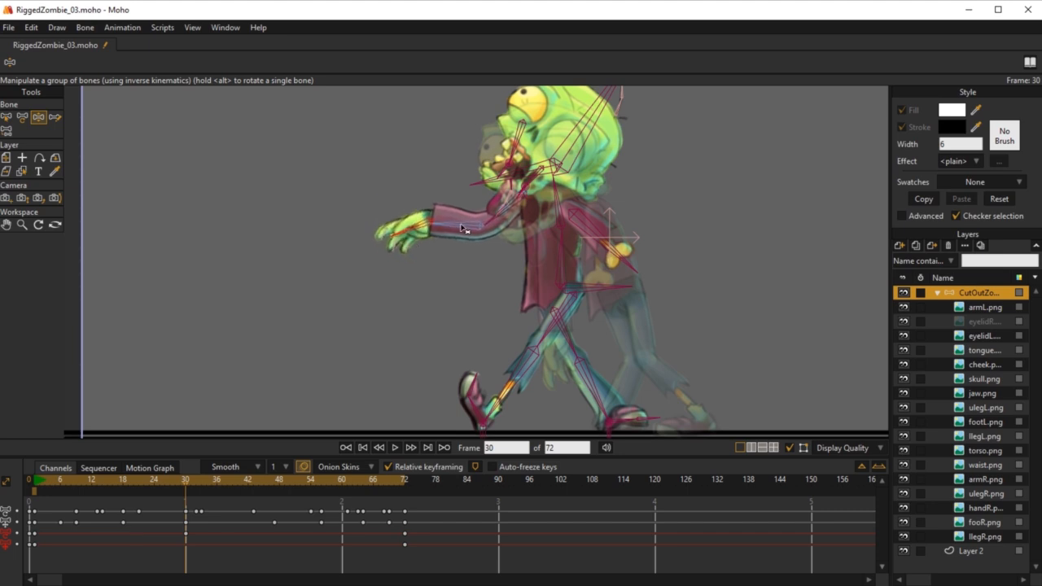
drag(458, 228, 456, 223)
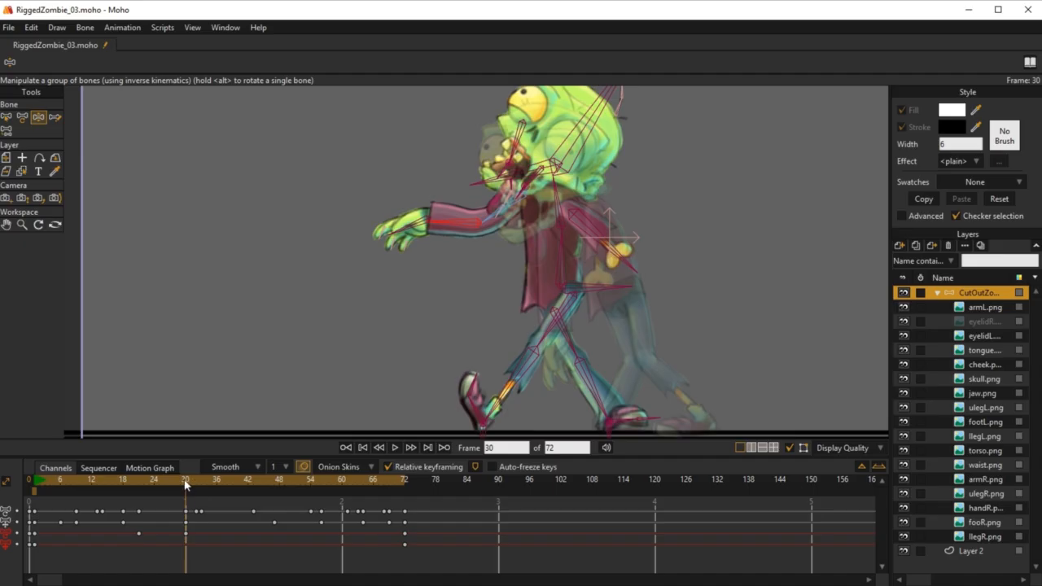
Bend the lowered right arm at frame 41, swing it back past the hip at frame 52, and behind the waist at frame 61
drag(186, 485, 243, 505)
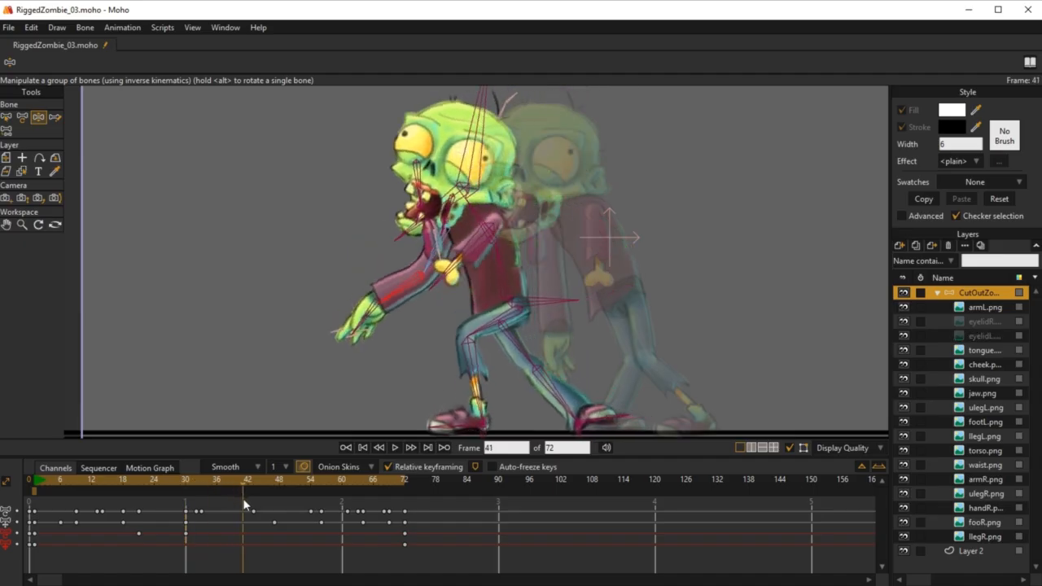
mouse_move(405, 296)
mouse_down()
mouse_move(397, 328)
mouse_move(445, 356)
mouse_move(383, 342)
mouse_move(374, 318)
mouse_move(416, 298)
mouse_up()
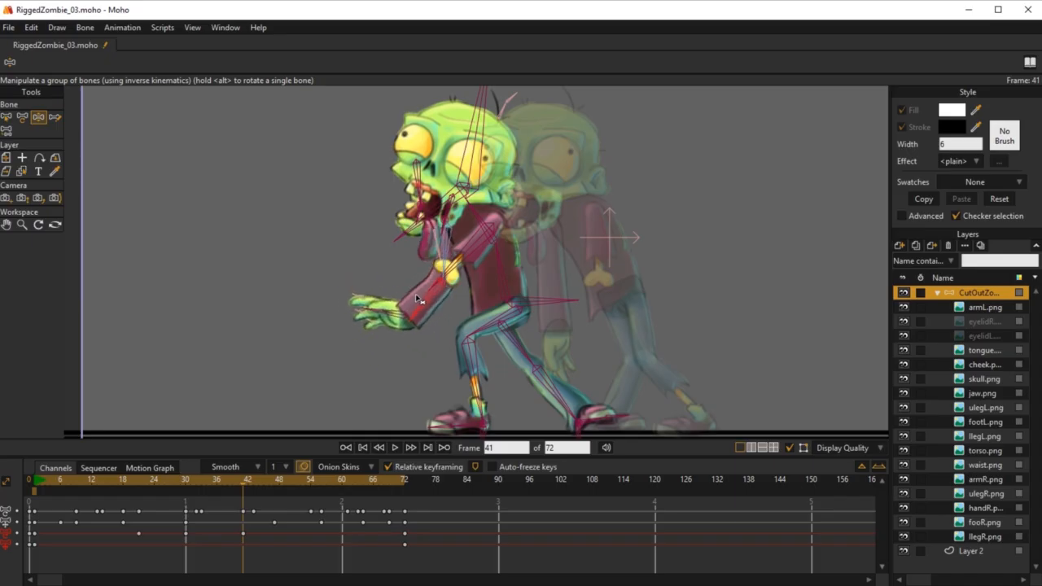
drag(247, 486, 300, 485)
drag(422, 328, 427, 296)
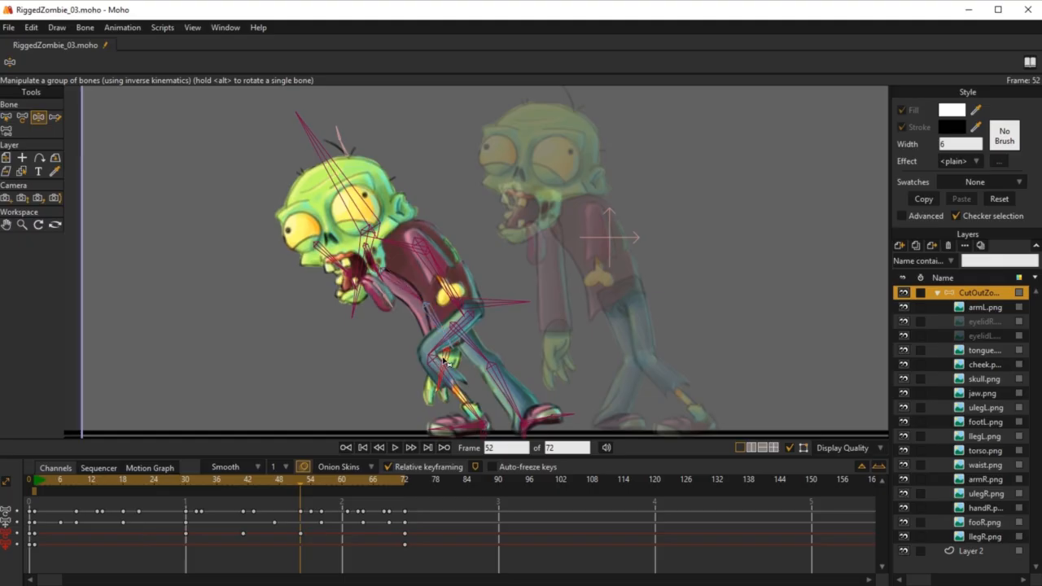
drag(320, 493, 348, 494)
drag(399, 332, 432, 309)
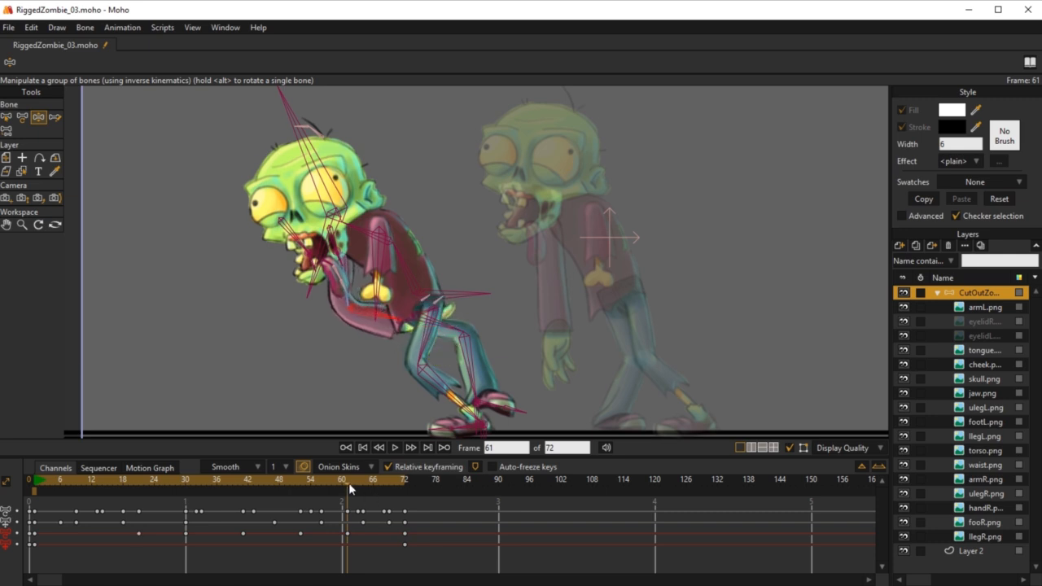
Swing the right forearm and hand forward at frame 69 and play back the walk to check the motion
drag(349, 483, 389, 488)
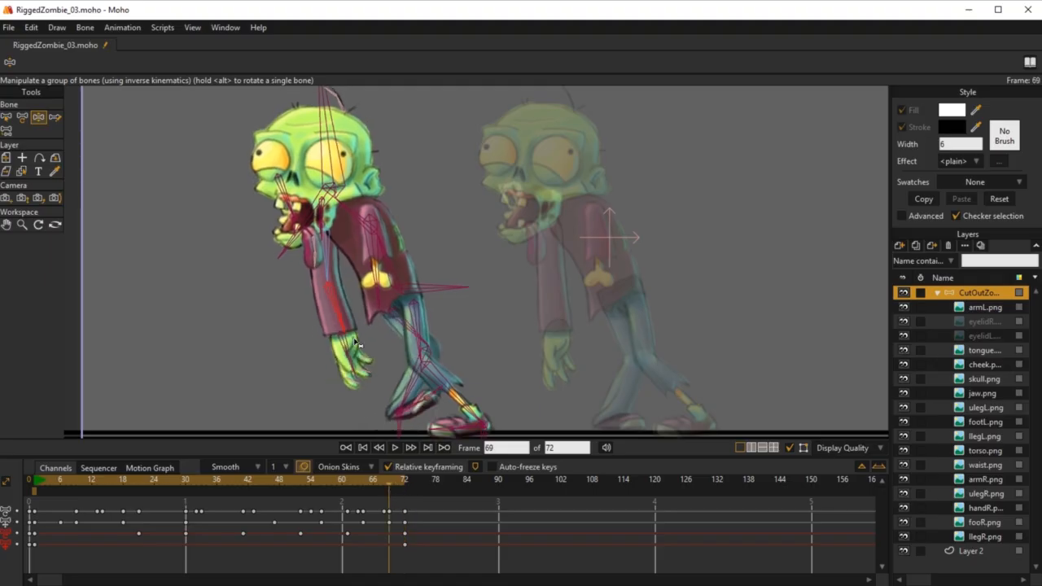
drag(338, 310, 306, 320)
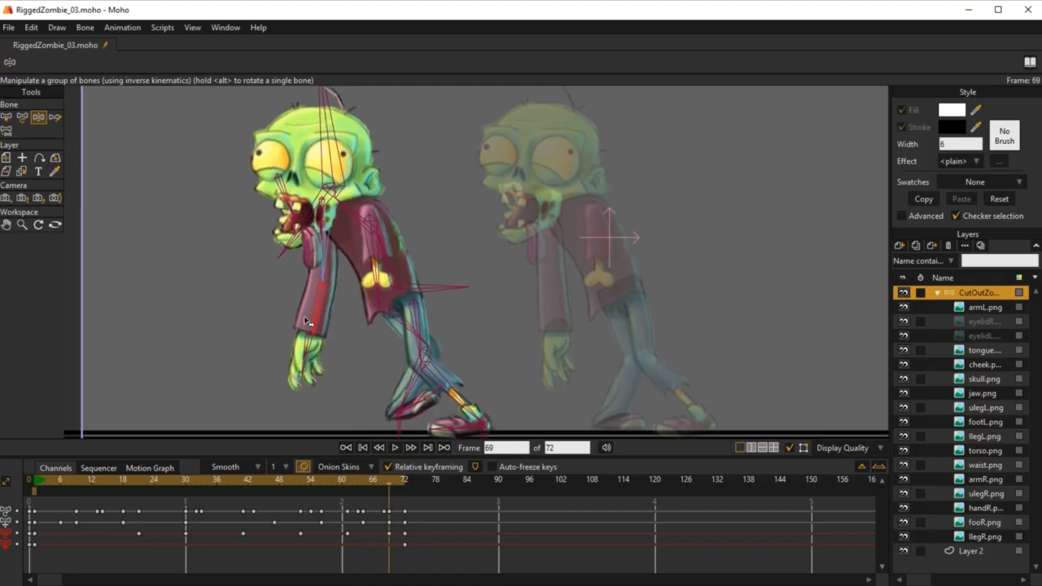
drag(311, 359, 296, 352)
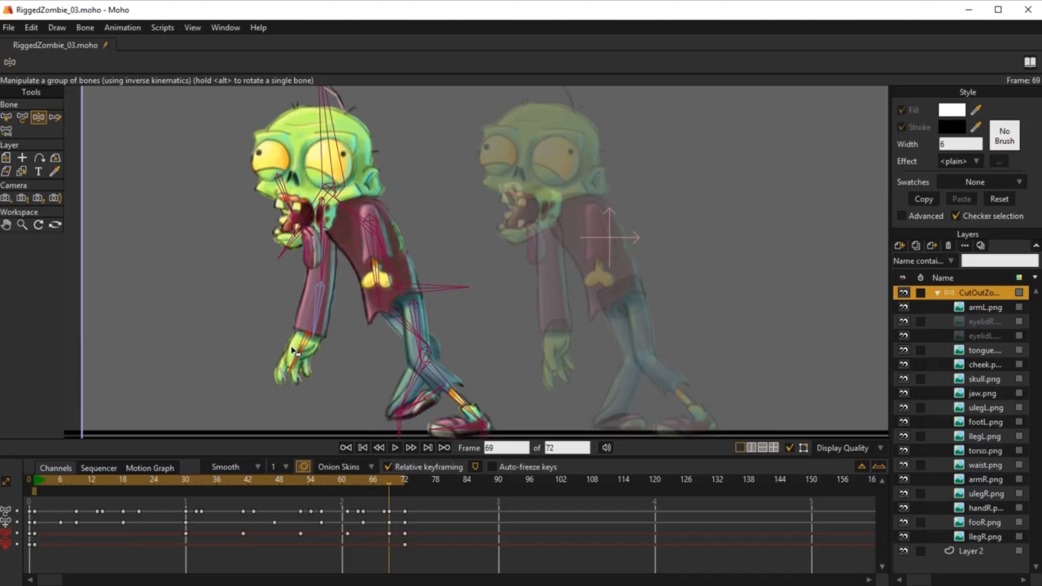
key(space)
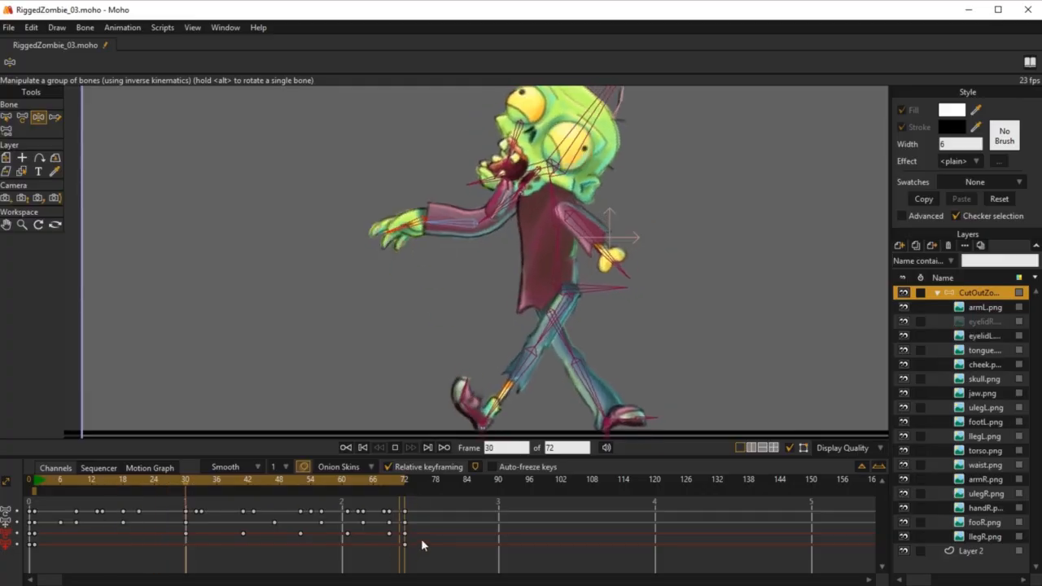
key(space)
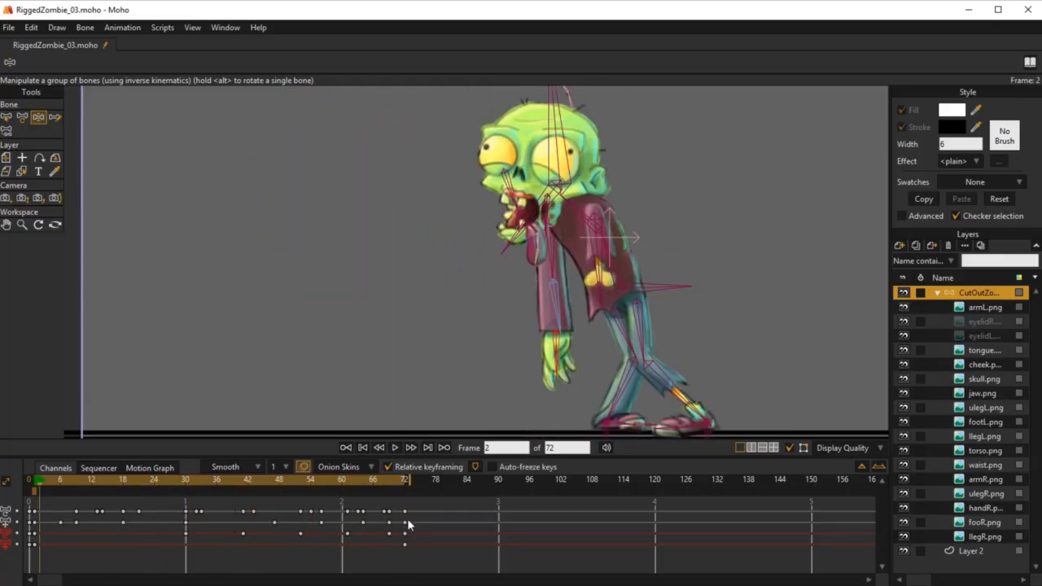
Delete the selected right arm bones' keys from frame 13 through frame 69 and play back the walk
key(b)
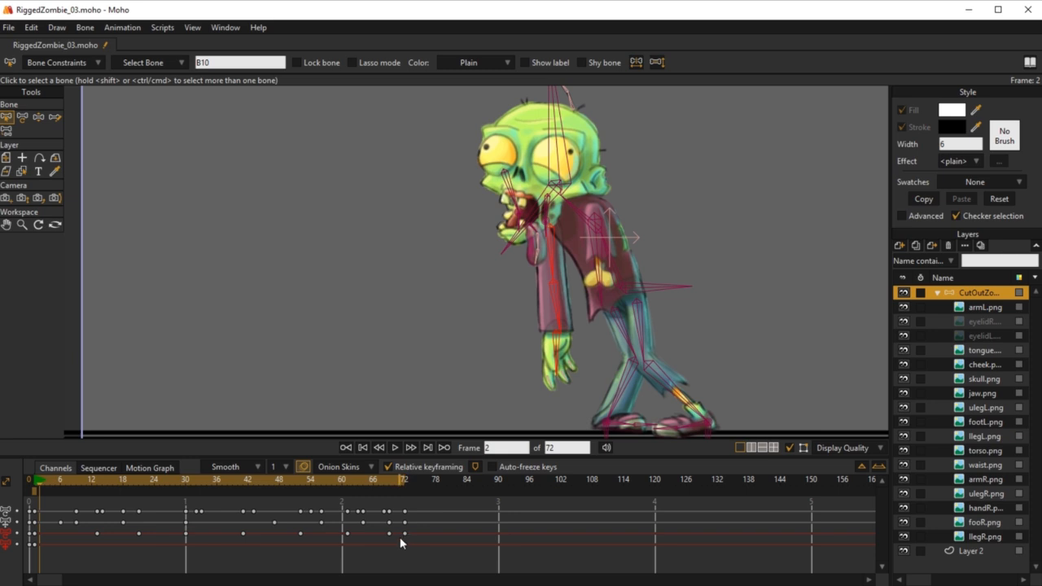
drag(395, 532, 91, 557)
key(Delete)
click(33, 484)
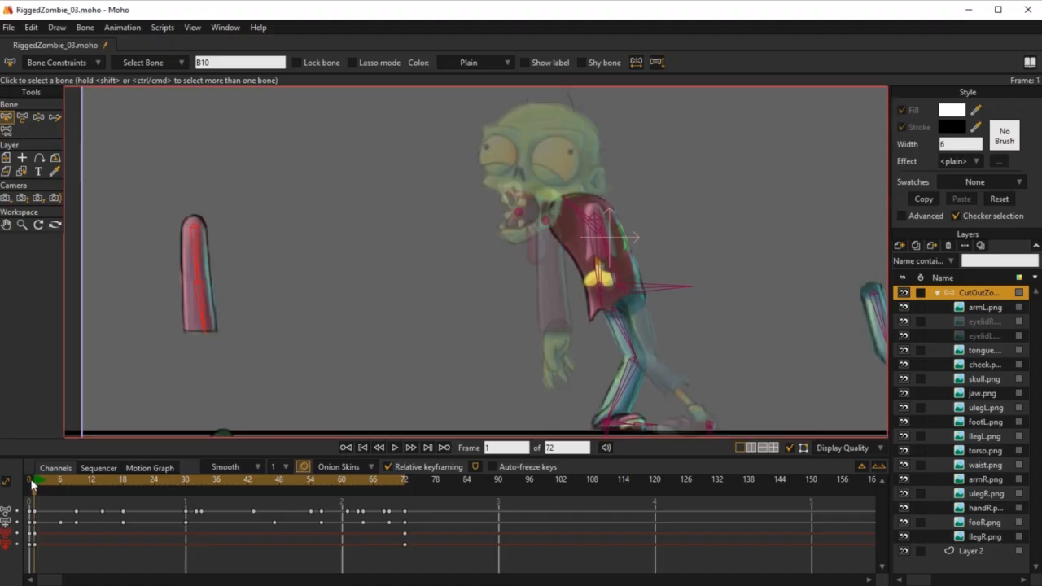
click(33, 485)
key(space)
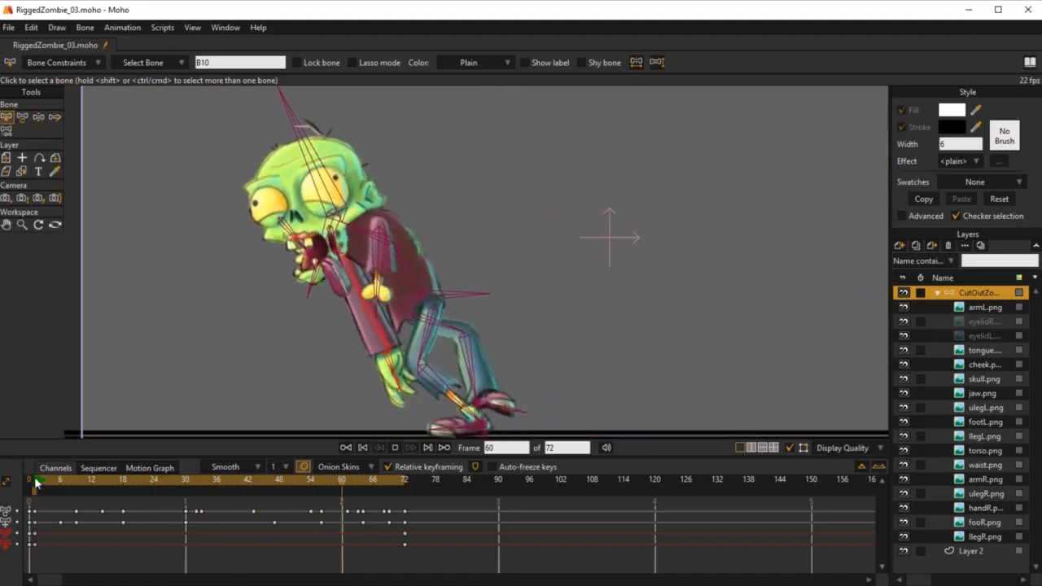
click(34, 480)
Reach the right arm forward at frame 18, angle it downward at frame 31, and preview the motion
key(z)
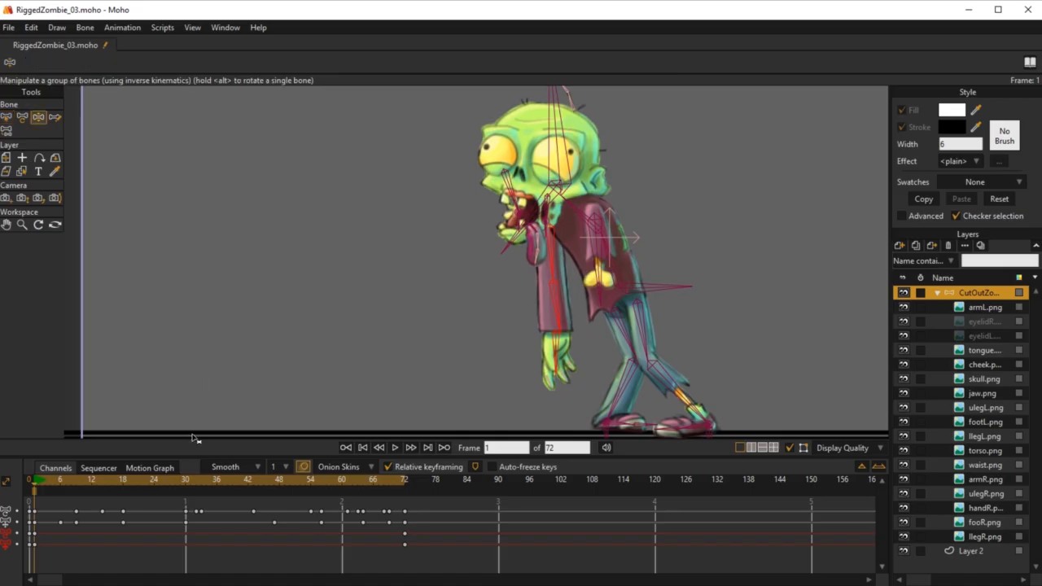
drag(33, 482, 124, 510)
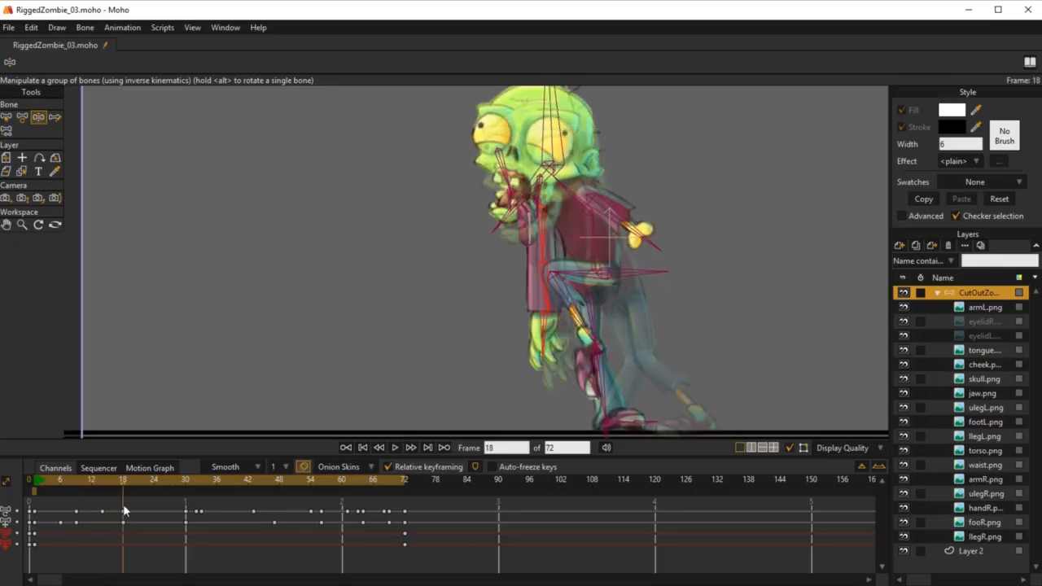
drag(564, 256, 477, 277)
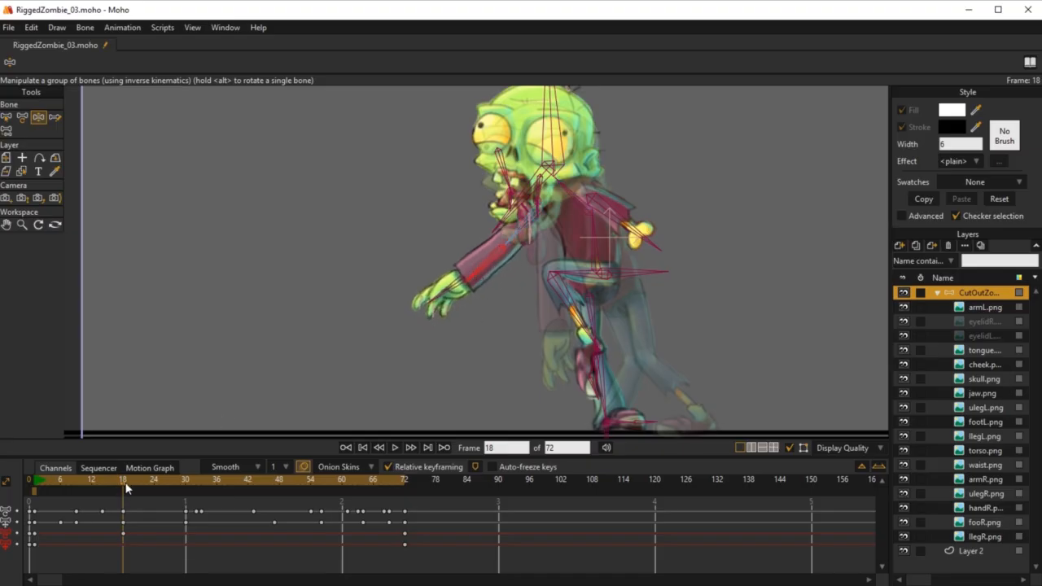
drag(126, 487, 194, 503)
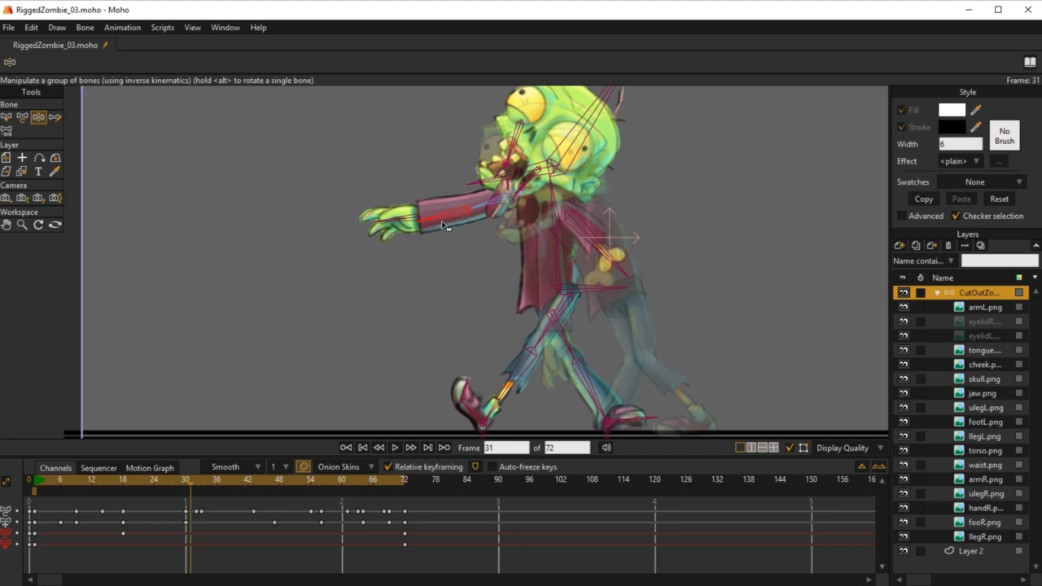
drag(478, 218, 489, 237)
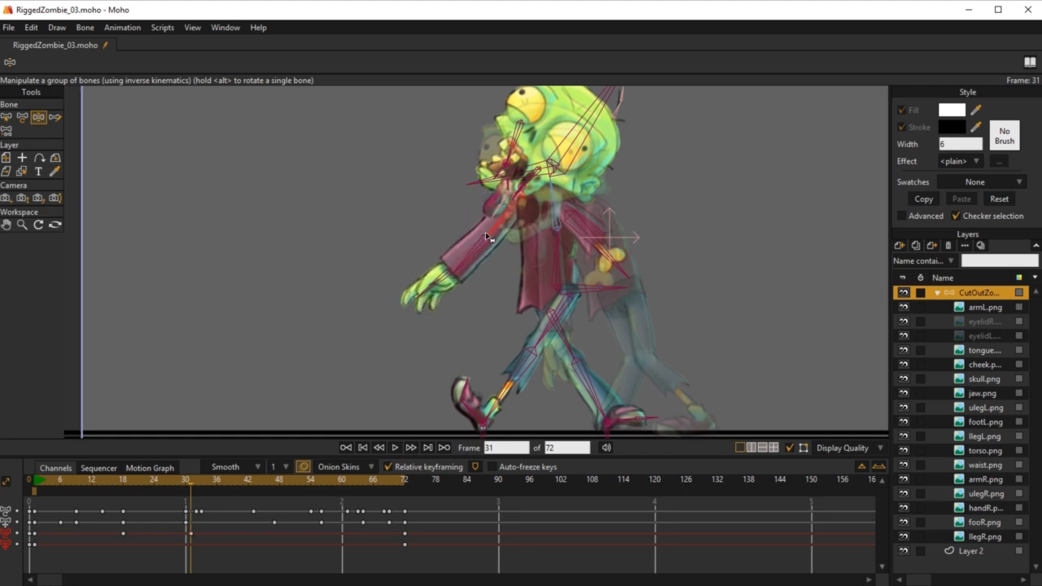
click(33, 484)
key(space)
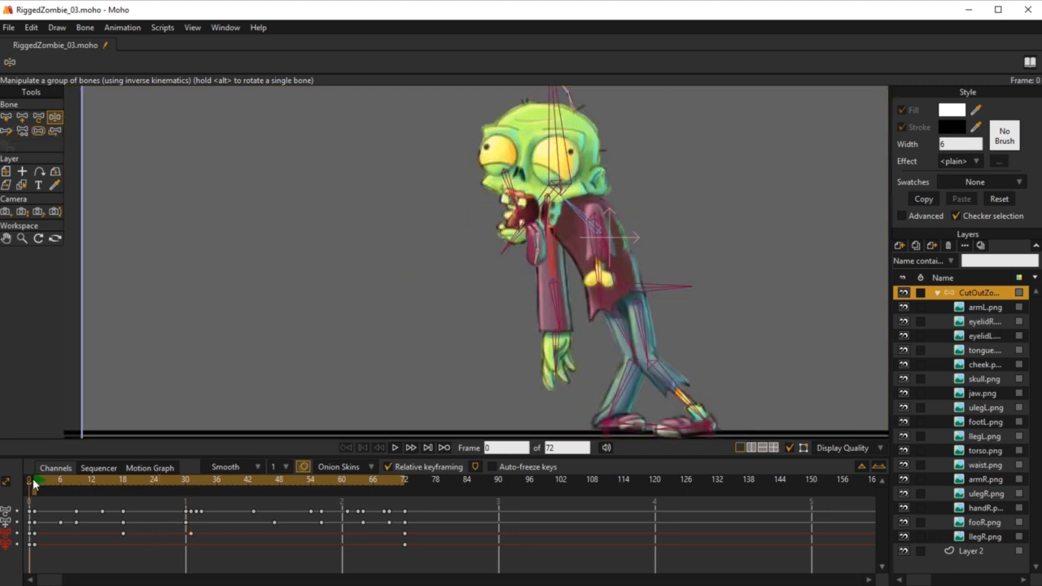
key(space)
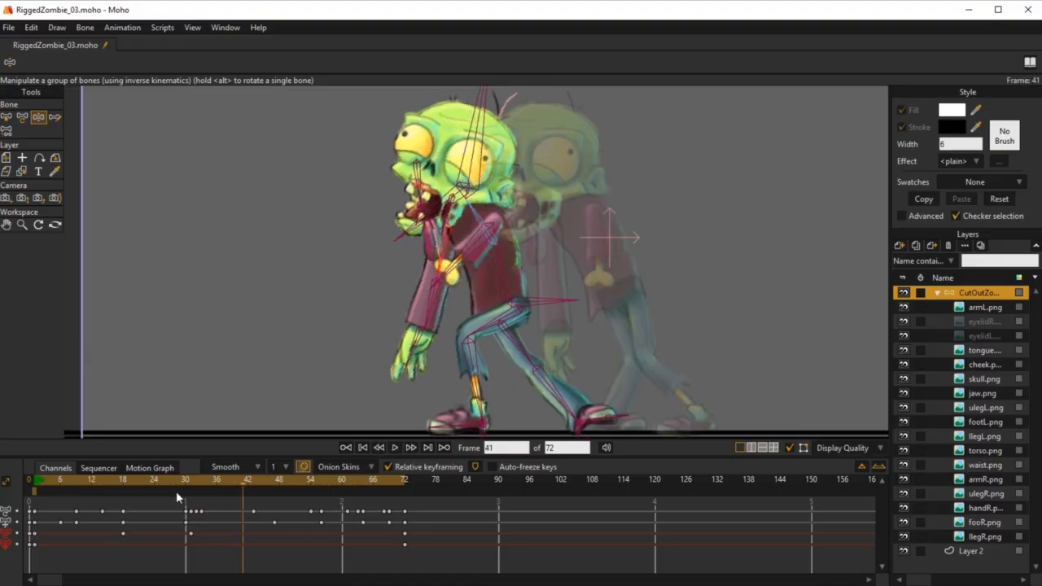
Bend the right forearm and hand forward at frame 56 and play back the walk
drag(251, 482, 319, 497)
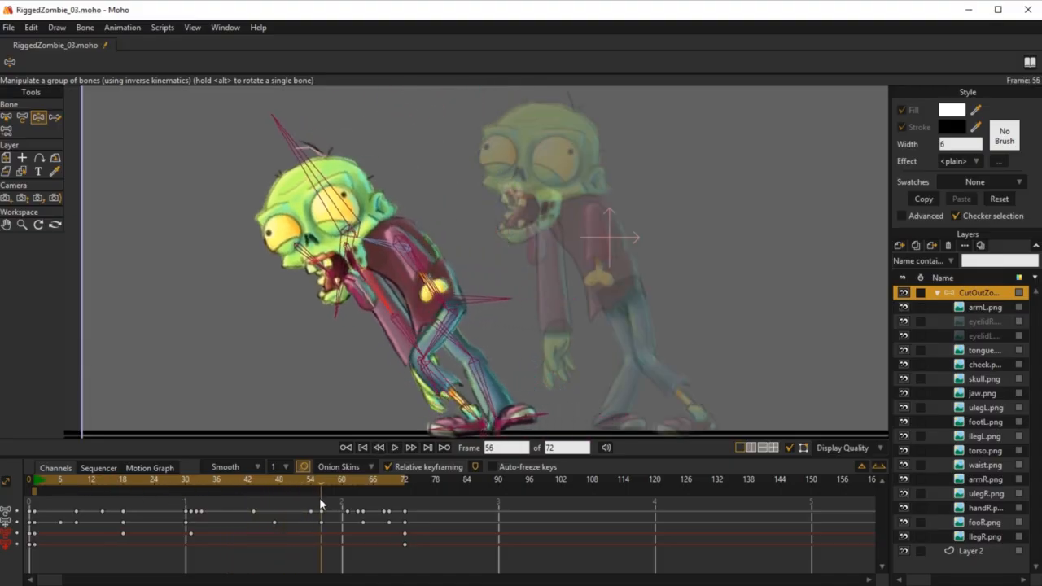
drag(404, 328, 393, 382)
drag(367, 311, 374, 335)
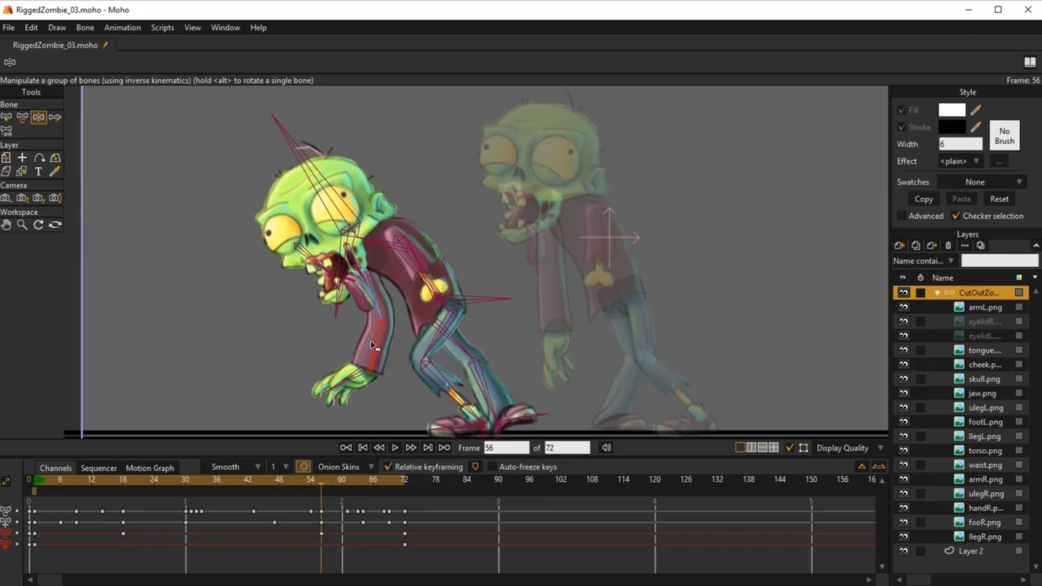
key(space)
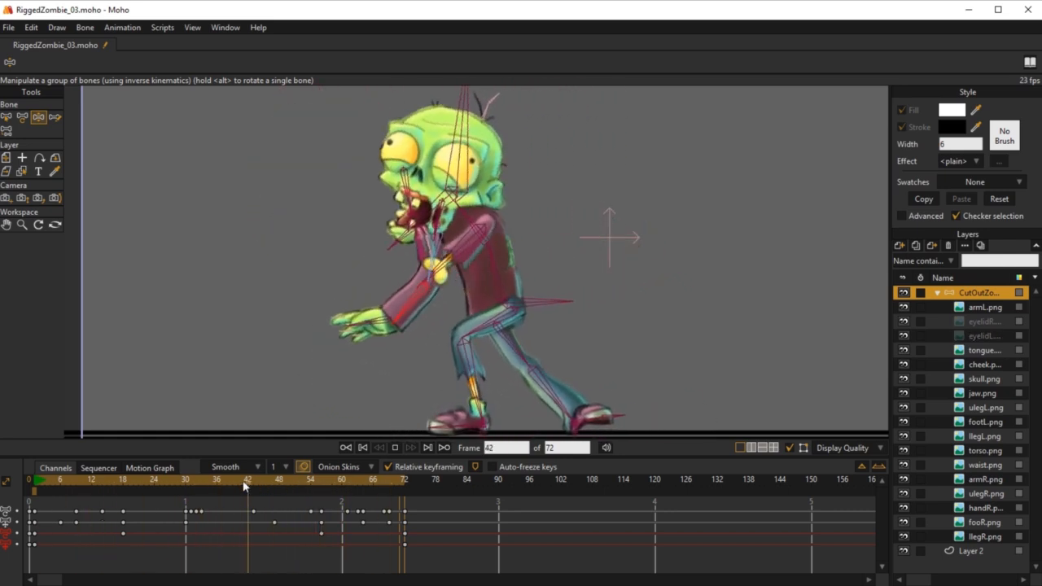
Raise the right arm to a horizontal forward reach at frame 18 with the hand tilted upward
click(34, 481)
drag(34, 481, 123, 511)
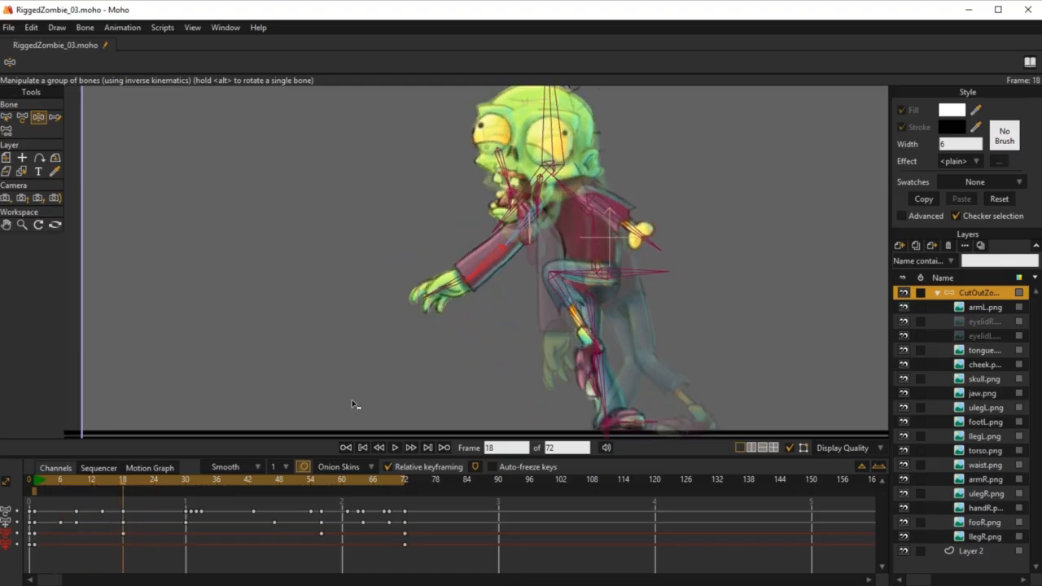
drag(446, 260, 332, 230)
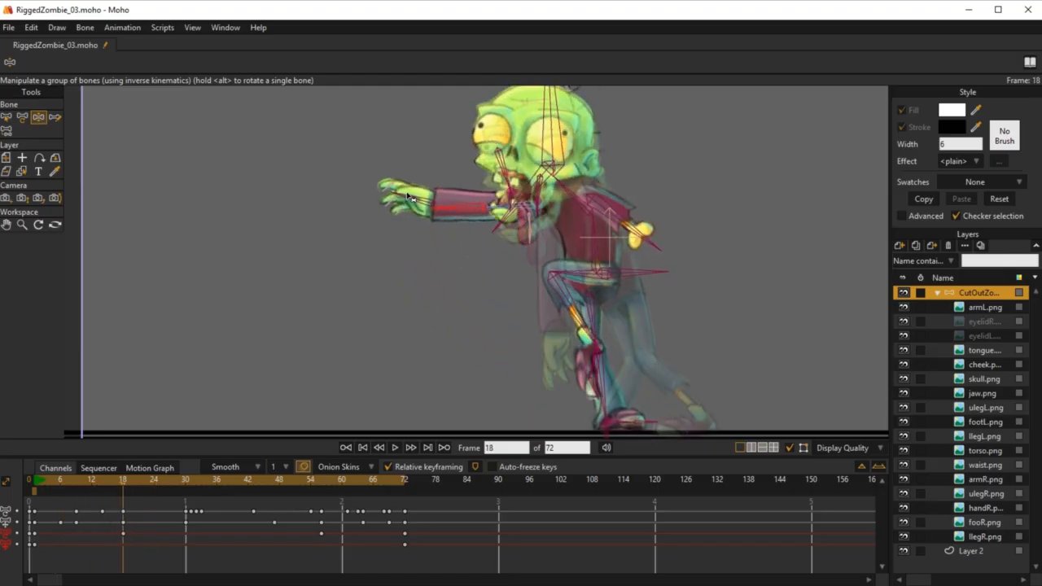
drag(411, 197, 423, 187)
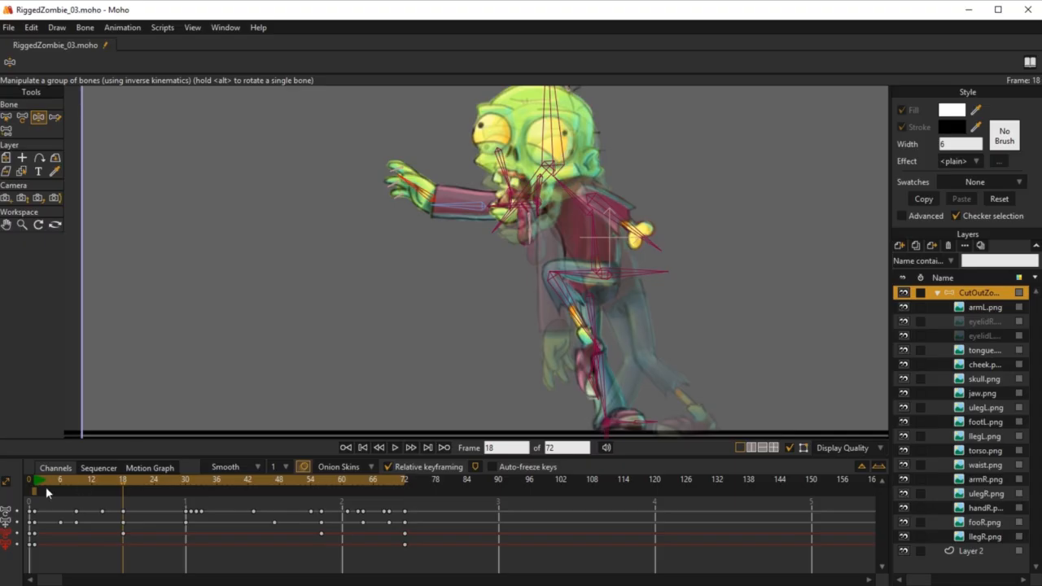
Delete the right upper arm and forearm keys at frames 31 and 56
drag(46, 487, 186, 507)
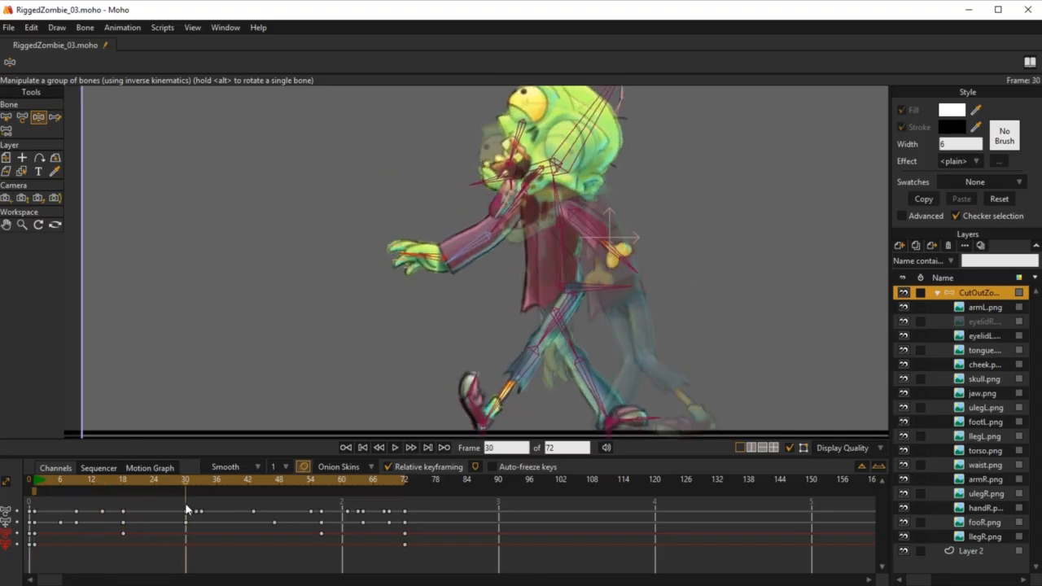
key(z)
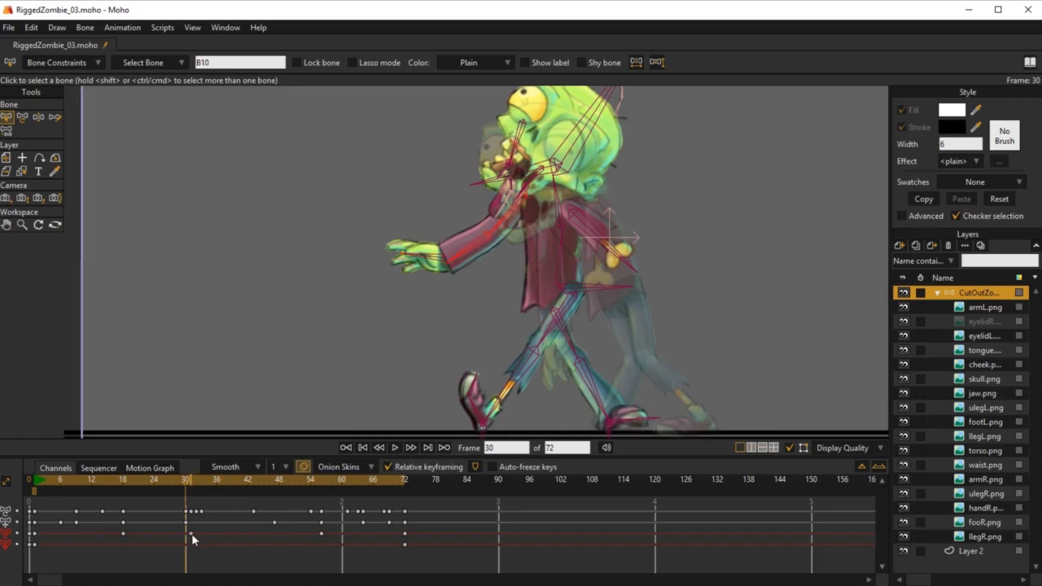
click(191, 533)
drag(333, 533, 180, 546)
key(Delete)
Bend the right arm at frame 12 so the forearm and hand hang down in front of the body
drag(37, 482, 102, 520)
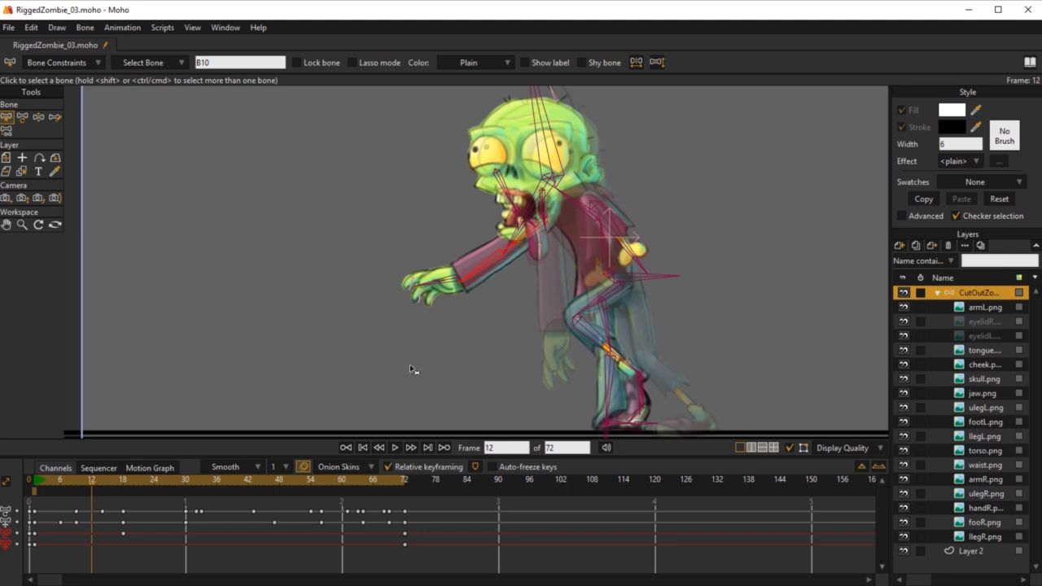
key(z)
drag(472, 281, 509, 291)
drag(480, 316, 487, 277)
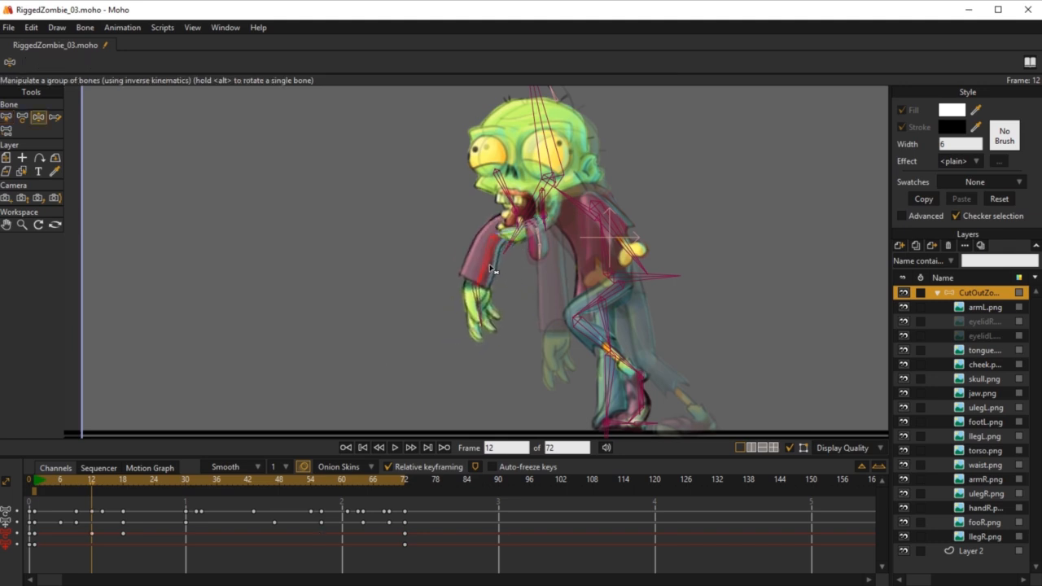
Lift the right forearm and hand at frame 31 and stretch the arm forward horizontally at frame 47
click(35, 482)
drag(34, 484, 192, 500)
drag(480, 191, 401, 154)
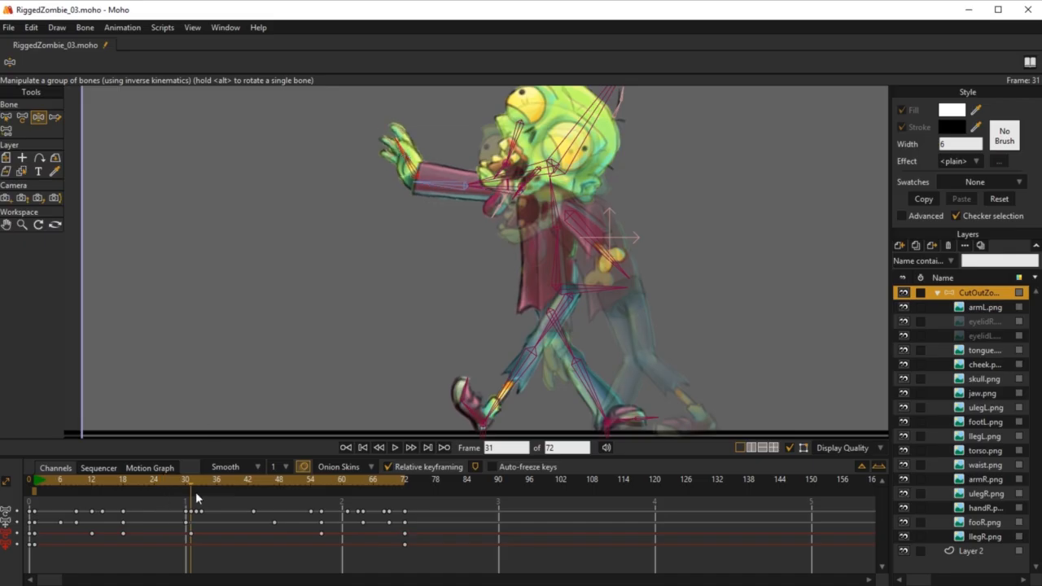
drag(195, 492, 259, 496)
click(274, 486)
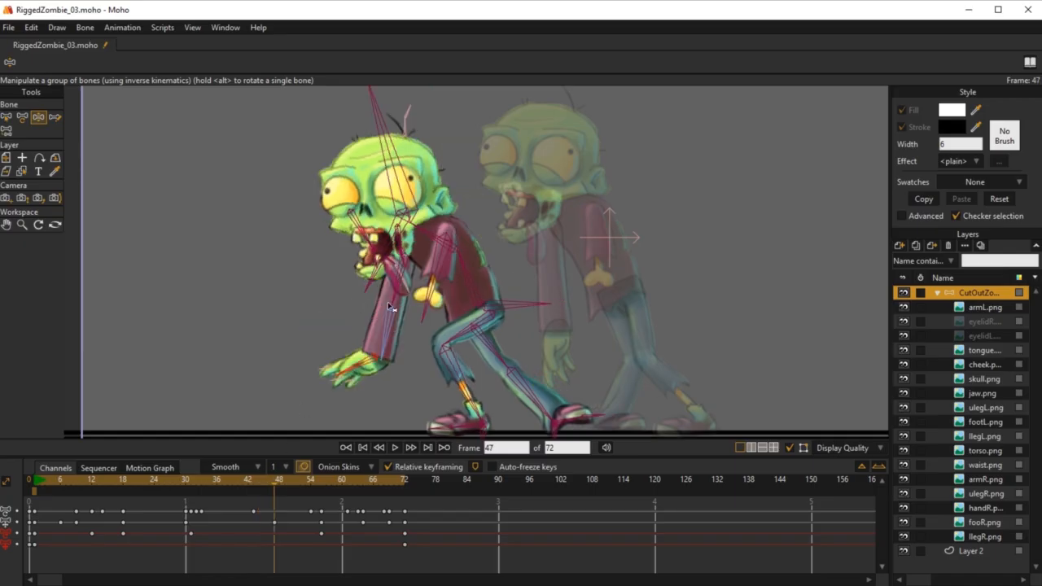
drag(326, 334, 296, 233)
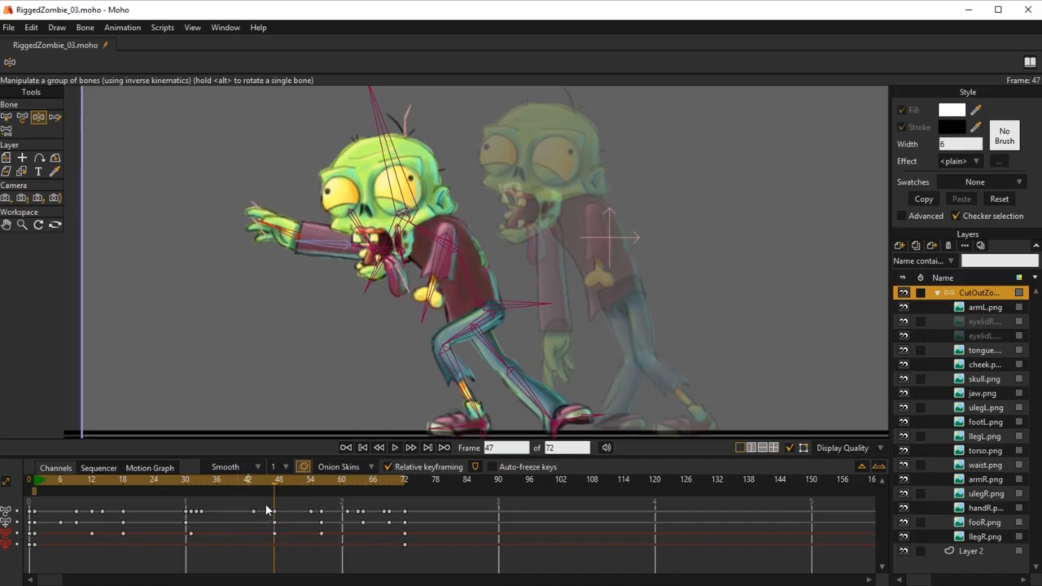
Swing the right arm back toward the body at frame 62 and let it hang down at frame 68
drag(274, 486, 352, 521)
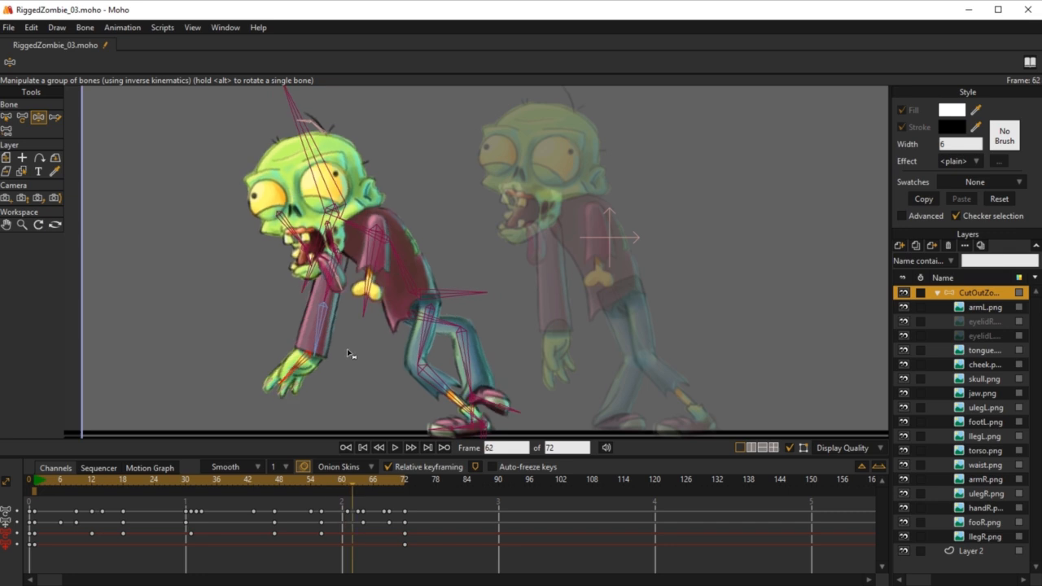
drag(333, 345, 367, 384)
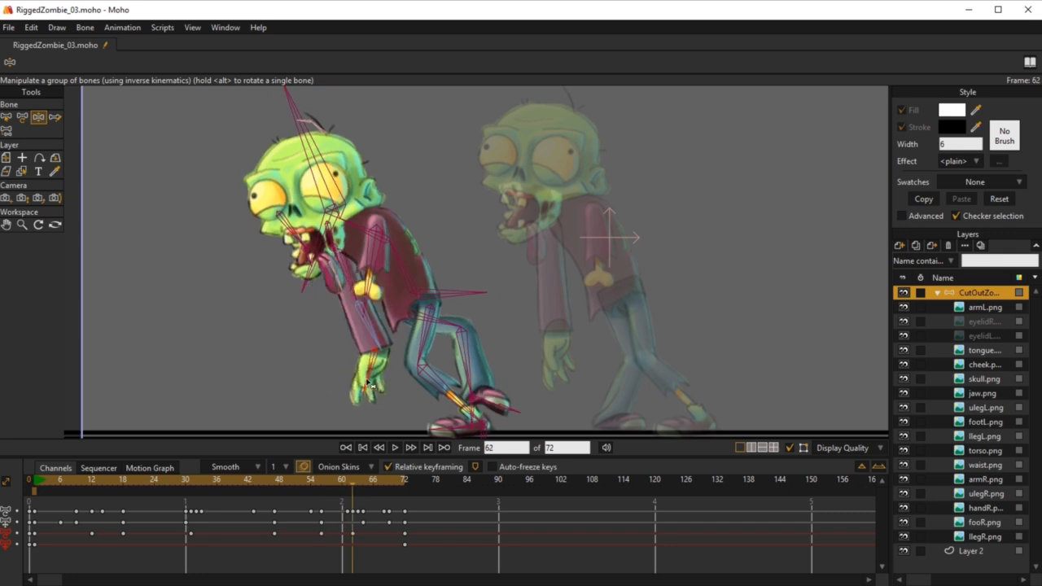
click(384, 482)
drag(340, 320, 330, 373)
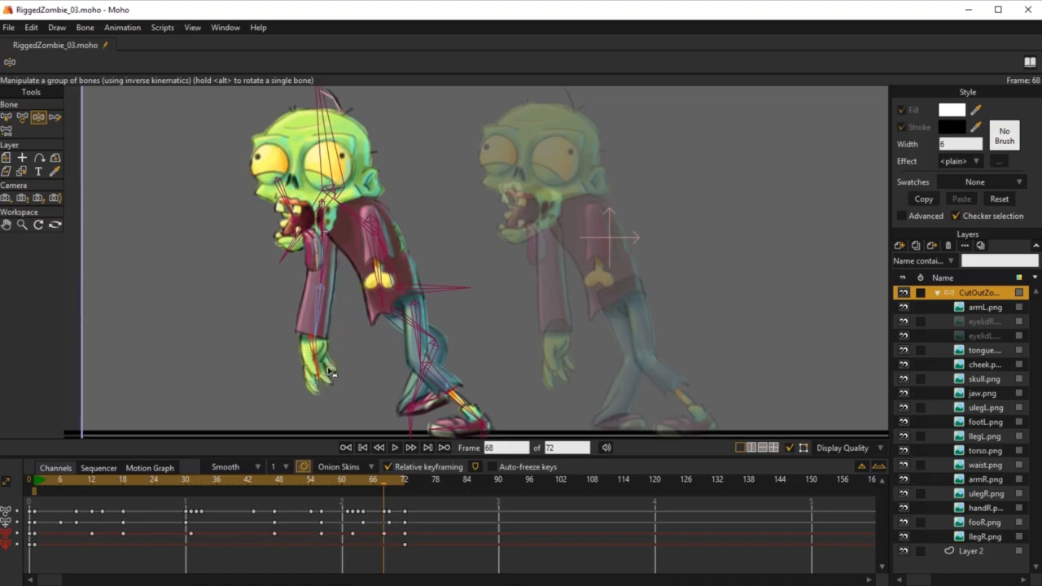
click(398, 482)
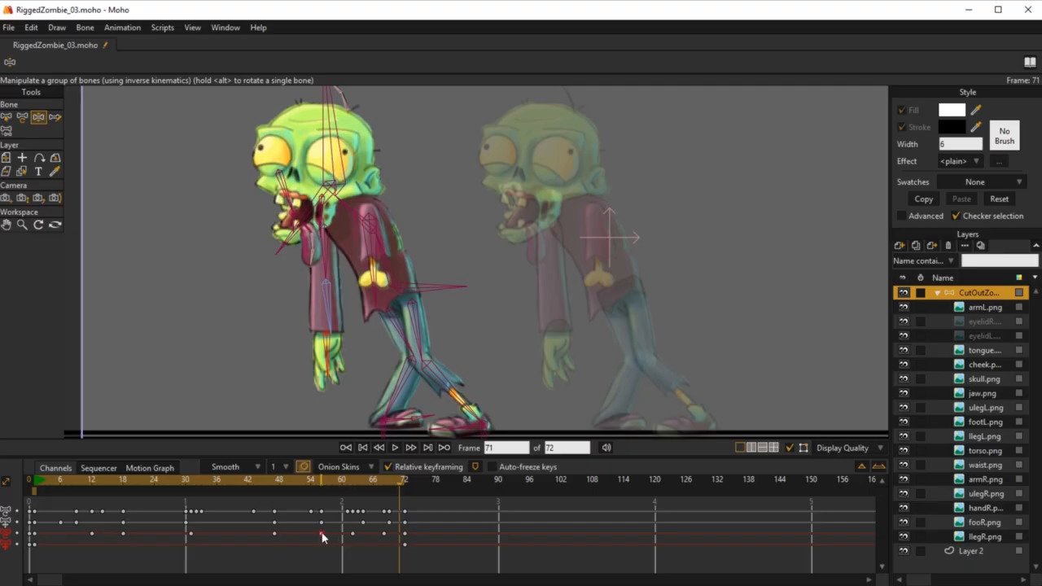
Move the right upper arm and forearm keys from frame 62 to frame 61 and play back the walk
key(b)
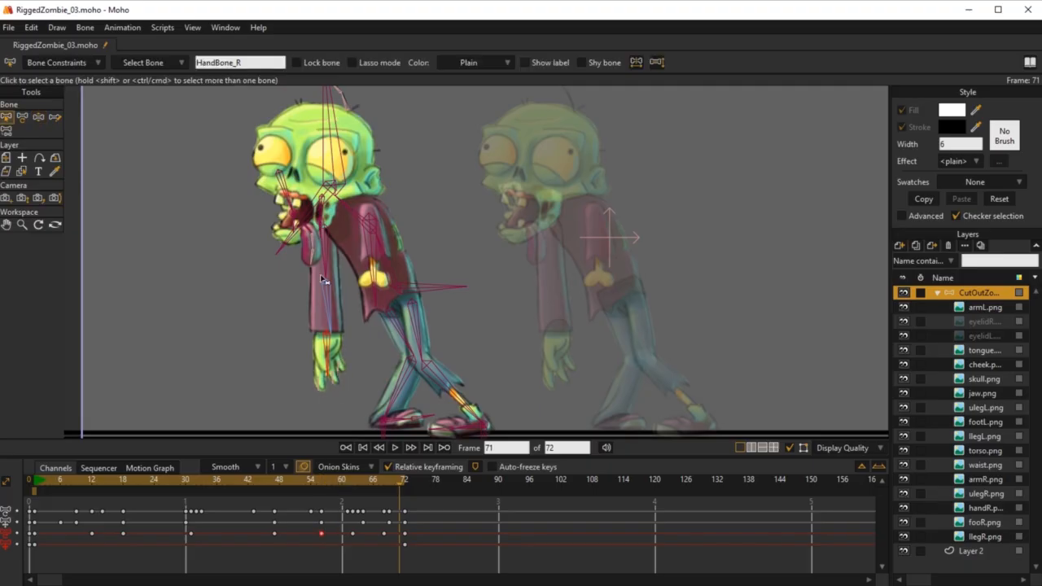
click(330, 306)
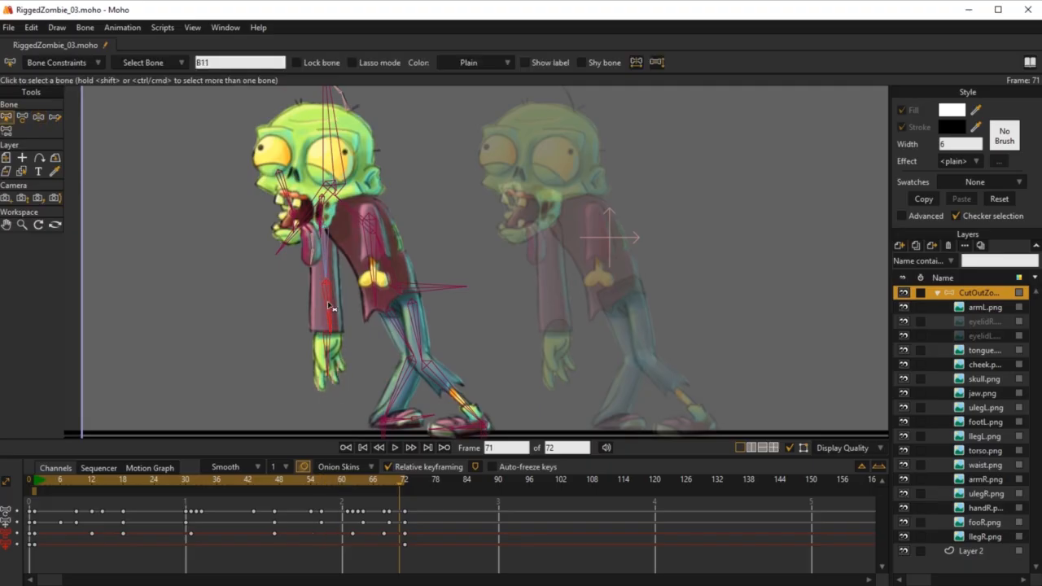
click(331, 302)
click(348, 535)
key(space)
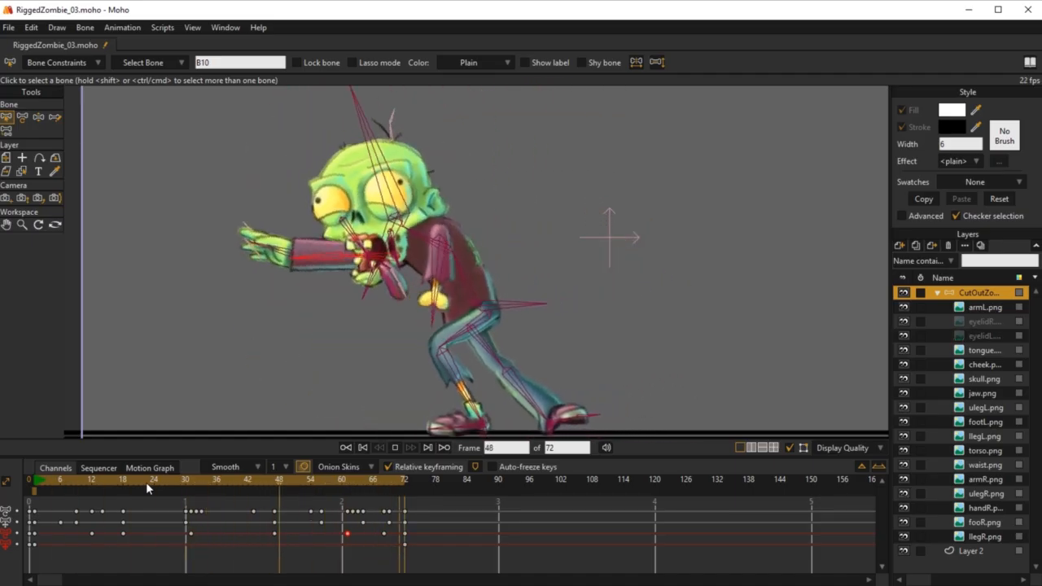
Move the right arm's raised-pose key from frame 47 to frame 43
key(space)
drag(127, 484, 274, 547)
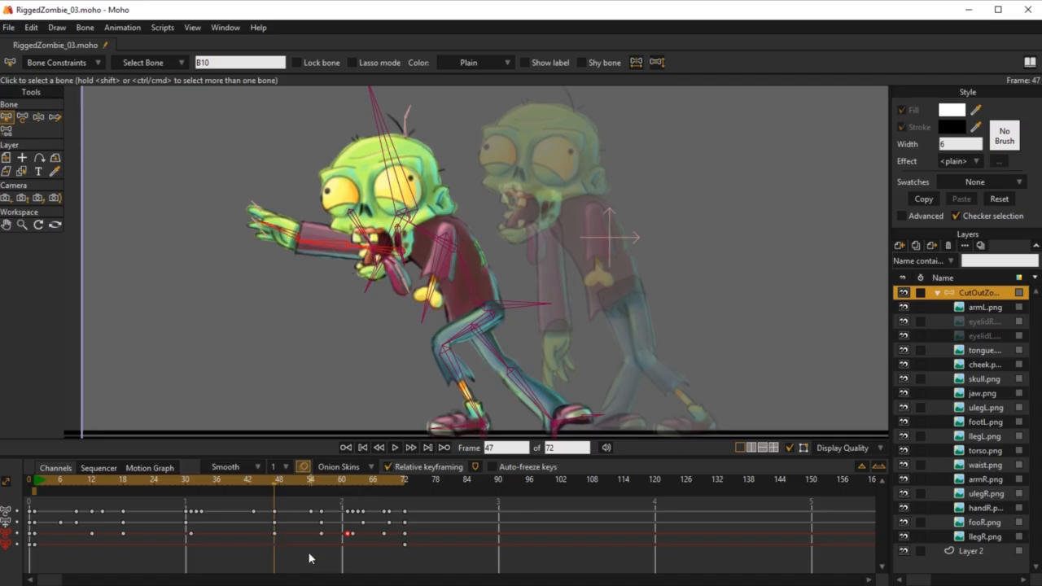
drag(274, 534, 255, 533)
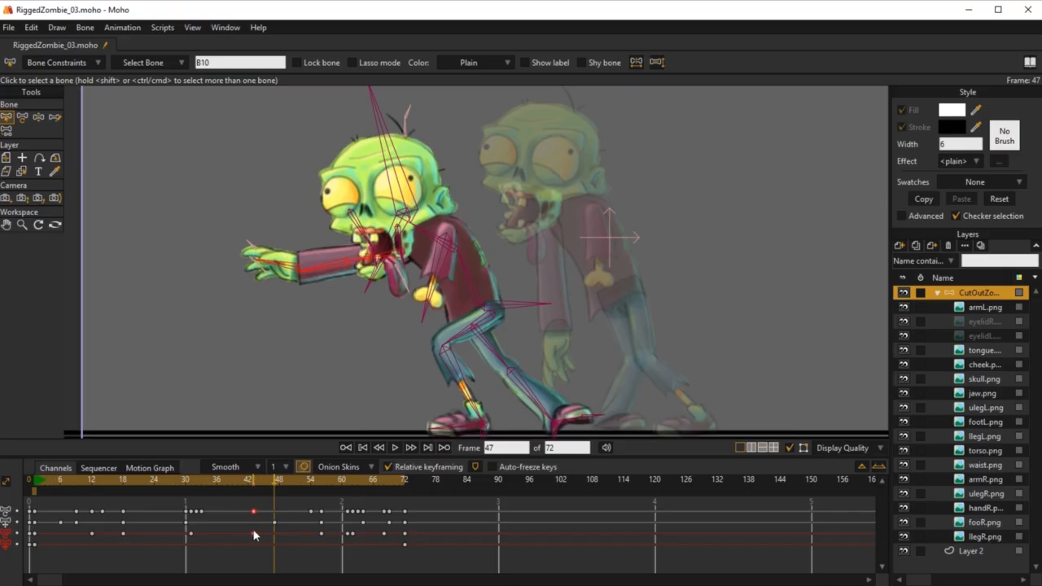
Bend the right forearm and hand upward at frame 50 and add an onion skin at frame 43
drag(254, 482, 288, 499)
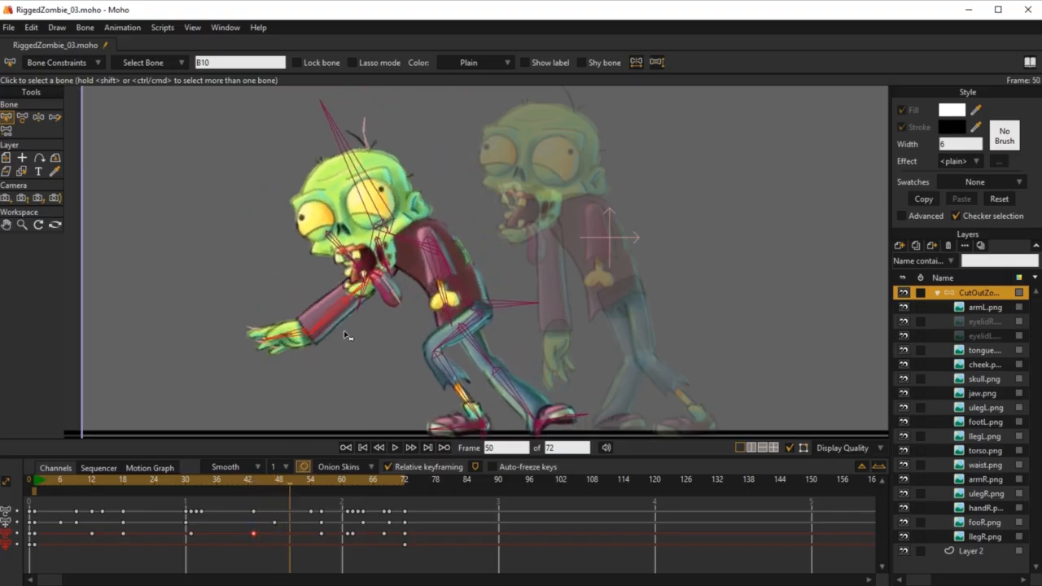
key(z)
drag(345, 336, 288, 265)
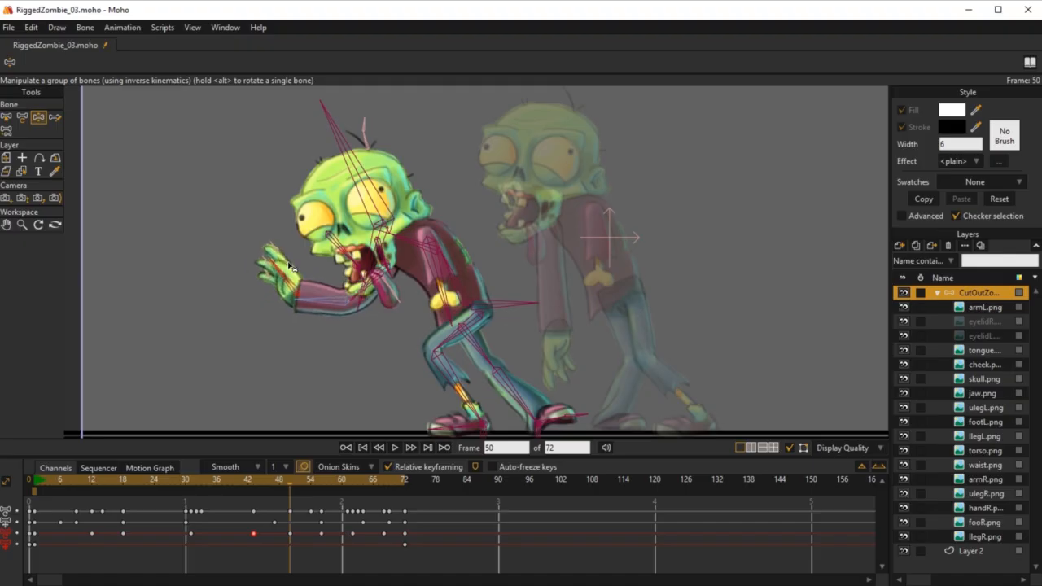
click(250, 500)
click(253, 490)
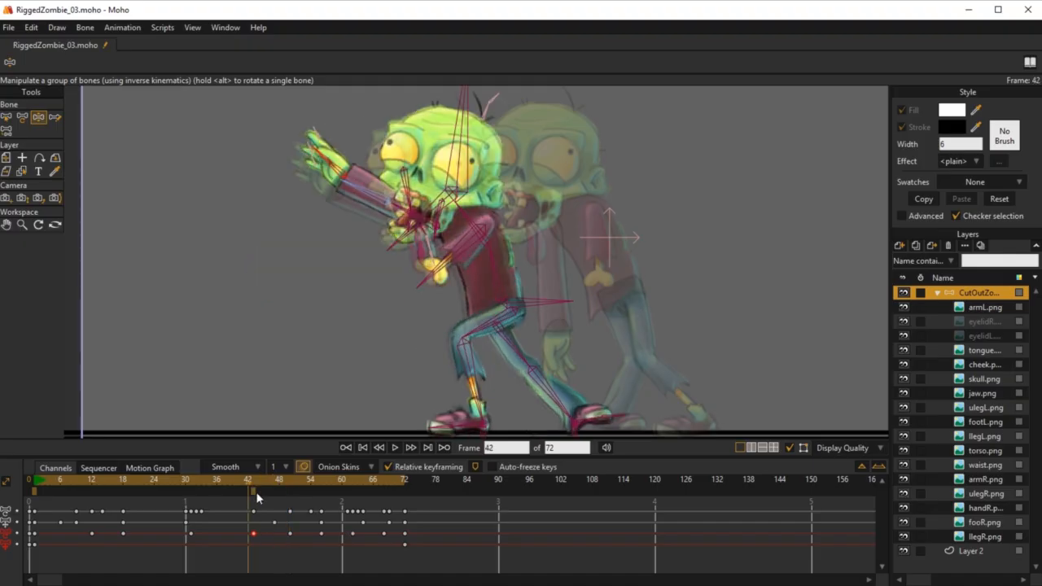
Curl the right forearm and hand up toward the face at frame 50
click(253, 484)
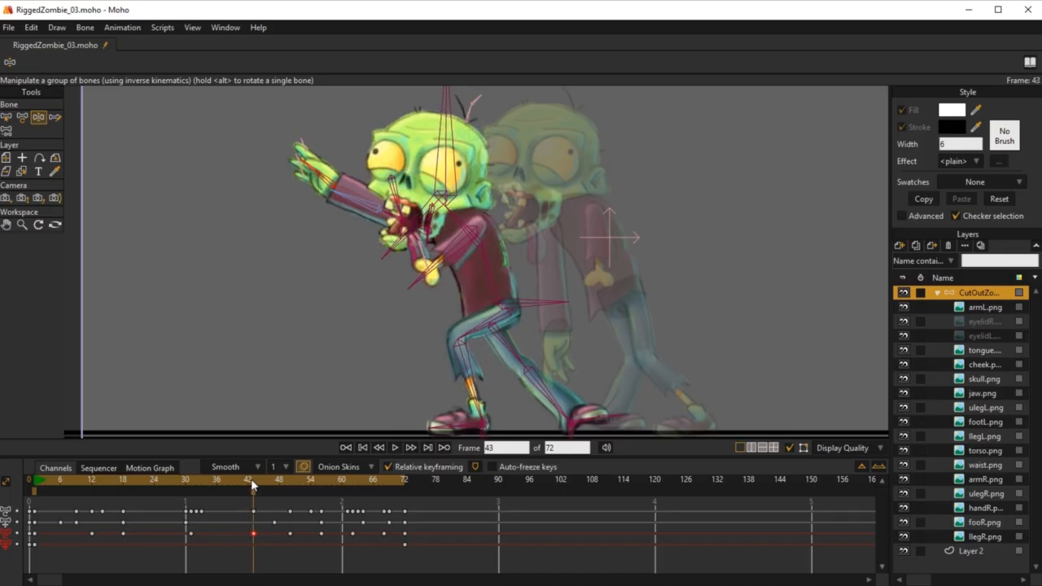
drag(251, 479, 290, 497)
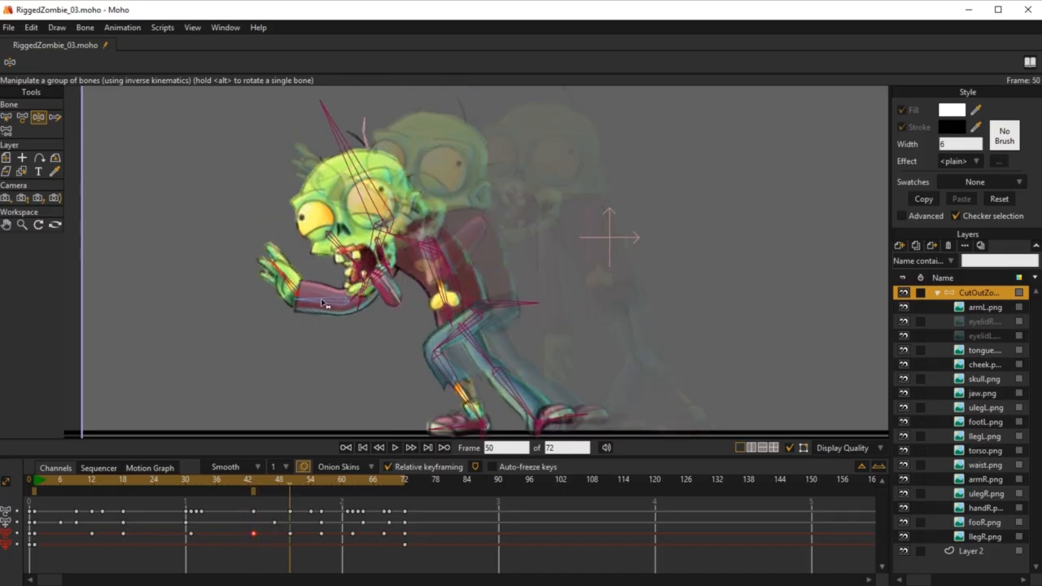
drag(330, 310, 332, 266)
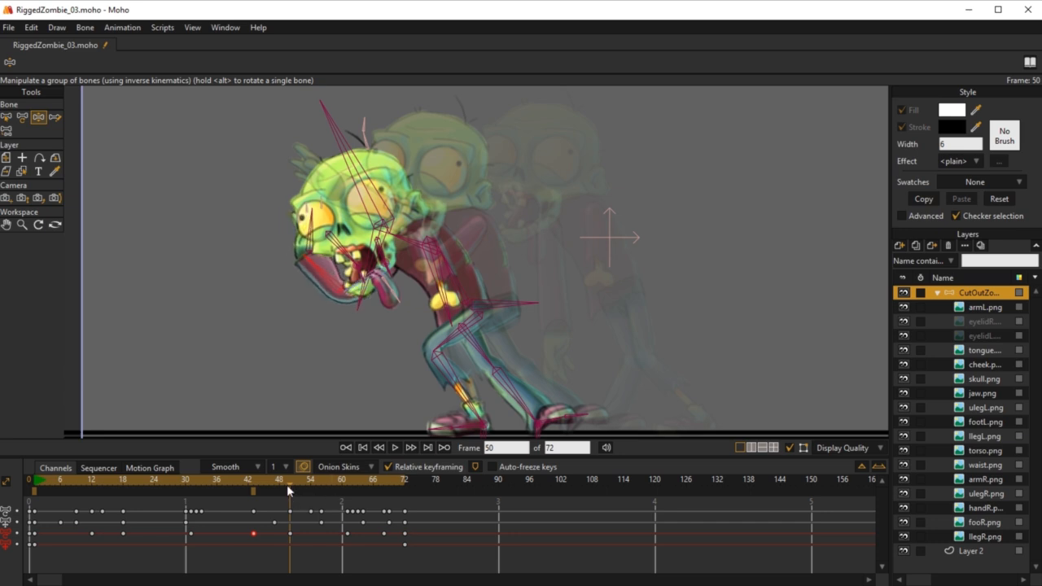
Swing the right forearm back toward the body at frame 61
drag(289, 487, 332, 496)
click(346, 516)
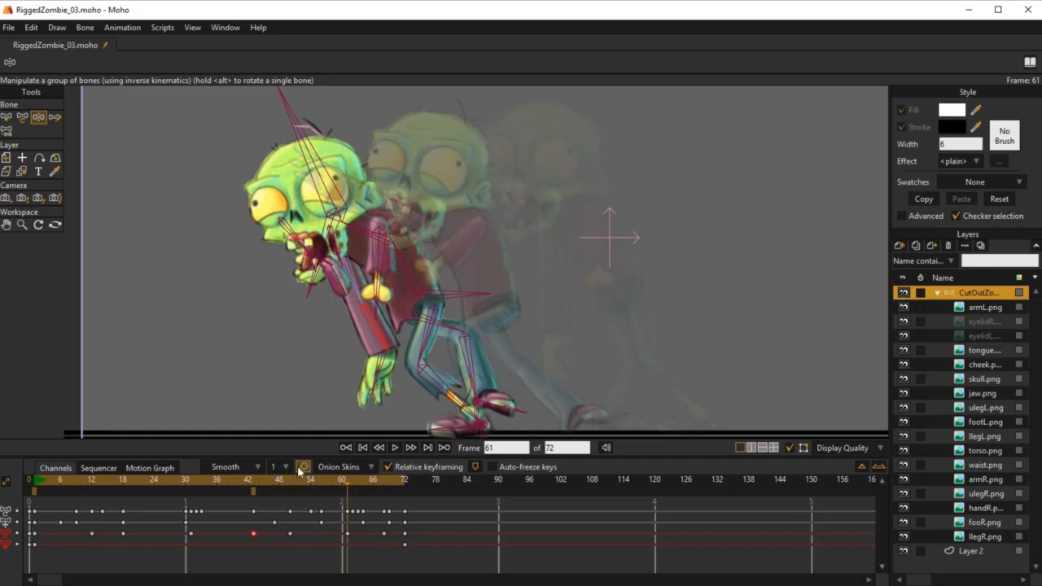
drag(255, 487, 350, 522)
drag(359, 328, 384, 304)
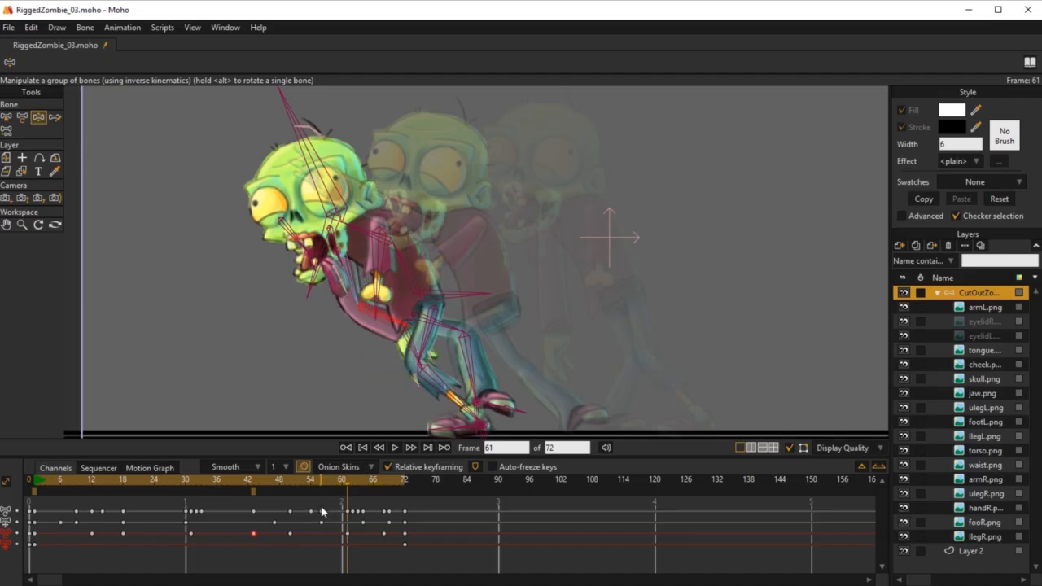
Bend the right hand backward at frame 65 and slightly forward at frame 70, and play back the walk
drag(352, 481, 366, 483)
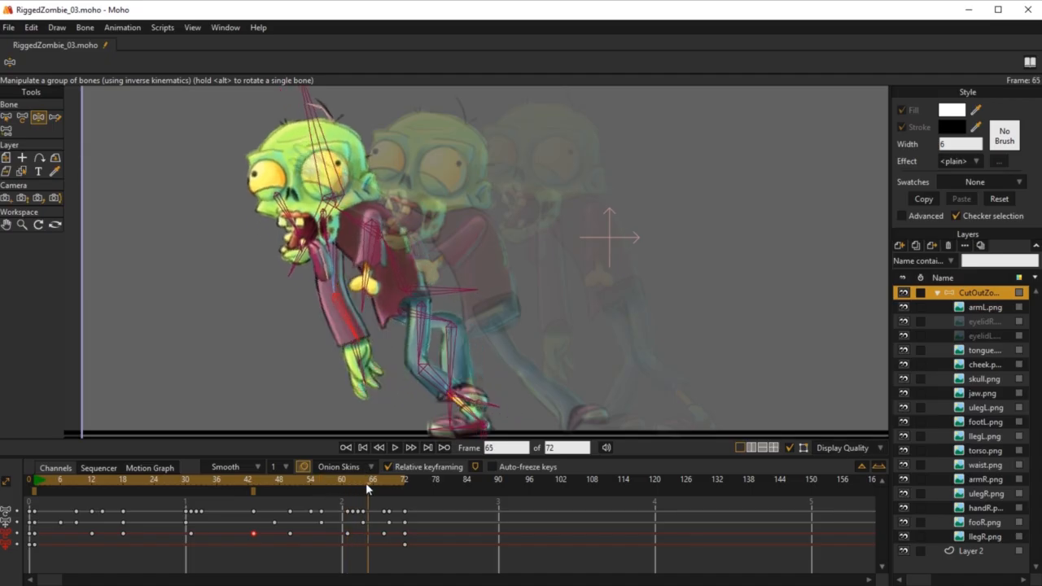
drag(366, 367, 384, 364)
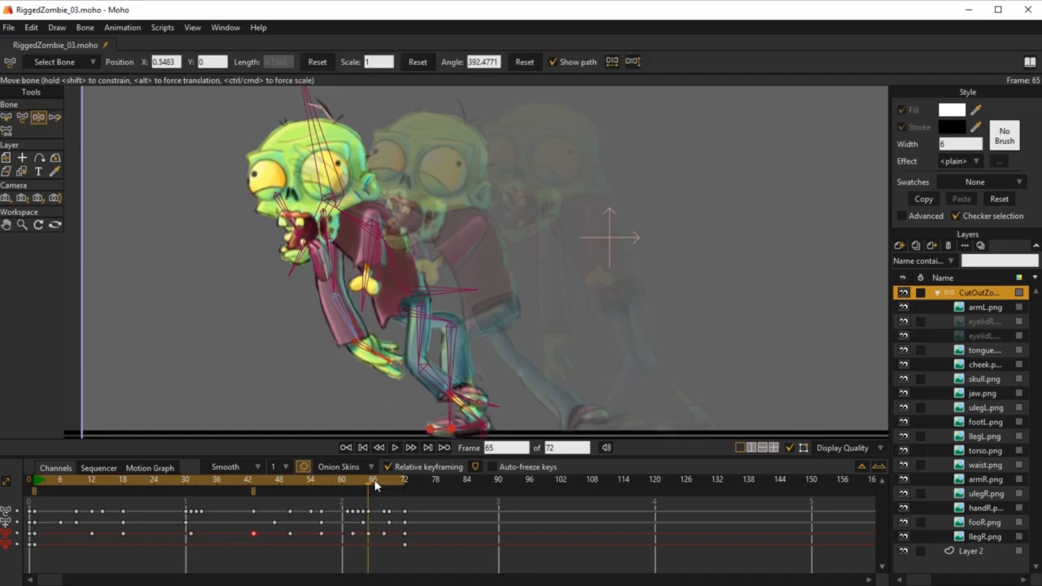
drag(373, 488, 395, 495)
drag(316, 358, 307, 356)
key(space)
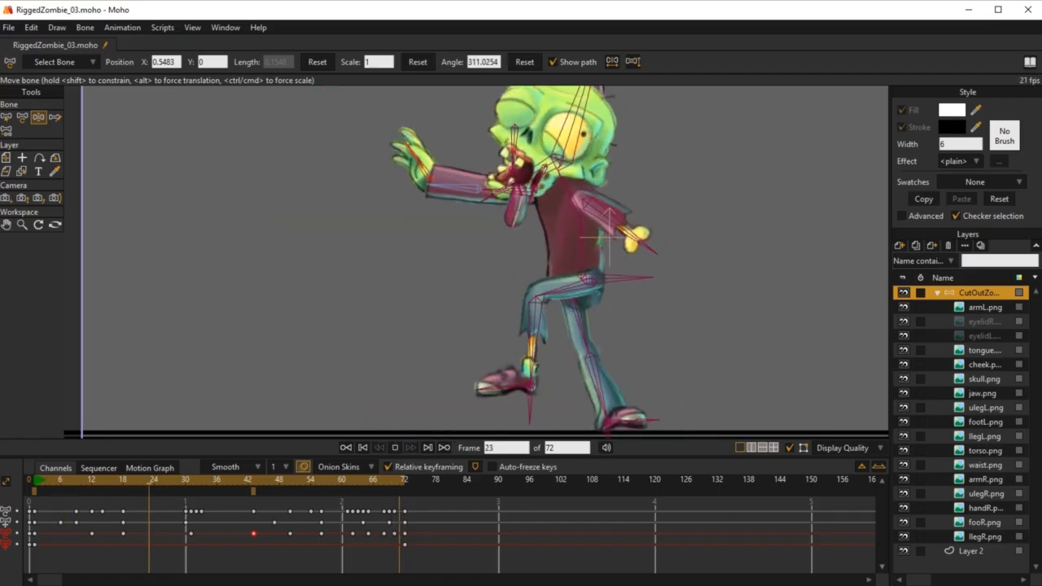
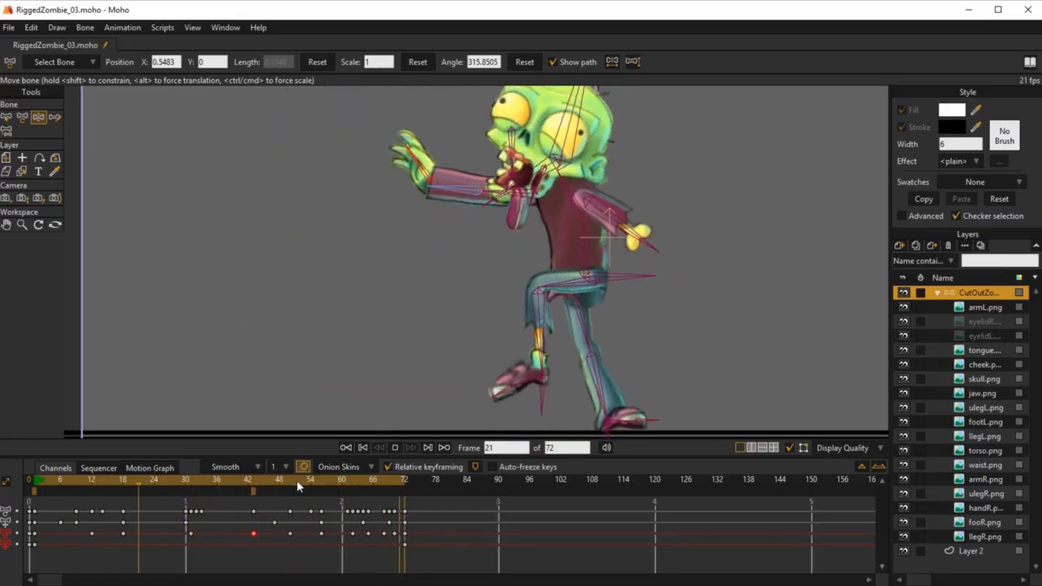
key(space)
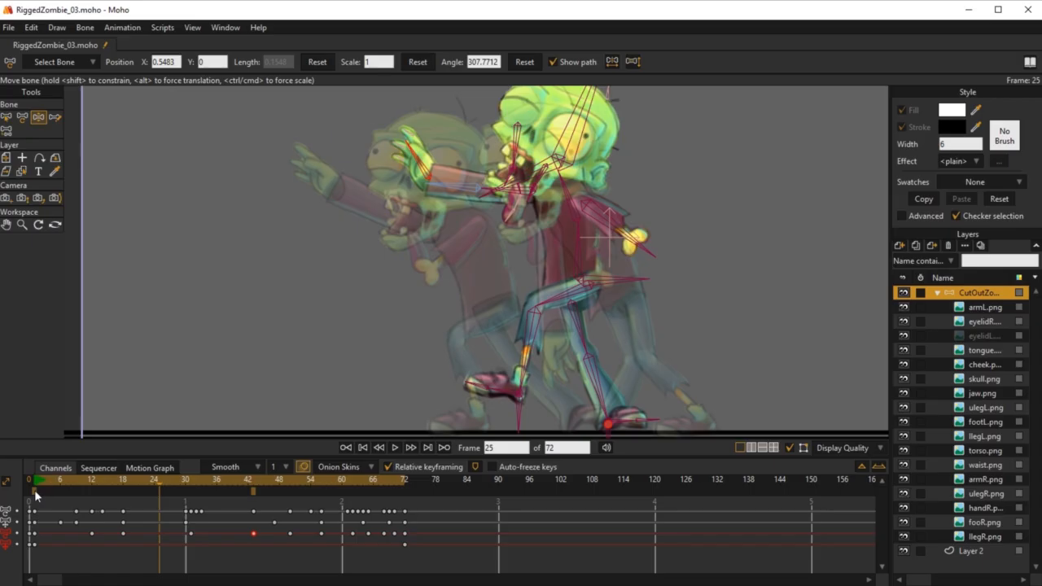
Clear both onion skins and copy the two upper-arm bones' position keys from frame 1 to frame 72
click(253, 492)
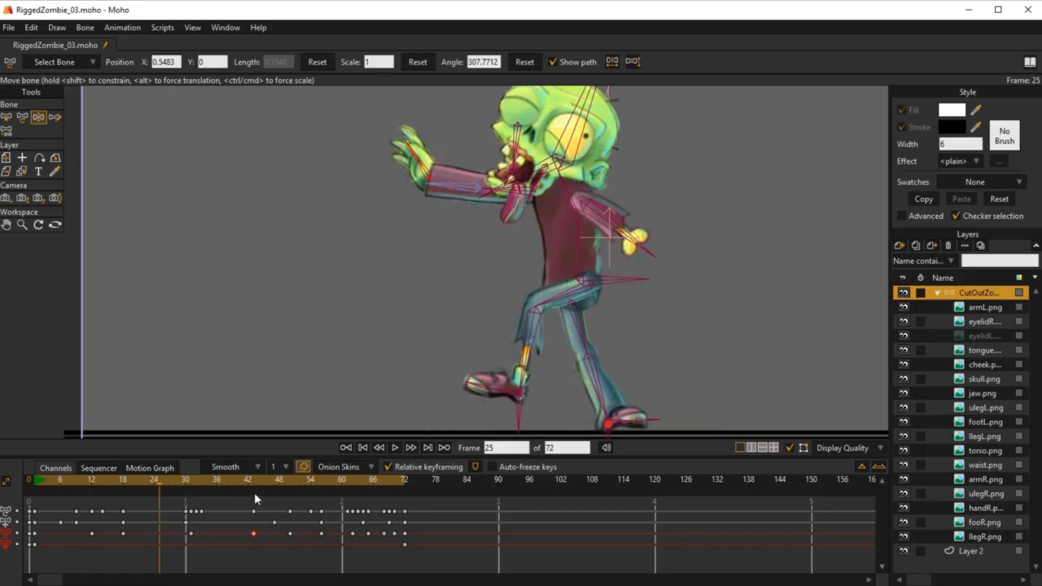
mouse_move(35, 479)
mouse_down()
mouse_move(201, 504)
mouse_move(74, 523)
mouse_move(35, 509)
mouse_up()
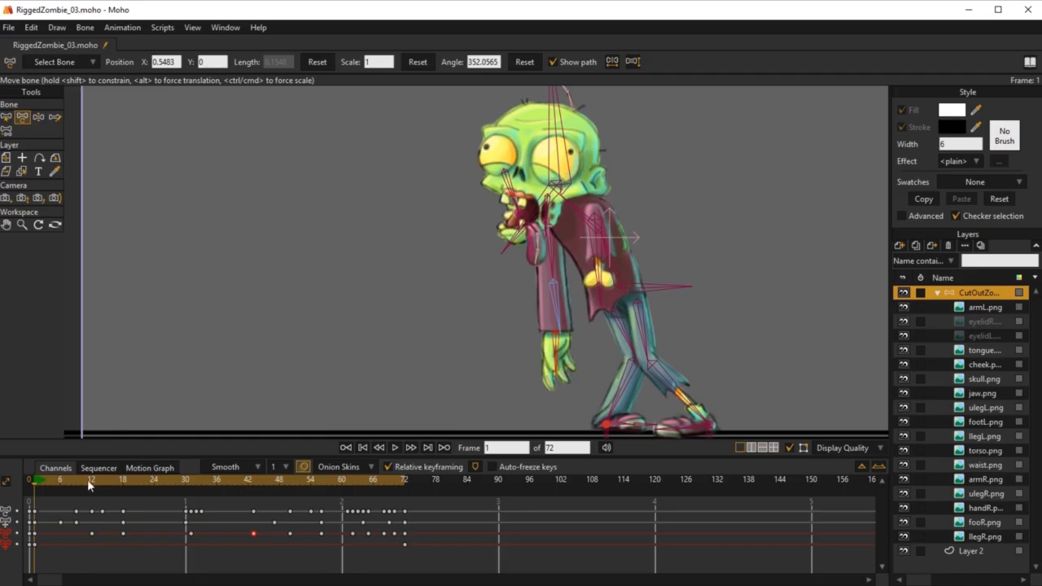
key(b)
click(598, 216)
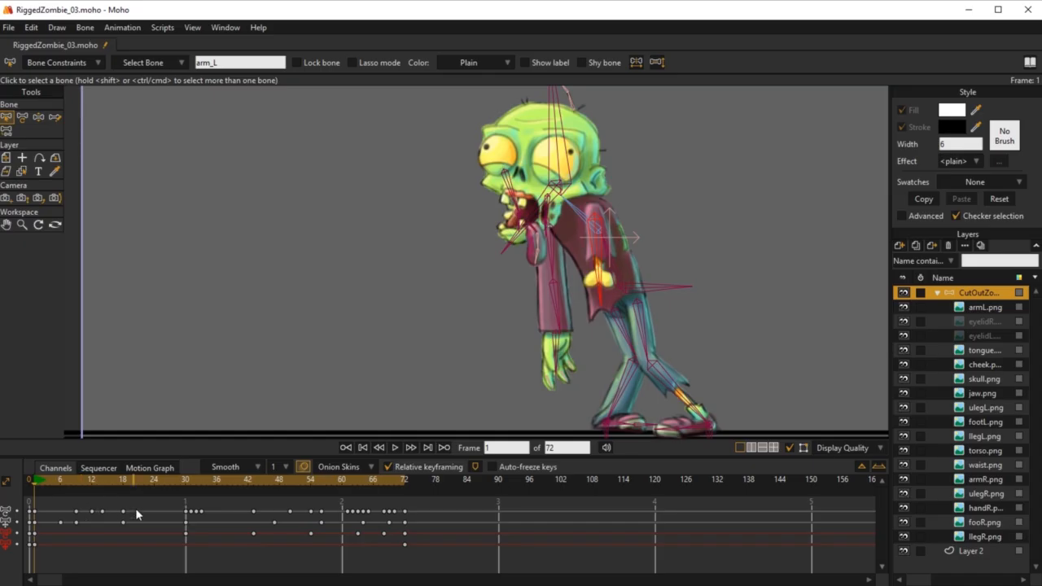
mouse_move(35, 480)
mouse_down()
mouse_move(139, 512)
mouse_move(34, 509)
mouse_up()
scroll(556, 240, up, 5)
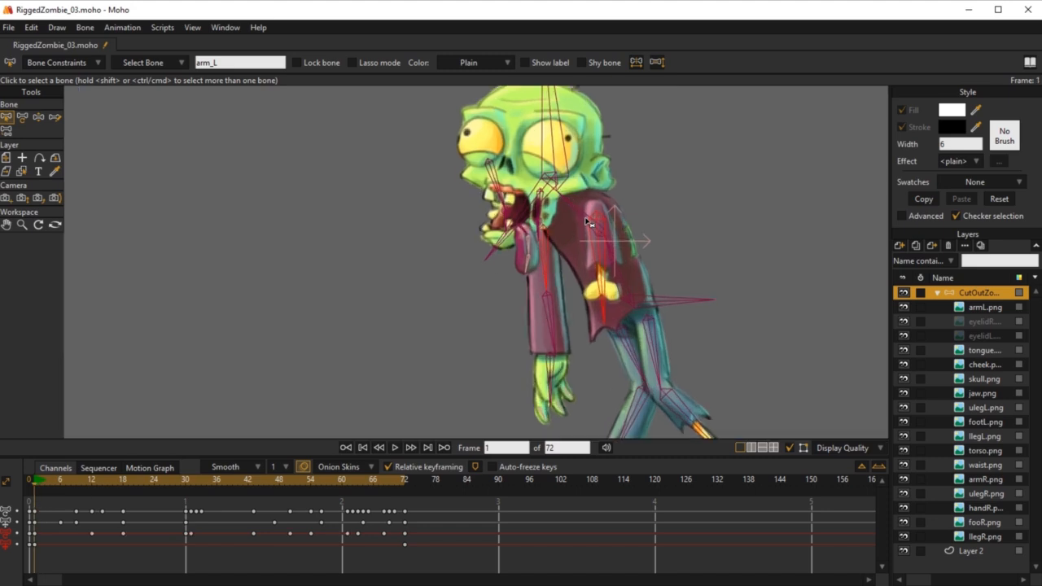
key(t)
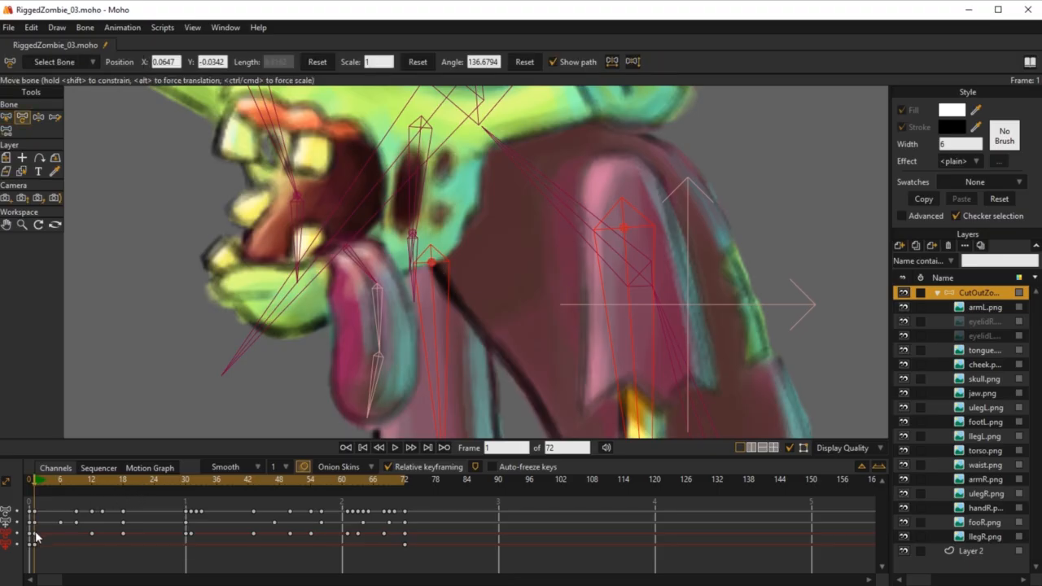
click(406, 486)
drag(39, 529, 33, 561)
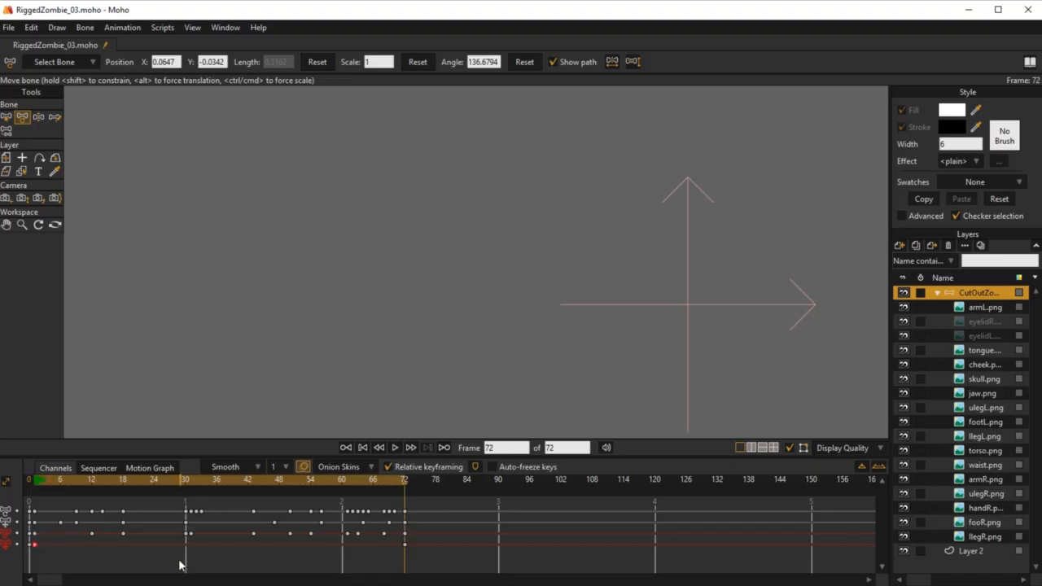
click(35, 481)
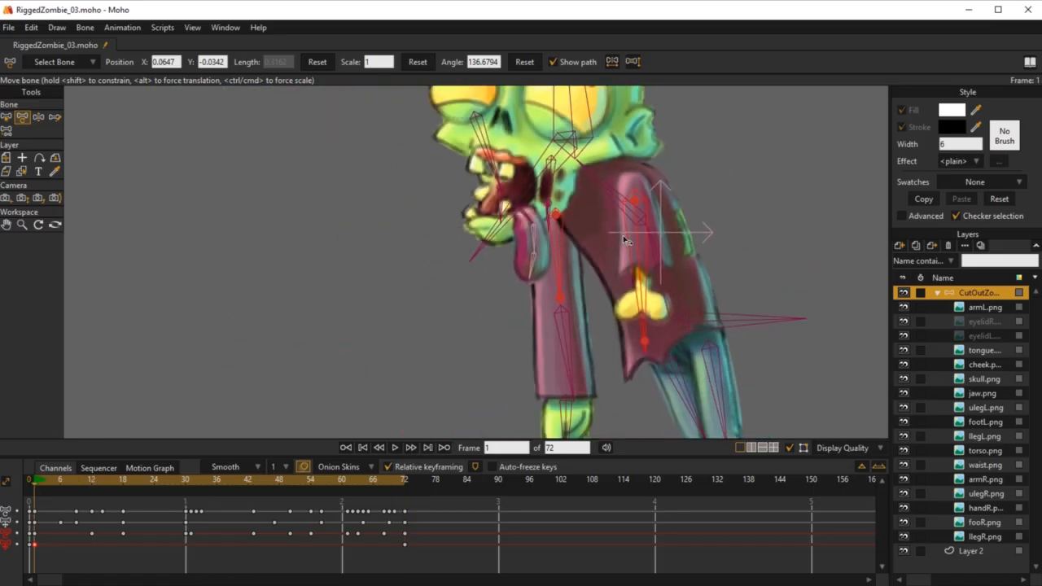
Shift the left upper-arm bone backward at the shoulder at frame 20
key(b)
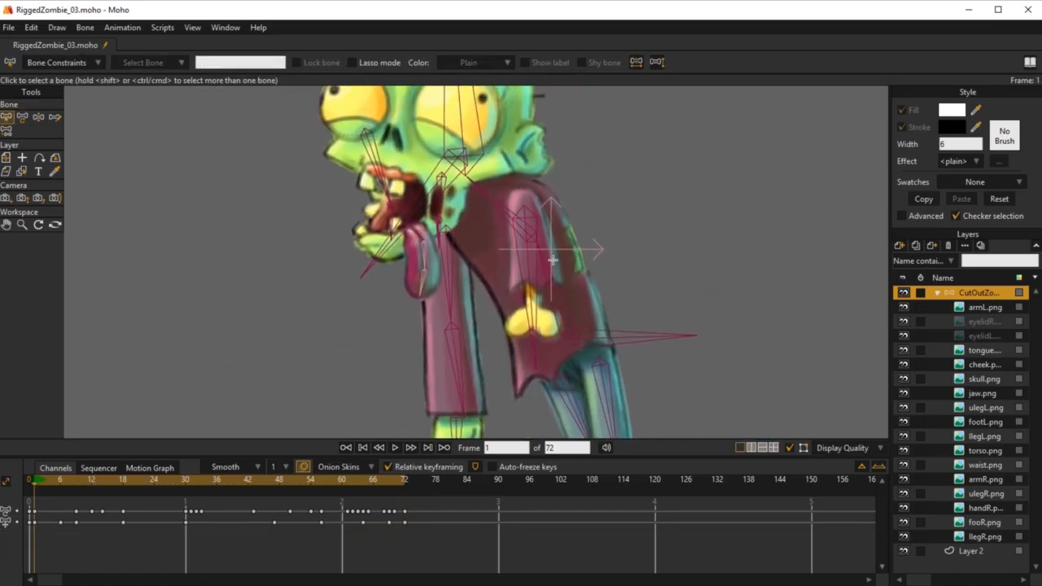
key(t)
drag(36, 482, 134, 506)
drag(448, 227, 468, 228)
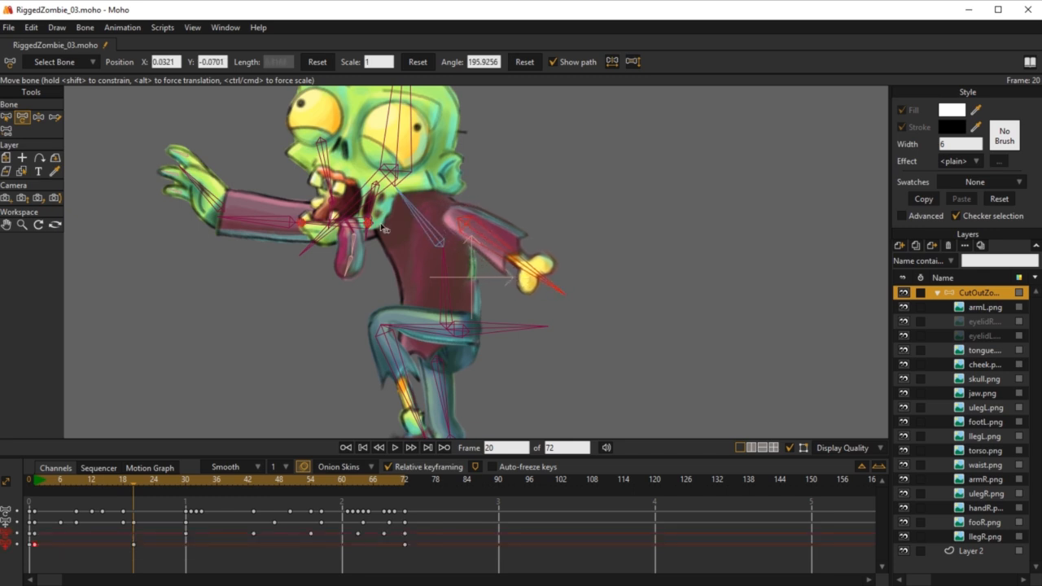
Shift the right upper-arm bone forward at the shoulder at frame 20 and play back the walk
scroll(370, 230, up, 3)
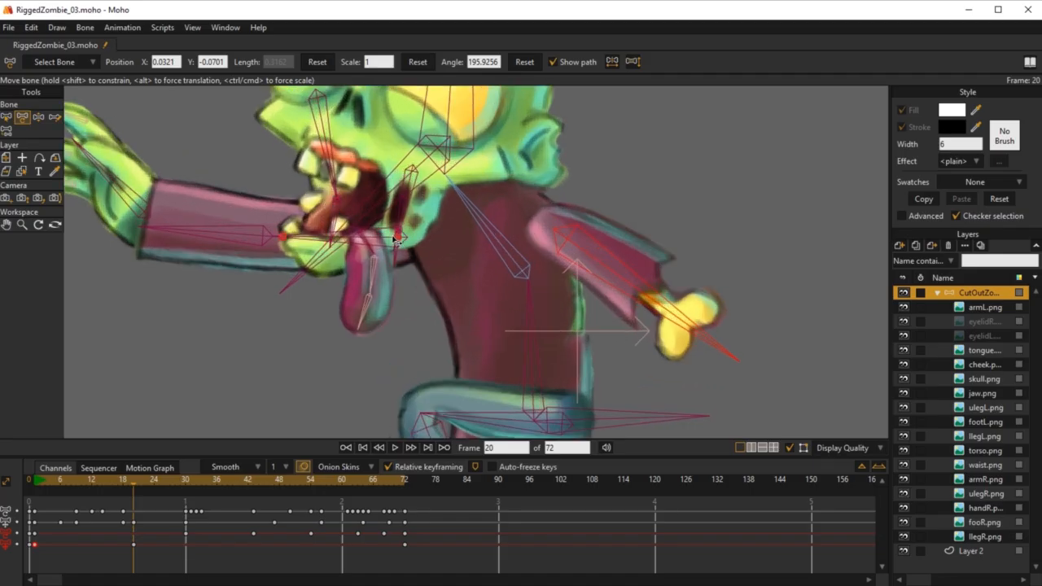
scroll(396, 238, up, 3)
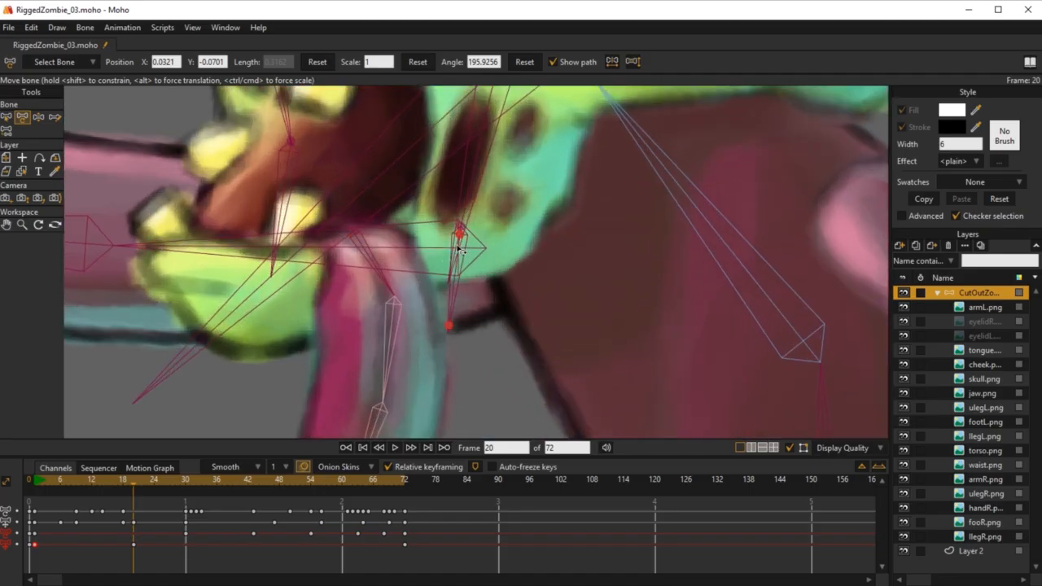
scroll(460, 250, up, 4)
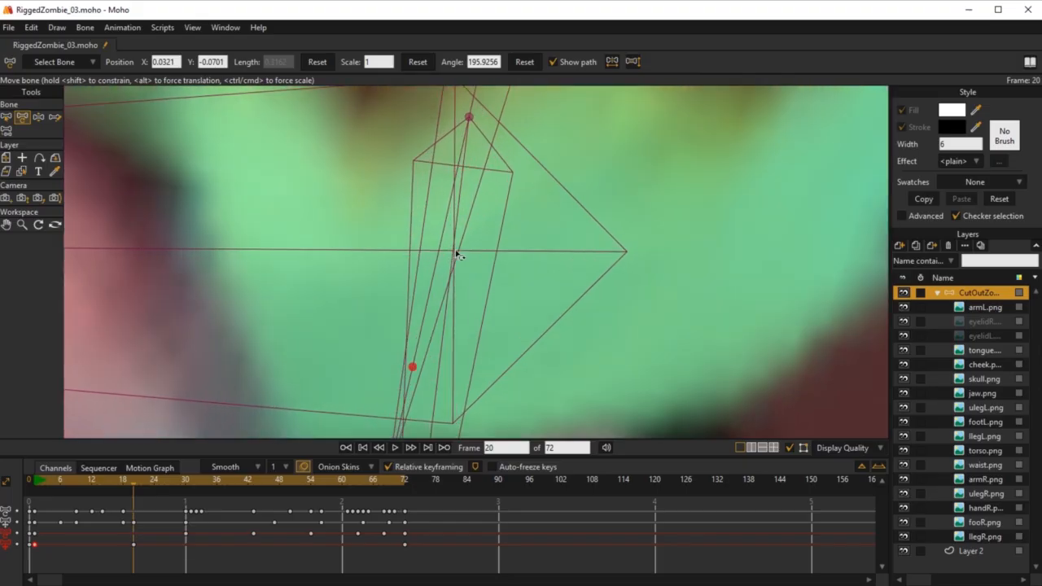
drag(456, 252, 218, 230)
scroll(351, 300, down, 8)
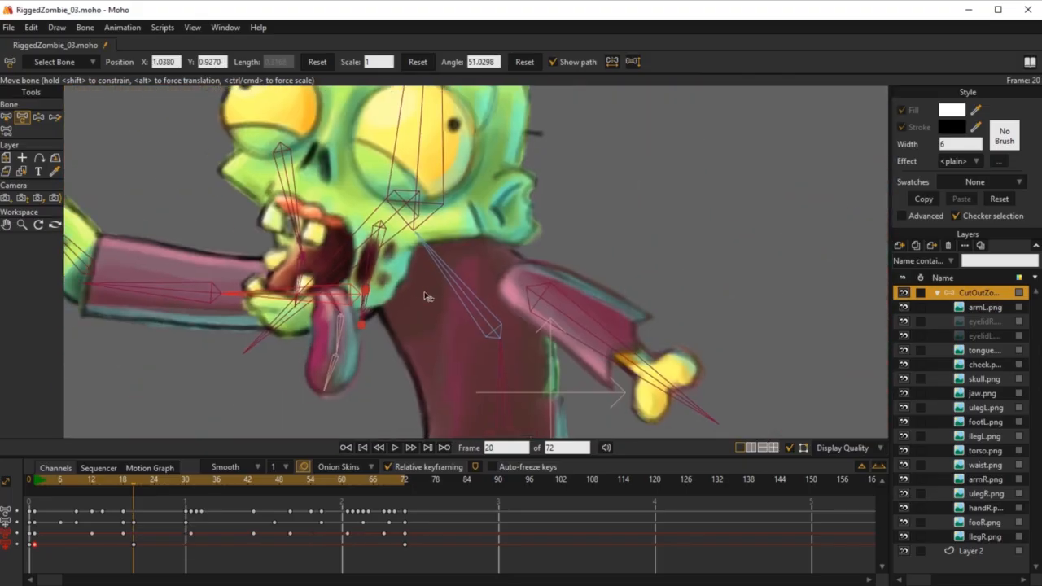
drag(426, 295, 486, 291)
scroll(486, 290, down, 5)
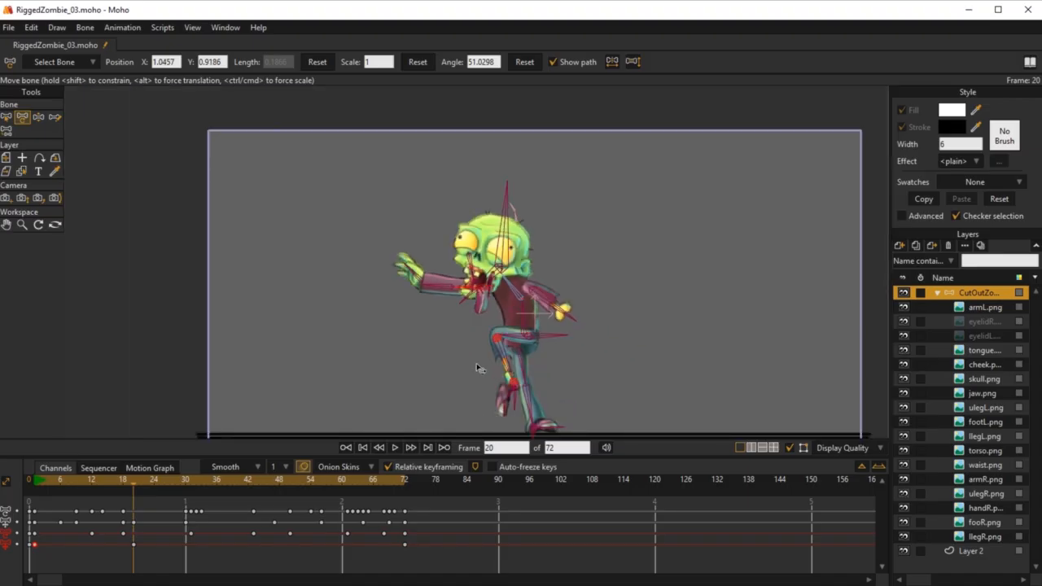
click(36, 483)
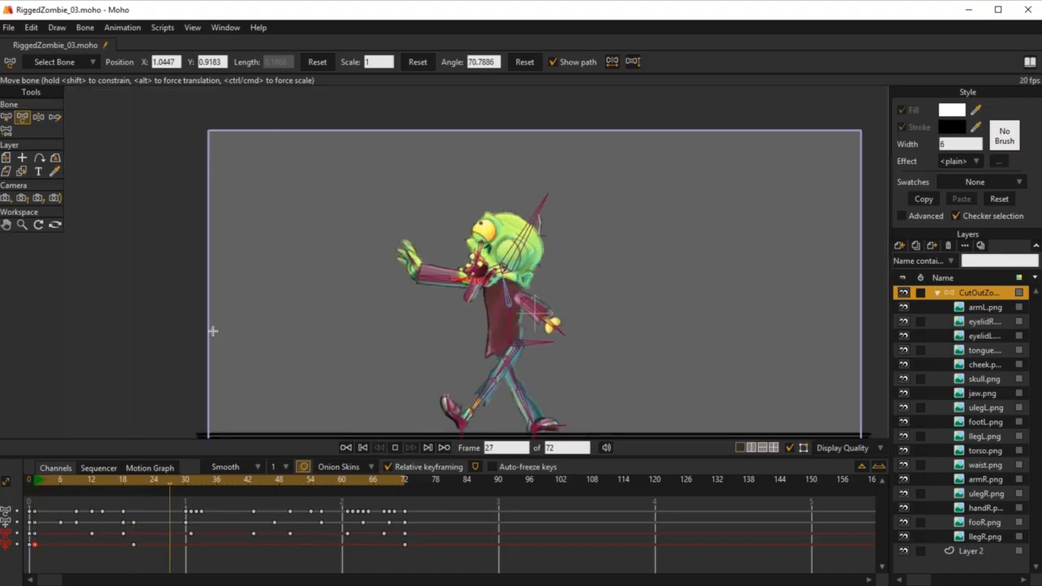
key(space)
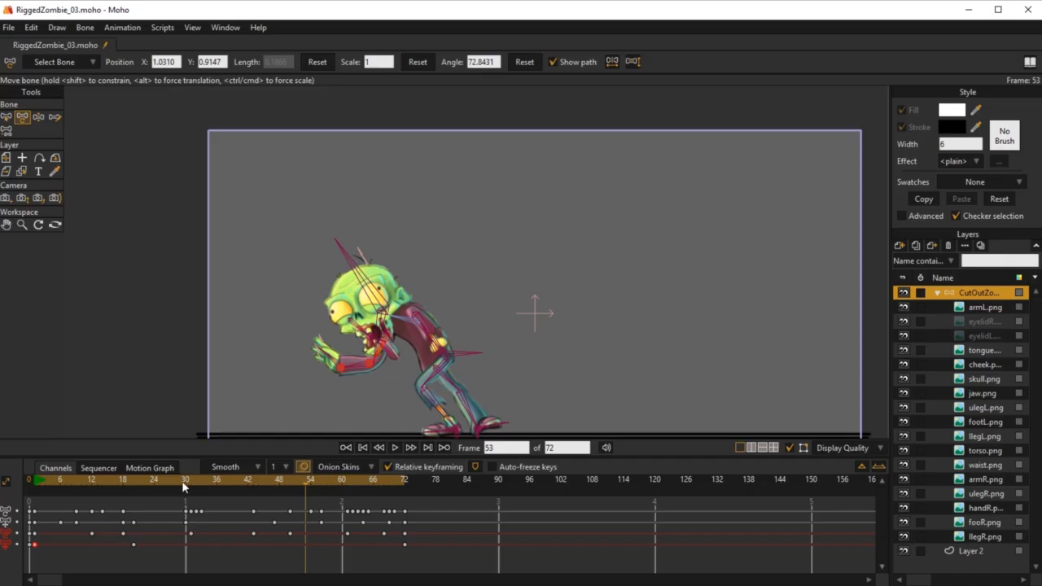
Shift the left upper arm forward and the right upper arm backward at frame 50, and play back the walk
drag(183, 482, 294, 570)
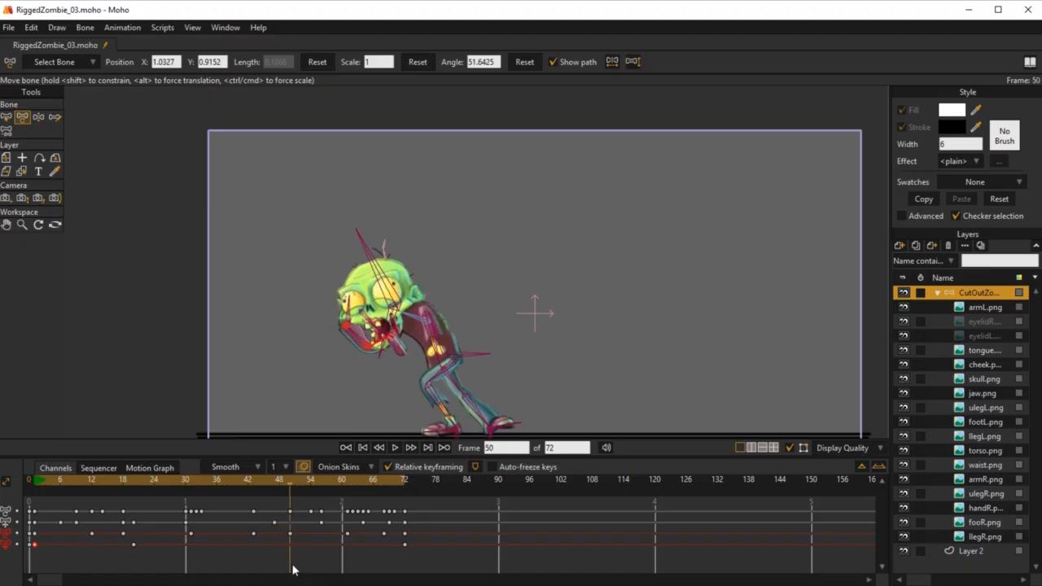
scroll(399, 423, up, 5)
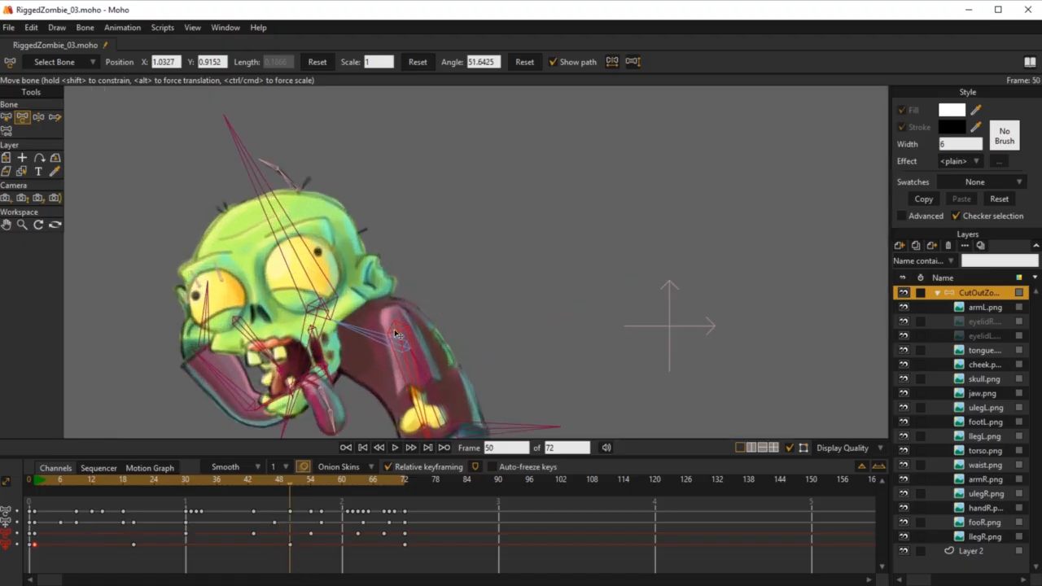
drag(382, 337, 406, 321)
scroll(340, 360, up, 5)
scroll(427, 325, down, 5)
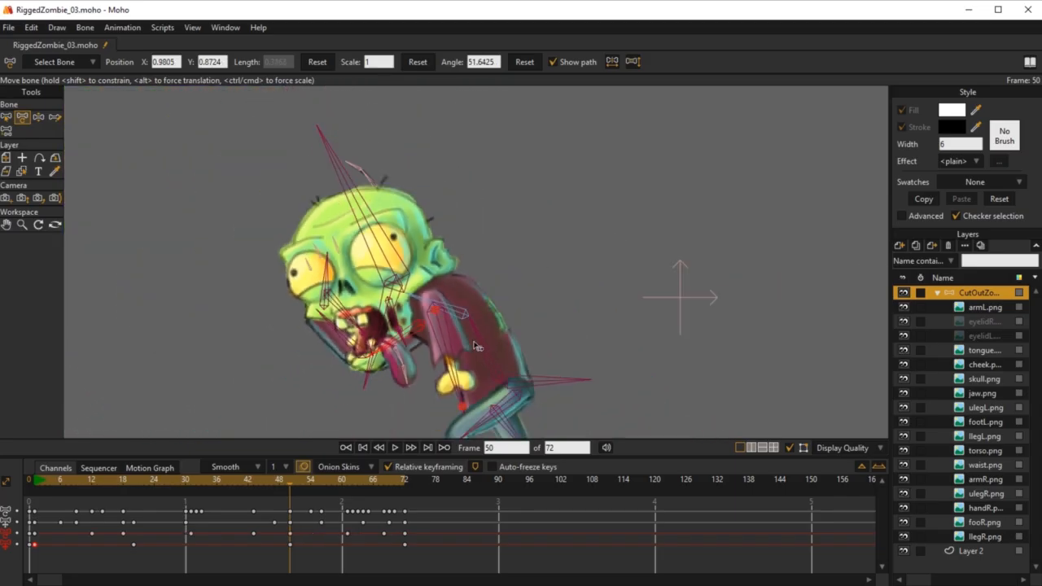
key(space)
scroll(567, 326, down, 3)
scroll(569, 328, down, 3)
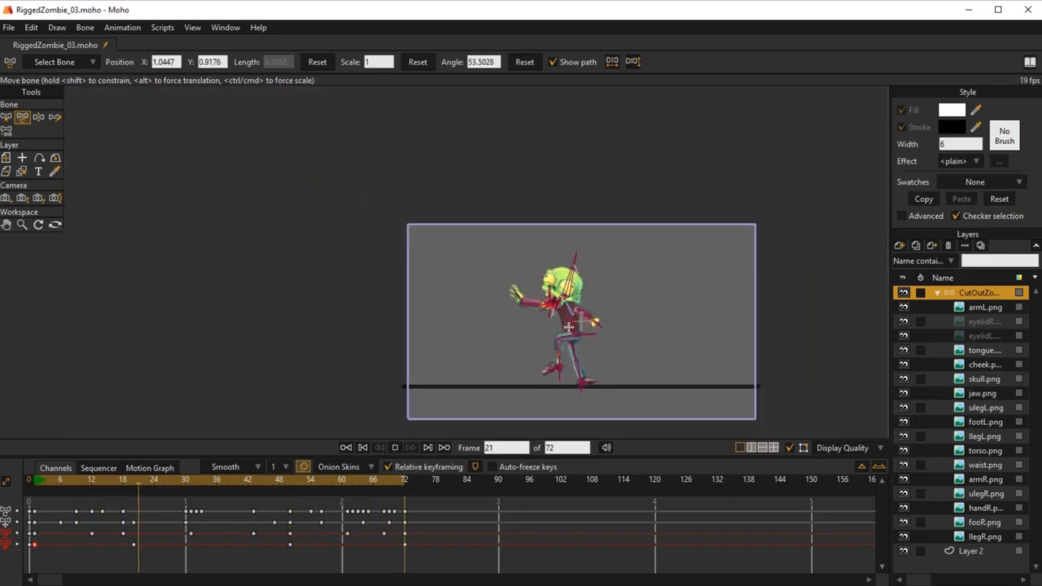
scroll(487, 348, up, 2)
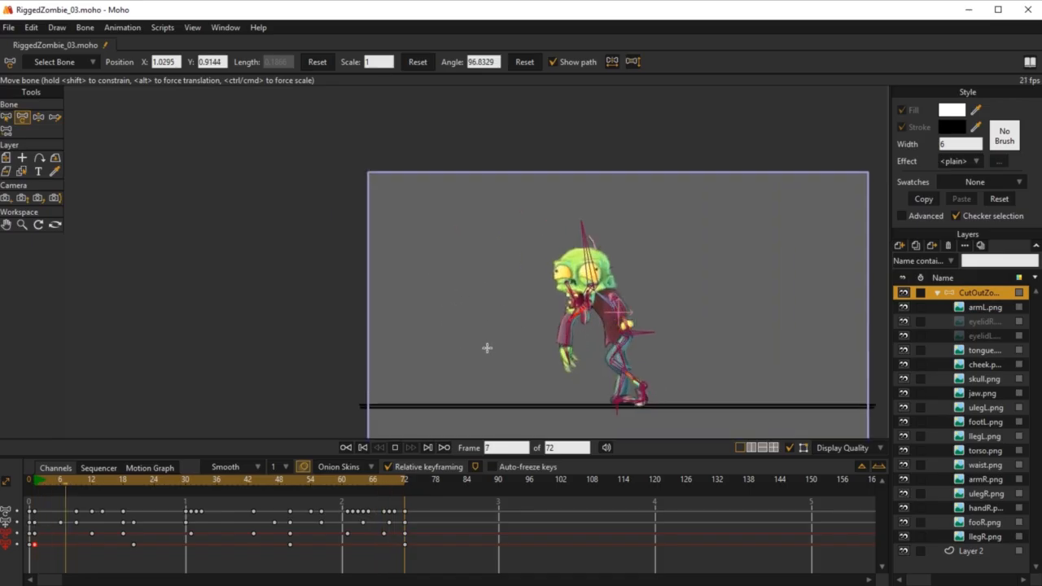
scroll(488, 346, up, 2)
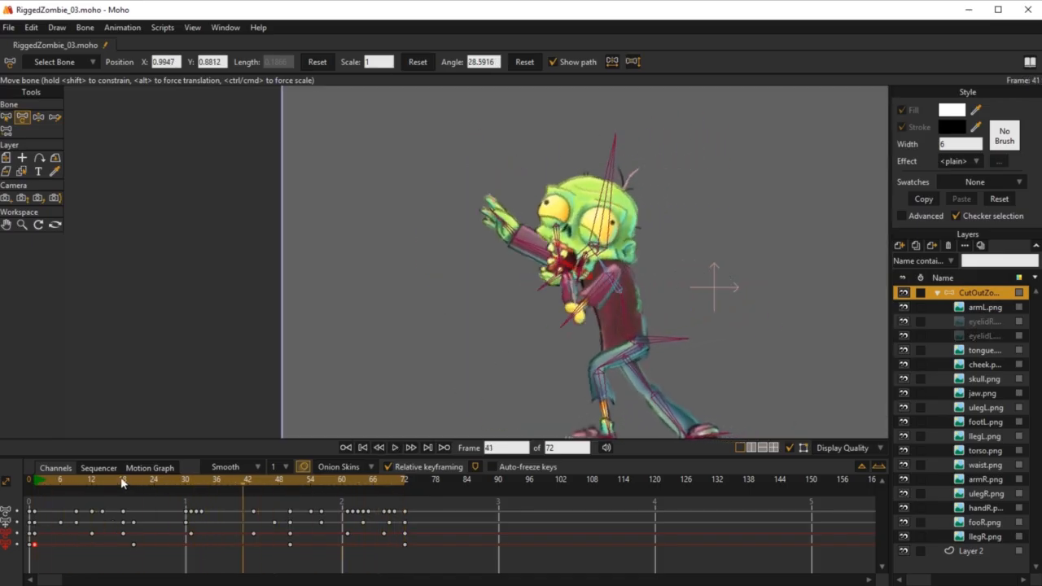
Rotate the right hand bone upward at frame 43
drag(33, 484, 255, 550)
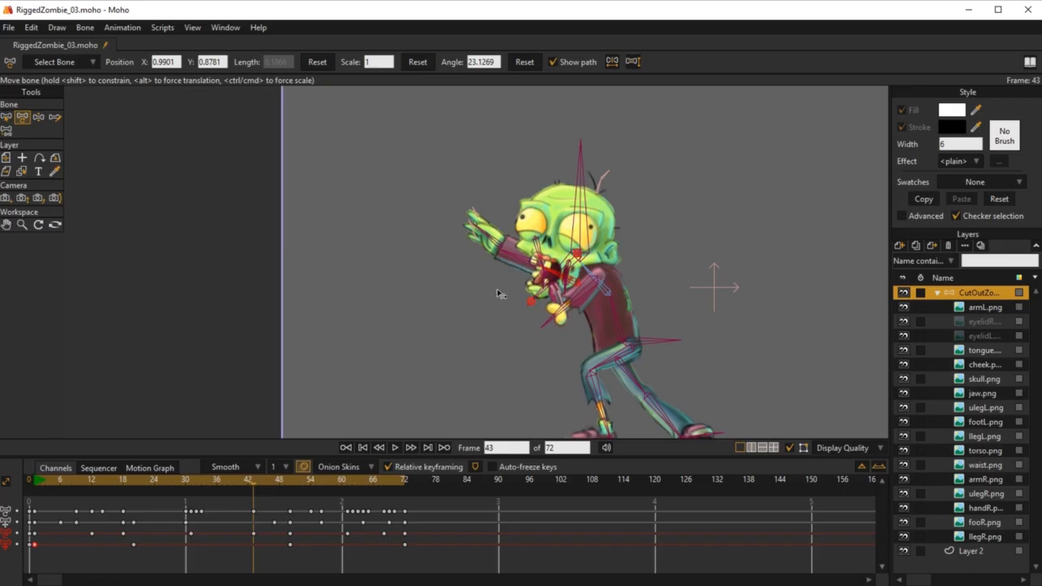
key(b)
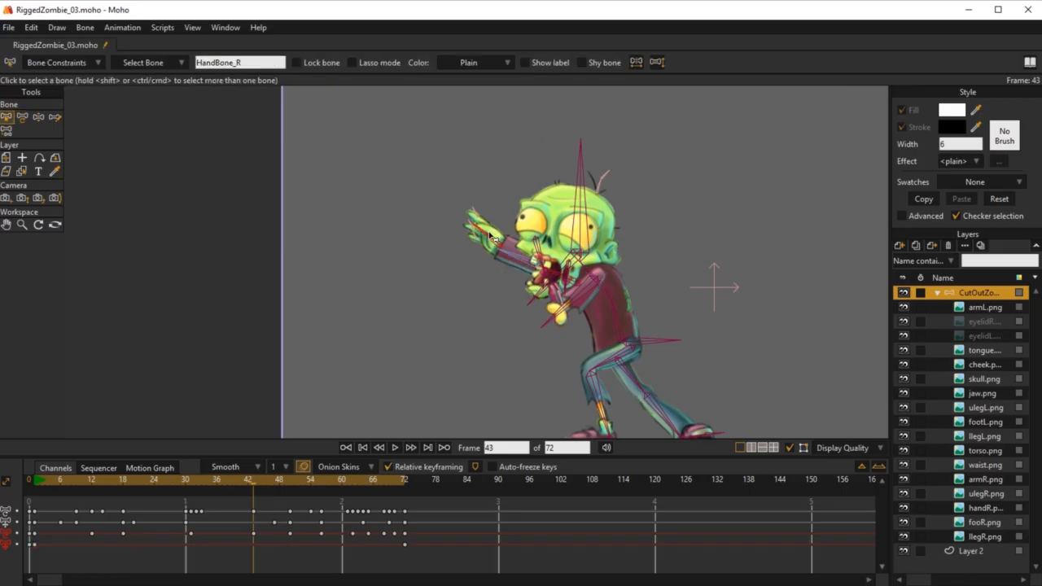
key(z)
drag(489, 236, 511, 231)
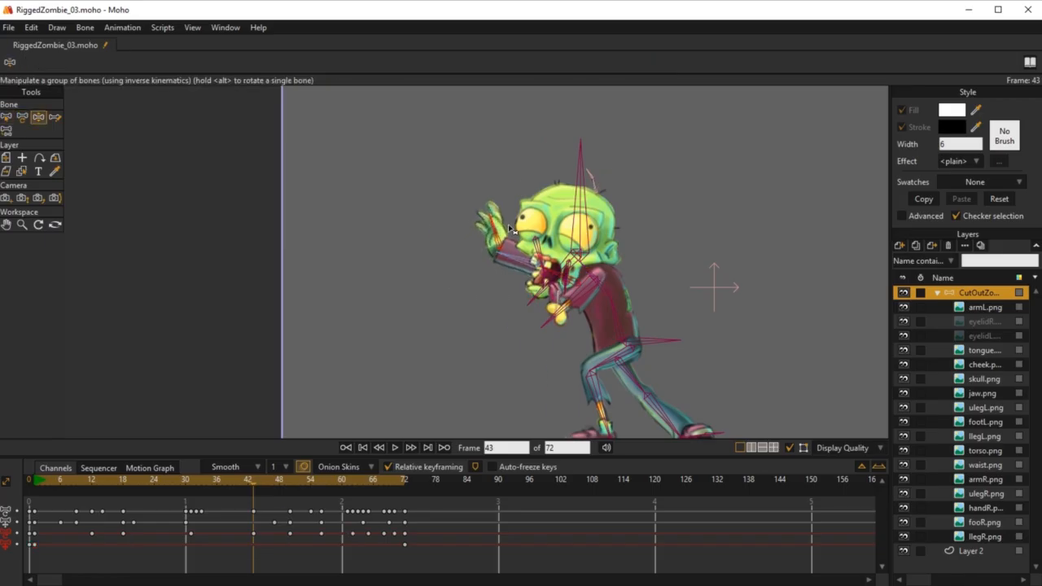
Shift the right upper-arm bone forward at the shoulder at frame 43 and play back the walk
scroll(560, 299, up, 3)
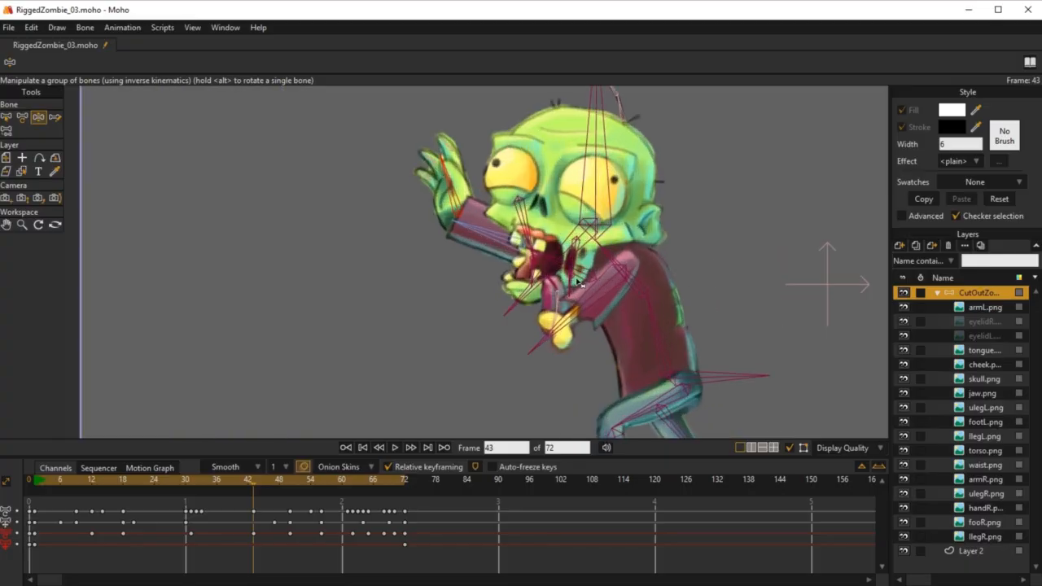
key(b)
click(593, 279)
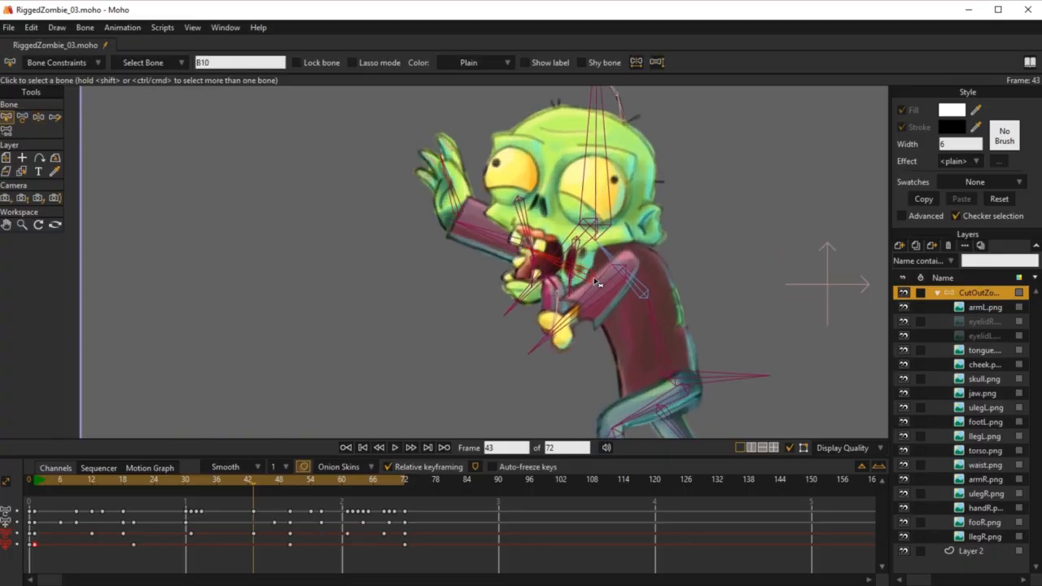
key(t)
drag(593, 278, 551, 265)
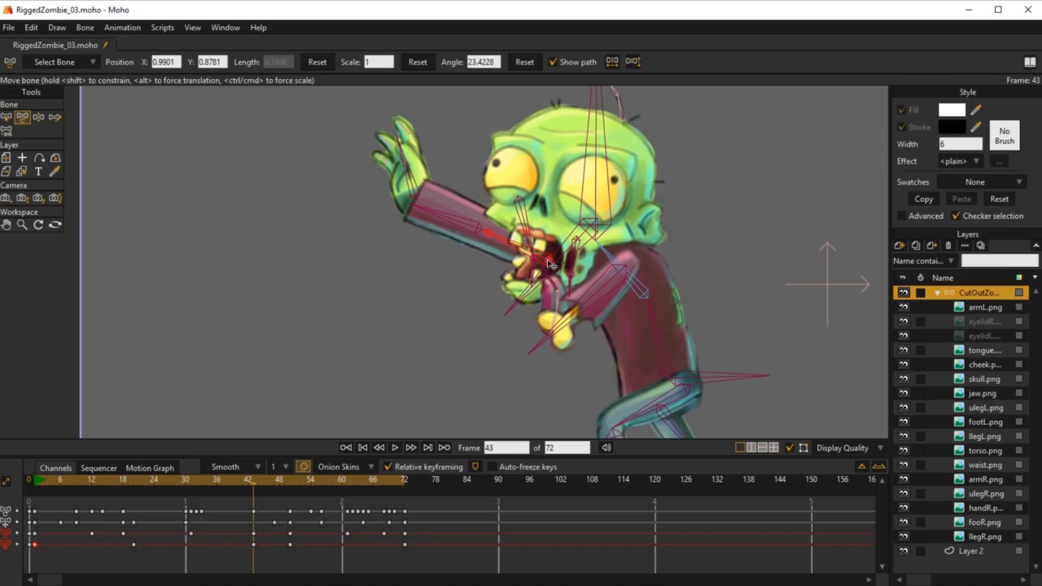
click(33, 478)
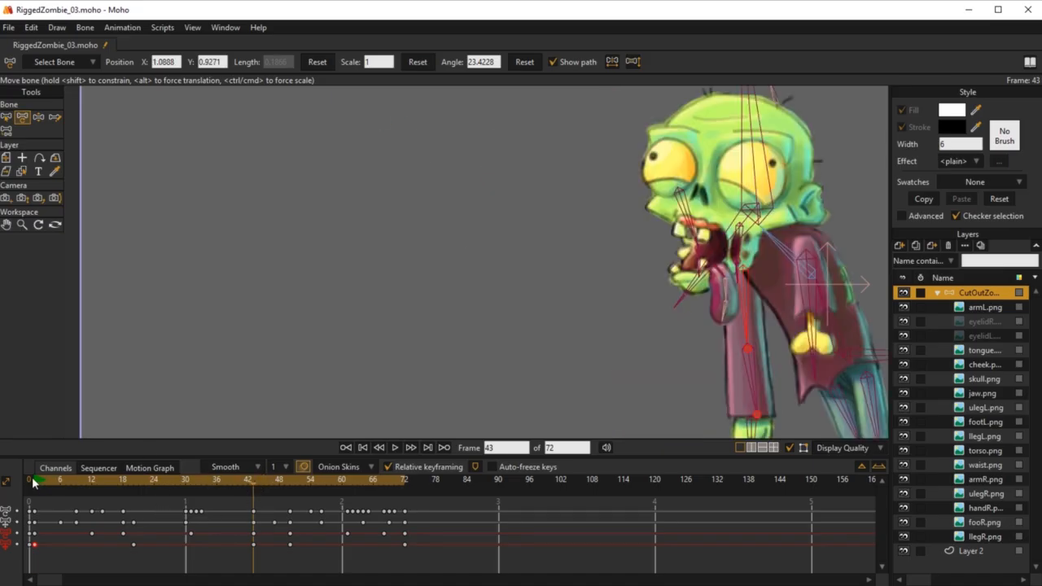
scroll(389, 325, down, 5)
key(space)
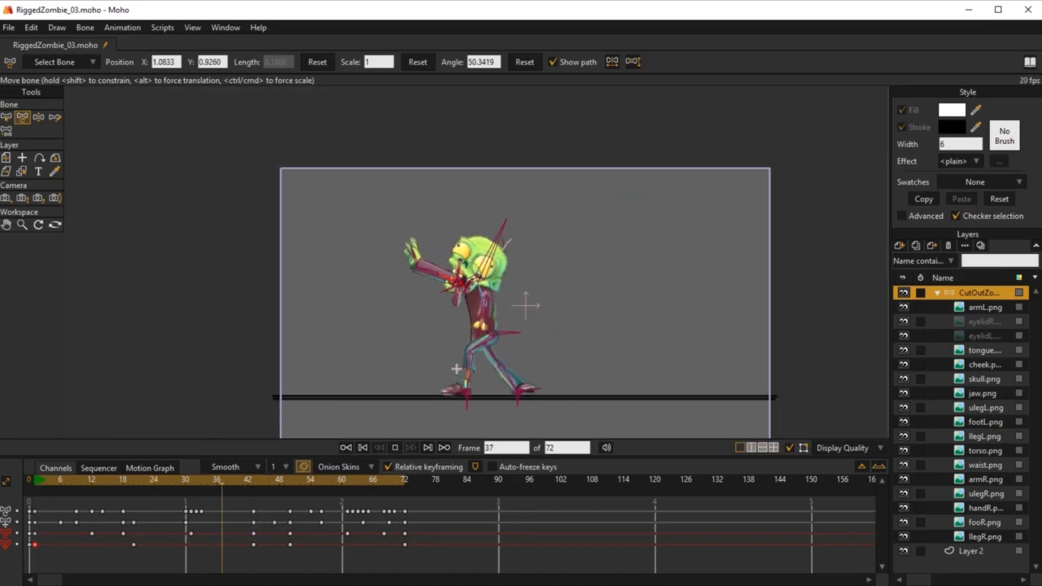
Delete the right upper-arm bone's position keyframe at frame 50 and play back the walk
click(291, 482)
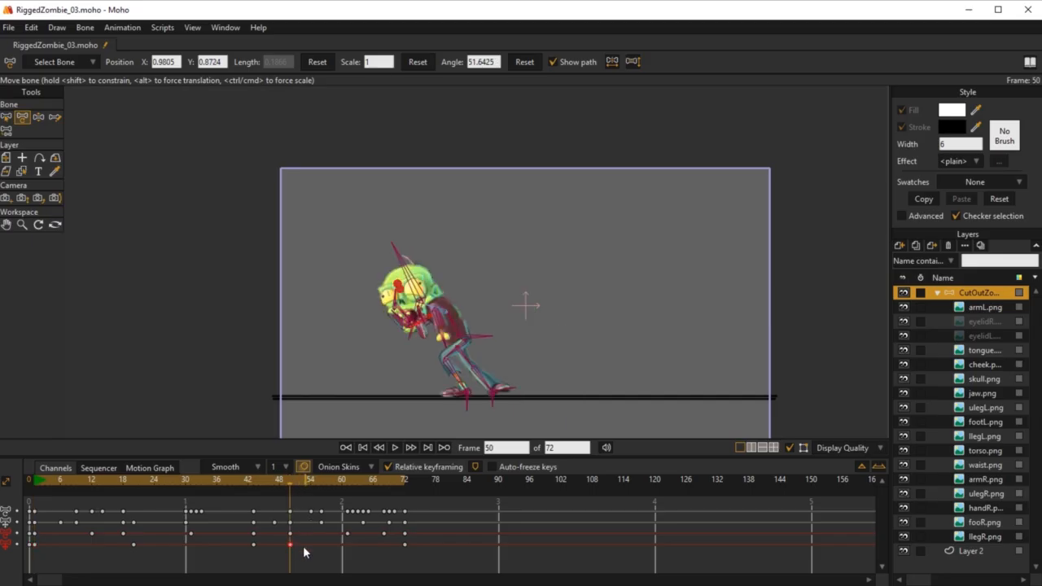
key(Delete)
scroll(387, 365, up, 2)
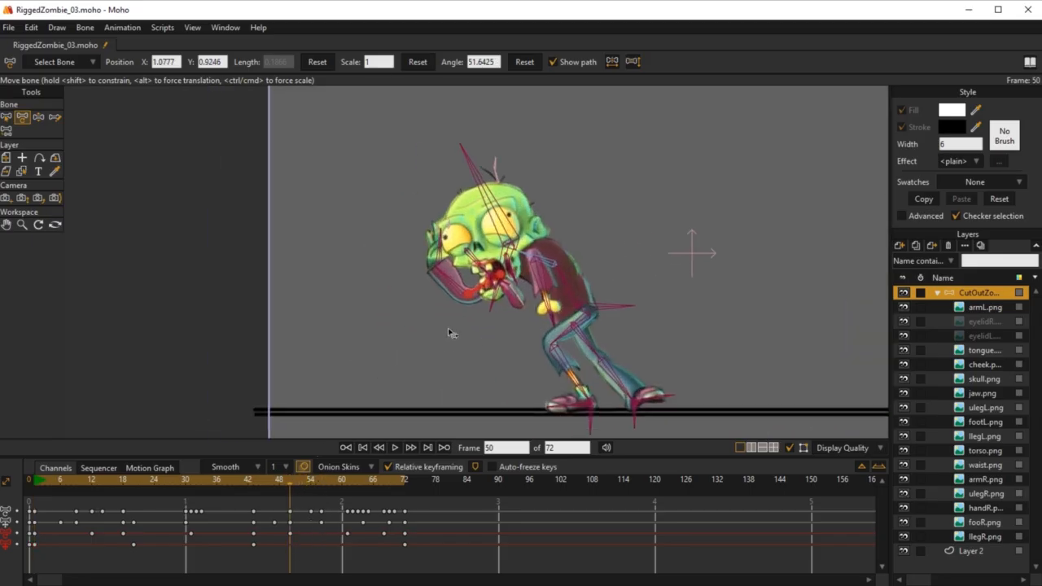
key(space)
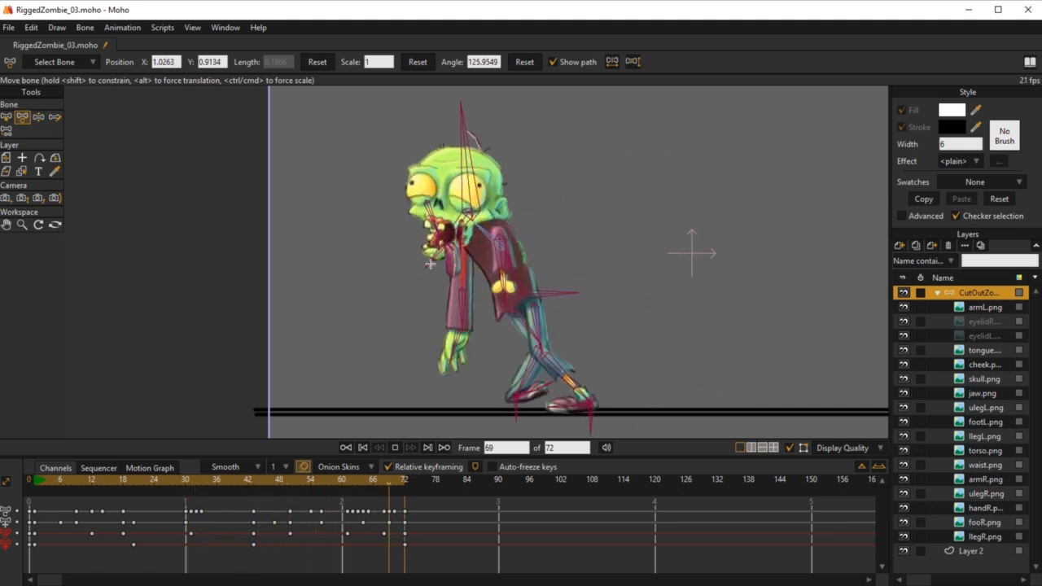
scroll(464, 257, down, 1)
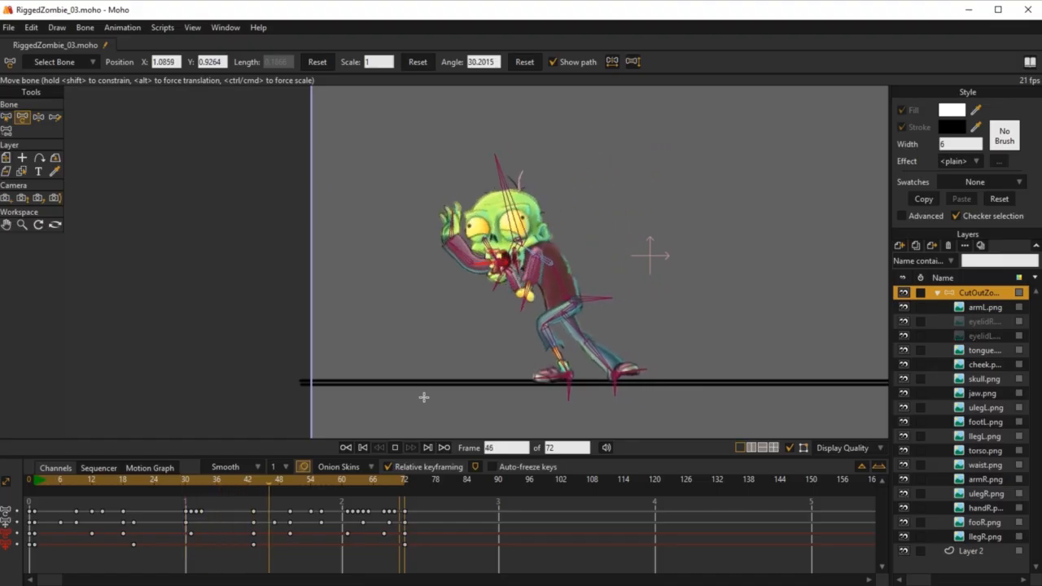
click(37, 479)
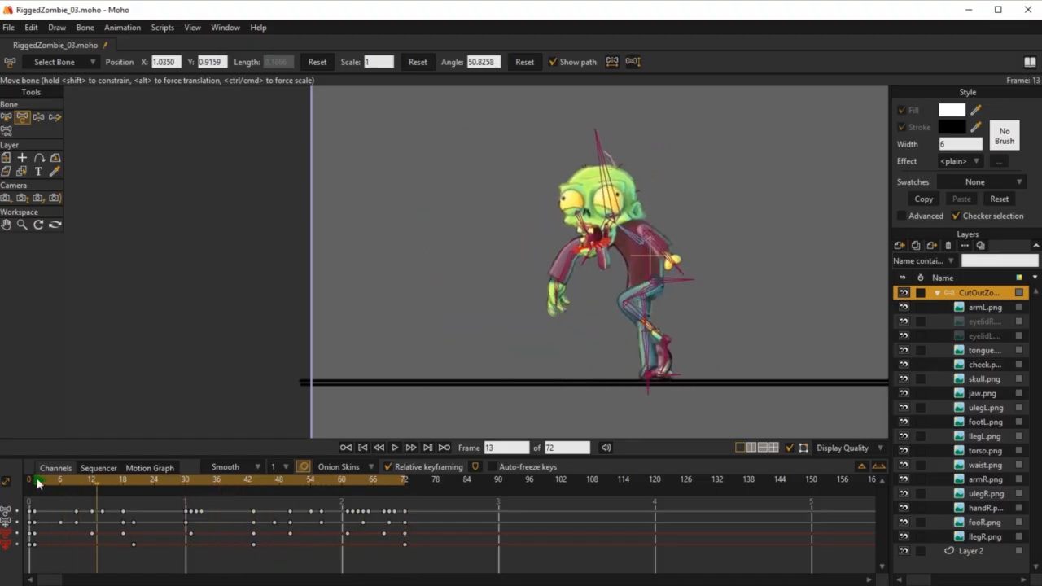
Select the right upper-arm and forearm bones, keyframe their scale at 1 on frame 20, and enlarge the timeline area
key(s)
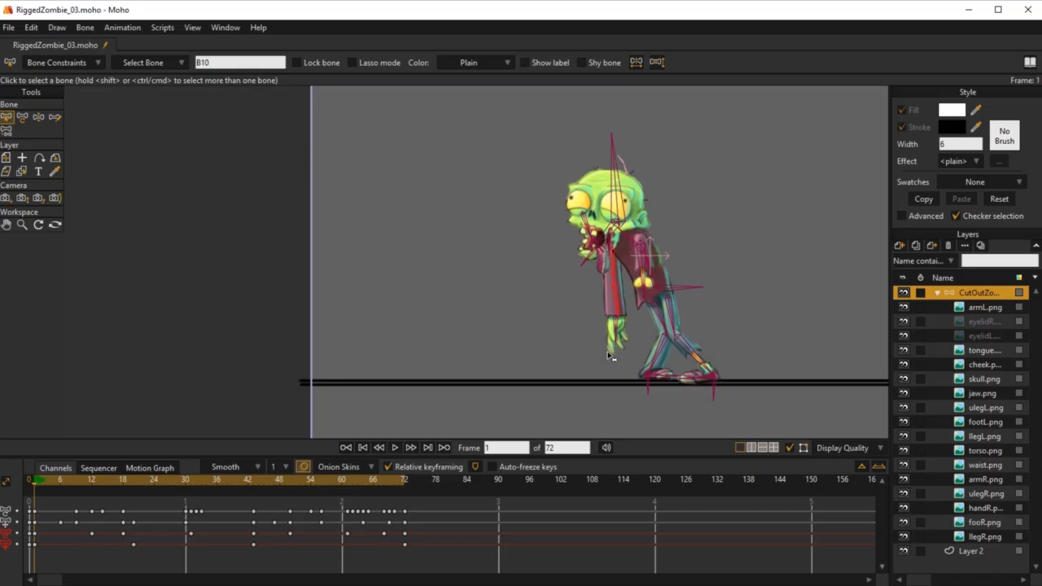
key(t)
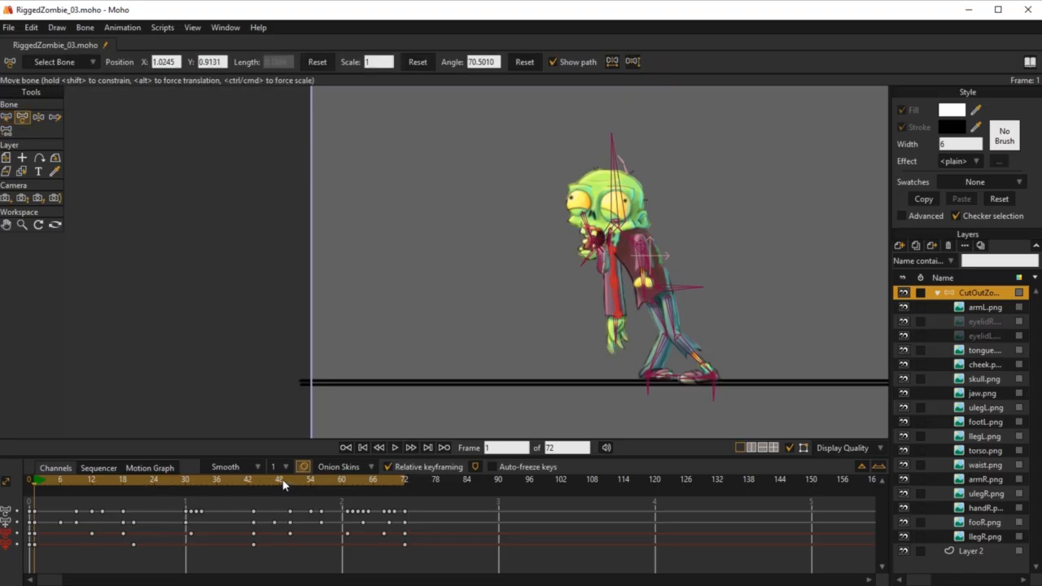
drag(35, 487, 133, 519)
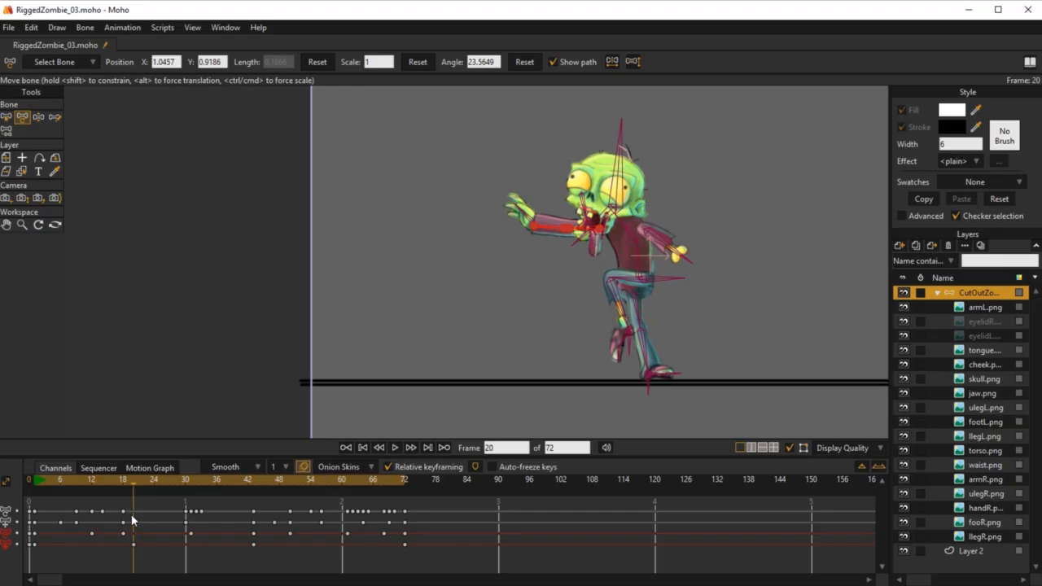
scroll(597, 240, up, 5)
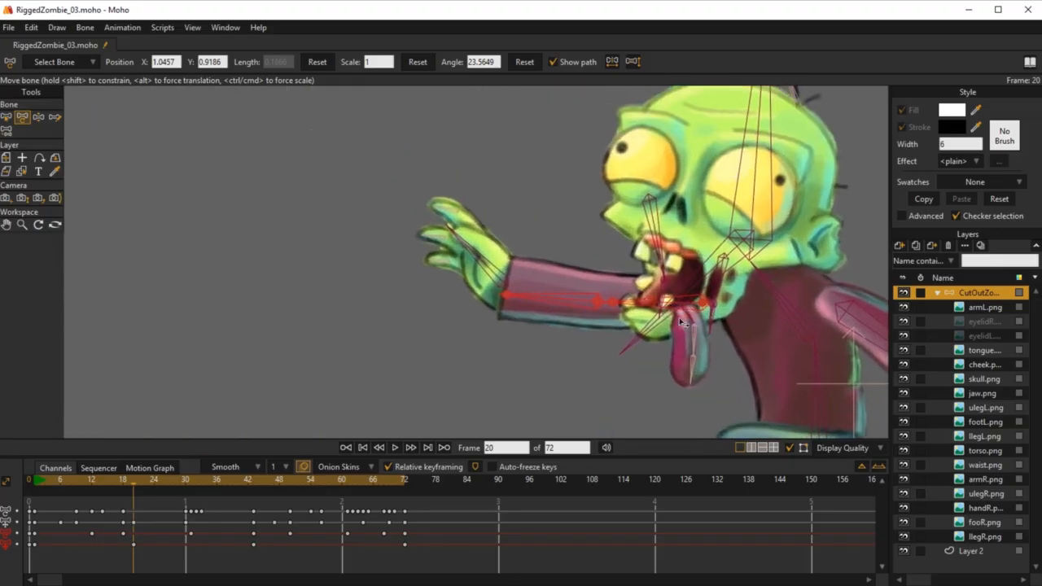
scroll(635, 334, up, 3)
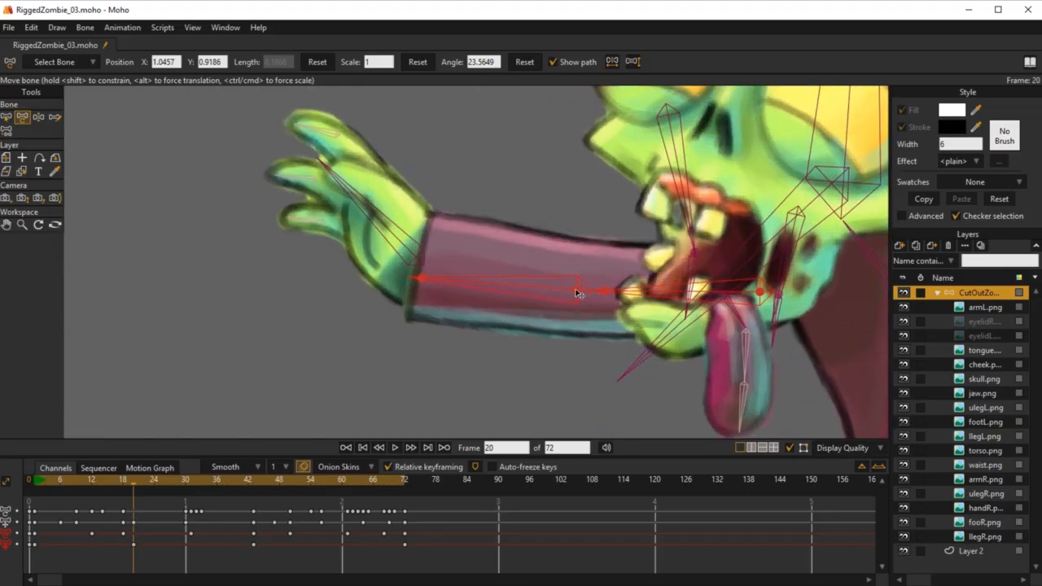
click(422, 279)
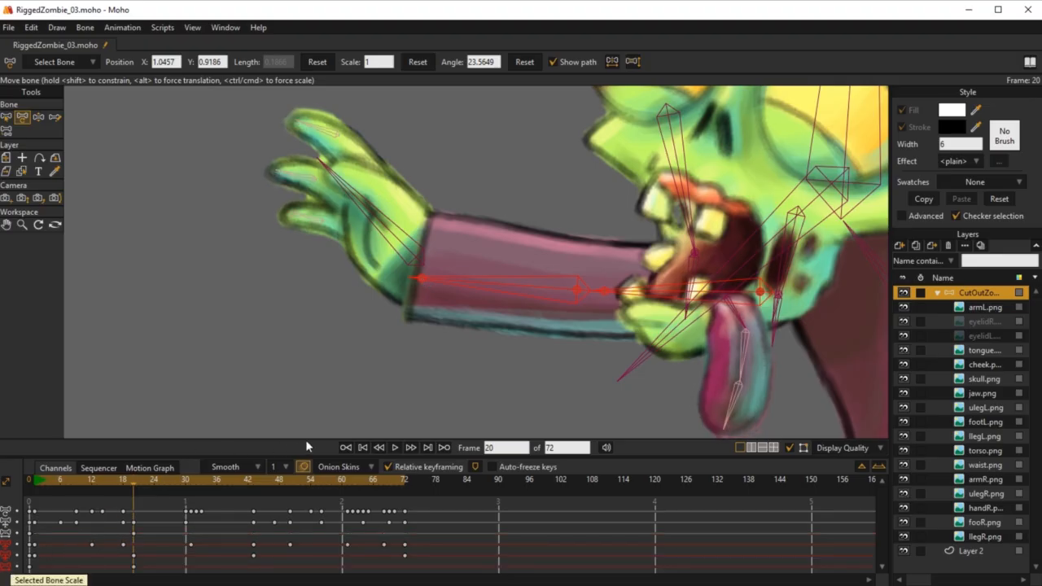
drag(328, 456, 328, 426)
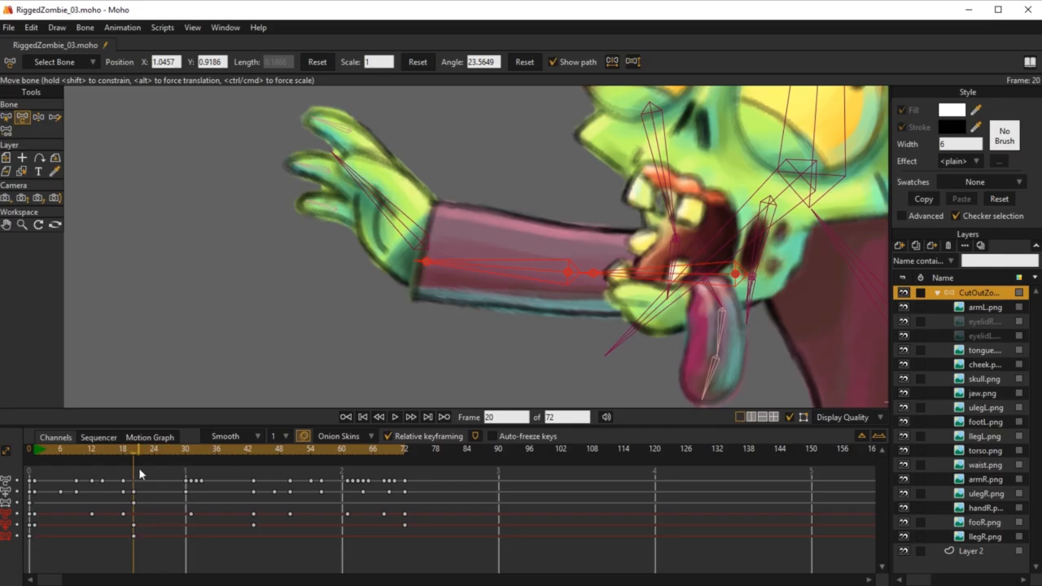
Stretch the right upper-arm and forearm bones to a scale of 1.23 at frame 37
drag(132, 451, 286, 472)
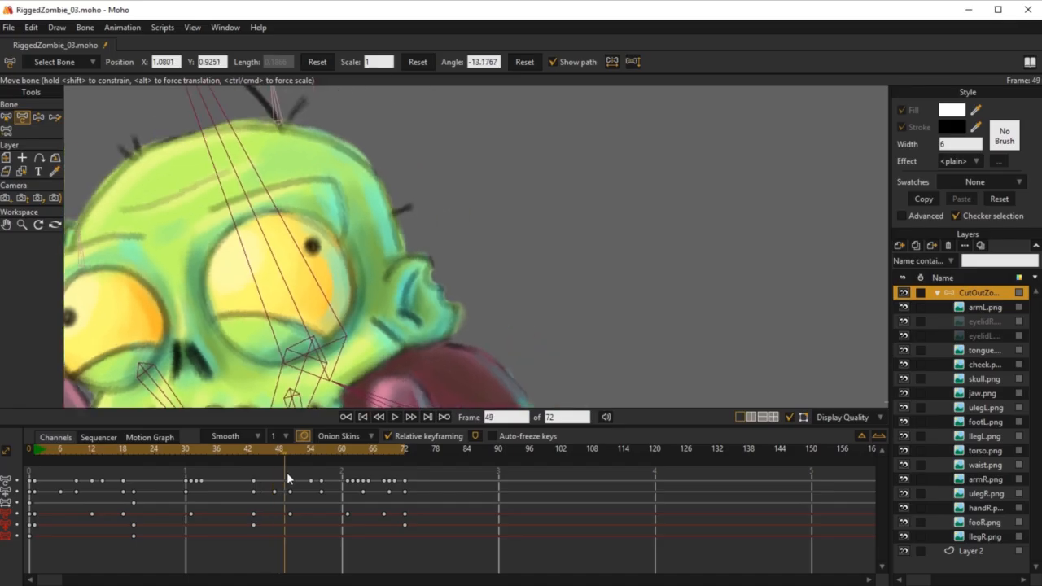
key(Right)
key(Left)
scroll(366, 251, down, 5)
drag(365, 251, 448, 252)
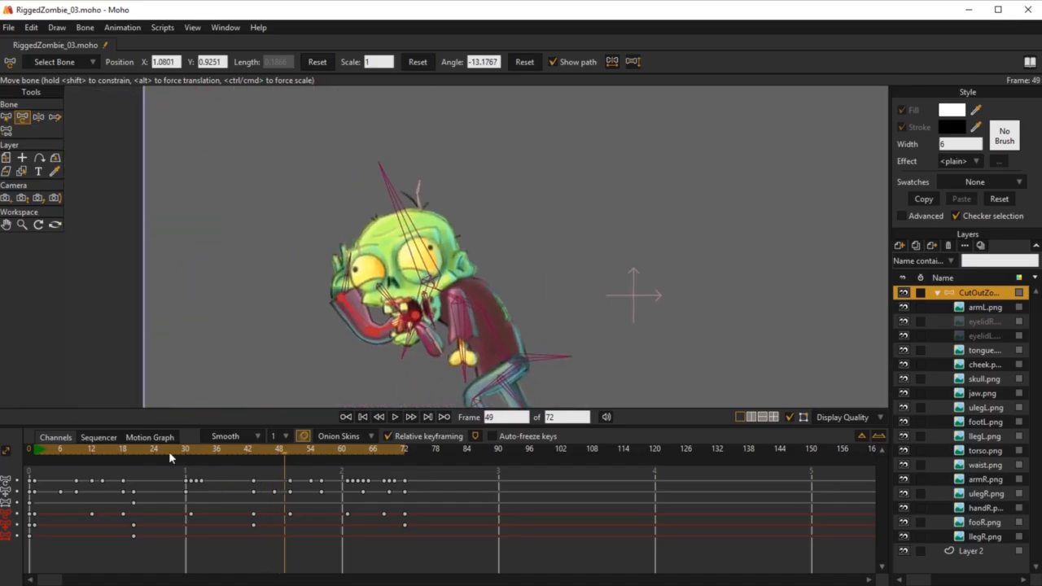
drag(169, 451, 220, 468)
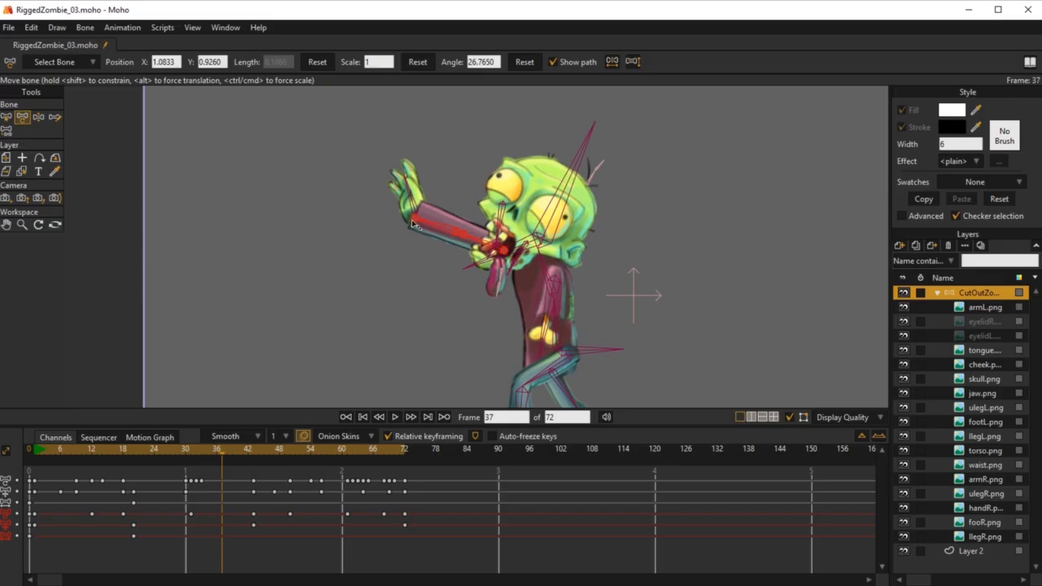
drag(413, 223, 429, 225)
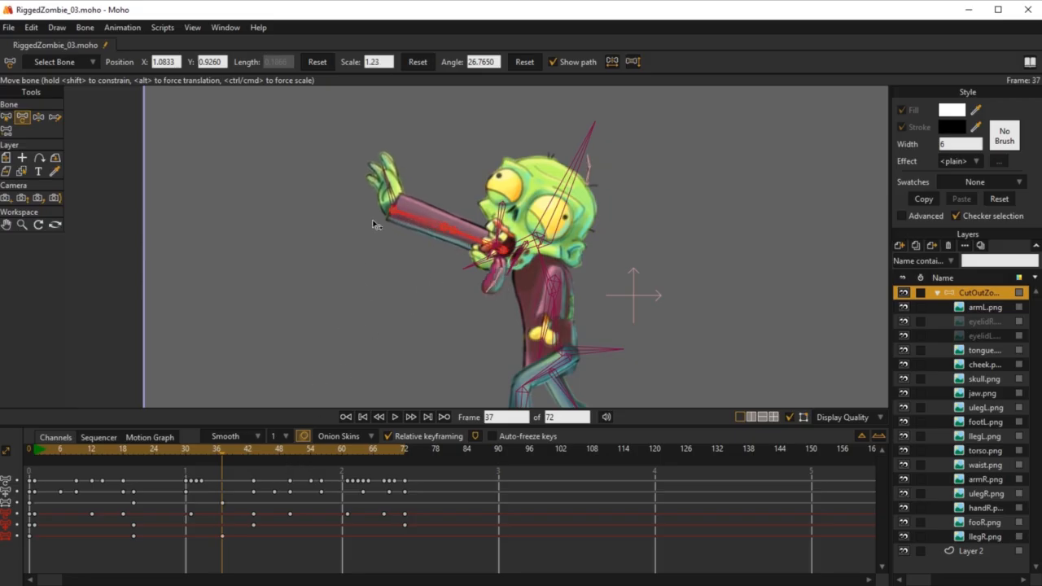
Reset the scale of the right upper-arm and forearm bones to 1 at frame 54
drag(154, 453, 311, 497)
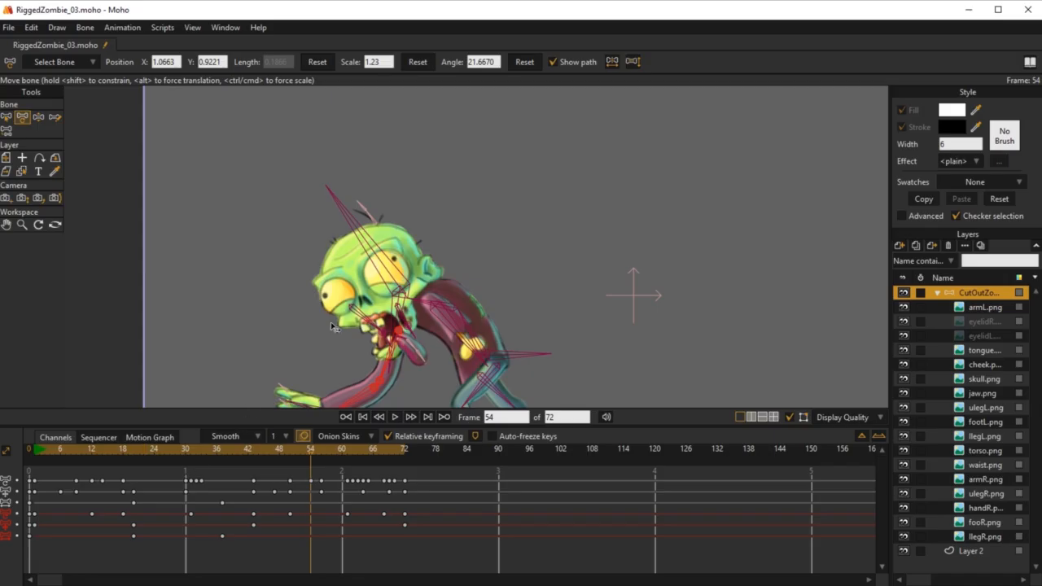
click(417, 62)
scroll(437, 248, down, 2)
drag(460, 277, 523, 270)
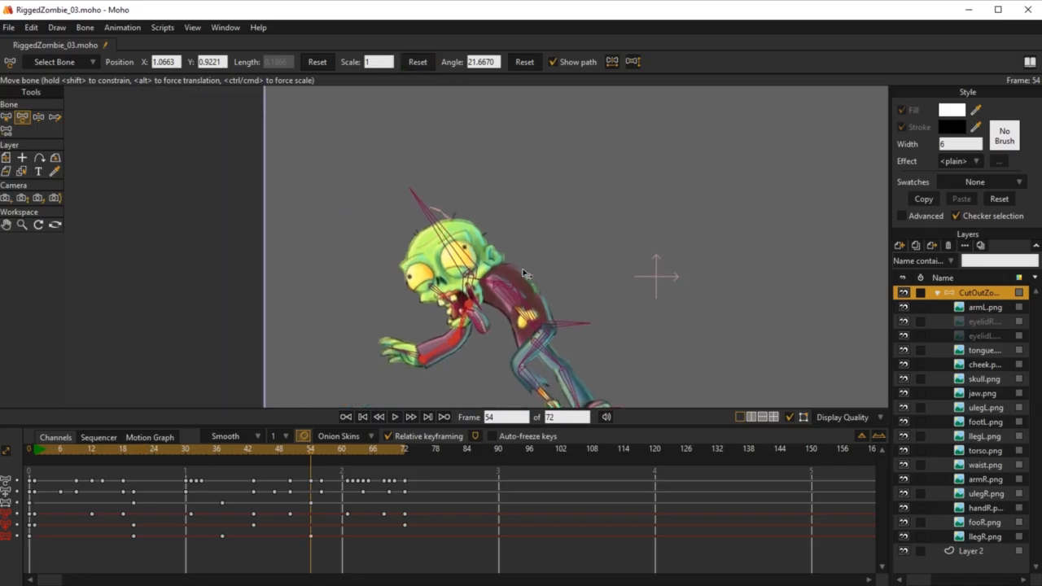
Add a scale keyframe for the selected right arm bones at frame 72 and play back the walk
click(404, 449)
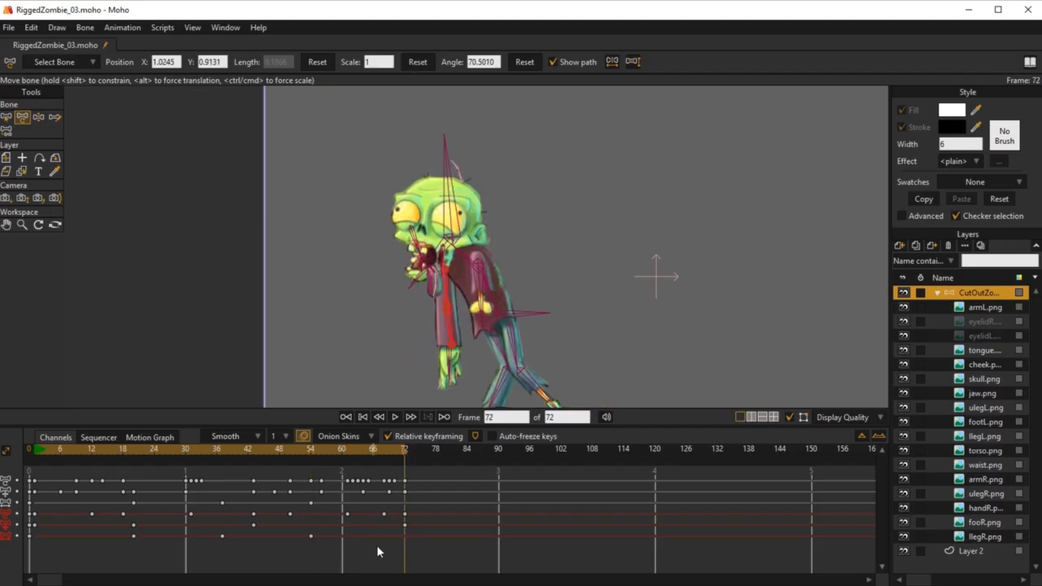
right_click(405, 534)
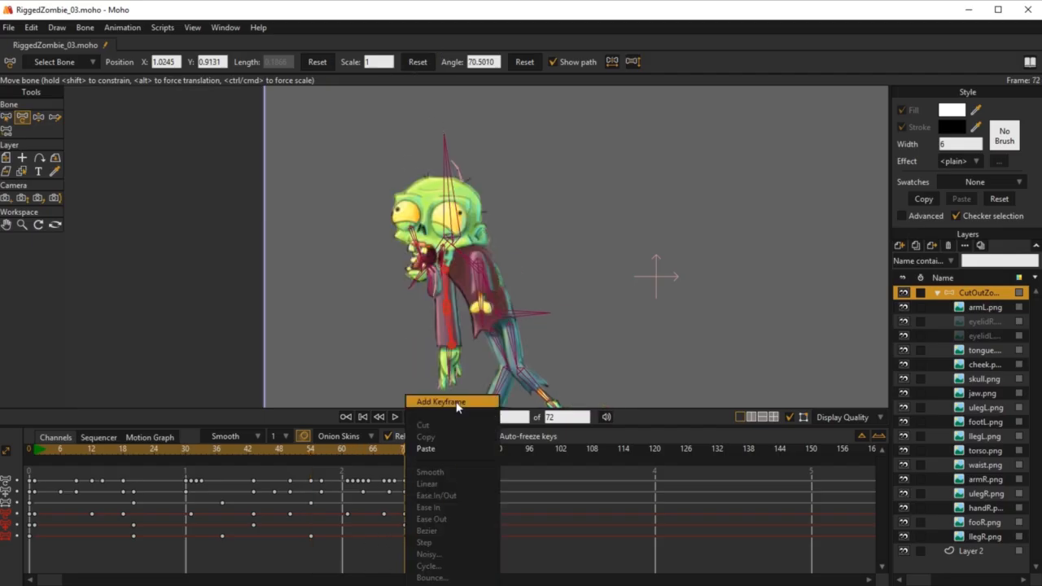
click(457, 403)
key(space)
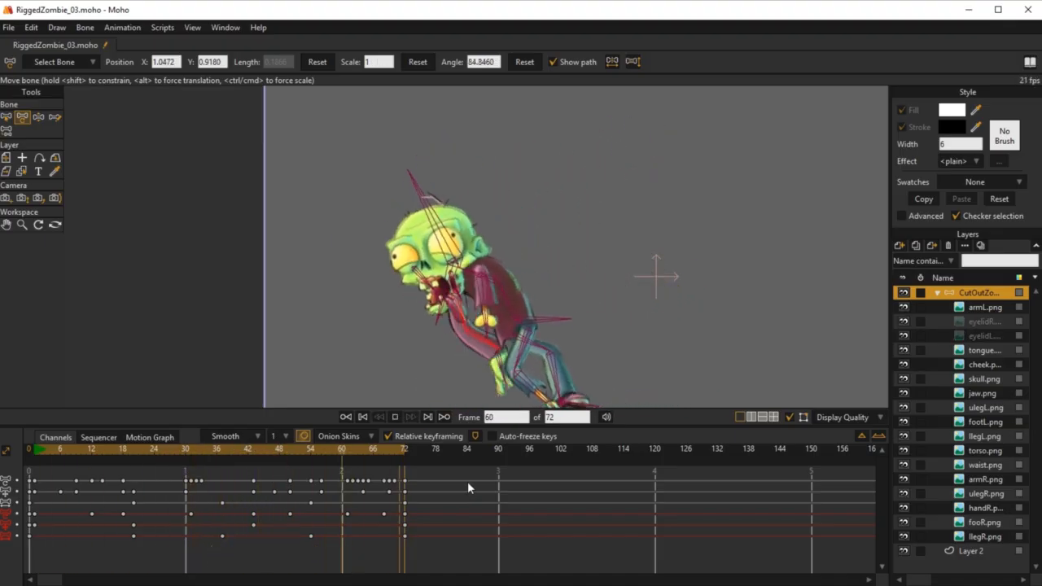
key(space)
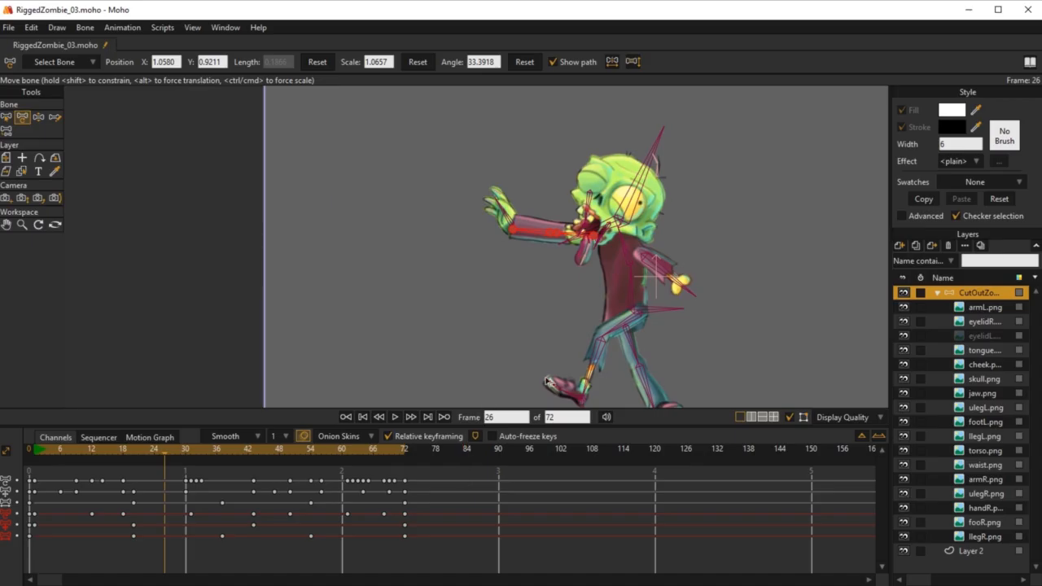
Swing the left arm bones further up and back at frame 26, and play back the walk
key(b)
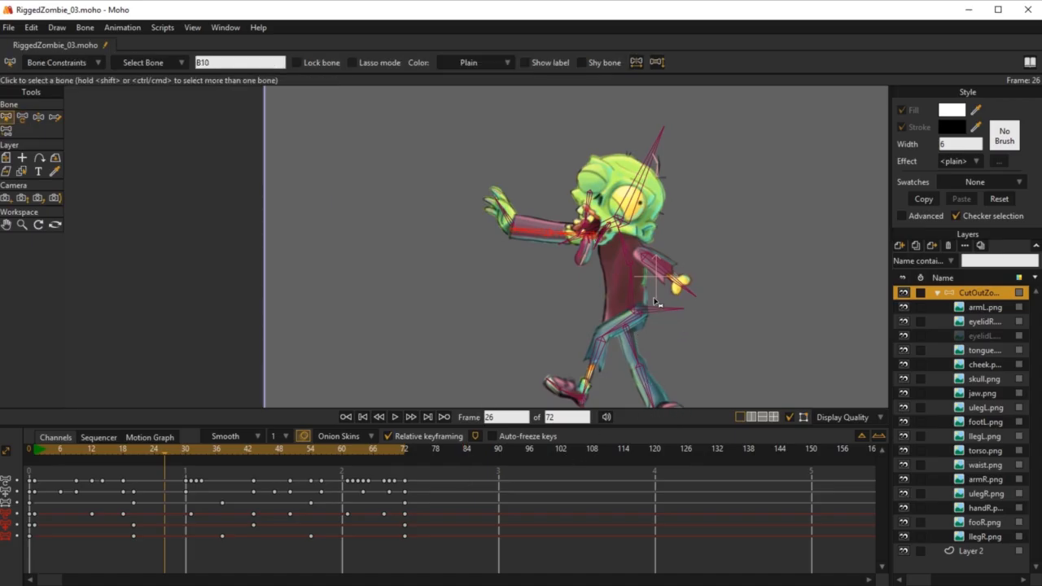
key(z)
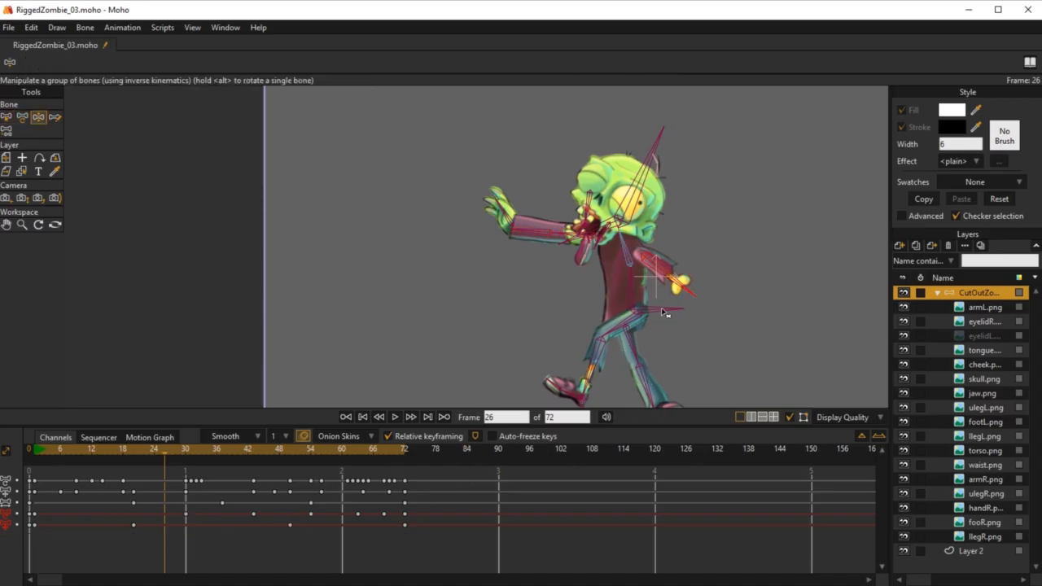
drag(664, 274, 675, 269)
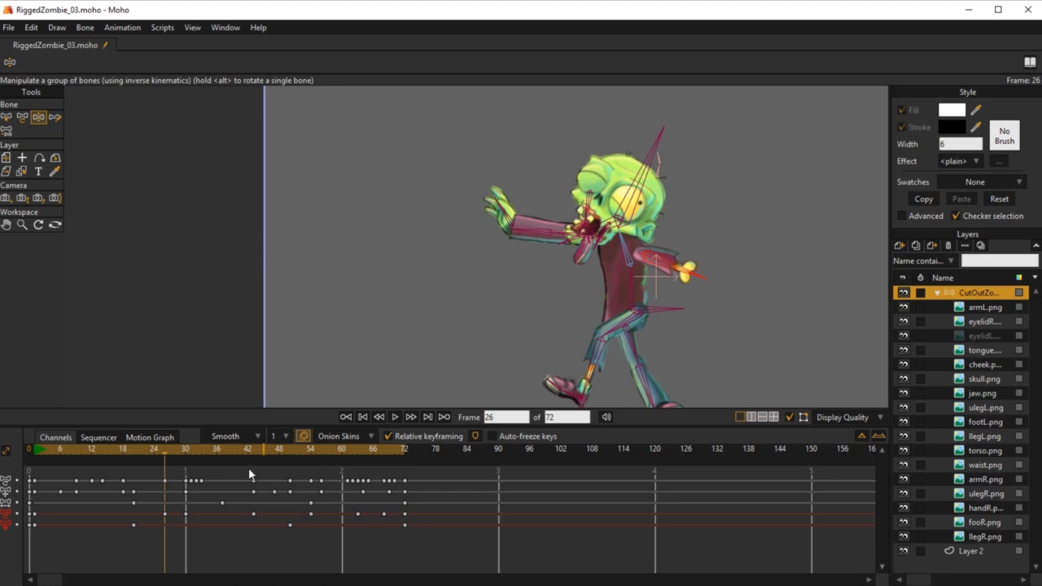
drag(165, 456, 186, 455)
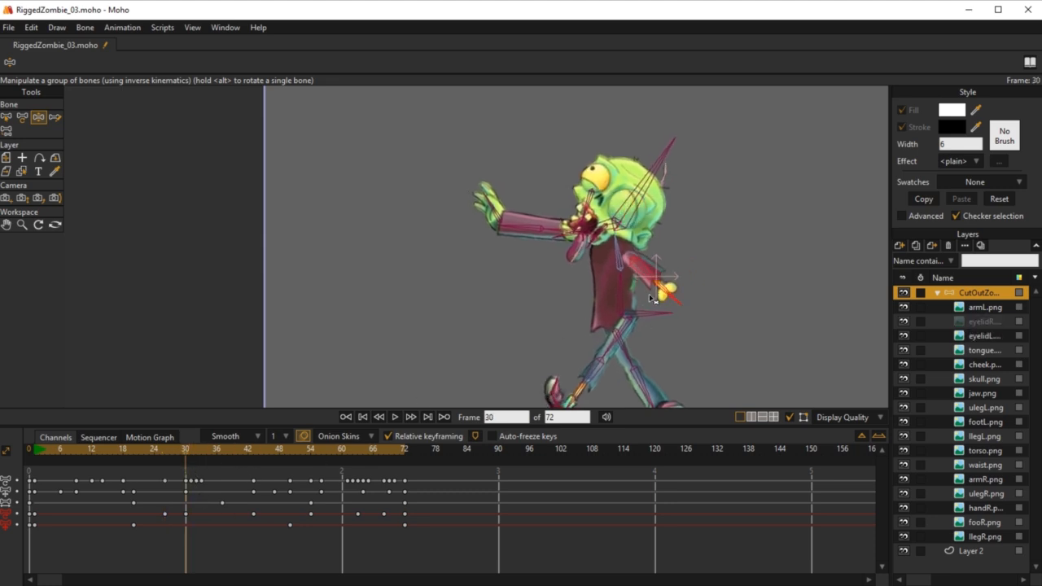
key(space)
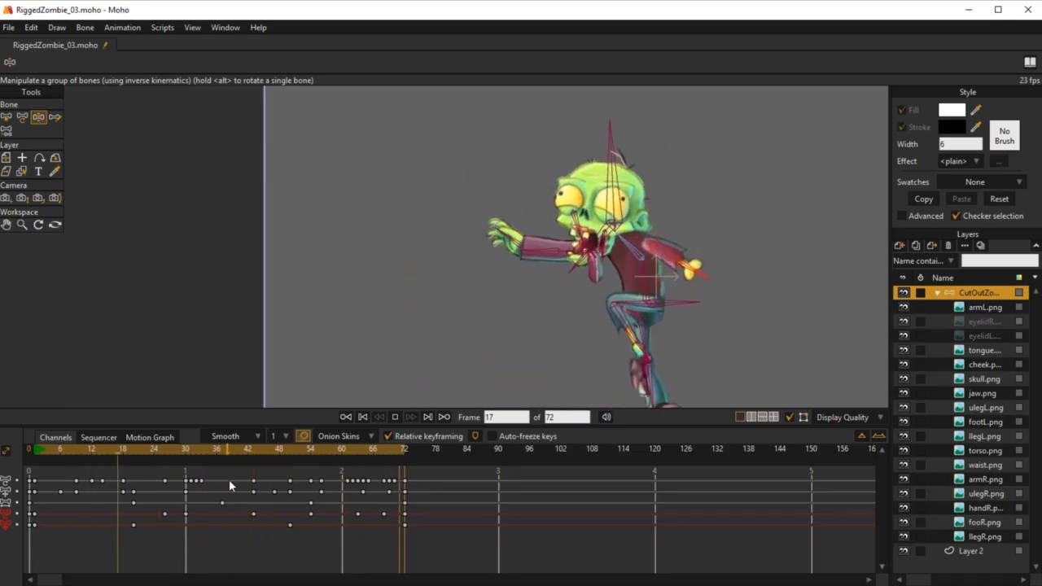
scroll(380, 309, down, 1)
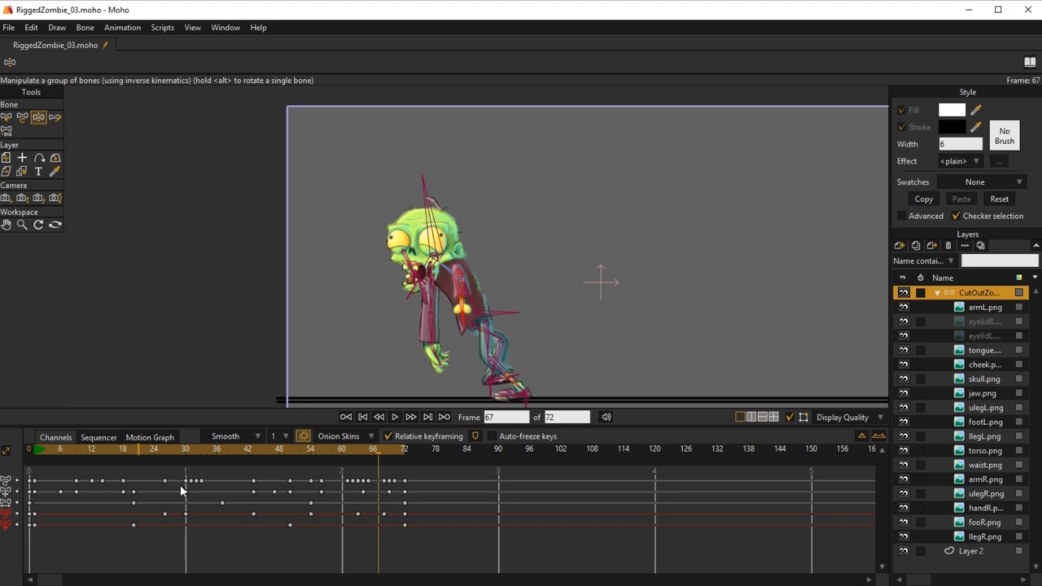
Delete the right arm bones' keyframes between frames 1 and 72, and play back the walk
scroll(368, 292, up, 2)
drag(403, 314, 489, 263)
key(b)
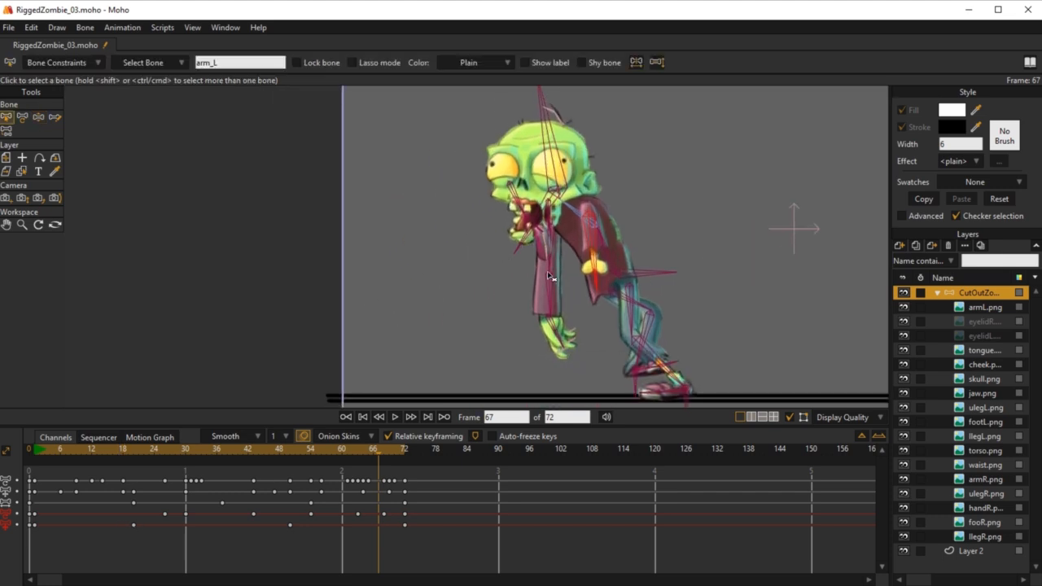
scroll(551, 254, up, 2)
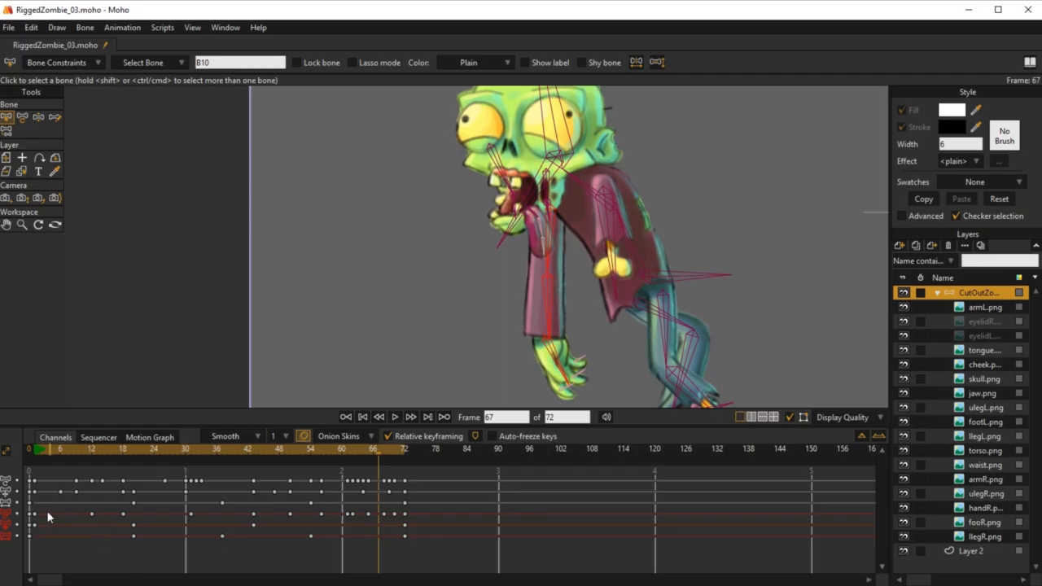
drag(298, 546, 395, 557)
key(Delete)
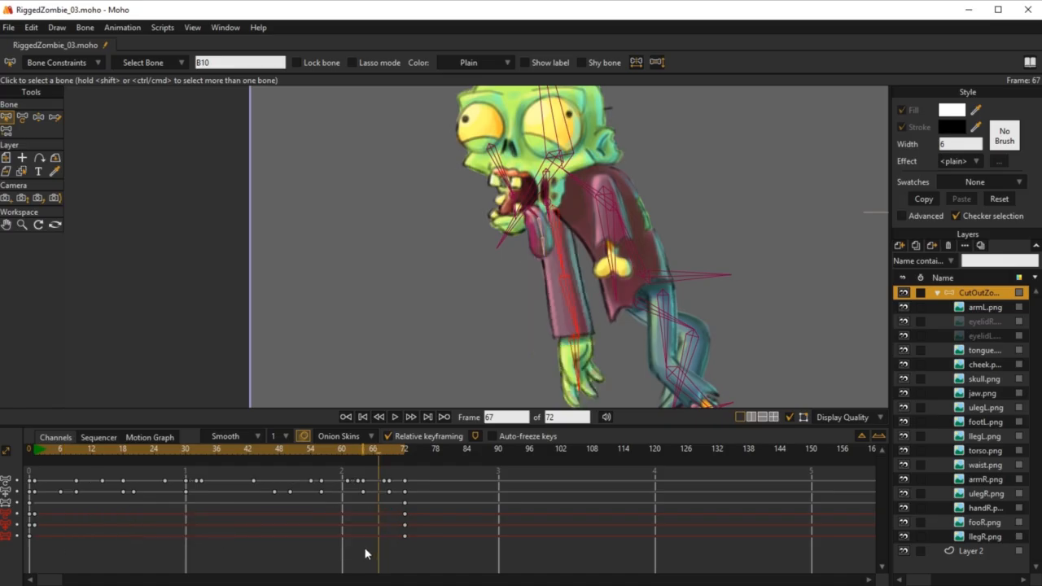
click(34, 449)
key(space)
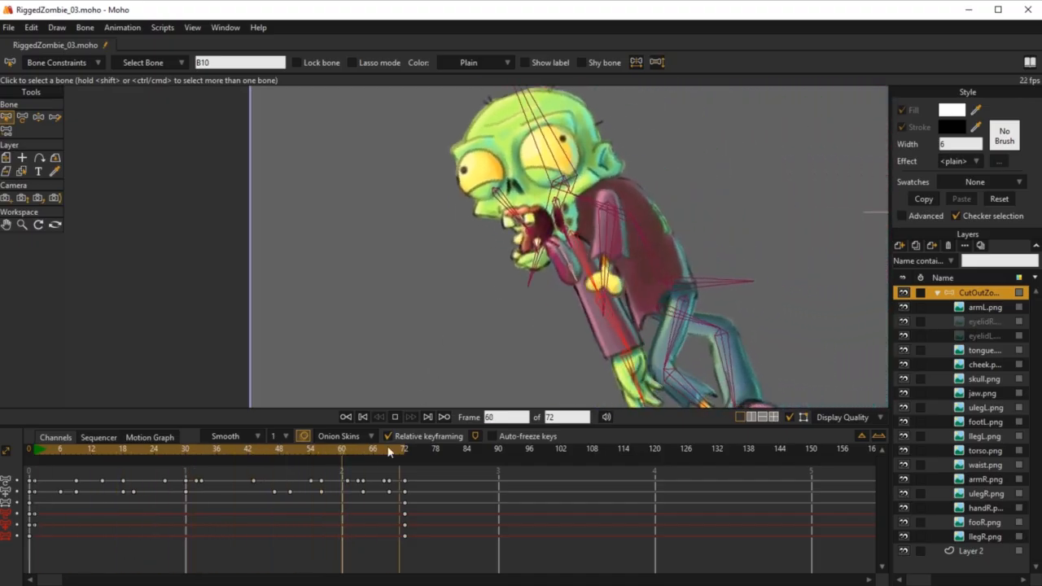
key(space)
click(34, 448)
drag(34, 446, 107, 464)
key(Right)
drag(569, 276, 317, 305)
key(z)
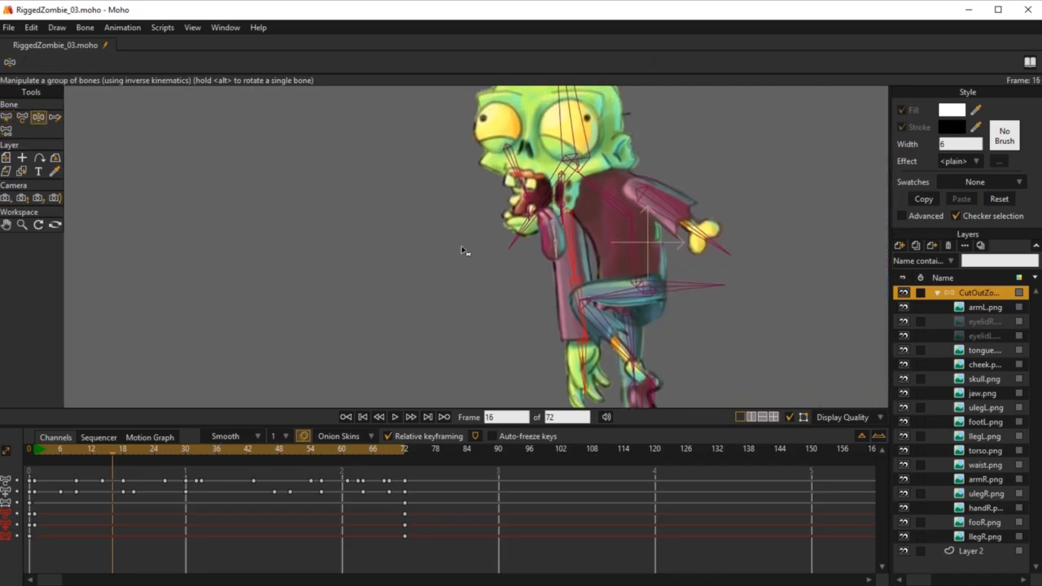
Pose the right arm with a bent elbow and the hand angled forward at frame 13
scroll(468, 259, down, 2)
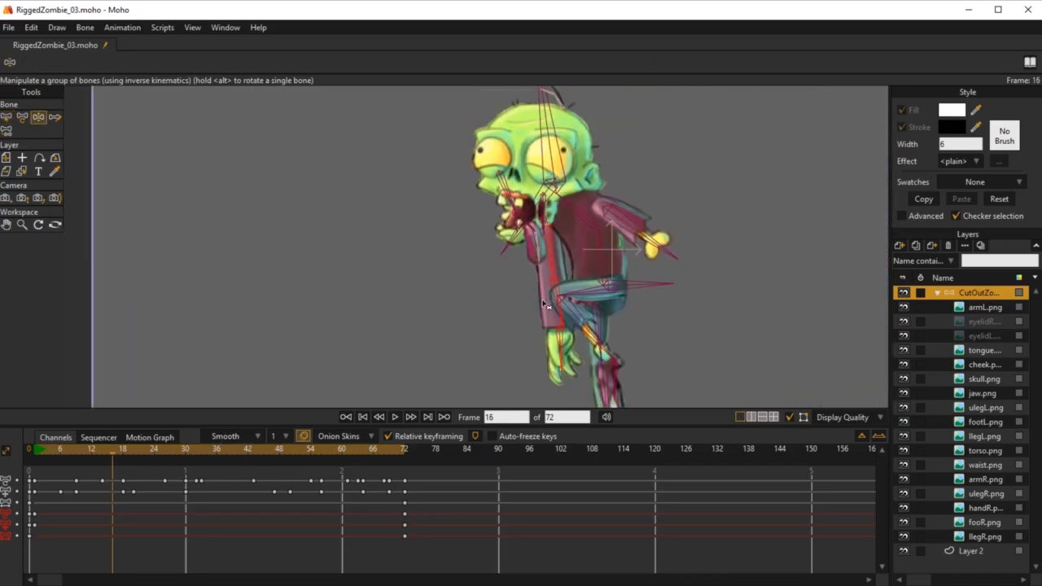
scroll(623, 234, down, 2)
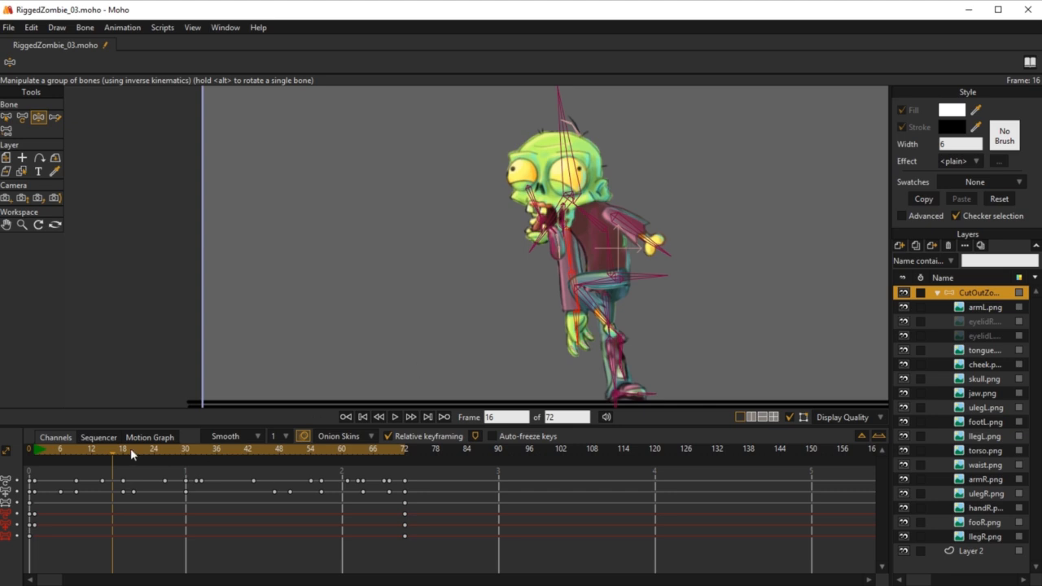
drag(36, 447, 99, 464)
drag(570, 303, 566, 267)
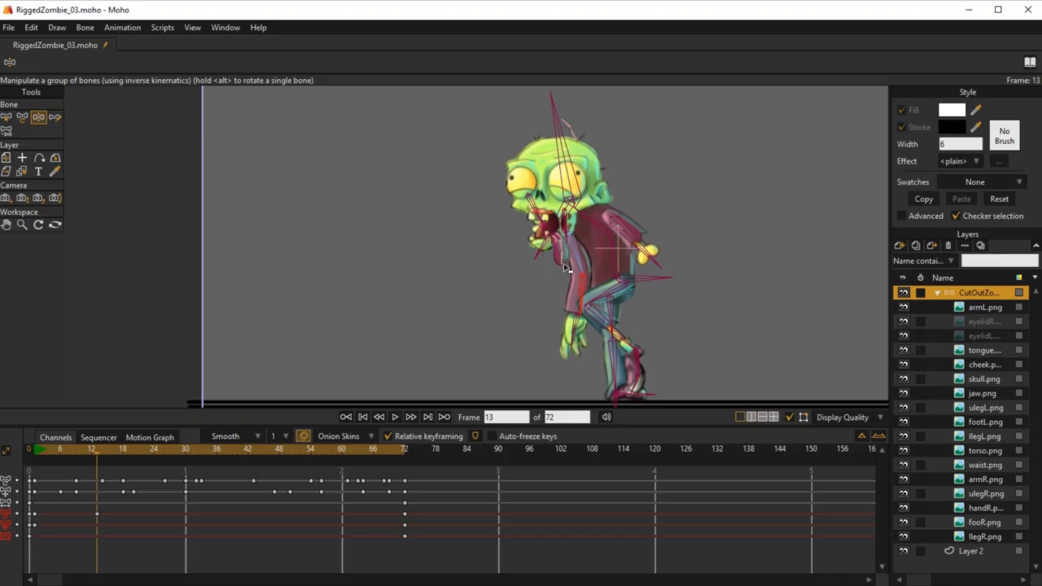
Show an onion skin of frame 1 and pose the right arm with its hand trailing back at frame 22
click(34, 460)
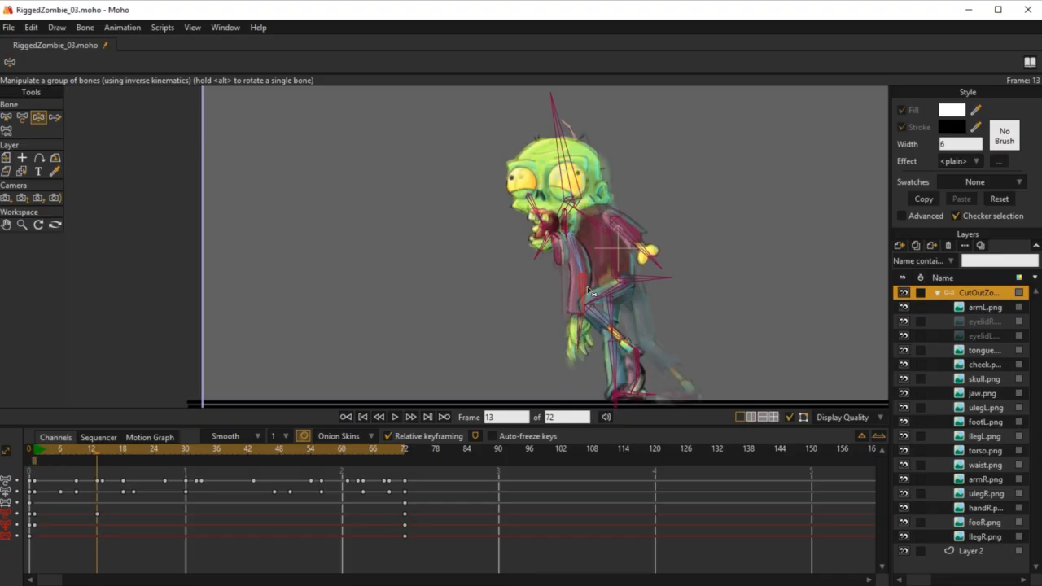
drag(35, 446, 143, 475)
mouse_move(548, 282)
mouse_down()
mouse_move(545, 303)
mouse_move(557, 294)
mouse_up()
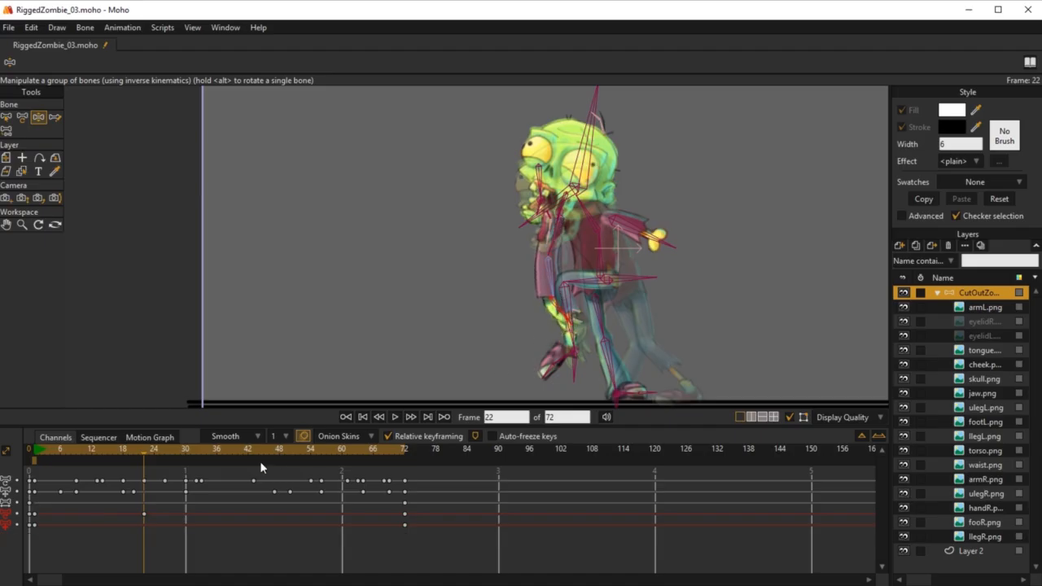
Swing the right arm forward and up at frame 38, and pose it down and back at frame 54
drag(149, 450, 227, 457)
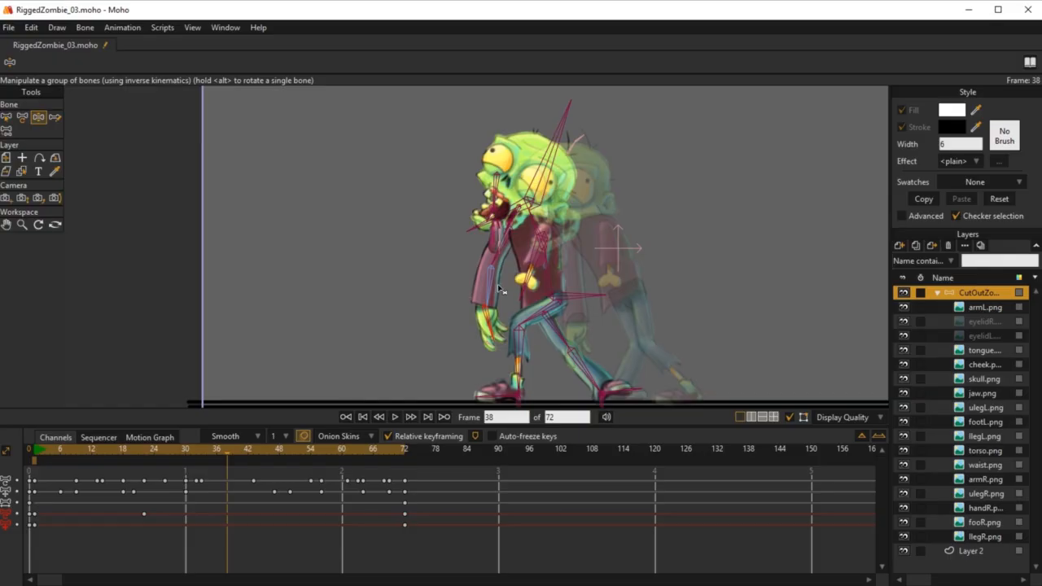
drag(501, 289, 429, 289)
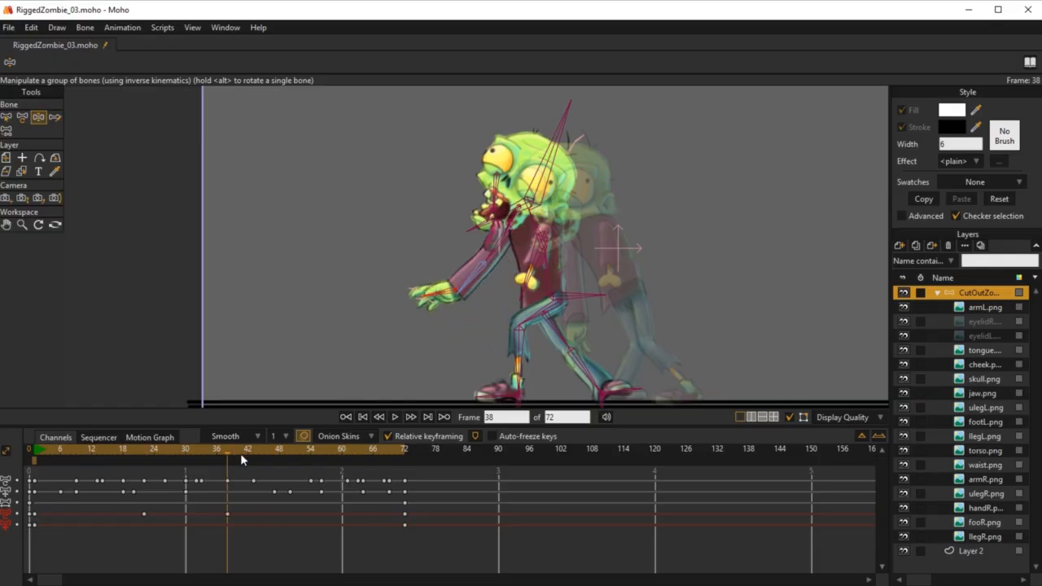
drag(241, 454, 313, 480)
drag(456, 336, 442, 311)
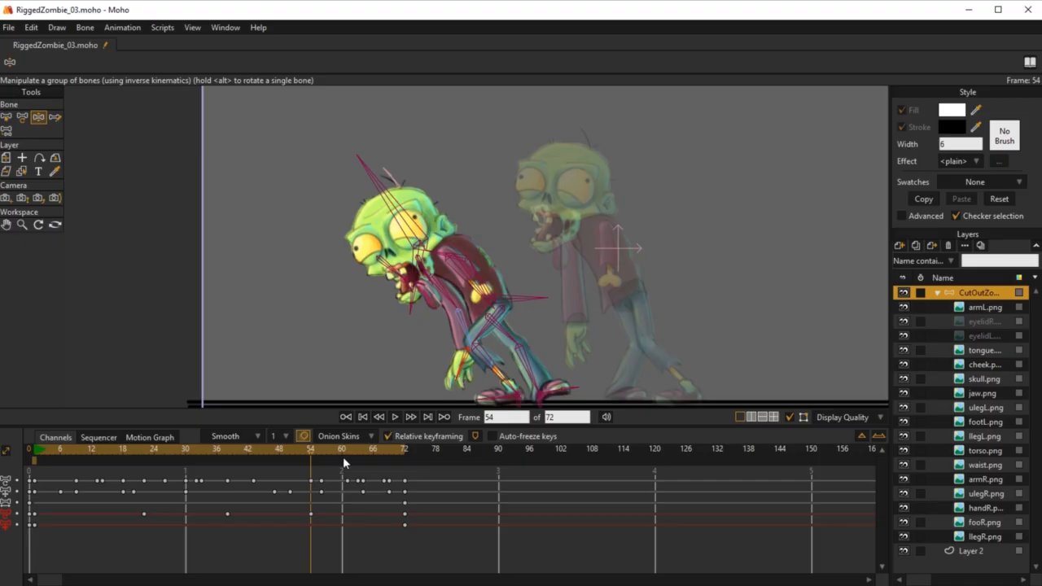
Try to pose the zombie's reaching arm forward at frame 61 and readjust it at frame 69, checking it in playback
drag(312, 456, 347, 453)
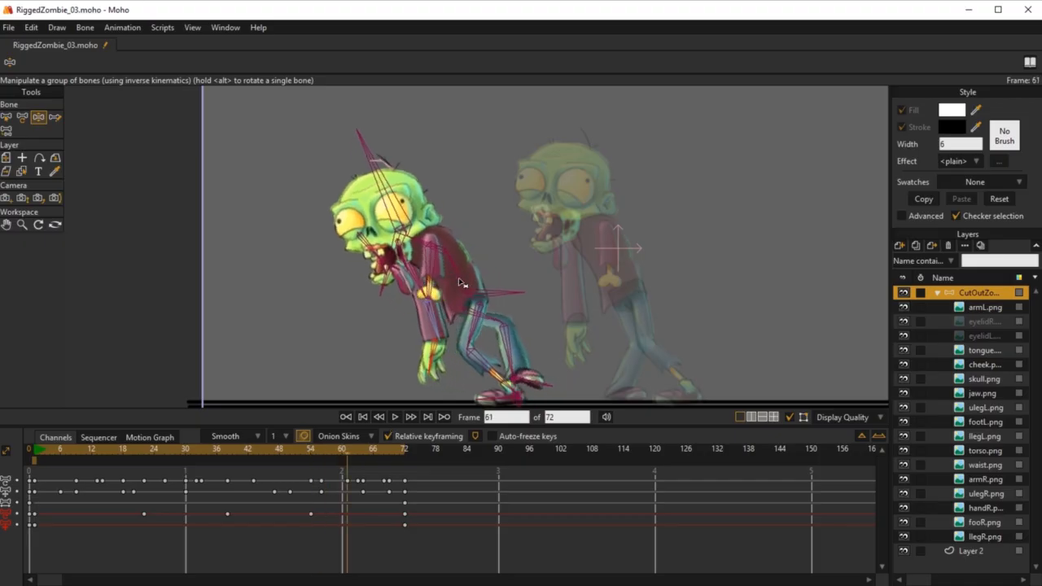
drag(420, 277, 405, 303)
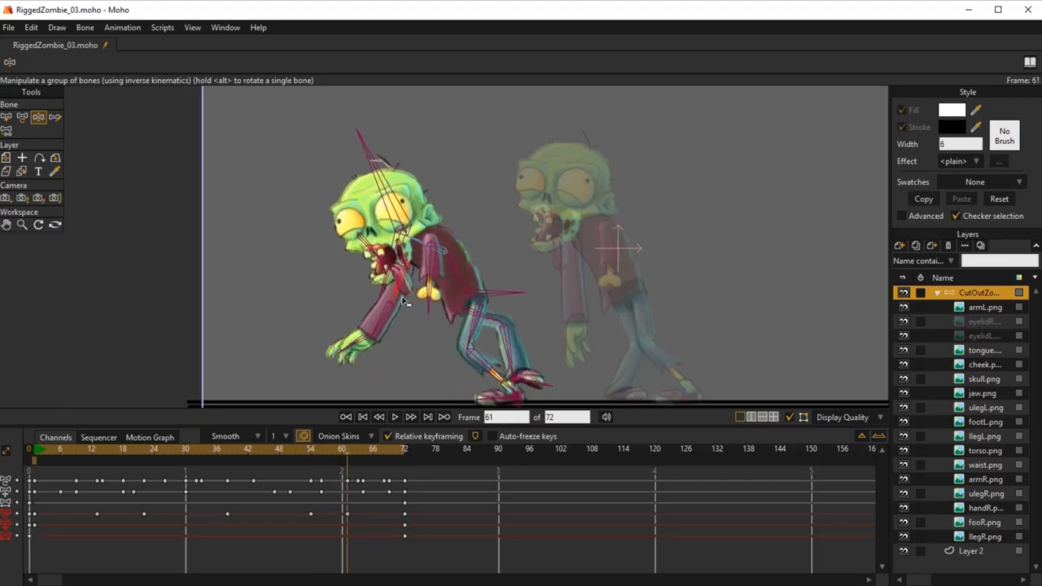
drag(349, 450, 390, 462)
mouse_move(401, 264)
mouse_down()
mouse_move(396, 248)
mouse_move(405, 266)
mouse_up()
key(space)
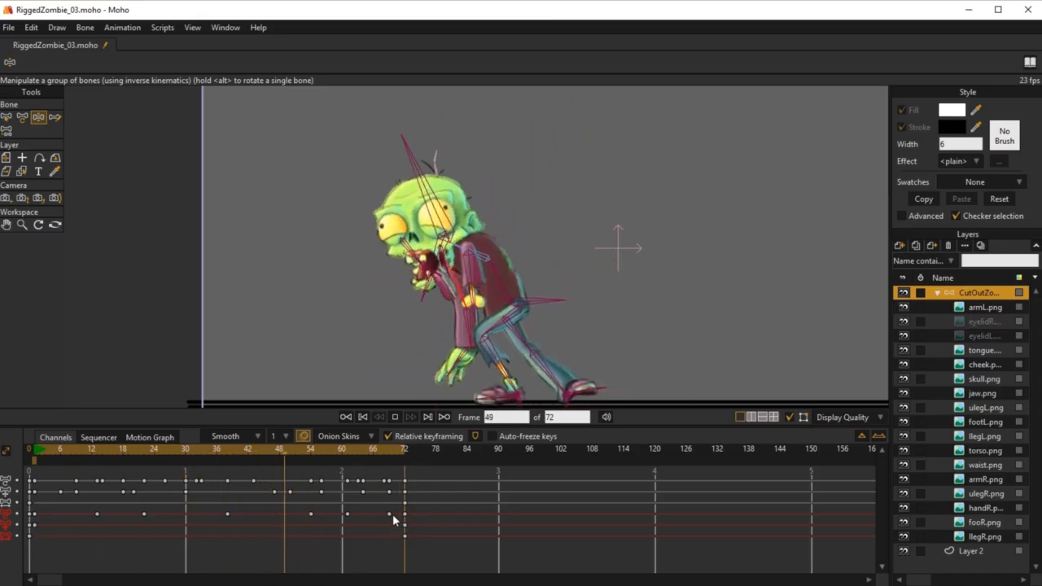
Review the reaching arm's swing from frame 40 onward and delete its keyframes at frames 61 and 69
key(space)
drag(295, 452, 314, 477)
click(249, 454)
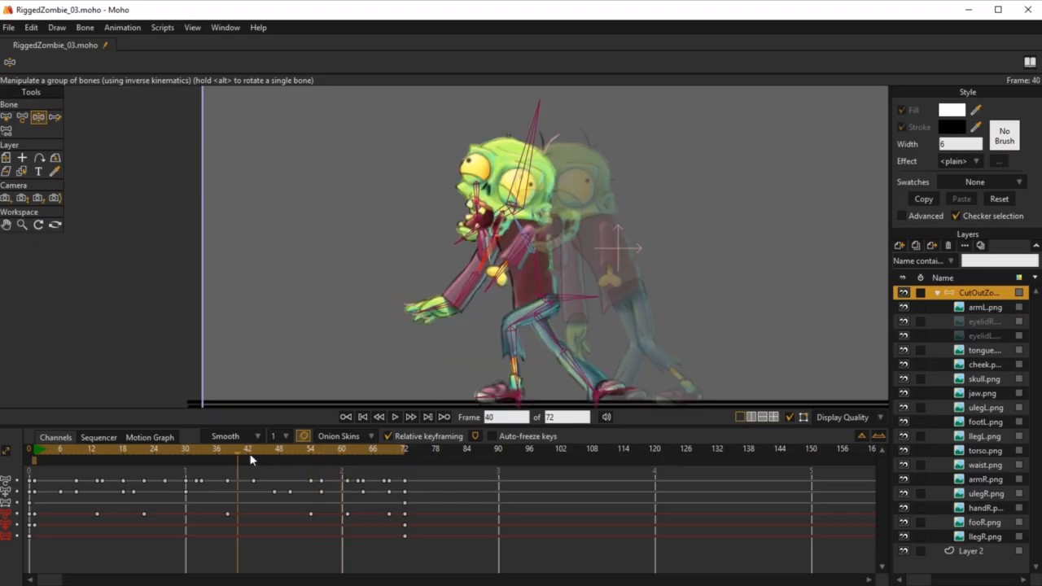
key(space)
key(space)
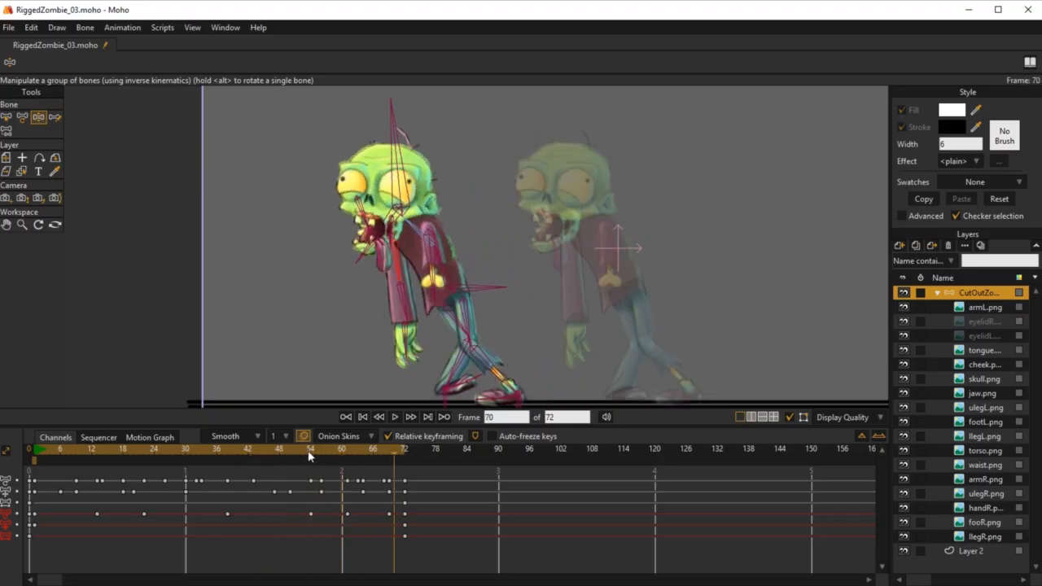
drag(310, 457, 353, 467)
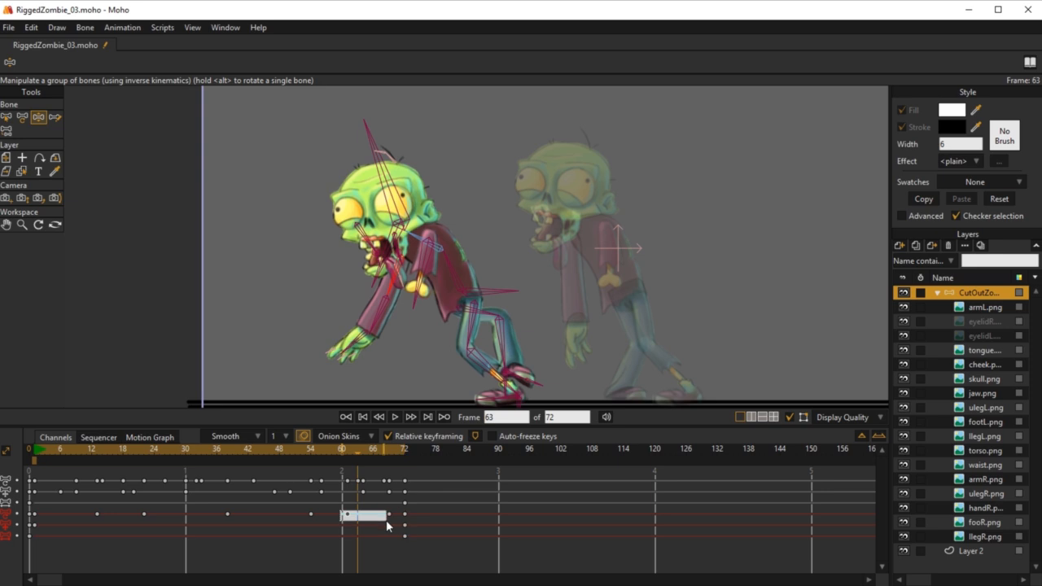
key(Delete)
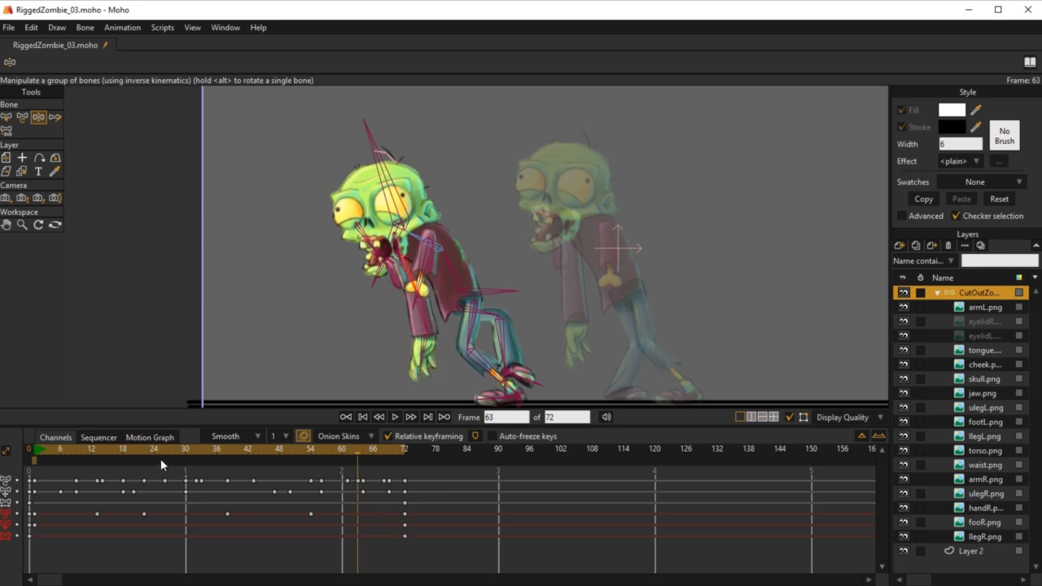
Preview the animation and rotate the reaching arm's upper bone slightly forward at frame 68
key(space)
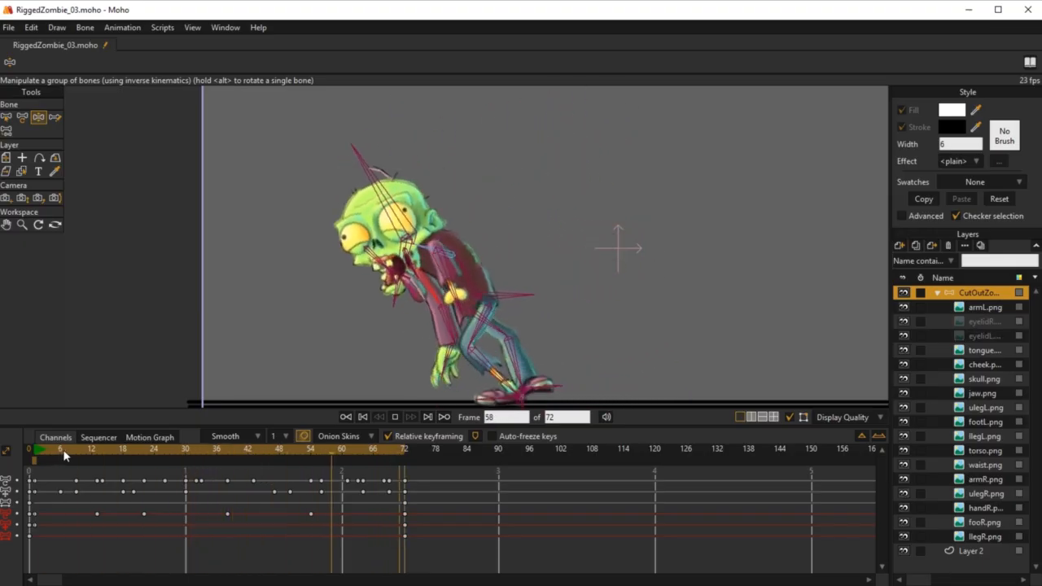
key(space)
drag(336, 450, 391, 463)
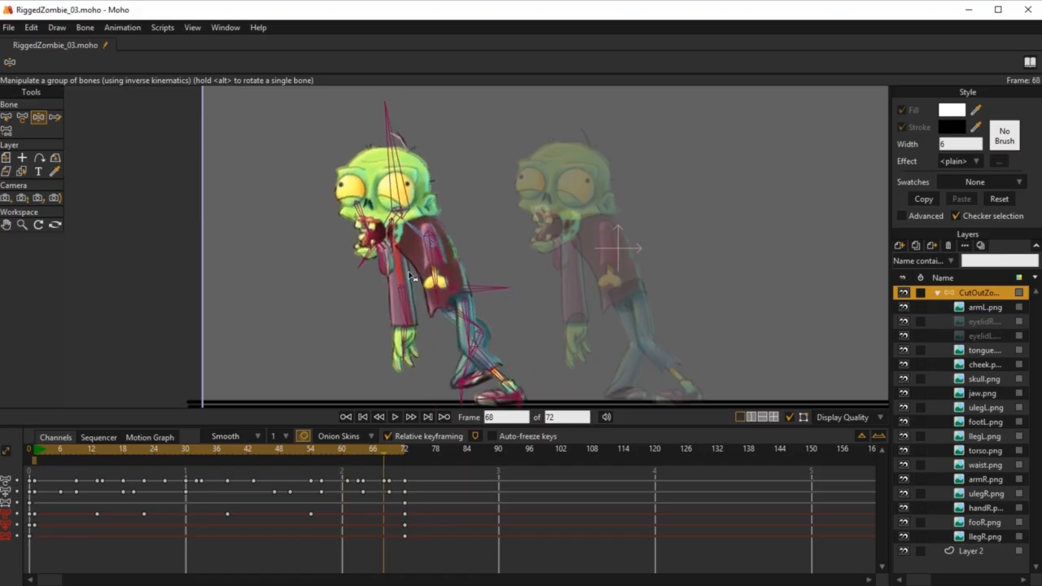
key(t)
drag(402, 275, 394, 275)
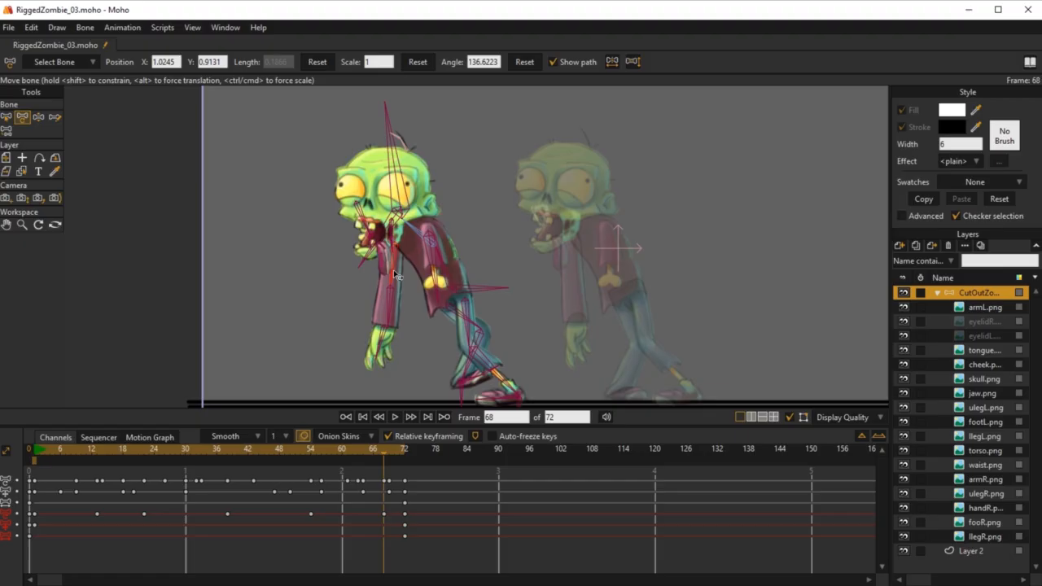
Shift the upper arm's frame 68 keyframe to frame 67 and rotate the bone to about 118 degrees
click(395, 417)
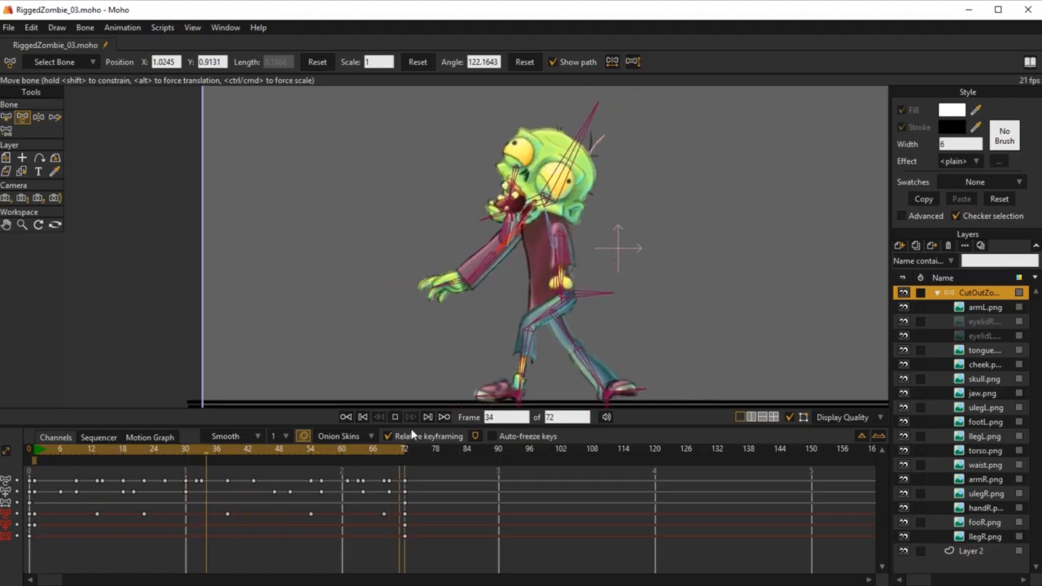
key(space)
drag(46, 451, 378, 515)
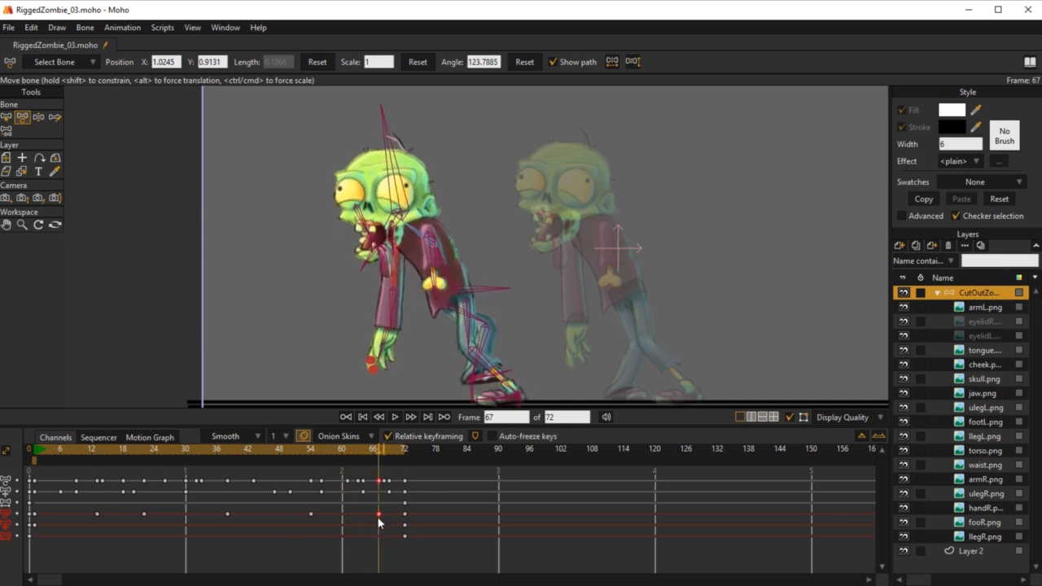
drag(401, 277, 397, 277)
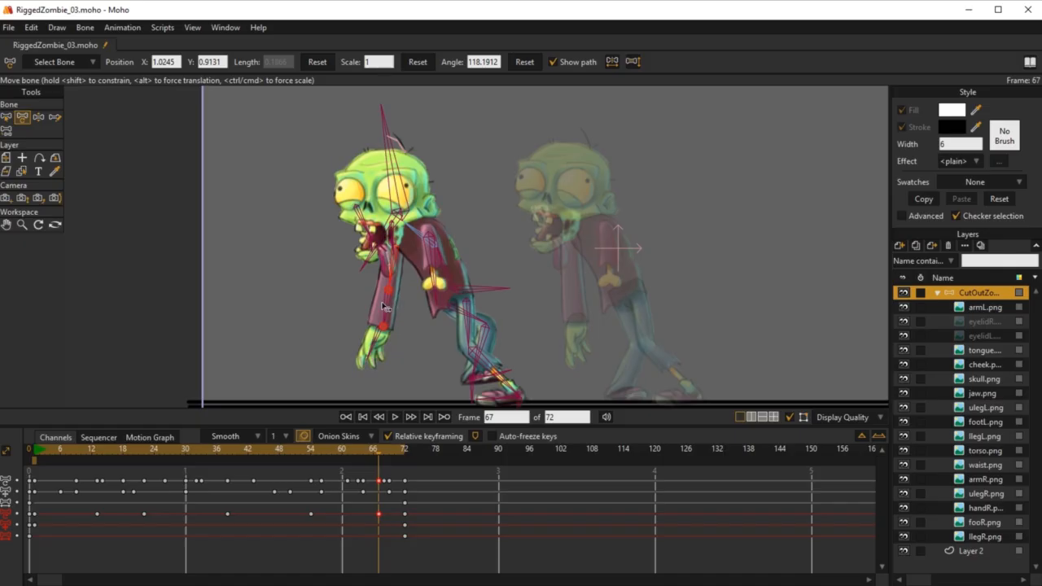
Delete the reaching arm's forearm keyframes at frames 13, 22, 38 and 54
key(b)
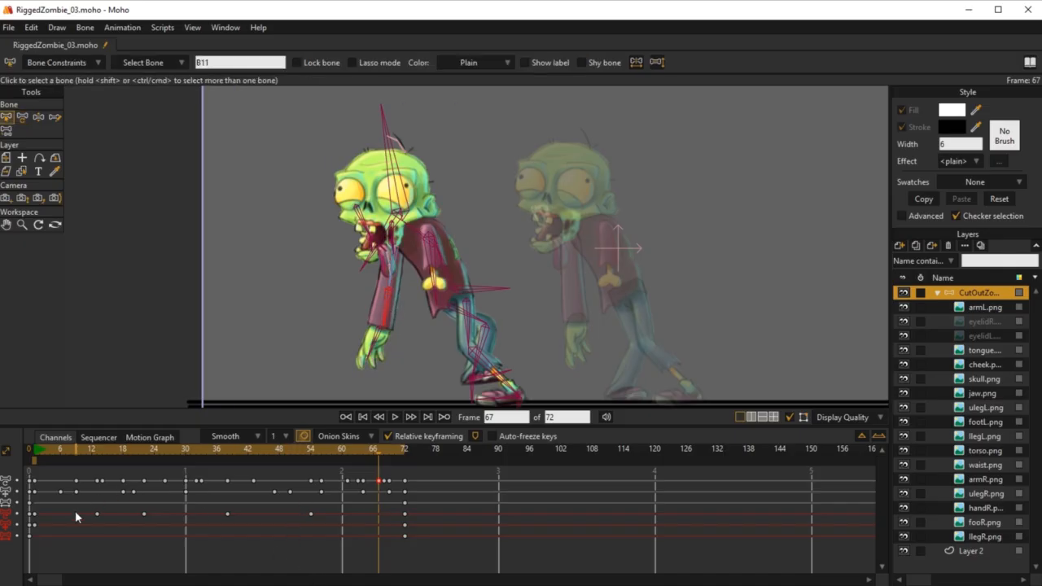
drag(74, 510, 319, 531)
key(Delete)
Rotate the forearm bone to about -18.8 degrees at frame 13 and about 45.8 degrees at frame 21
drag(34, 451, 95, 500)
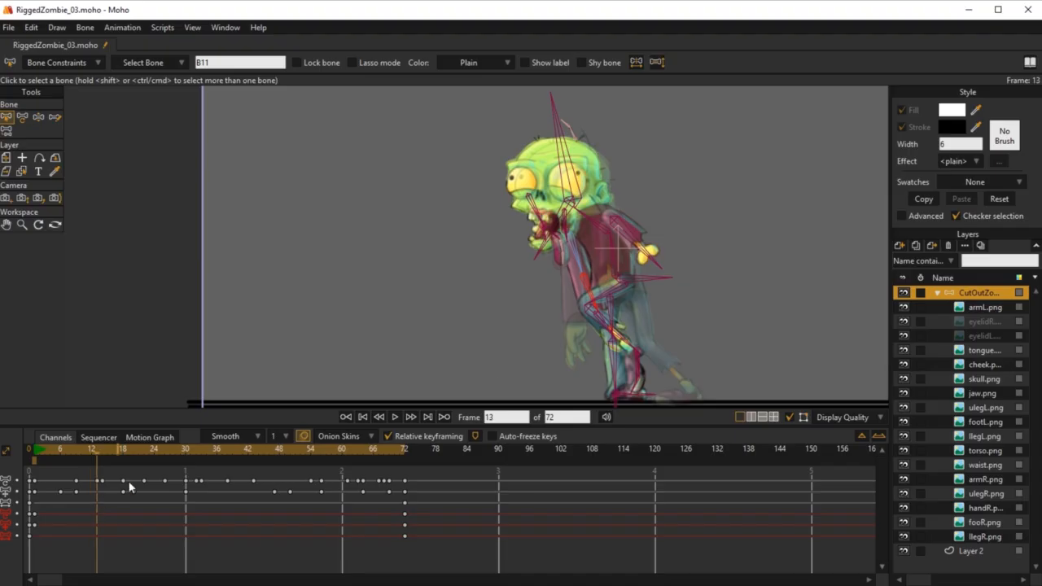
key(t)
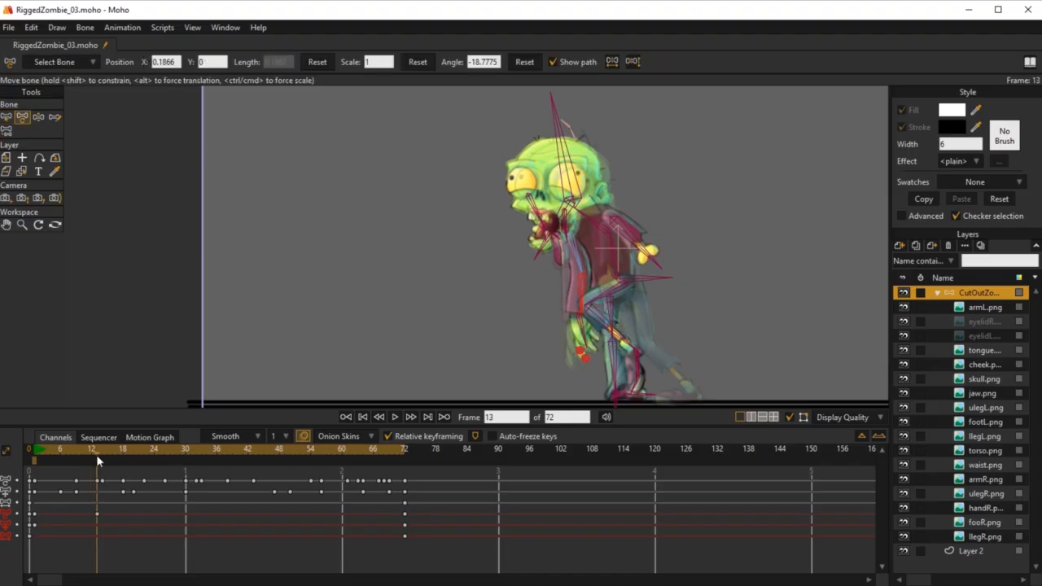
drag(96, 461, 140, 466)
drag(539, 286, 567, 294)
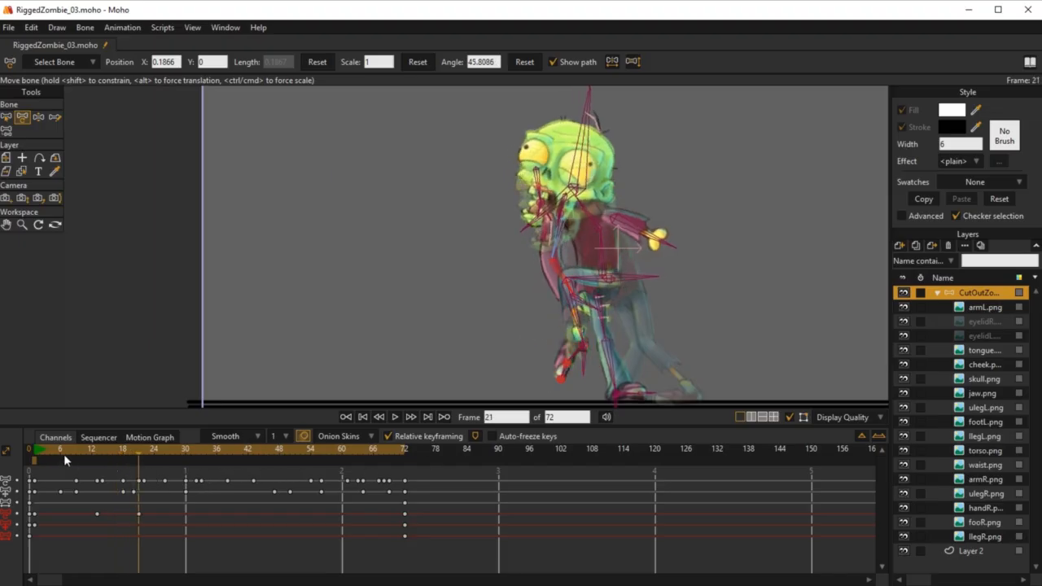
Swing the forearm outward in front of the body at frame 35 and rotate it back toward the body at frame 64
drag(63, 454, 216, 463)
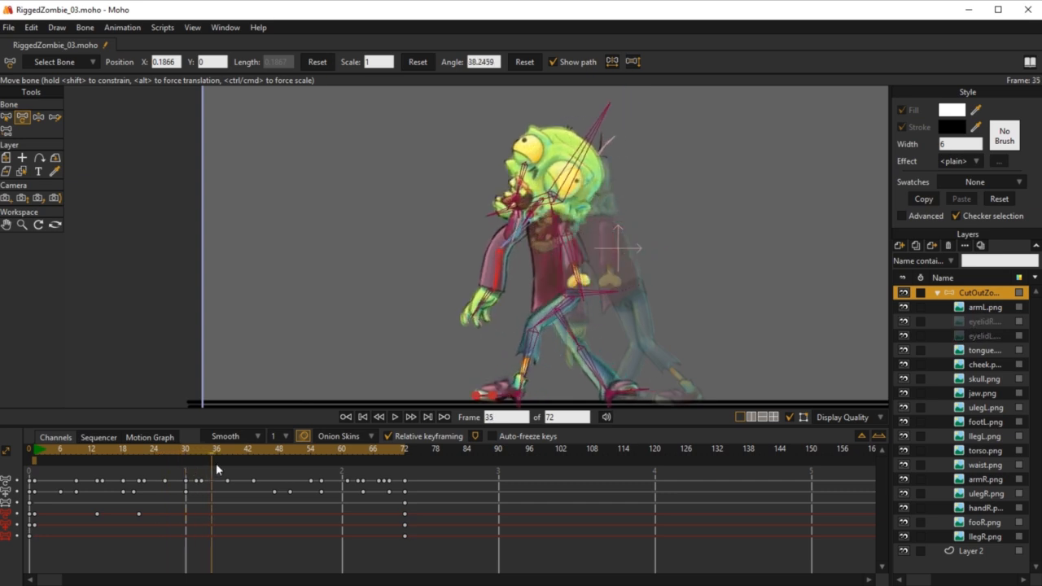
drag(509, 278, 502, 284)
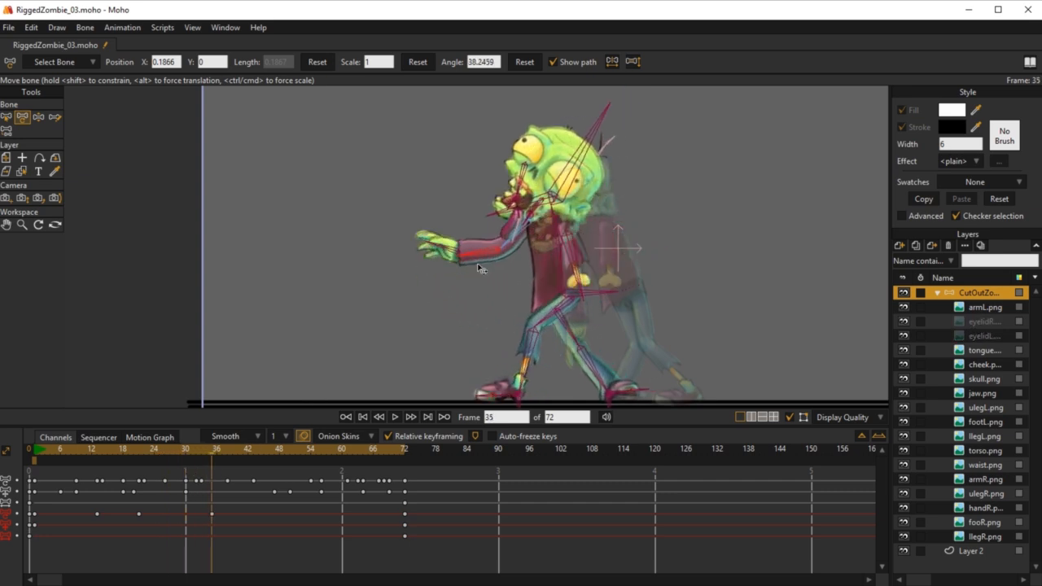
drag(219, 456, 375, 473)
drag(408, 331, 429, 332)
Rotate the forearm to about -3 degrees at frame 69 and play back the animation
drag(369, 456, 388, 462)
click(394, 306)
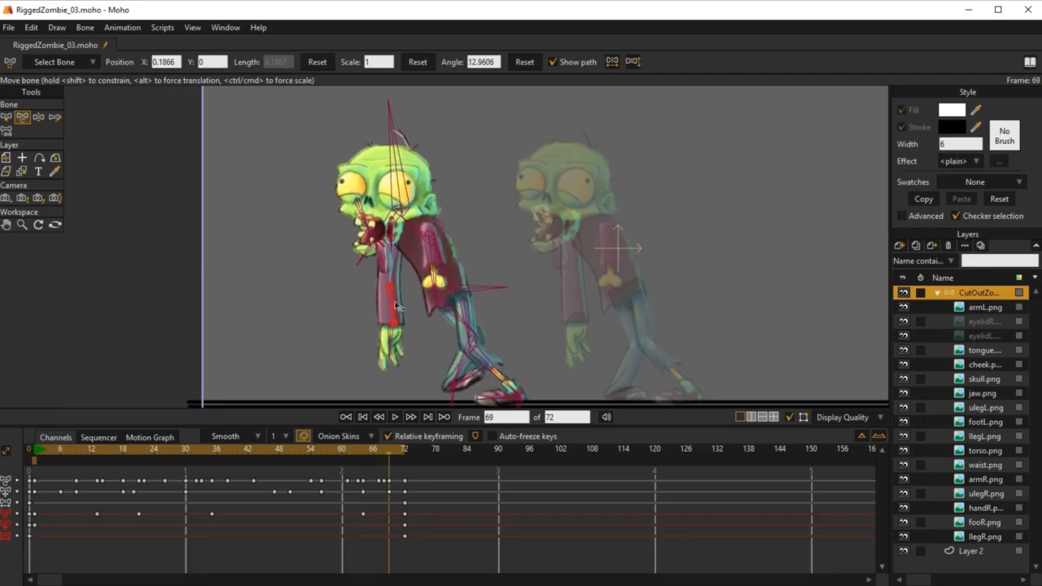
drag(394, 307, 390, 309)
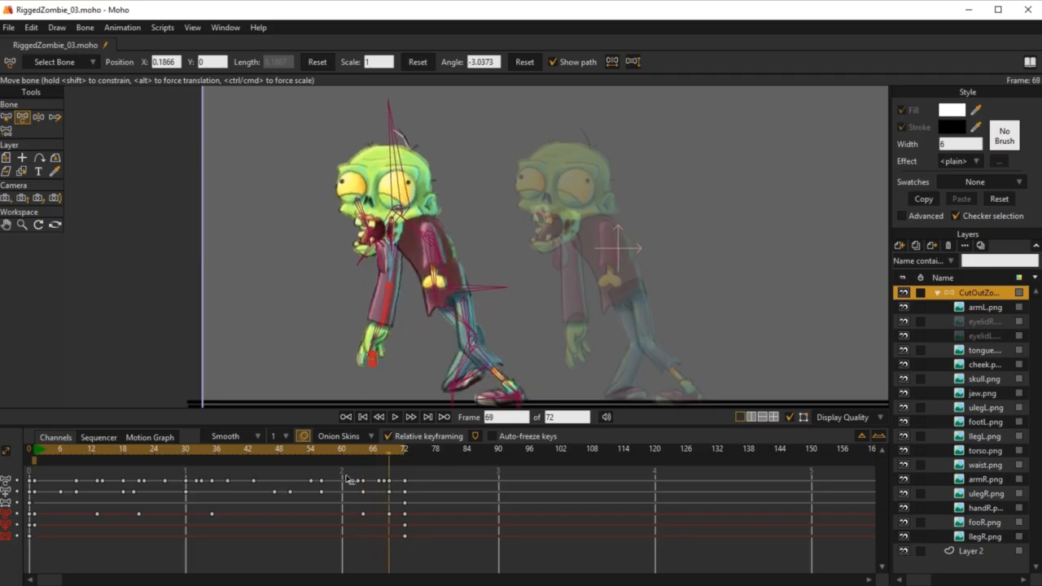
key(space)
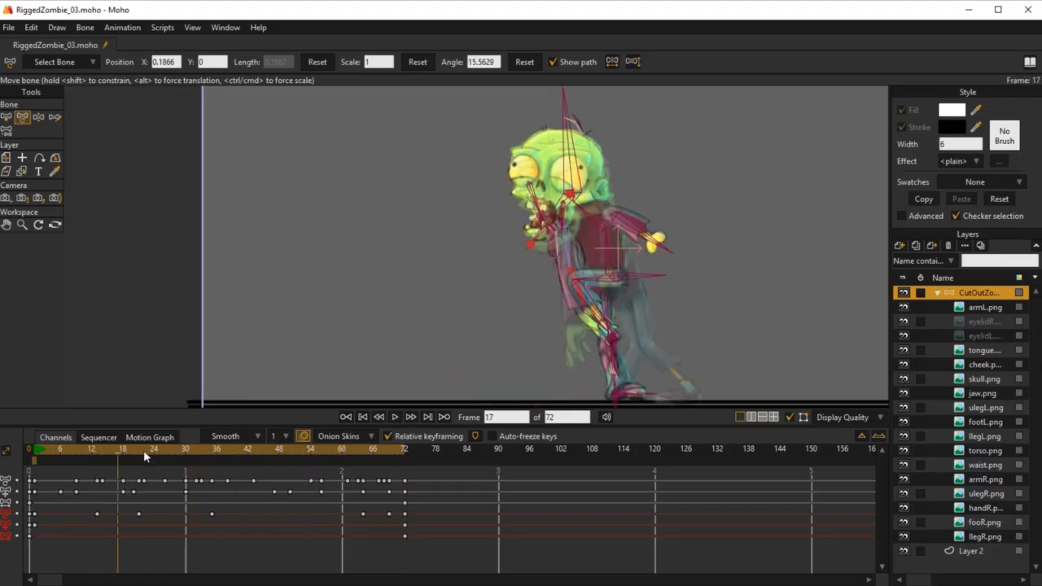
Review the arm motion over the first 24 frames by scrubbing and playing the animation
drag(119, 458, 87, 464)
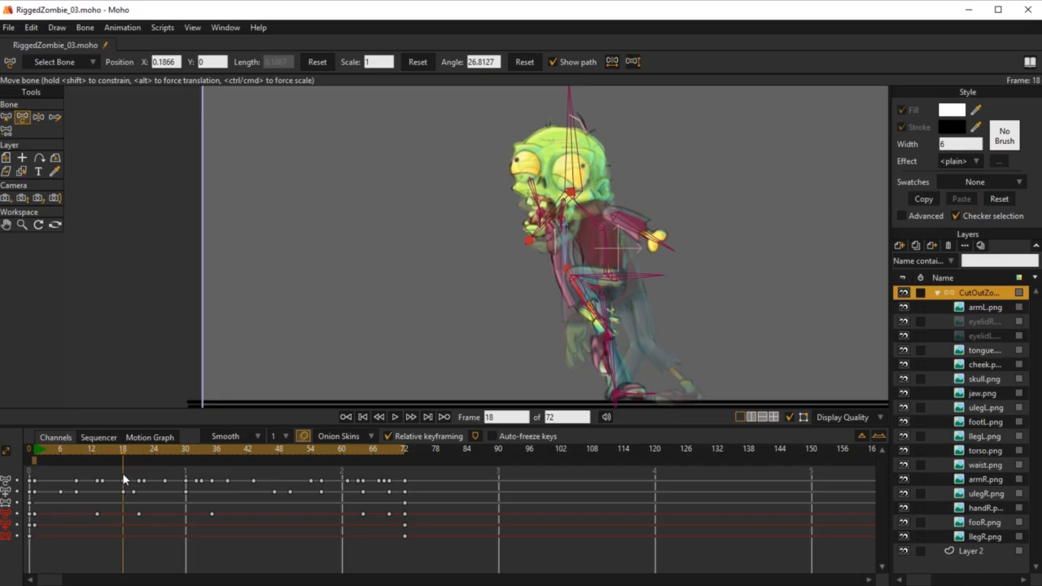
drag(151, 486, 36, 492)
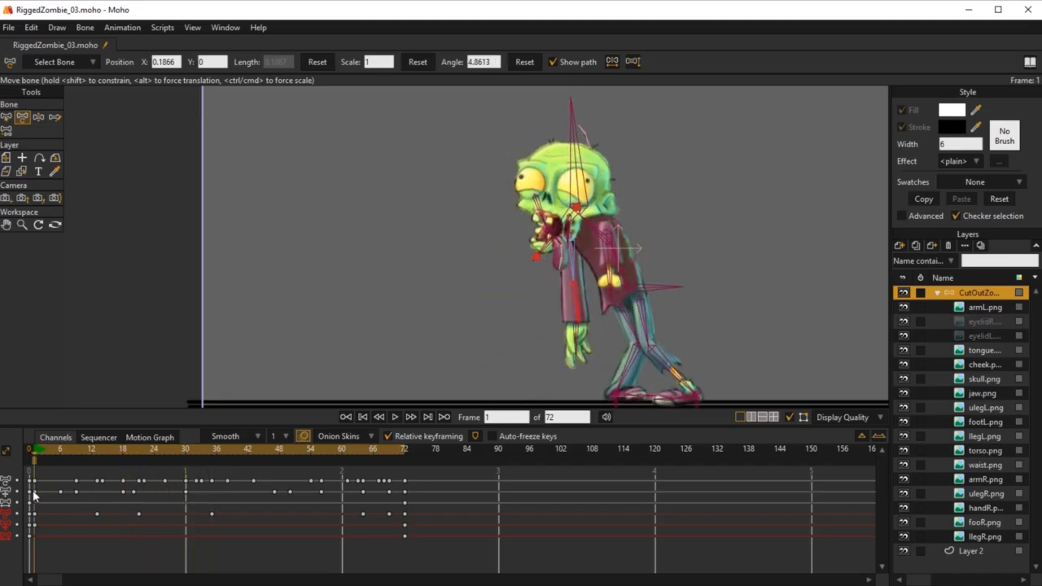
key(space)
key(space)
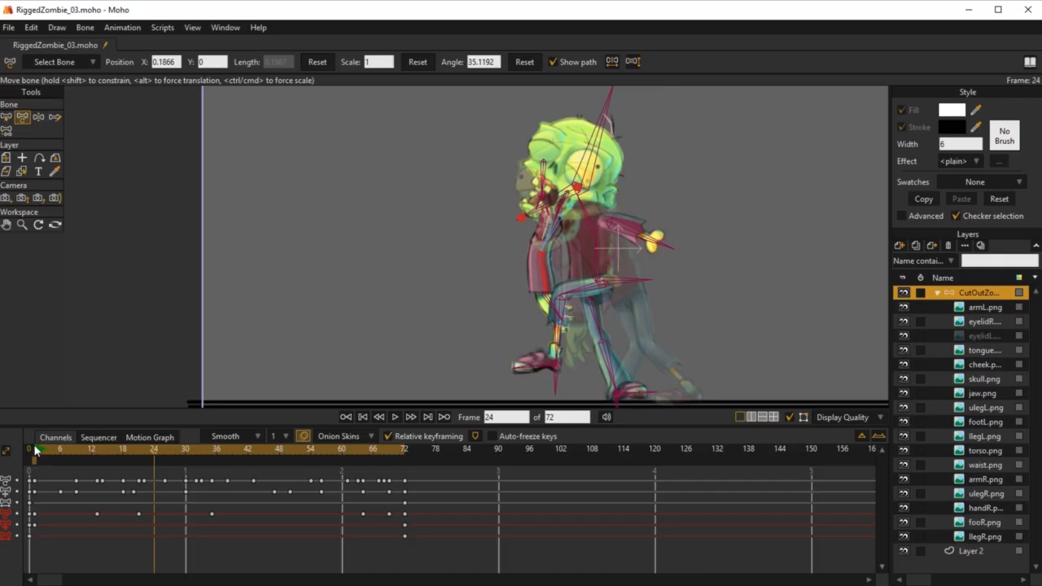
Repose the reaching arm at frames 13 and 22 with the Manipulate Bones tool
drag(36, 450, 98, 494)
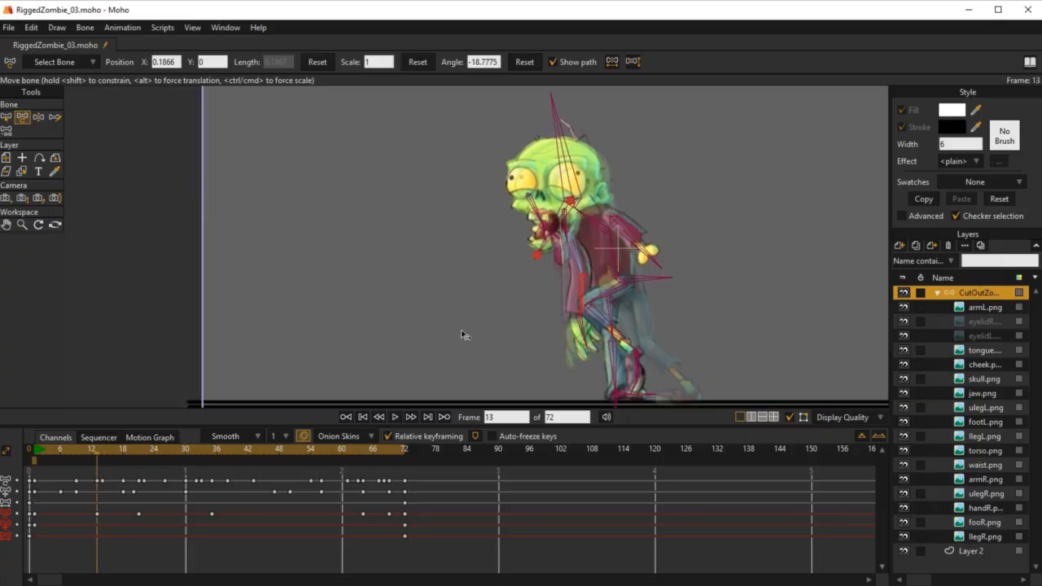
key(z)
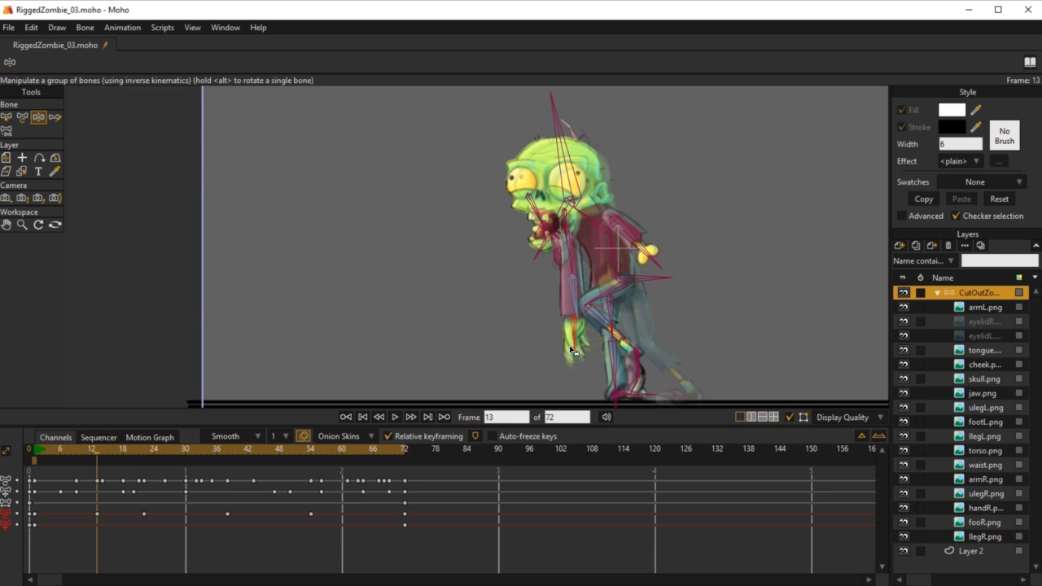
drag(35, 454, 147, 472)
drag(541, 281, 551, 297)
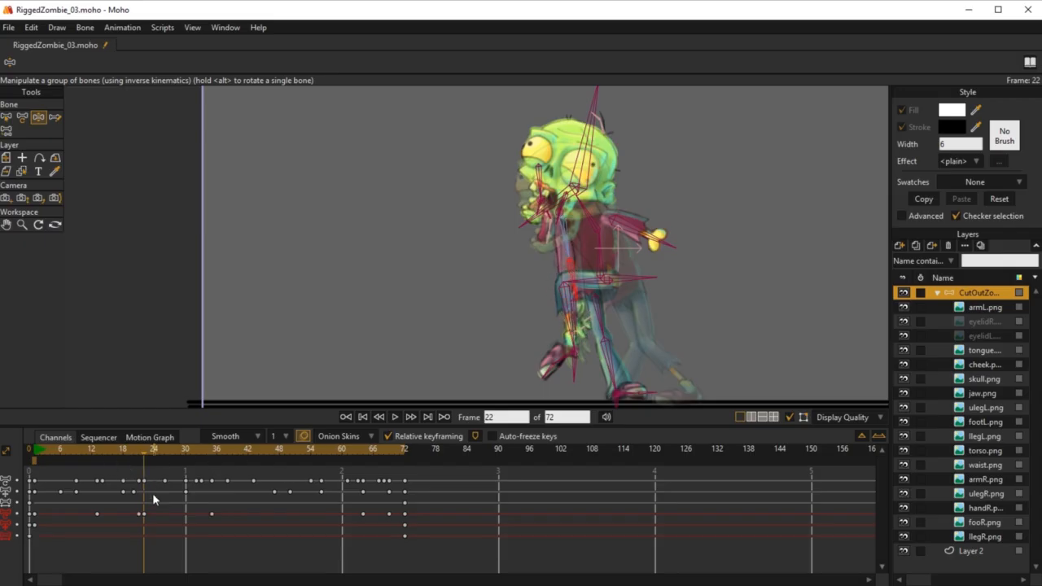
Select the reaching arm's bones and move their frame 22 keyframe to frame 21
scroll(607, 301, up, 2)
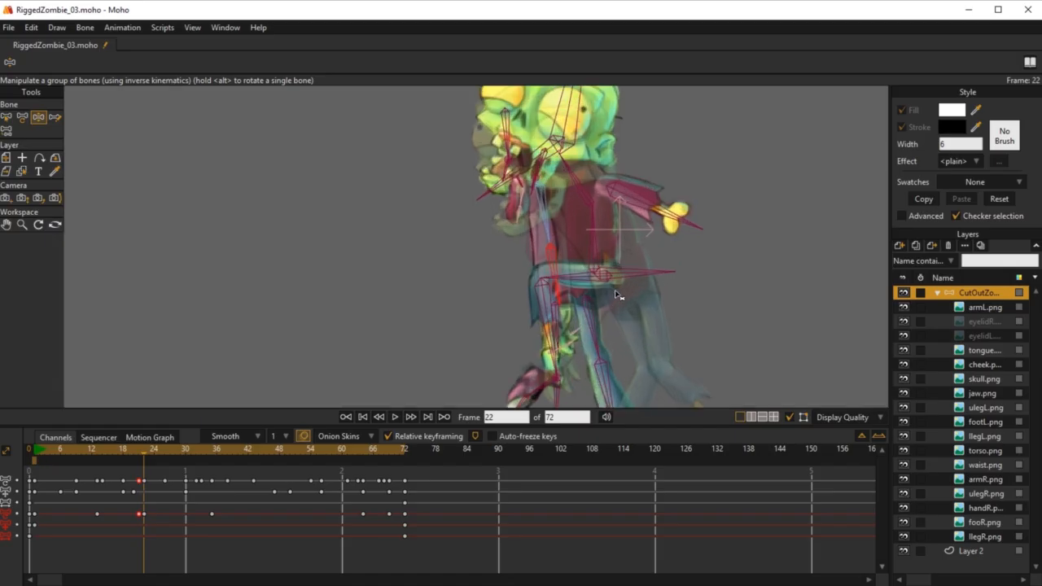
key(b)
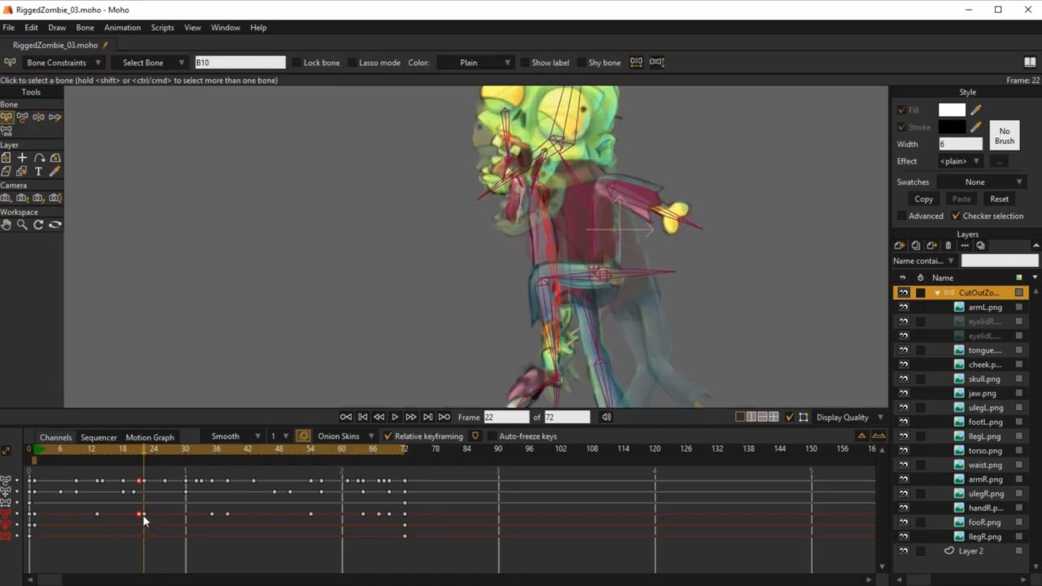
drag(143, 514, 138, 514)
click(139, 452)
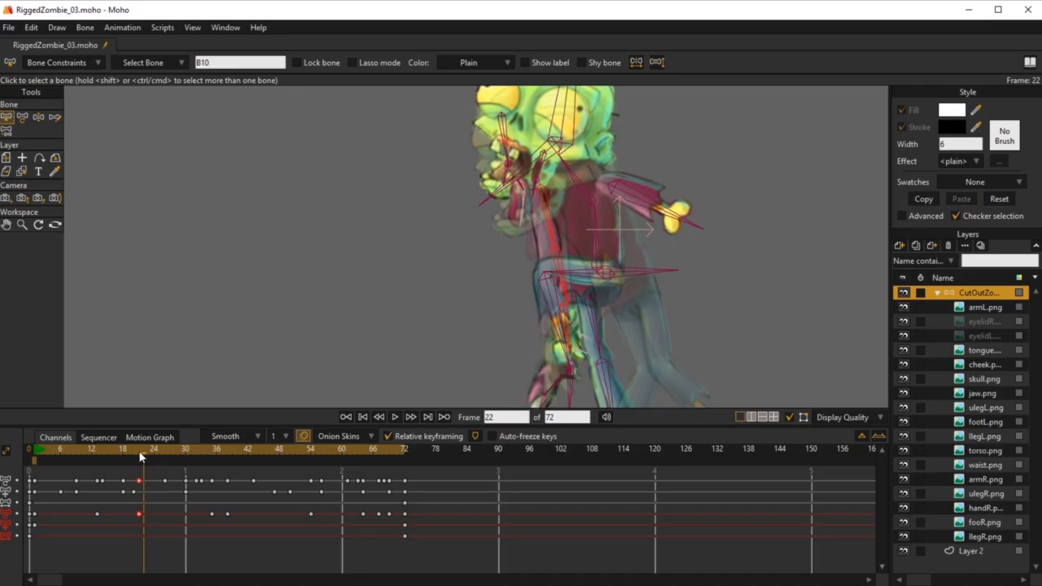
drag(137, 453, 138, 503)
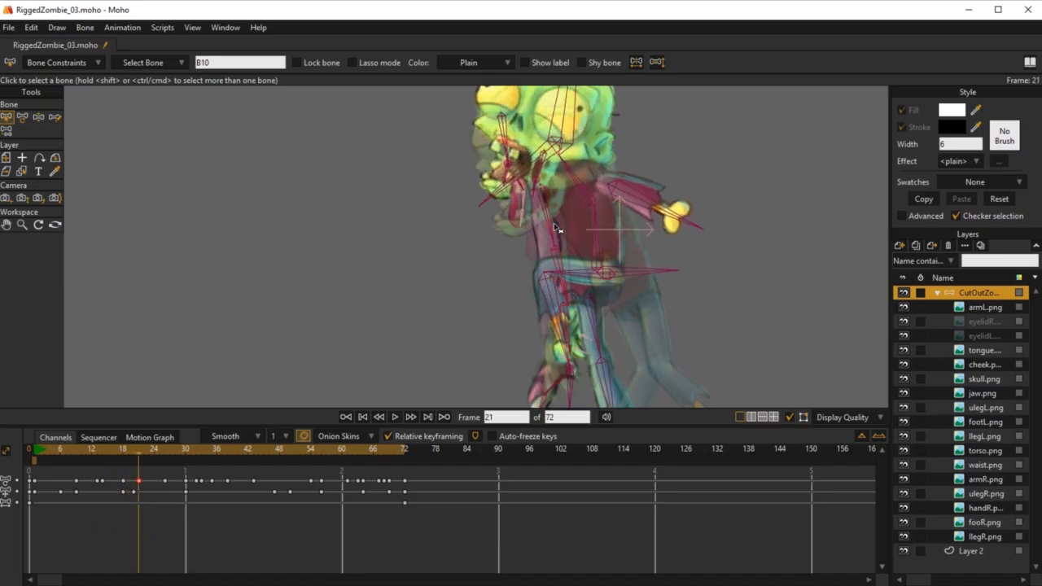
Rotate the upper arm bone to about 153 degrees at frame 21 and about 150 degrees at frame 38
key(t)
drag(558, 228, 550, 232)
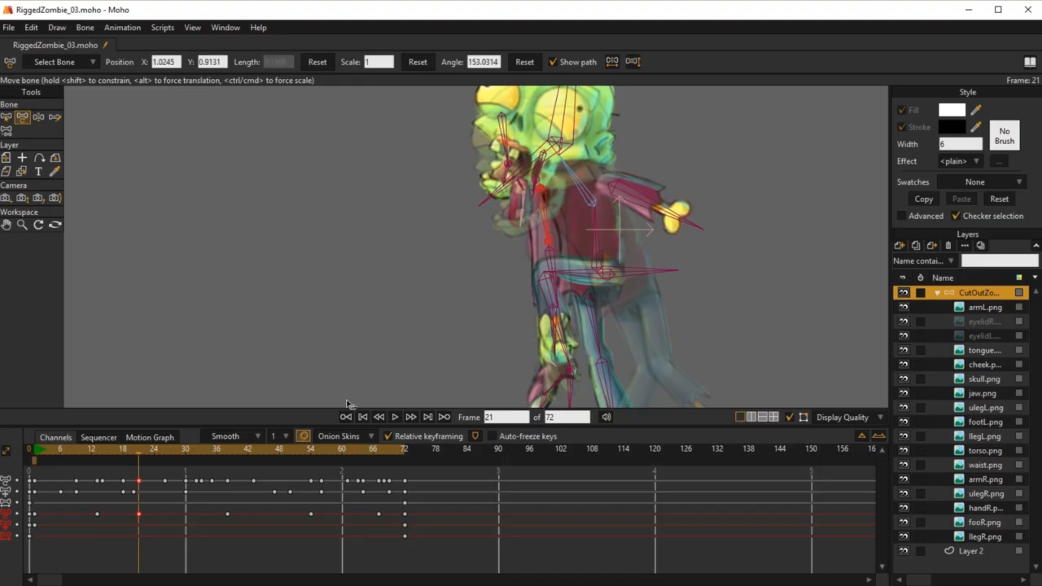
drag(138, 462, 227, 478)
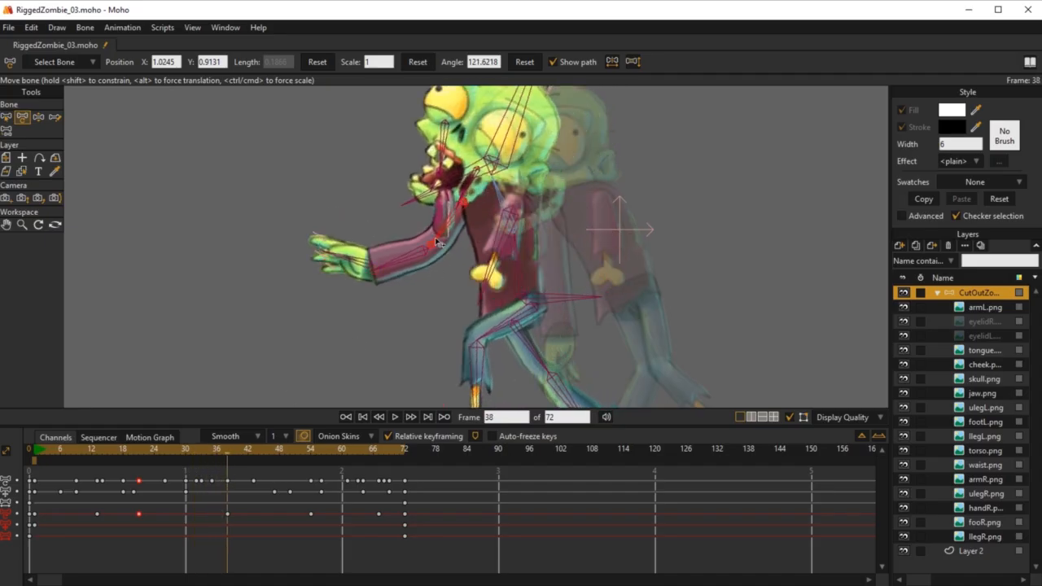
drag(442, 241, 461, 249)
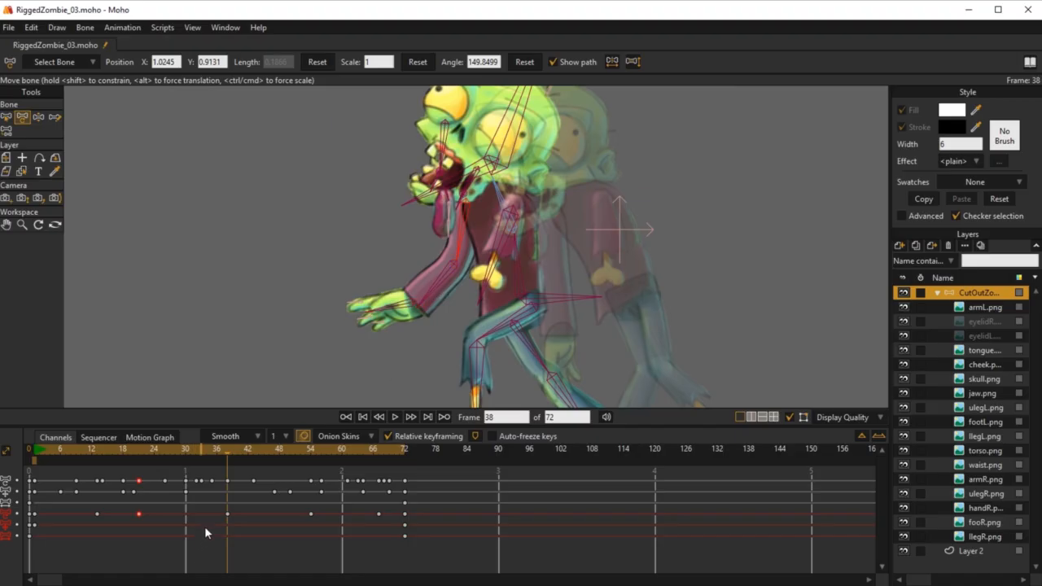
Play back the 72-frame walk cycle to check how the reaching arm swings
key(space)
scroll(361, 298, down, 3)
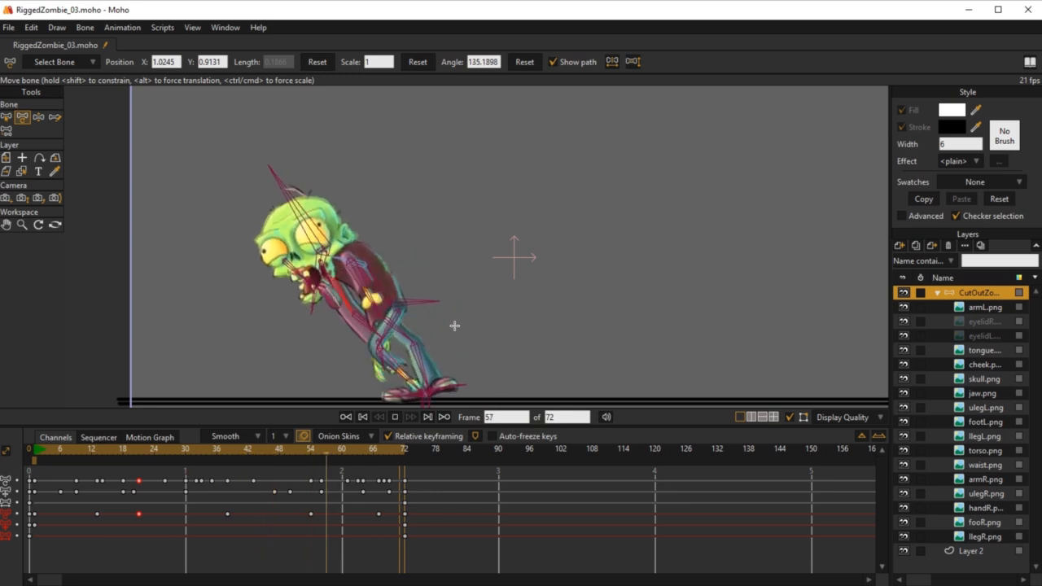
click(377, 454)
drag(314, 277, 320, 279)
click(395, 416)
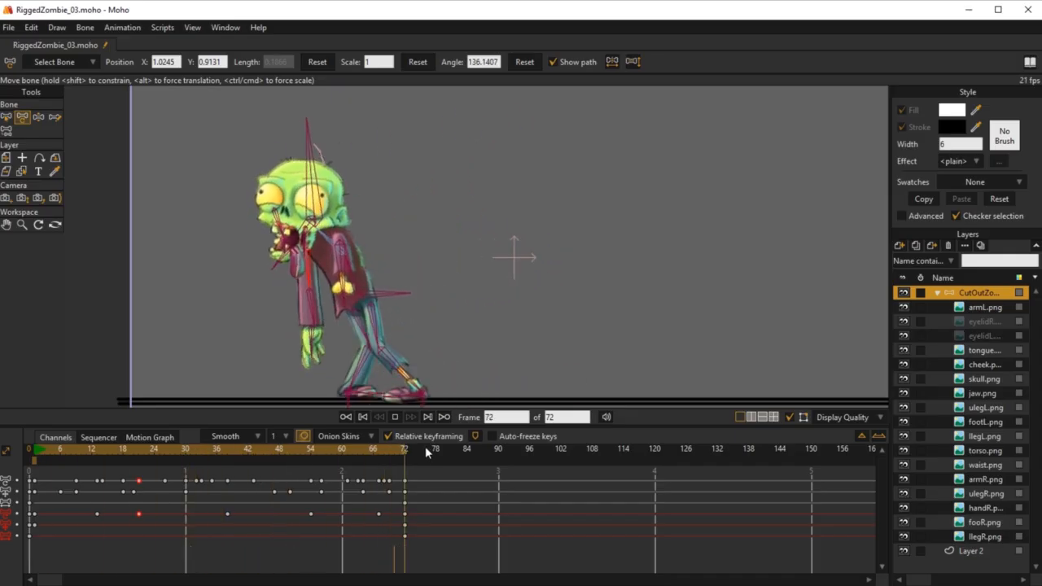
key(space)
Select the reaching arm's forearm bone and rotate it to about 26 degrees at frame 28
key(z)
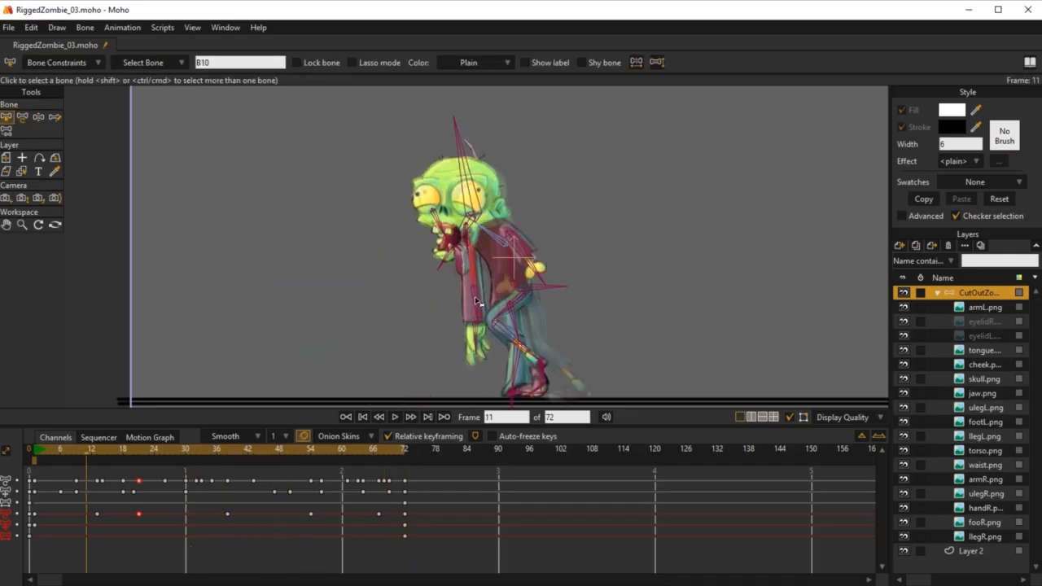
key(t)
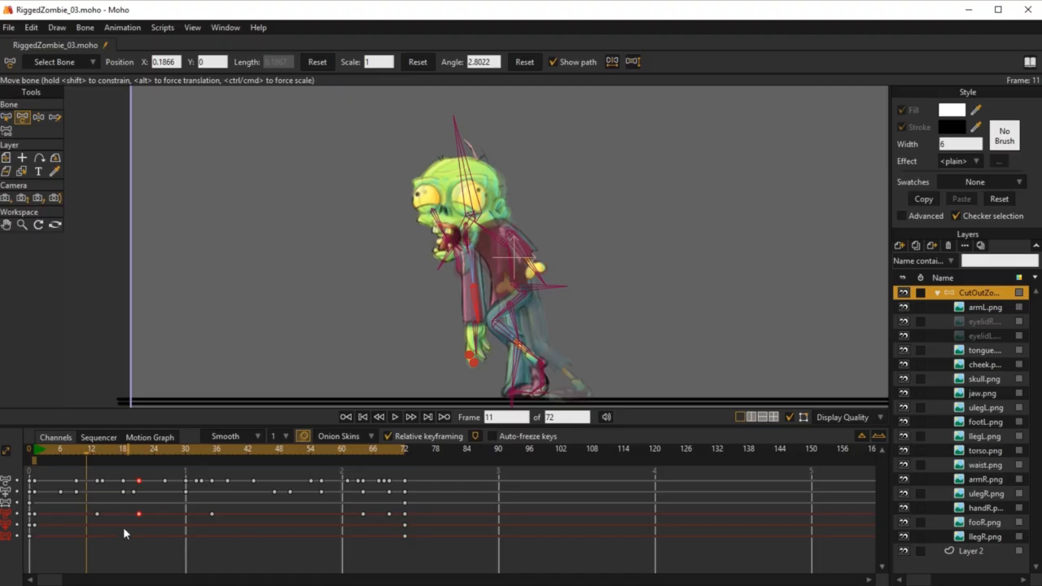
click(48, 448)
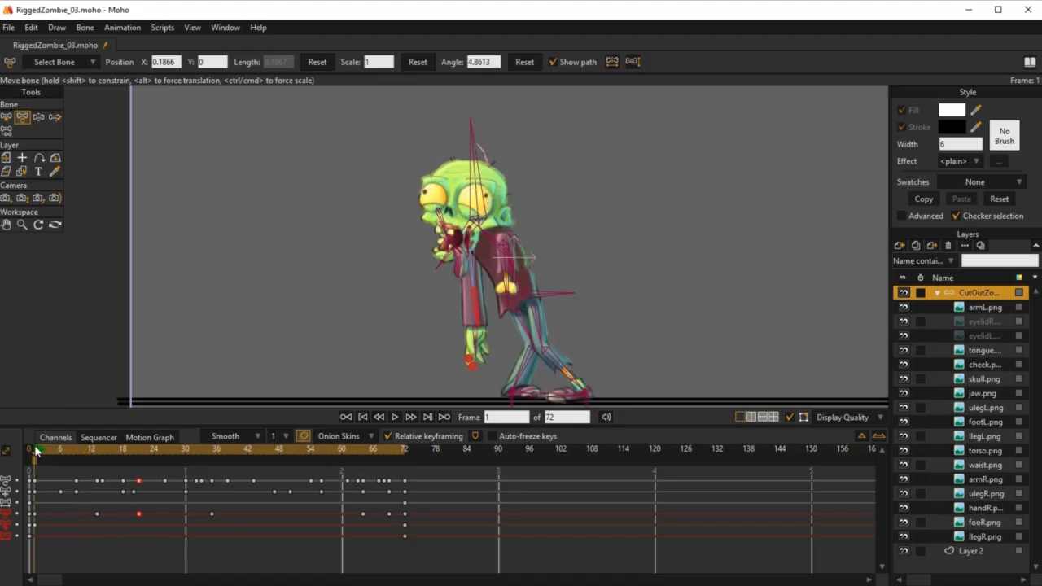
drag(48, 449, 175, 464)
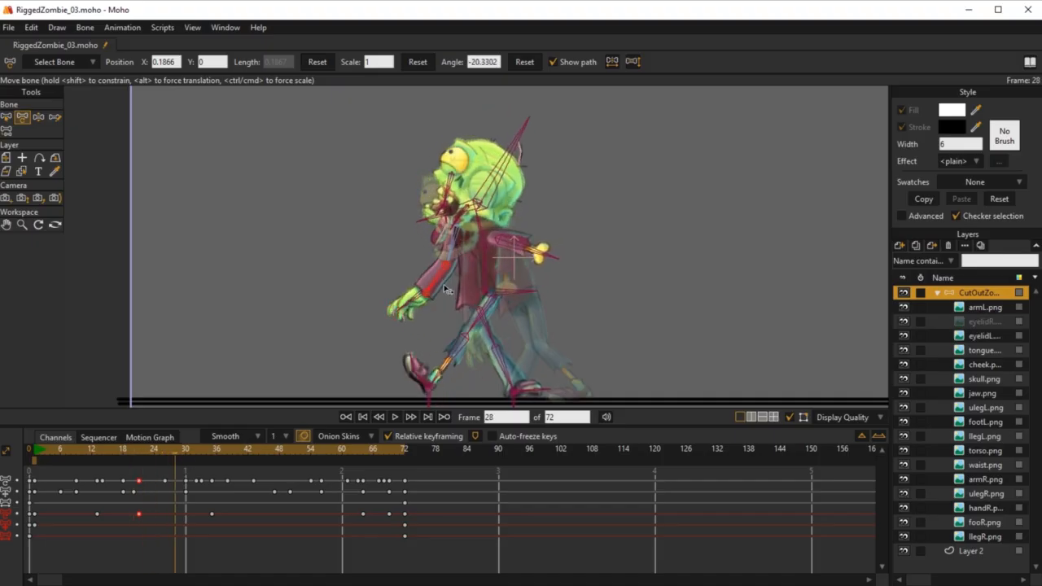
drag(445, 289, 461, 295)
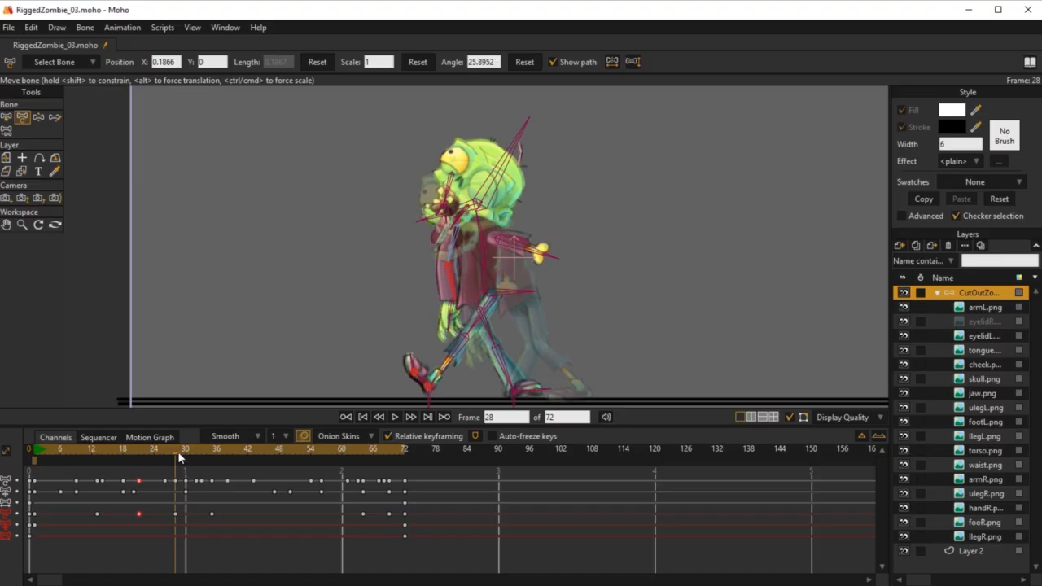
Move the forearm bone's keyframe from frame 35 to frame 40 and play back the cycle
drag(177, 451, 235, 451)
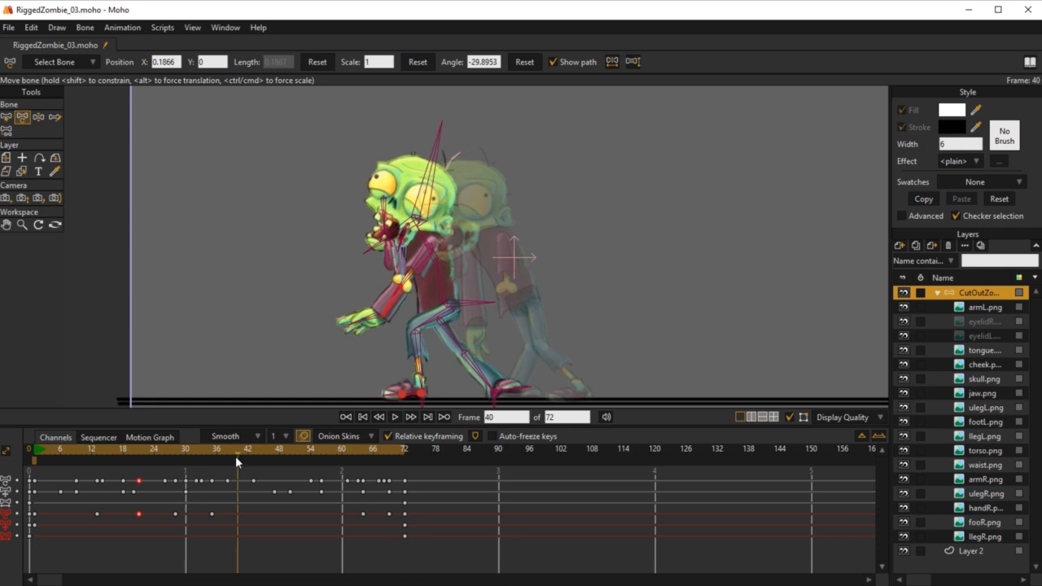
drag(224, 518, 241, 522)
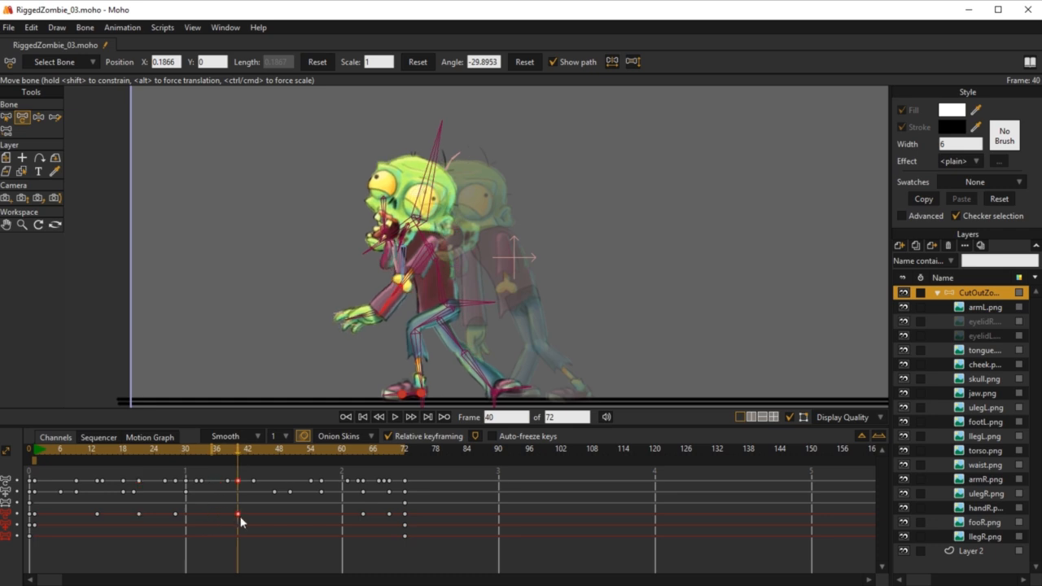
key(space)
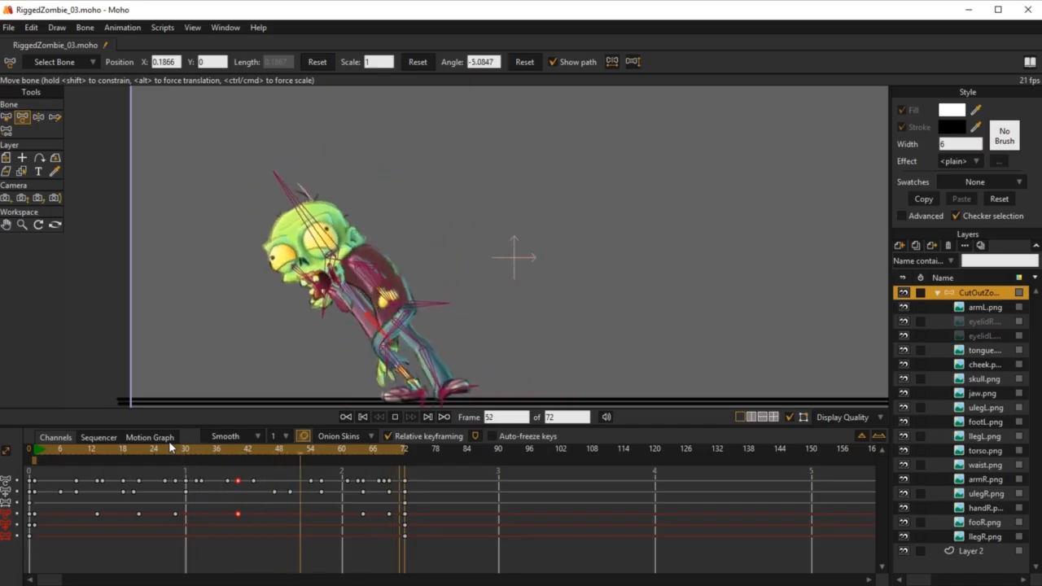
key(space)
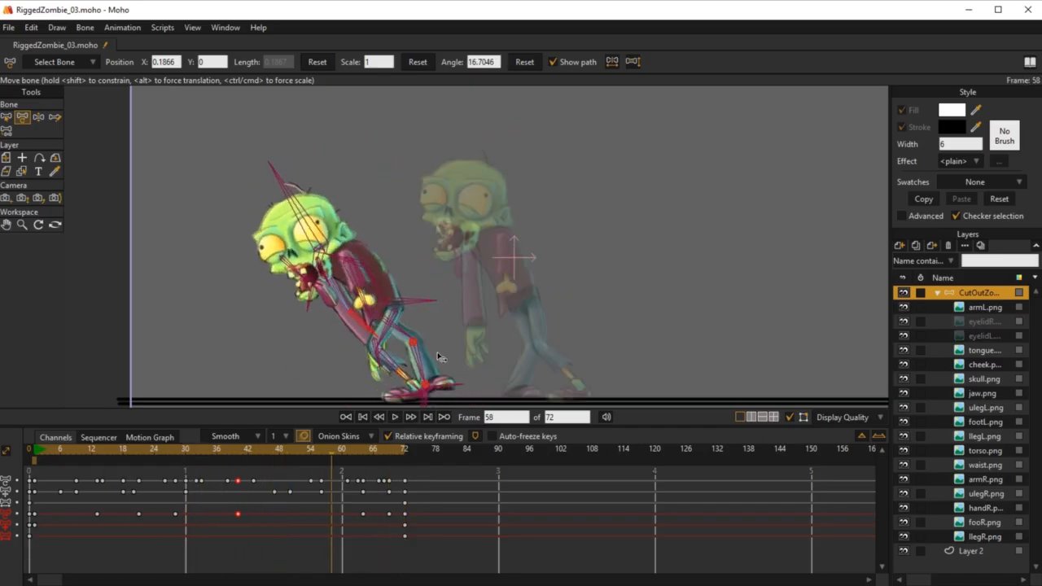
Select the HandBone_R bone and delete its intermediate keyframes between frames 13 and 54
key(b)
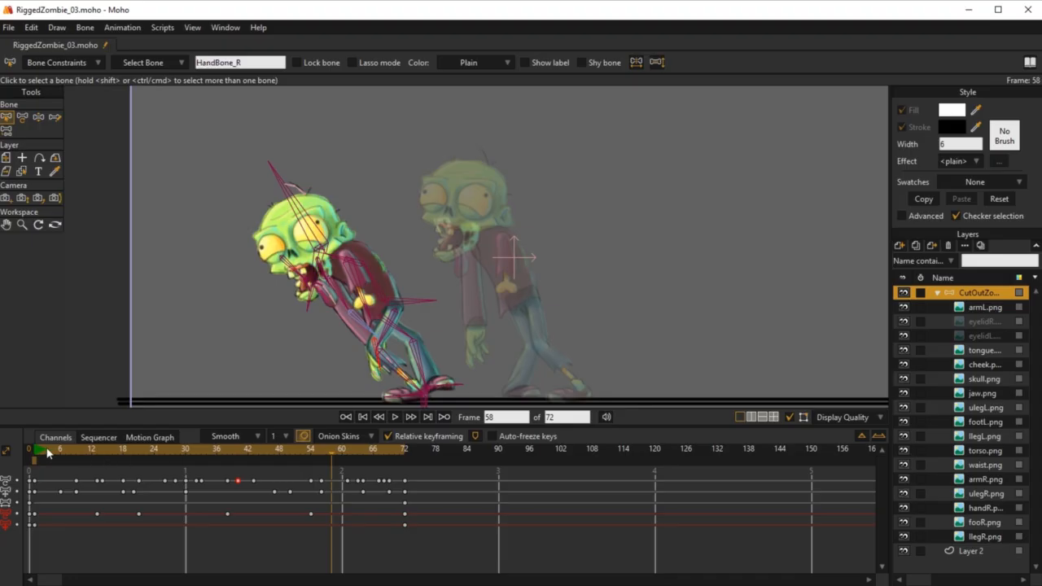
click(36, 454)
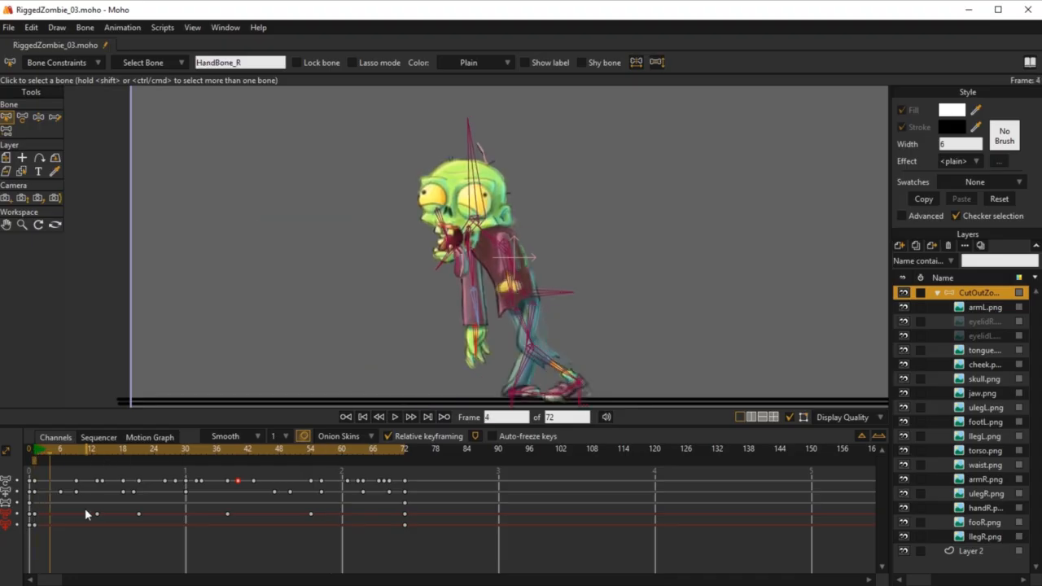
drag(84, 510, 323, 515)
key(Delete)
Rotate the hand bone to about 352 degrees at frame 20 and about 373 degrees at frame 27
drag(33, 457, 136, 505)
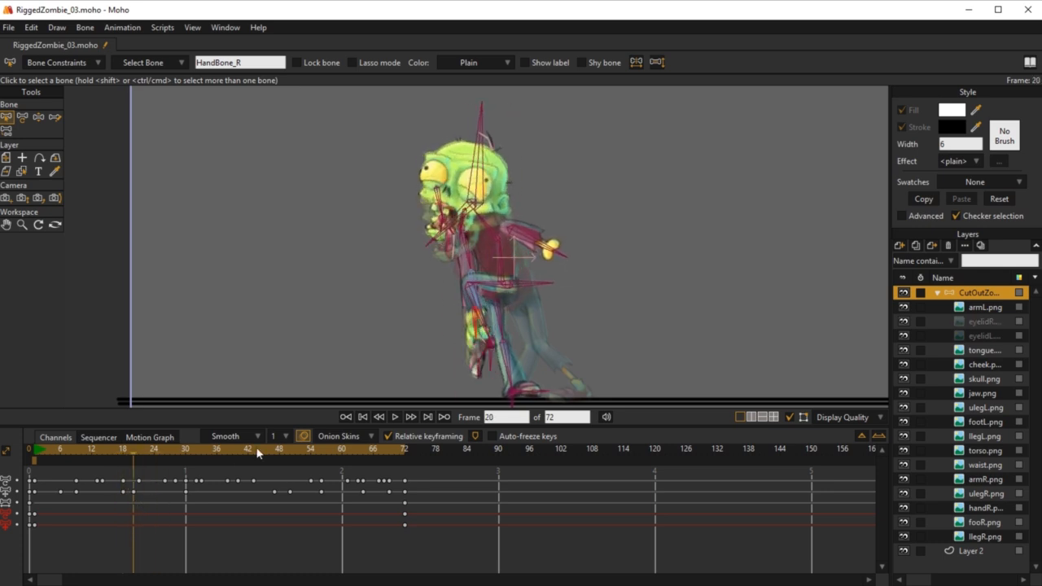
scroll(486, 276, up, 5)
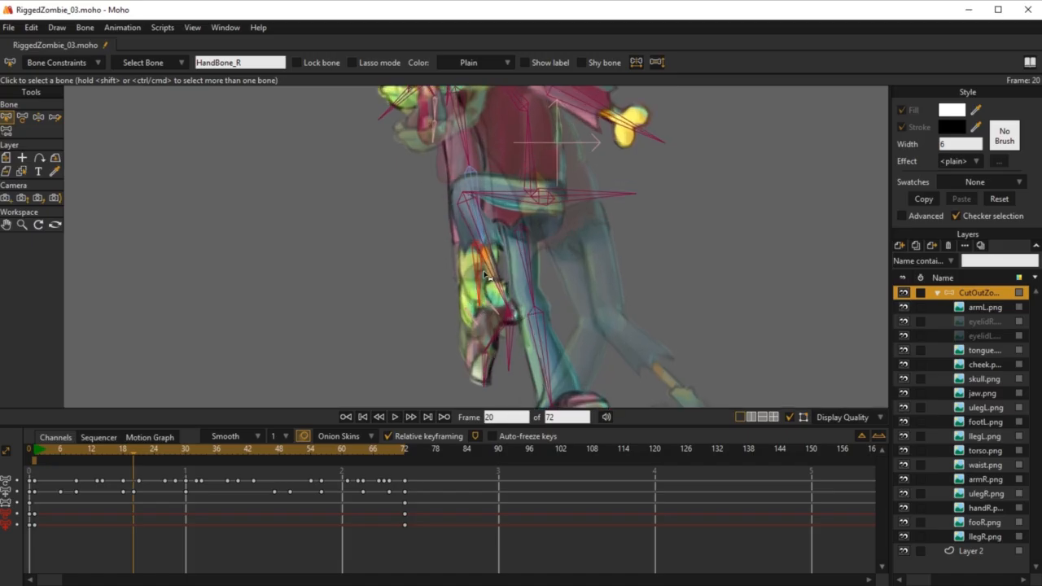
key(t)
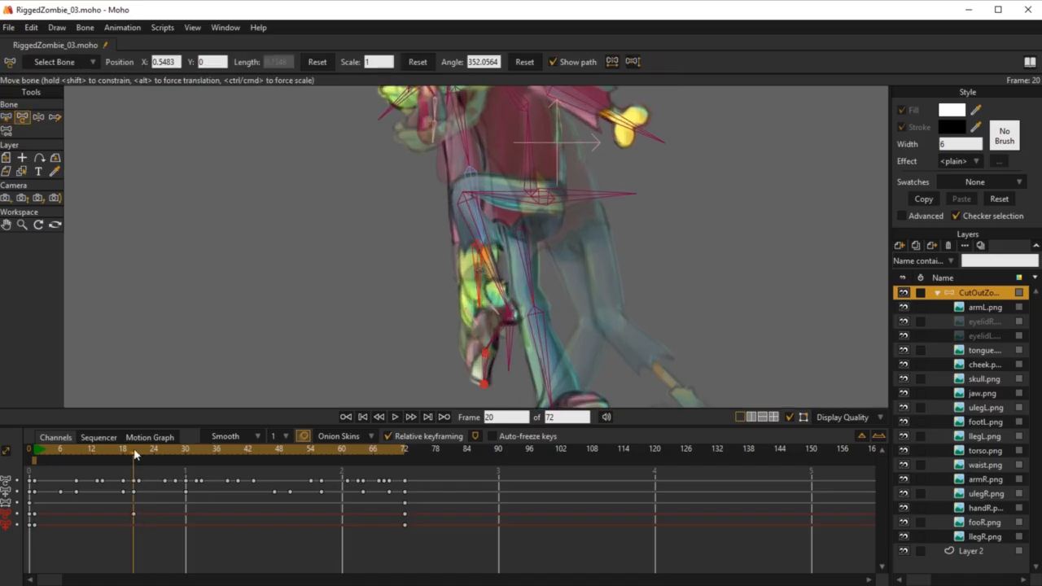
drag(136, 452, 182, 466)
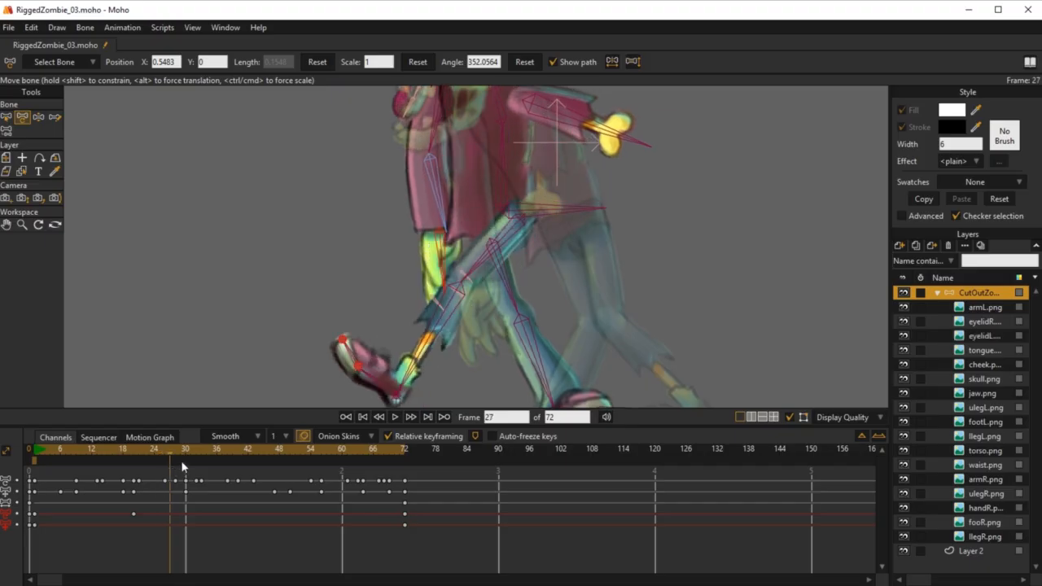
drag(452, 263, 460, 269)
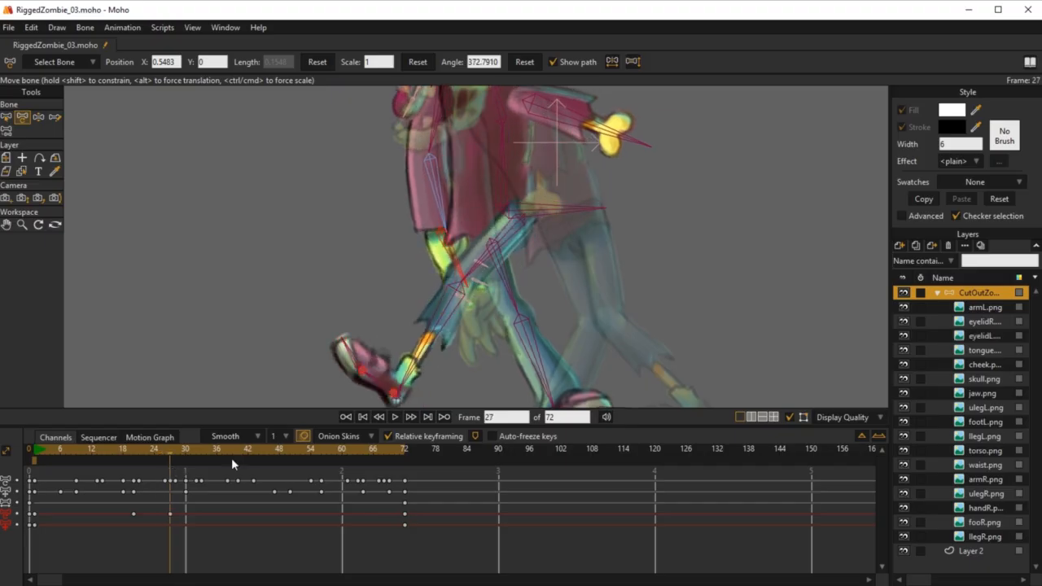
Rotate the hand bone to about 322 degrees at frame 43 and about 386 degrees at frame 60
drag(170, 452, 263, 441)
drag(273, 330, 216, 324)
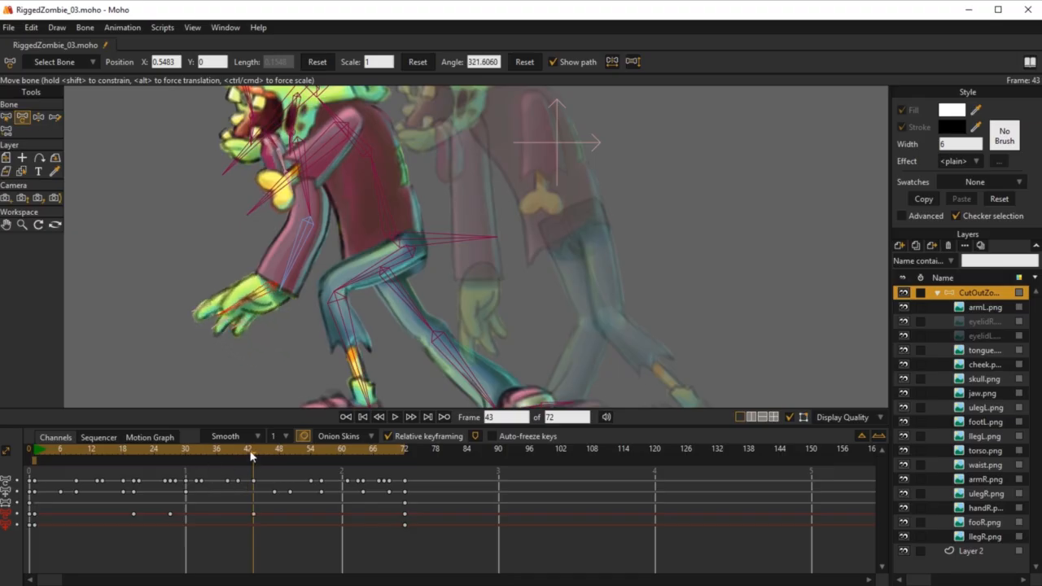
drag(251, 457, 342, 526)
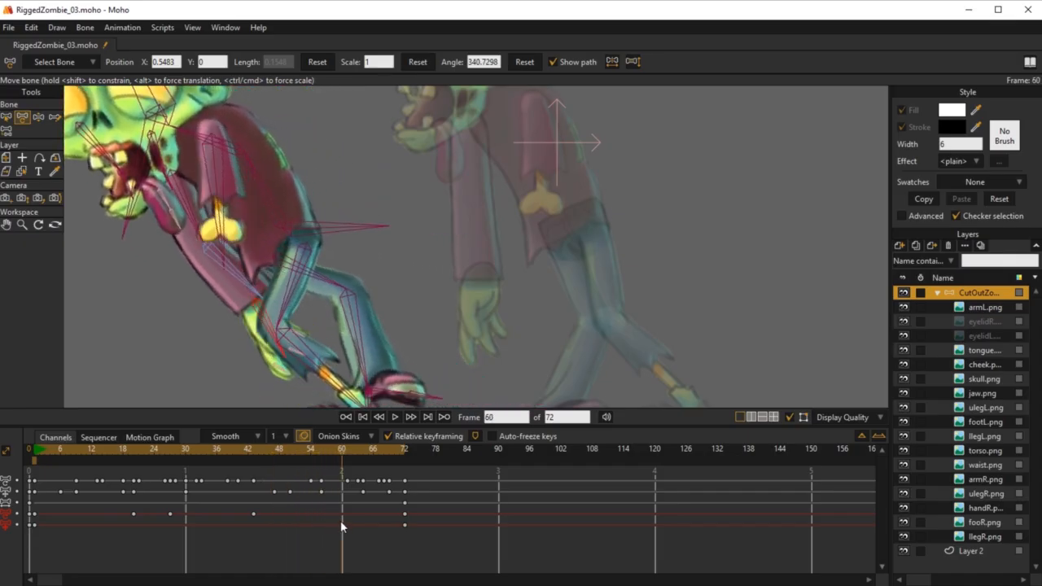
drag(277, 331, 299, 322)
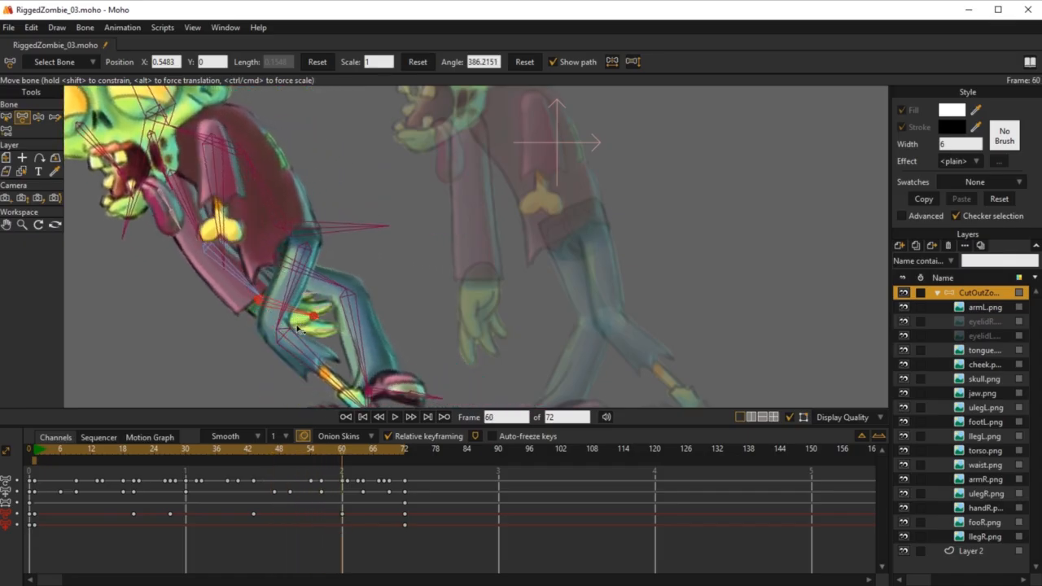
Rotate the hand bone to about 336 degrees at frame 70 and play back the cycle
drag(342, 458, 396, 489)
drag(138, 326, 124, 324)
scroll(300, 319, down, 4)
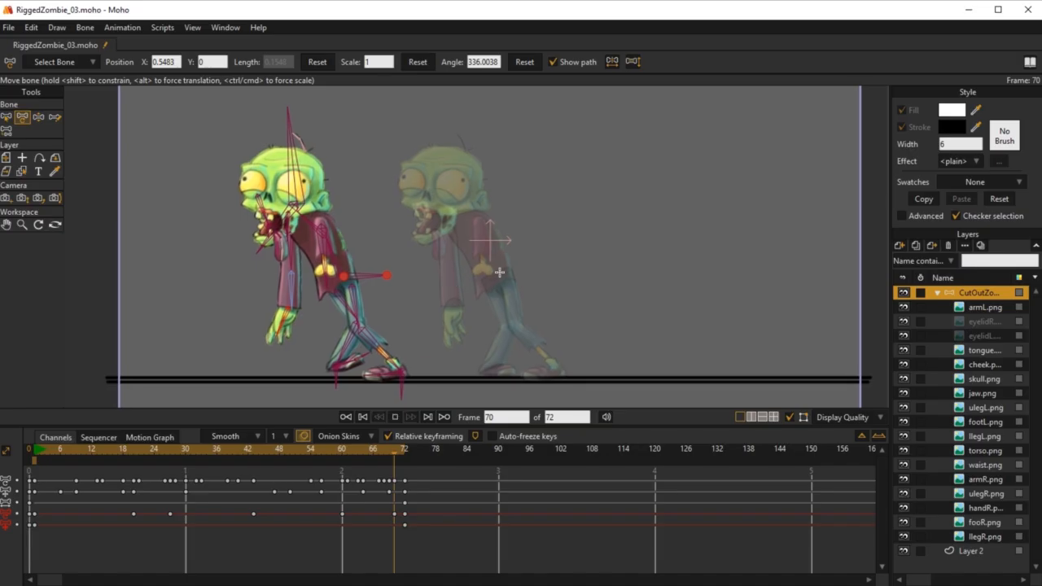
key(space)
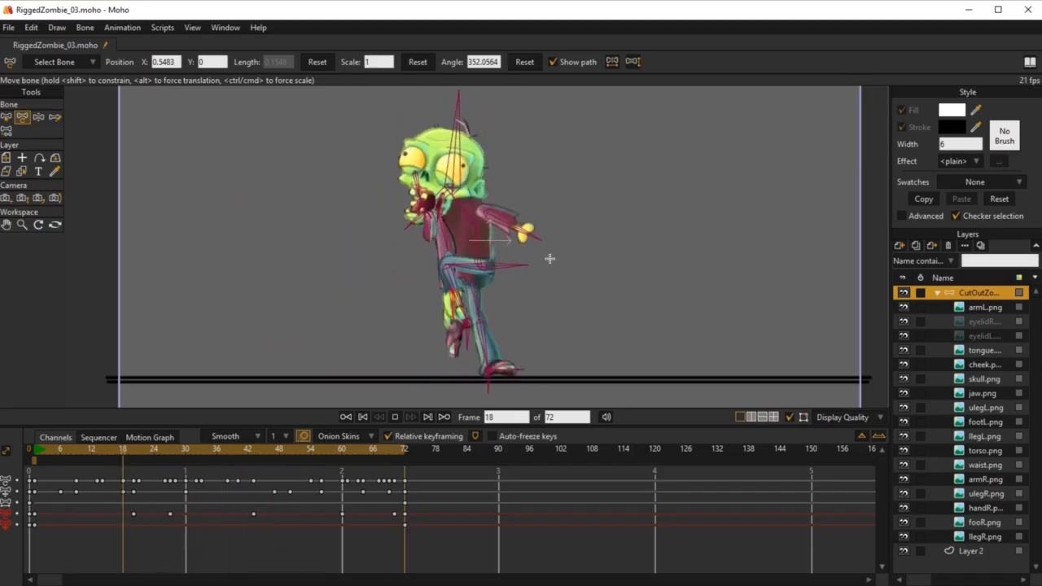
key(space)
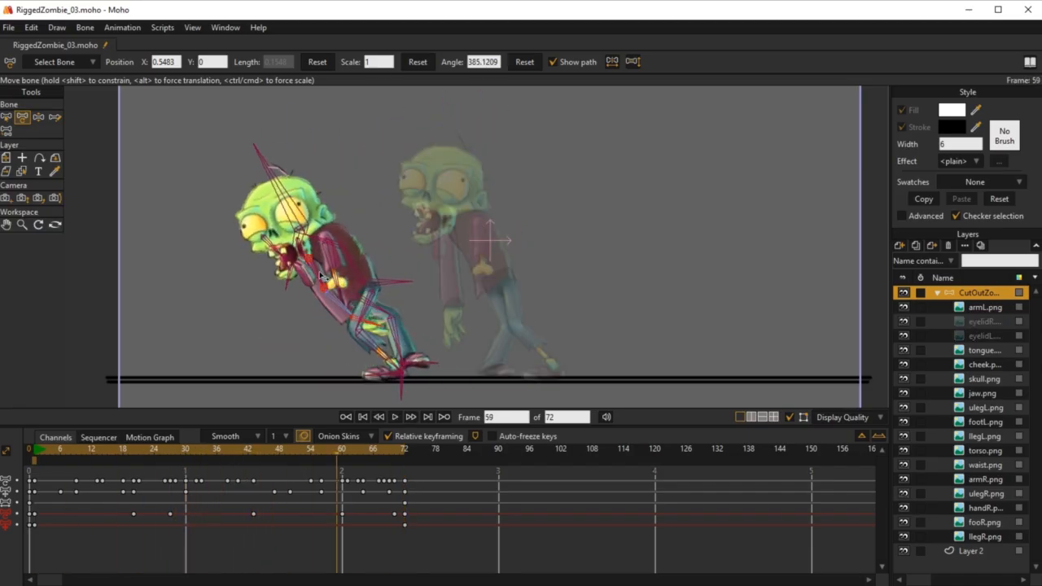
Select the upper arm bone and shift its position at frame 20 to about X 1.007, Y 0.896
key(z)
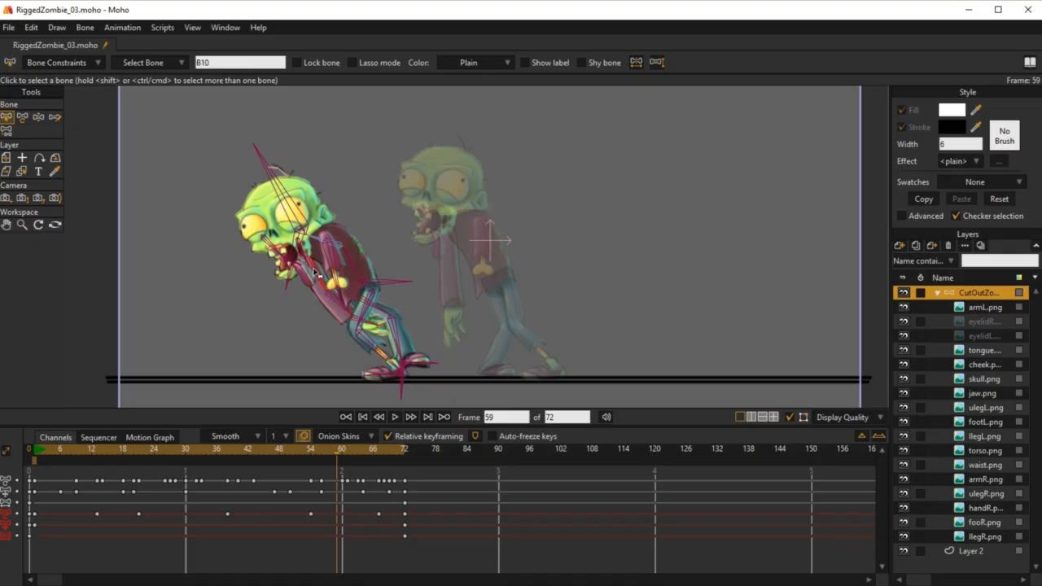
key(t)
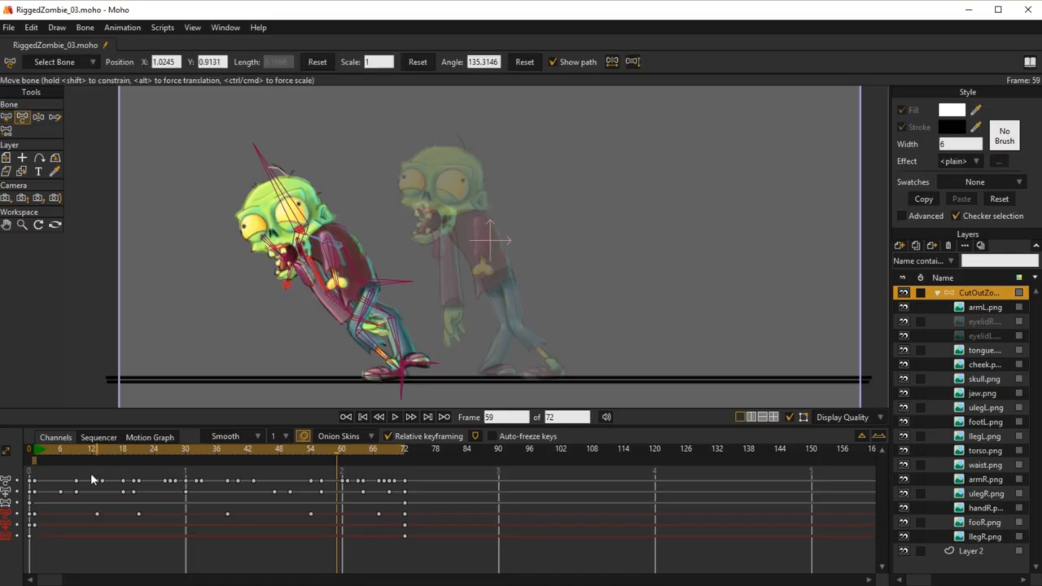
drag(36, 449, 132, 474)
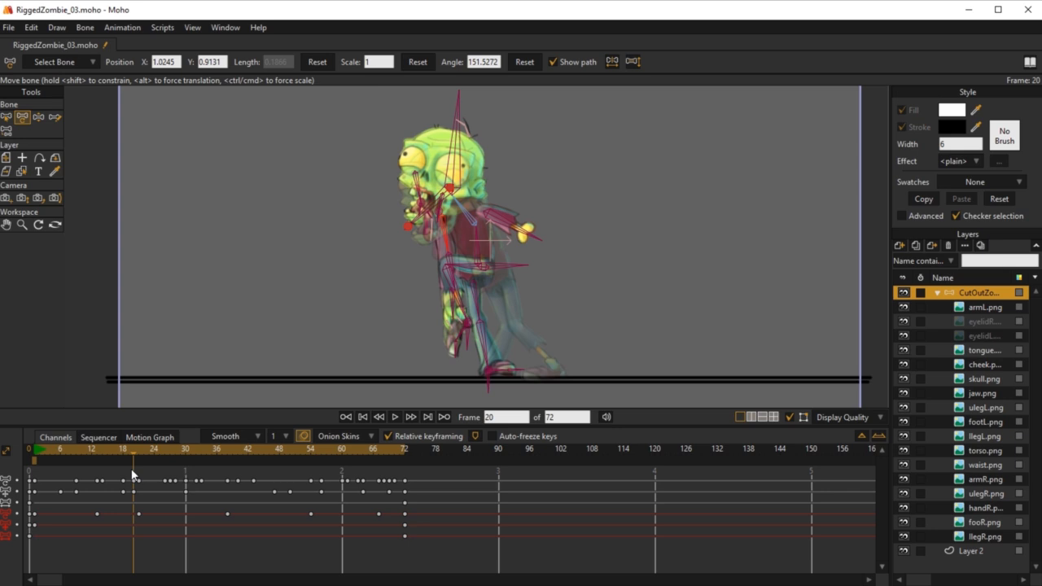
scroll(380, 176, up, 5)
mouse_move(547, 289)
mouse_down()
mouse_move(556, 306)
mouse_move(564, 300)
mouse_up()
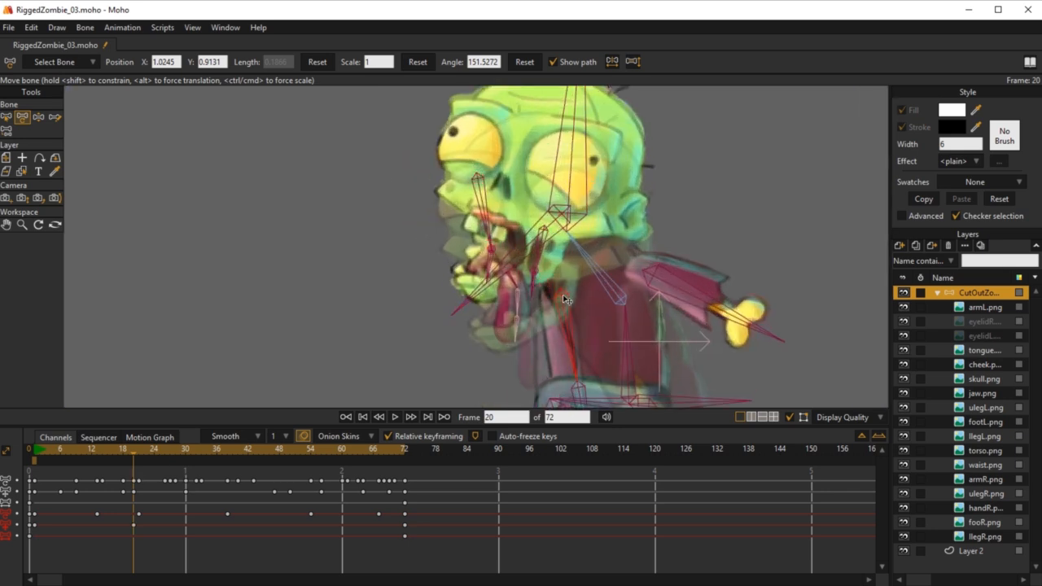
scroll(476, 249, down, 4)
drag(556, 245, 533, 135)
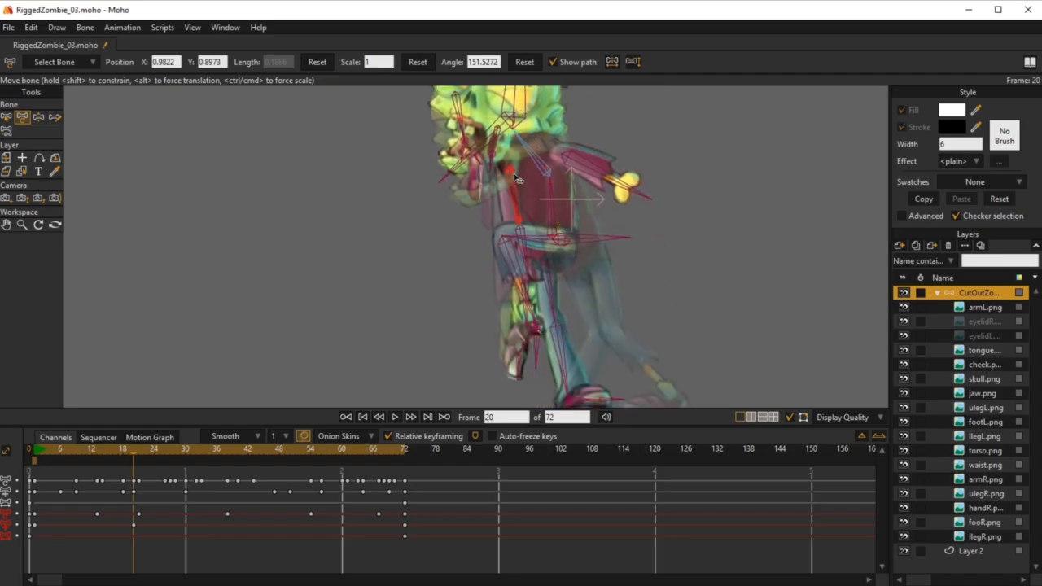
drag(510, 173, 514, 198)
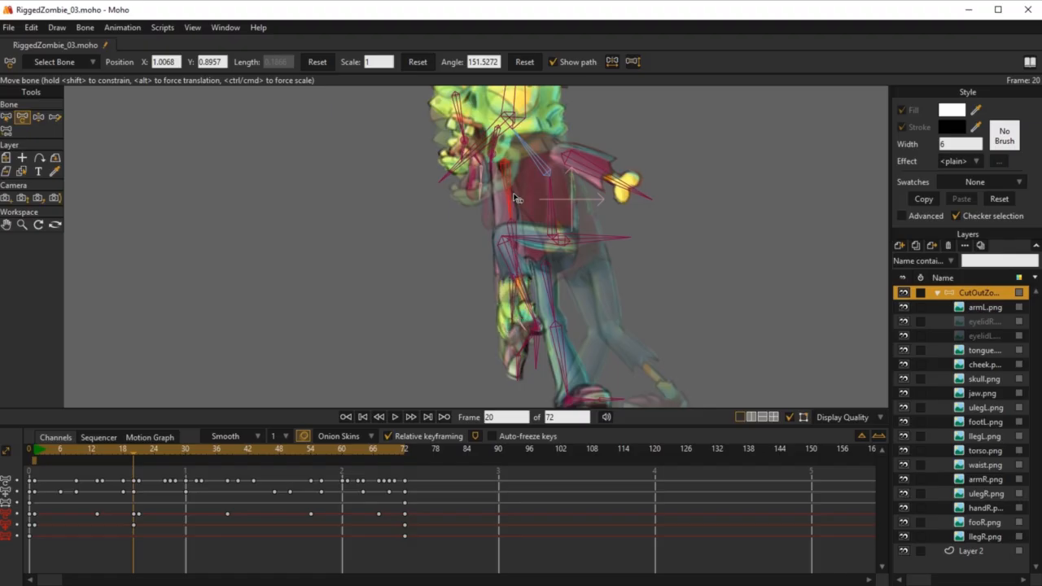
Play back the walk cycle to check the shifted shoulder position
scroll(518, 196, down, 5)
key(space)
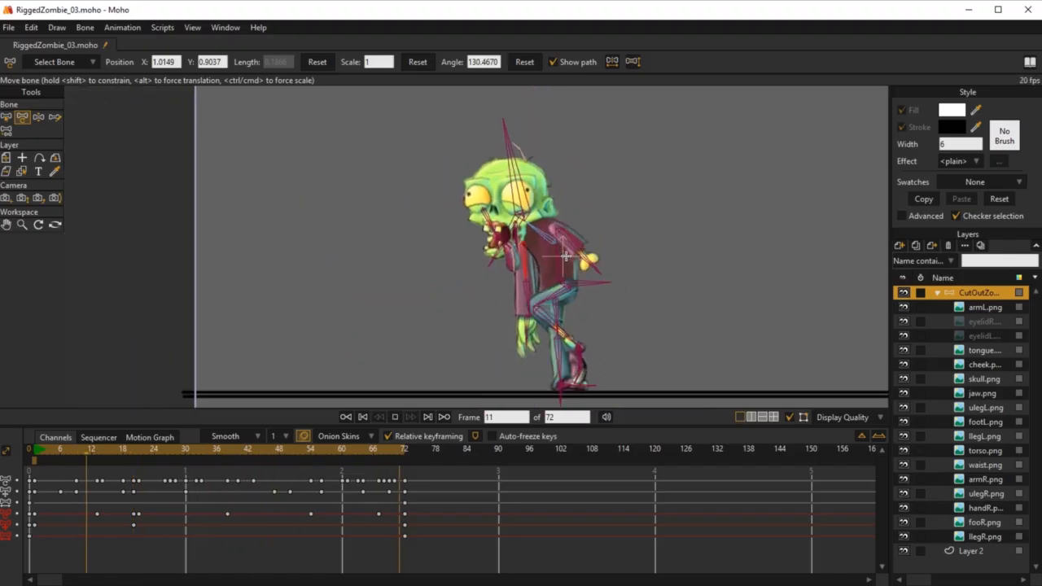
key(space)
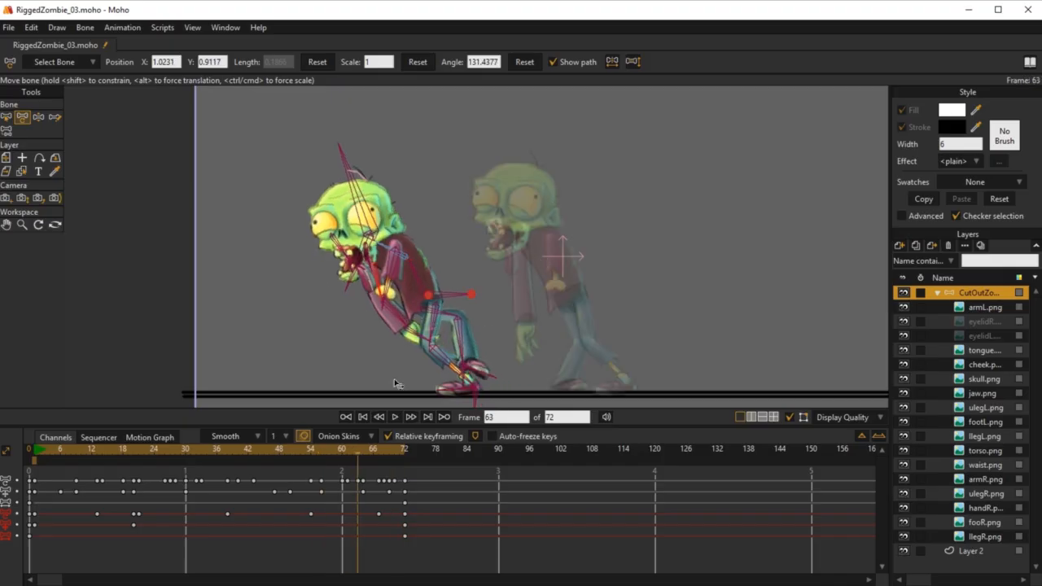
Shift the upper arm bone's position to about X 1.068, Y 0.889 at frame 35 and play back the cycle
drag(51, 455, 159, 481)
drag(185, 489, 215, 499)
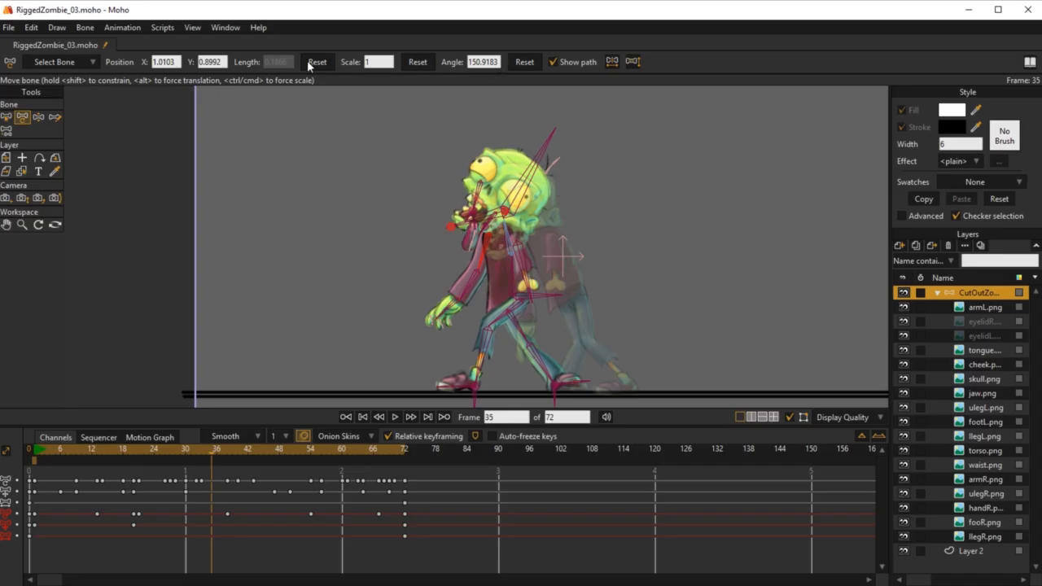
scroll(525, 315, up, 5)
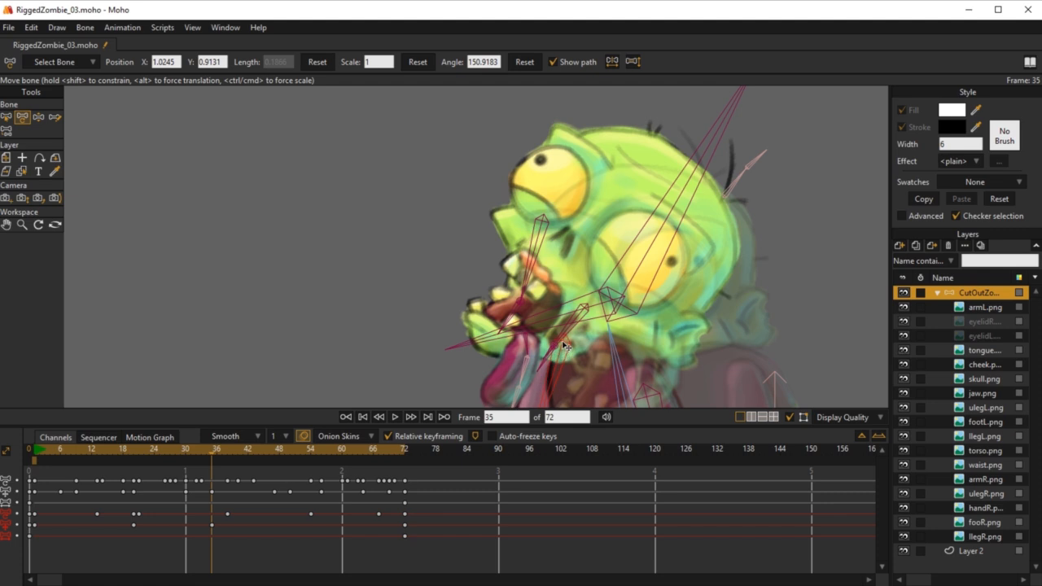
scroll(556, 249, down, 5)
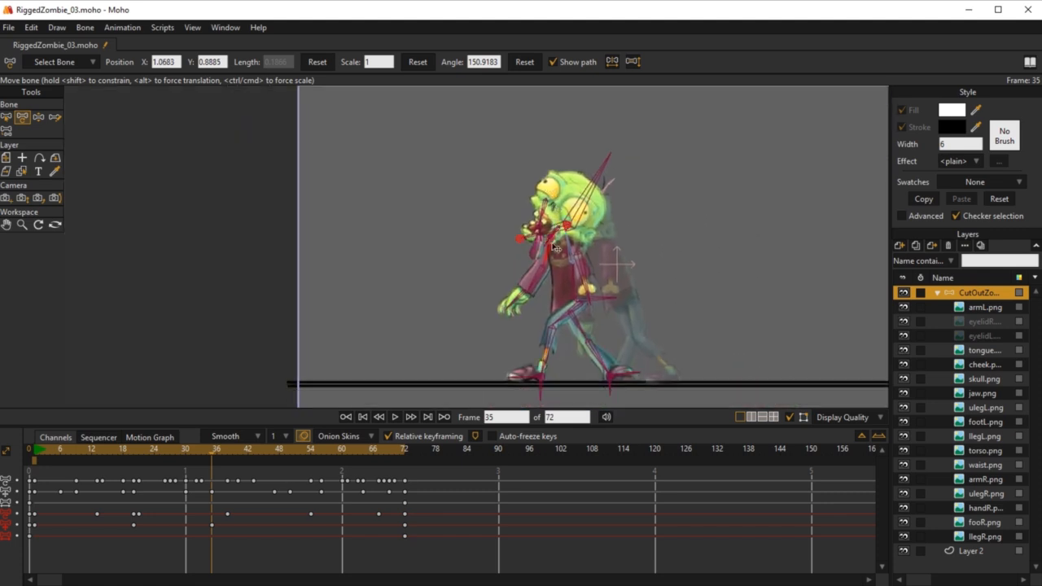
key(space)
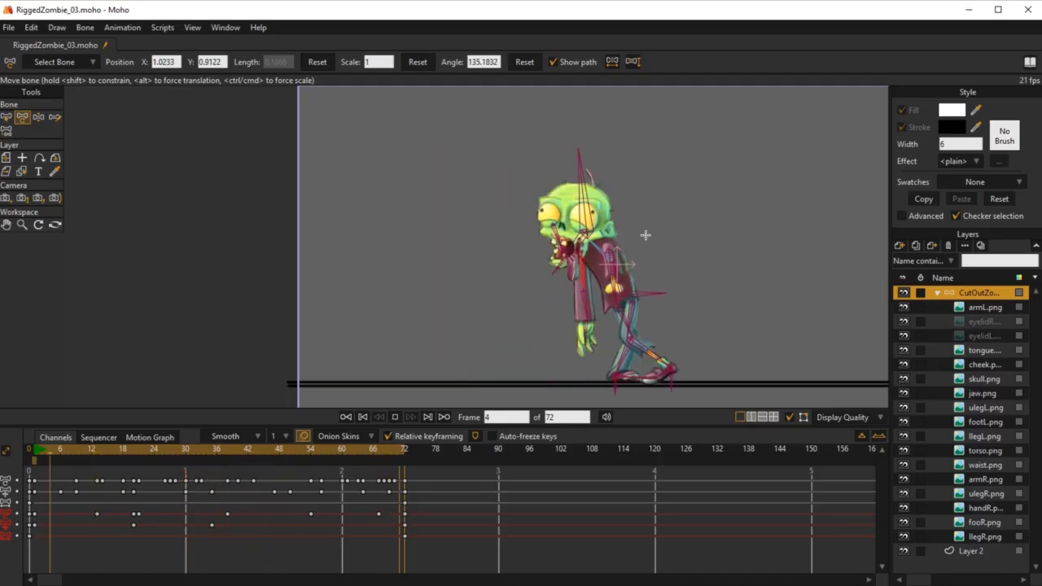
key(space)
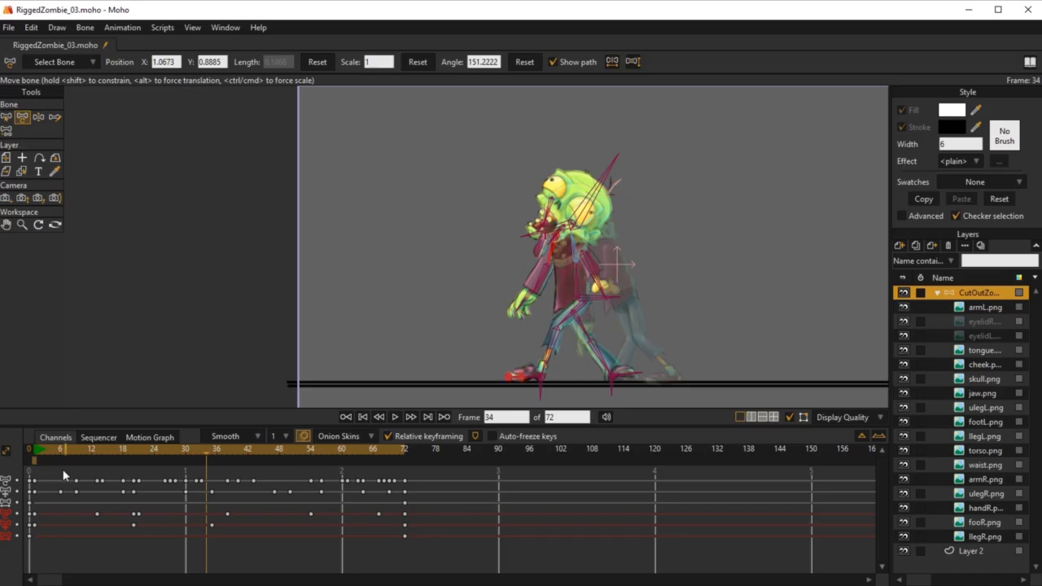
Move the blink keyframes of both eyelid layers seven frames forward, starting the eyelidR blink at frame 31
click(977, 321)
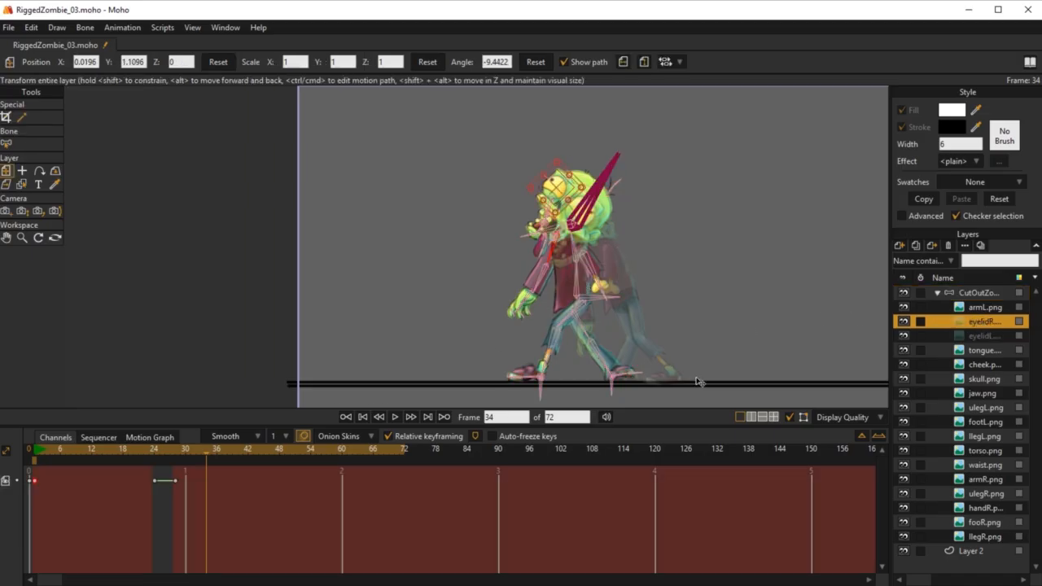
drag(73, 456, 191, 459)
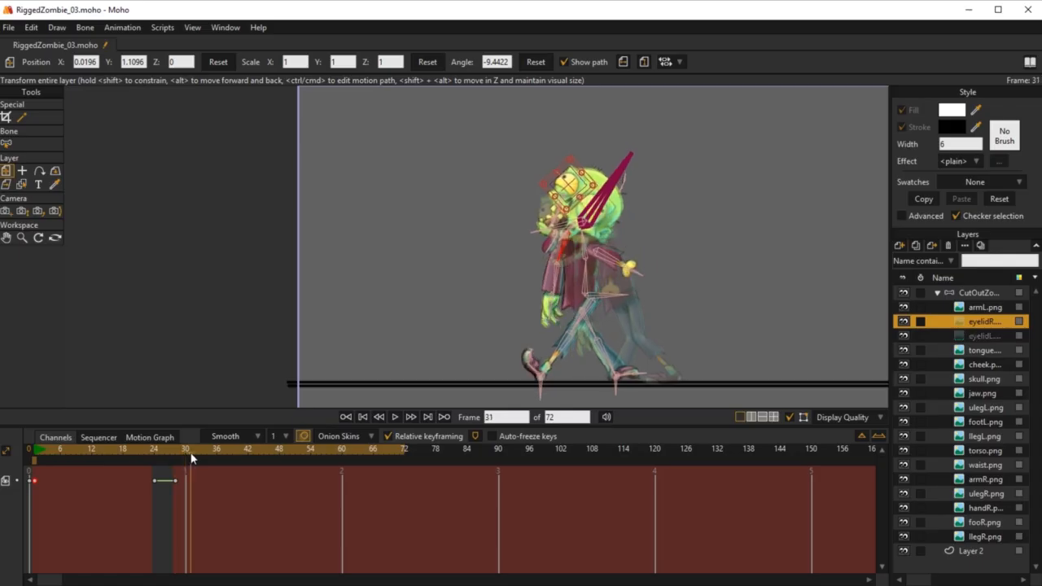
ctrl+click(985, 336)
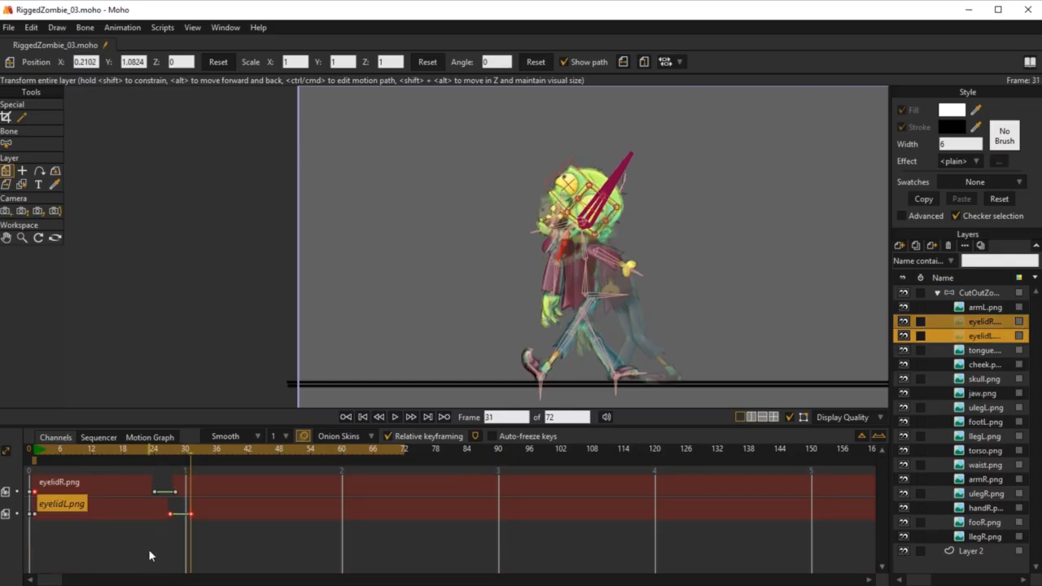
drag(135, 531, 228, 472)
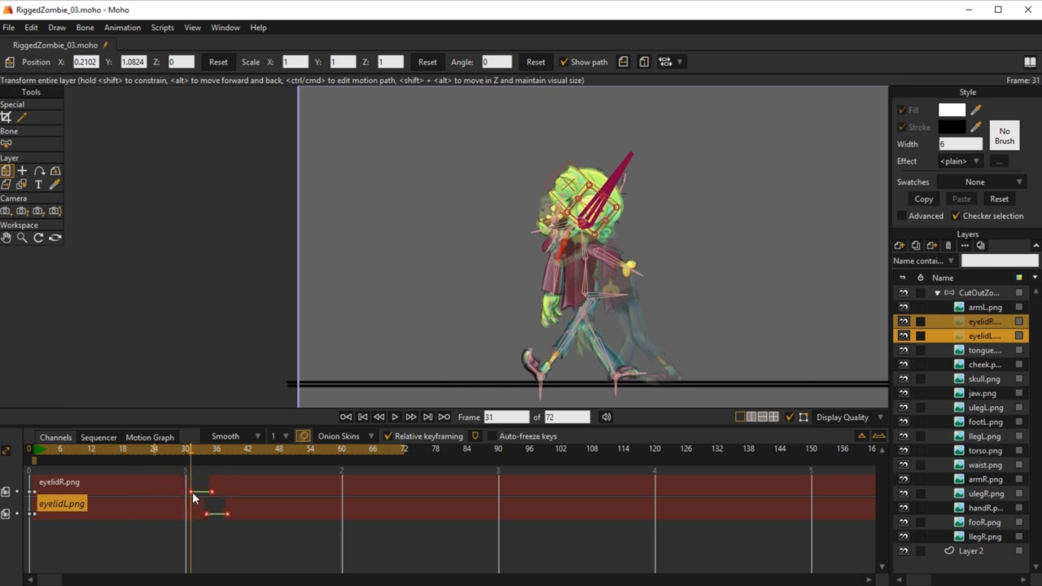
Reselect the zombie's bone layer and play back the walk cycle to check the blink timing
click(977, 293)
click(62, 450)
key(space)
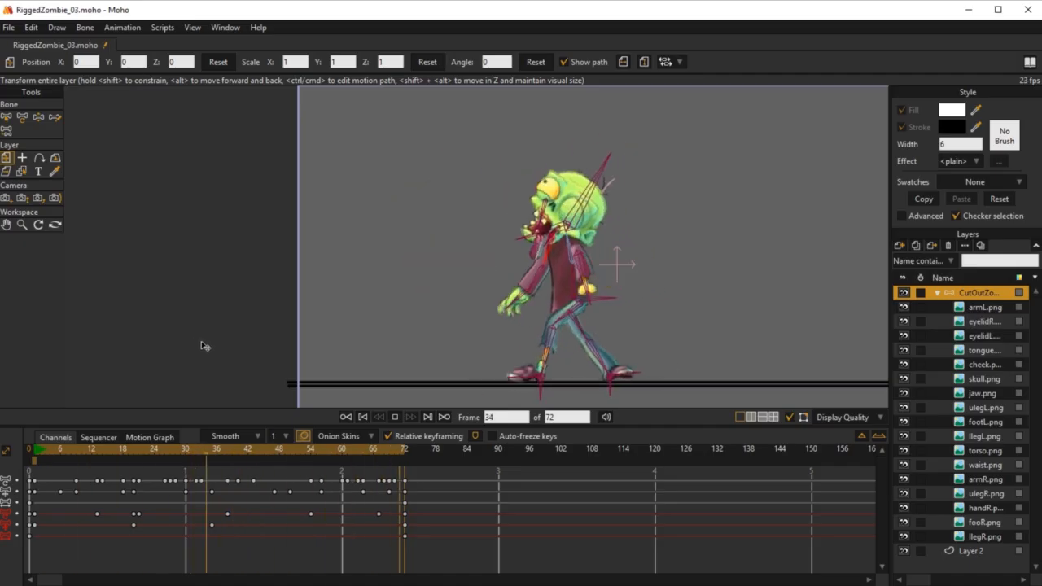
key(space)
Select HeadBone and play back the cycle from frame 1 to examine the head's motion up close
key(z)
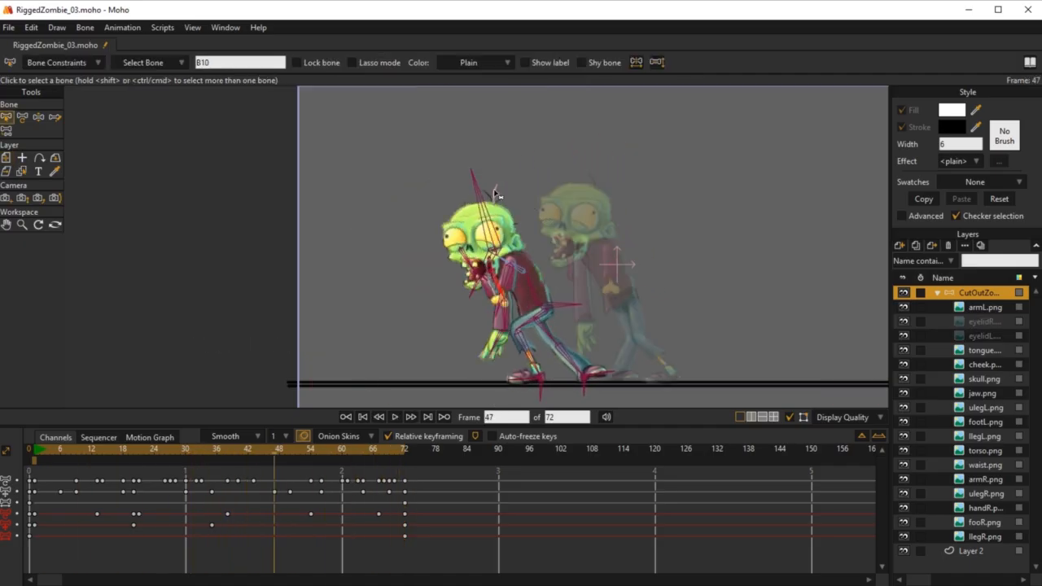
click(33, 452)
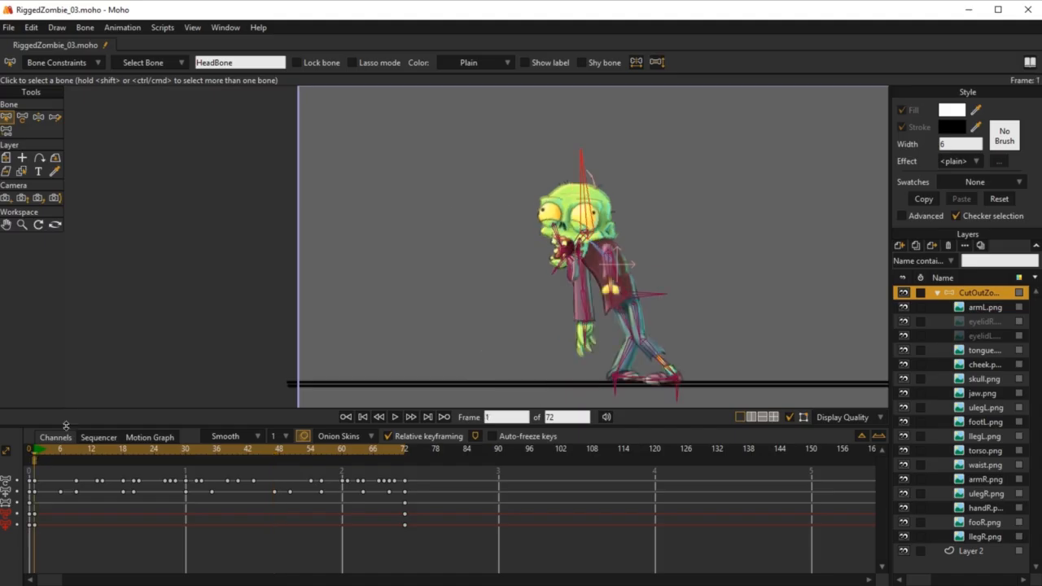
scroll(658, 178, down, 1)
scroll(684, 273, up, 4)
drag(684, 273, 670, 340)
key(space)
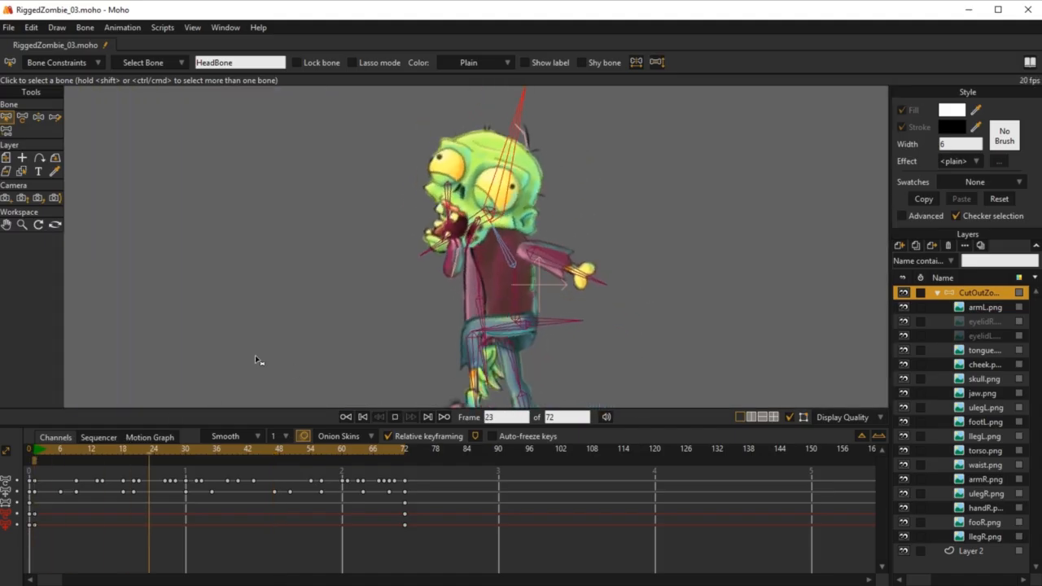
Rotate the head bone to about 327 degrees and shift its position to about X 0.443, Y -0.839 at frame 14
click(35, 453)
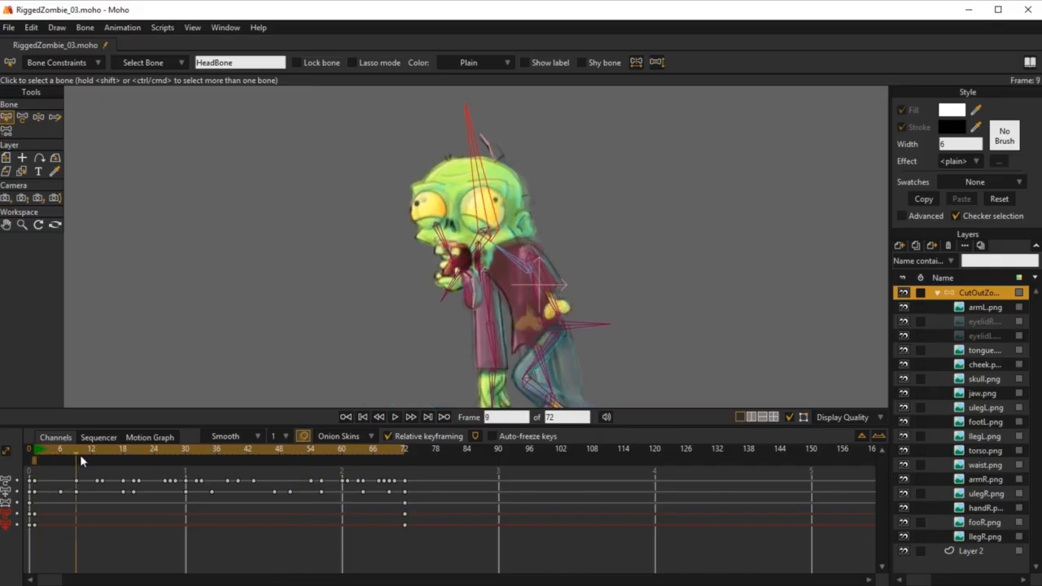
drag(80, 454, 34, 470)
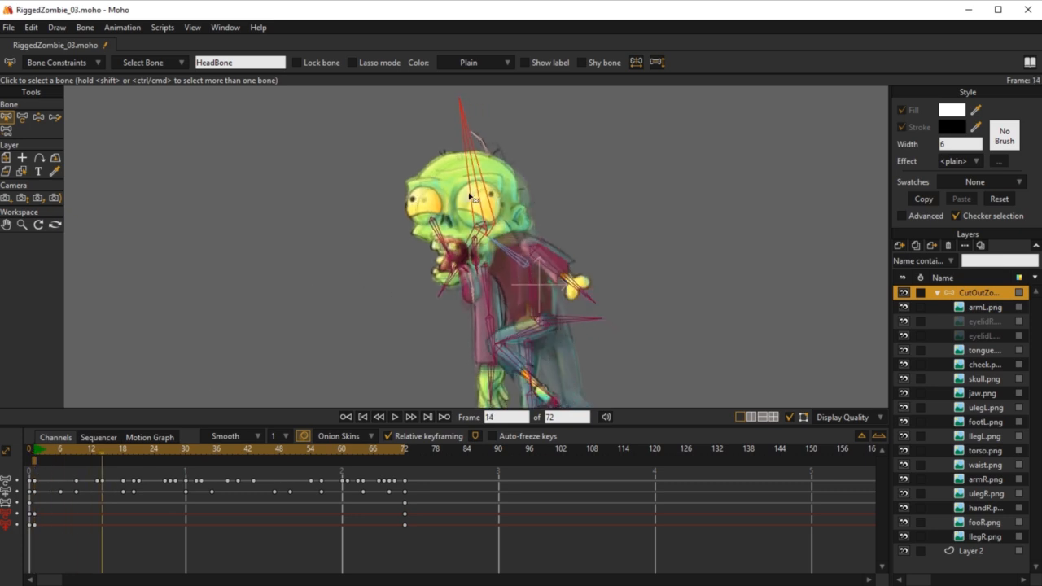
key(t)
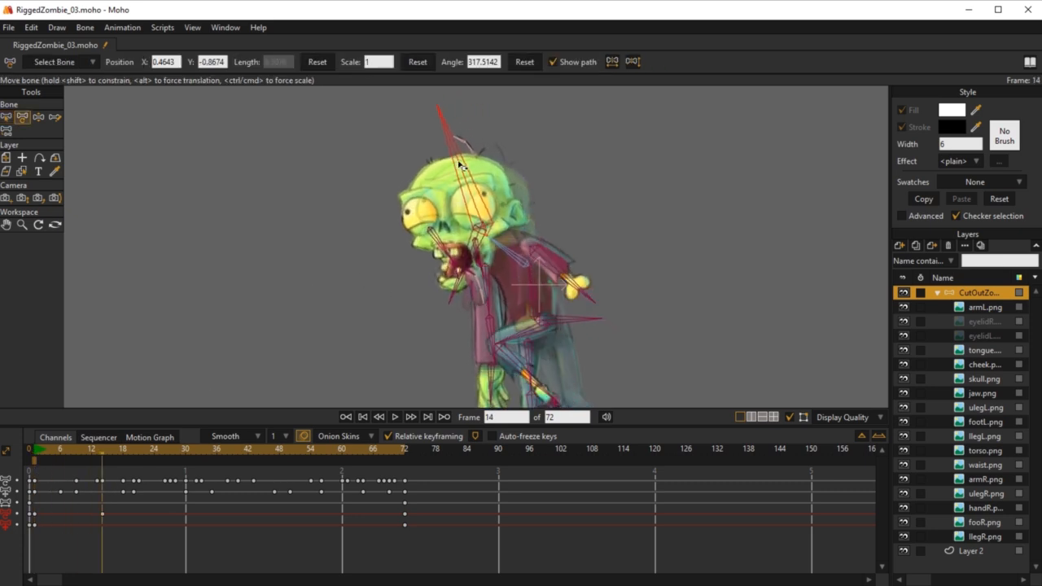
scroll(491, 230, up, 5)
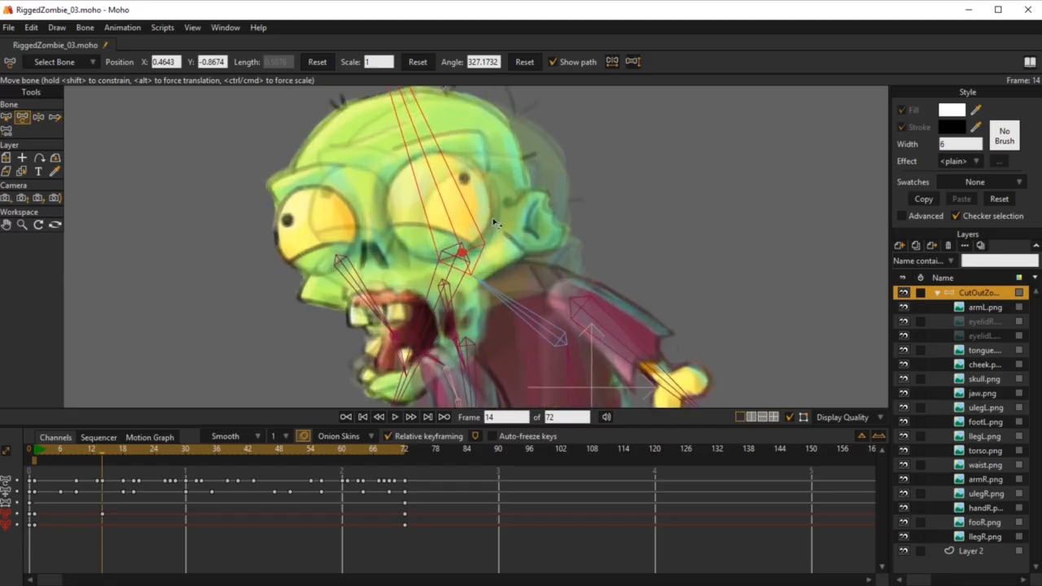
drag(445, 278, 444, 313)
scroll(445, 313, down, 8)
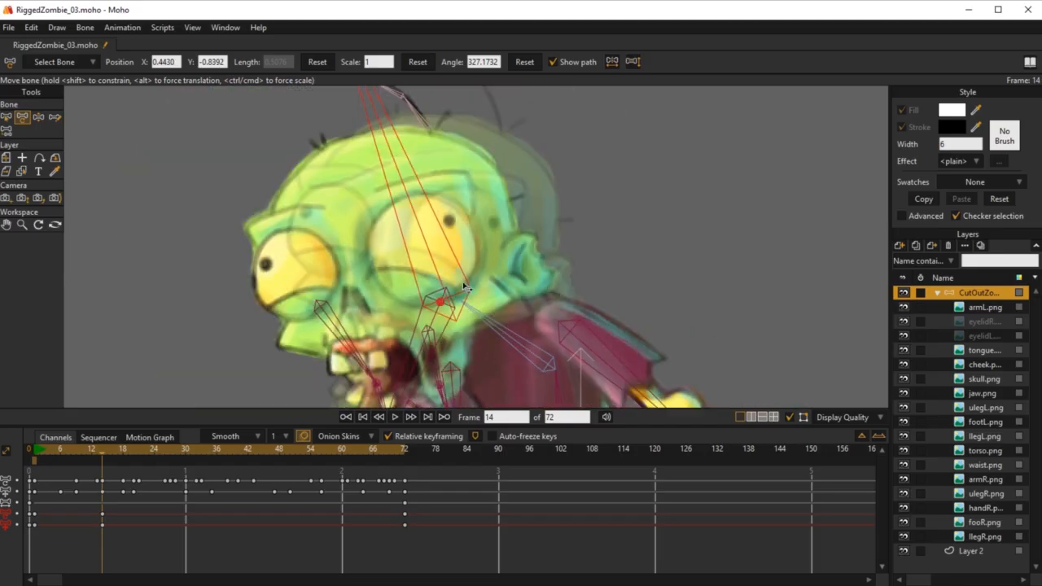
scroll(521, 258, up, 2)
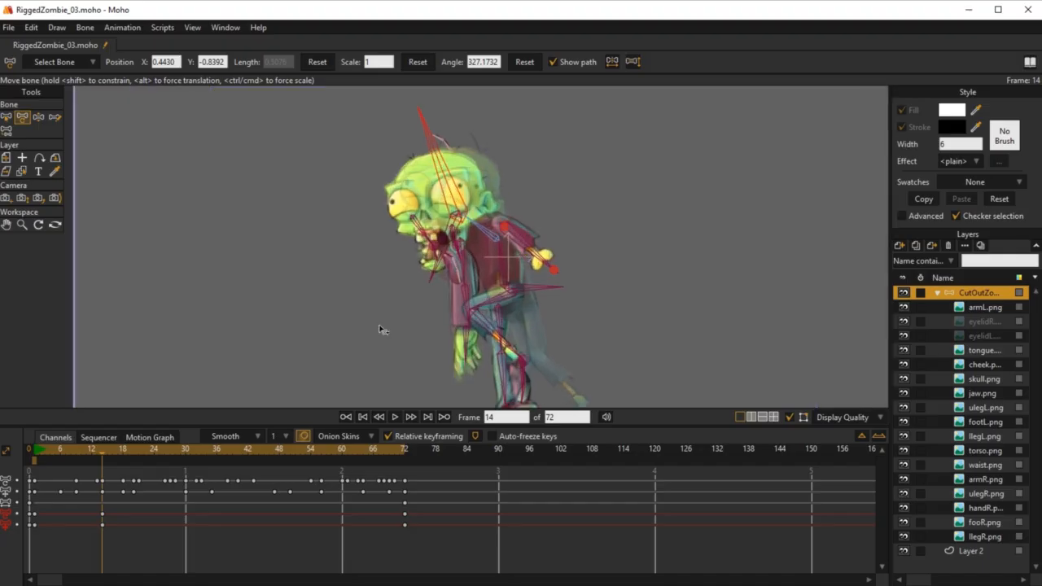
Go to frame 34, try shifting the head bone to about X 0.468, Y -0.859, and reset its position
drag(43, 450, 206, 475)
scroll(461, 222, up, 2)
scroll(462, 222, up, 1)
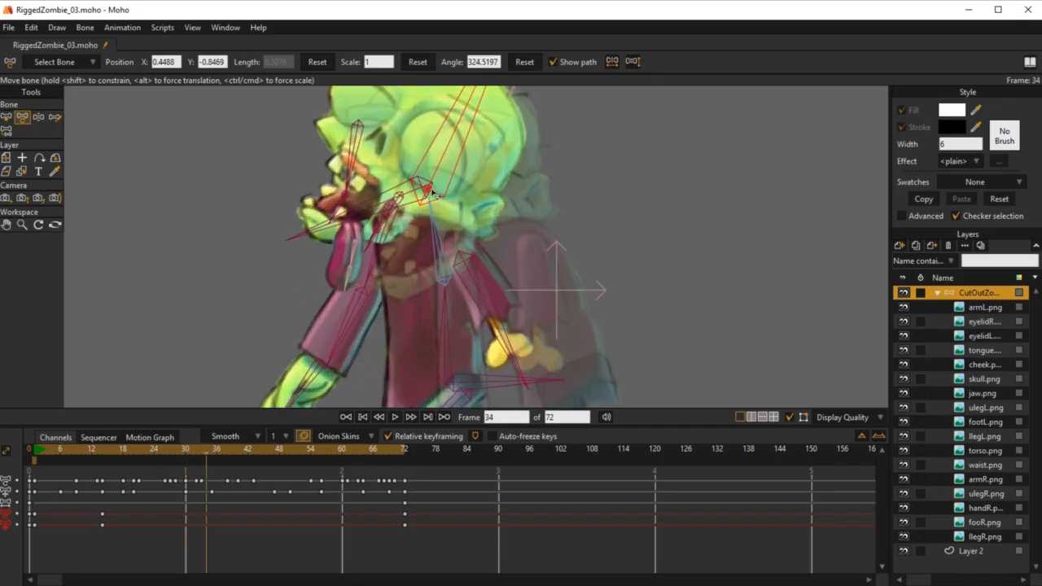
scroll(431, 192, up, 2)
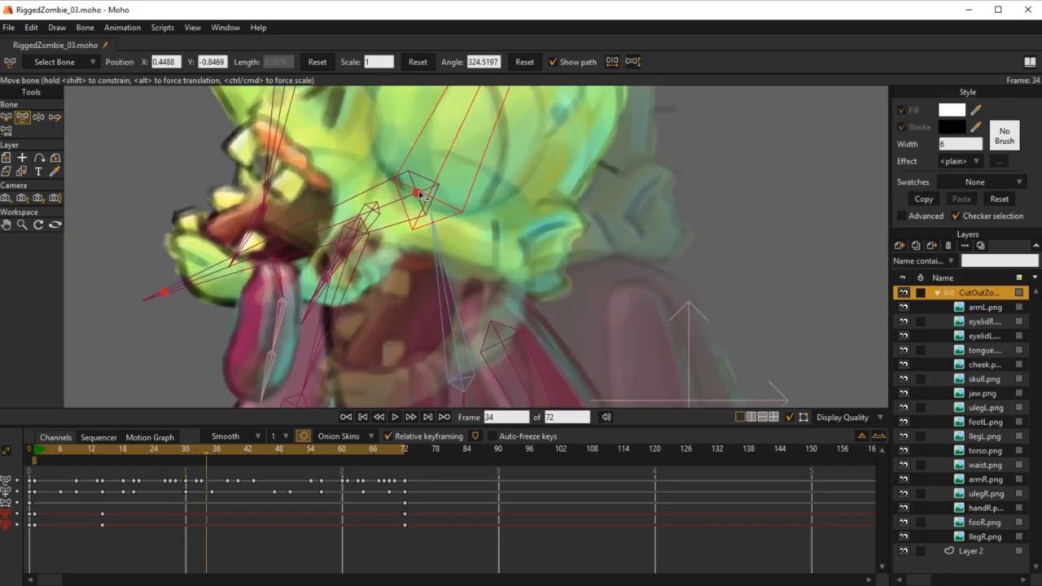
drag(429, 196, 437, 175)
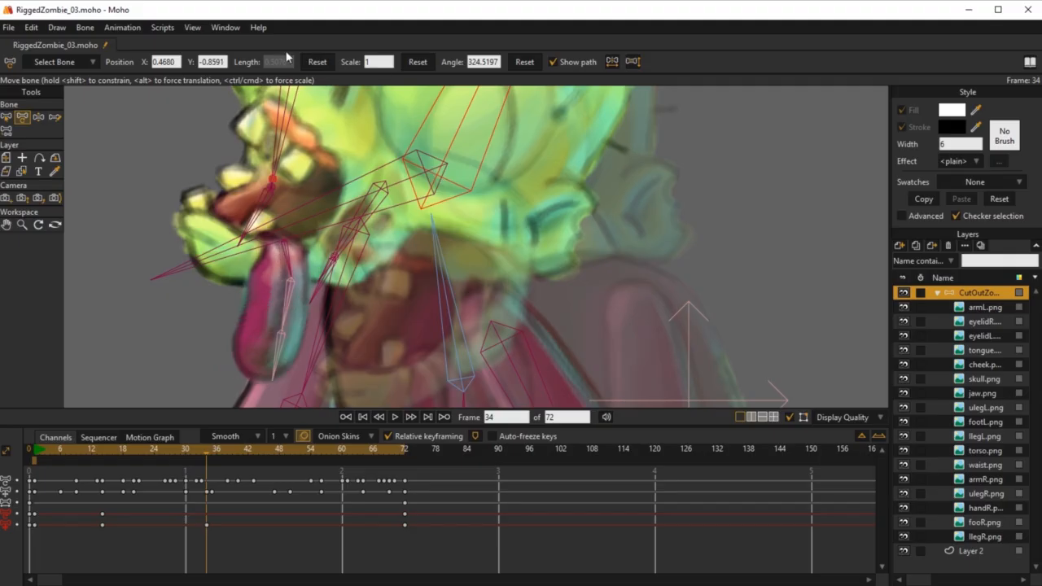
click(316, 63)
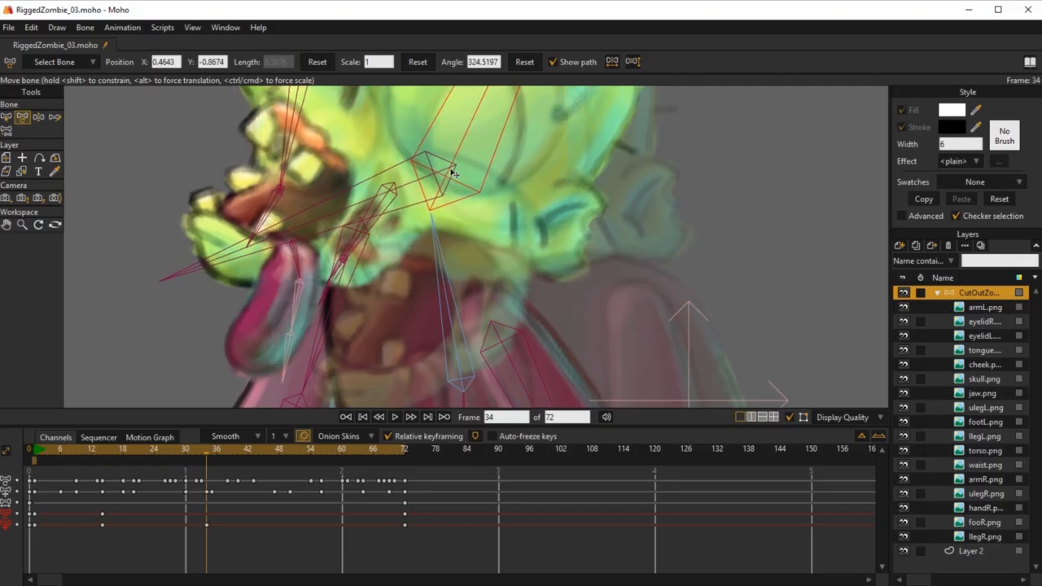
Move the head bone to about X 0.483, Y -0.912 with an angle of about 320 degrees at frame 34 and play back
drag(451, 169, 476, 142)
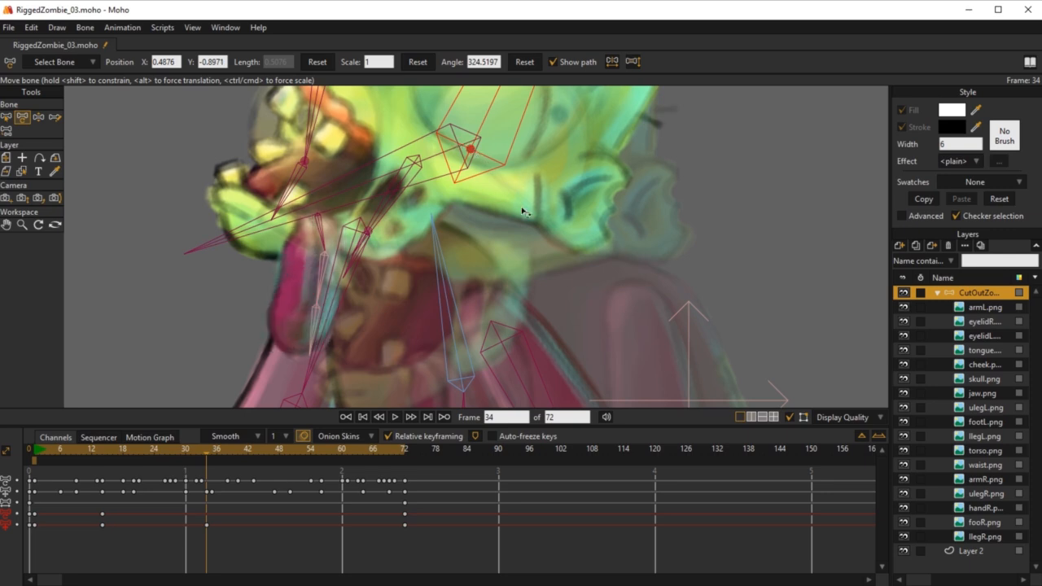
scroll(523, 211, down, 5)
scroll(471, 208, up, 5)
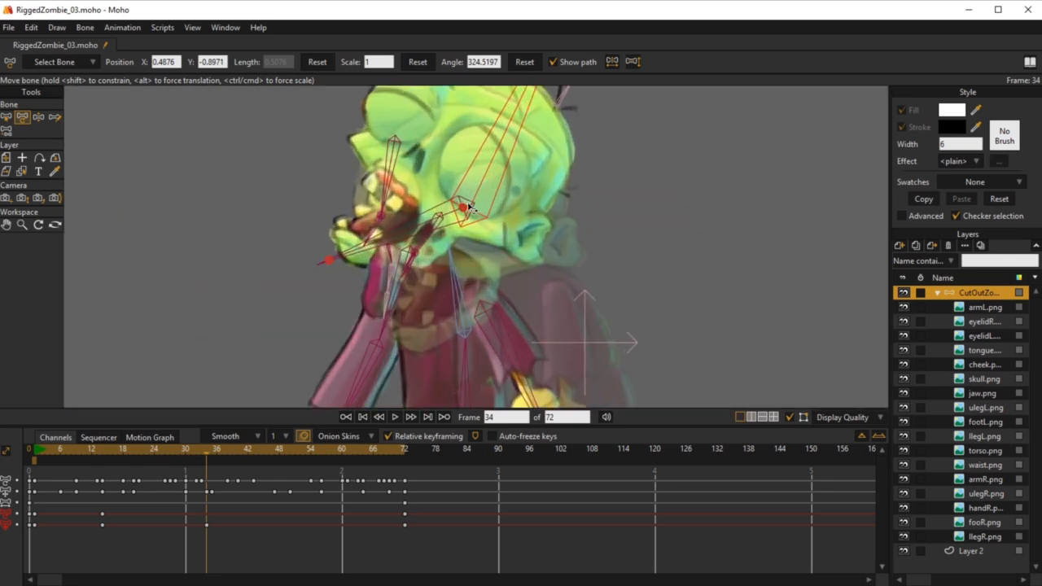
mouse_move(469, 212)
mouse_down()
mouse_move(473, 220)
mouse_move(480, 211)
mouse_up()
scroll(475, 213, up, 4)
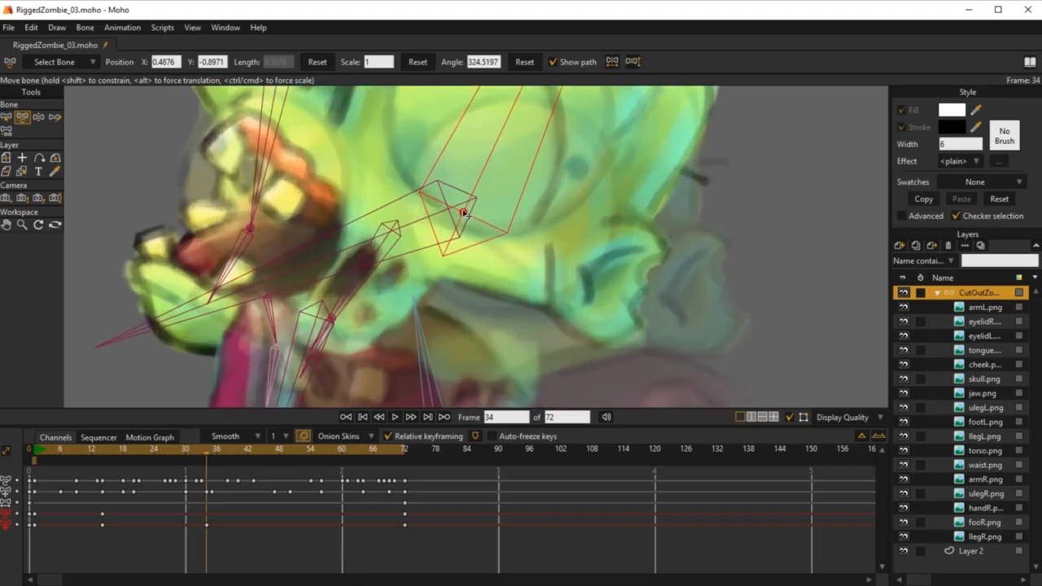
scroll(485, 214, down, 6)
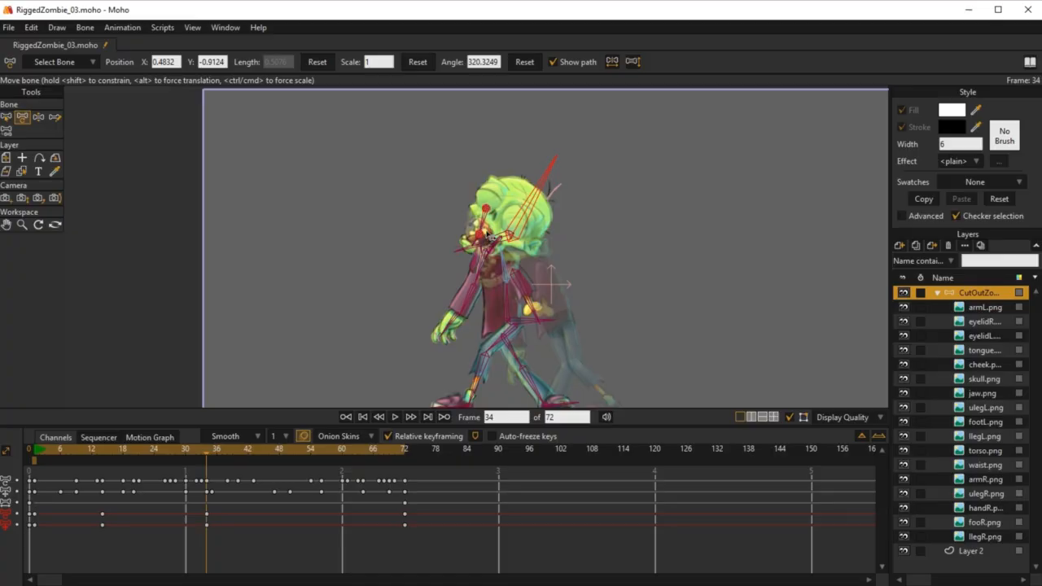
key(space)
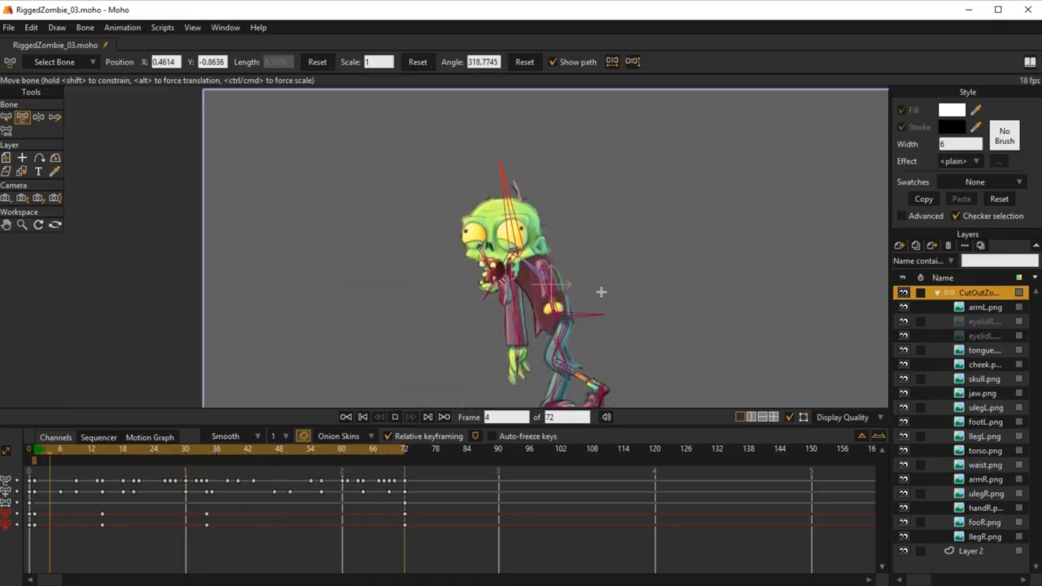
key(space)
Shift the head bone's position at frame 34 to about X 0.461, Y -0.890
scroll(560, 226, up, 6)
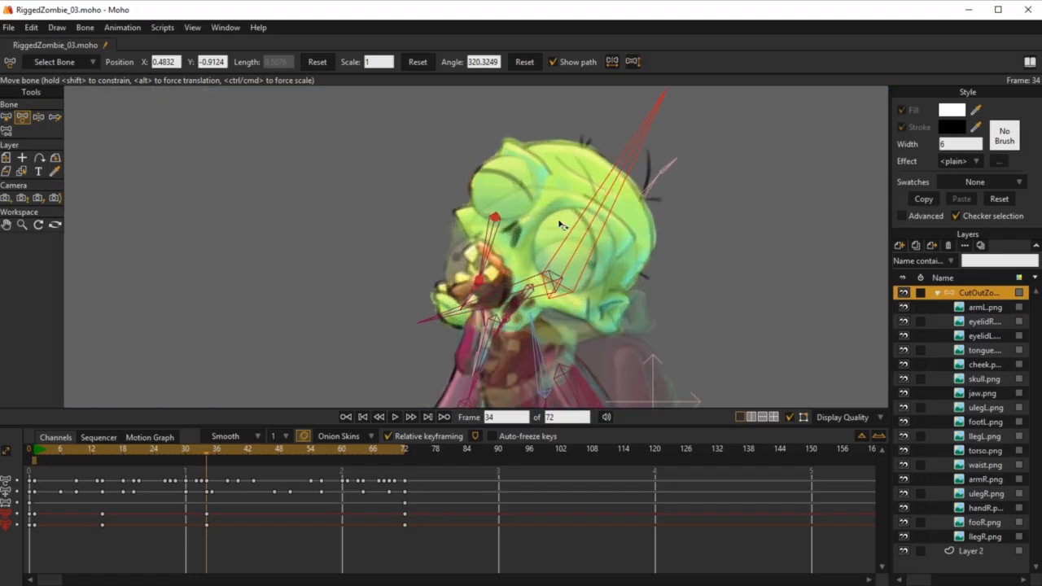
scroll(562, 236, up, 2)
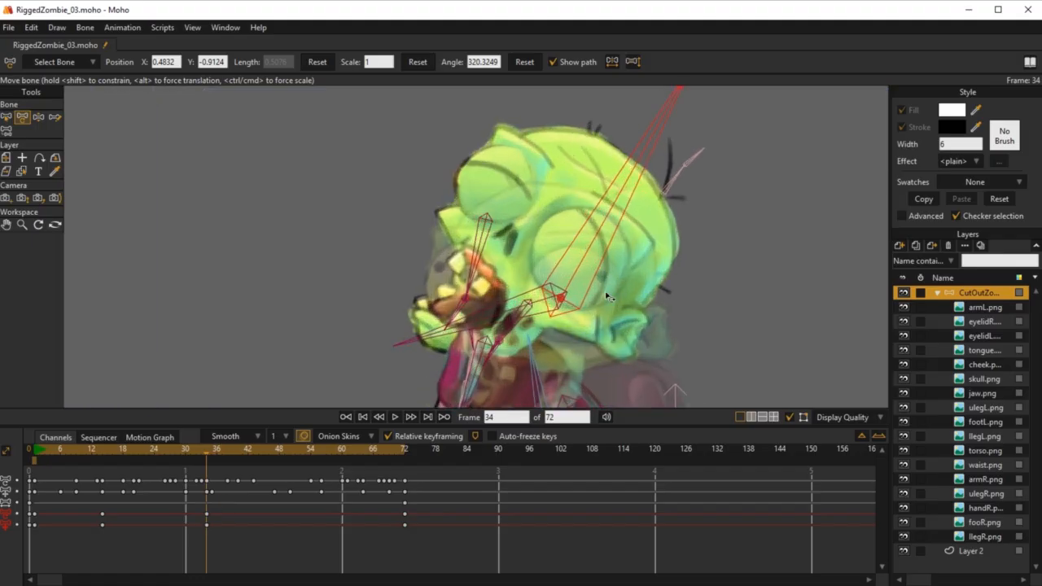
scroll(567, 306, up, 5)
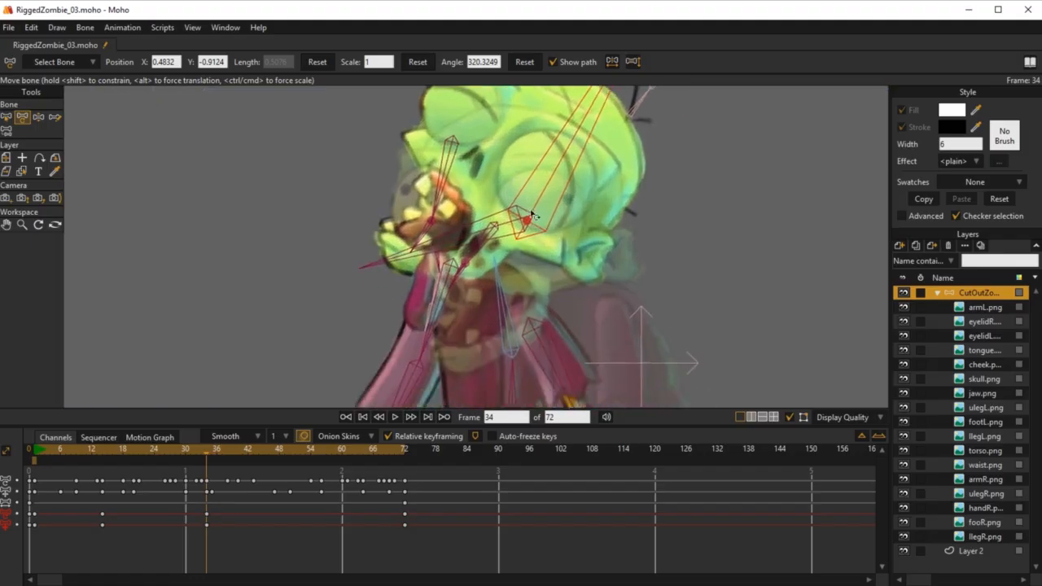
drag(513, 202, 494, 230)
scroll(639, 259, down, 8)
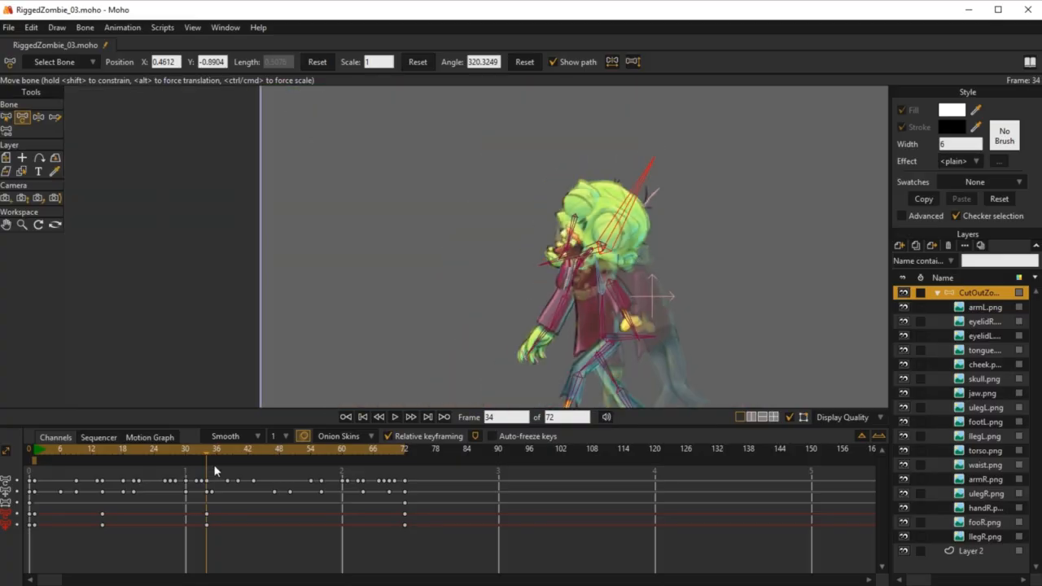
Play back the walk cycle from frame 1 to check the adjusted head motion
click(37, 452)
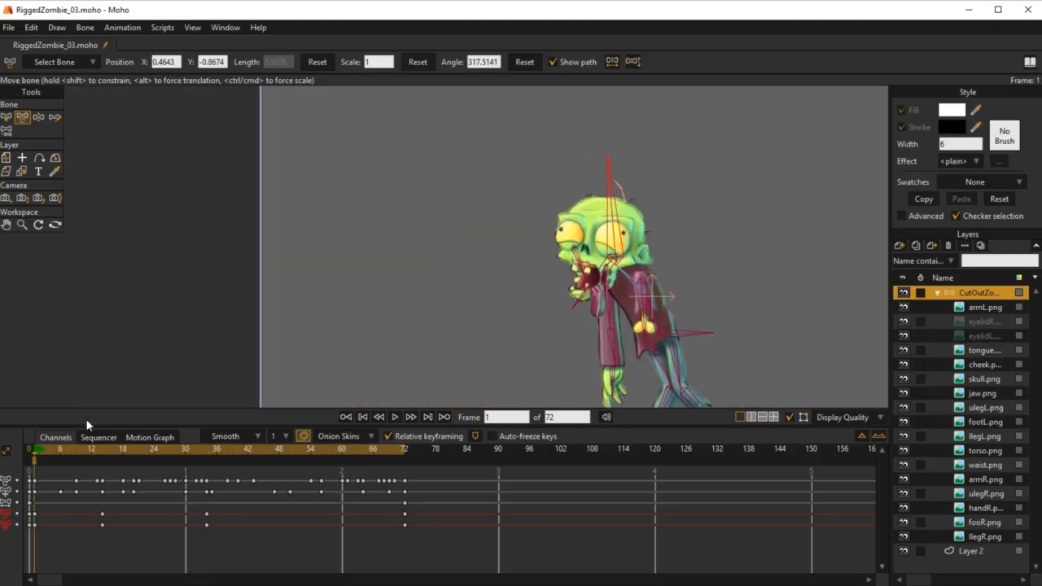
key(space)
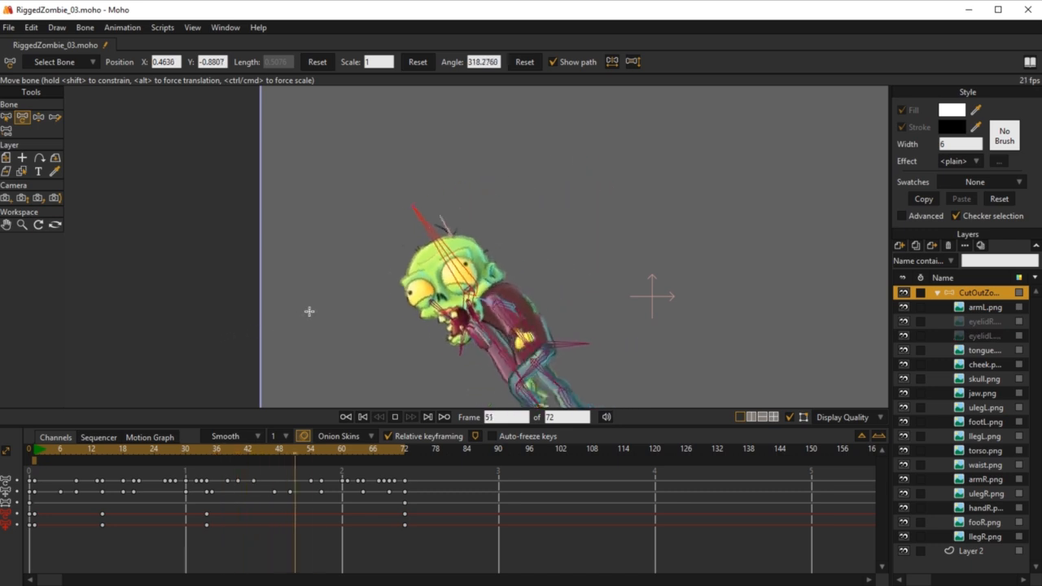
key(space)
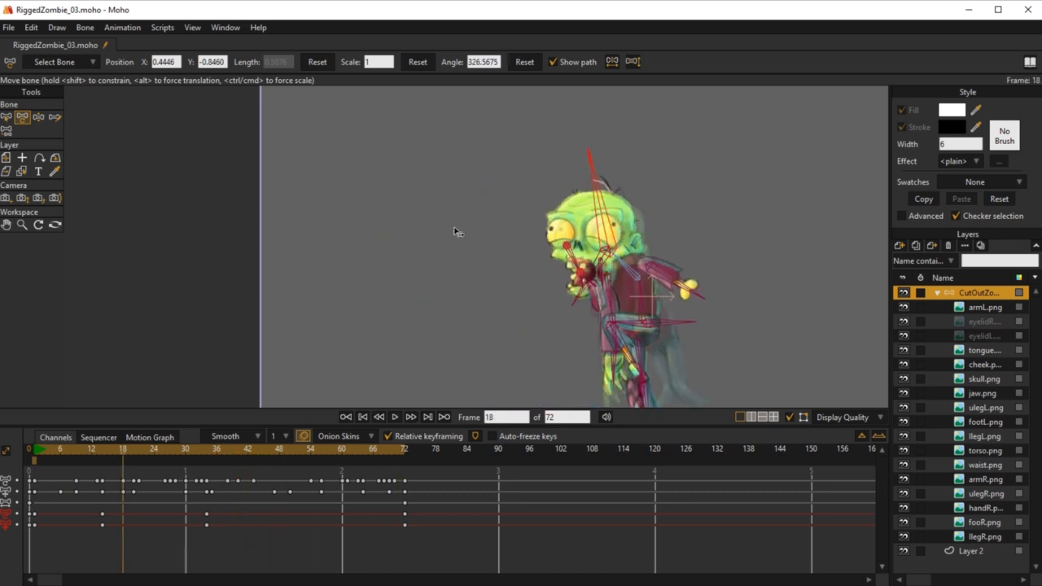
At frame 14, rotate the head bone to about 334 degrees and shift its base to about X 0.42, Y -0.83
click(34, 456)
drag(73, 473, 101, 480)
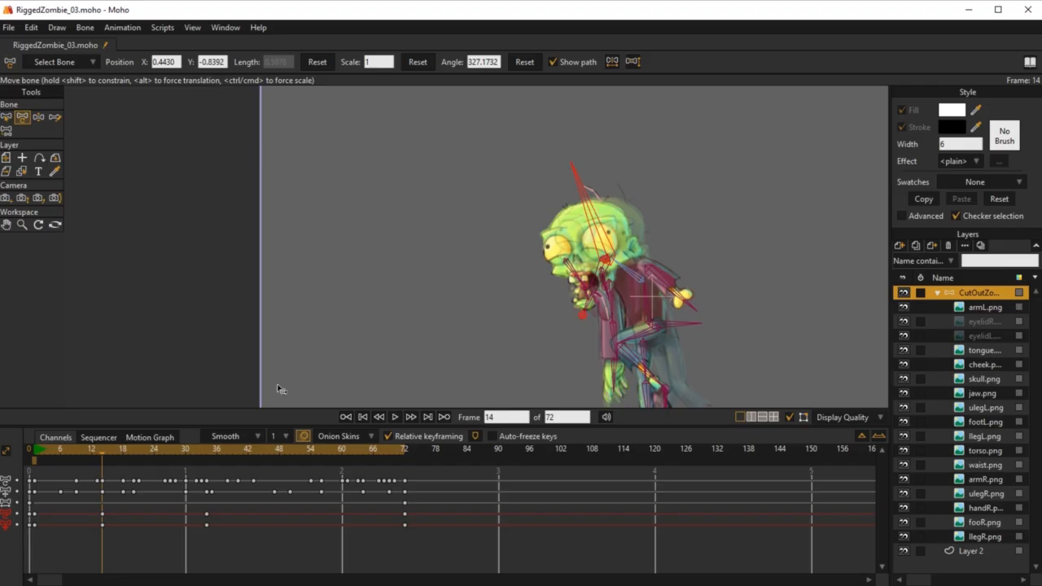
scroll(624, 258, up, 5)
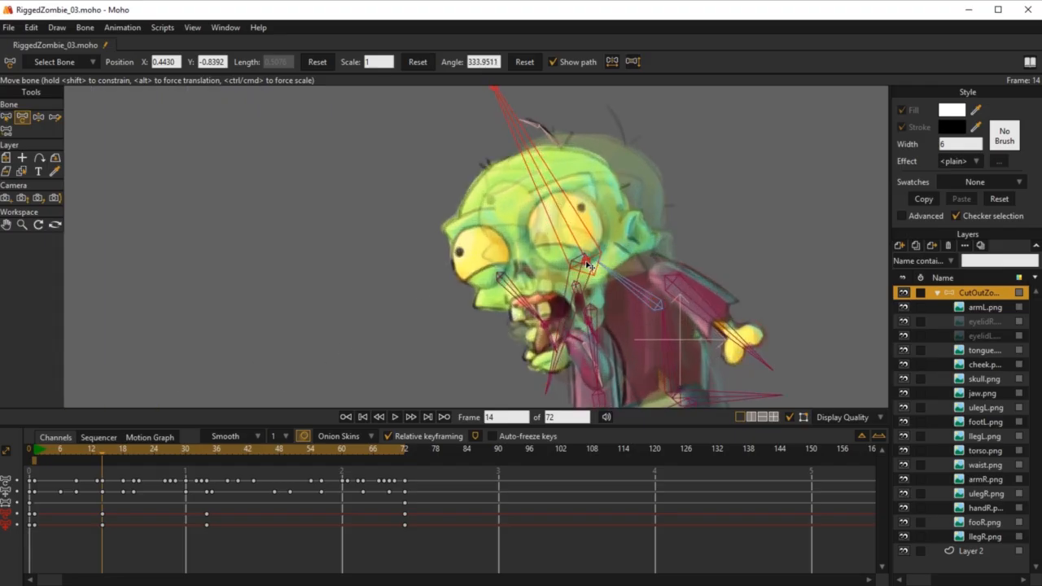
scroll(589, 266, up, 3)
drag(585, 258, 602, 280)
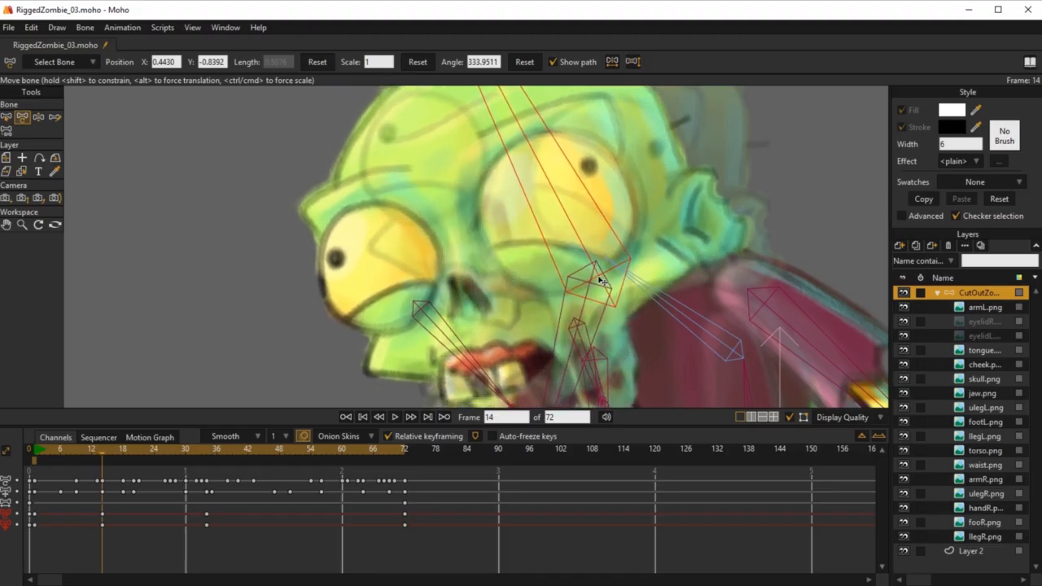
scroll(600, 280, down, 5)
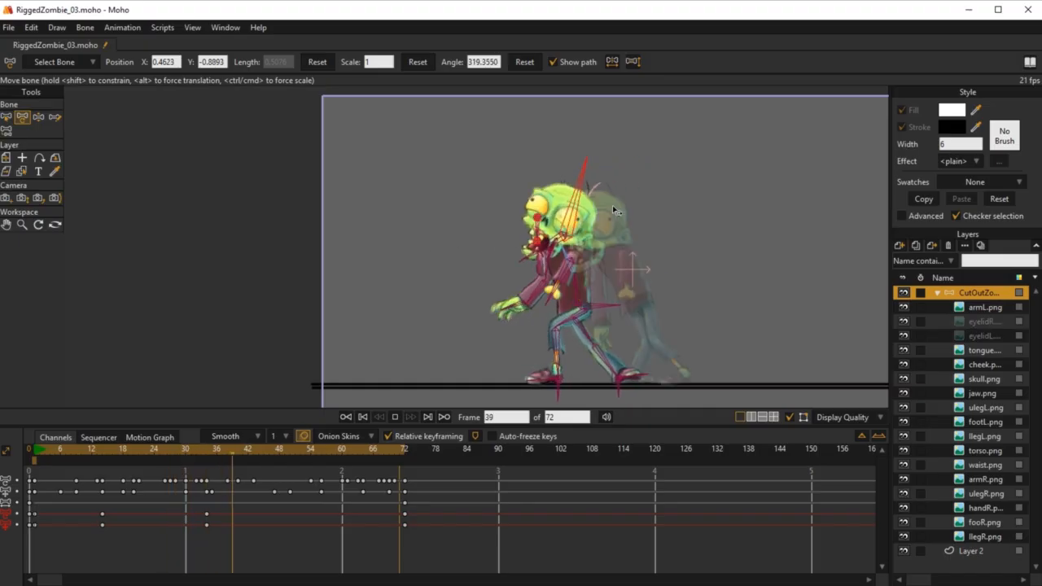
At frame 47, rotate the head bone to about 273 degrees and shift its base to about X 0.43, Y -0.93
drag(241, 451, 275, 456)
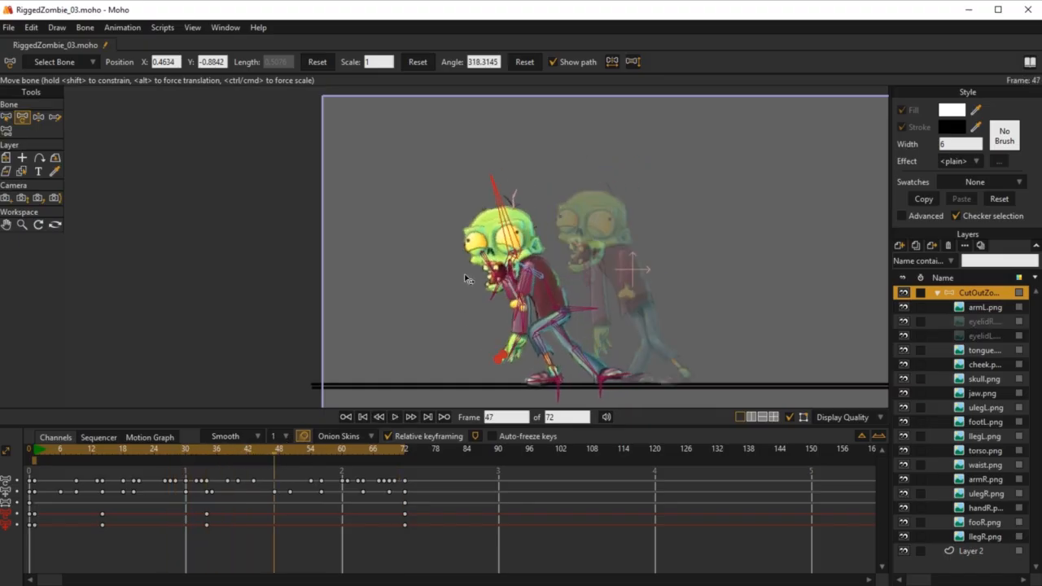
scroll(522, 252, up, 8)
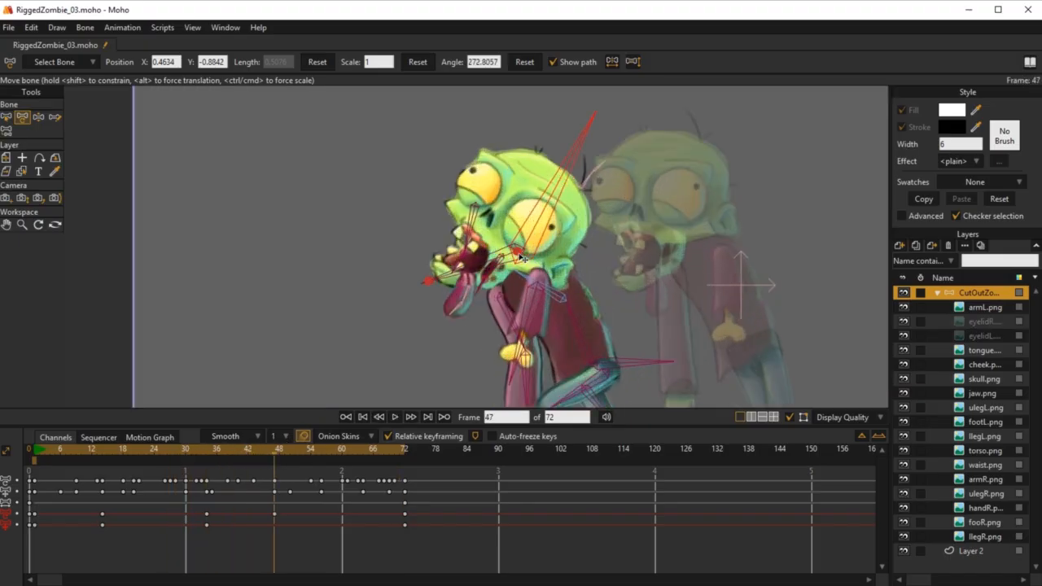
drag(521, 252, 570, 236)
scroll(570, 236, down, 8)
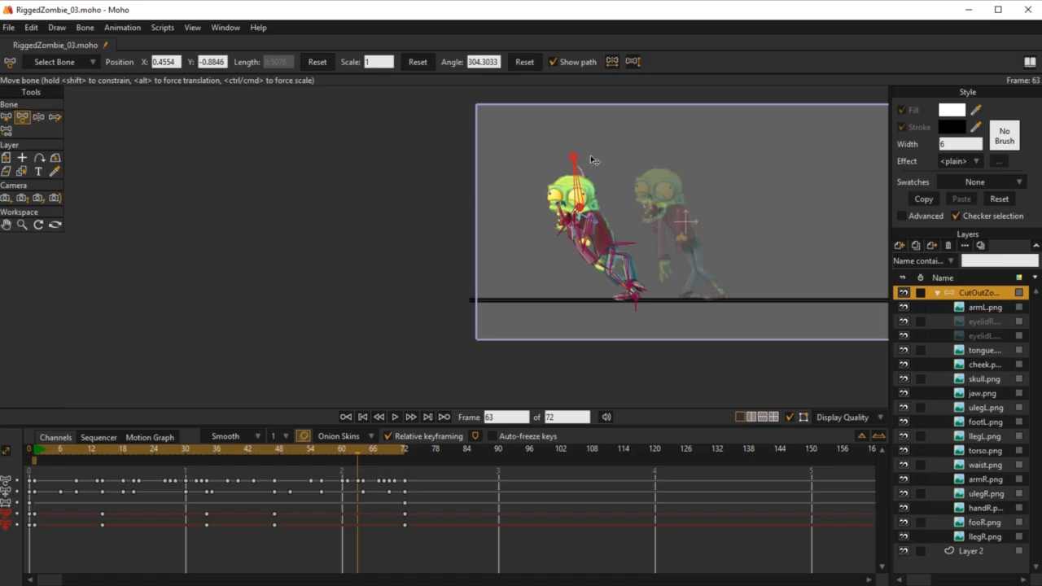
Rotate the head bone to about 327 degrees at frame 63 and about 310 degrees at frame 69, and play back the cycle
scroll(591, 160, up, 5)
drag(560, 220, 525, 234)
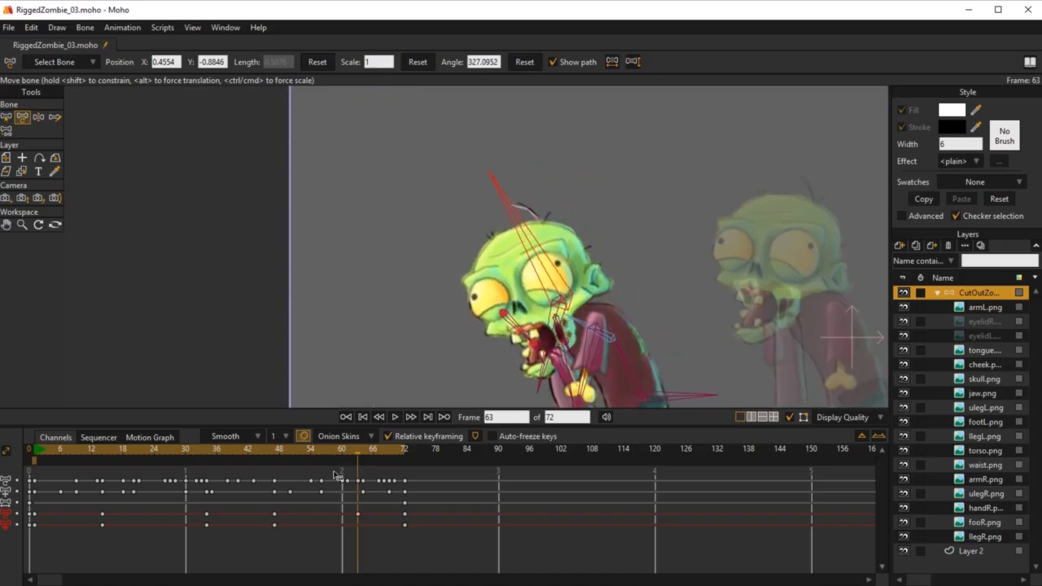
drag(359, 454, 388, 453)
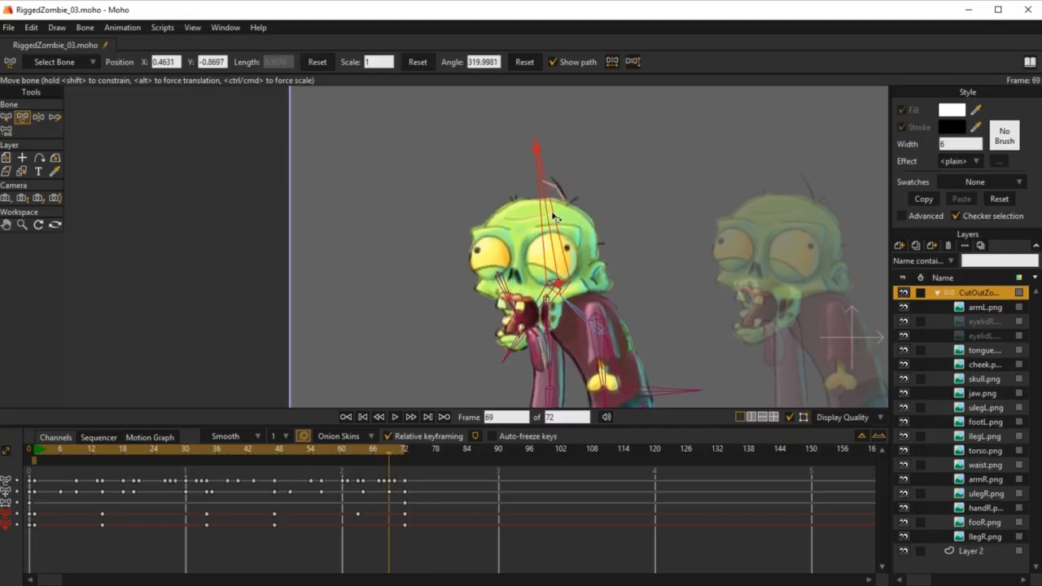
drag(554, 216, 570, 219)
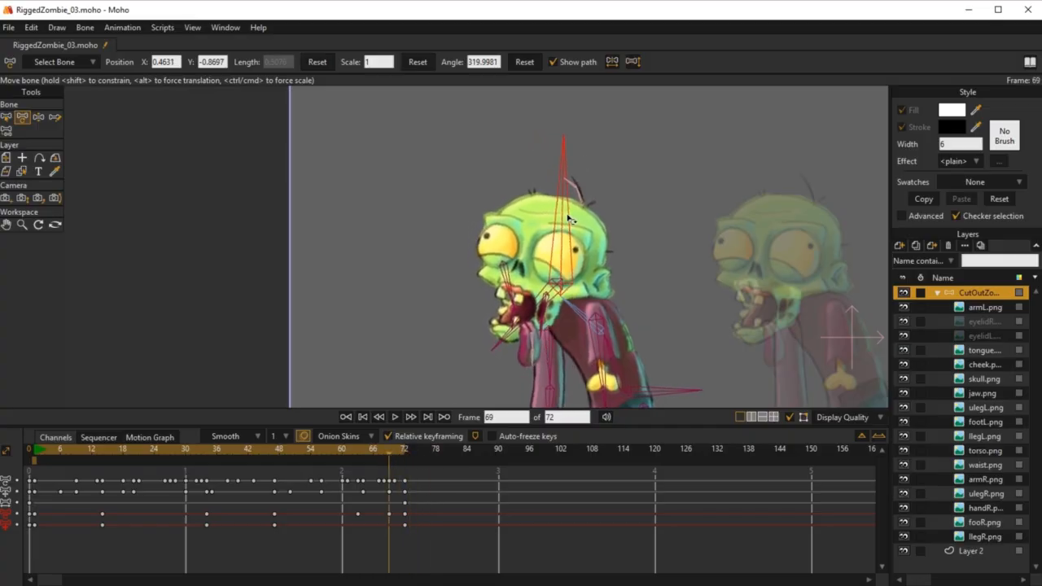
scroll(576, 236, down, 5)
key(space)
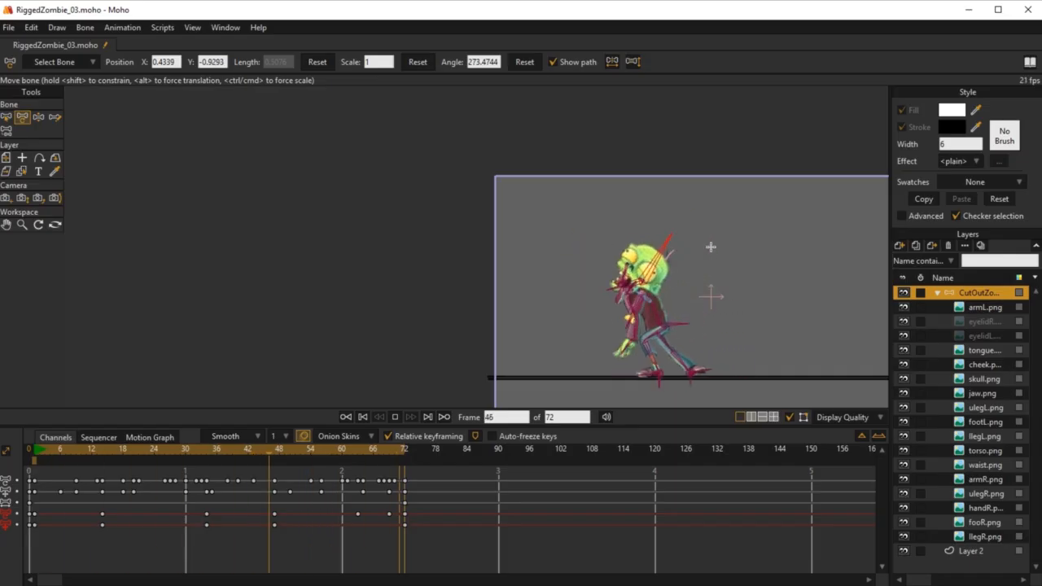
click(395, 417)
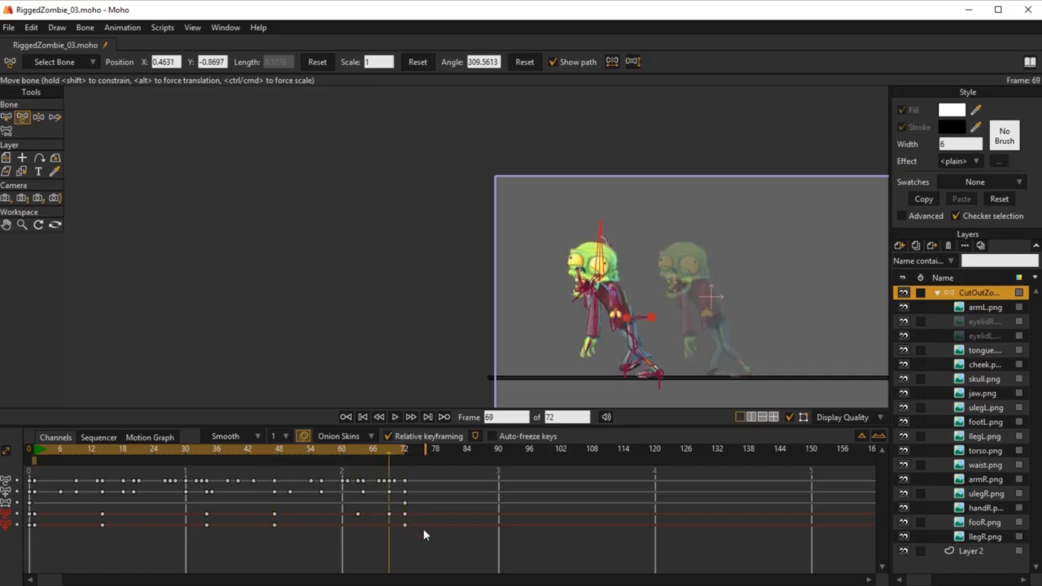
Fine-tune the head bone's tilt at frame 69 and play back the walk cycle
scroll(605, 325, up, 6)
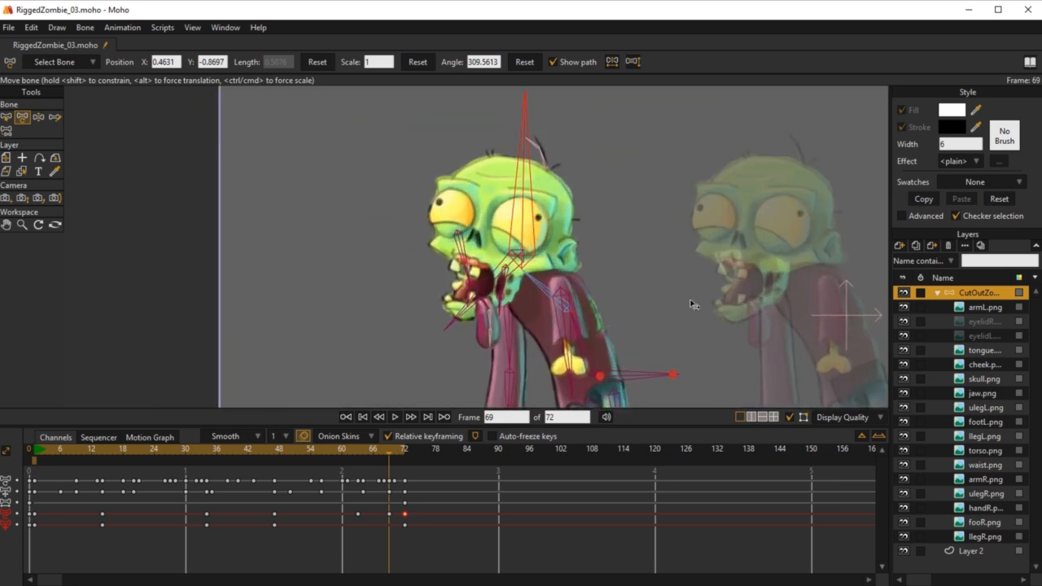
drag(690, 304, 631, 265)
drag(508, 168, 514, 166)
key(space)
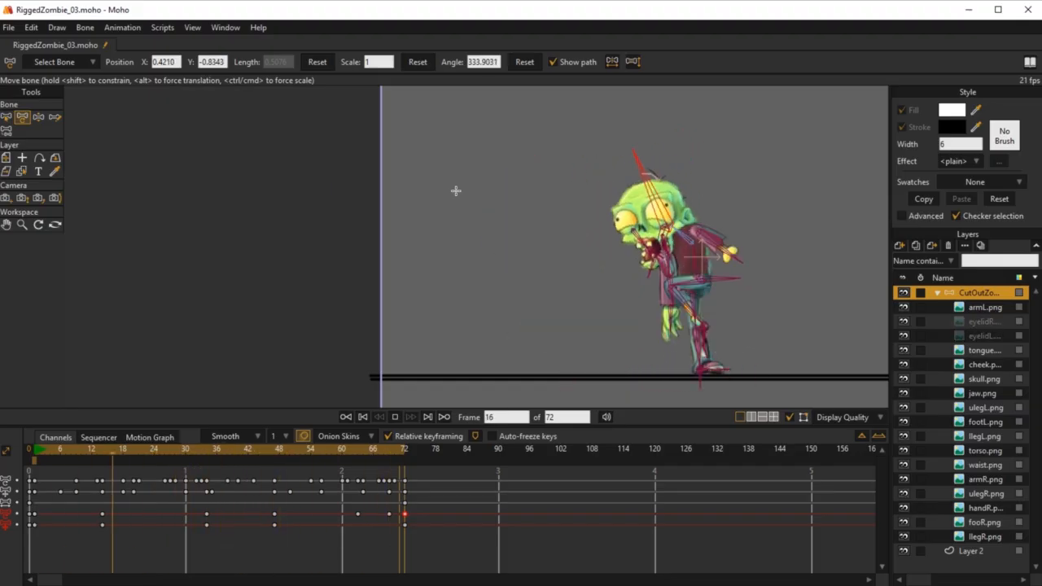
key(space)
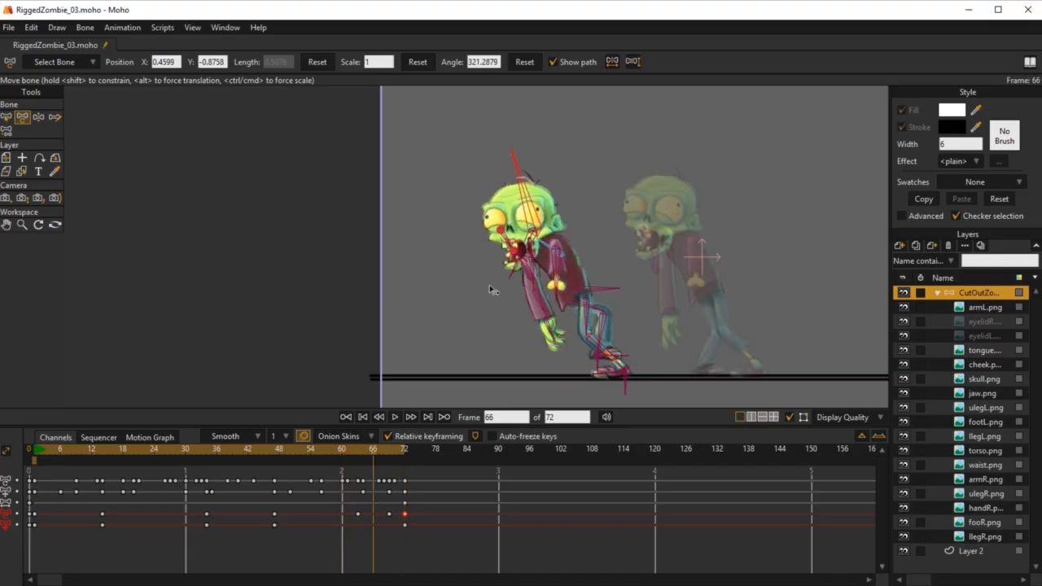
At frame 55, pose the upper arm bone B10 and rotate its forearm bone to about 26.5 degrees, with a playback check
key(b)
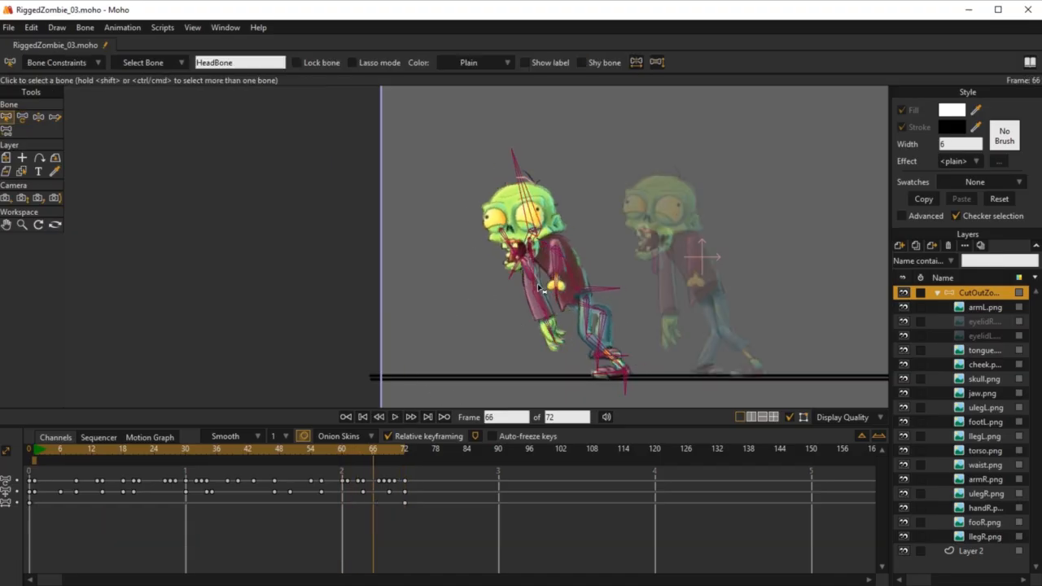
click(538, 284)
drag(359, 448, 311, 499)
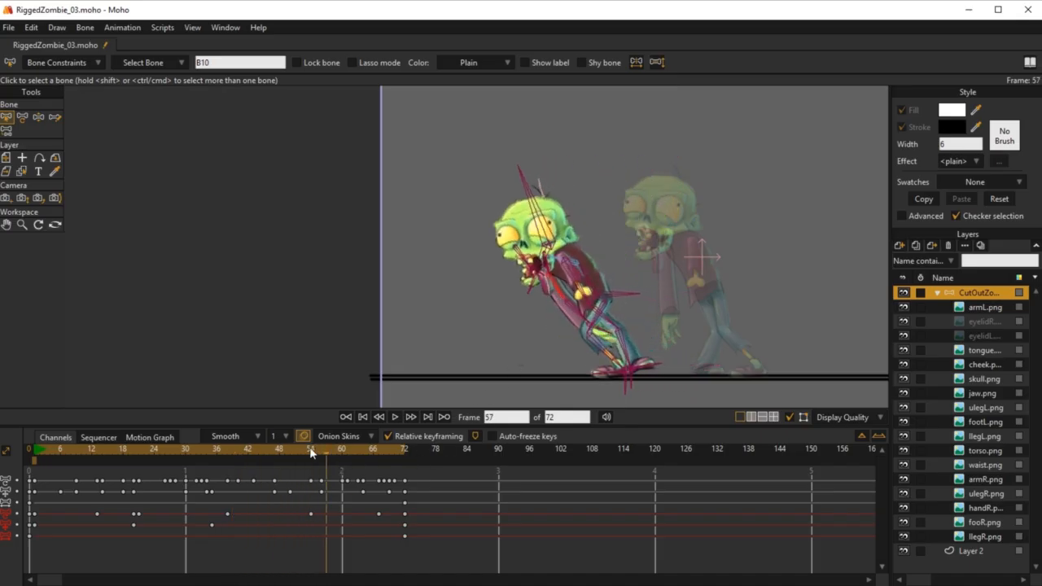
click(228, 453)
drag(228, 455, 314, 476)
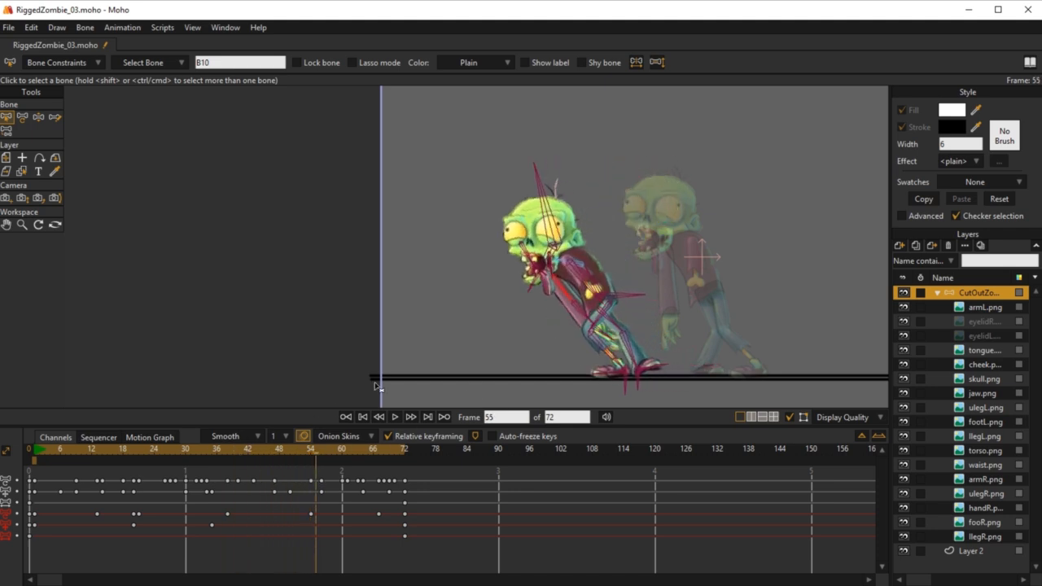
key(t)
drag(568, 294, 574, 328)
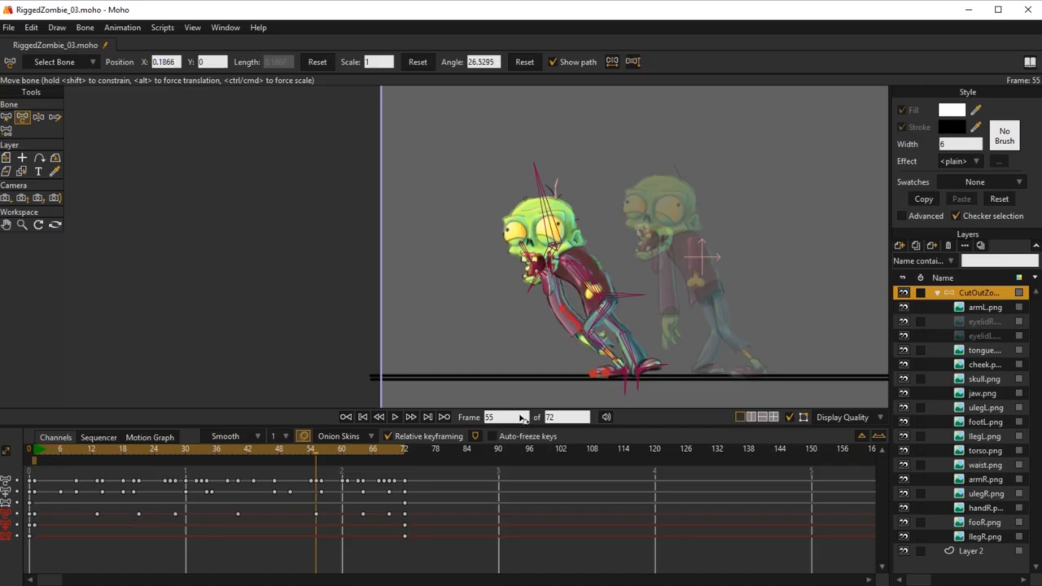
click(394, 416)
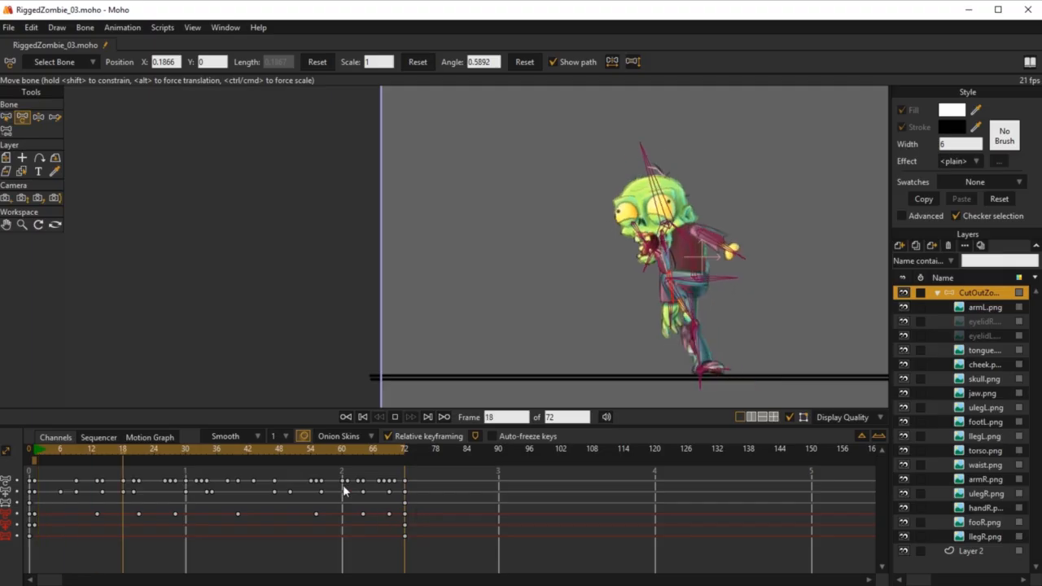
At frame 64, swing upper arm bone B10 forward and rotate the forearm bone to about 15.9 degrees
click(311, 454)
drag(312, 454, 361, 466)
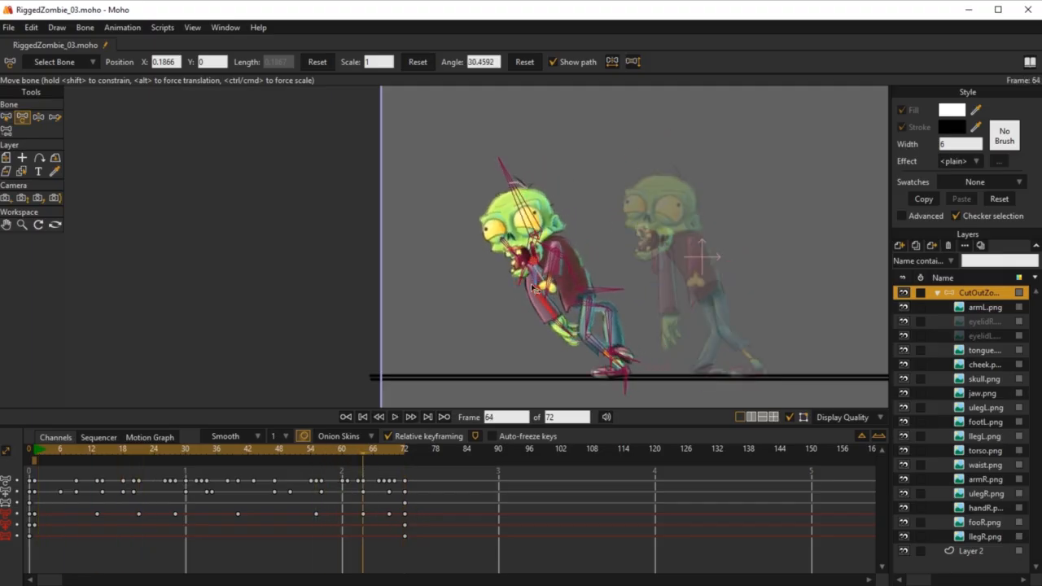
drag(533, 278, 531, 312)
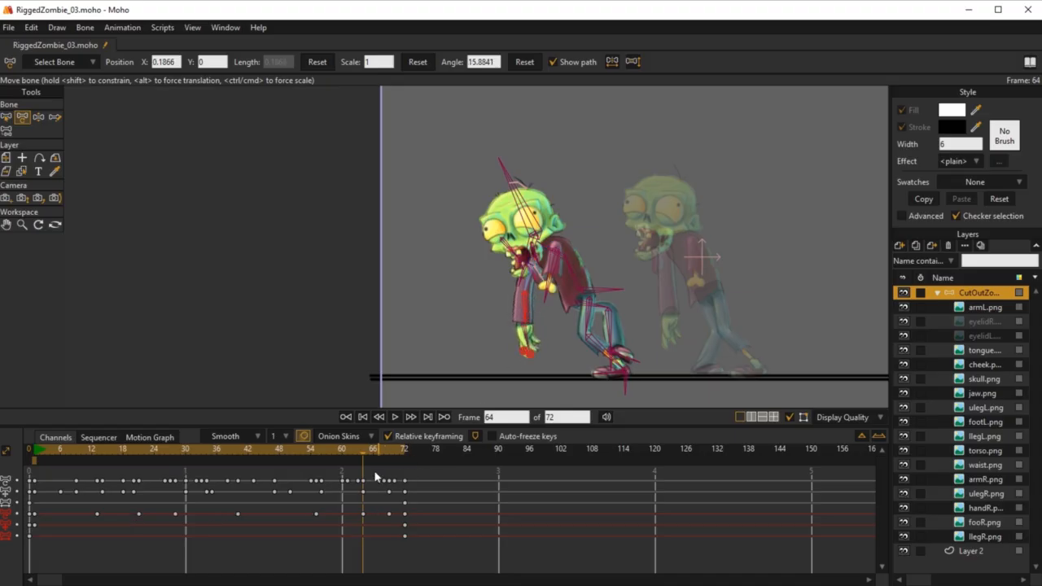
Bend the same arm's forearm bone further forward at frame 69 and play back the cycle
click(389, 456)
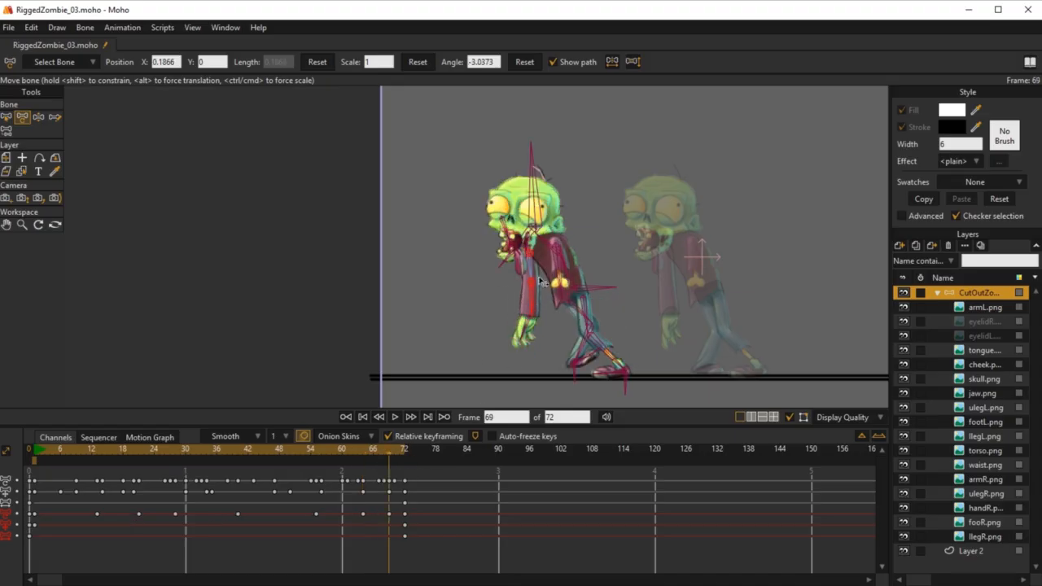
drag(536, 299, 509, 319)
click(364, 454)
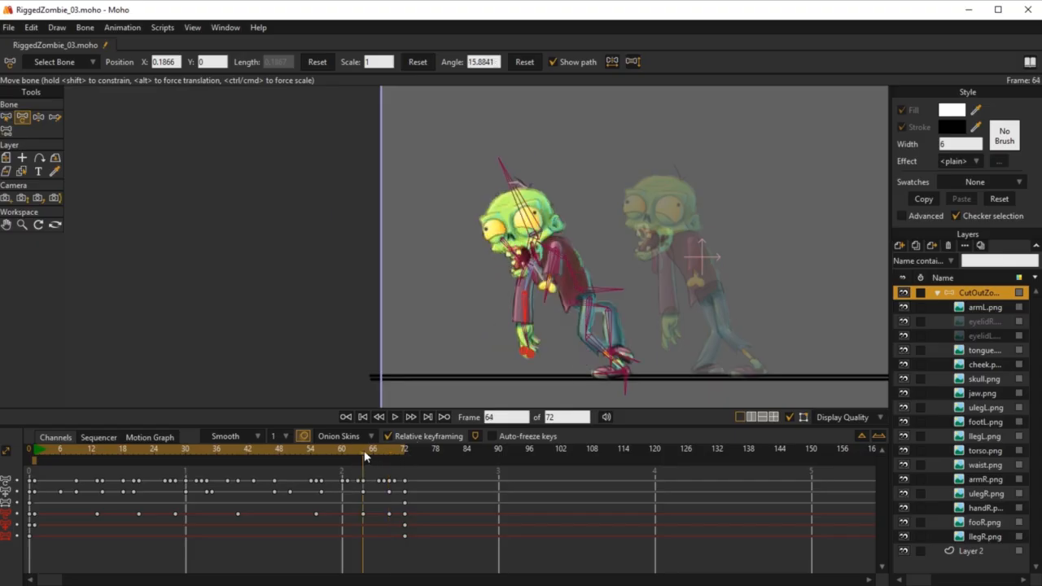
drag(364, 454, 389, 454)
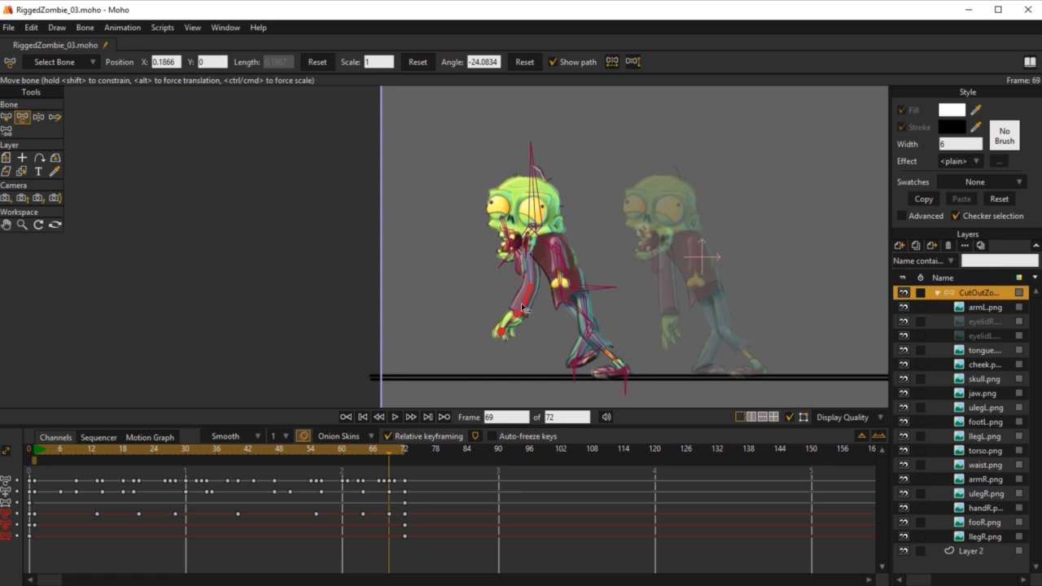
drag(529, 307, 536, 306)
key(space)
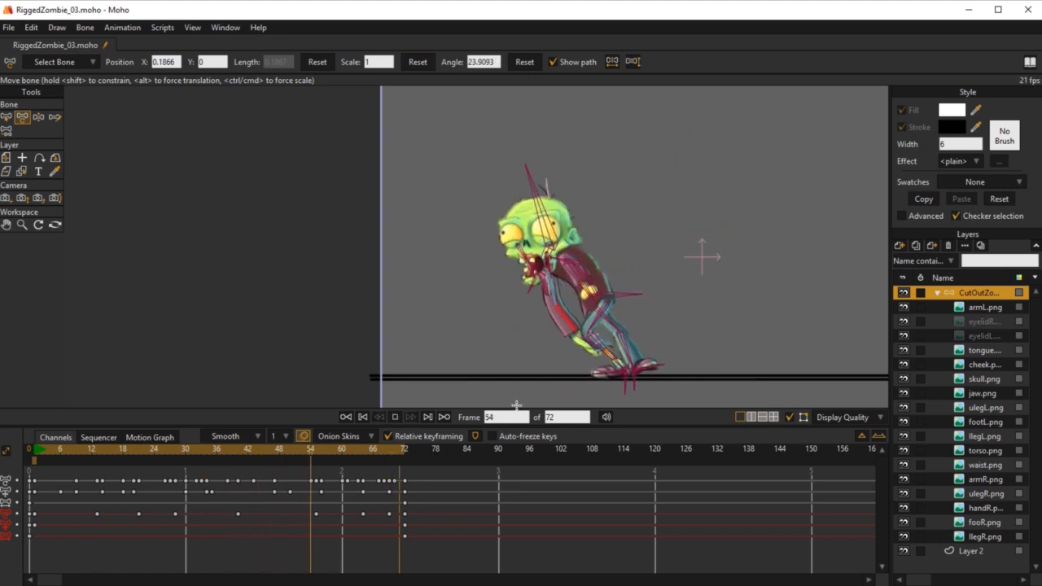
key(space)
Move upper arm bone B10's rotation keyframe from frame 55 onto frame 54
drag(237, 445, 298, 480)
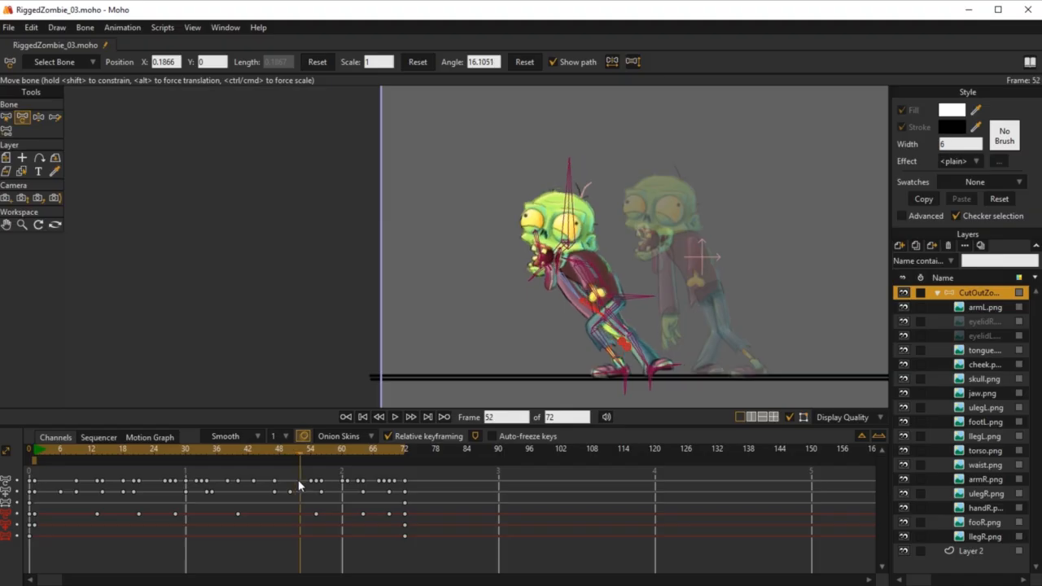
key(z)
click(572, 287)
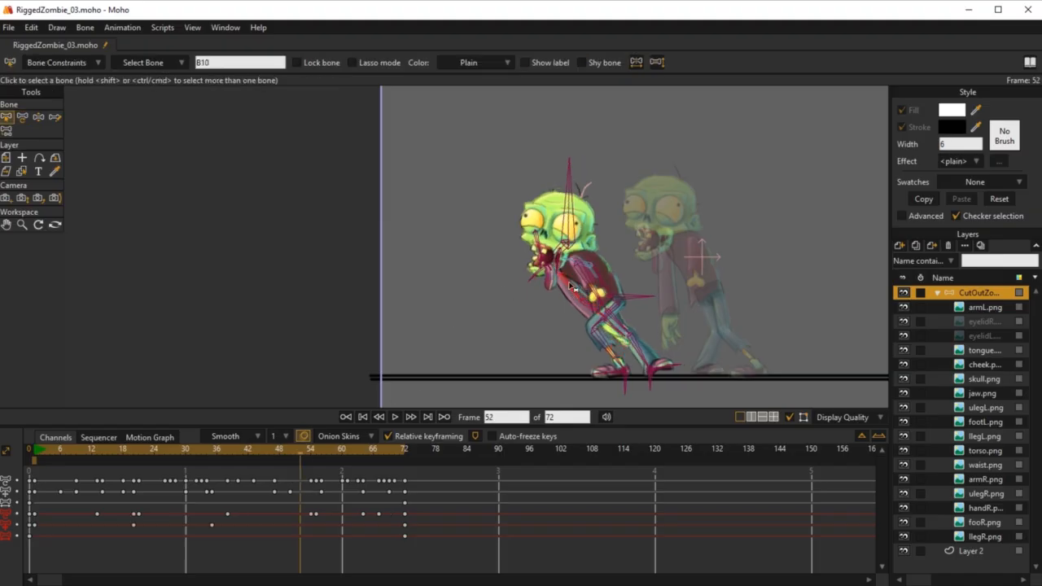
key(t)
click(309, 458)
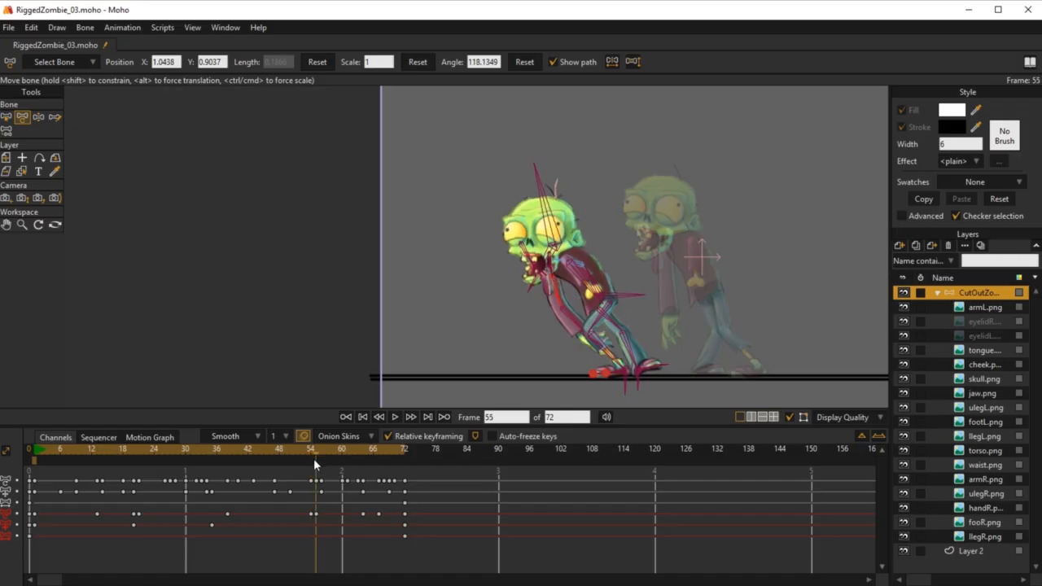
click(317, 469)
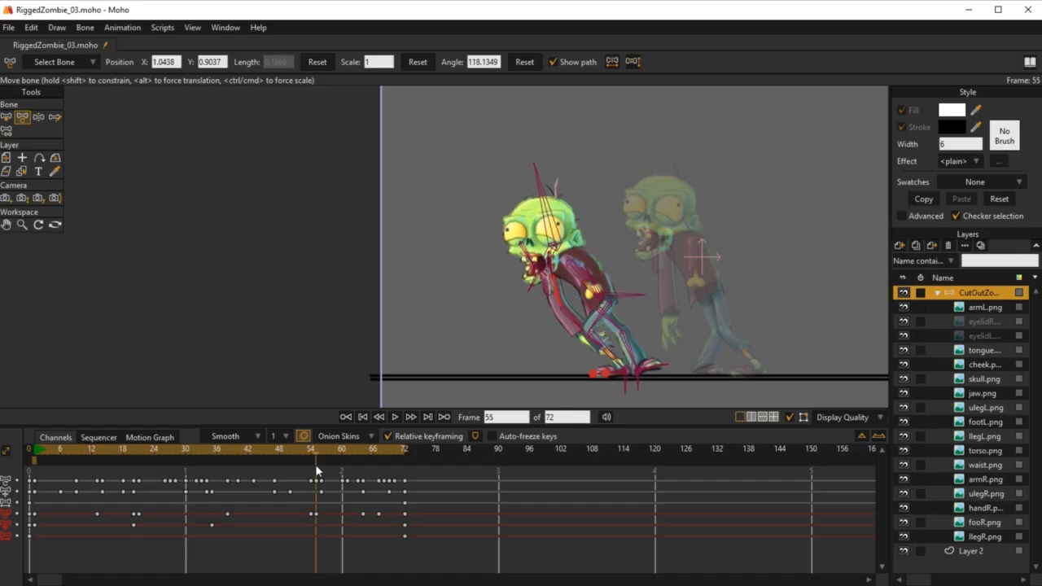
click(314, 514)
Play back the walk cycle from around frame 36 to check the retimed arm swing
click(217, 453)
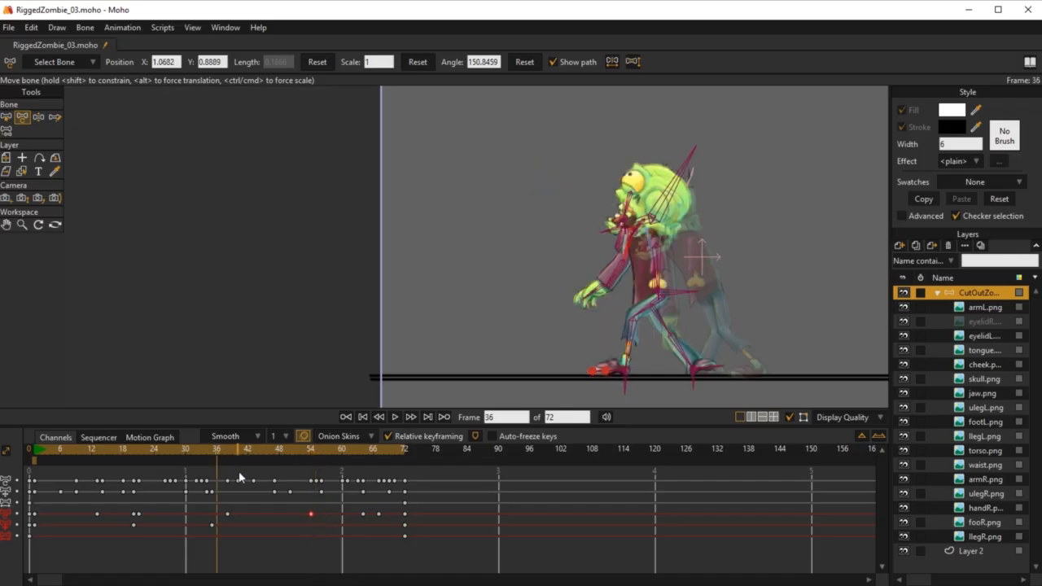
key(space)
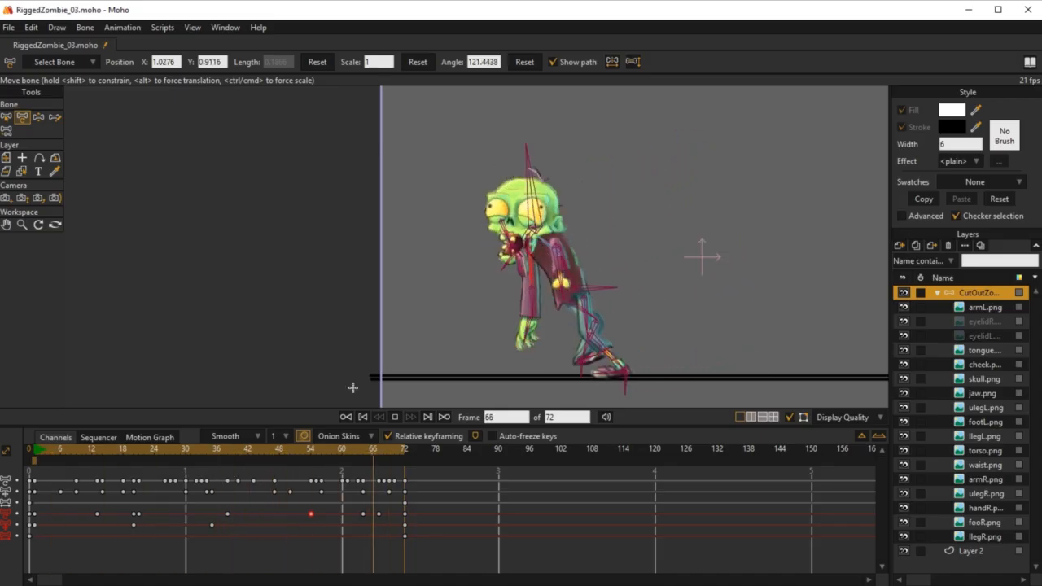
key(space)
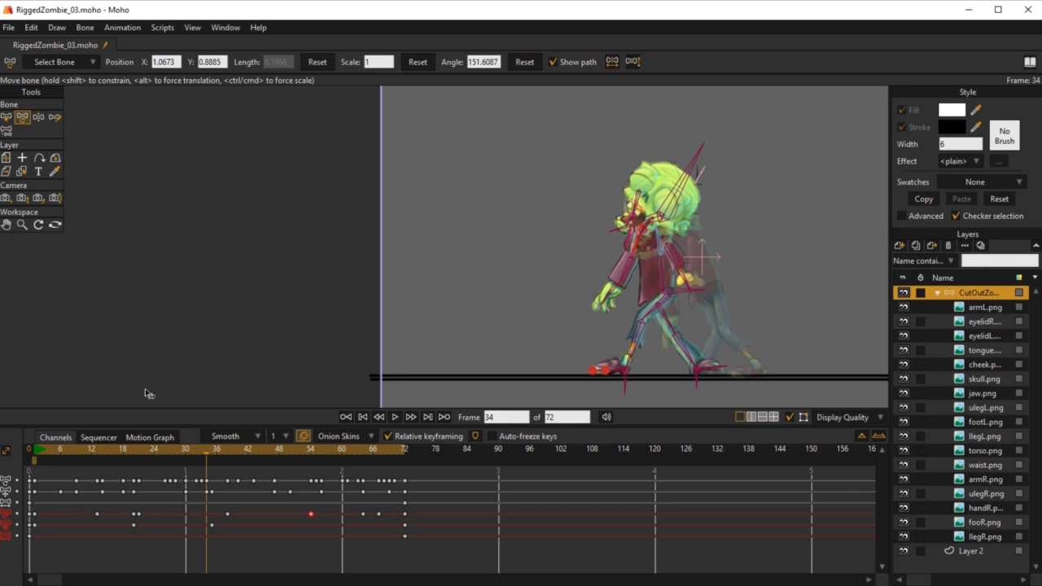
Scrub the full 72-frame walk cycle from frame 1 to review the body's motion and compare the first and last poses
click(34, 452)
scroll(760, 200, up, 4)
drag(689, 224, 668, 155)
scroll(684, 255, down, 4)
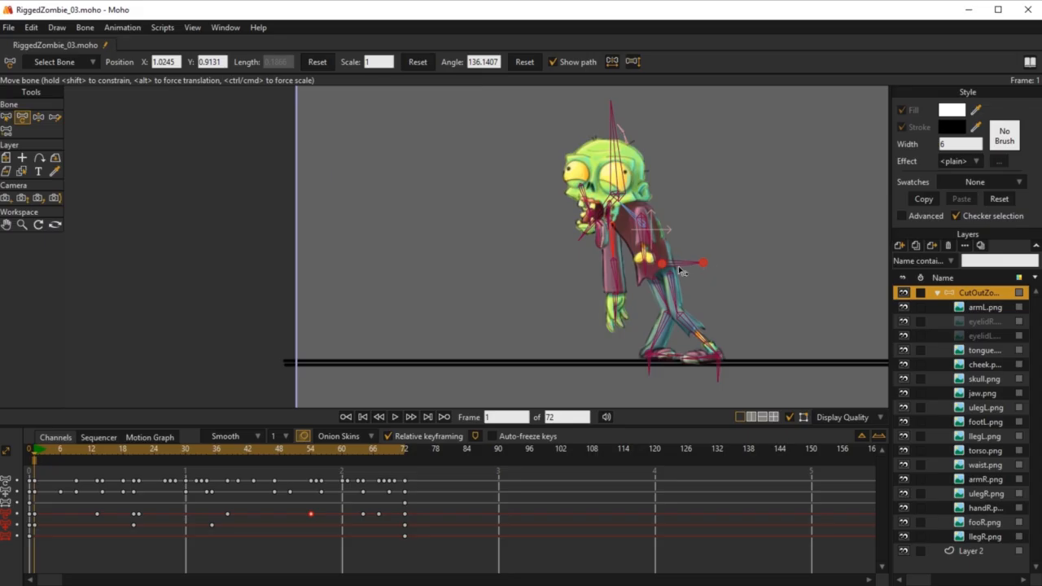
key(z)
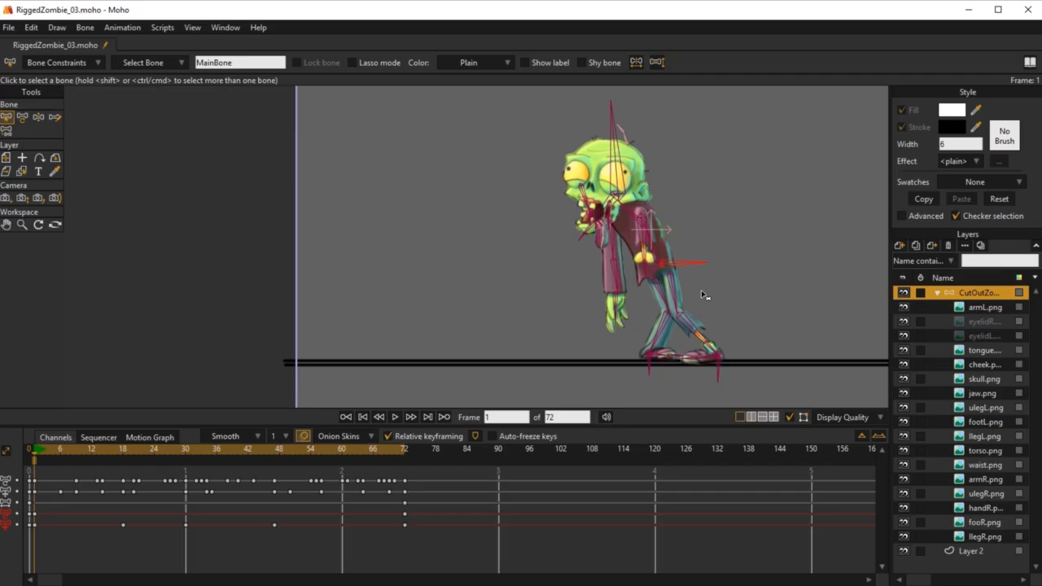
drag(691, 311, 684, 327)
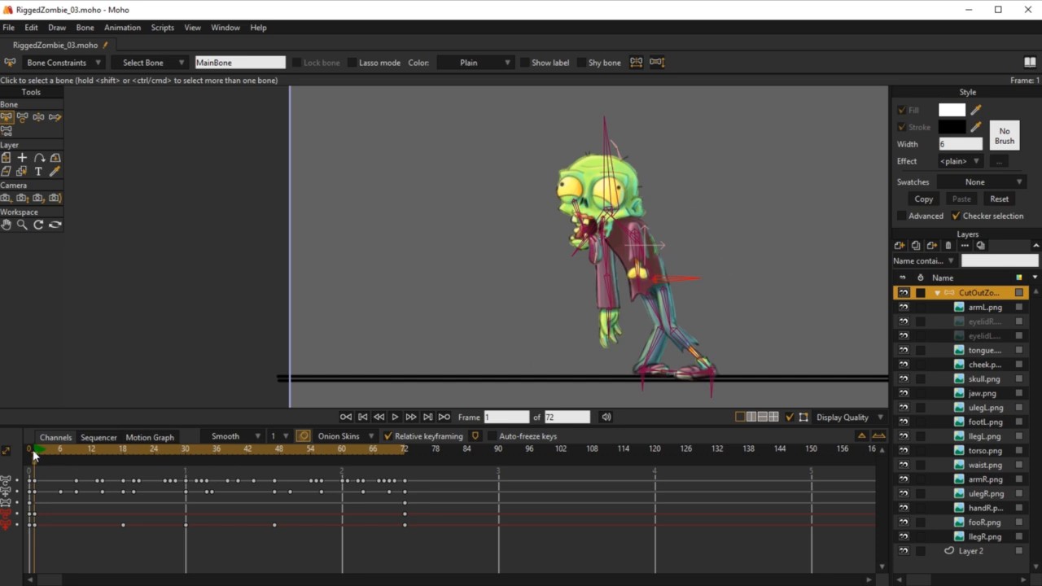
drag(38, 449, 407, 477)
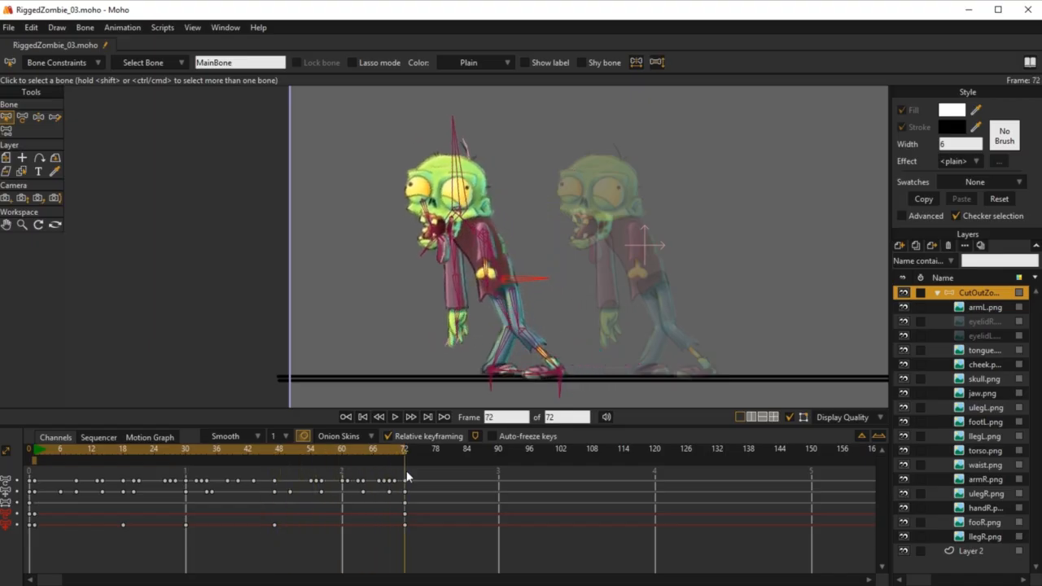
drag(45, 461, 331, 495)
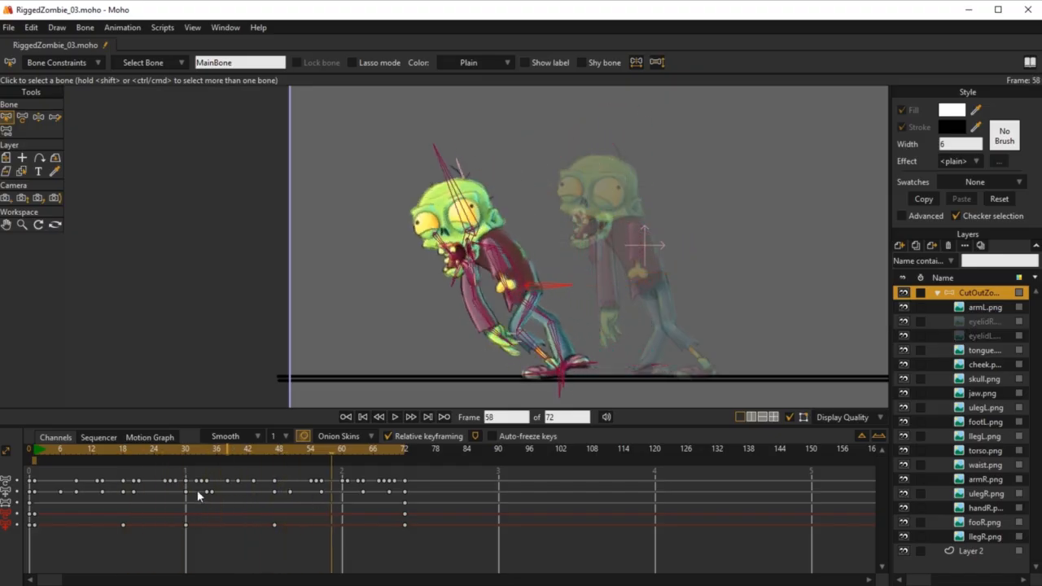
click(36, 449)
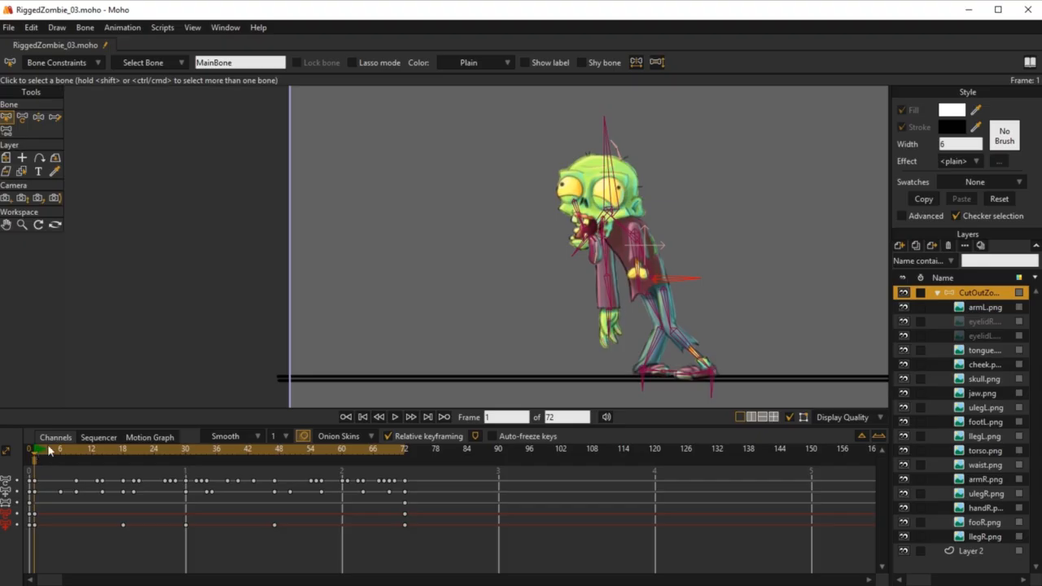
Select JawBone for transforming at frame 1 and save the file
scroll(635, 244, up, 5)
scroll(634, 243, down, 4)
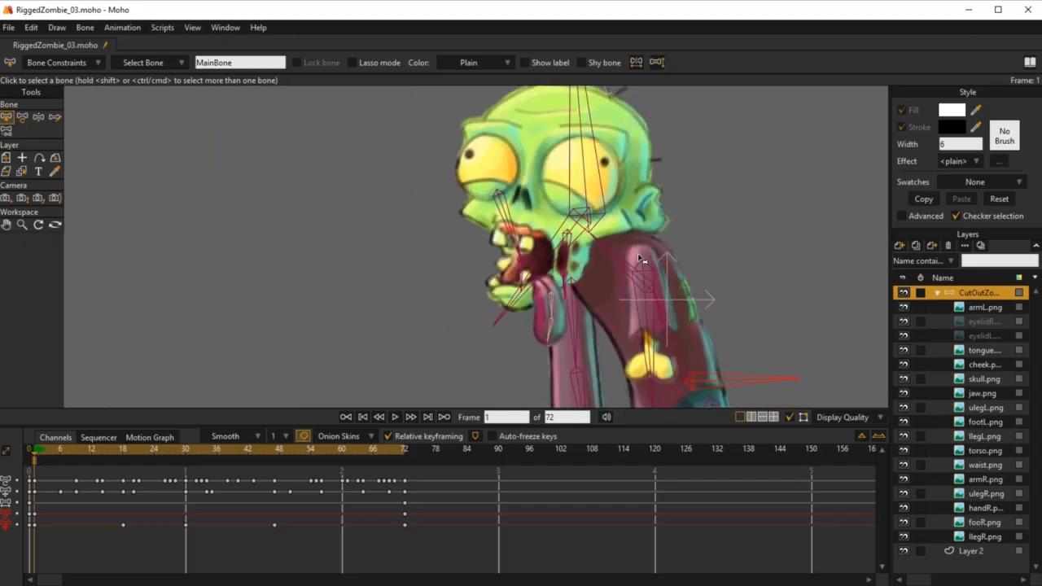
scroll(616, 247, up, 3)
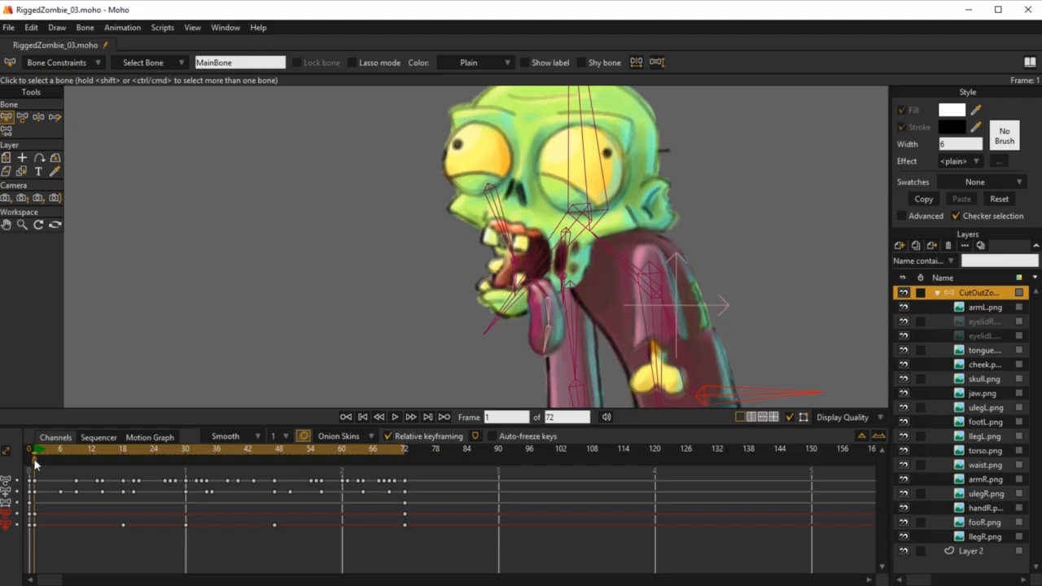
scroll(425, 346, down, 1)
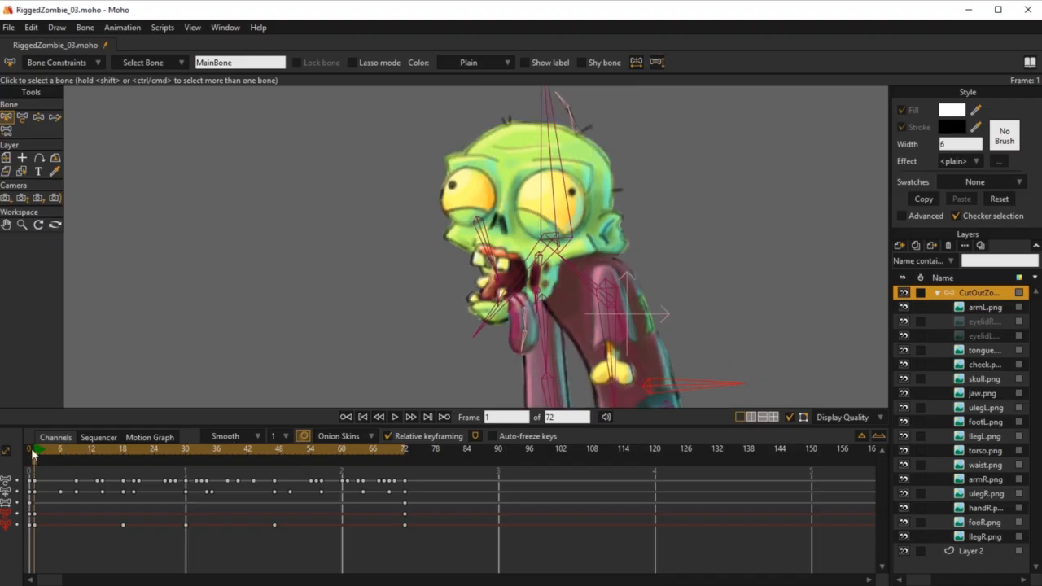
drag(33, 456, 224, 469)
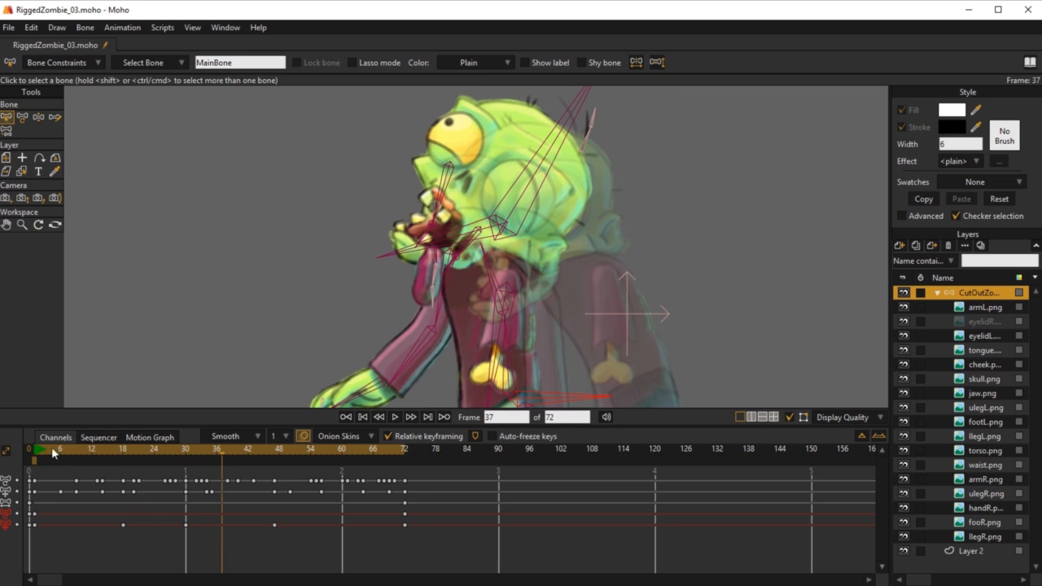
drag(51, 447, 118, 453)
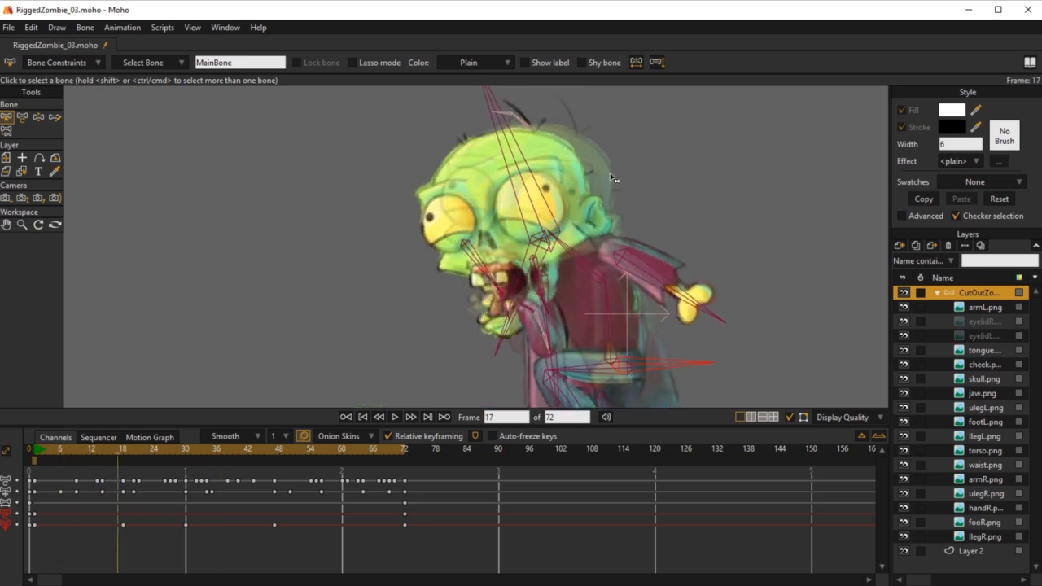
click(533, 275)
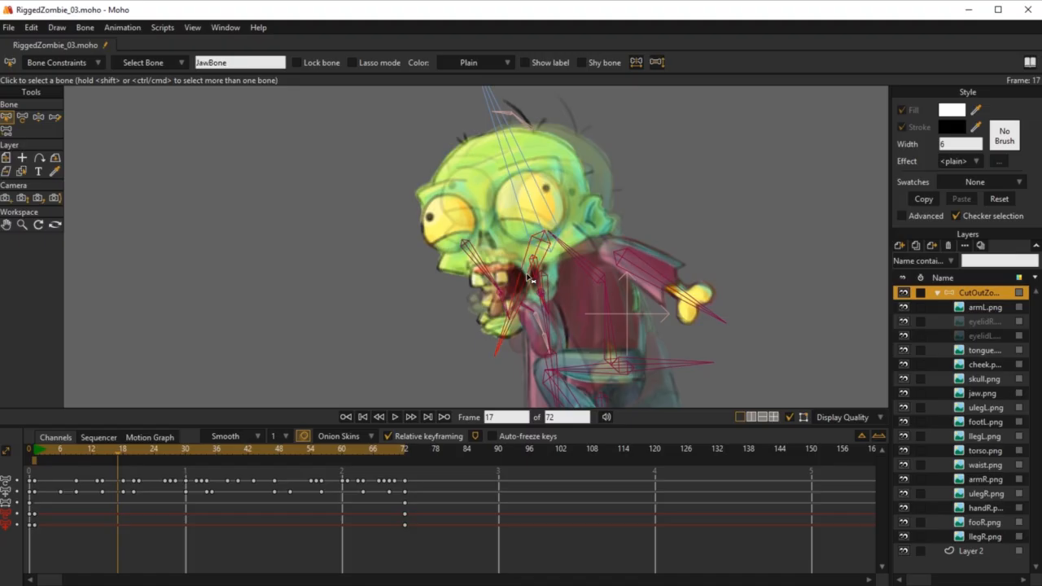
mouse_move(38, 450)
mouse_down()
mouse_move(158, 470)
mouse_move(34, 456)
mouse_up()
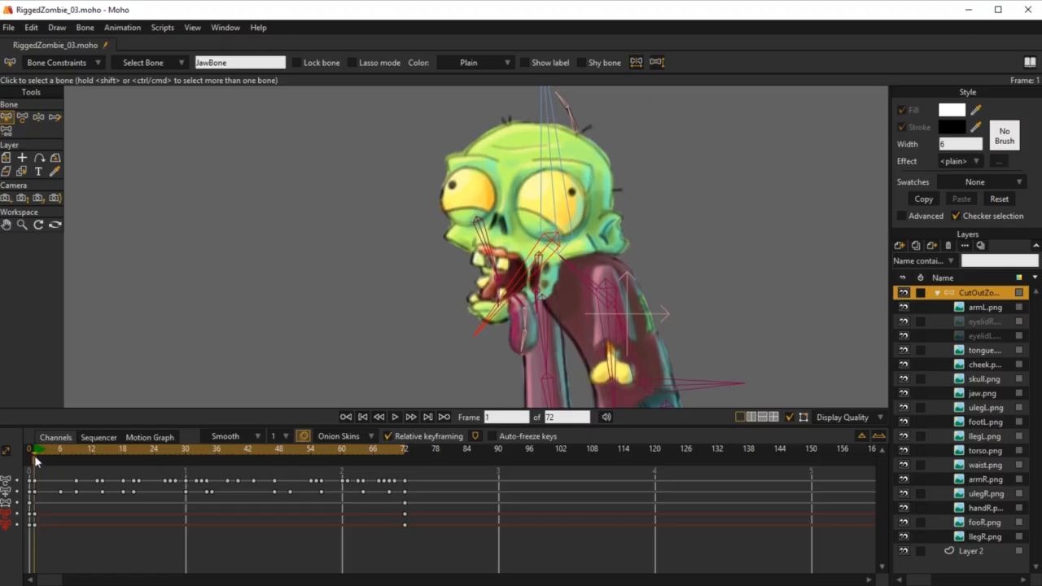
key(t)
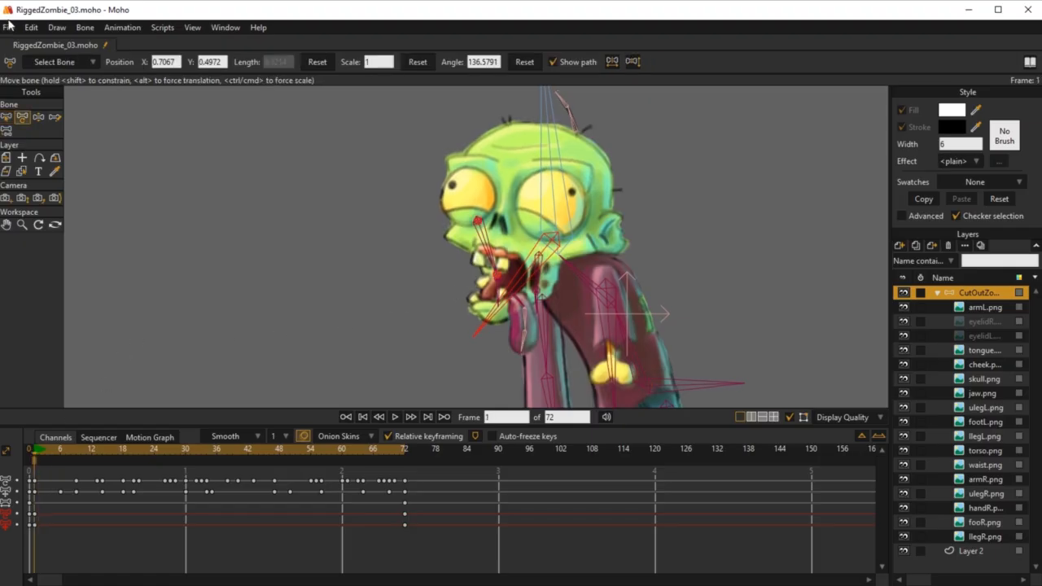
click(9, 28)
click(34, 145)
Rotate the jaw bone upward at frame 10 to partly close the zombie's mouth
drag(35, 450, 82, 470)
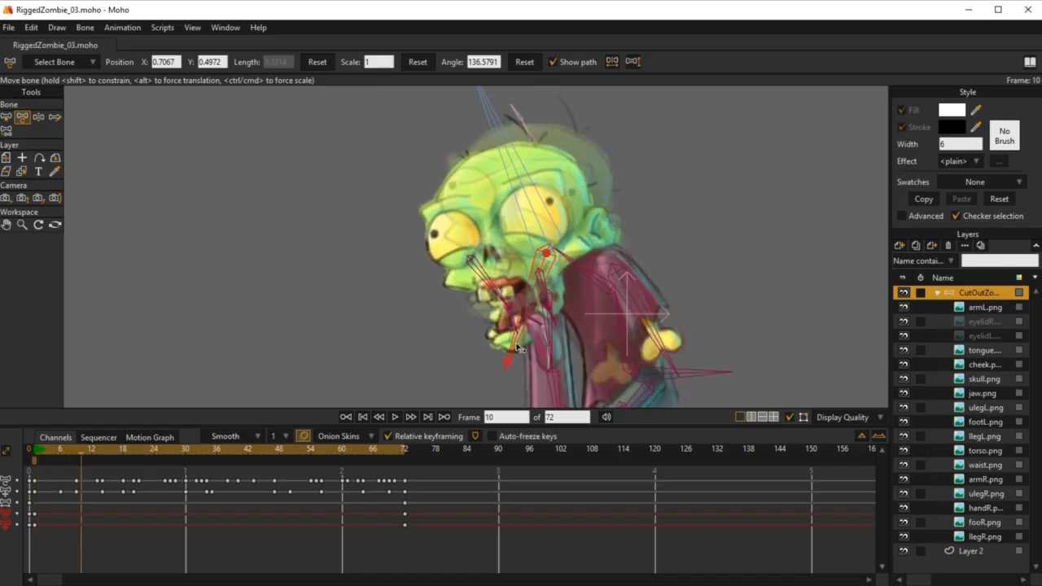
key(Right)
key(Right)
key(Right)
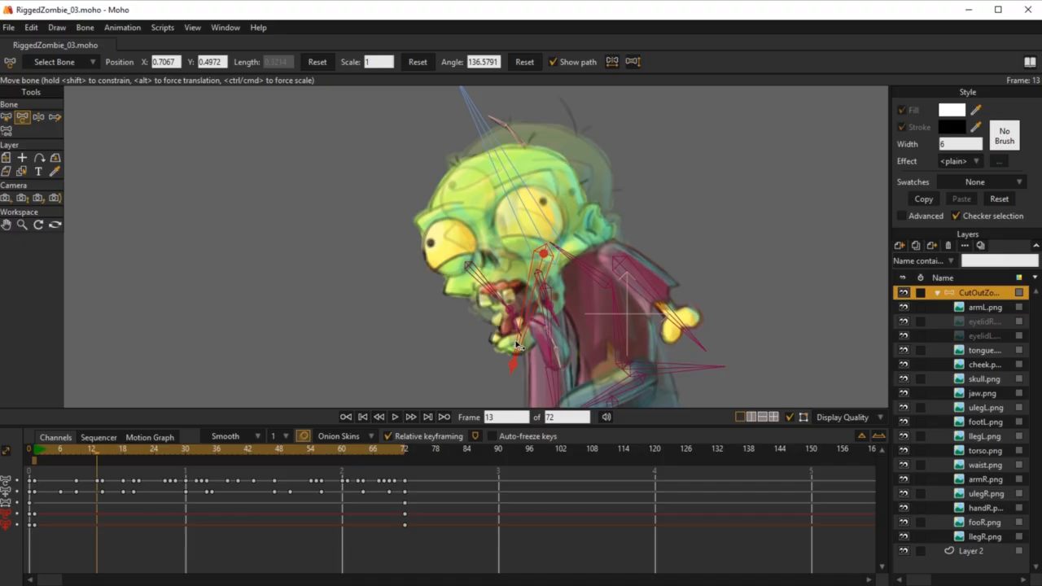
key(Left)
key(Left)
key(Left)
mouse_move(518, 346)
mouse_down()
mouse_move(493, 334)
mouse_move(511, 351)
mouse_up()
Rotate the jaw bone to about 149.3 degrees at frame 20 to open the mouth wide
key(Right)
key(Right)
key(Right)
key(Right)
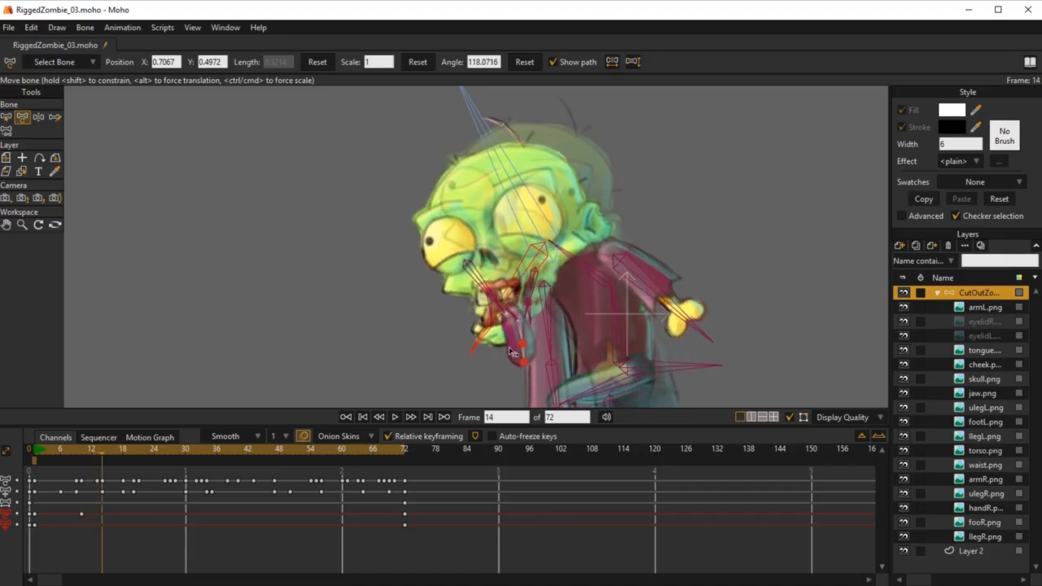
key(Right)
key(Right)
key(Right)
key(Right)
key(Right)
key(Right)
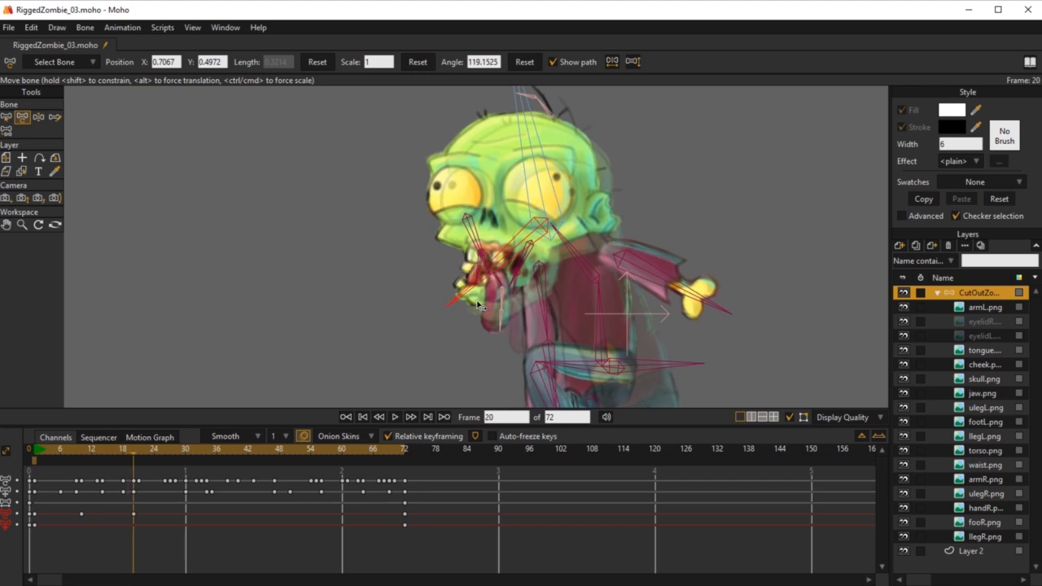
drag(479, 304, 508, 336)
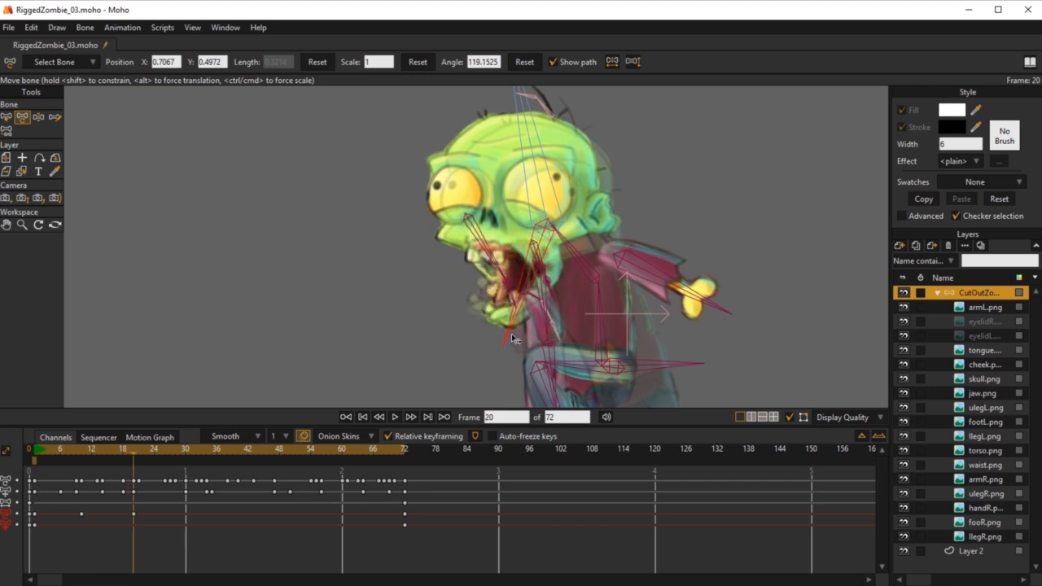
drag(511, 335, 517, 367)
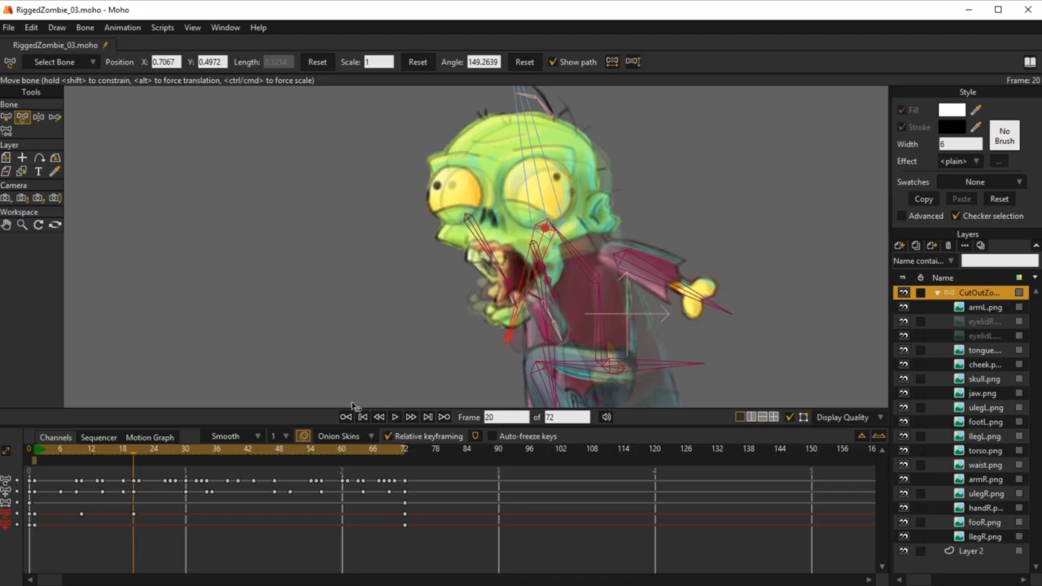
Set a jaw bone rotation keyframe at frame 30 with the mouth held open
key(Right)
key(Right)
key(Right)
key(Right)
key(Right)
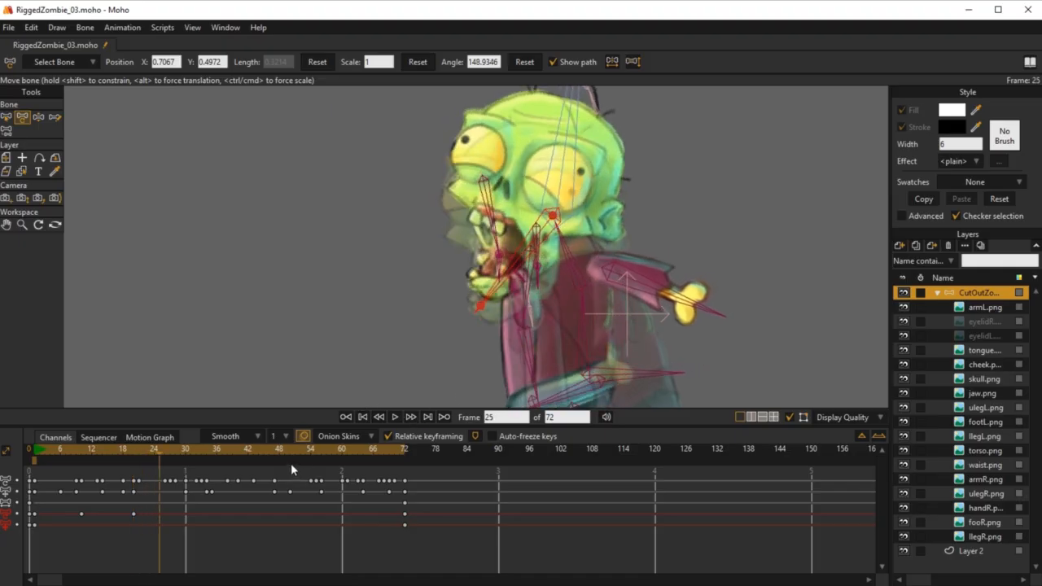
key(Right)
key(Right)
key(Right)
key(Right)
key(Right)
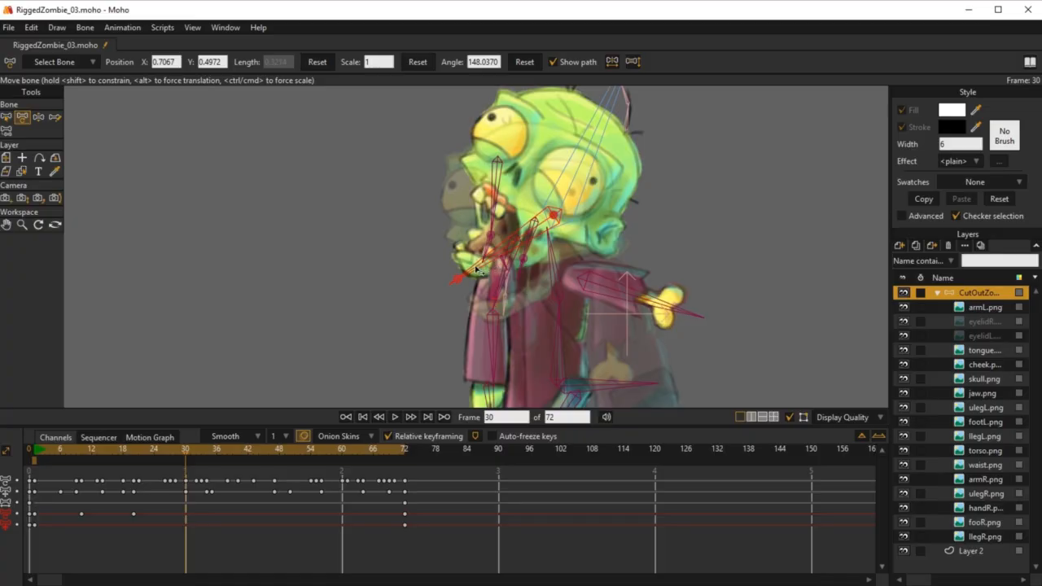
Swing the jaw bone upward at frame 40 to close the mouth
key(Right)
key(Right)
key(Right)
key(Right)
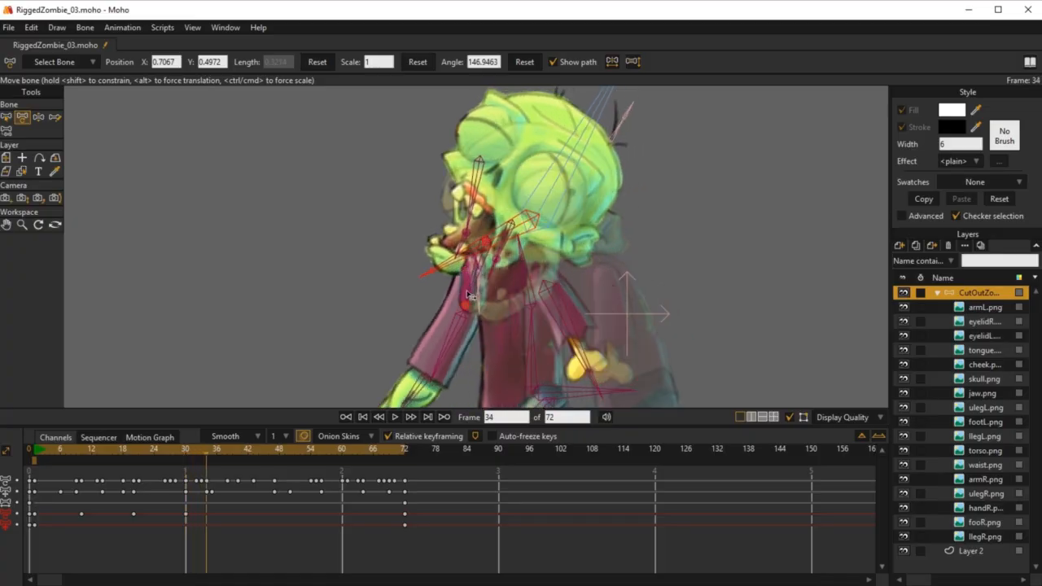
key(Right)
key(Right)
key(Right)
key(Right)
key(Right)
key(Right)
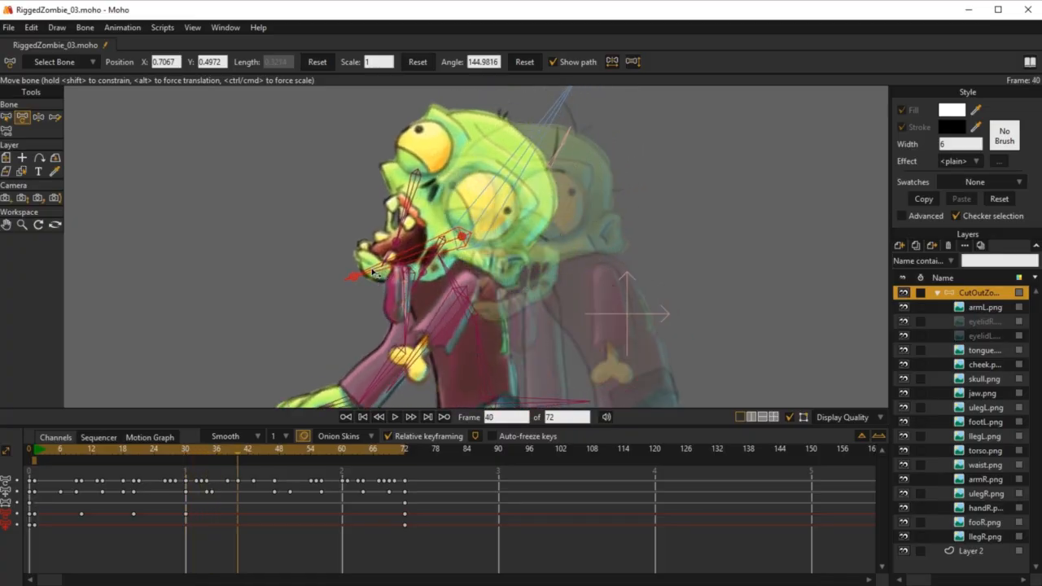
drag(373, 273, 383, 213)
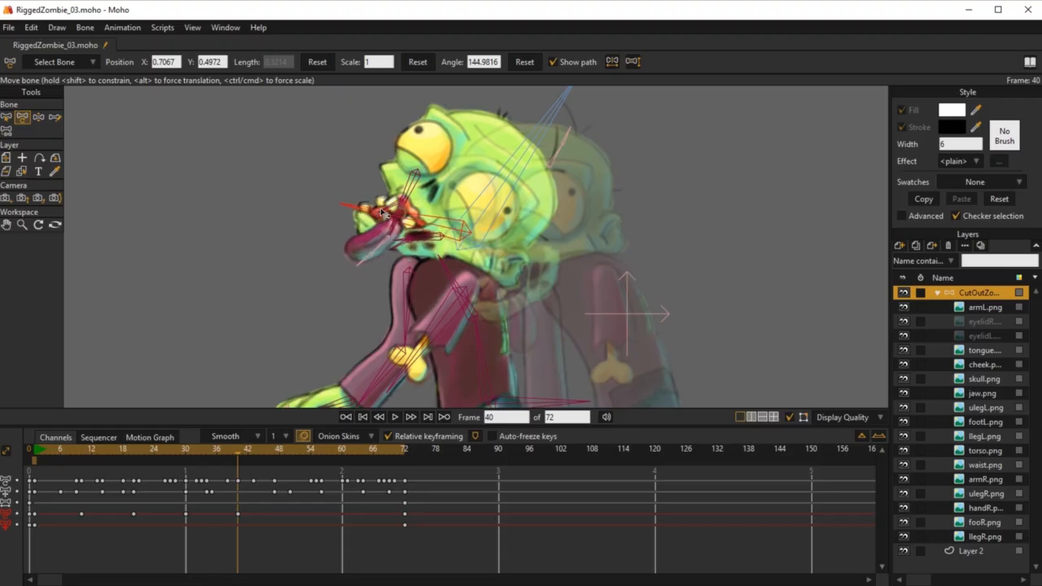
Set a jaw bone rotation keyframe at frame 51 with the mouth slightly open
key(Right)
key(Right)
key(Right)
key(Right)
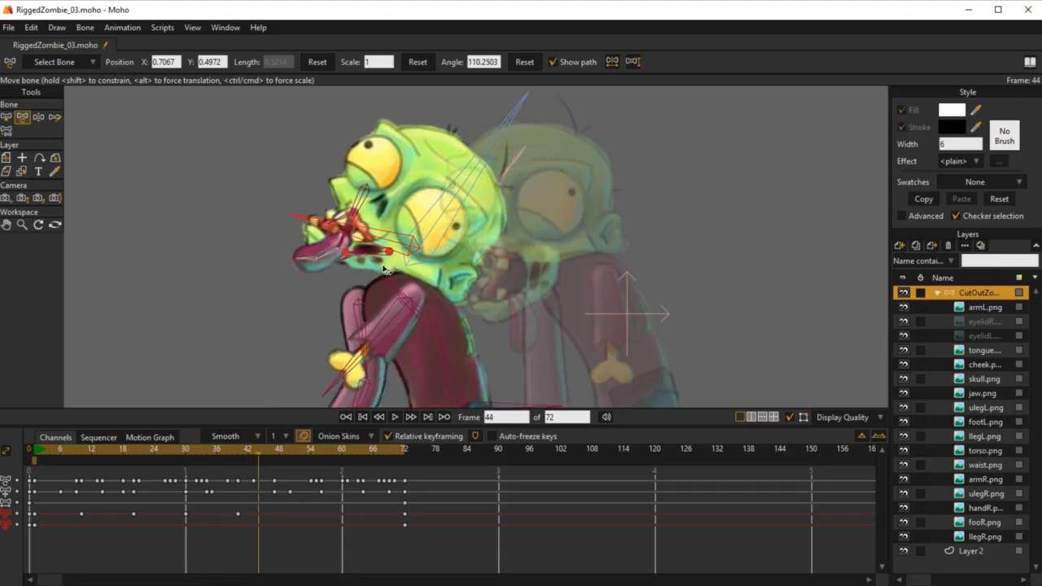
key(Right)
key(Right)
key(Right)
key(Right)
key(Right)
key(Right)
key(Right)
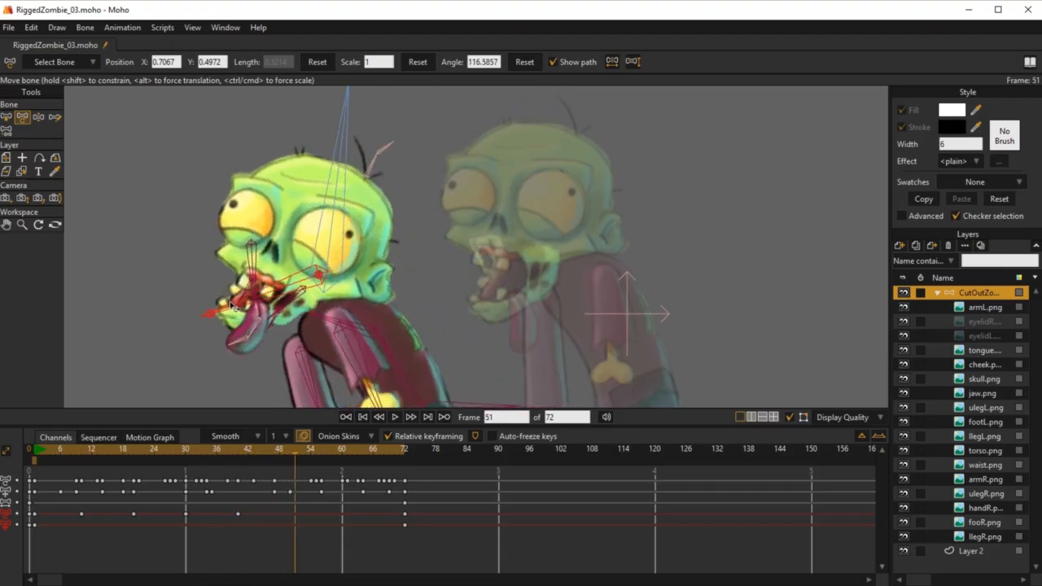
drag(239, 306, 237, 307)
Step through the frames from 51 to 67 to examine the jaw movement and play back the whole walk cycle
key(Right)
key(Right)
key(Right)
key(Right)
key(Right)
key(Right)
key(Right)
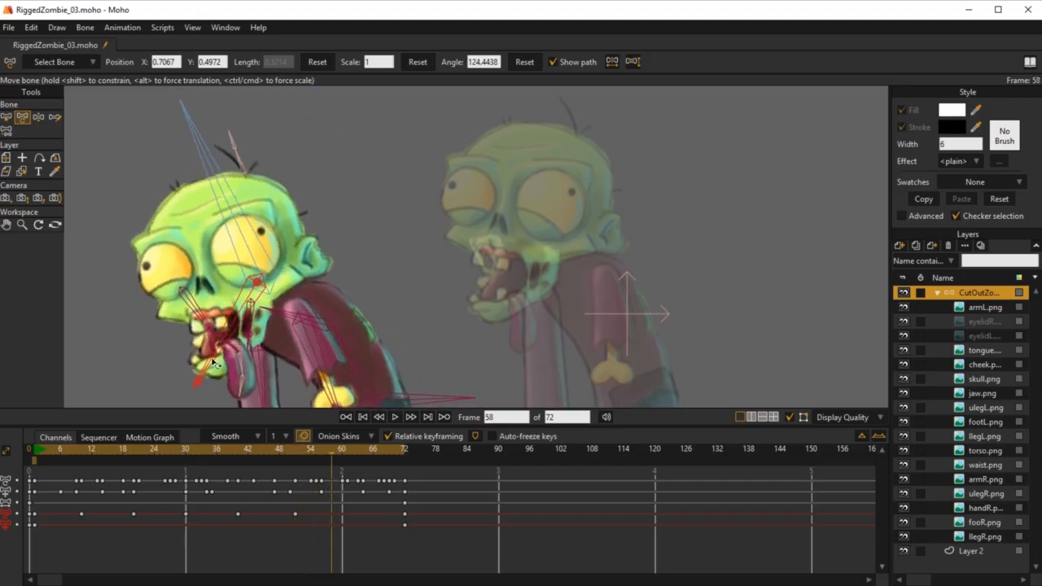
key(Right)
key(Right)
key(Right)
key(Right)
key(Right)
key(Right)
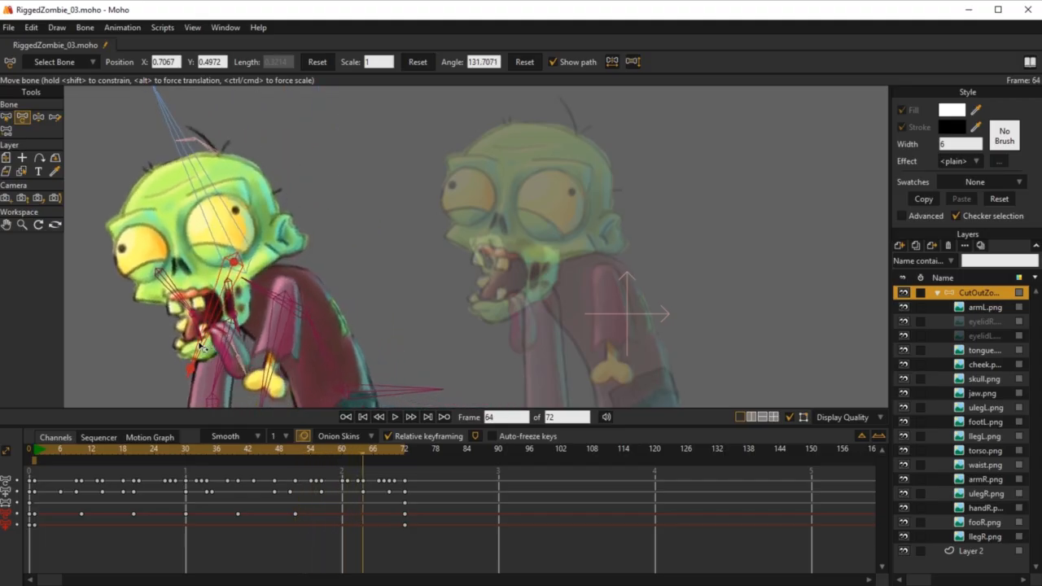
key(Right)
key(Right)
key(Right)
key(Right)
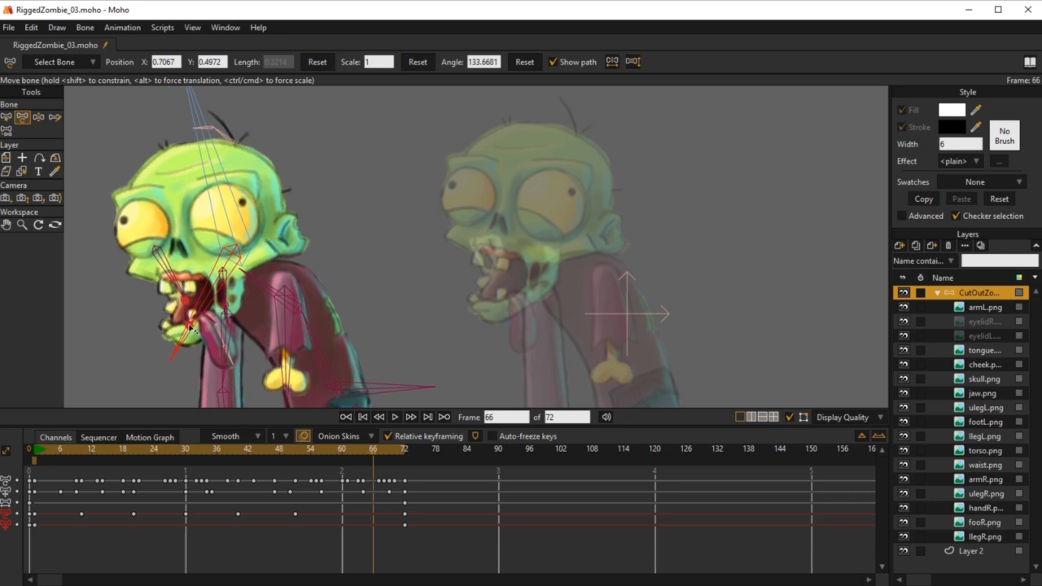
key(Left)
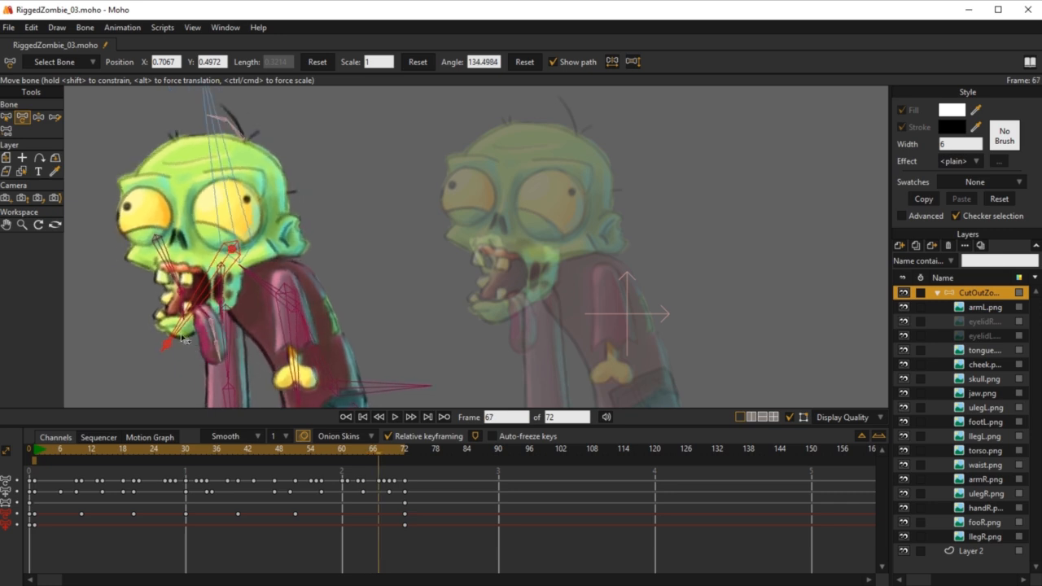
key(space)
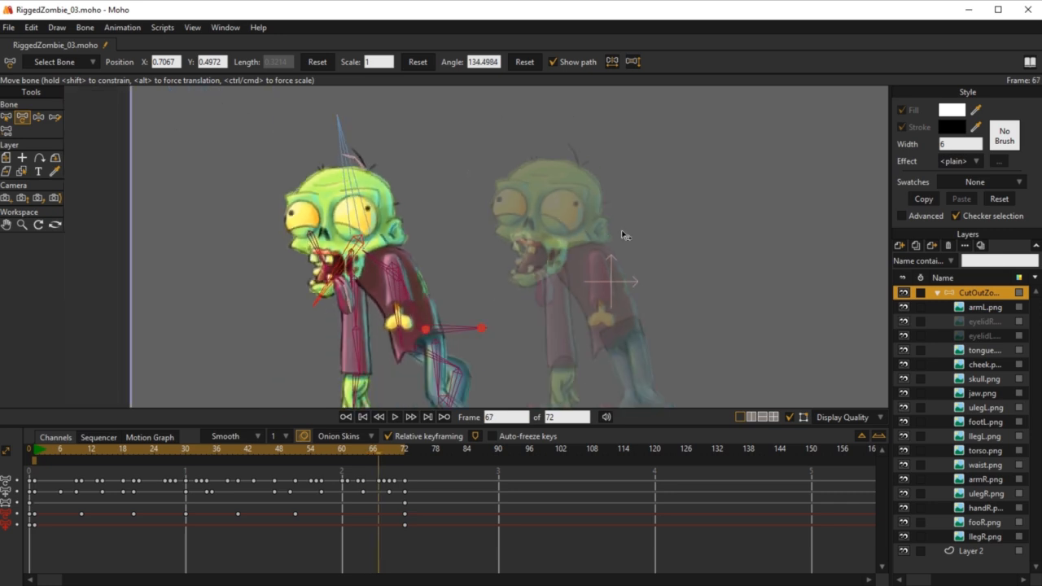
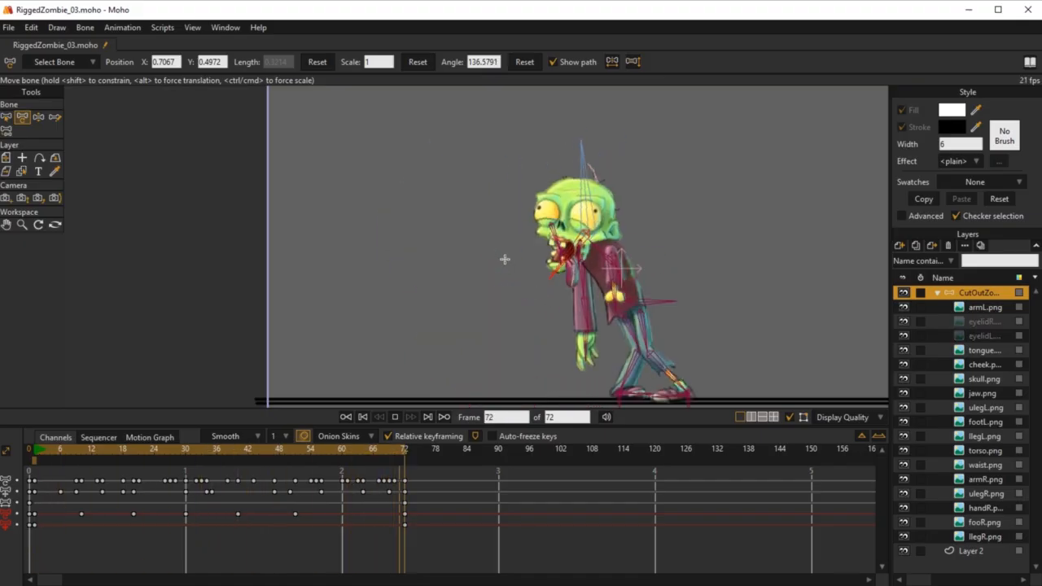
key(space)
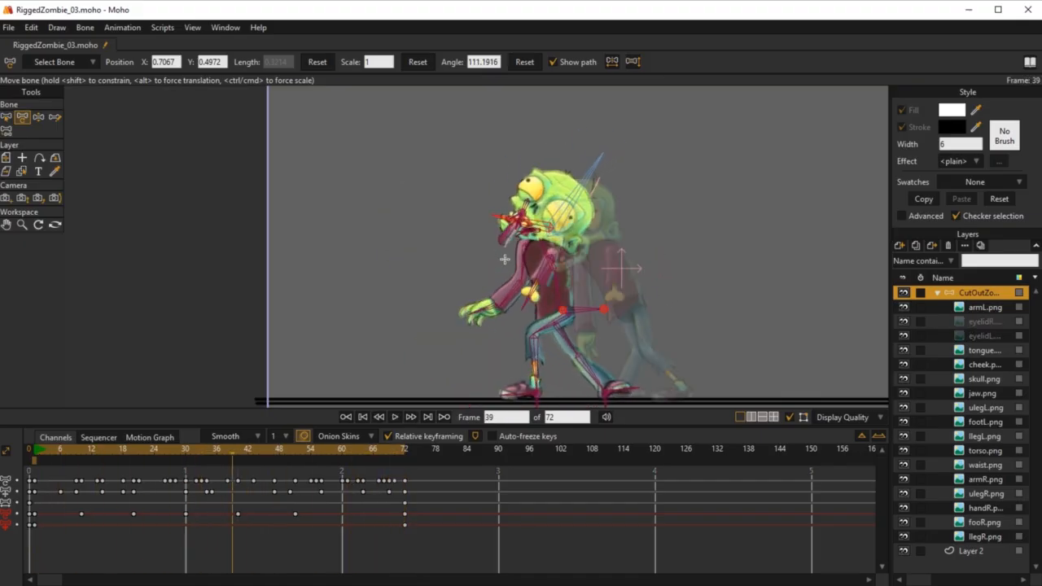
Select the zombie's right upper arm, forearm and hand bones and delete their keyframes between frames 1 and 72
key(b)
scroll(529, 259, up, 2)
click(519, 262)
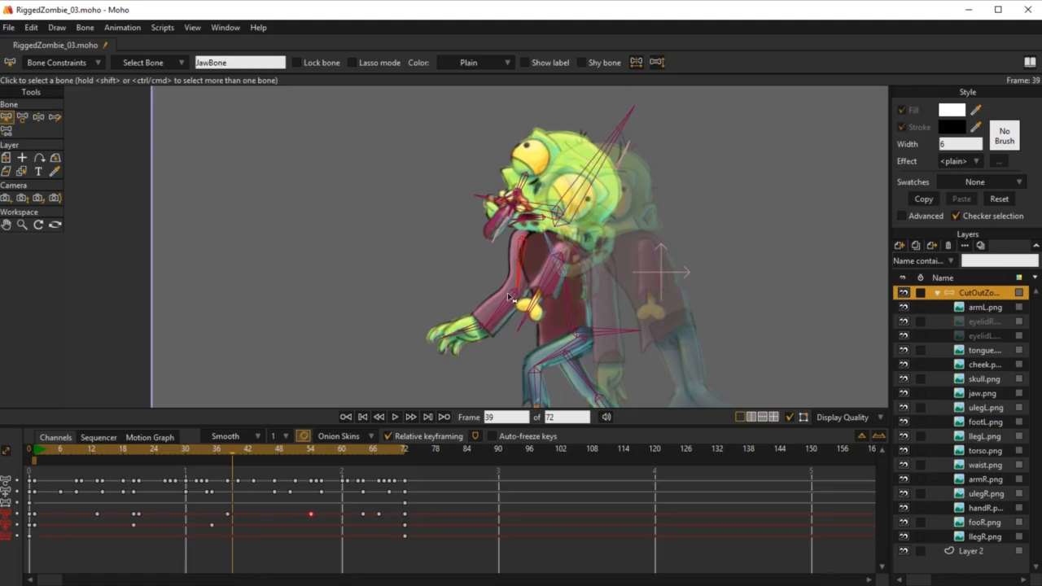
shift+click(492, 322)
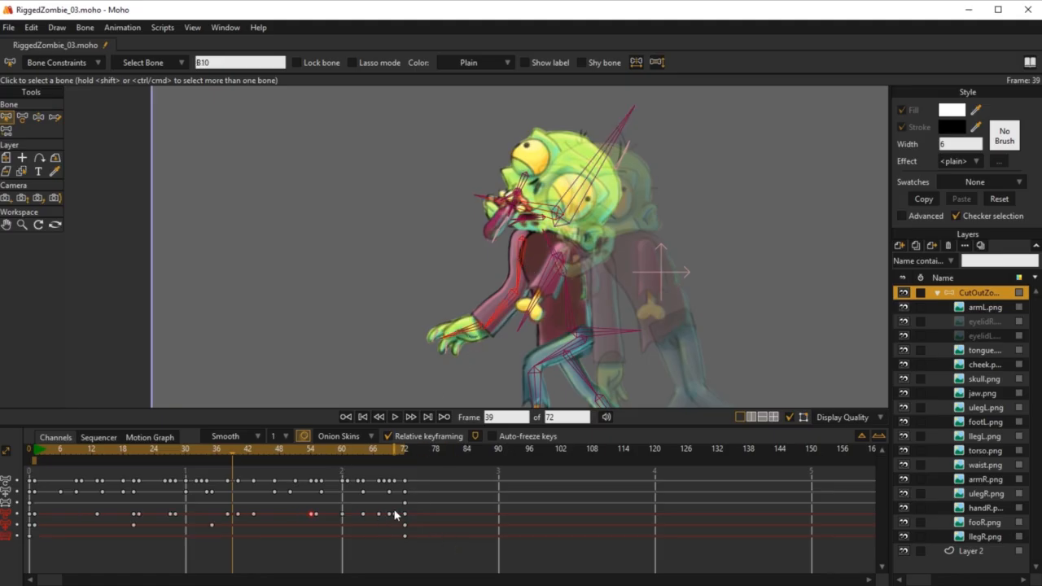
drag(399, 509, 101, 533)
key(Delete)
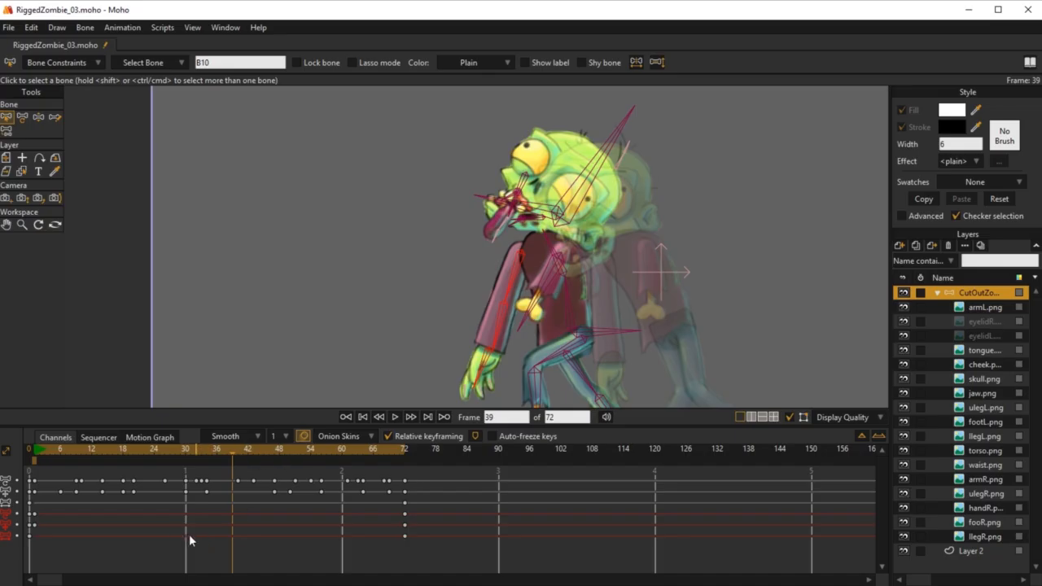
Compare the right arm's pose at frame 1 with its pose at frame 72
click(34, 449)
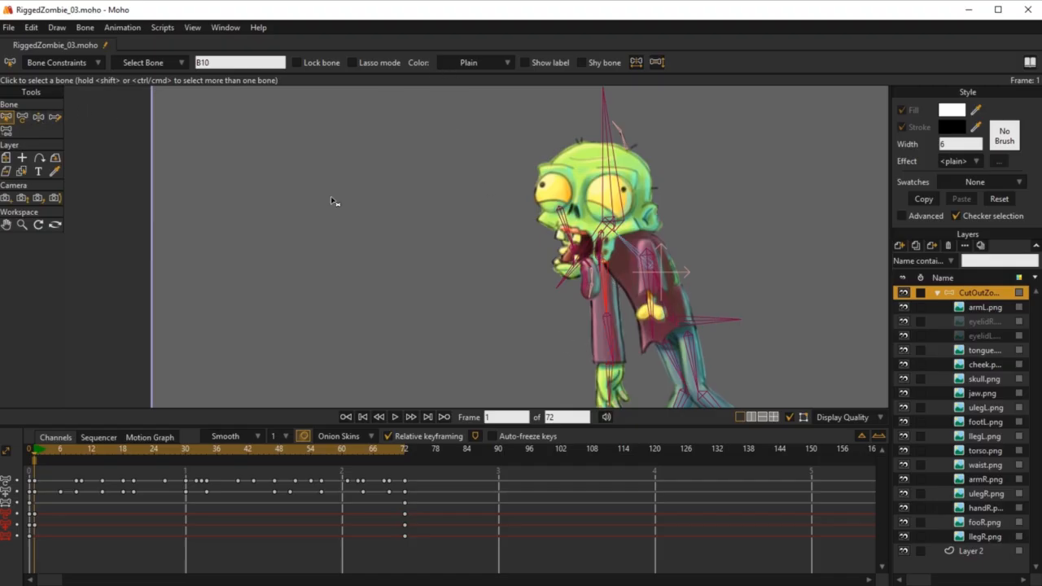
key(t)
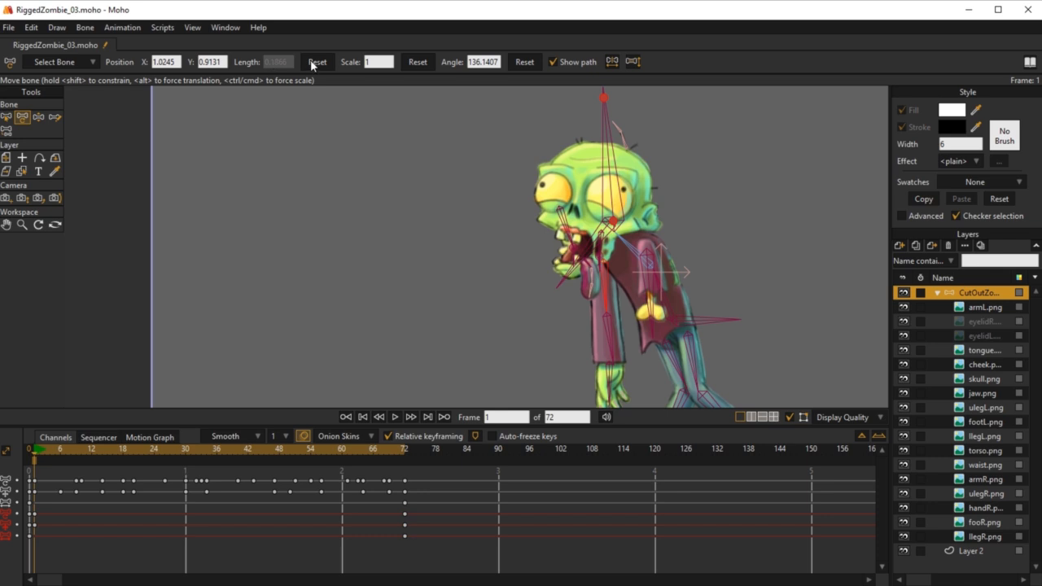
click(404, 453)
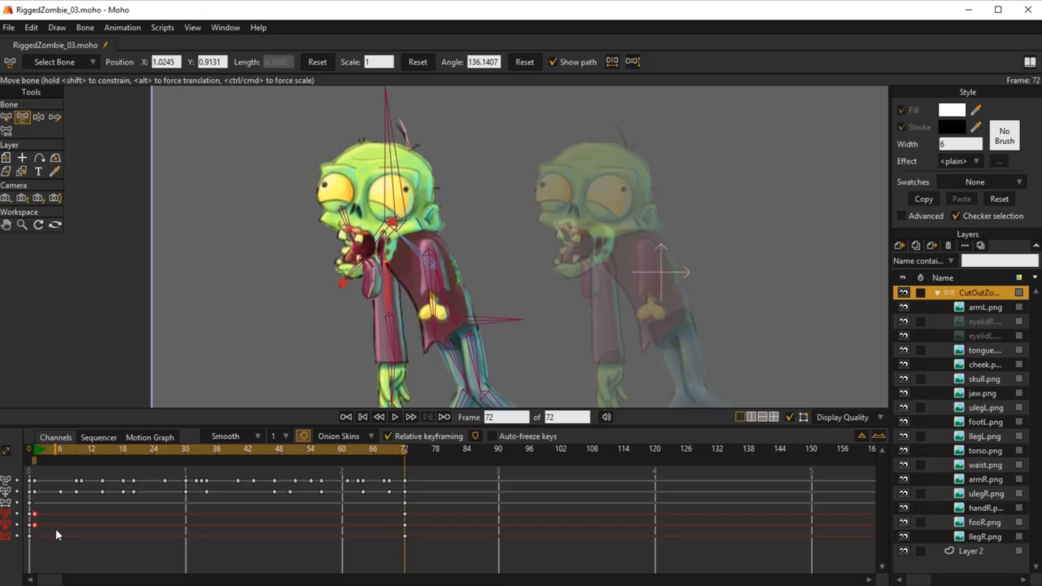
click(34, 453)
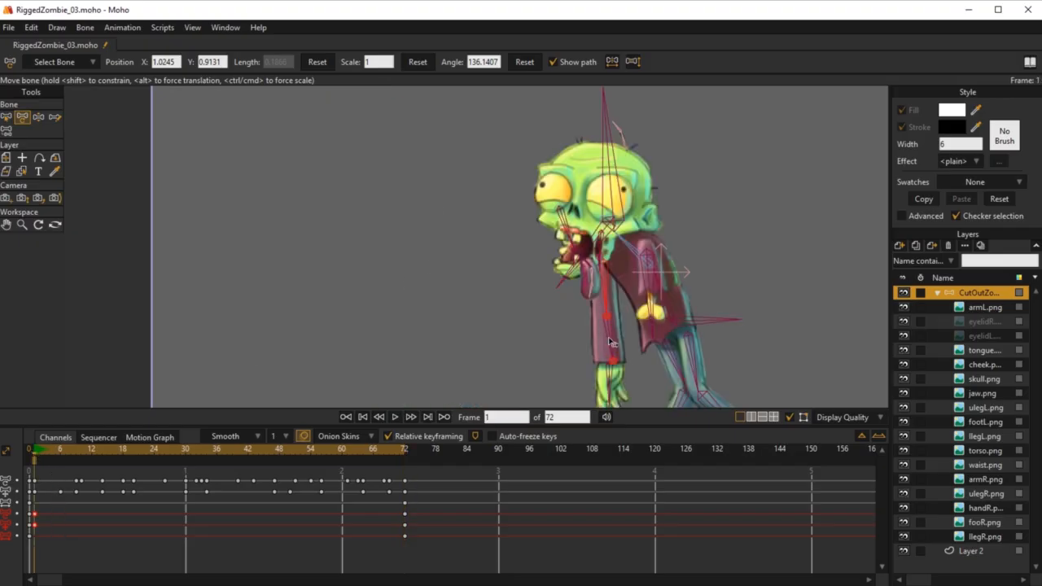
scroll(611, 340, down, 2)
drag(610, 340, 635, 293)
scroll(635, 293, up, 3)
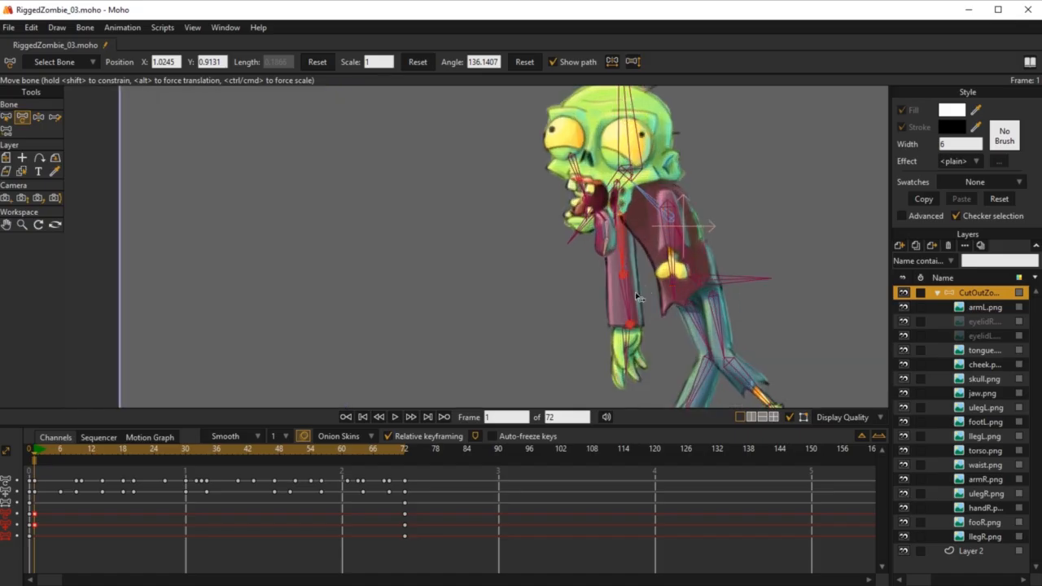
scroll(700, 271, down, 1)
Swing the right arm back behind the torso at frame 32, undoing the extra bone adjustment
drag(37, 456, 196, 471)
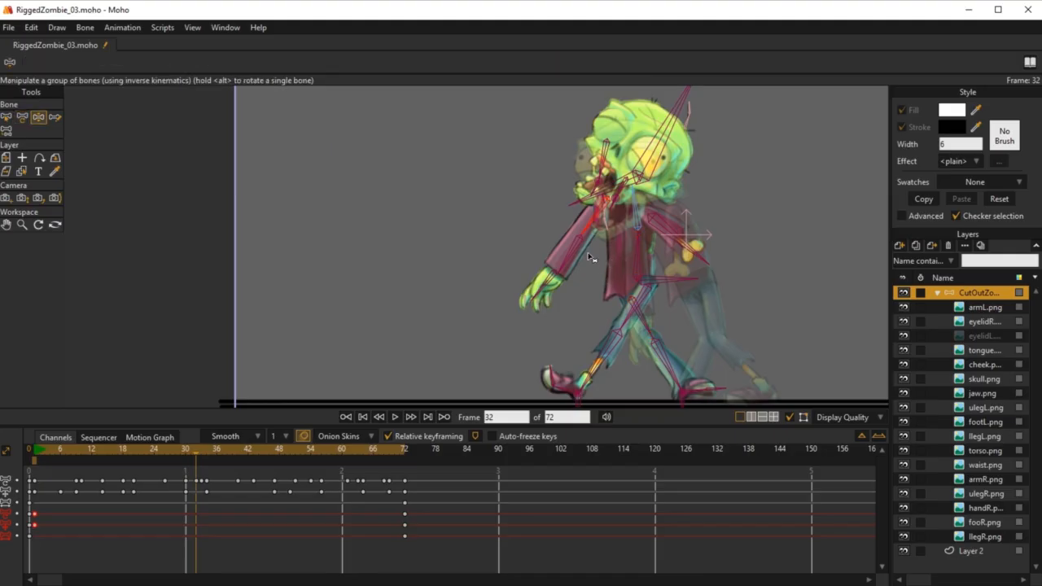
key(z)
drag(591, 257, 660, 309)
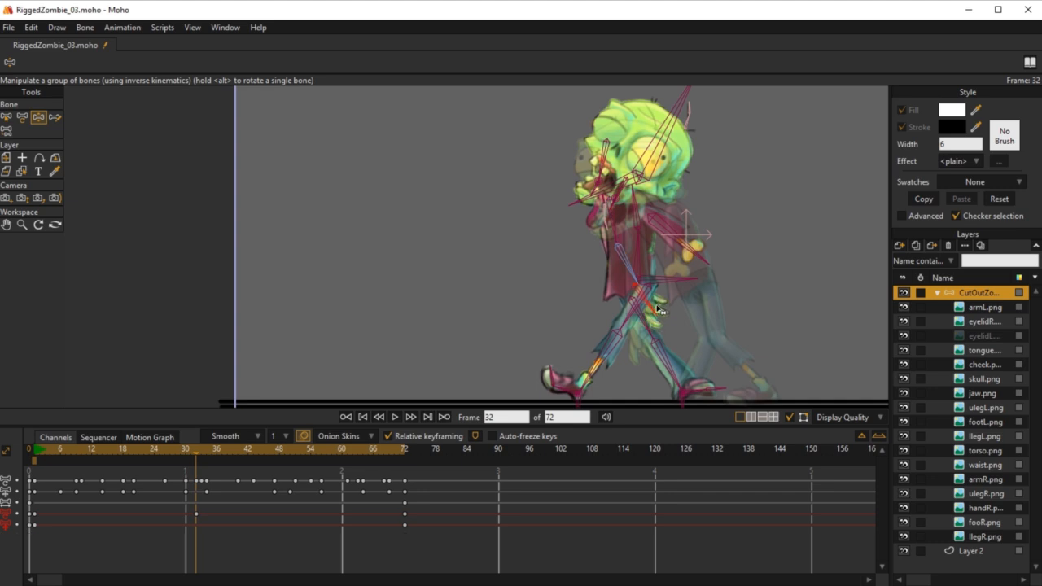
mouse_move(635, 247)
mouse_down()
mouse_move(622, 238)
mouse_move(627, 261)
mouse_move(618, 253)
mouse_up()
key(ctrl+z)
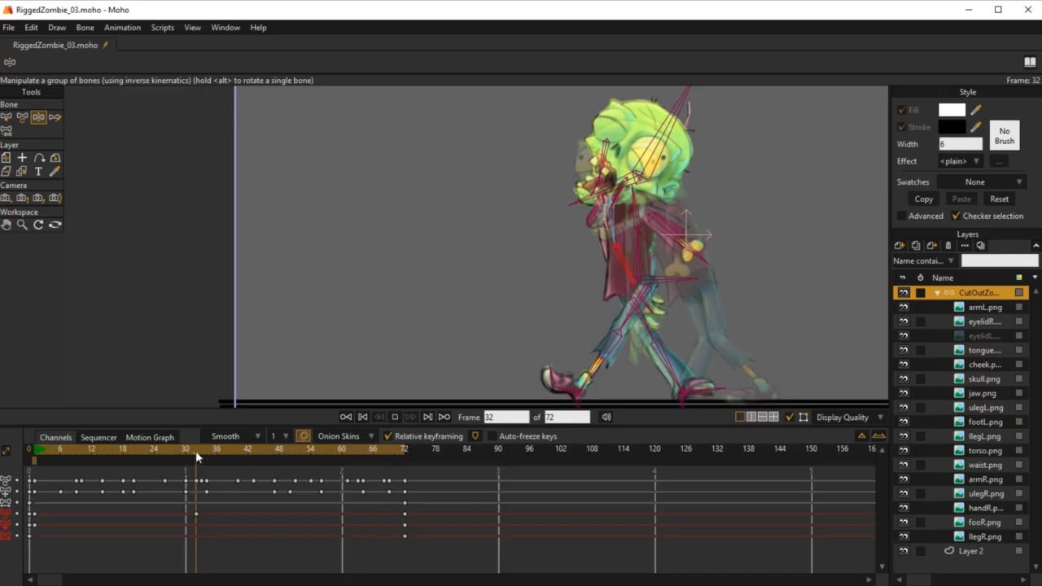
Play back the arm swing and set a right arm keyframe at frame 14 with the arm hanging straight down
key(space)
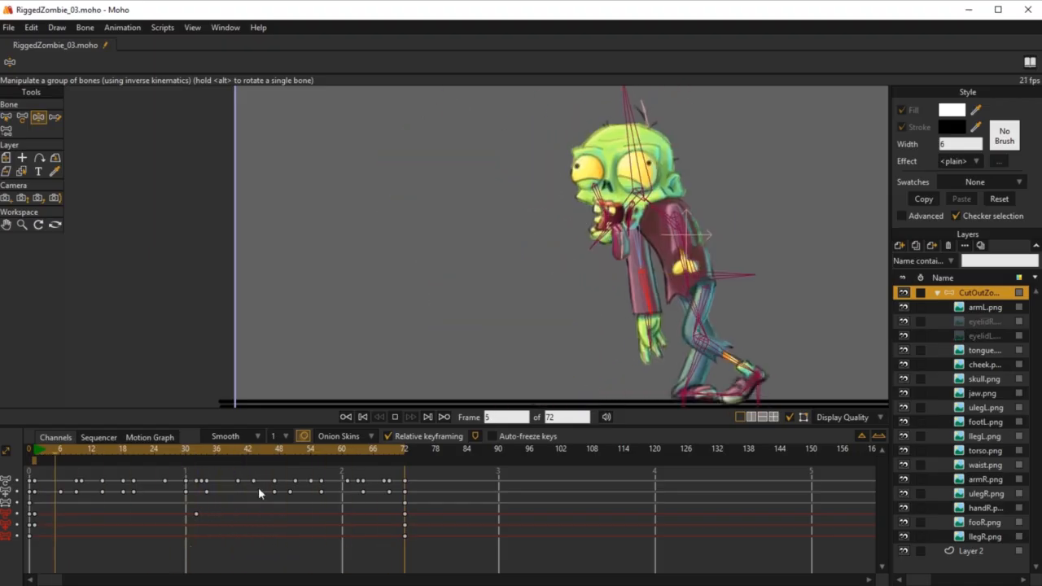
key(space)
drag(48, 447, 101, 470)
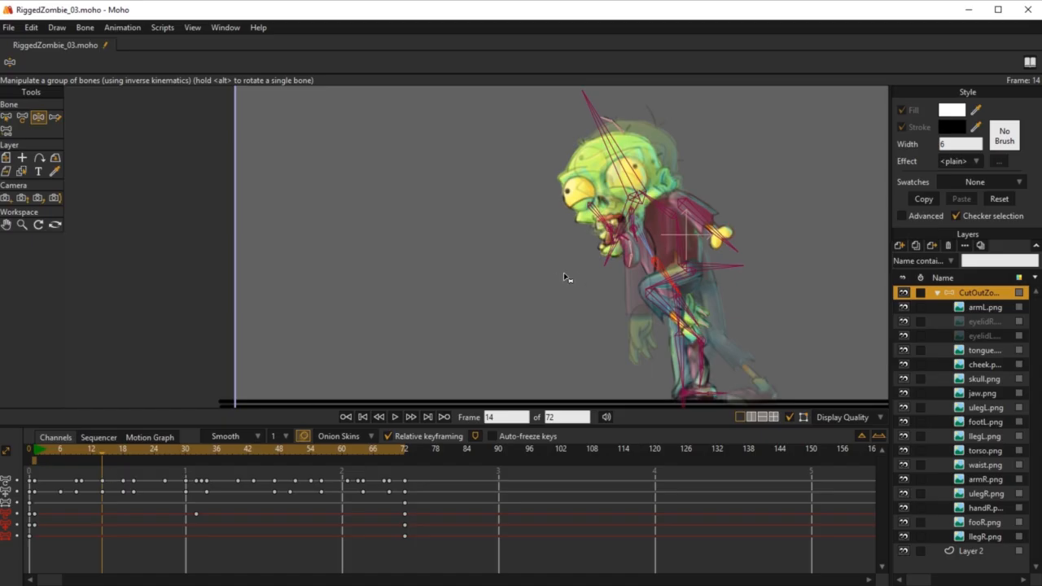
scroll(658, 305, up, 3)
drag(640, 206, 625, 343)
scroll(596, 324, down, 3)
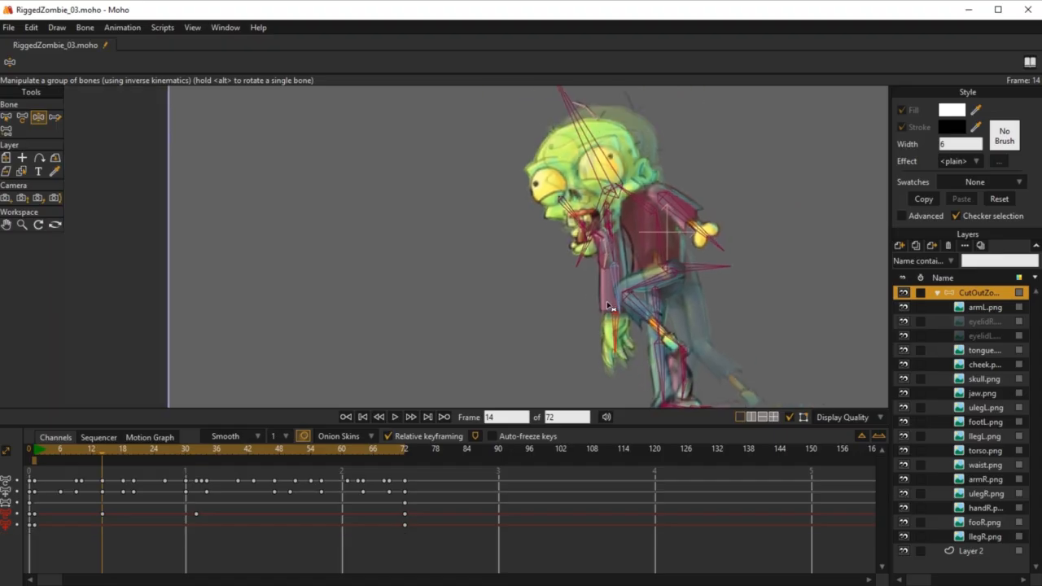
Play to frame 46, shift the right upper arm bone back into the shoulder and swing the arm down beside the legs
click(35, 449)
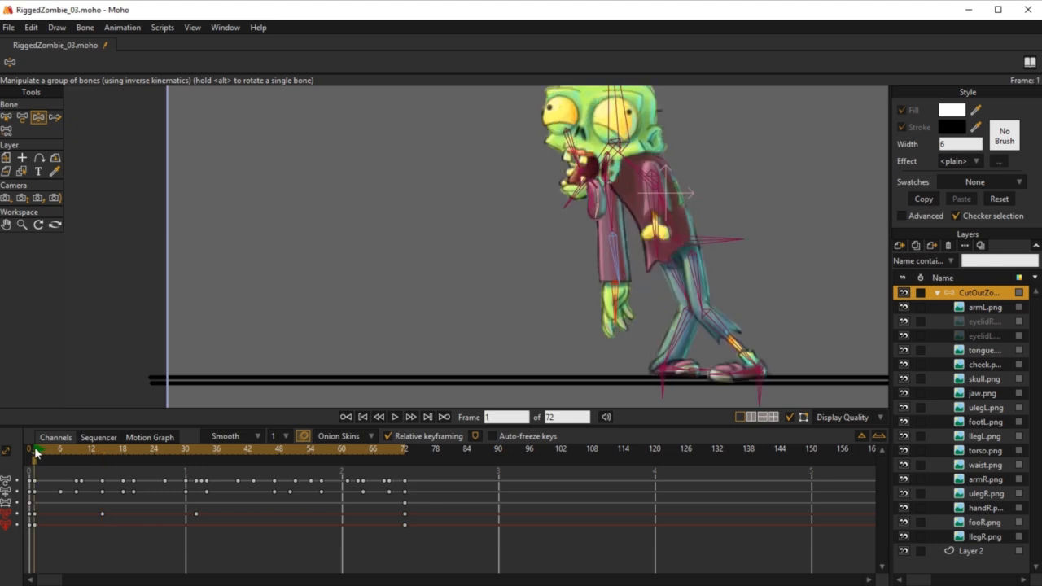
key(space)
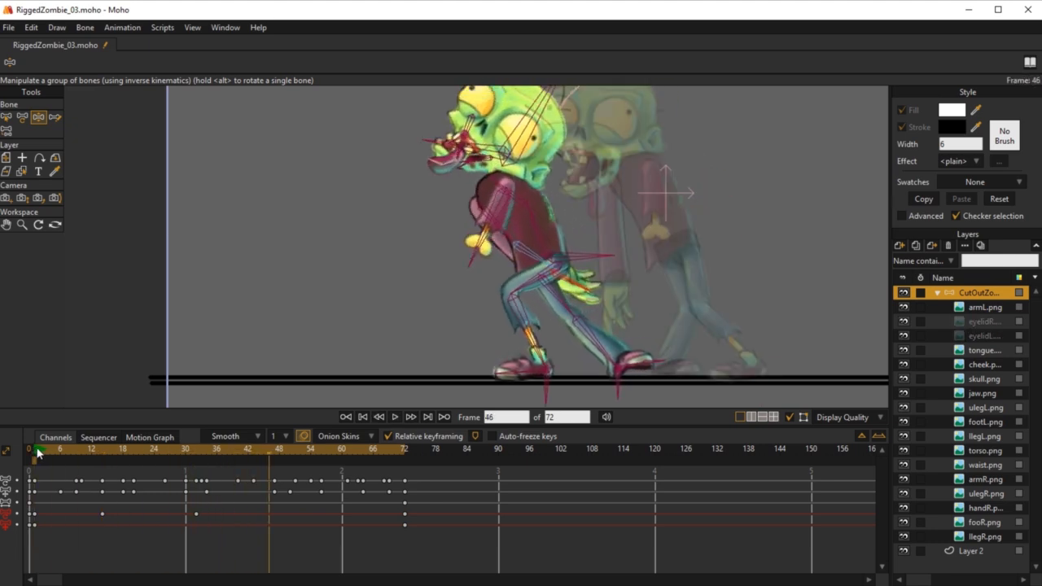
key(b)
click(482, 210)
key(t)
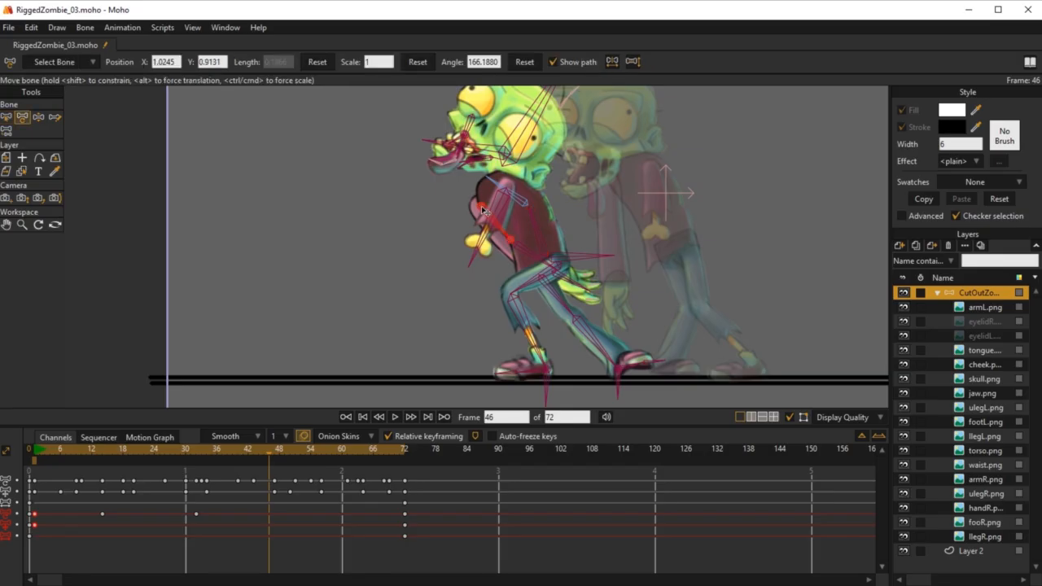
drag(481, 207, 516, 202)
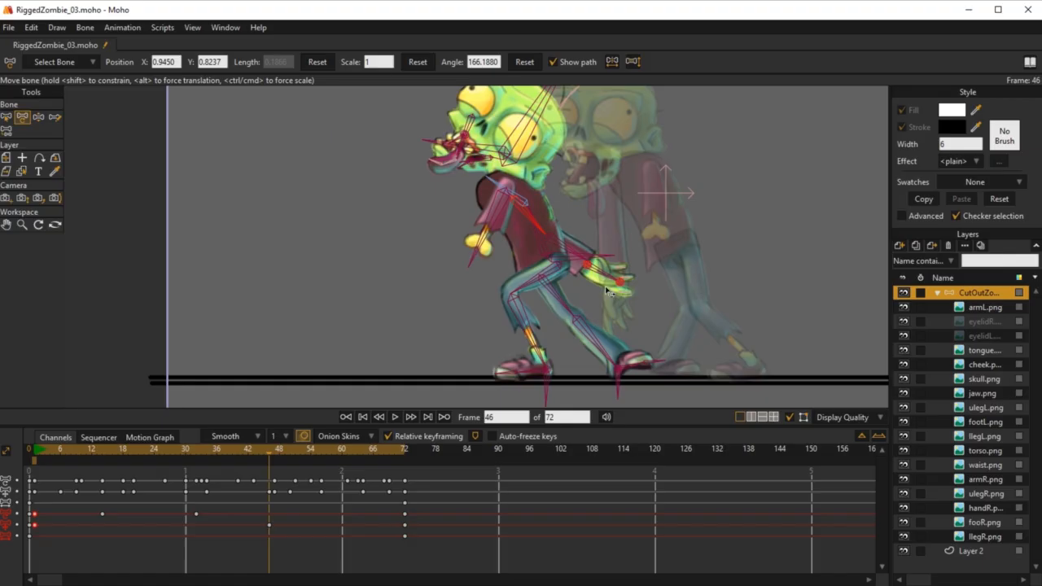
key(z)
drag(570, 238, 517, 275)
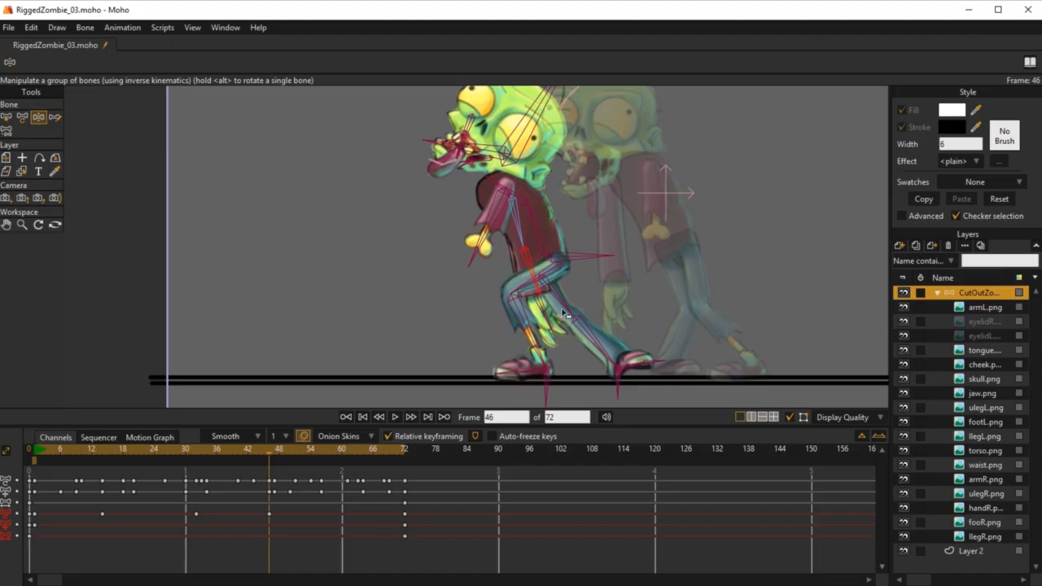
Move the ulegR.png layer above armR.png and reselect the zombie's bone layer
scroll(566, 315, up, 5)
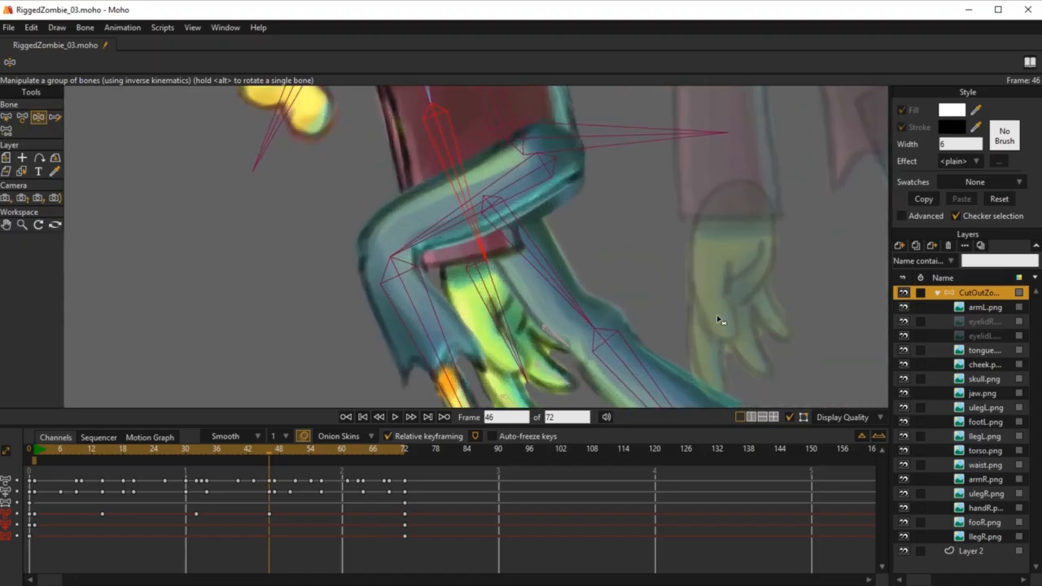
scroll(719, 320, down, 4)
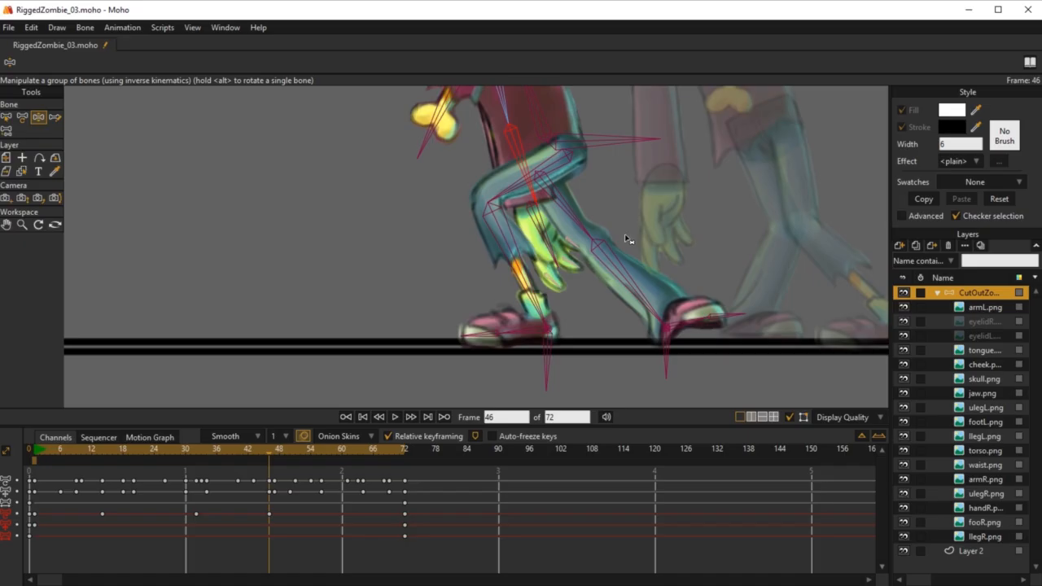
click(985, 494)
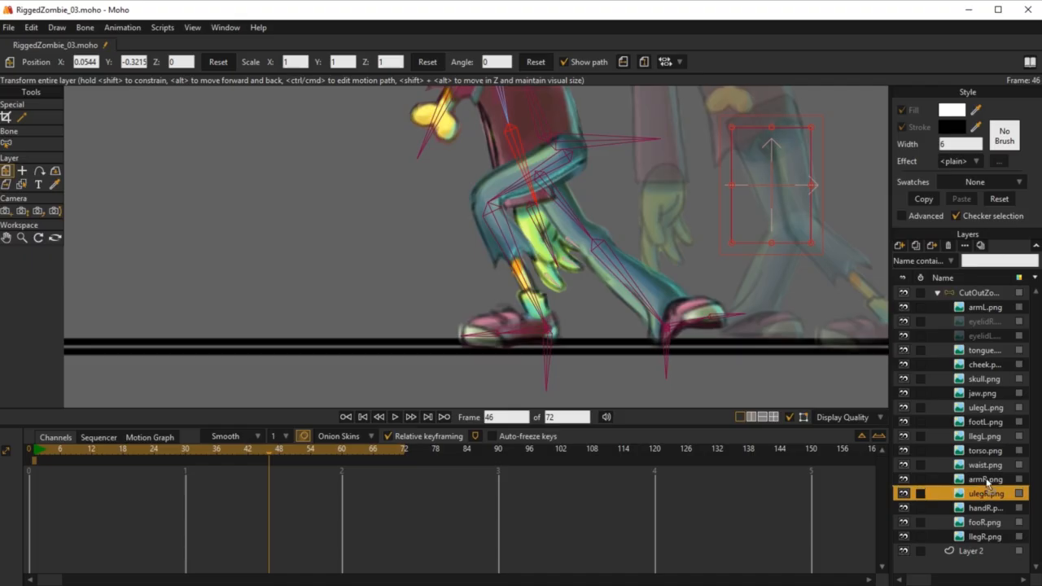
drag(987, 482, 987, 480)
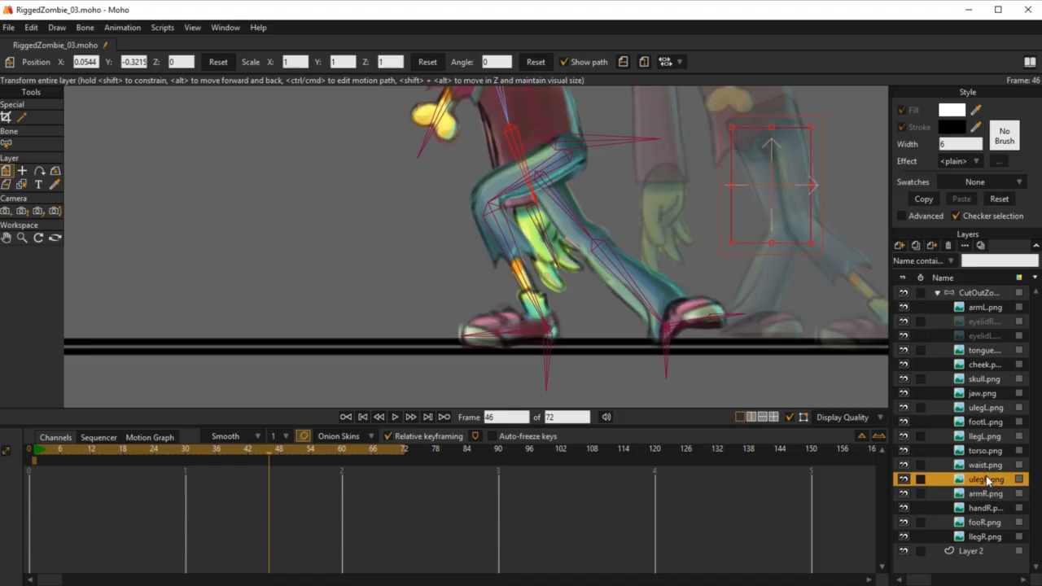
scroll(665, 280, down, 3)
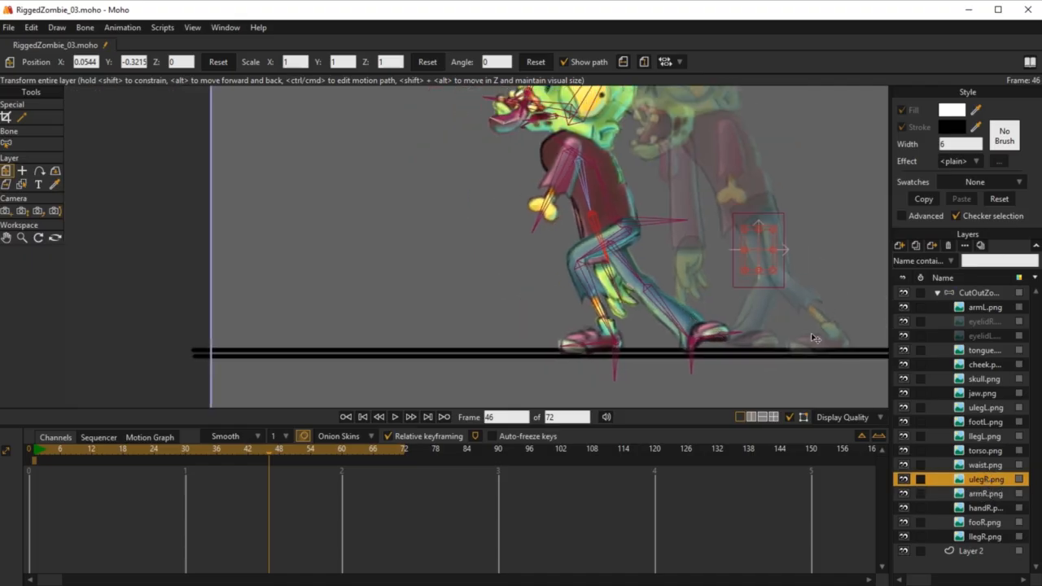
click(977, 294)
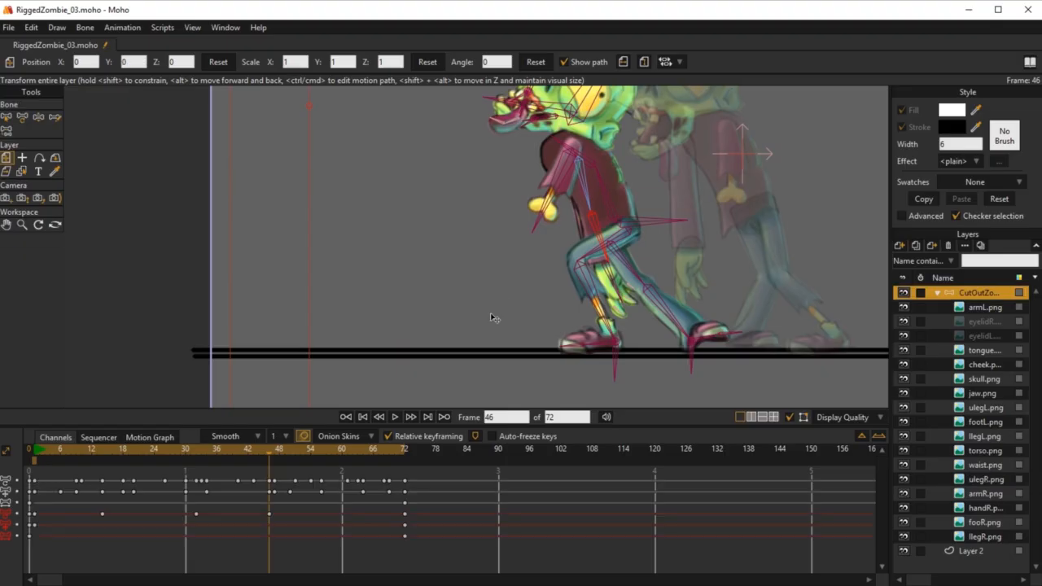
Check the leg overlap up to frame 51, move the handR.png layer below llegR.png and reselect the bone layer
click(230, 449)
key(space)
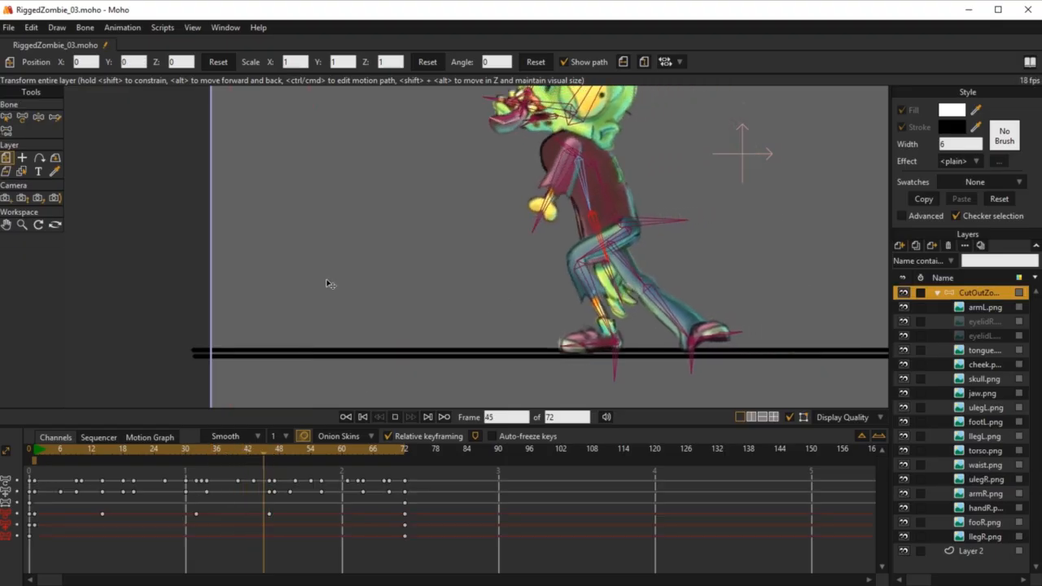
key(space)
drag(216, 456, 295, 470)
scroll(645, 246, up, 5)
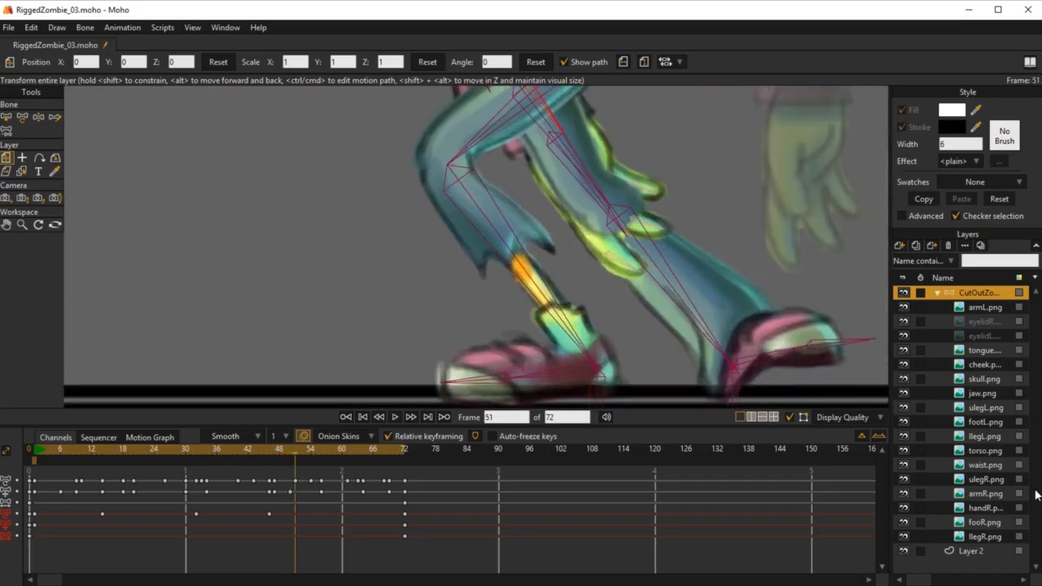
click(987, 508)
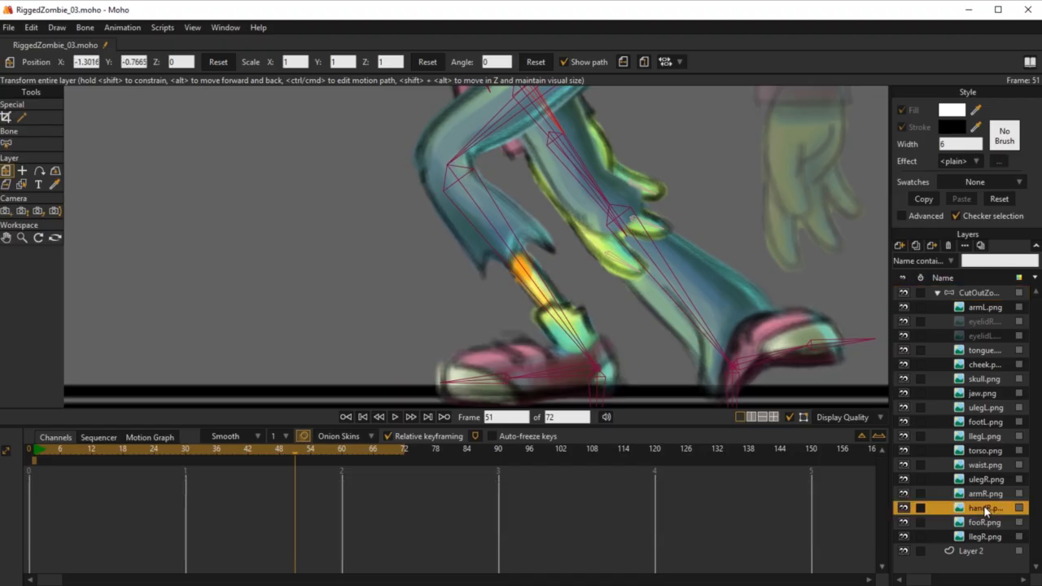
drag(986, 527, 986, 543)
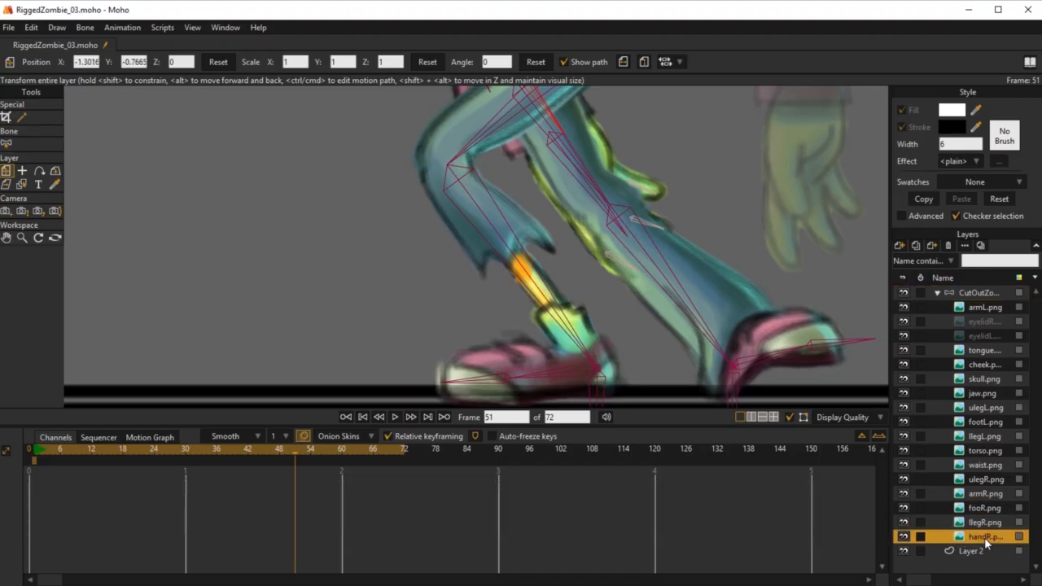
scroll(711, 272, down, 5)
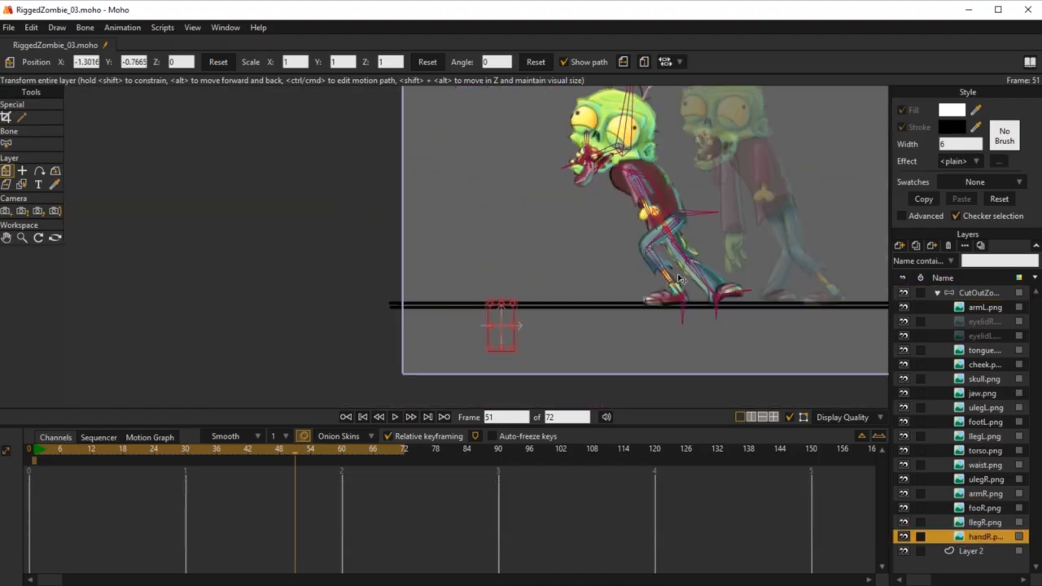
drag(679, 279, 612, 303)
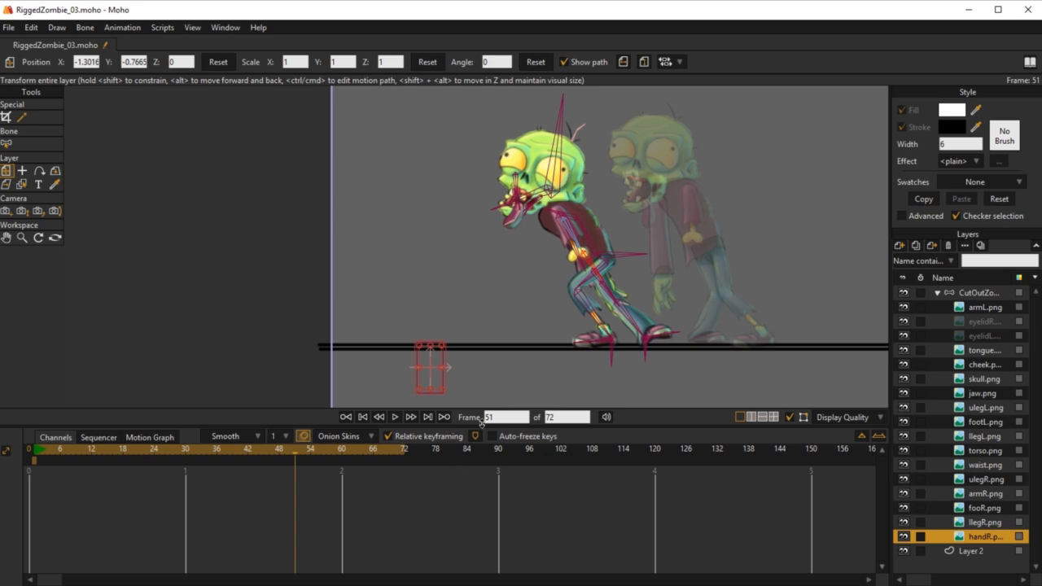
click(985, 293)
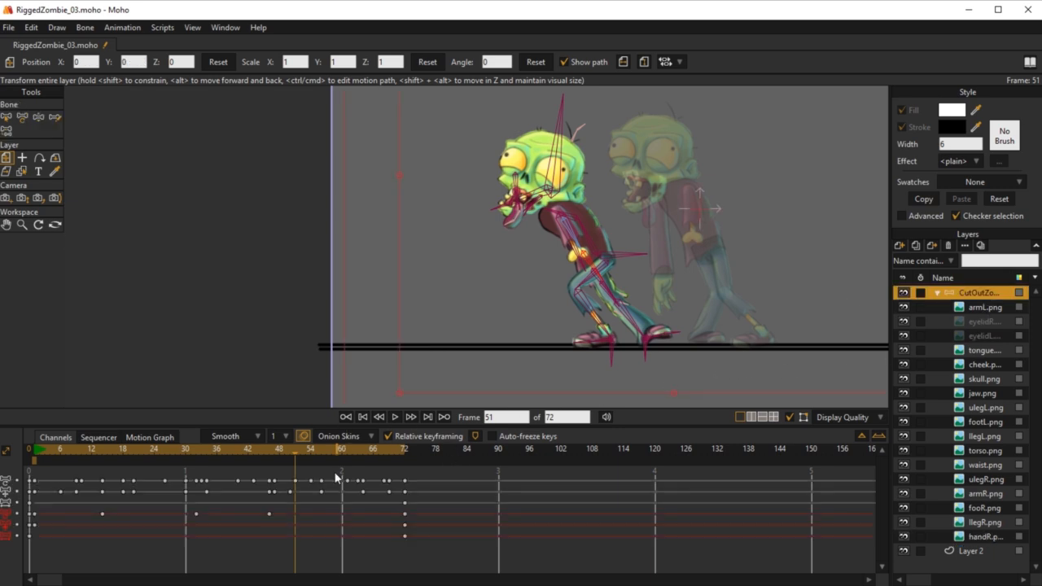
Play back the walk from frame 1, return to frame 46 and swing the right arm forward in front of the torso
drag(299, 452, 35, 451)
key(space)
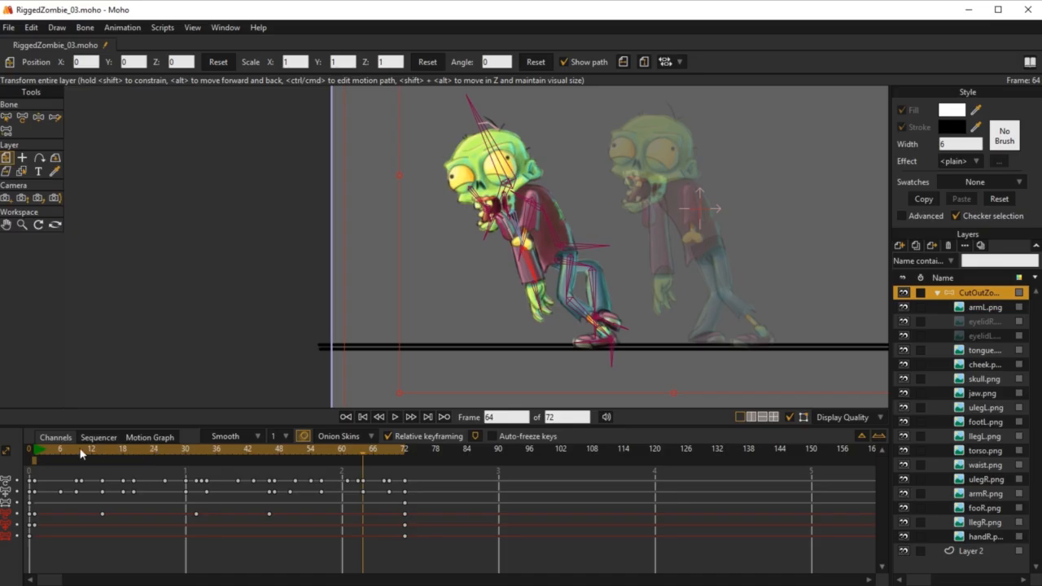
drag(82, 455, 267, 528)
key(z)
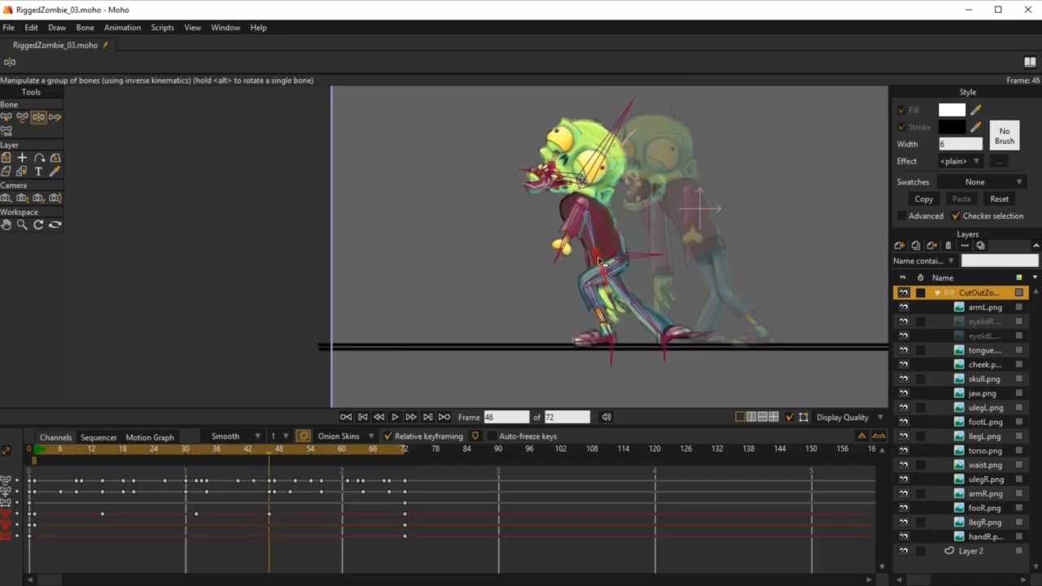
mouse_move(595, 239)
mouse_down()
mouse_move(565, 276)
mouse_move(590, 240)
mouse_up()
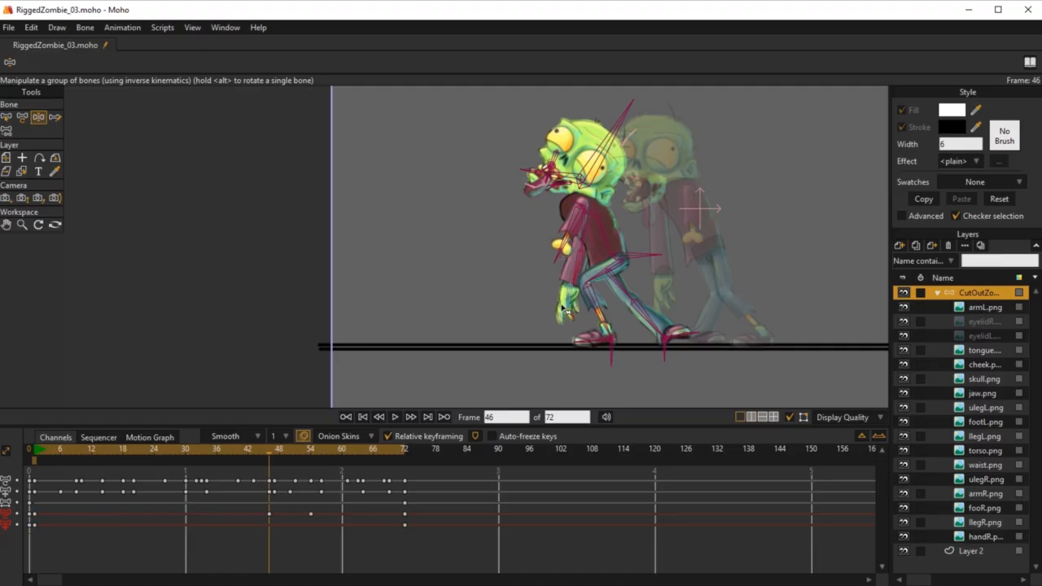
Rotate the right hand forward at frame 46 and back toward the legs at frame 62, and play back the walk
drag(574, 306, 556, 303)
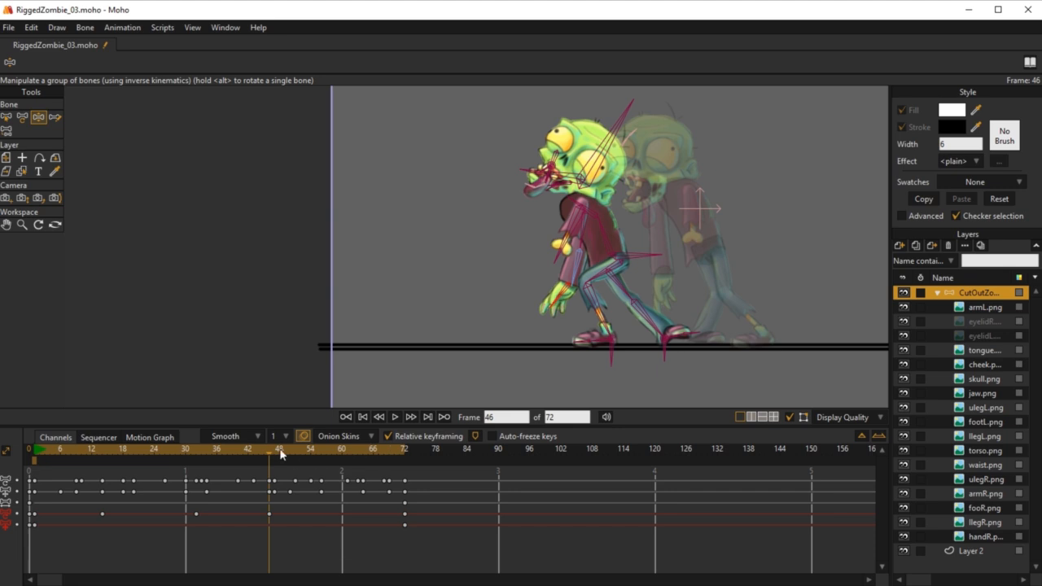
drag(283, 455, 352, 477)
mouse_move(542, 301)
mouse_down()
mouse_move(569, 298)
mouse_move(540, 294)
mouse_up()
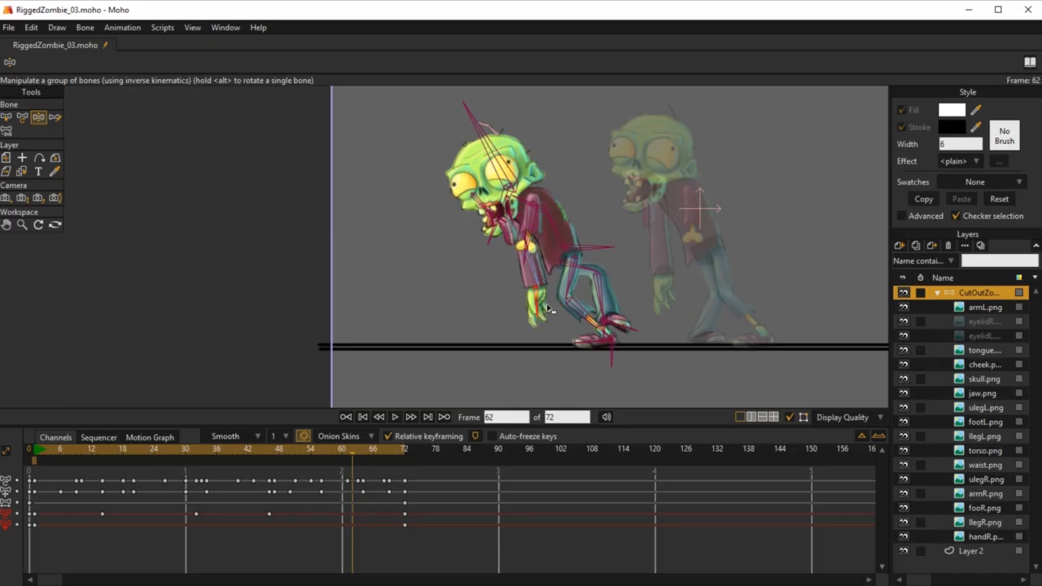
click(23, 118)
drag(539, 307, 552, 310)
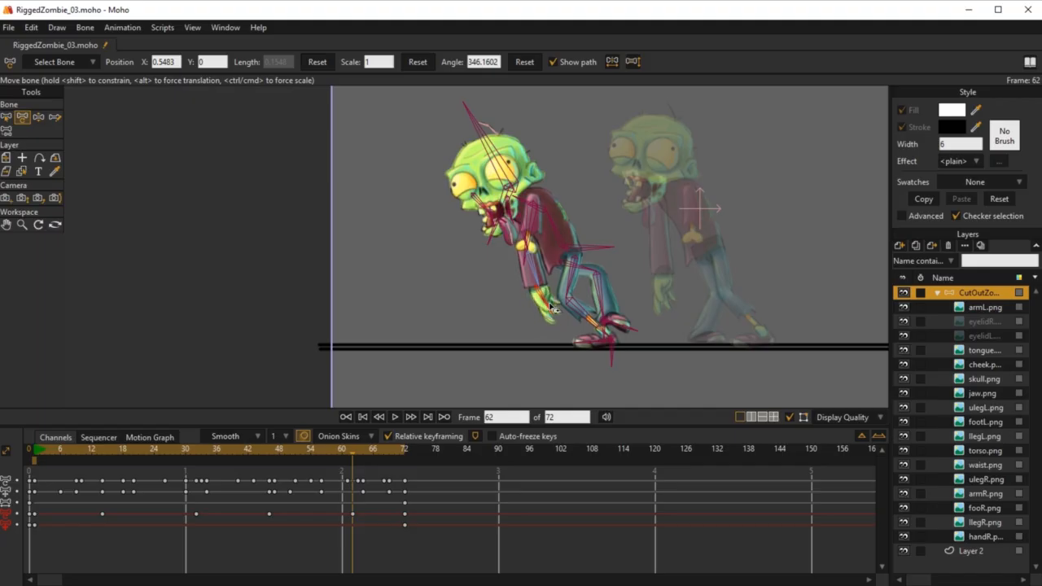
key(space)
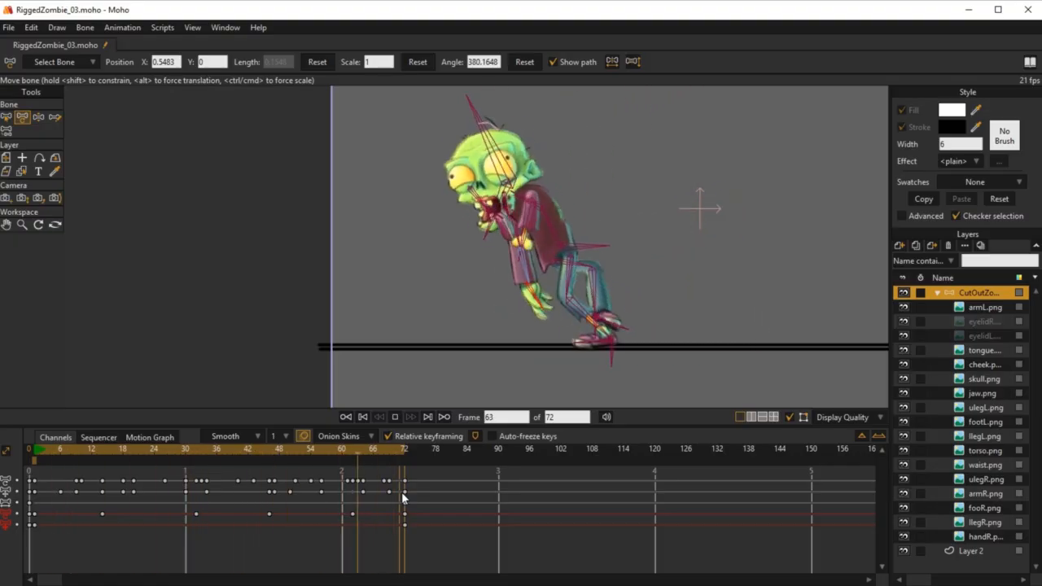
key(space)
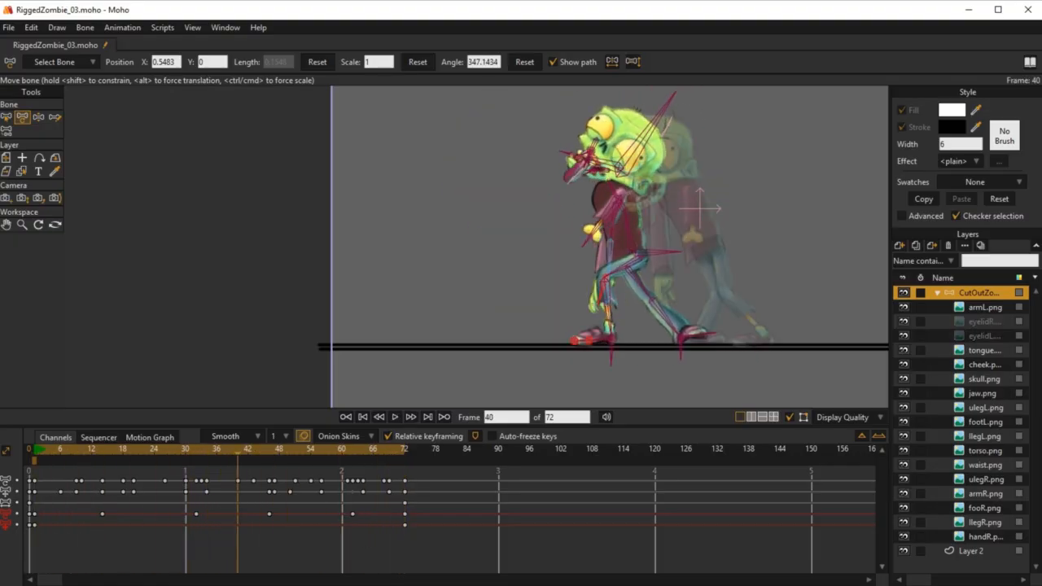
Key the right hand's rotation at frames 11, 17 and 26 with bone angles of about 343°, 356° and 330°
click(34, 448)
drag(34, 448, 84, 473)
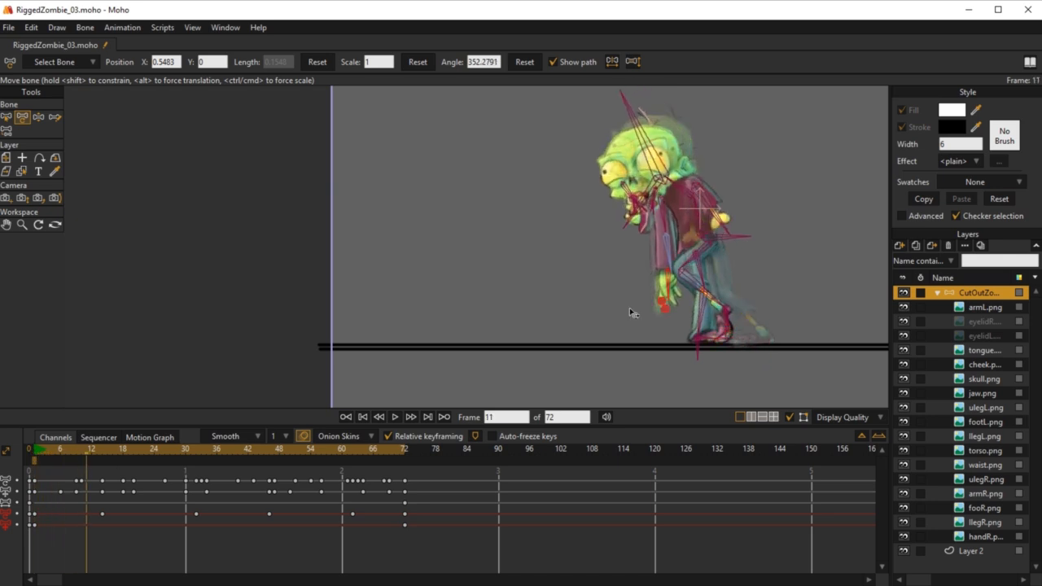
scroll(671, 290, up, 3)
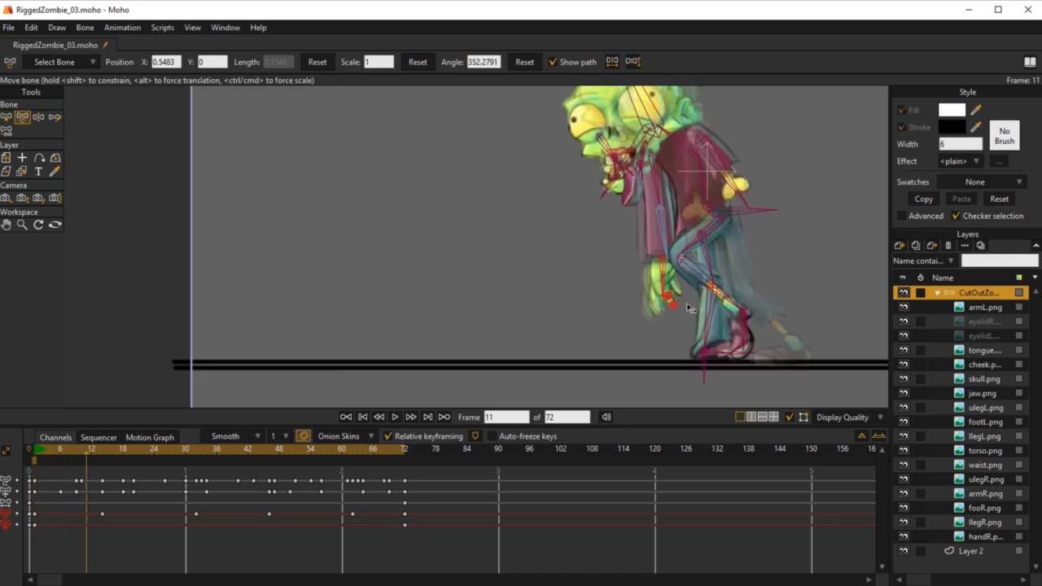
drag(650, 288, 636, 286)
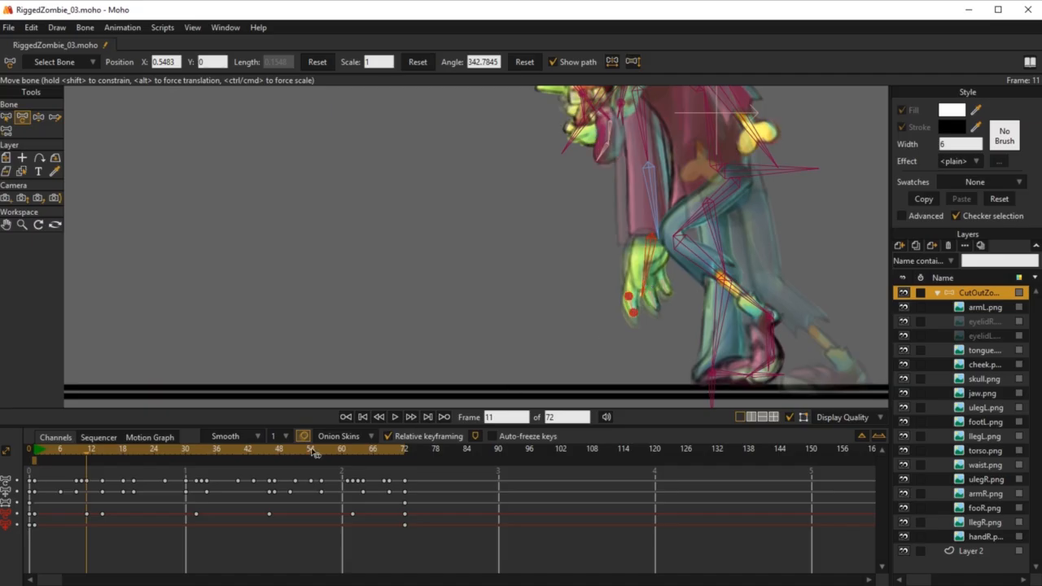
drag(89, 453, 116, 463)
drag(656, 258, 661, 259)
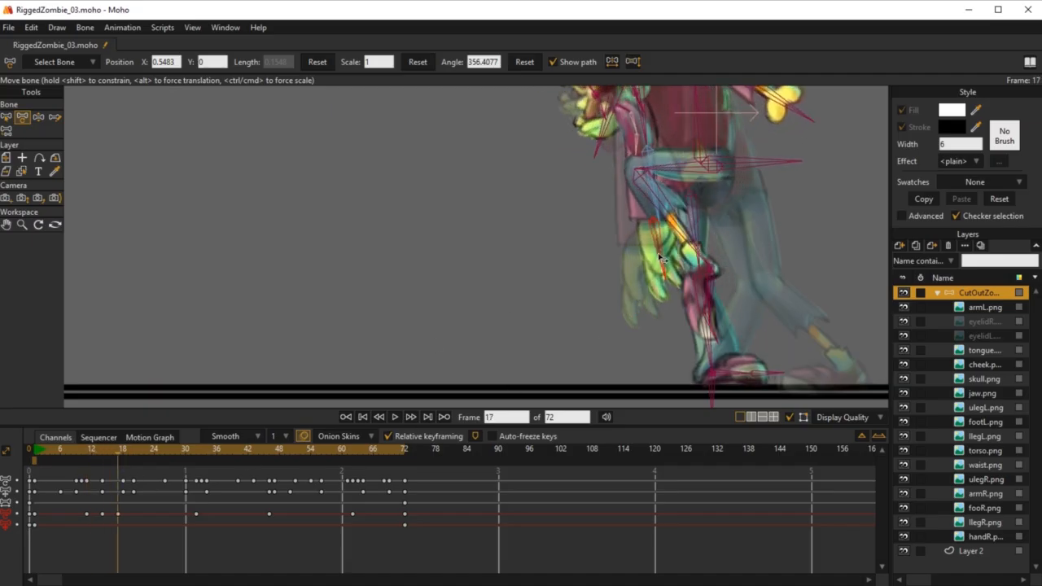
drag(118, 453, 164, 468)
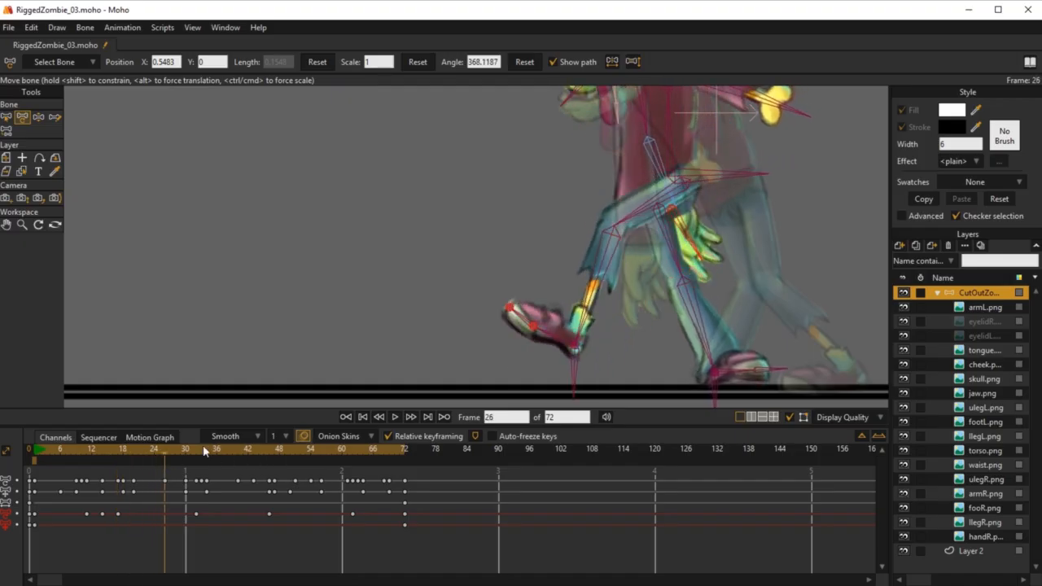
drag(689, 245, 646, 284)
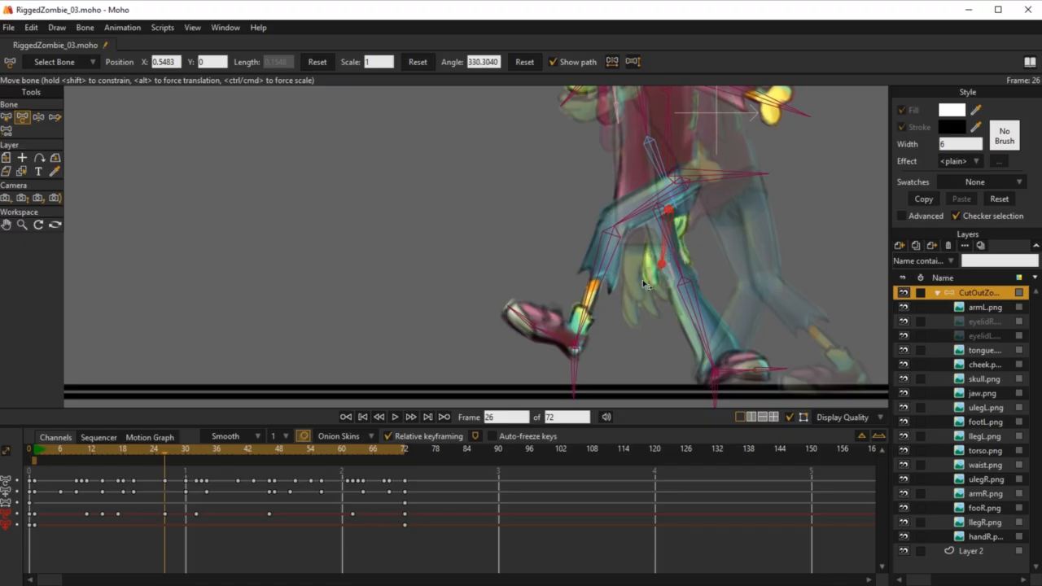
Shift the right hand's frame 17 keyframe to frame 18, check the playback and delete that keyframe
drag(110, 453, 149, 466)
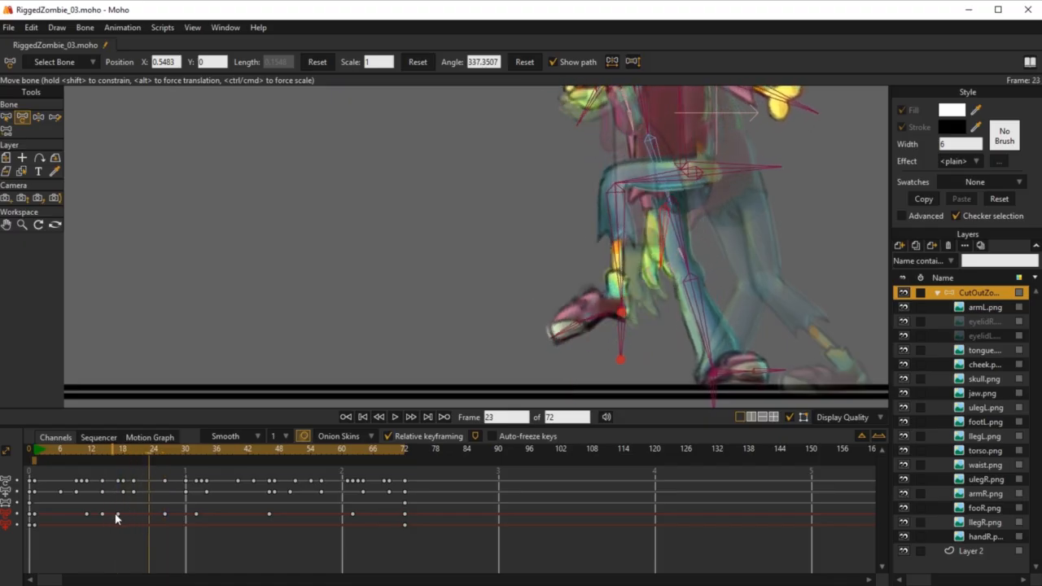
drag(118, 515, 124, 515)
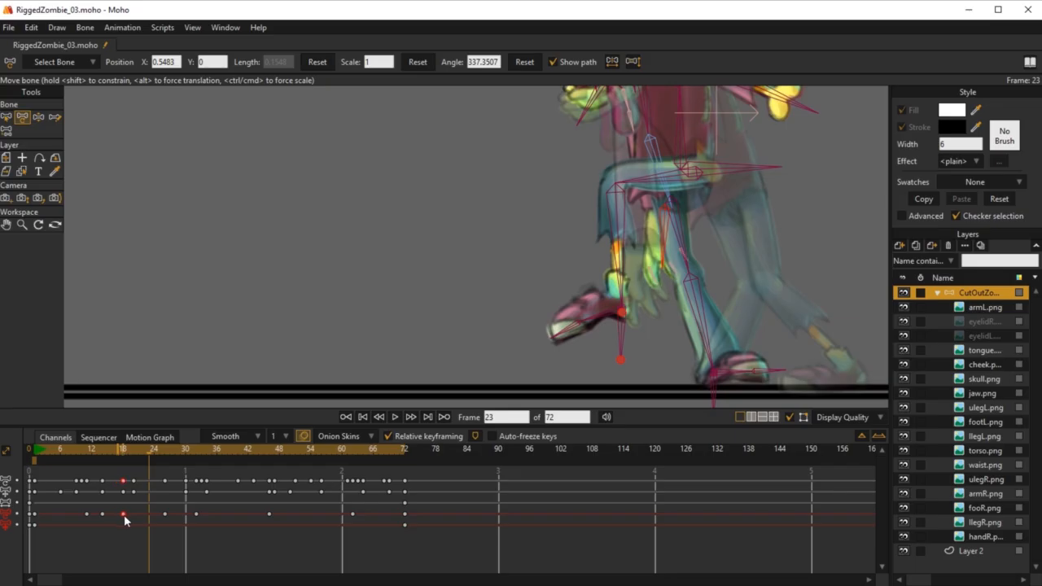
click(80, 451)
key(space)
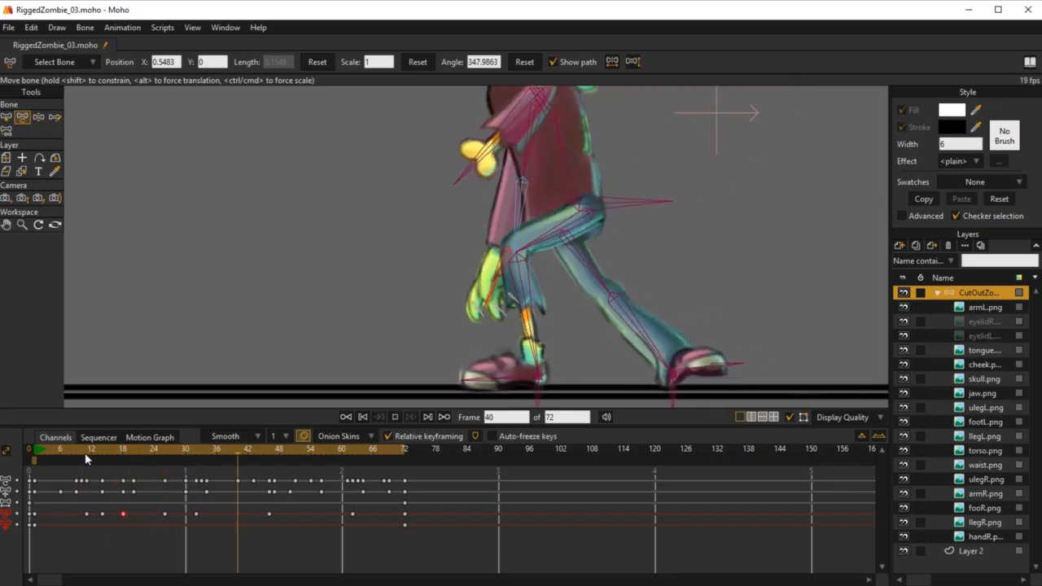
click(123, 522)
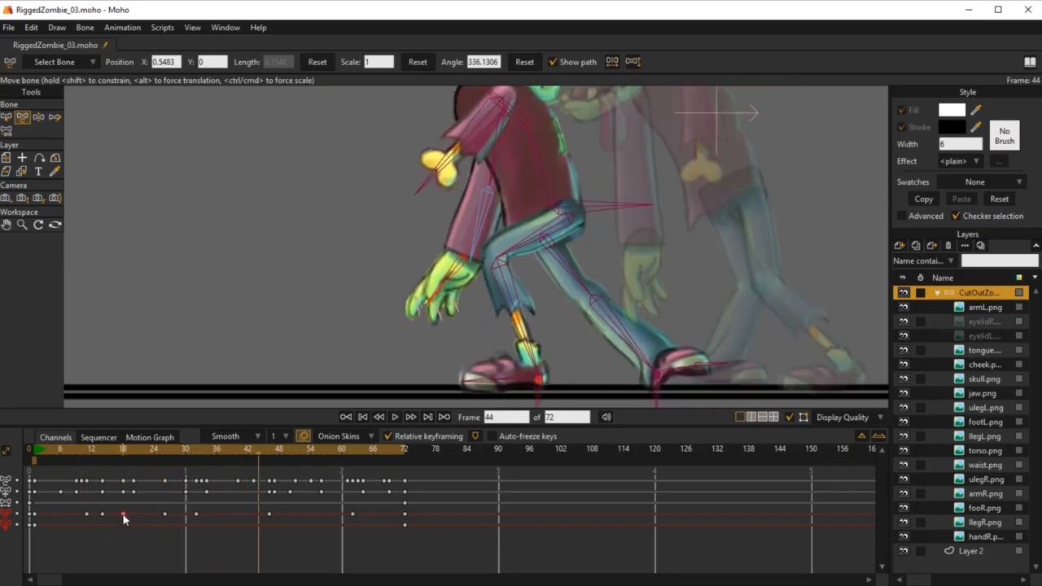
key(Delete)
Move the right hand's frame 32 keyframe to frame 37 and play back the walk
drag(78, 453, 197, 511)
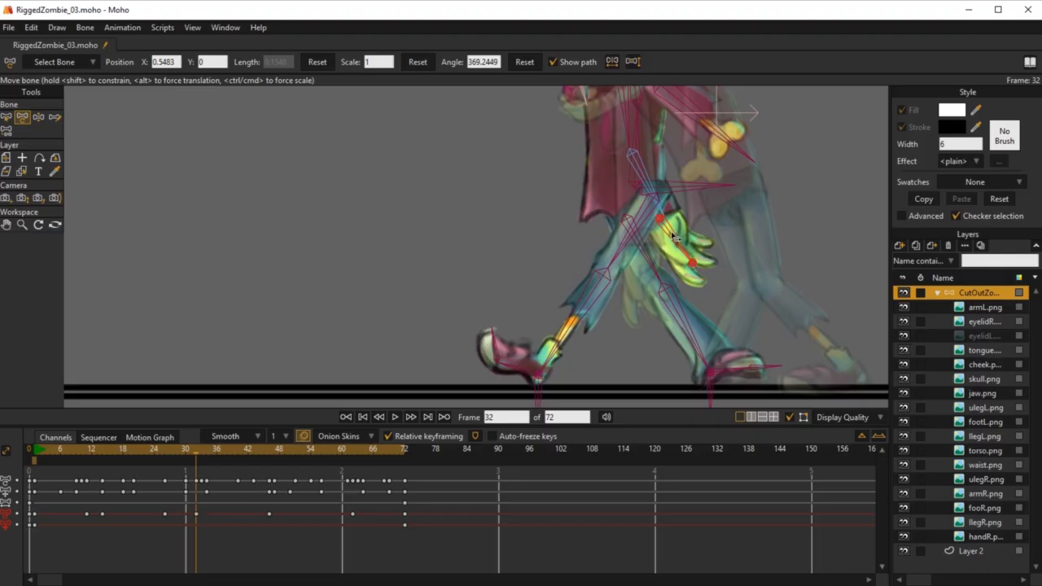
drag(201, 512, 225, 514)
key(space)
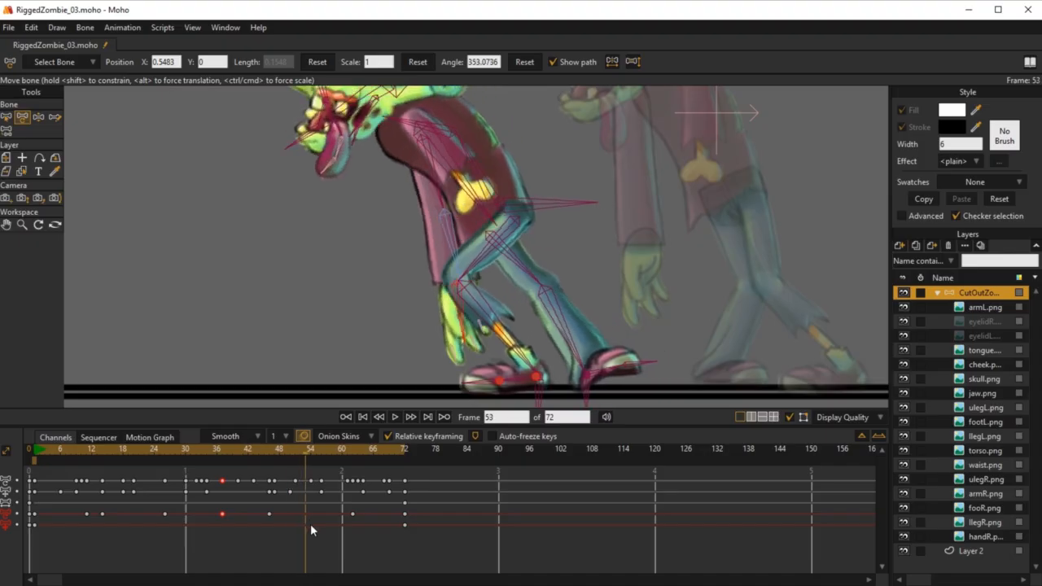
Rotate the right hand slightly forward at frame 70 and compare it with the pose at frame 72
click(397, 554)
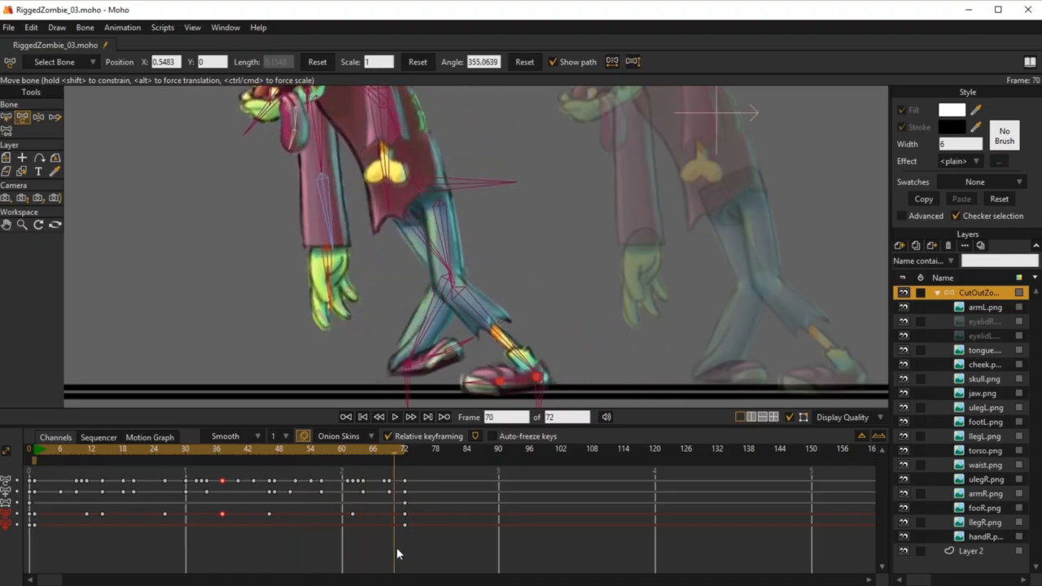
drag(330, 293, 322, 299)
click(405, 461)
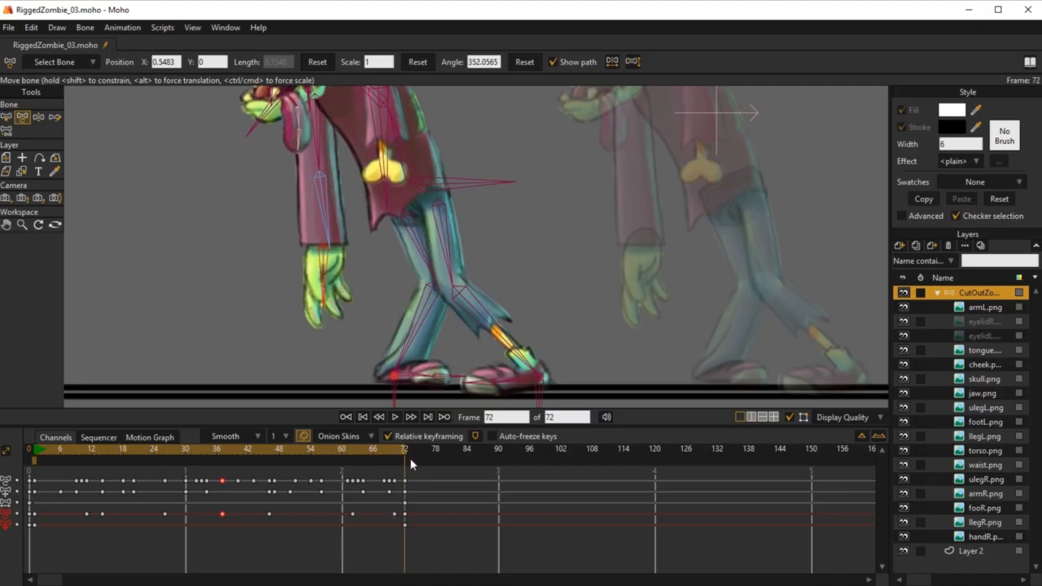
Play back the whole walk in a wider view, with the zombie's layer group collapsed and Layer 2 selected to hide the bones
scroll(614, 277, down, 4)
key(space)
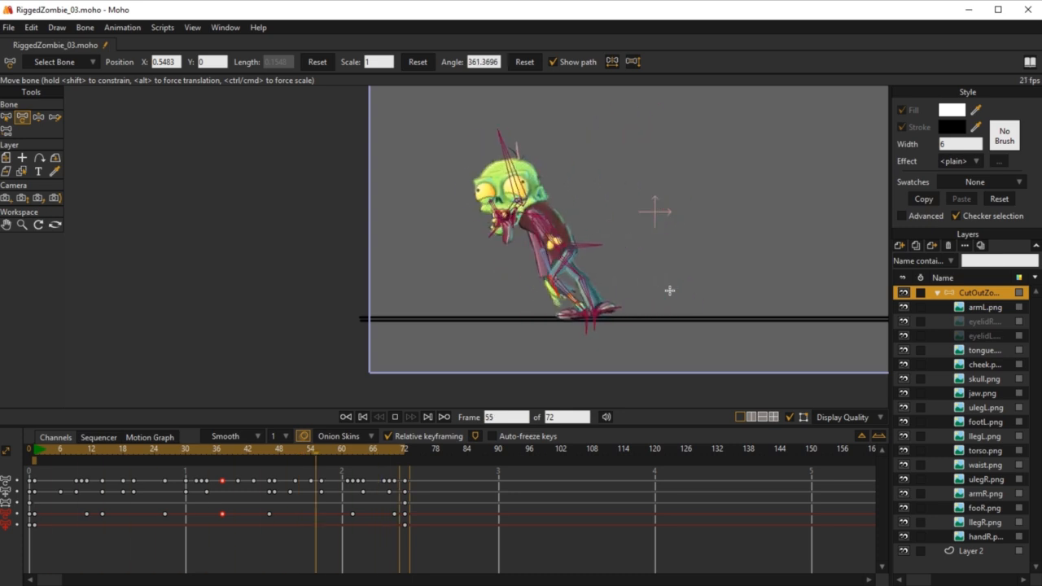
scroll(237, 342, down, 2)
scroll(441, 281, up, 3)
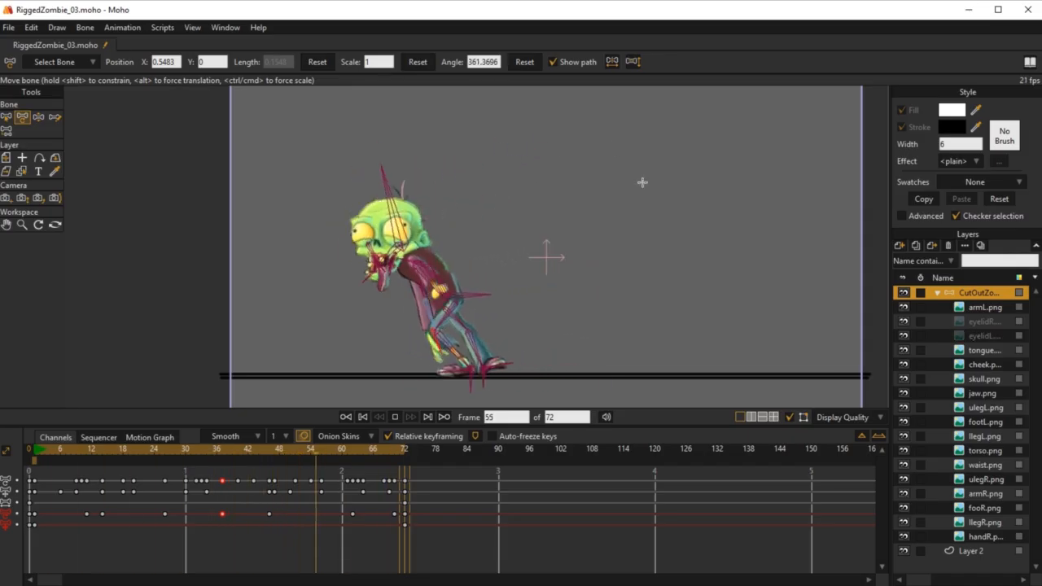
click(938, 293)
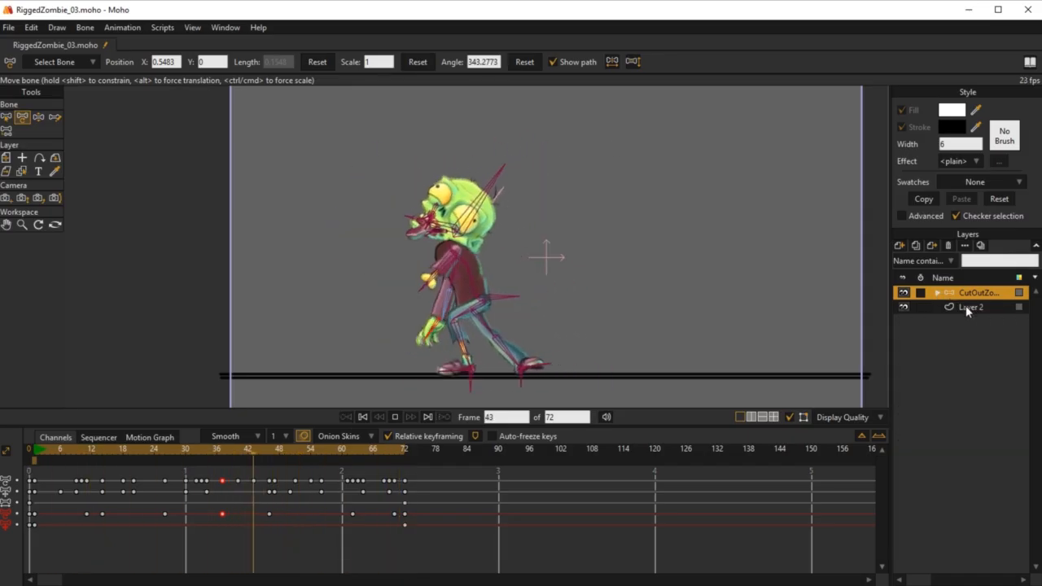
click(967, 307)
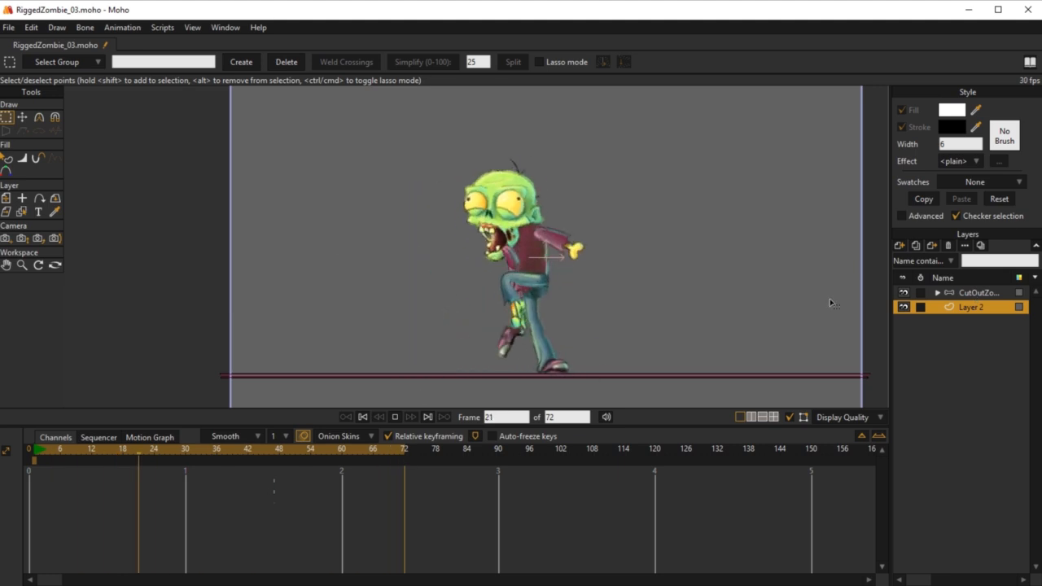
key(space)
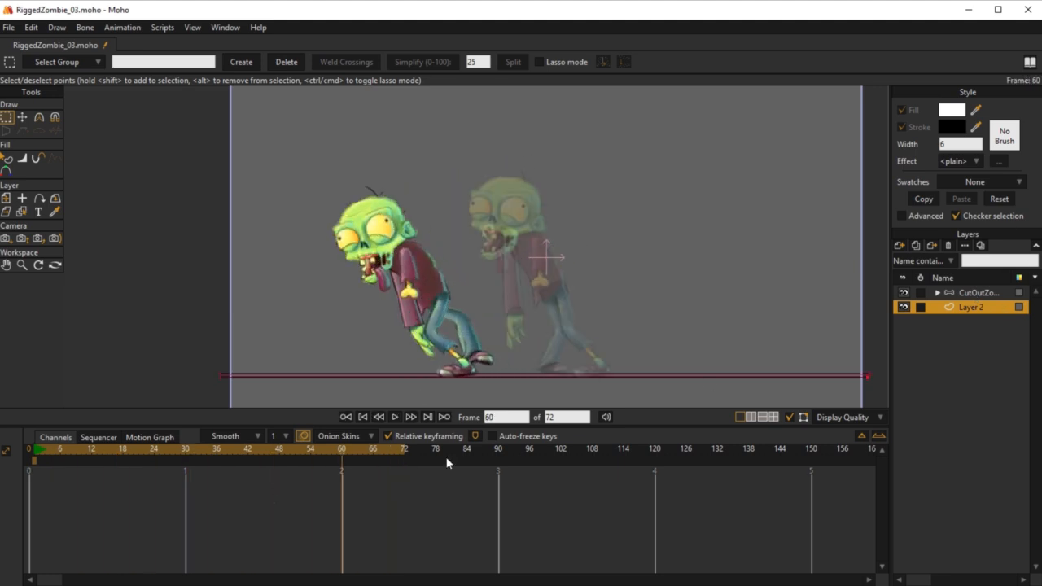
Reselect the zombie's bone layer at frame 72 and save the project
click(405, 461)
click(979, 294)
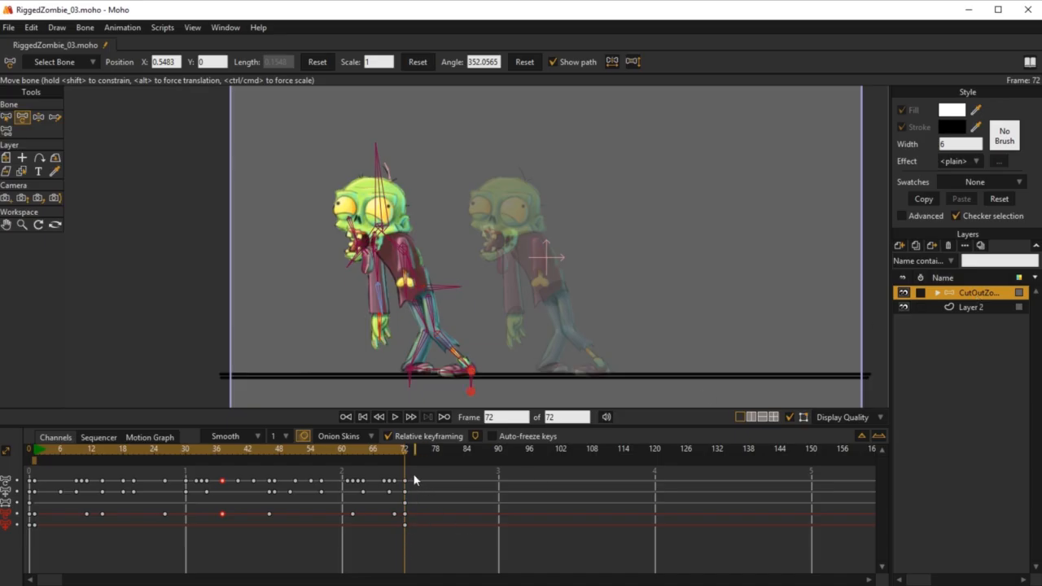
click(10, 28)
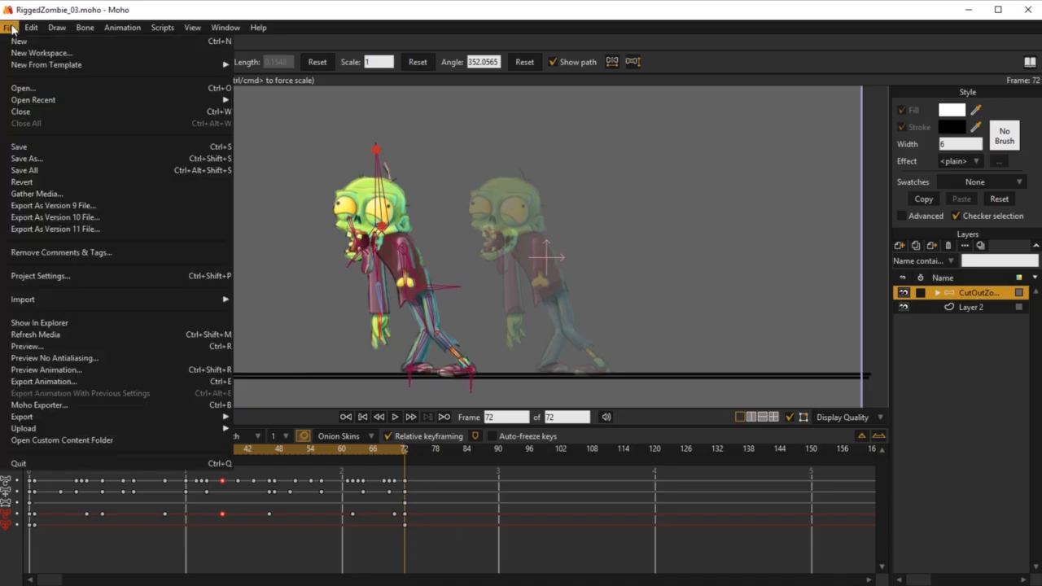
click(44, 146)
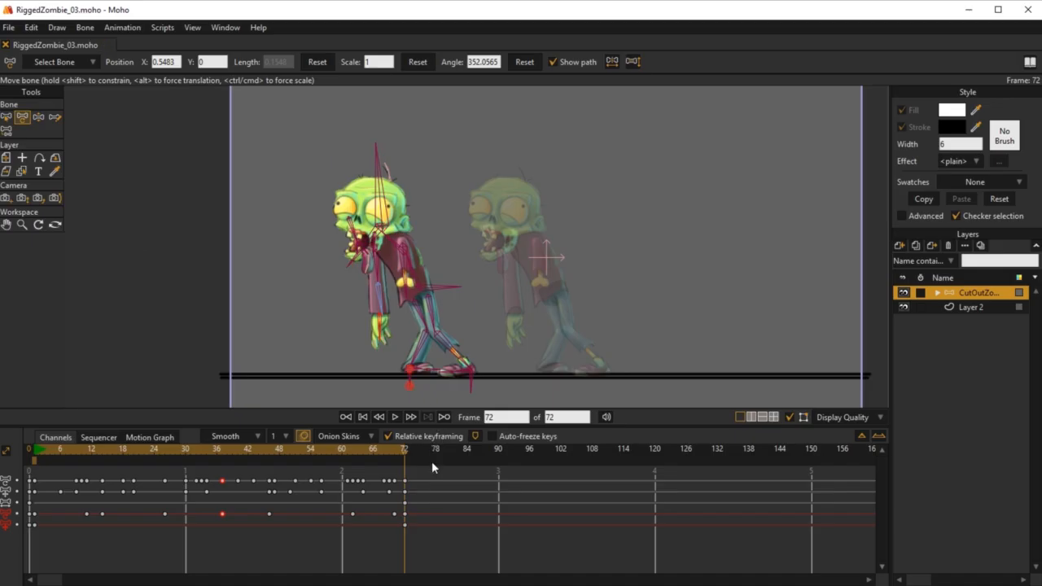
Set all bone keyframes at frame 72 to Cycle interpolation, looping back to absolute frame 1
drag(401, 536, 407, 529)
right_click(405, 524)
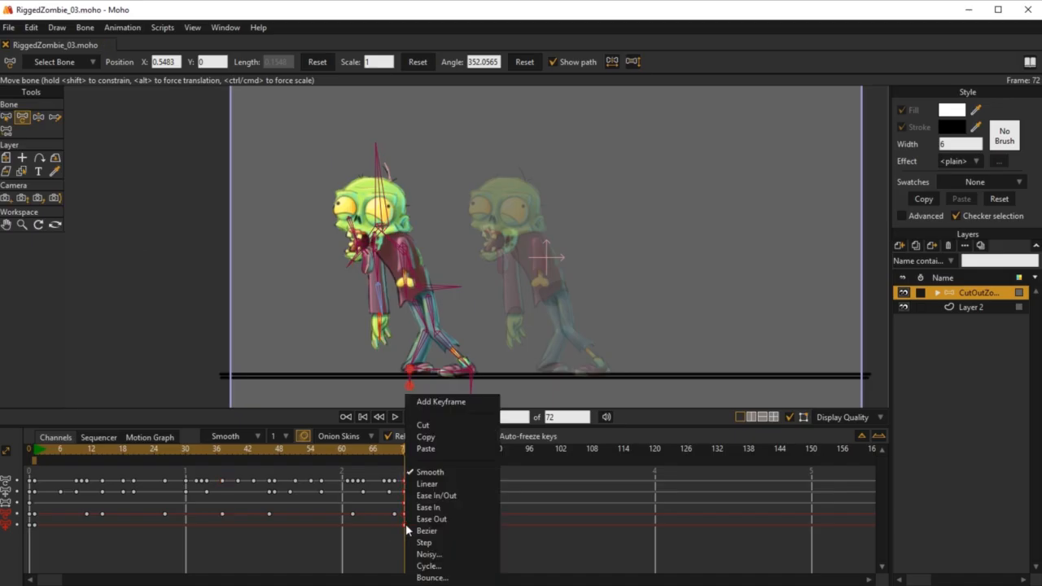
click(444, 566)
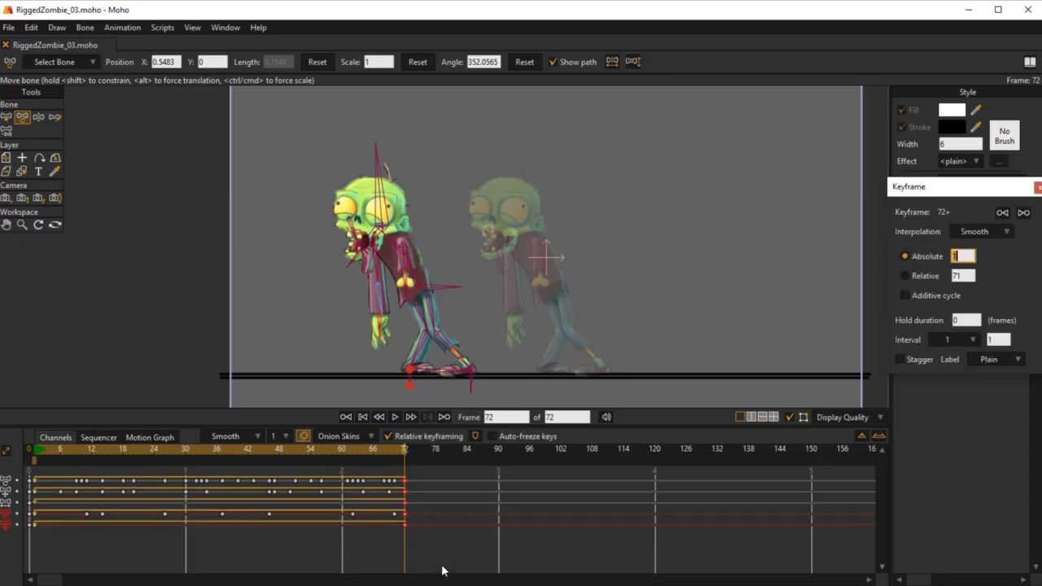
drag(413, 479, 403, 526)
right_click(403, 523)
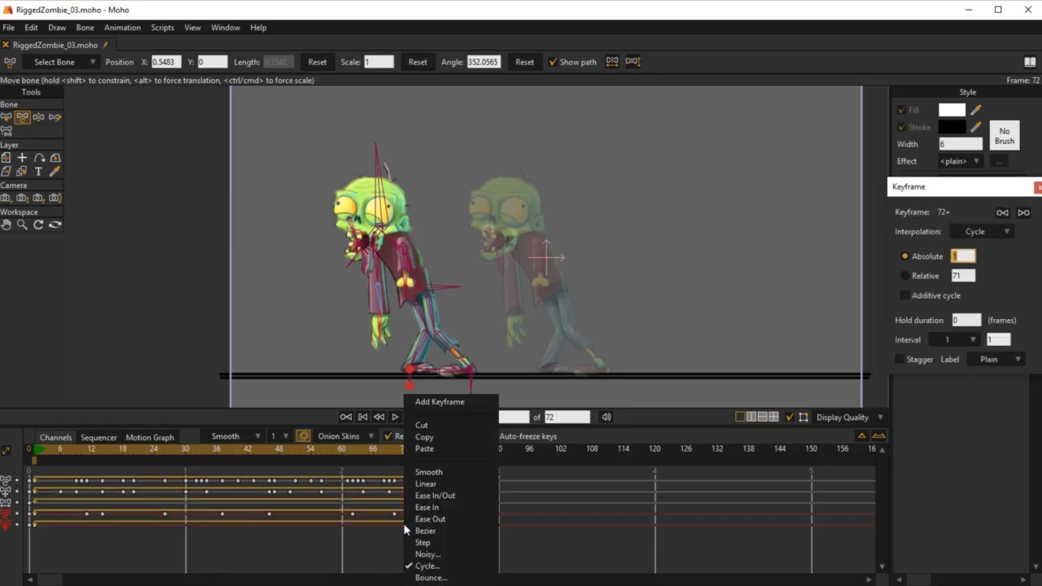
click(443, 567)
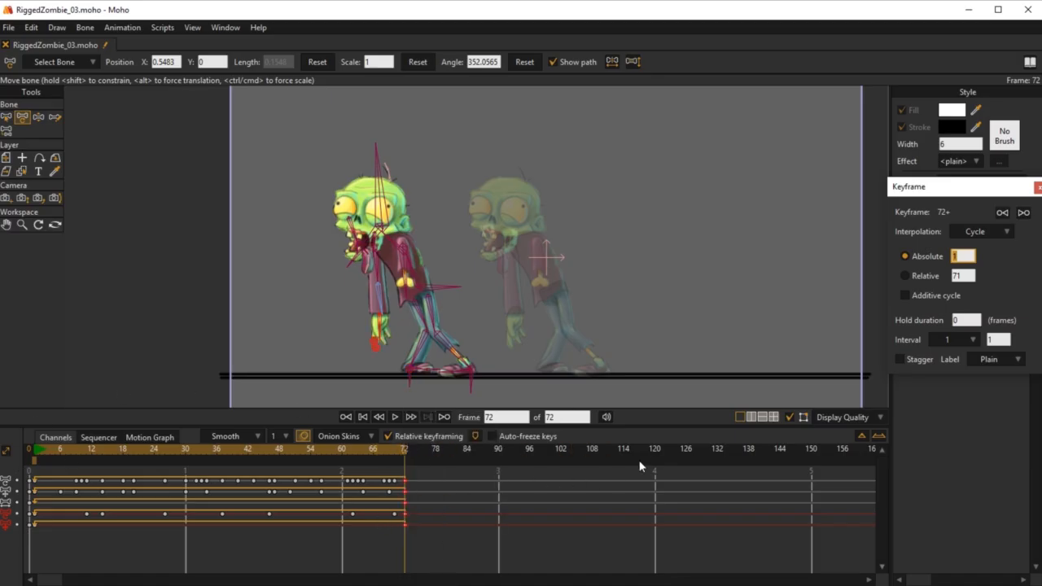
Extend the animation's end frame to 150, return to frame 1 and close the keyframe settings
ctrl+right_click(813, 452)
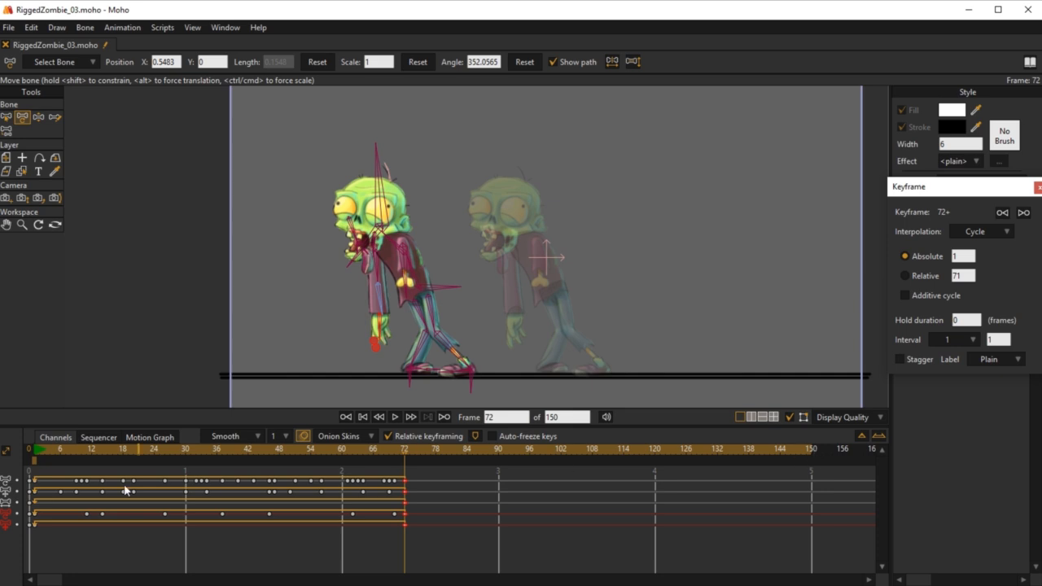
click(33, 462)
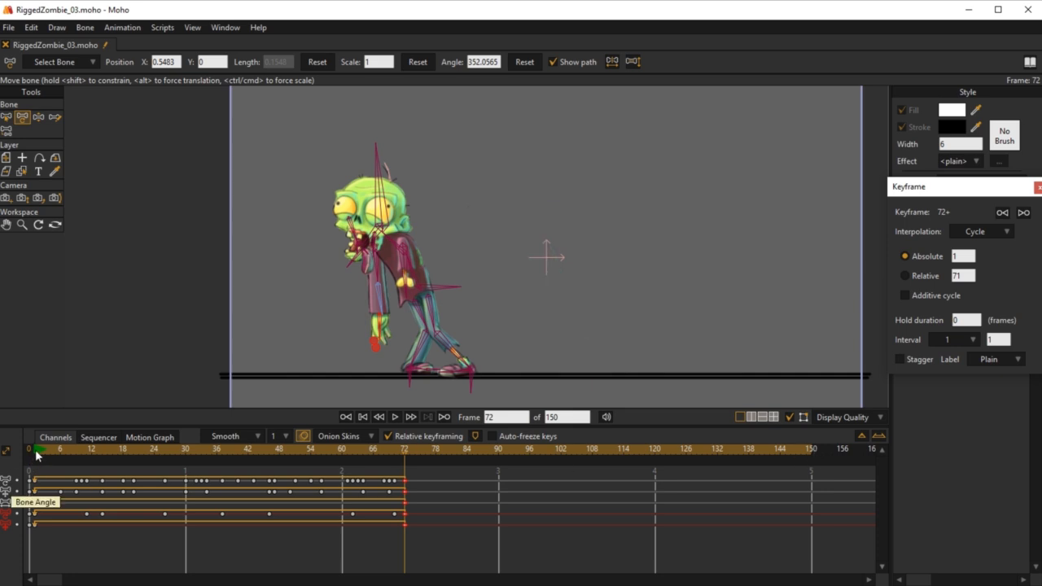
click(35, 449)
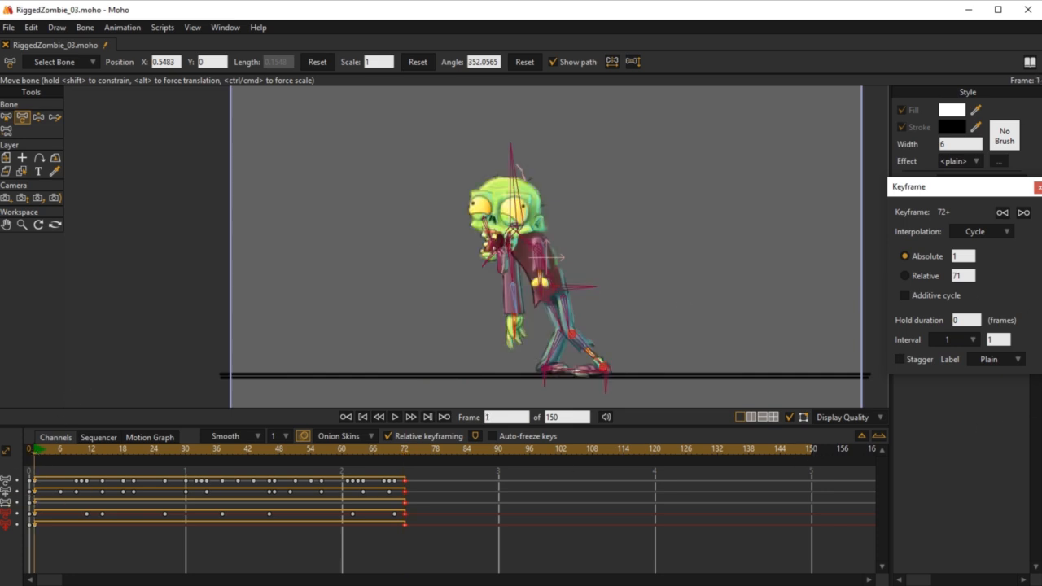
click(1037, 188)
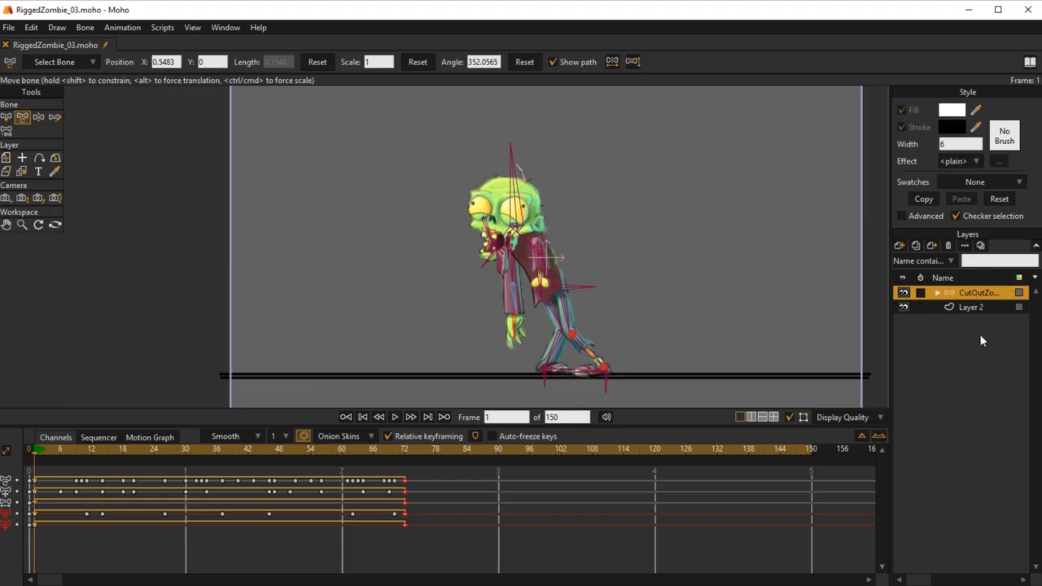
At frame 1, move the whole zombie layer horizontally to X 2.2686, just outside the camera frame's right edge, and play it back
click(6, 157)
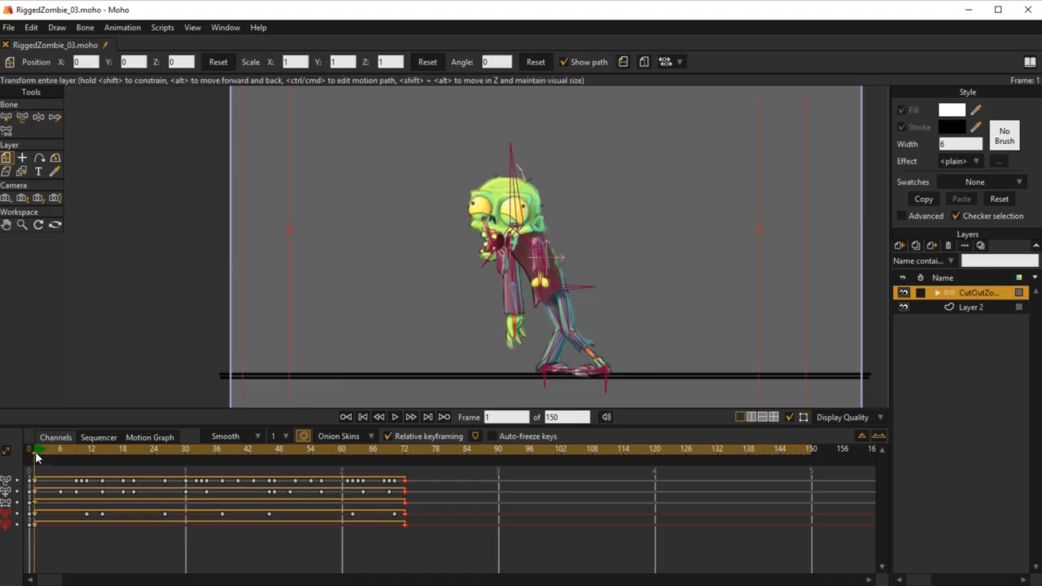
scroll(539, 213, down, 2)
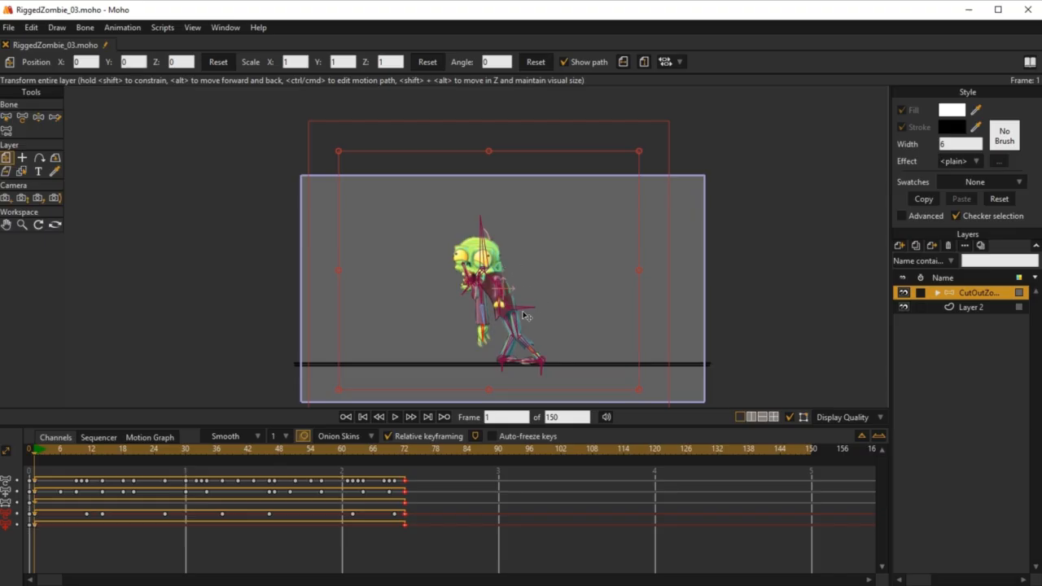
drag(497, 303, 752, 316)
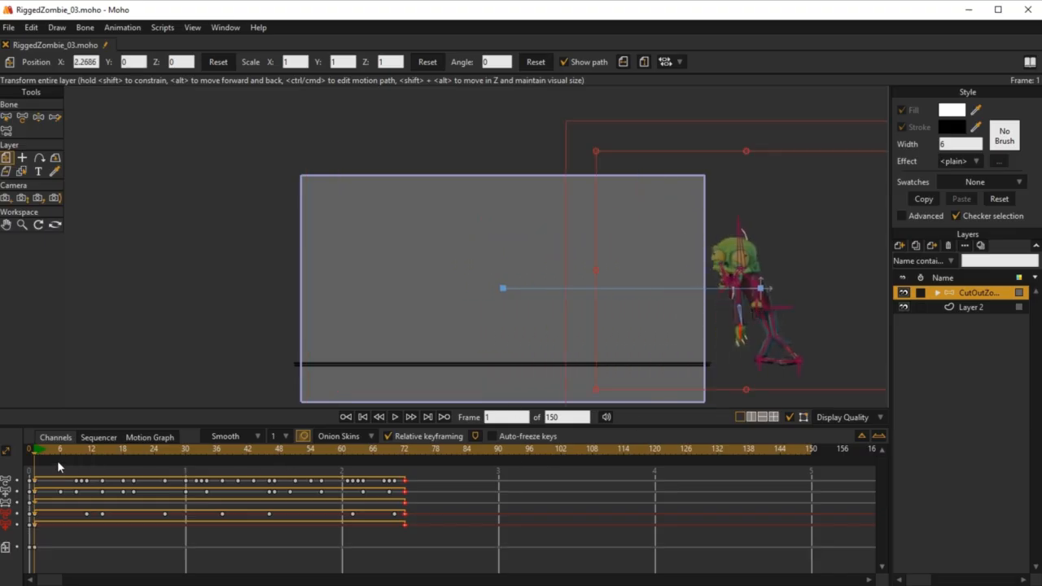
key(space)
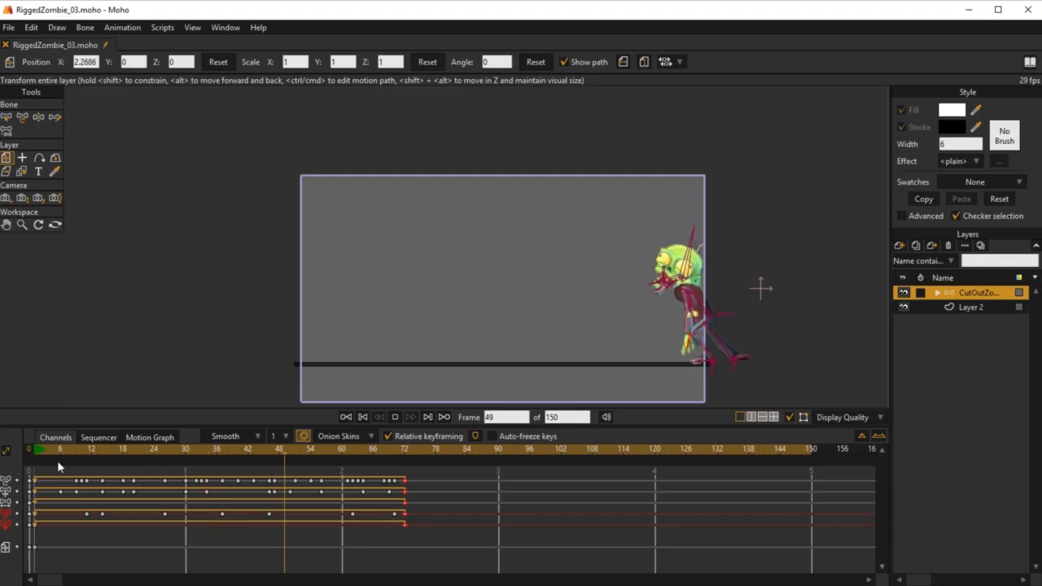
key(space)
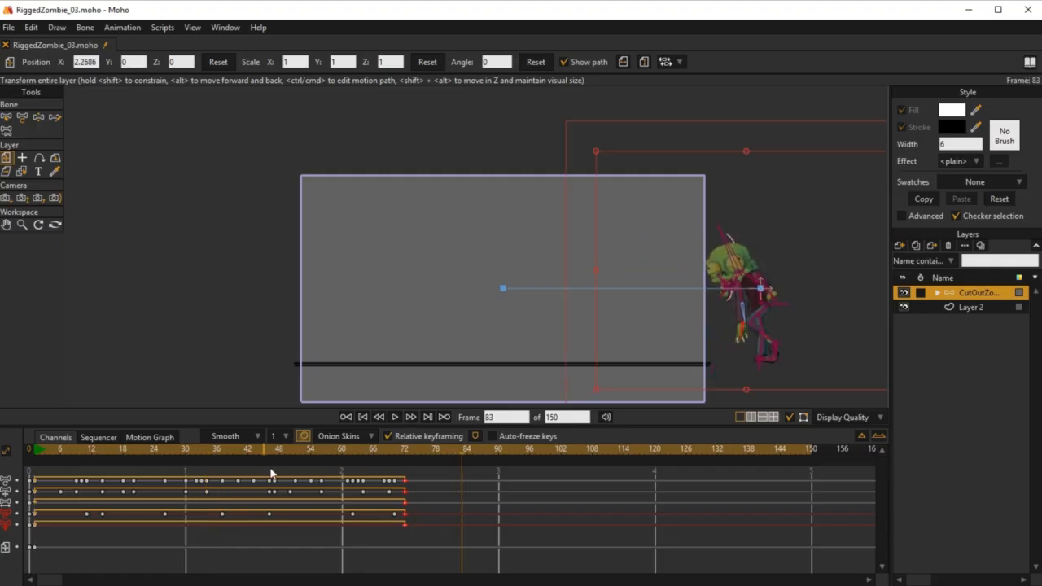
Show frame 72 as an onion skin and try shifting the zombie layer at frame 73, undoing the move
click(404, 448)
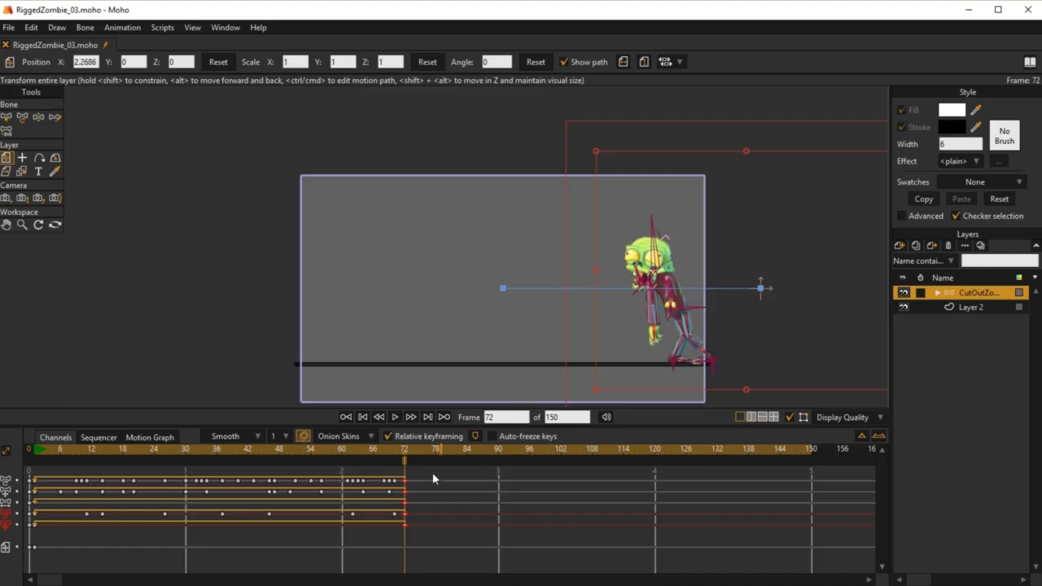
click(410, 454)
drag(787, 336, 720, 336)
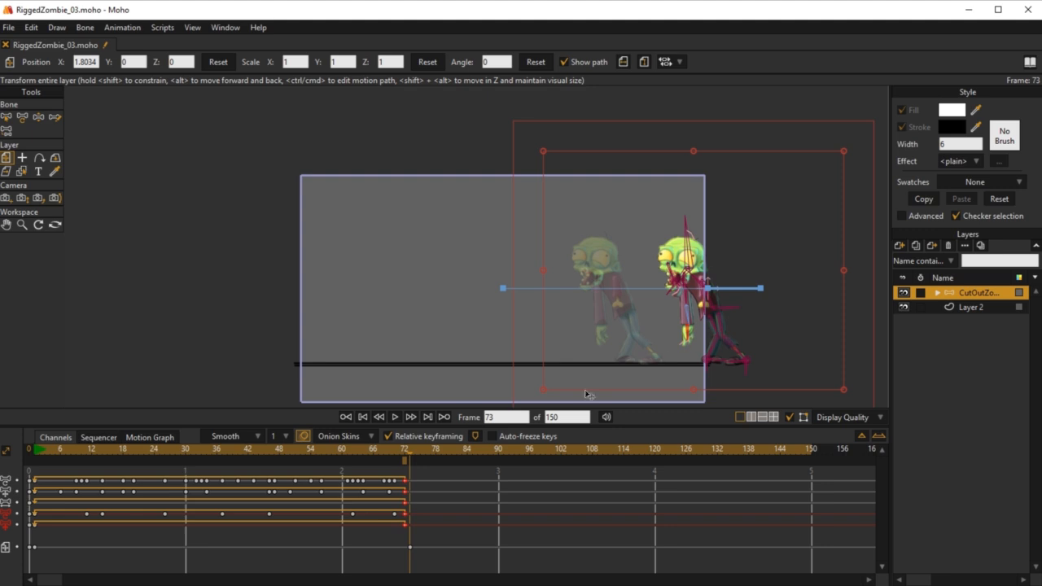
key(ctrl+z)
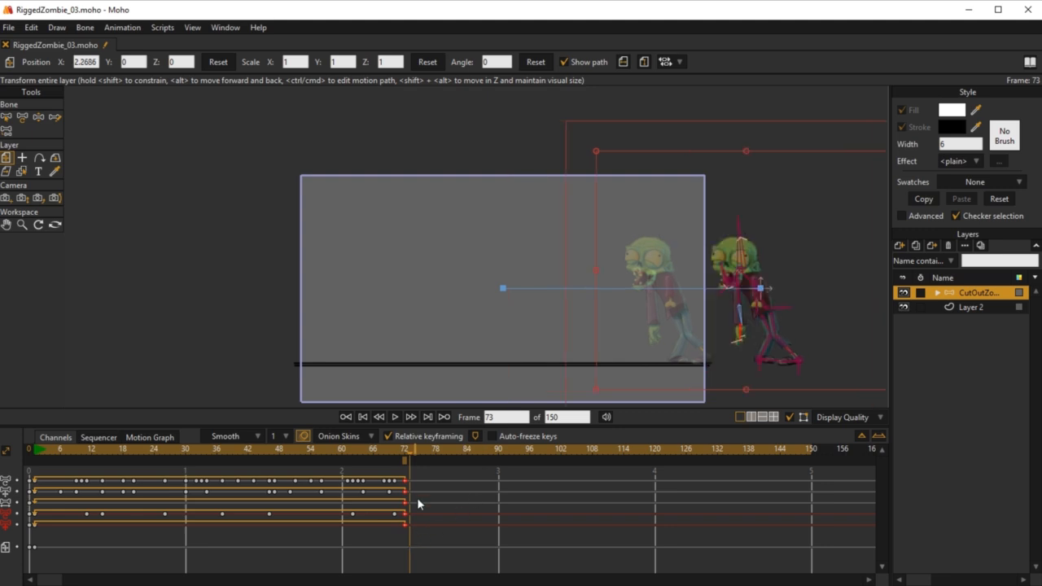
Key the zombie layer's position at frame 72, and at frame 73 shift it to X 1.5105, matching the frame 72 onion skin
click(406, 453)
drag(676, 310, 677, 311)
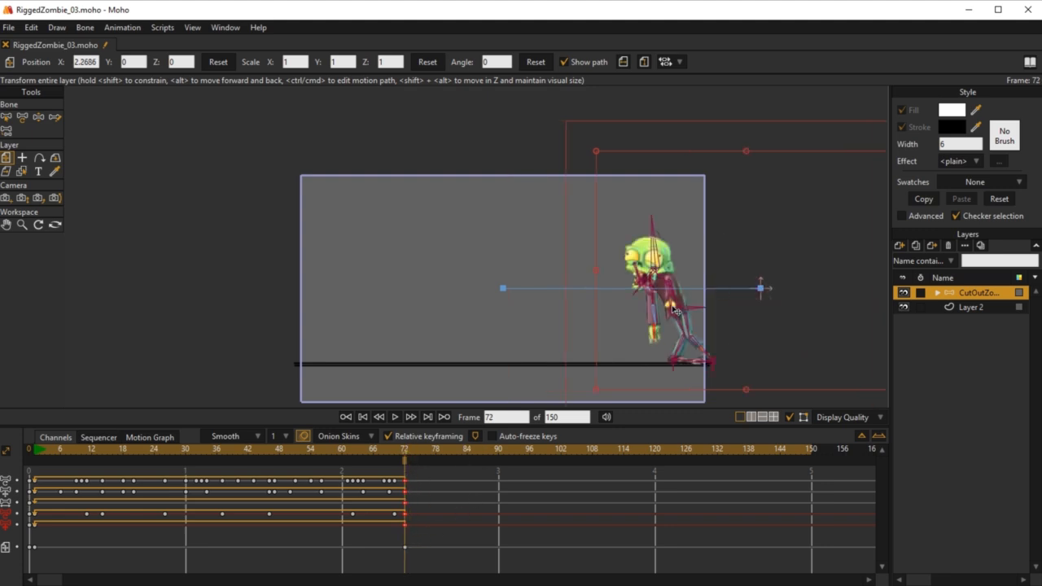
click(409, 449)
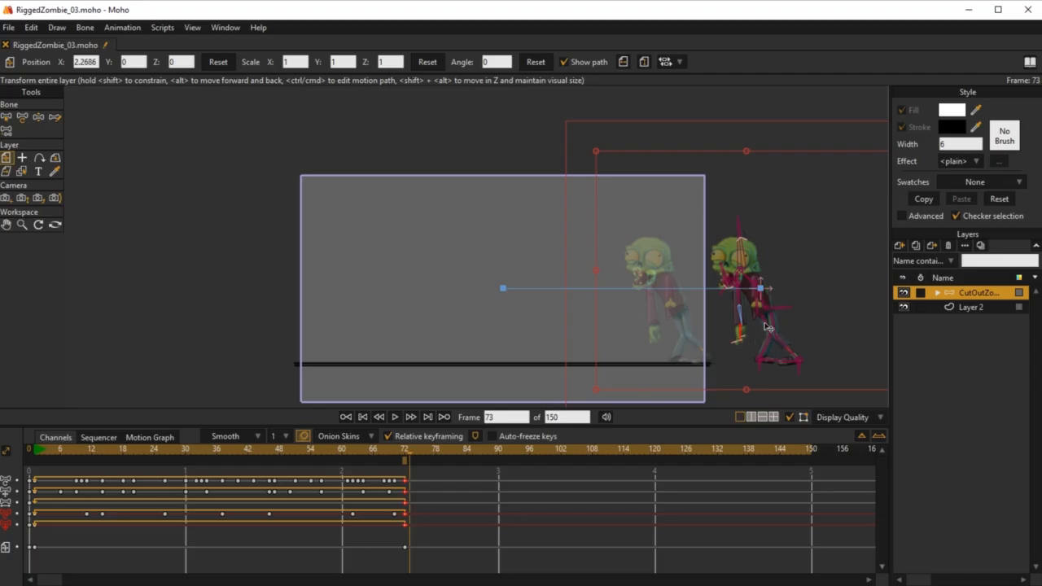
drag(769, 329, 681, 329)
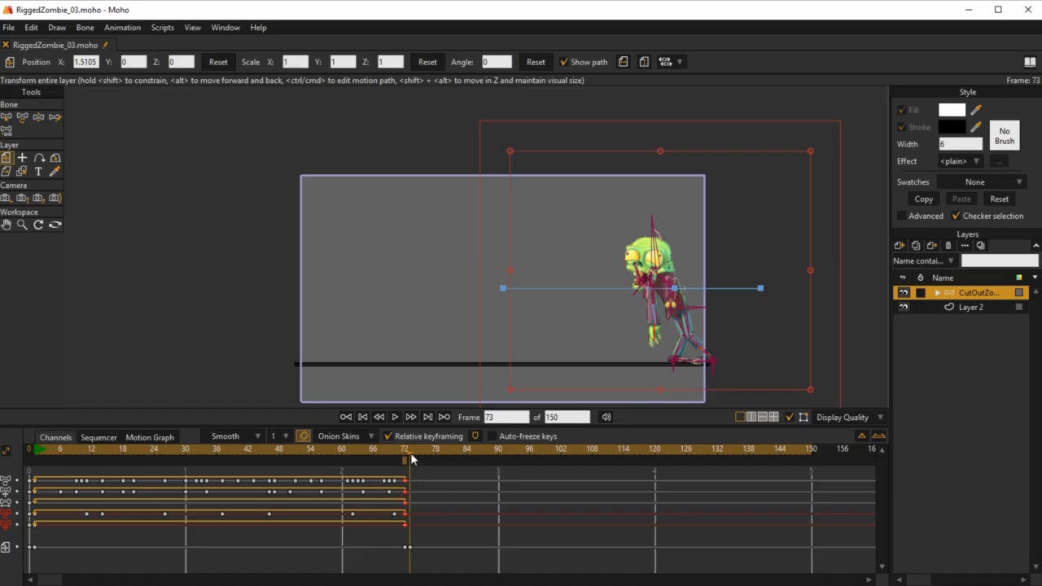
Key the layer and onion skin at frame 144, shift the zombie to X 0.7466 at frame 145, and play back the walk
drag(412, 455, 779, 507)
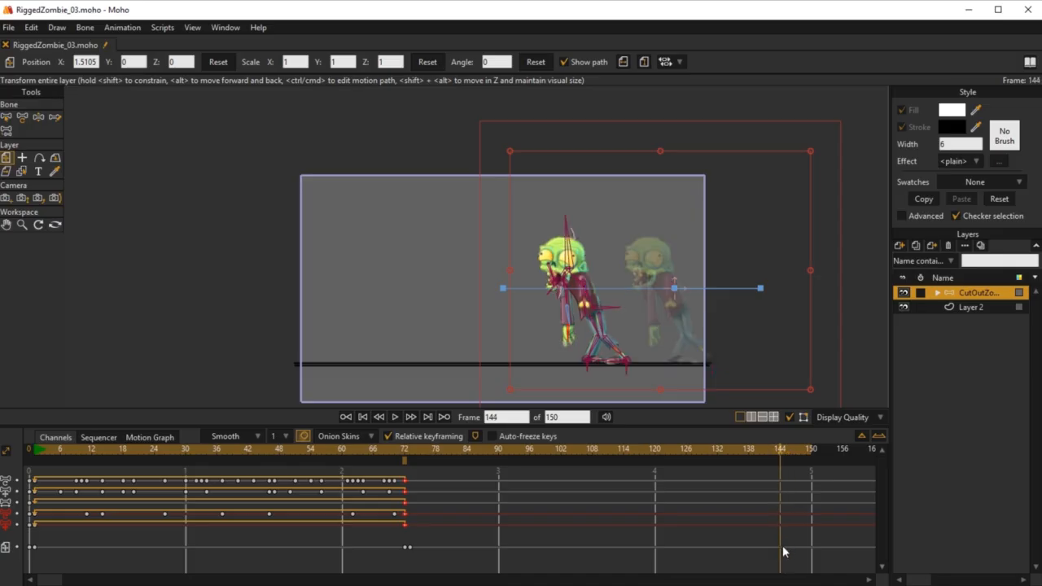
click(786, 450)
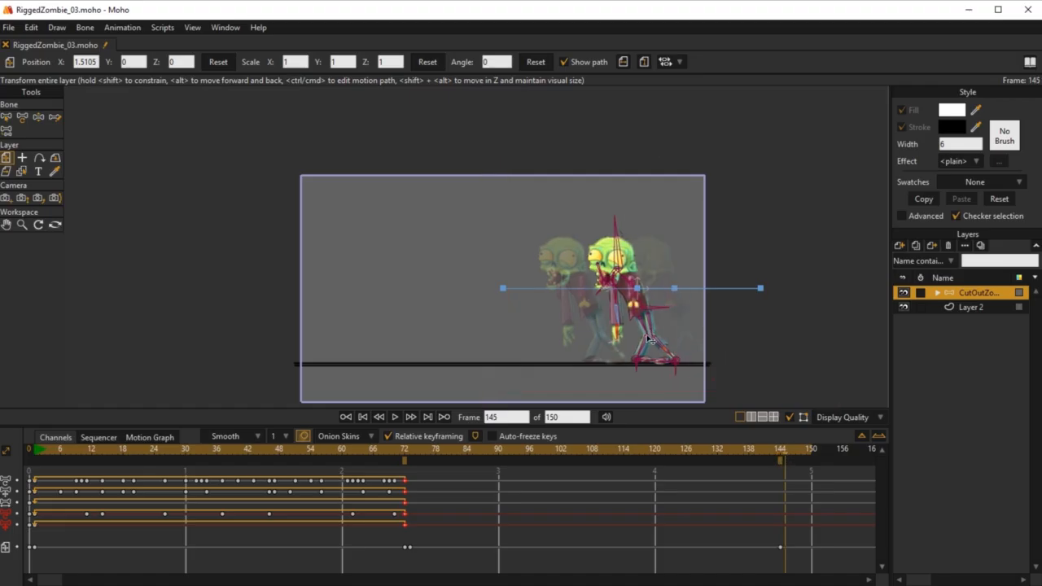
drag(650, 341, 600, 337)
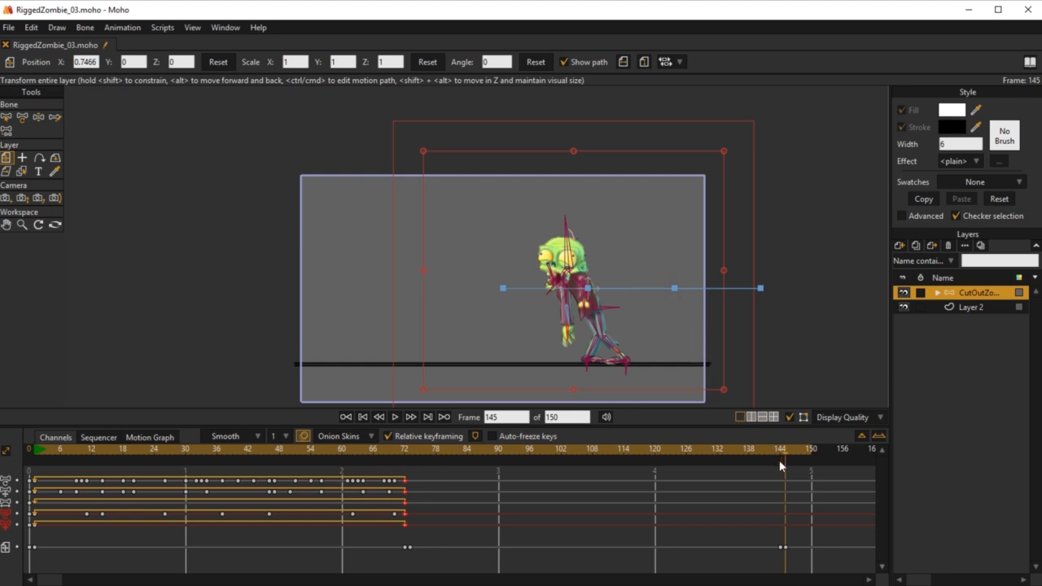
key(space)
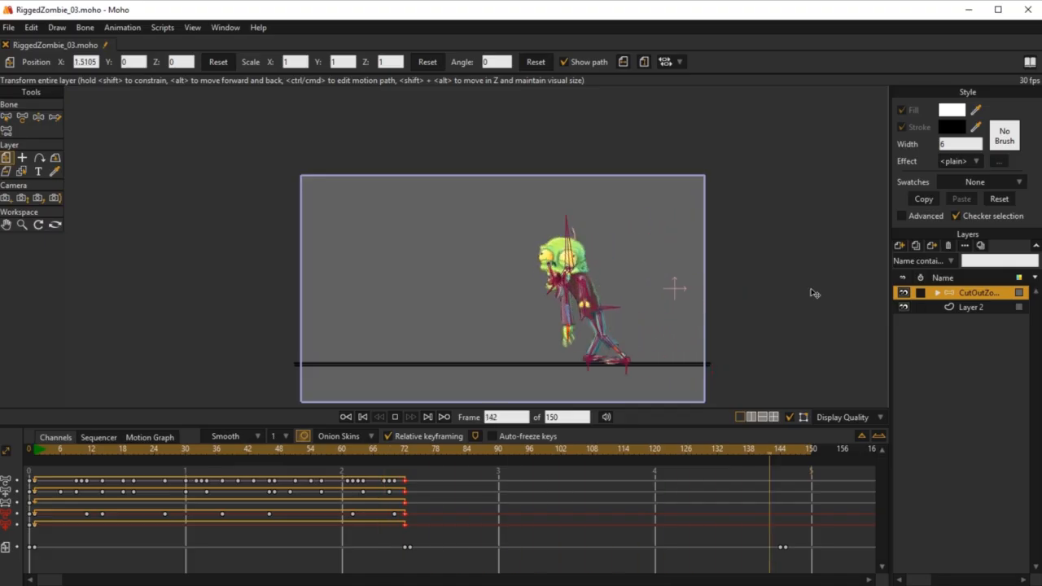
key(space)
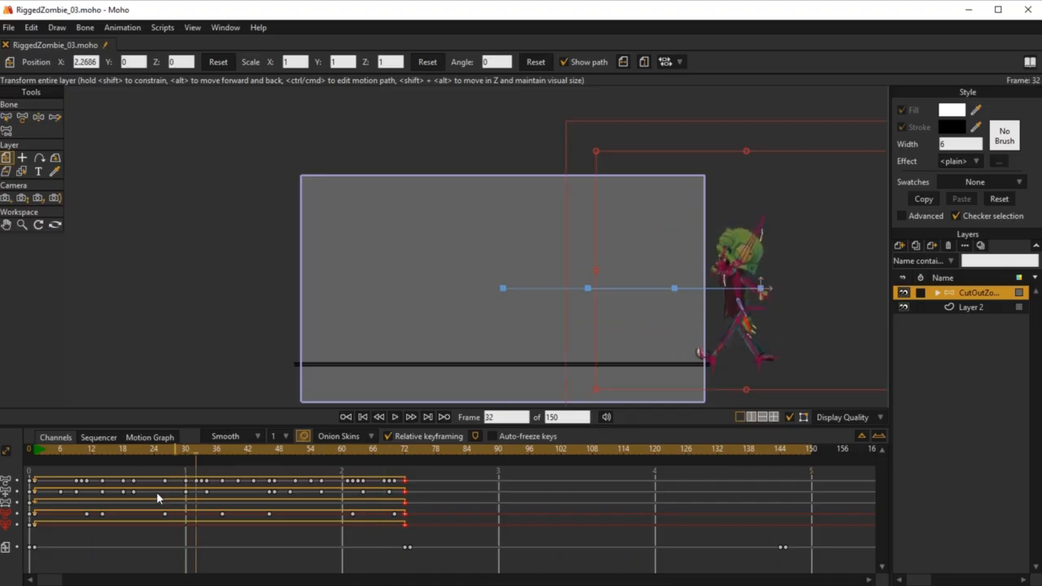
At frame 1, track the camera horizontally to X 0.8959 so the zombie stands inside the frame's right edge
click(34, 451)
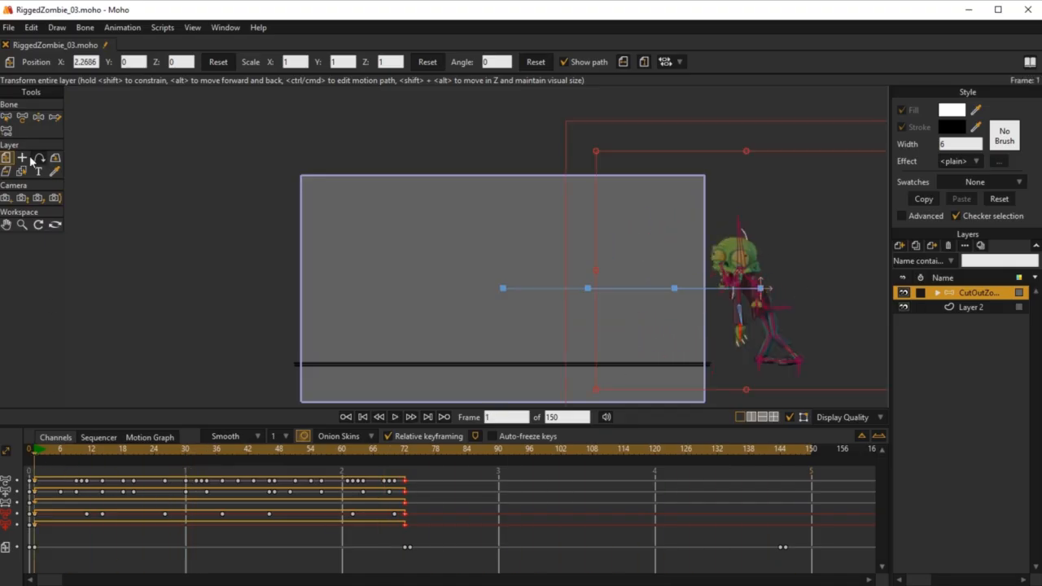
click(6, 197)
drag(639, 307, 536, 301)
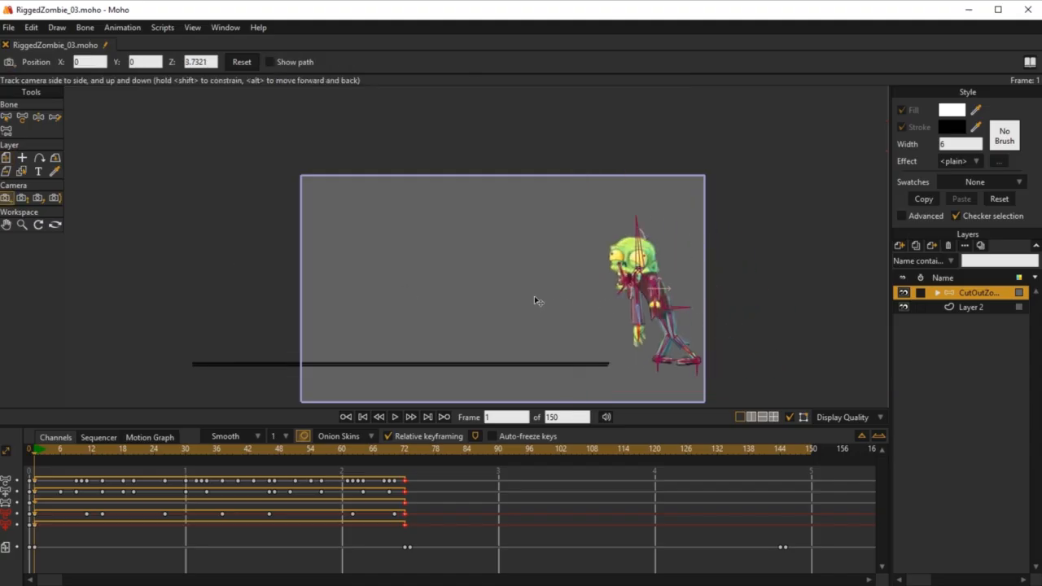
Hide the ground line on Layer 2, reselect the zombie layer and fine-tune the camera to X 0.9017 at frame 1
click(904, 307)
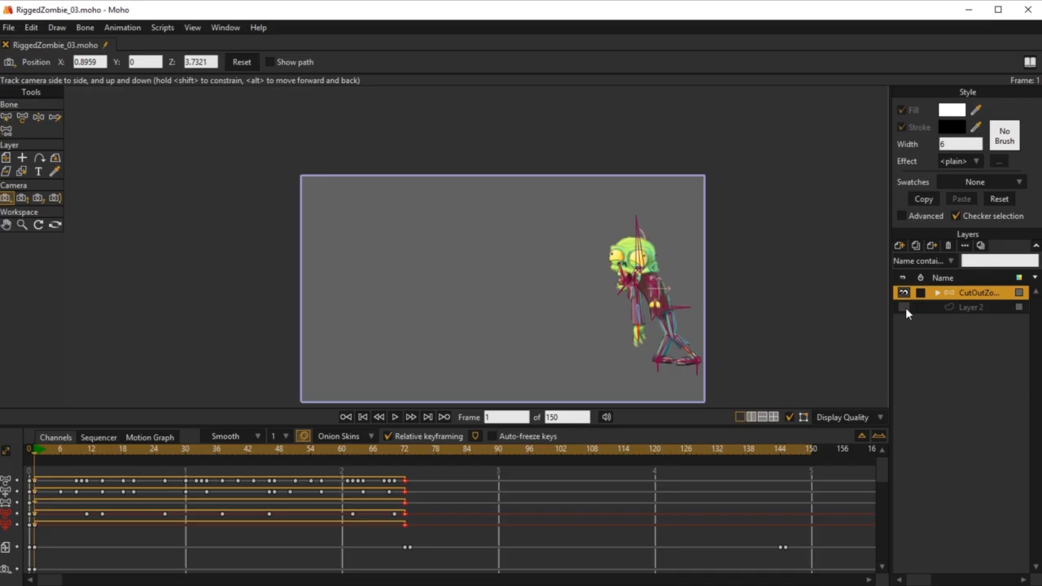
click(972, 309)
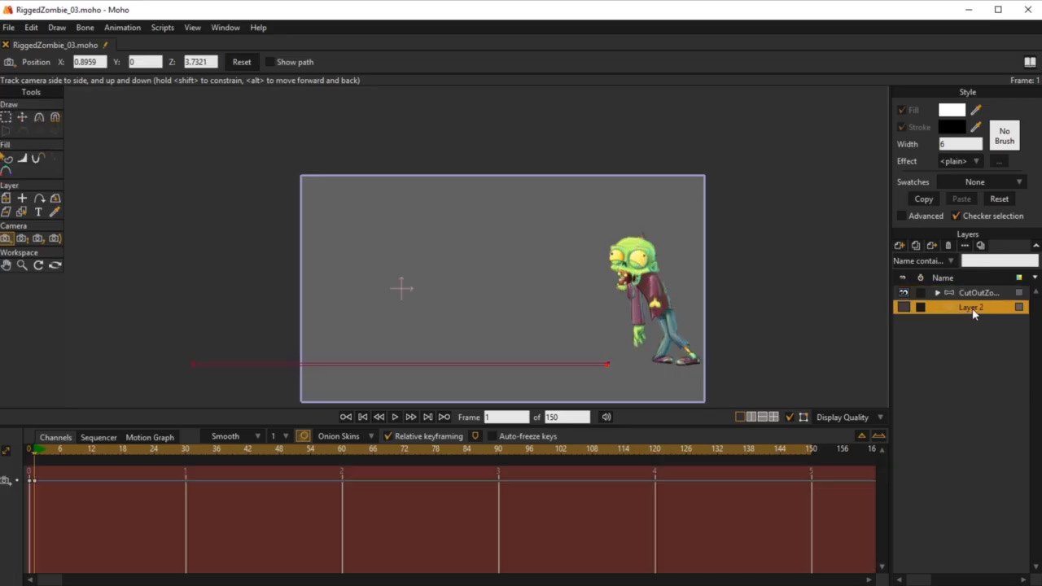
click(980, 294)
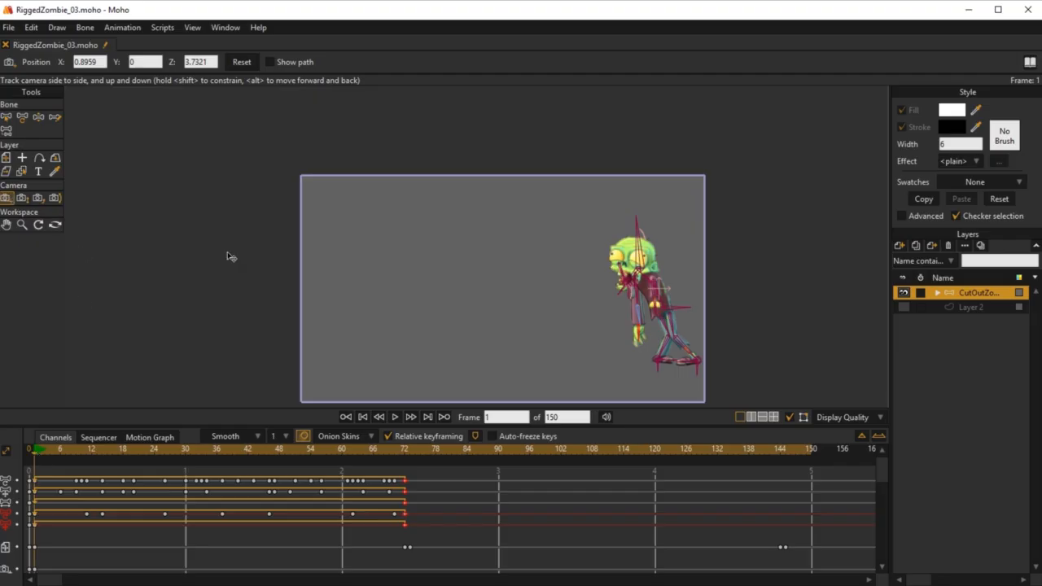
drag(345, 283, 410, 291)
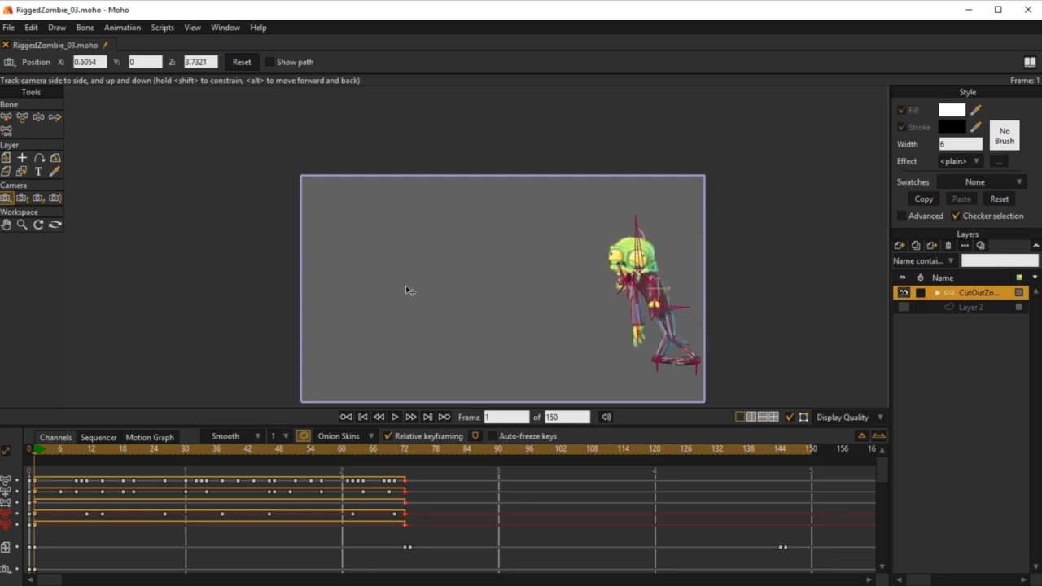
At frame 216, track the camera to X 2.1652 so the zombie leaves the frame, and set the animation's end frame to 216
drag(45, 453, 812, 512)
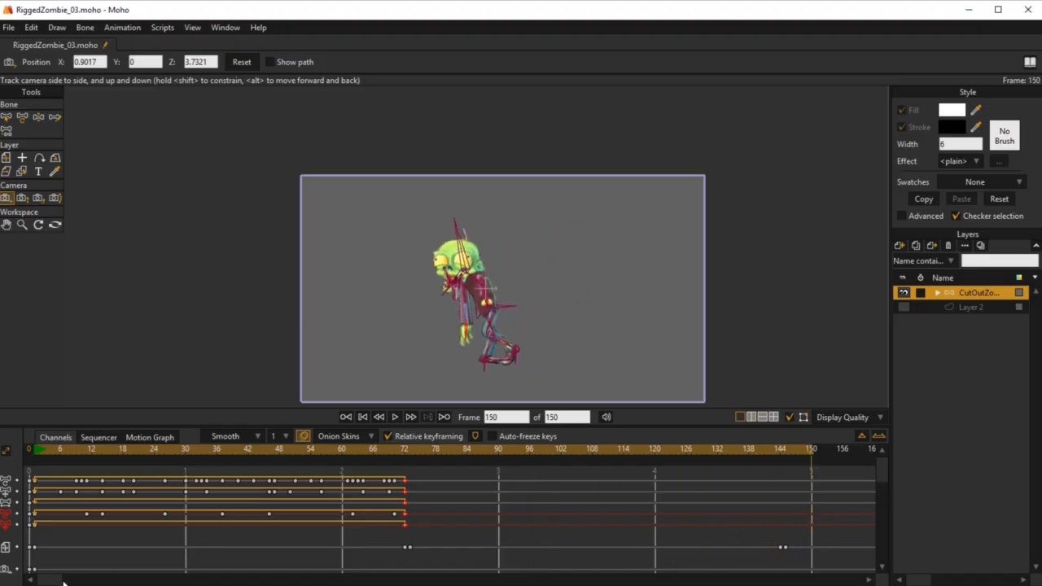
drag(64, 583, 106, 579)
drag(503, 450, 847, 495)
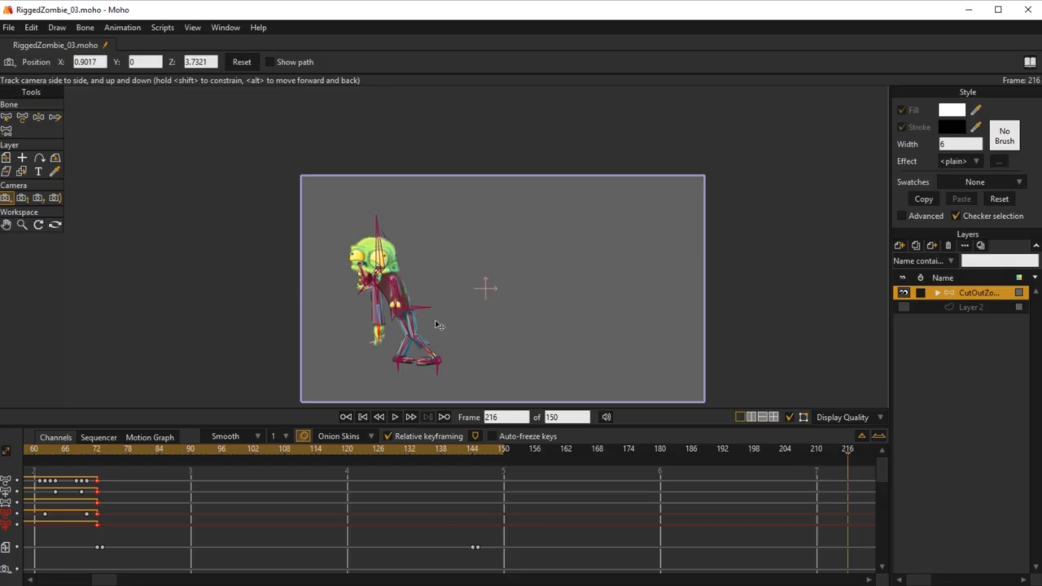
drag(442, 319, 298, 322)
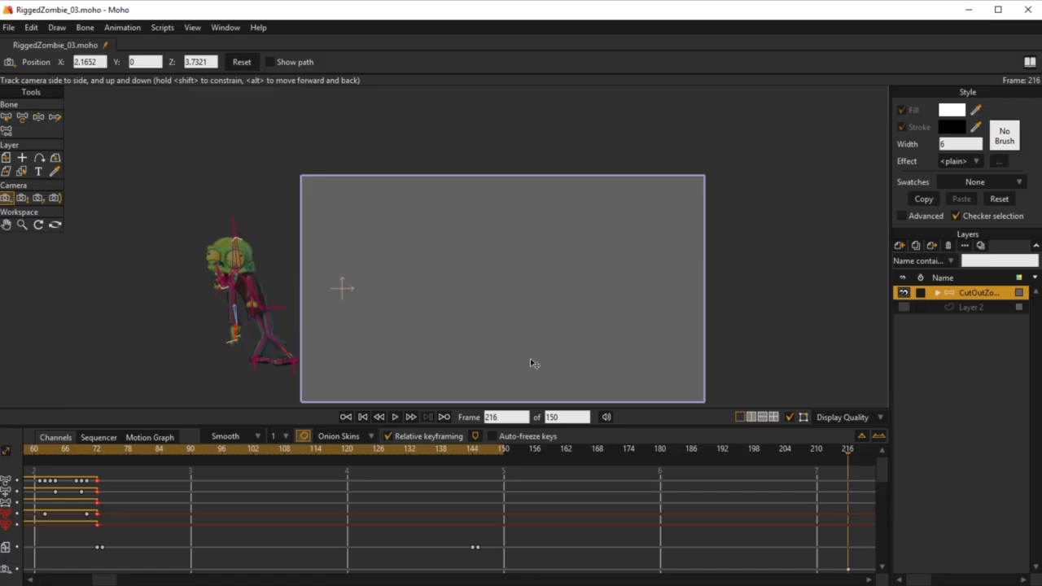
alt+click(847, 454)
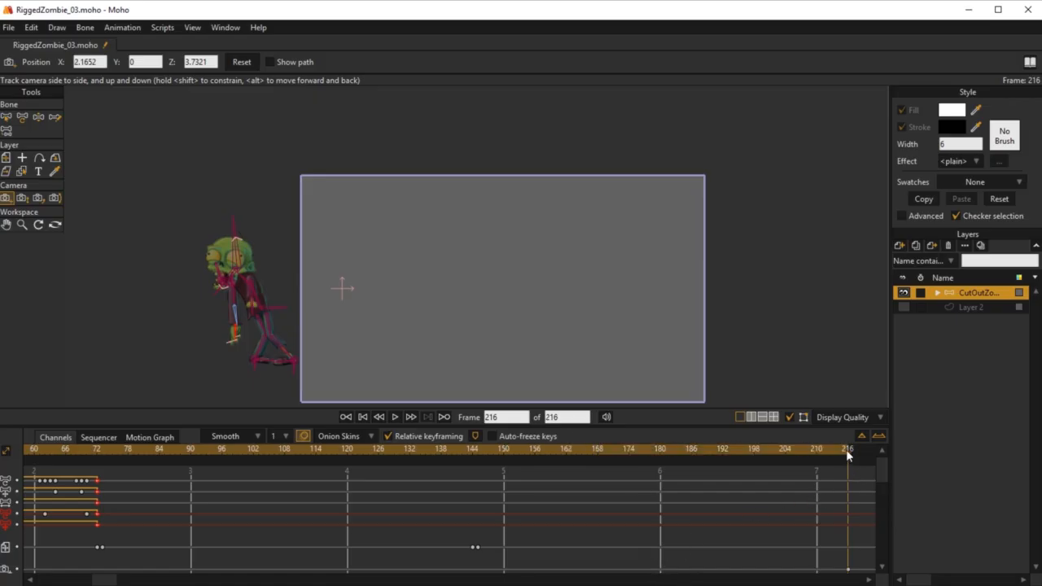
Play back the extended animation and delete the camera tracking keyframe at frame 216
key(space)
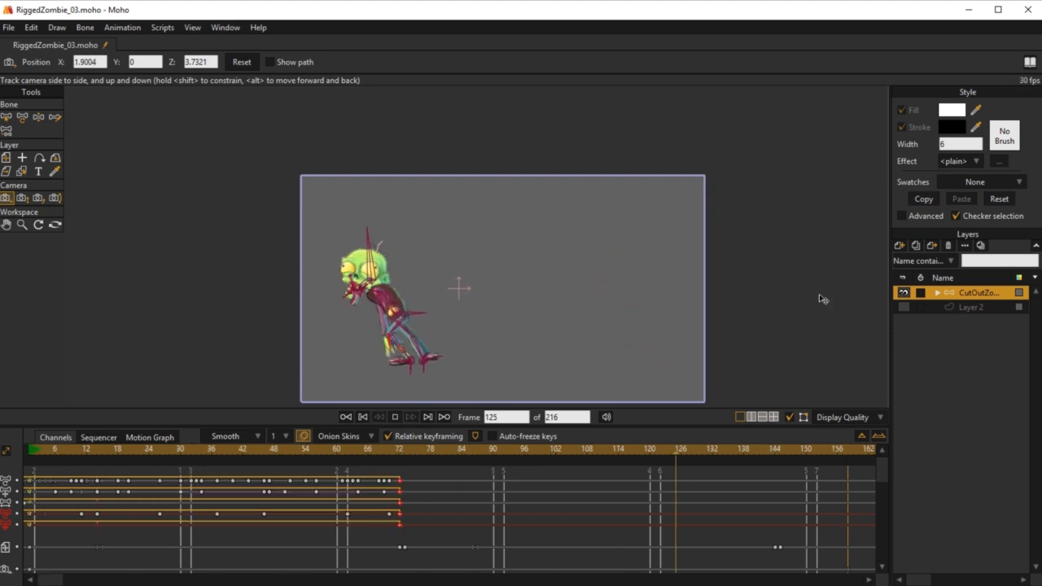
key(space)
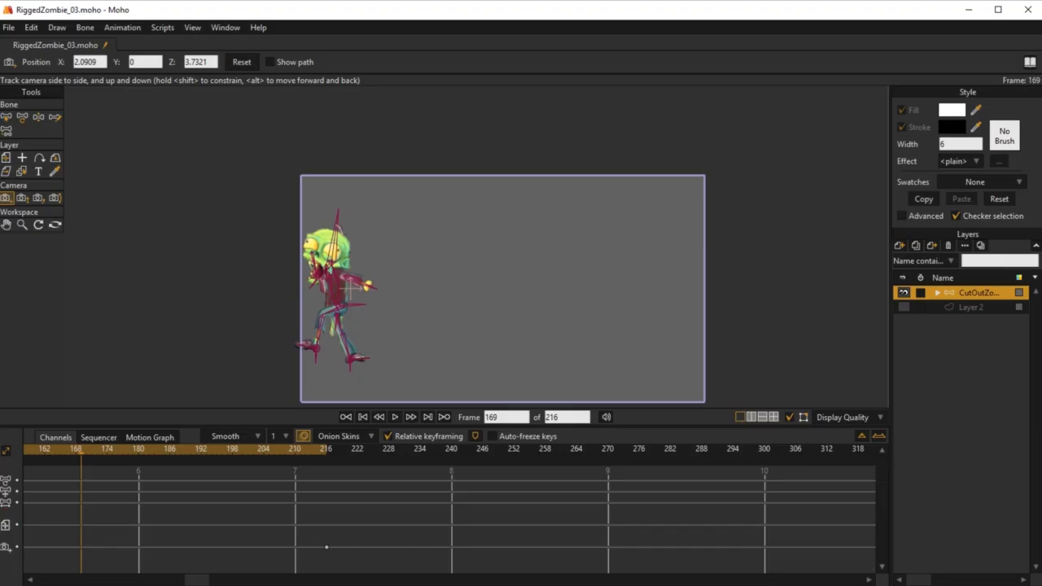
mouse_move(208, 581)
mouse_down()
mouse_move(297, 580)
mouse_move(205, 574)
mouse_up()
drag(259, 540, 308, 560)
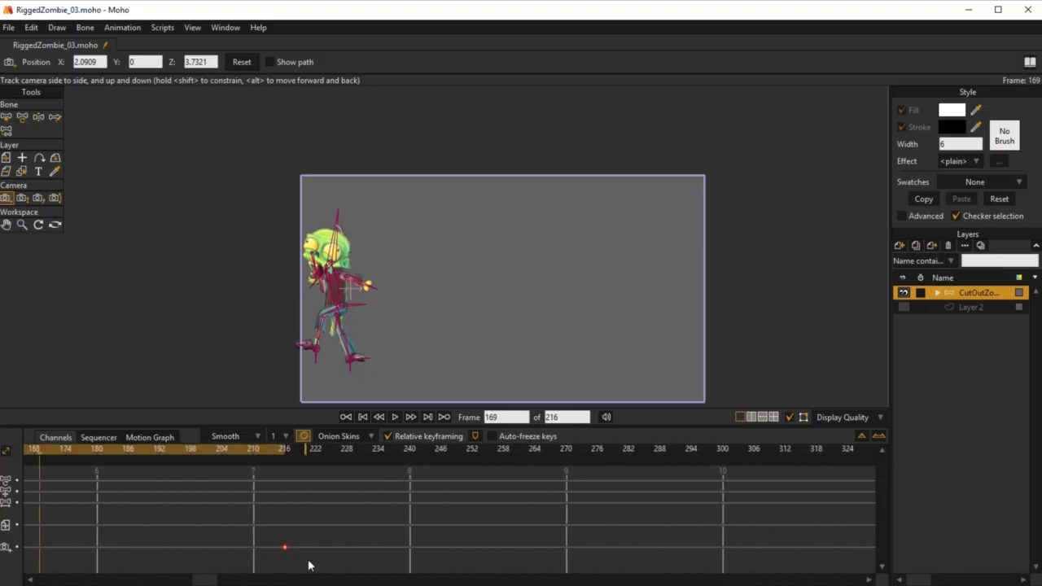
drag(226, 580, 57, 580)
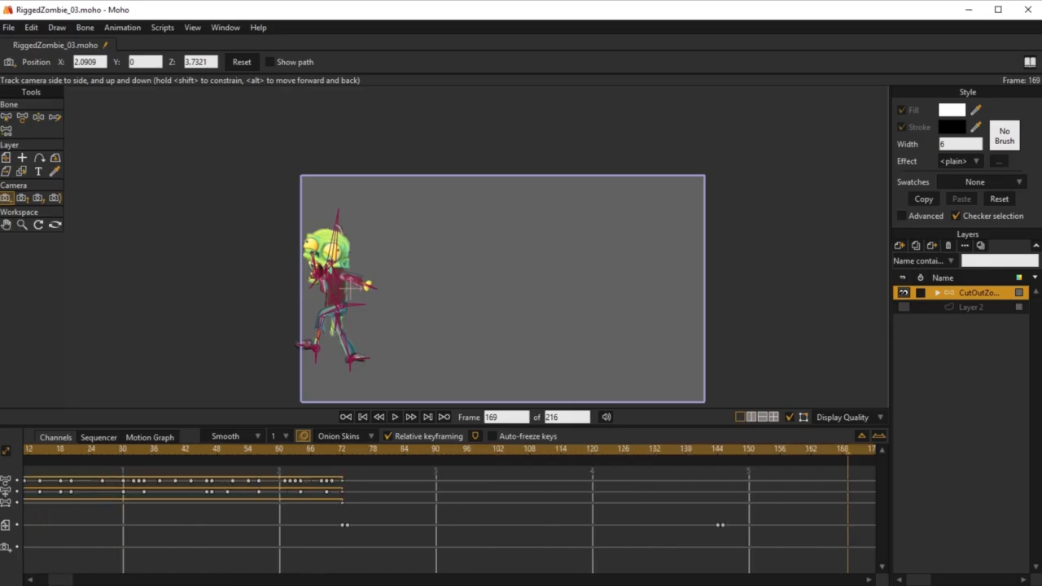
Keyframe the zombie layer's current position at frame 216 with the Transform Layer tool
click(37, 450)
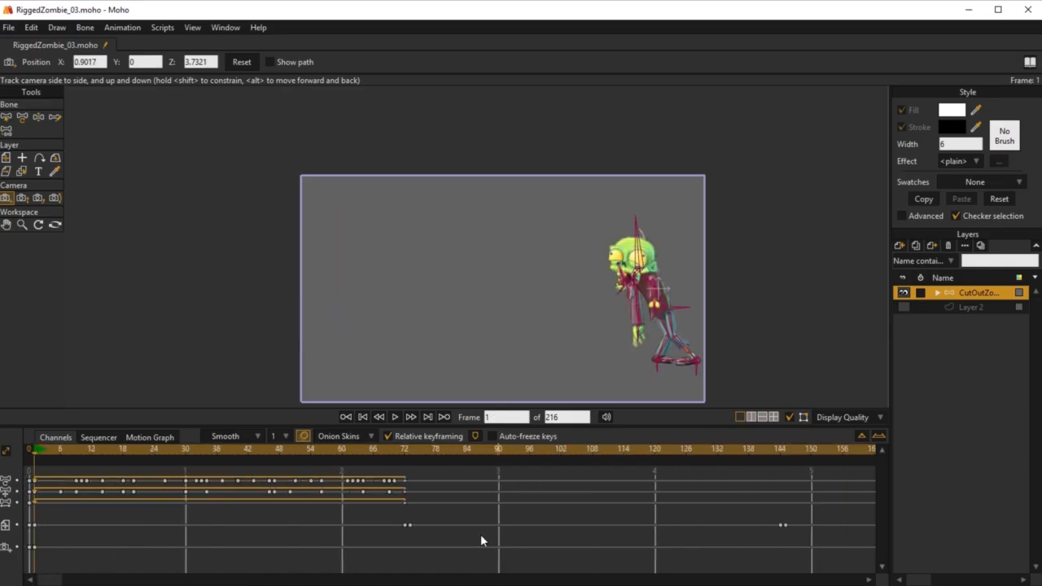
drag(57, 580, 149, 580)
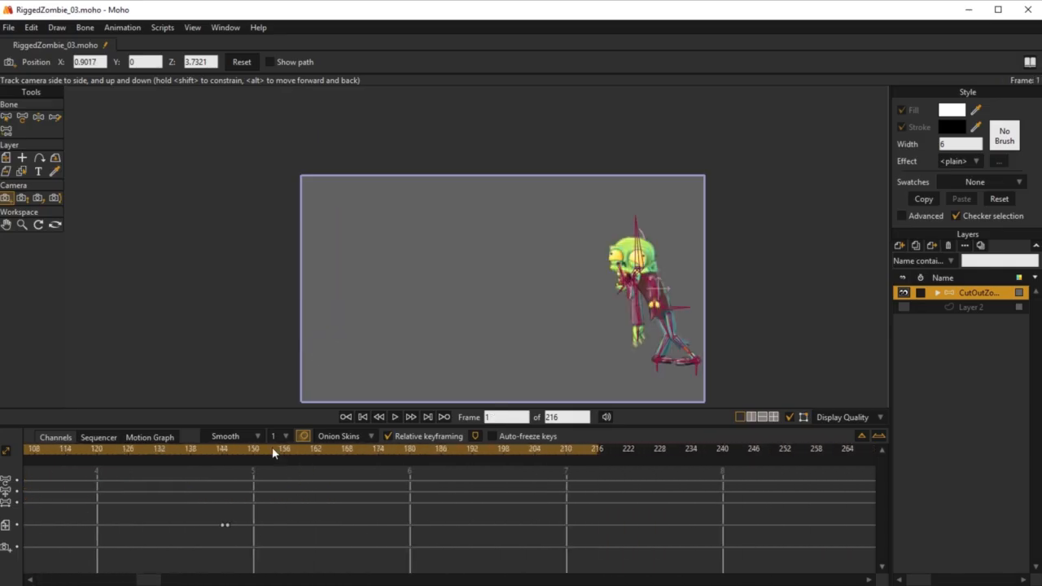
drag(273, 454, 599, 487)
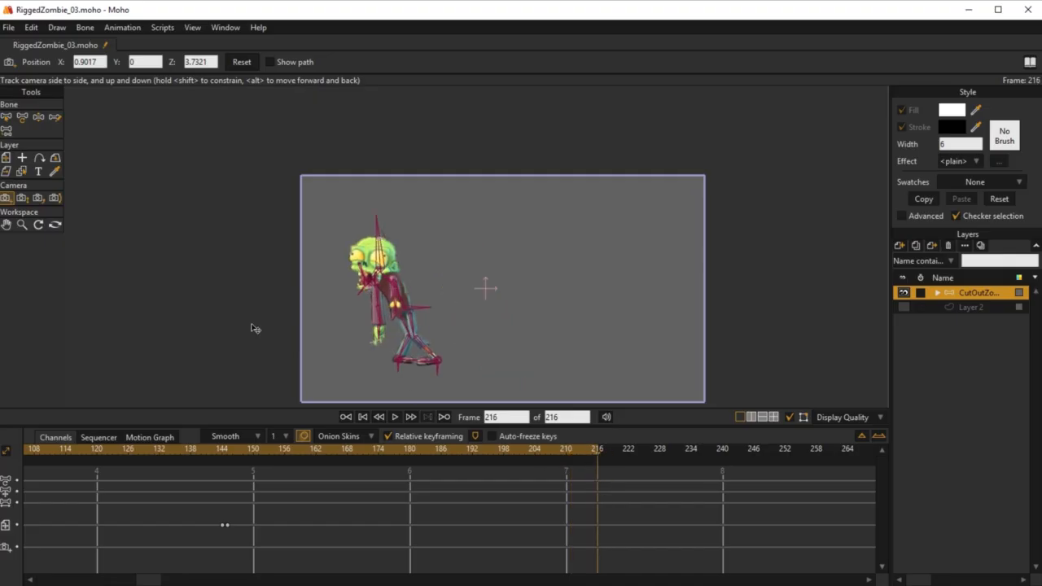
click(5, 159)
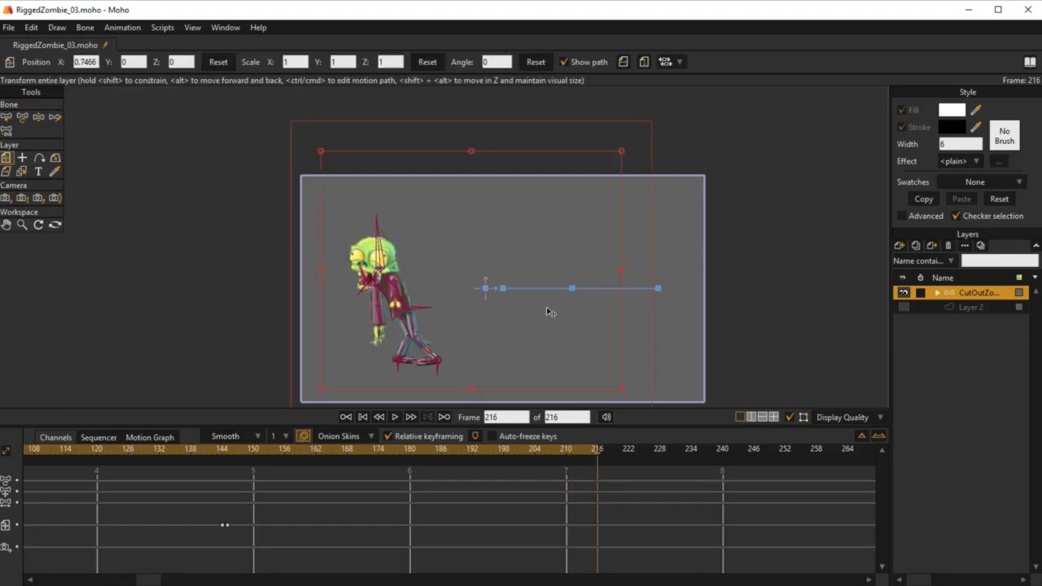
key(Left)
key(Right)
key(Right)
key(Left)
click(535, 332)
At frame 217, onion-skin frame 216 and move the zombie layer to X -0.0115 so its feet match the previous pose
key(Right)
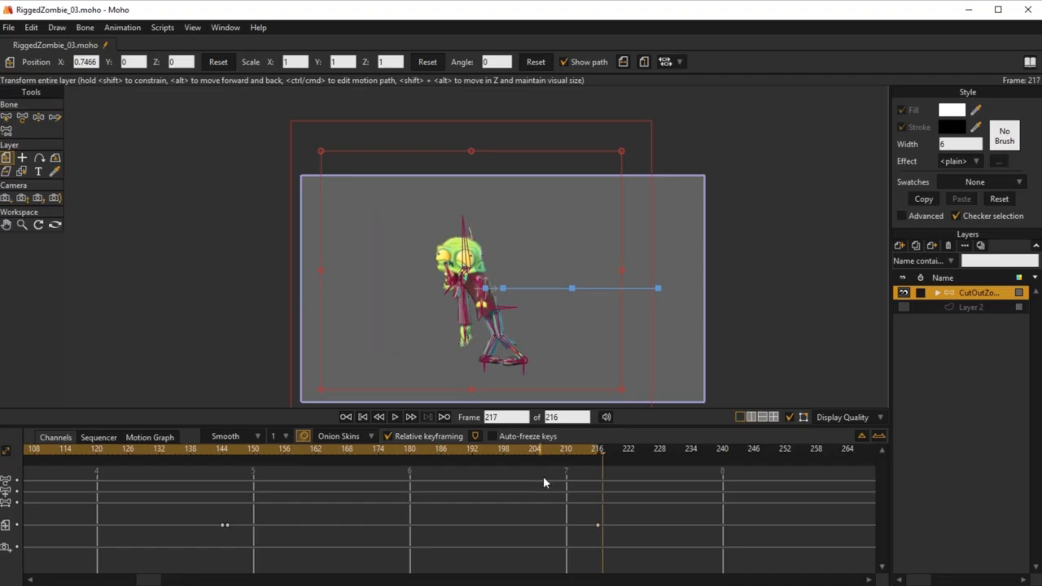
click(598, 460)
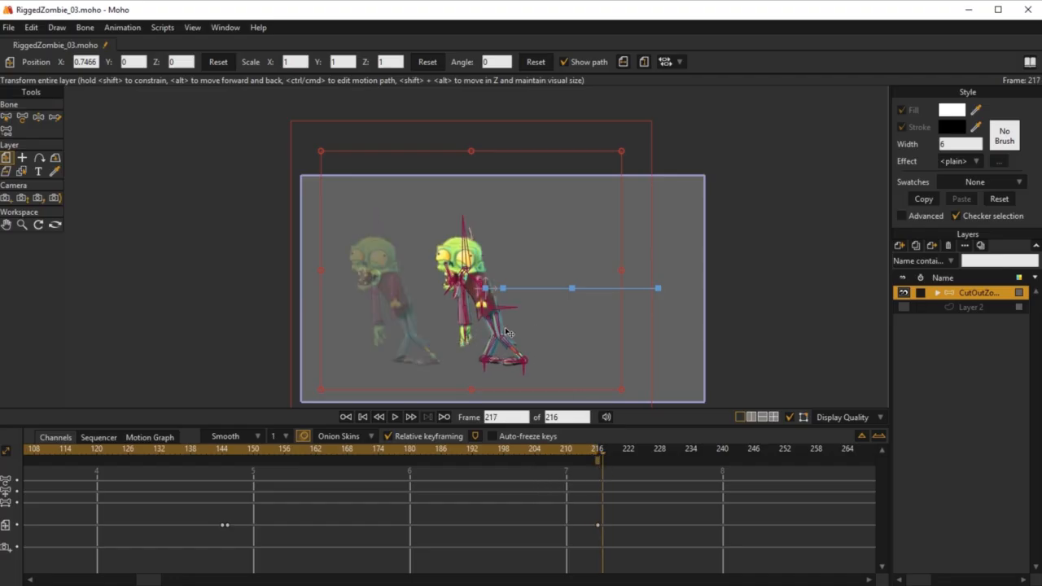
drag(505, 332, 410, 329)
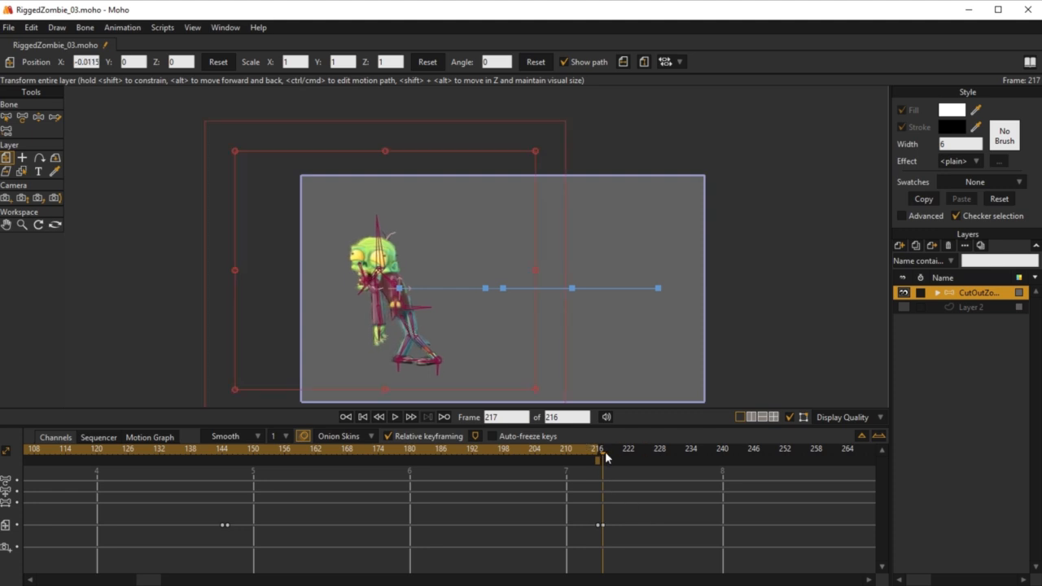
Keyframe the zombie layer's position at frame 288, made the new end frame, and move it to X -0.7696 at frame 289
drag(598, 453, 741, 499)
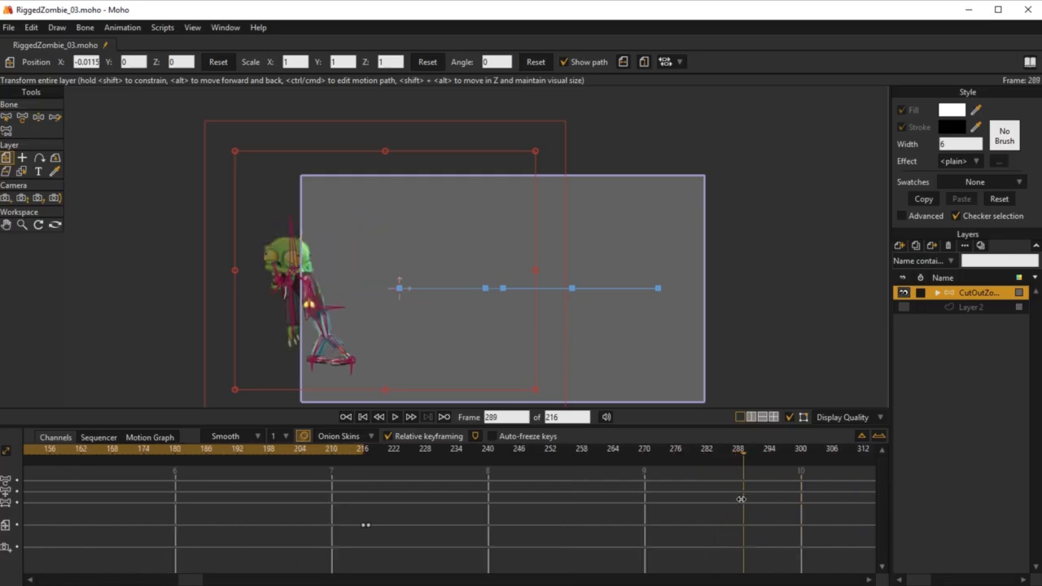
alt+click(739, 452)
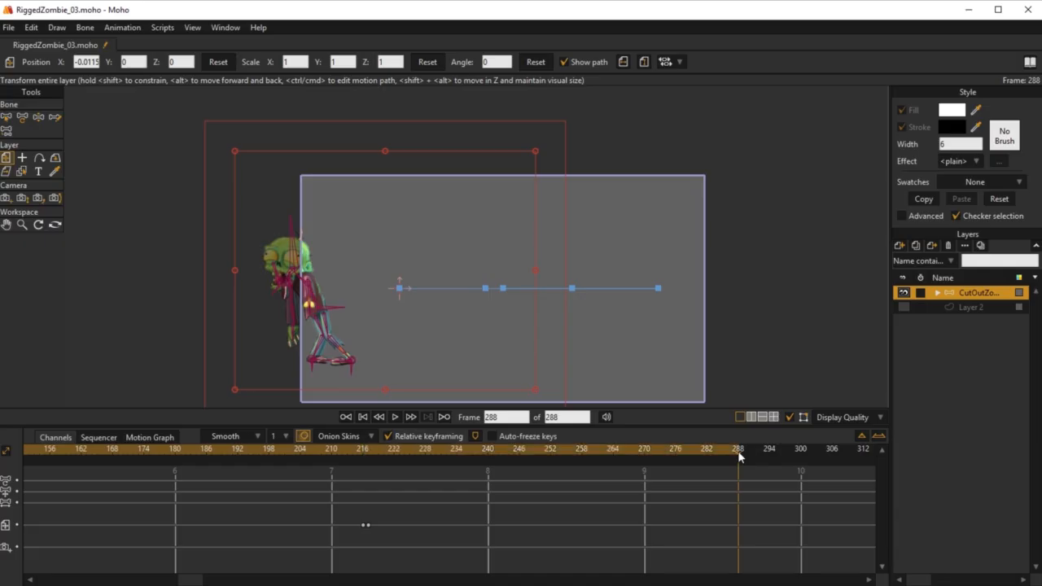
click(600, 329)
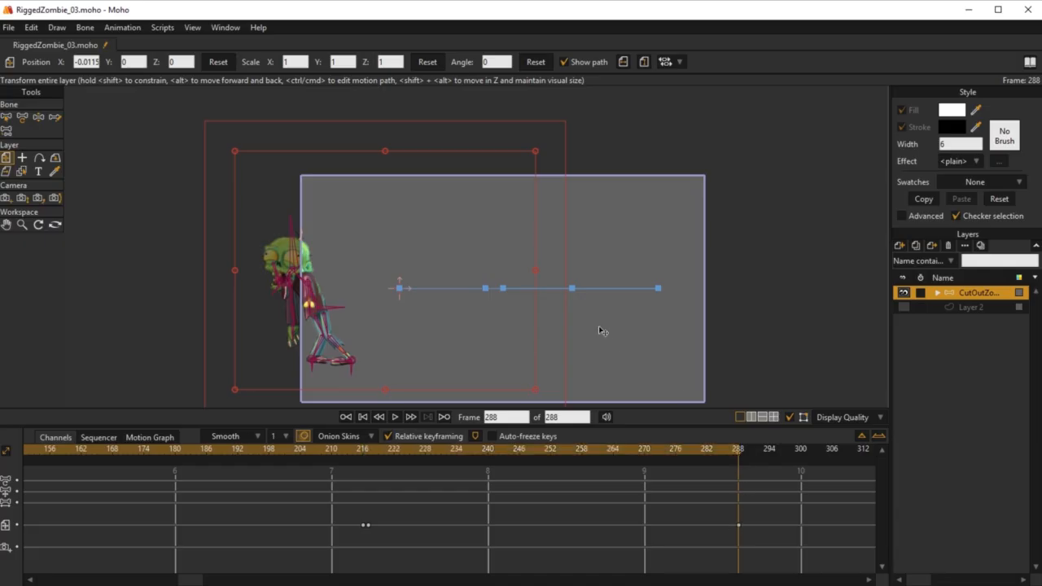
click(744, 449)
drag(522, 336, 322, 333)
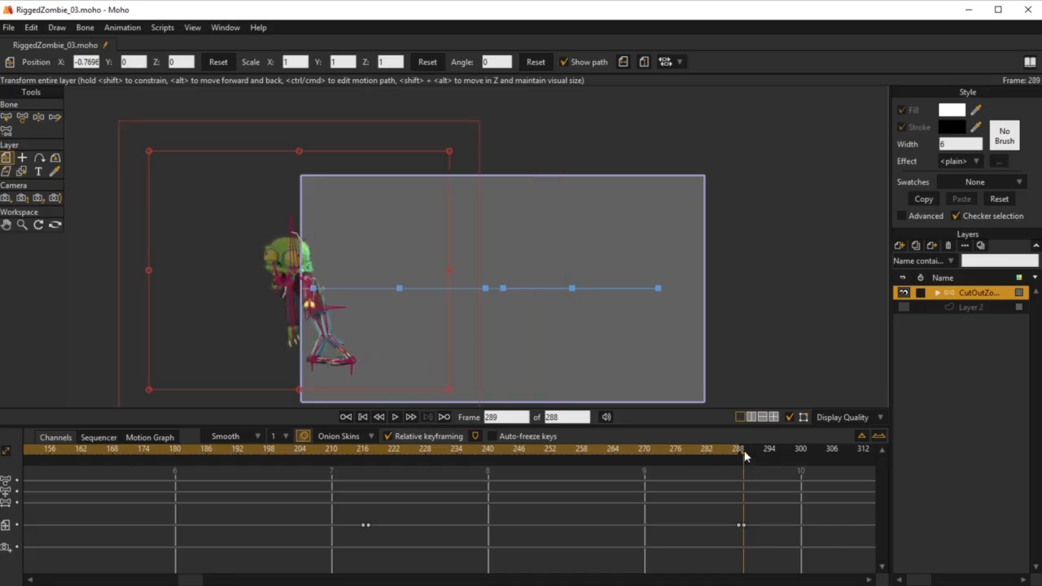
Set the animation's end frame to 343, where the zombie has fully left the camera frame
drag(744, 457, 721, 499)
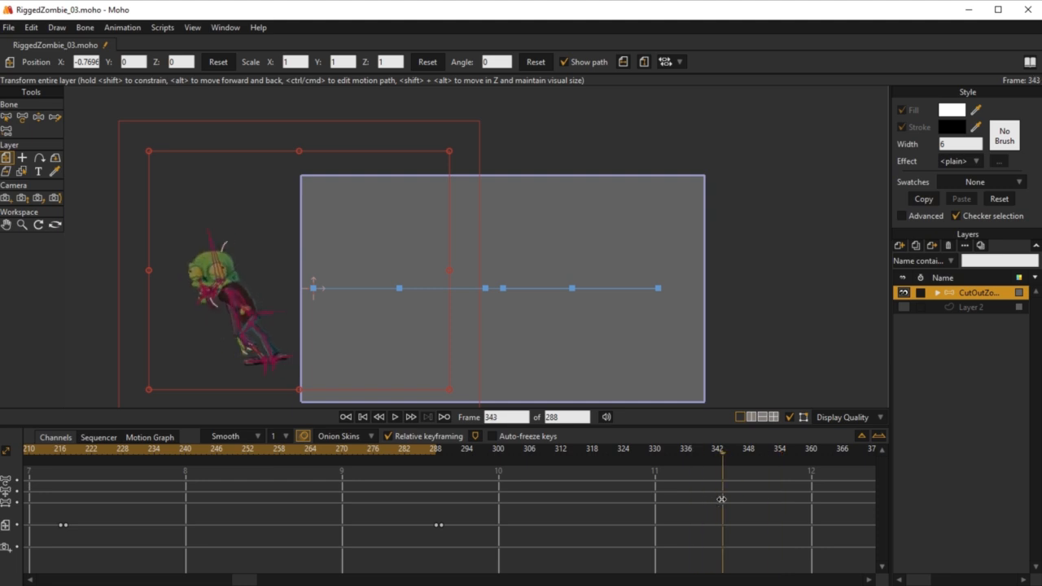
alt+click(722, 451)
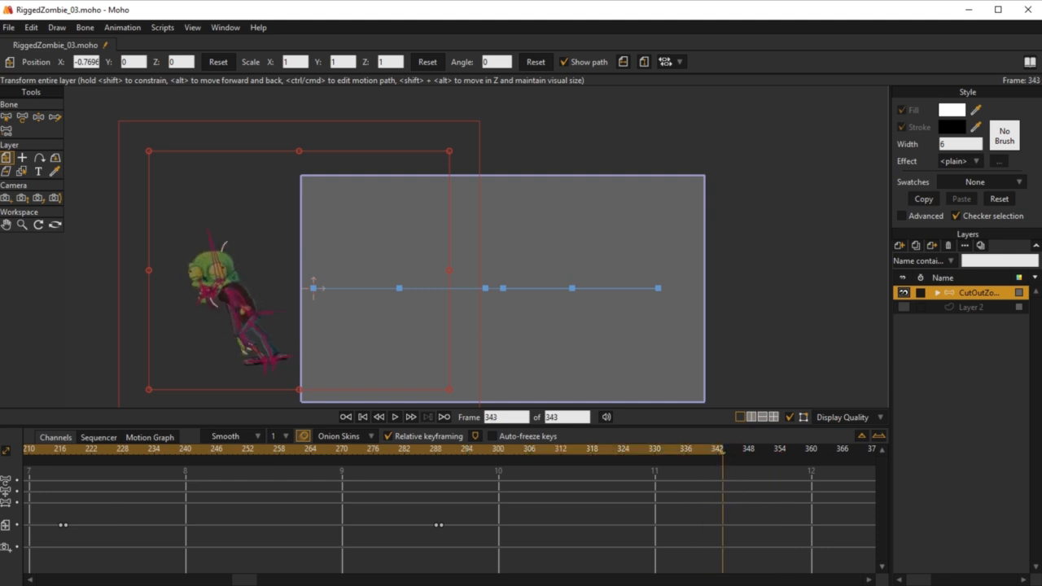
Select Layer 2 so the zombie's bones are hidden, and play back the extended walk from frame 1
drag(244, 580, 48, 581)
click(34, 450)
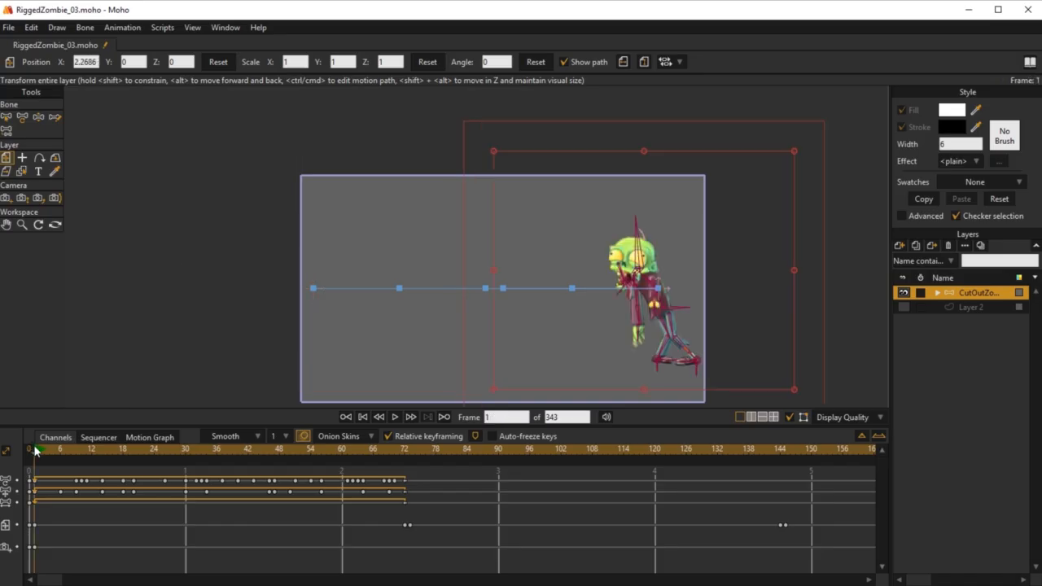
scroll(461, 320, up, 1)
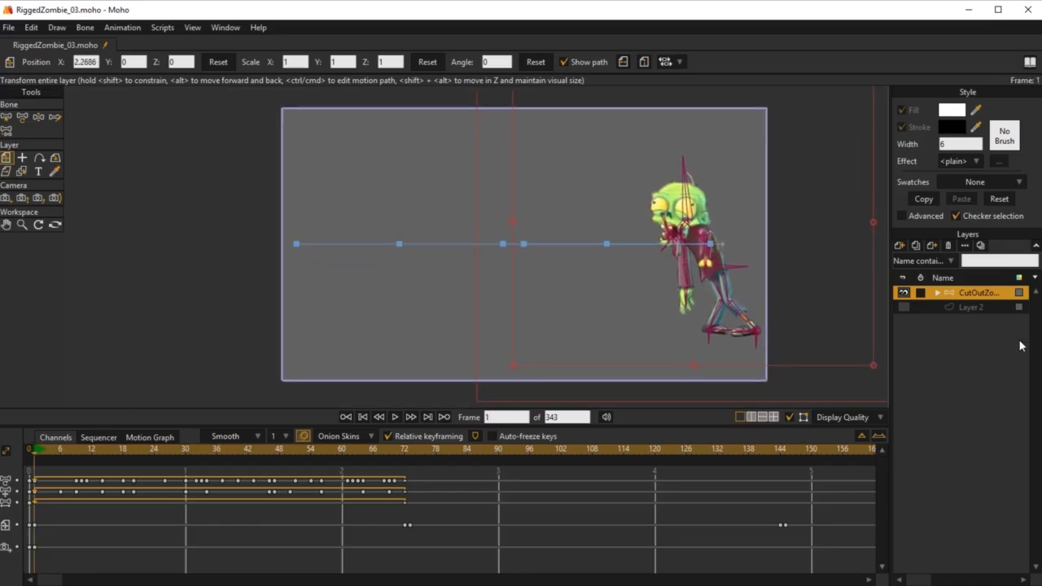
click(979, 307)
key(space)
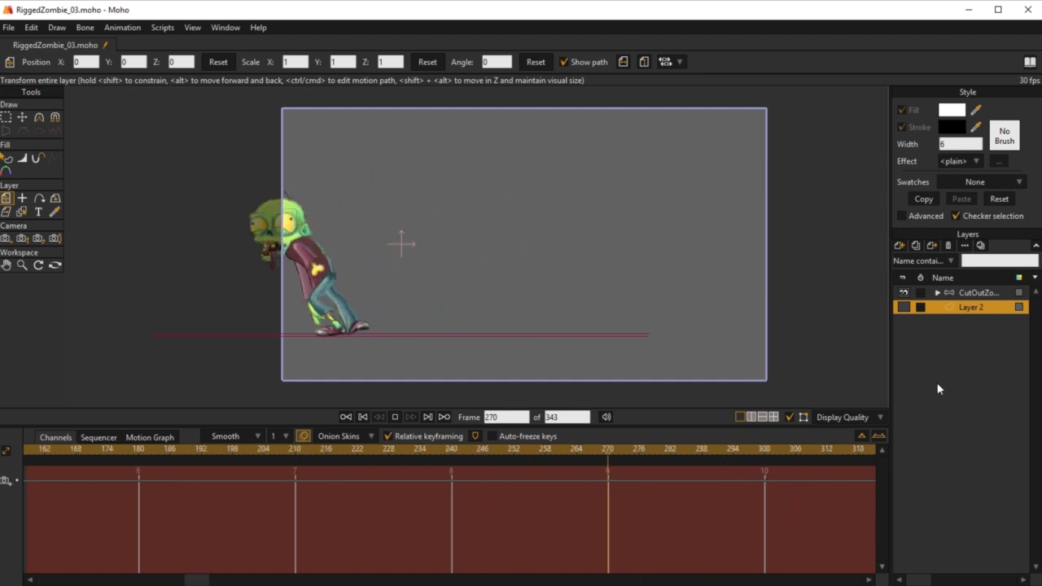
key(space)
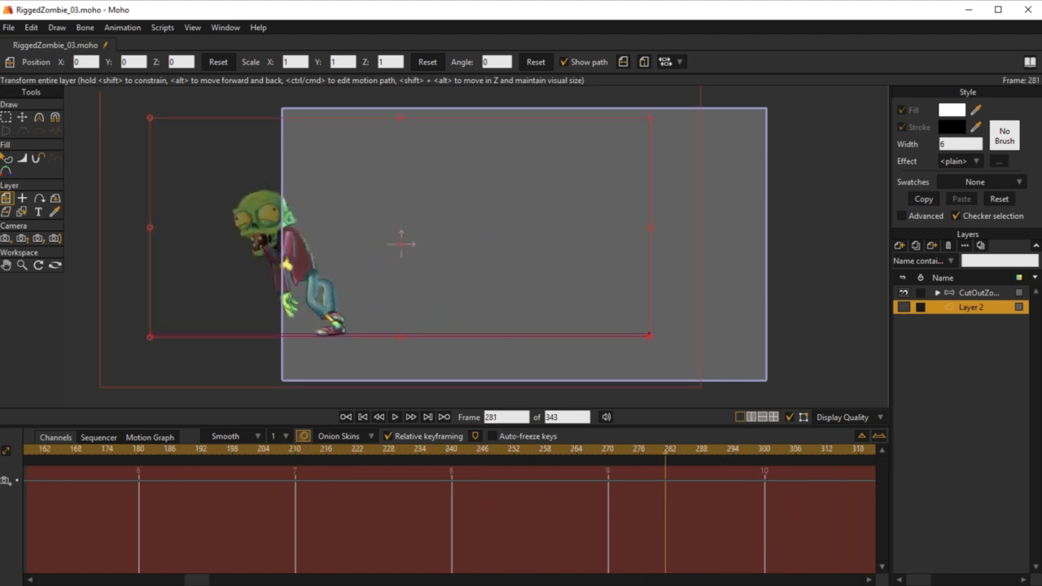